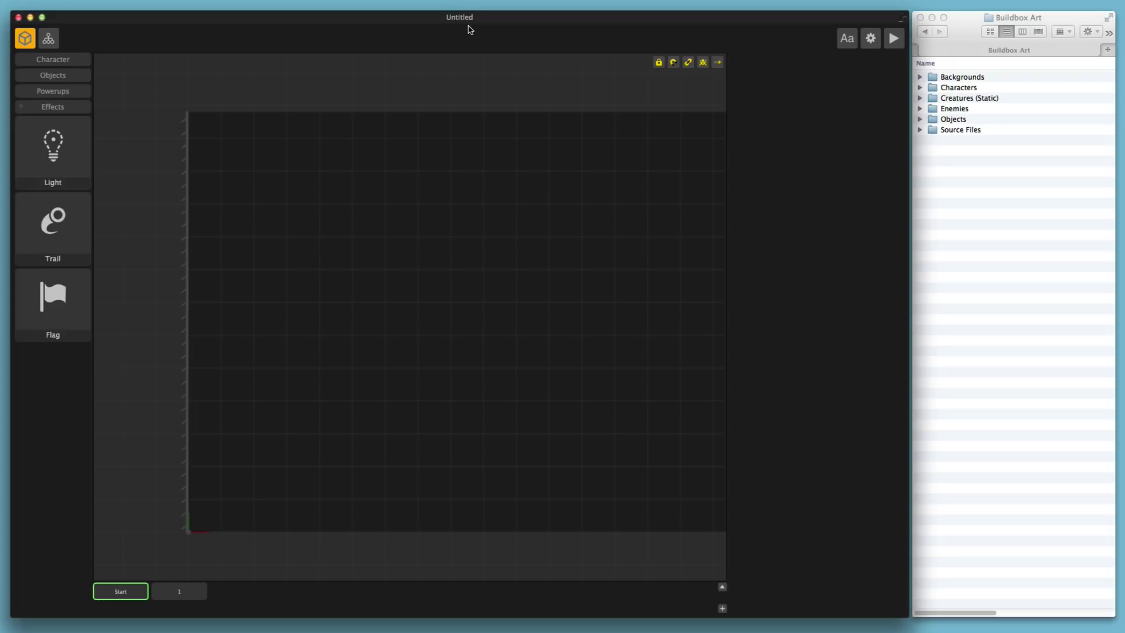
- Browse the Characters art folder to Angry Cat's GIF Preview folder and preview invincible.gif
click(422, 110)
click(948, 239)
click(920, 88)
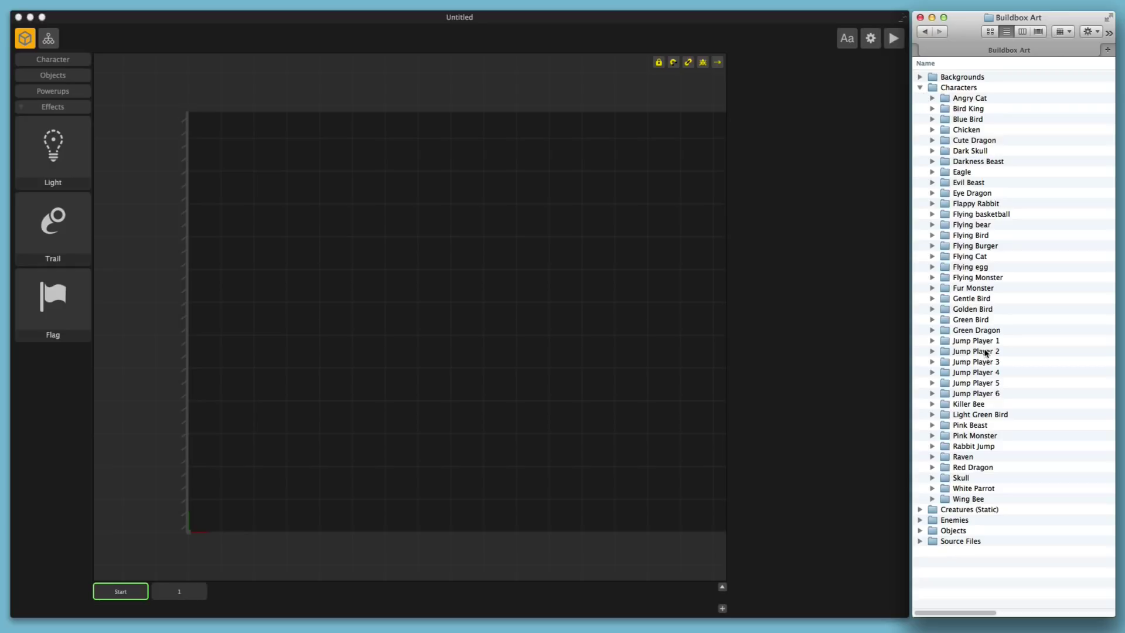
click(958, 99)
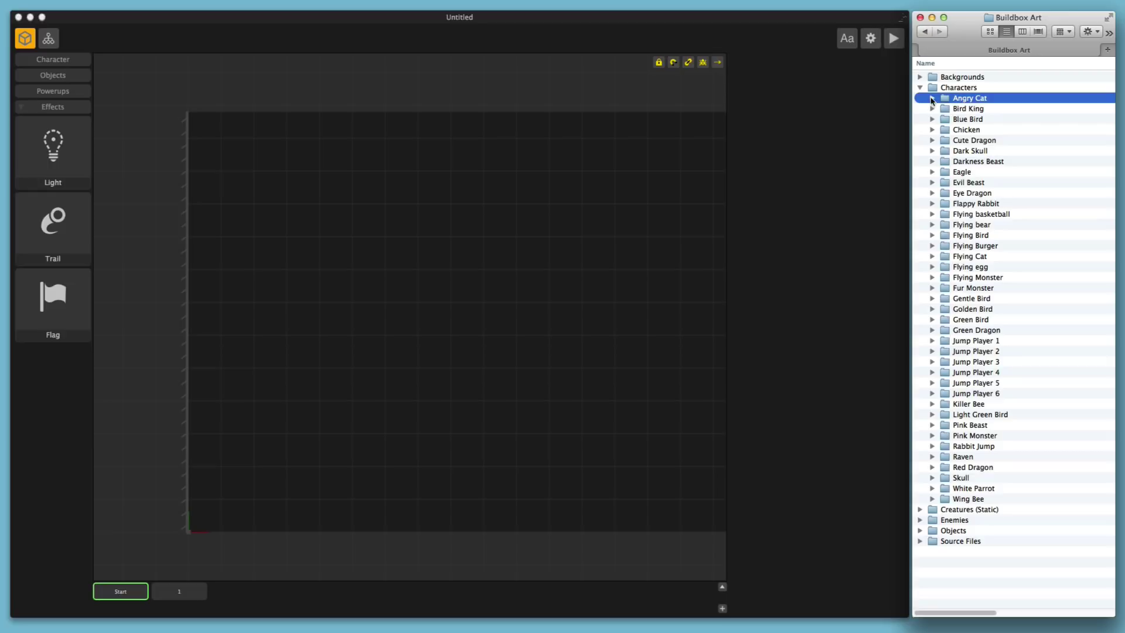
click(933, 99)
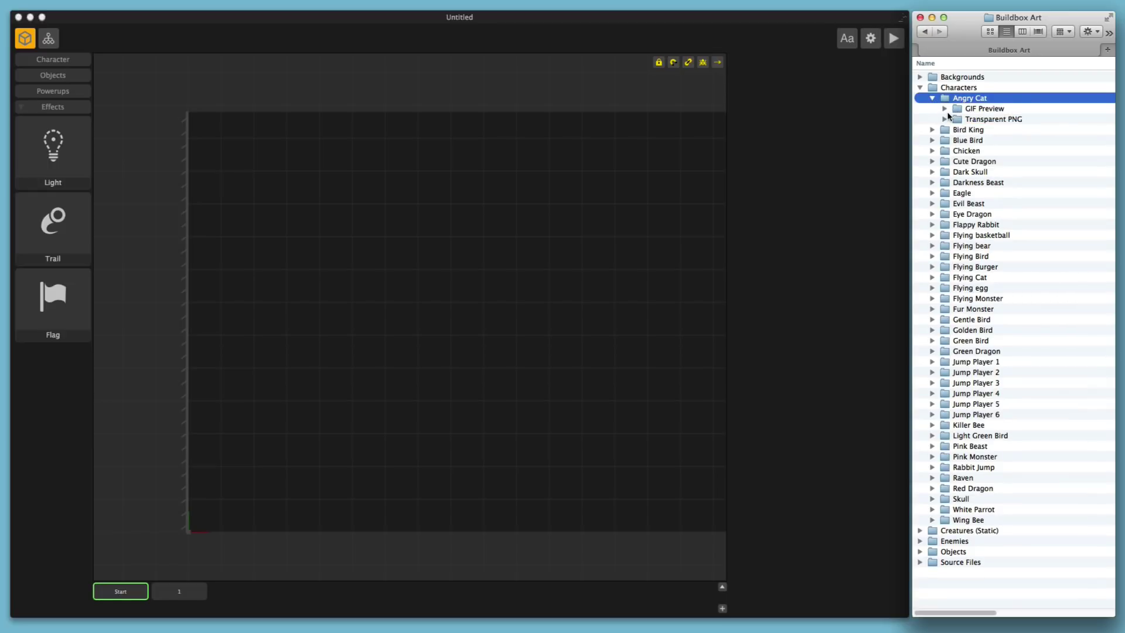
click(945, 109)
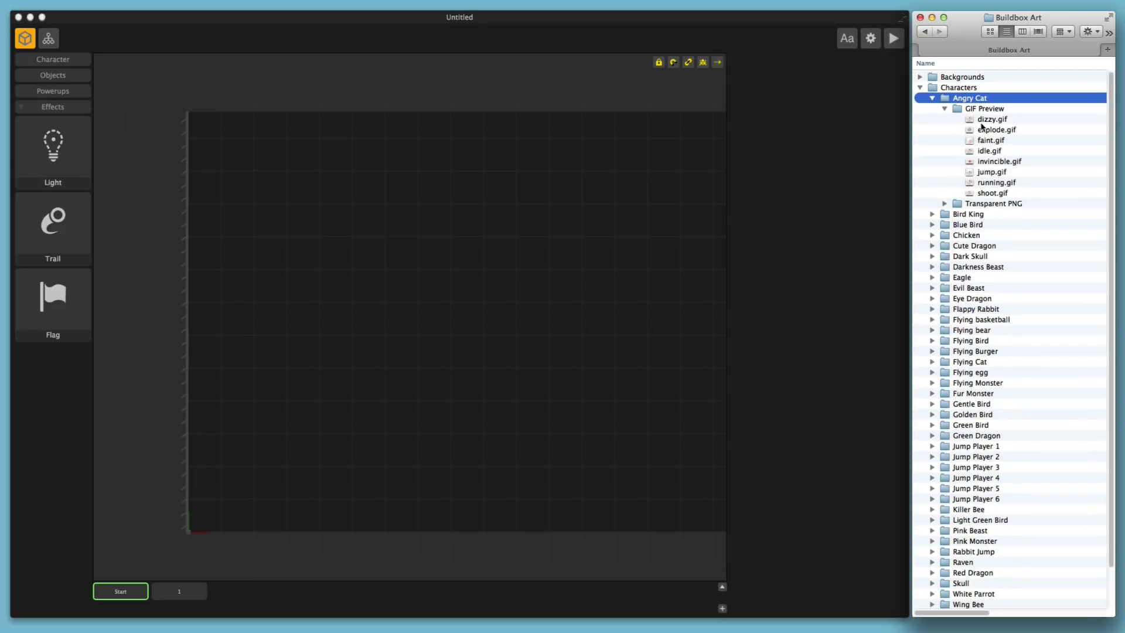
click(989, 164)
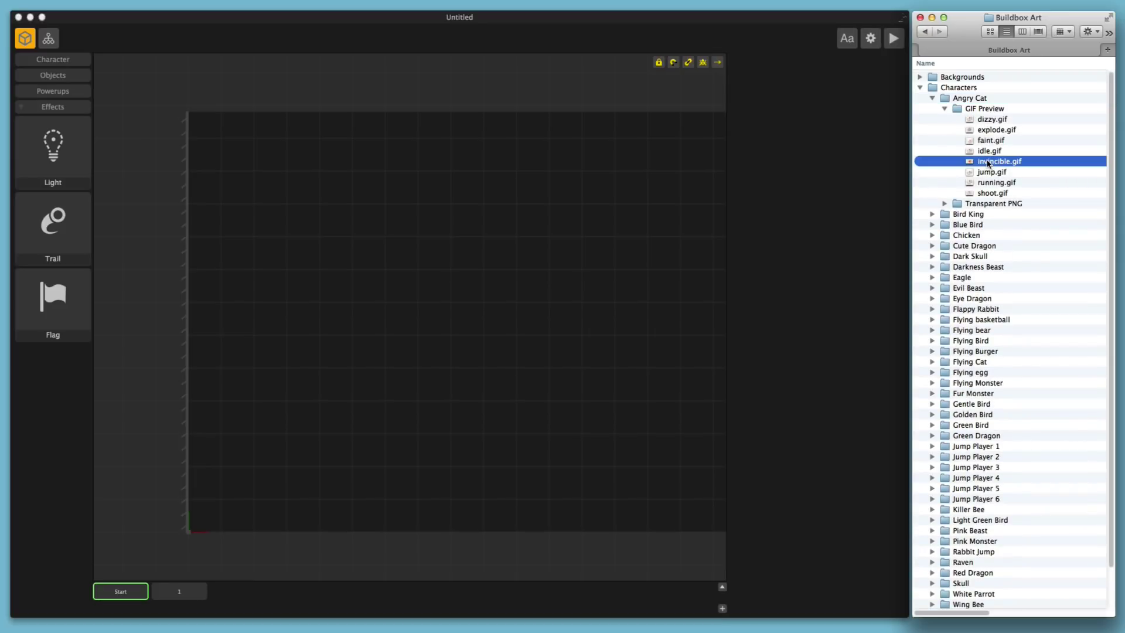
key(space)
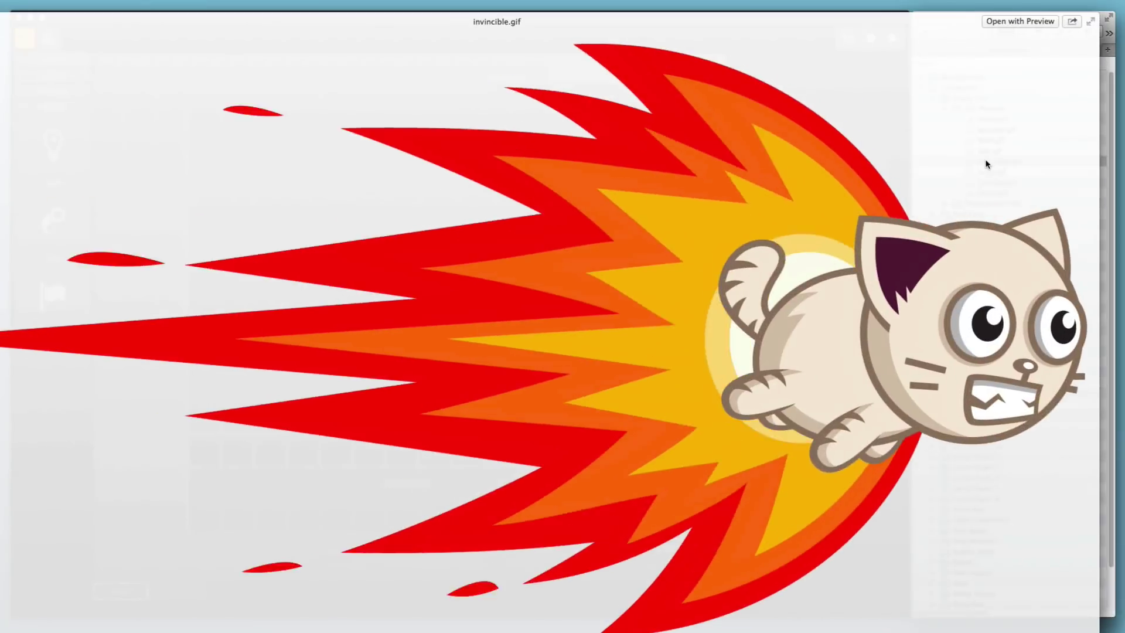
key(space)
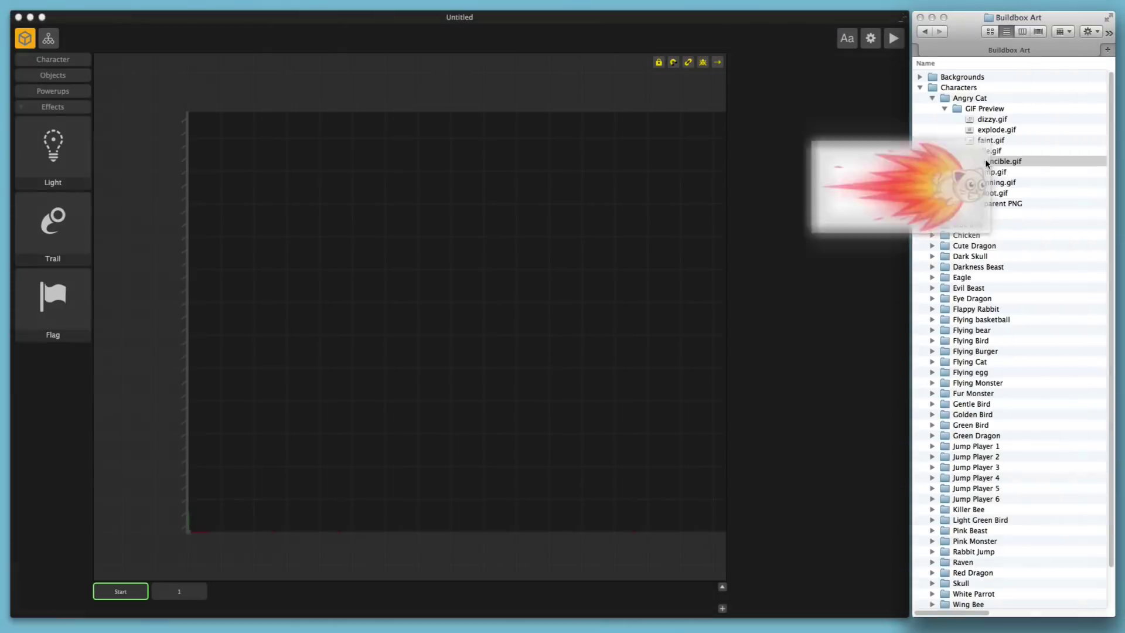
- Preview the full-size and Buildbox Size versions of a1.png in Angry Cat's Transparent PNG Idle folder
click(945, 110)
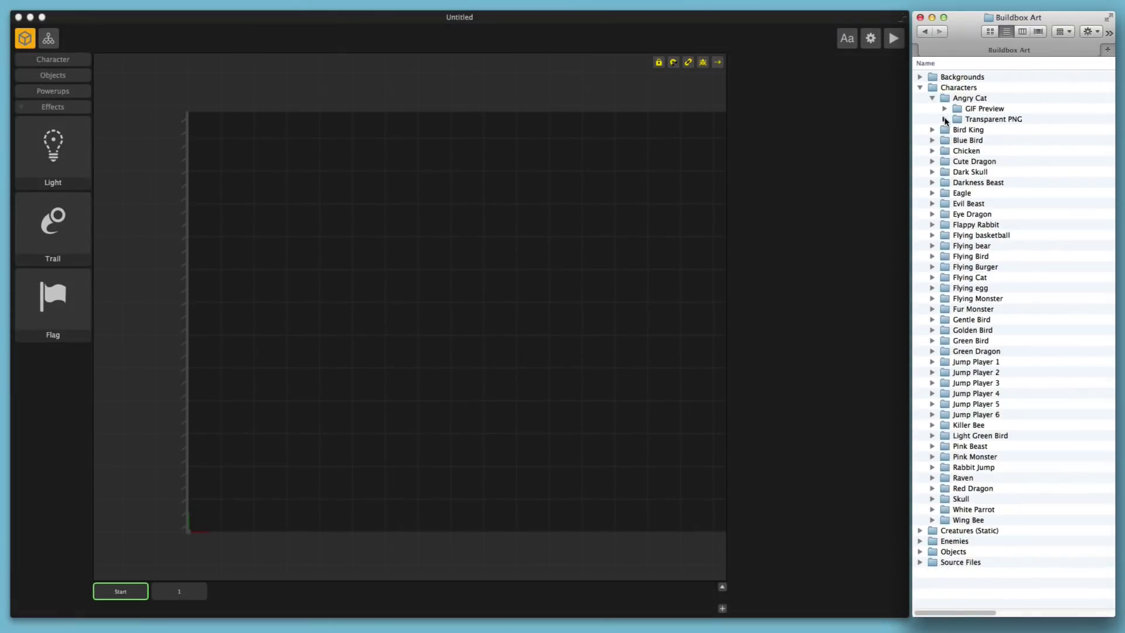
click(945, 119)
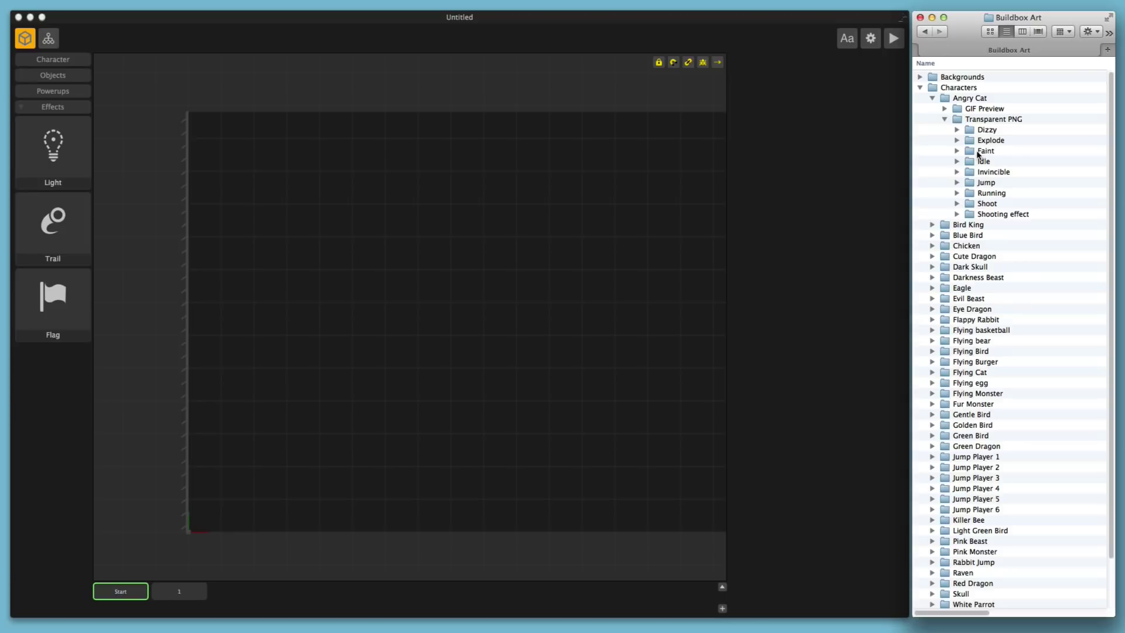
click(957, 161)
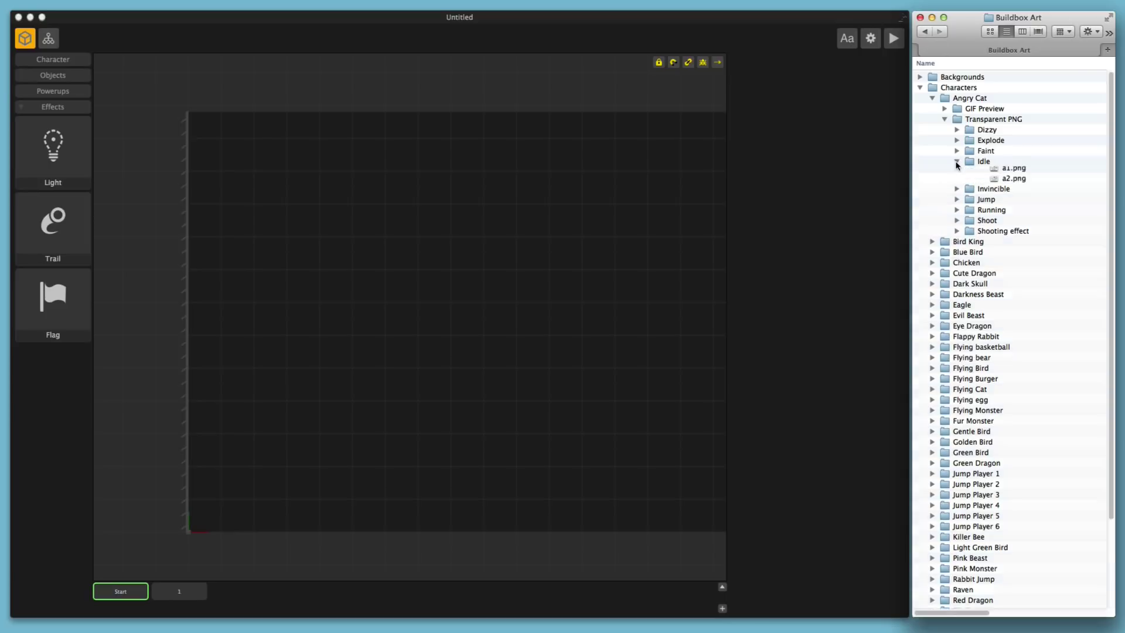
click(989, 173)
key(space)
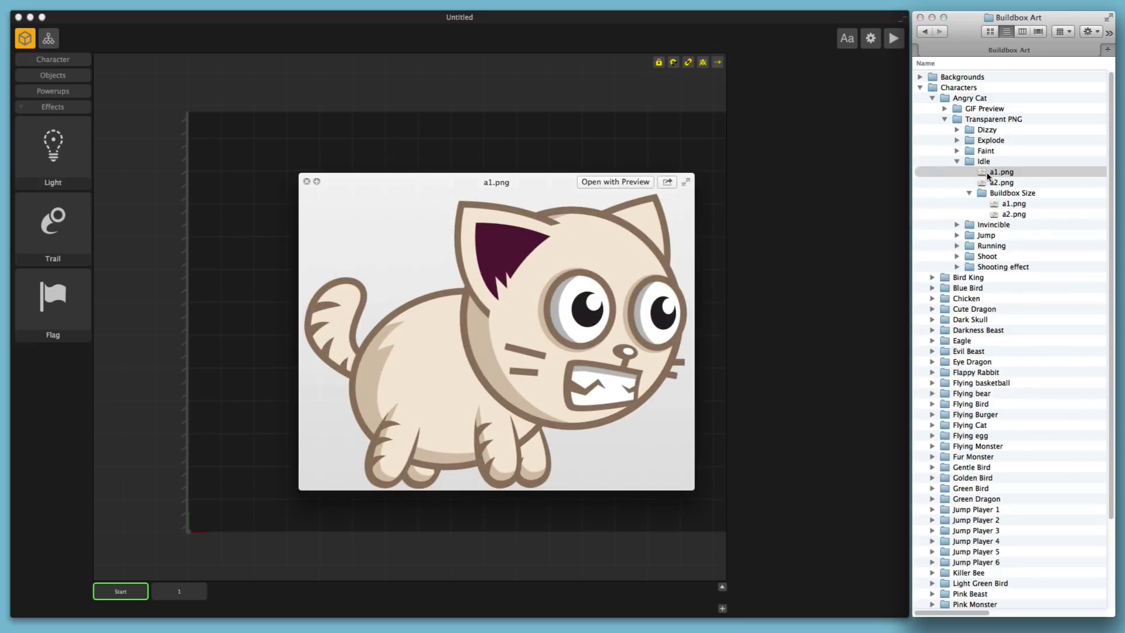
click(1011, 205)
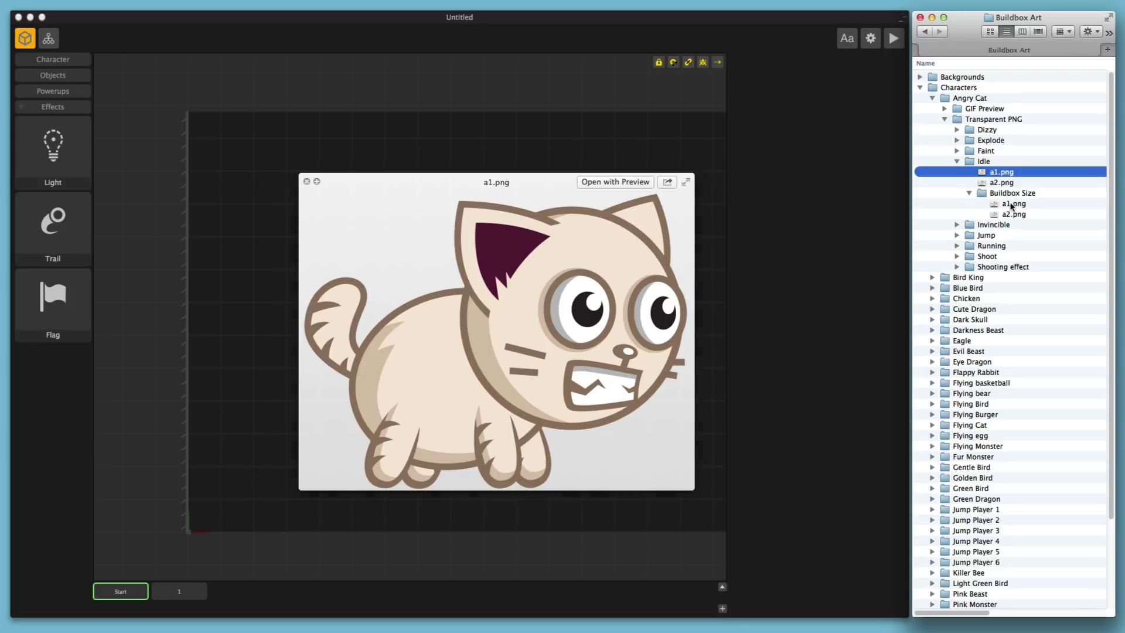
click(1011, 205)
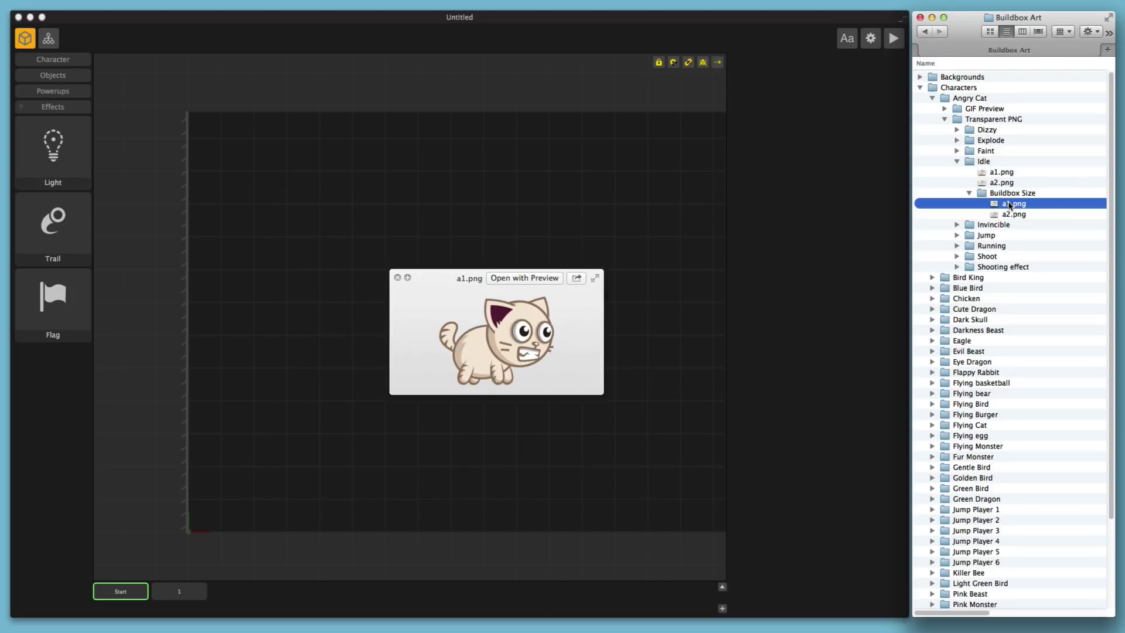
click(397, 278)
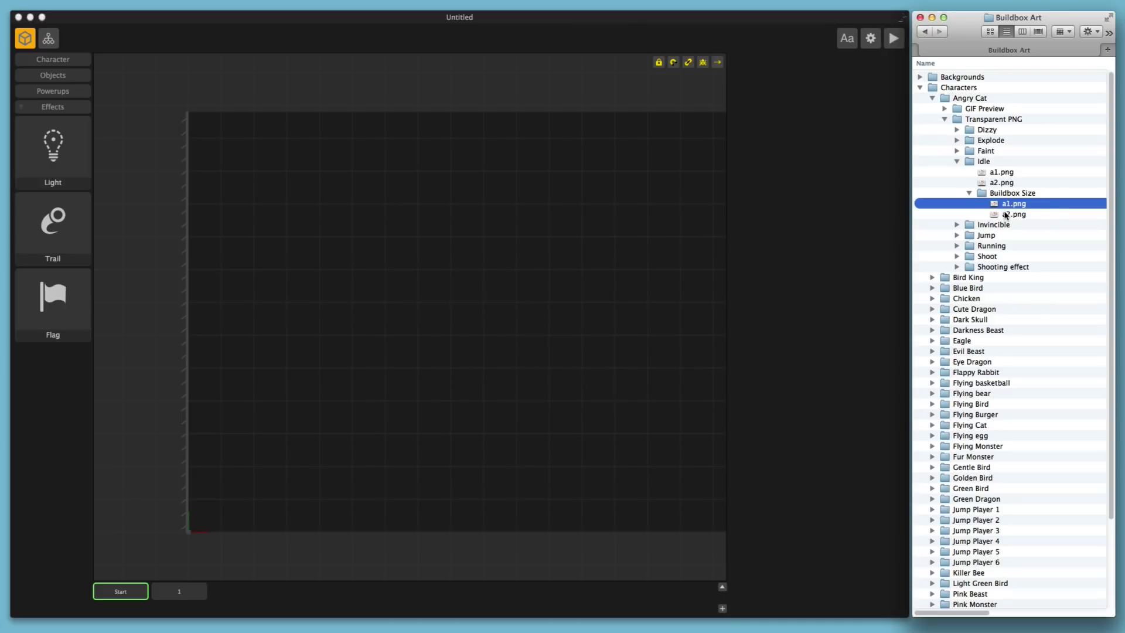
- Compare the a1.png and a2.png idle frames in the Buildbox Size folder by previewing them alternately
key(space)
key(Down)
key(Down)
key(Down)
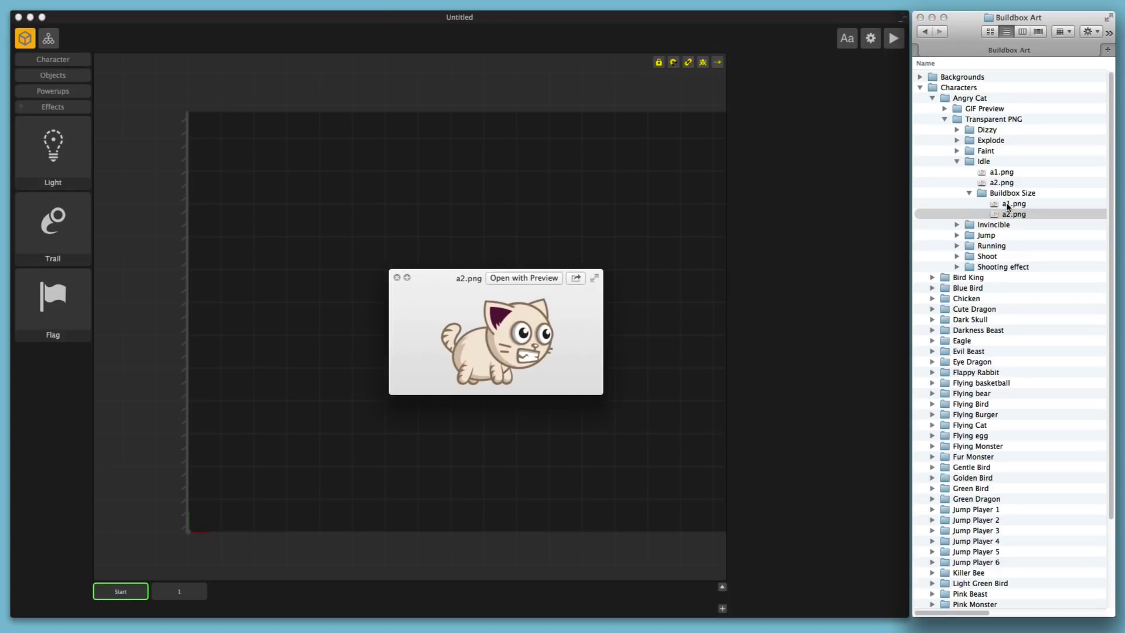
key(Up)
key(Up)
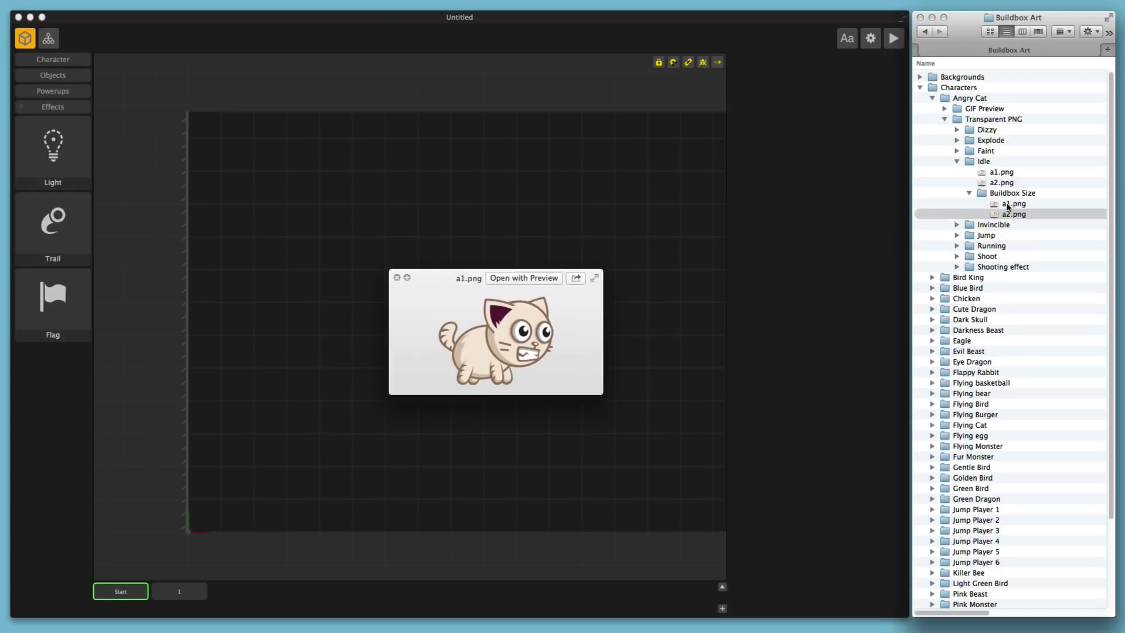
key(Up)
key(Down)
key(Up)
key(space)
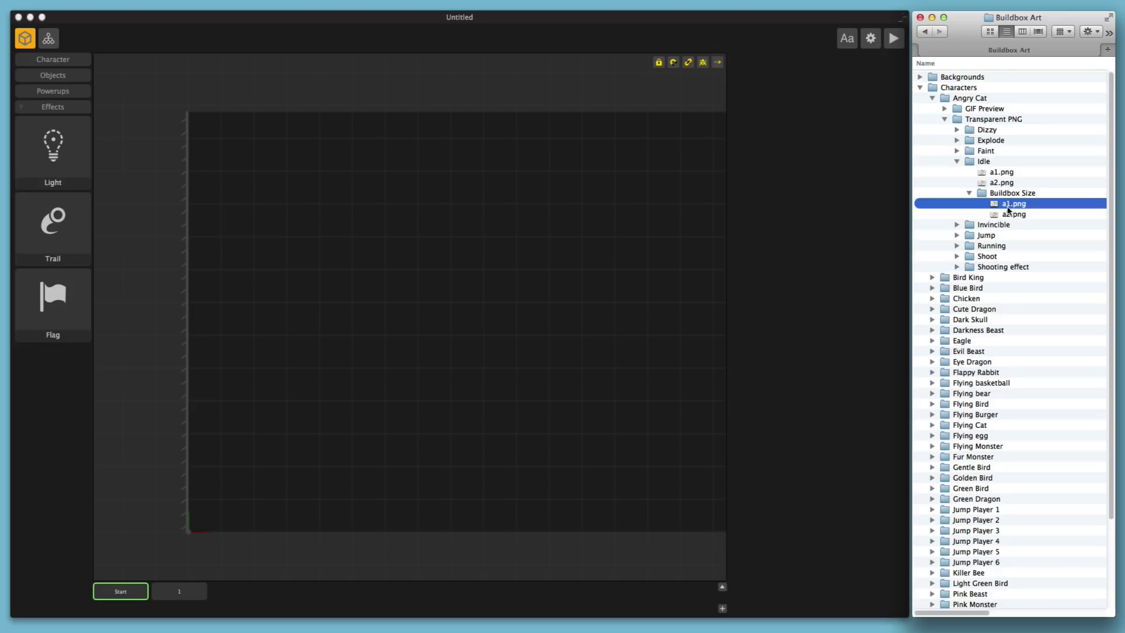
- Add the Buildbox Size a1.png to the Start scene as a character and place it at about 177, 119
drag(1008, 207, 287, 204)
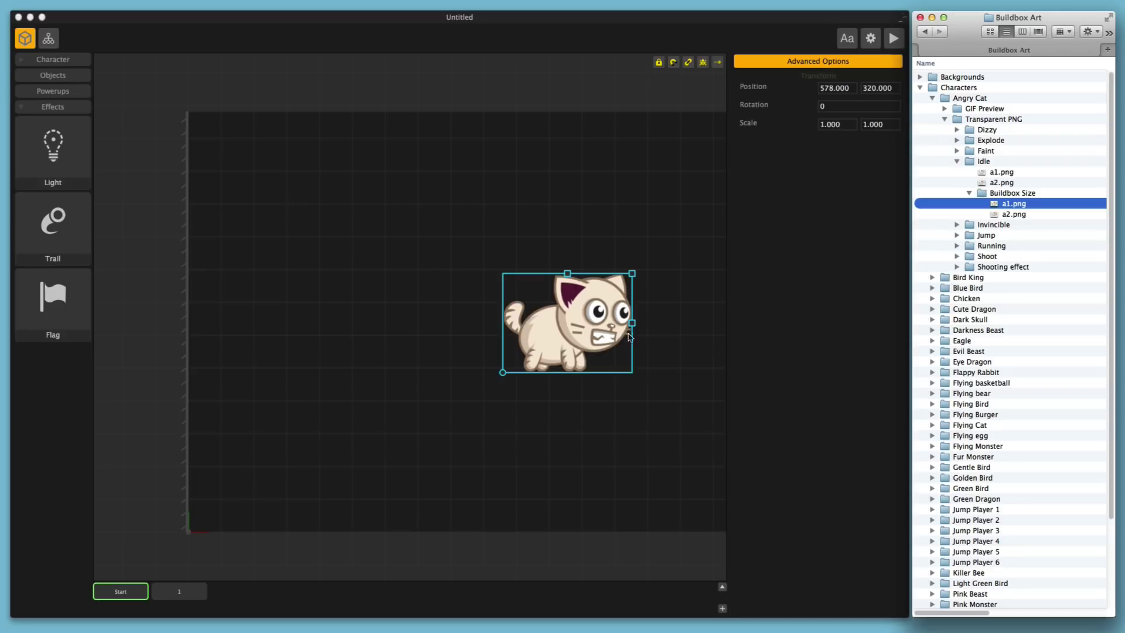
drag(599, 322, 337, 454)
scroll(335, 449, down, 5)
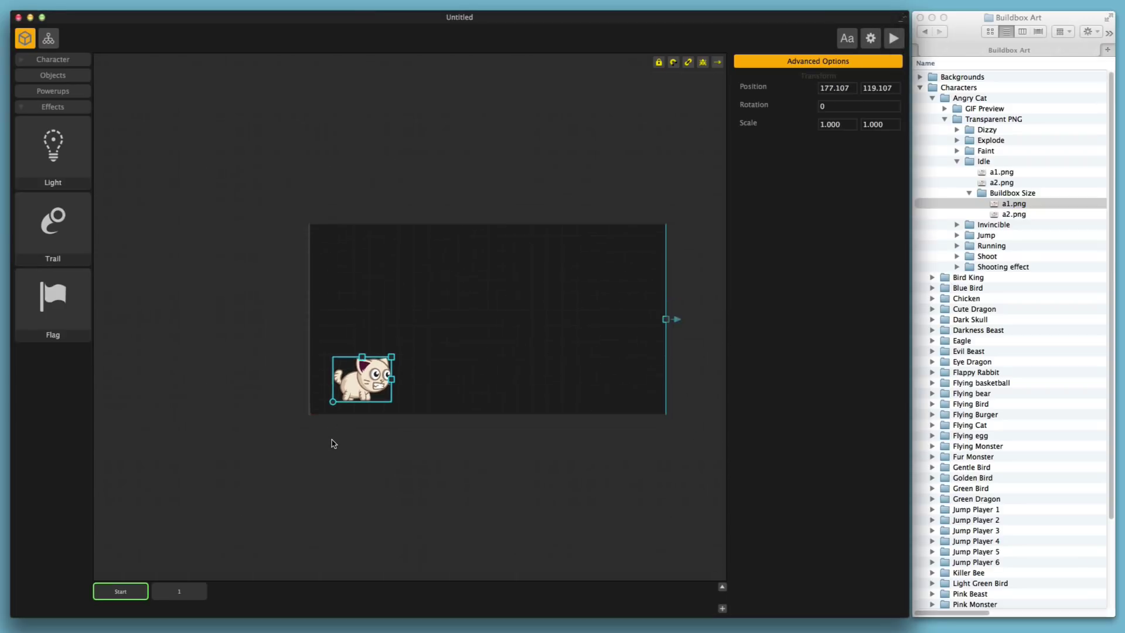
scroll(334, 444, up, 4)
scroll(332, 444, up, 3)
scroll(332, 444, down, 2)
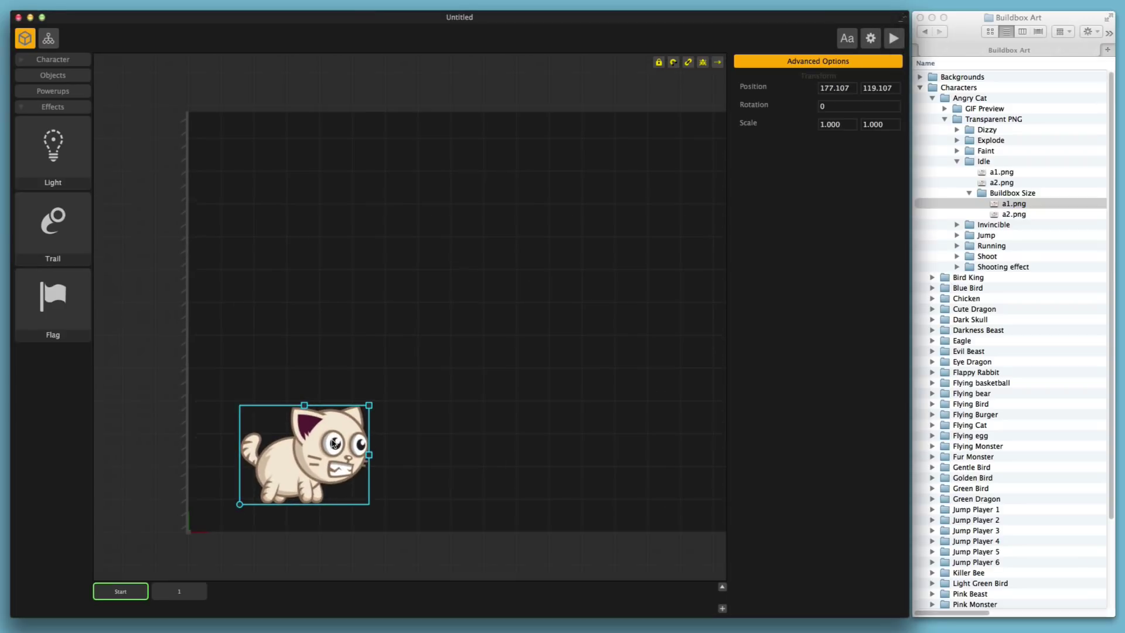
drag(330, 357, 333, 324)
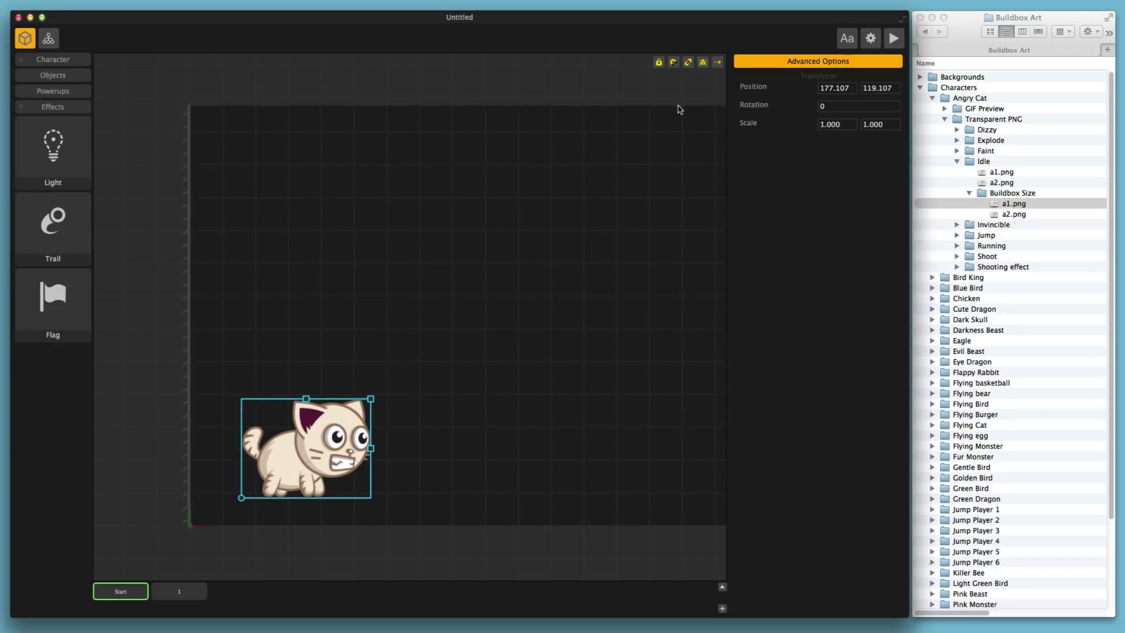
- Set the project's gameplay preset to Platformer
click(872, 39)
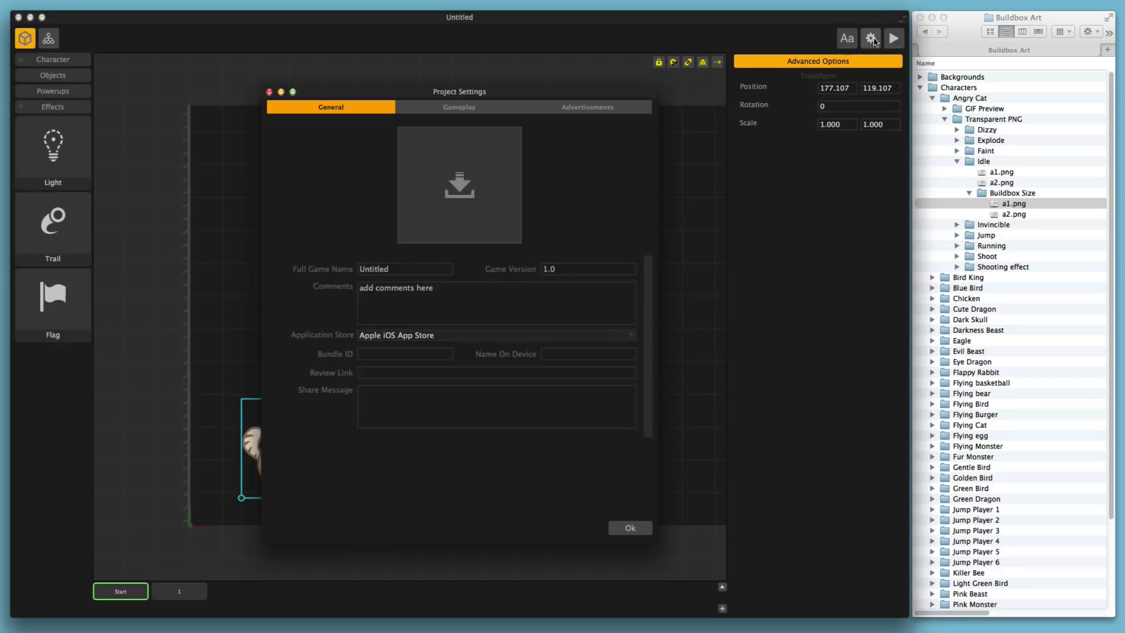
click(450, 108)
click(434, 135)
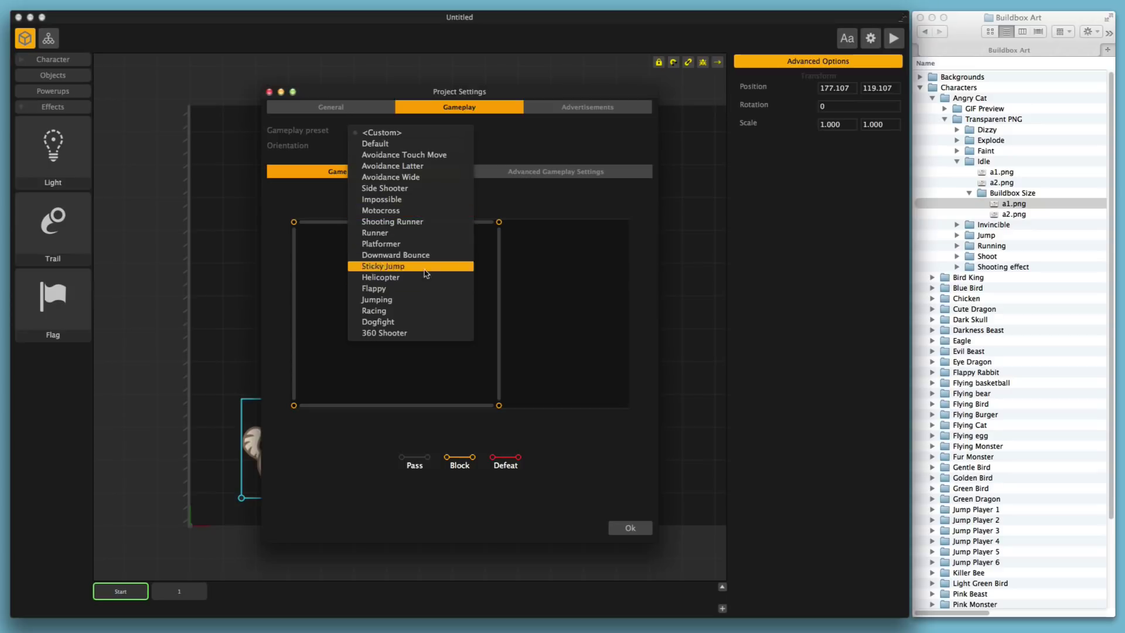
click(421, 244)
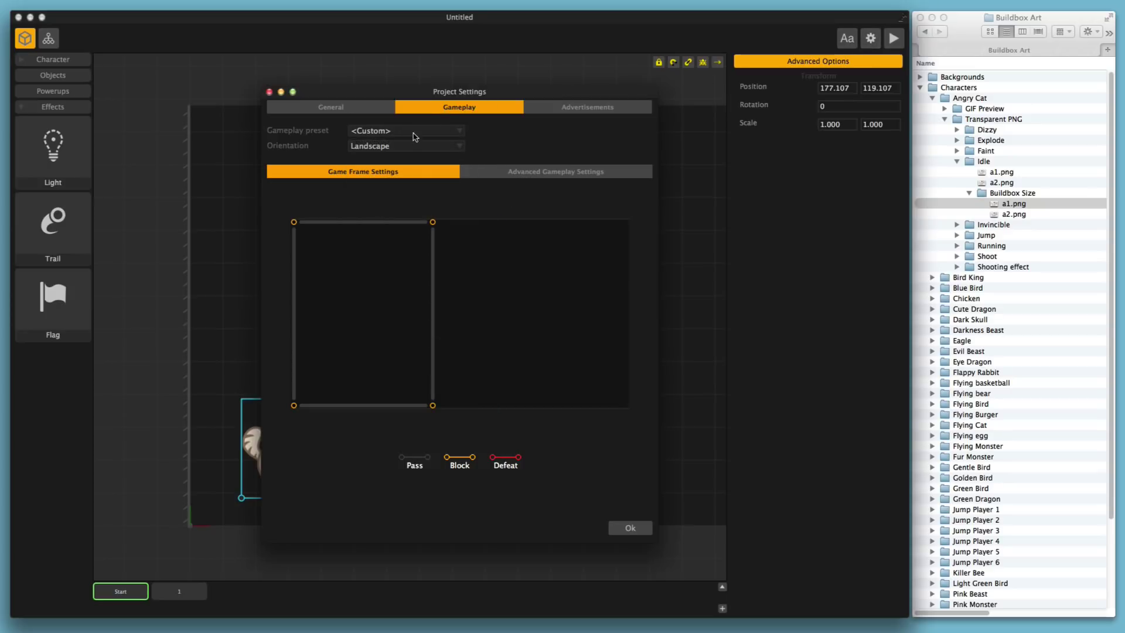
click(388, 134)
click(390, 244)
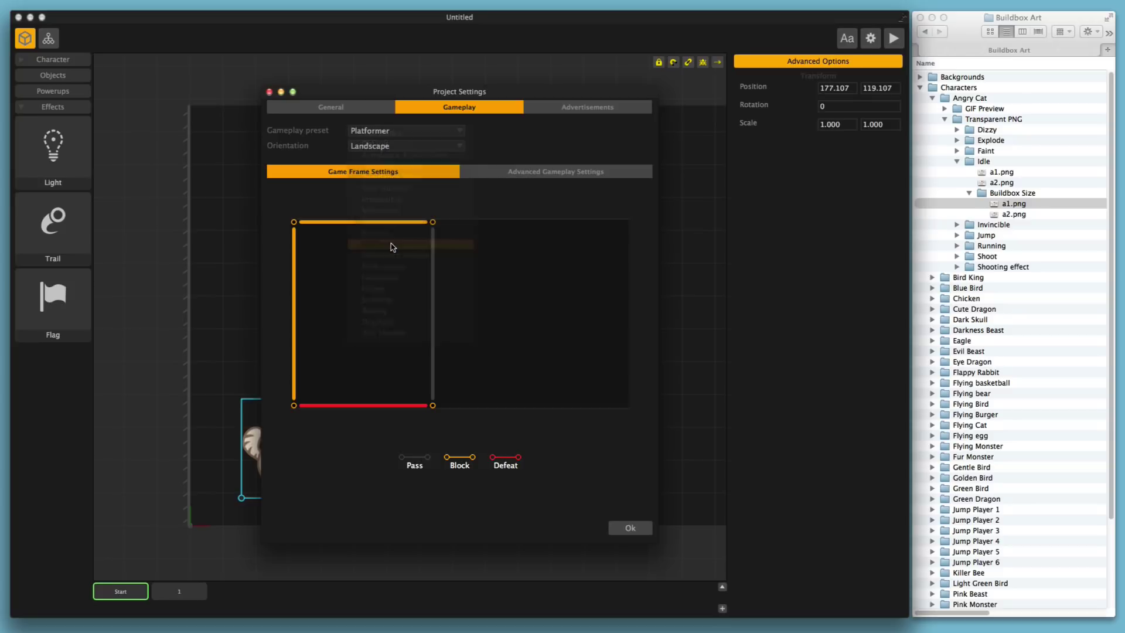
- Change the bottom edge of the game frame to Block and accept the project settings
click(386, 405)
click(389, 405)
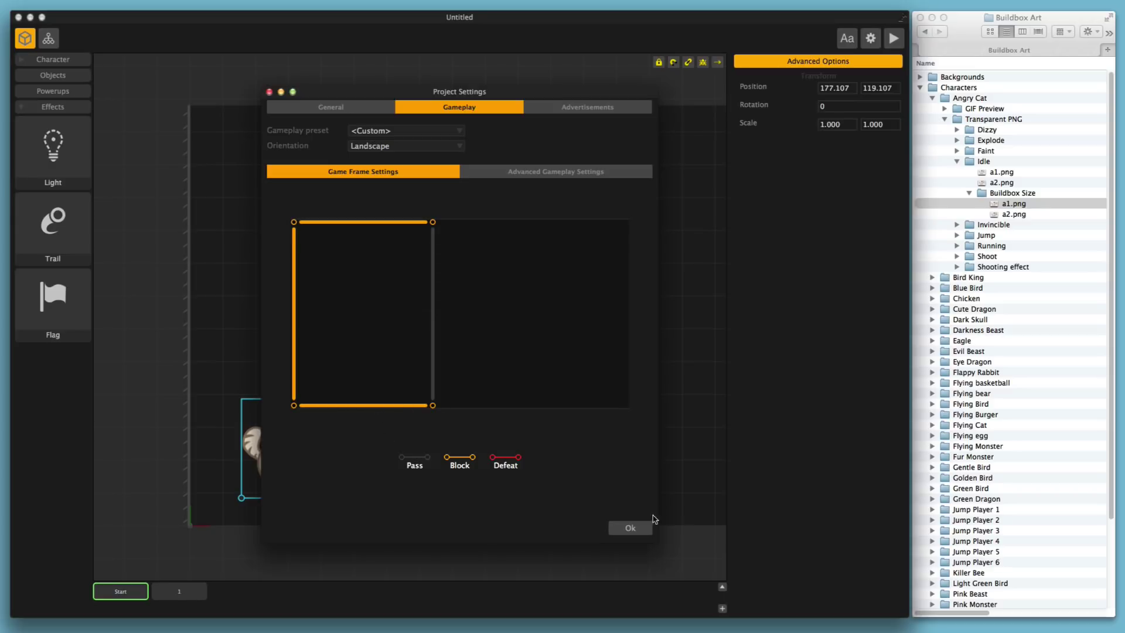
click(624, 530)
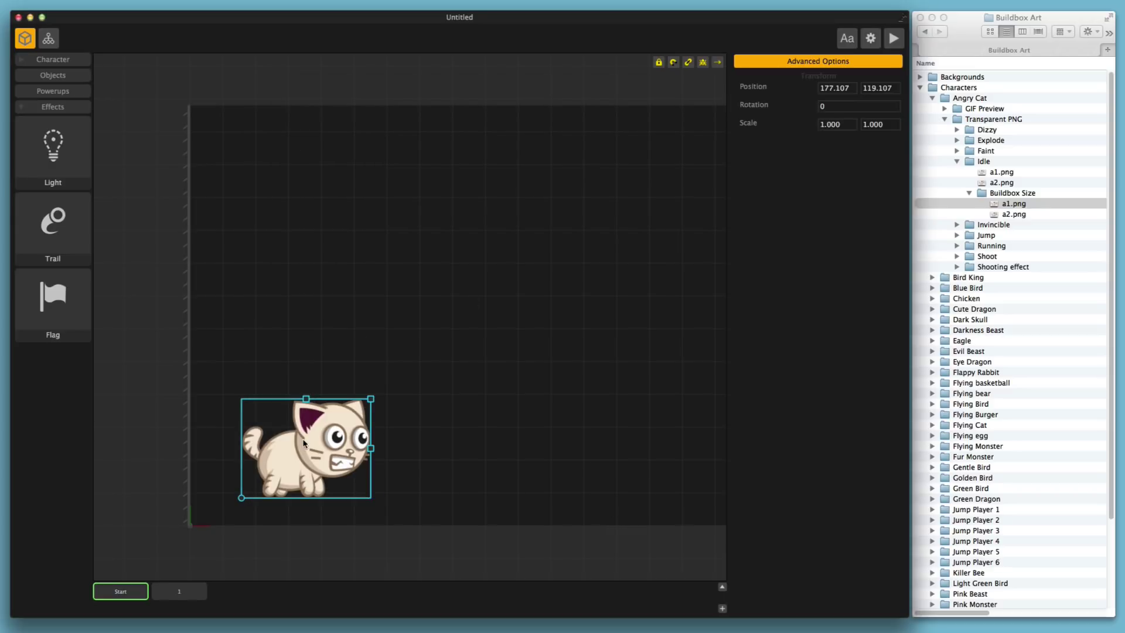
- Move the cat up to about 146, 262 in the scene and show the properties of the a1 character asset
drag(305, 444, 283, 352)
click(22, 60)
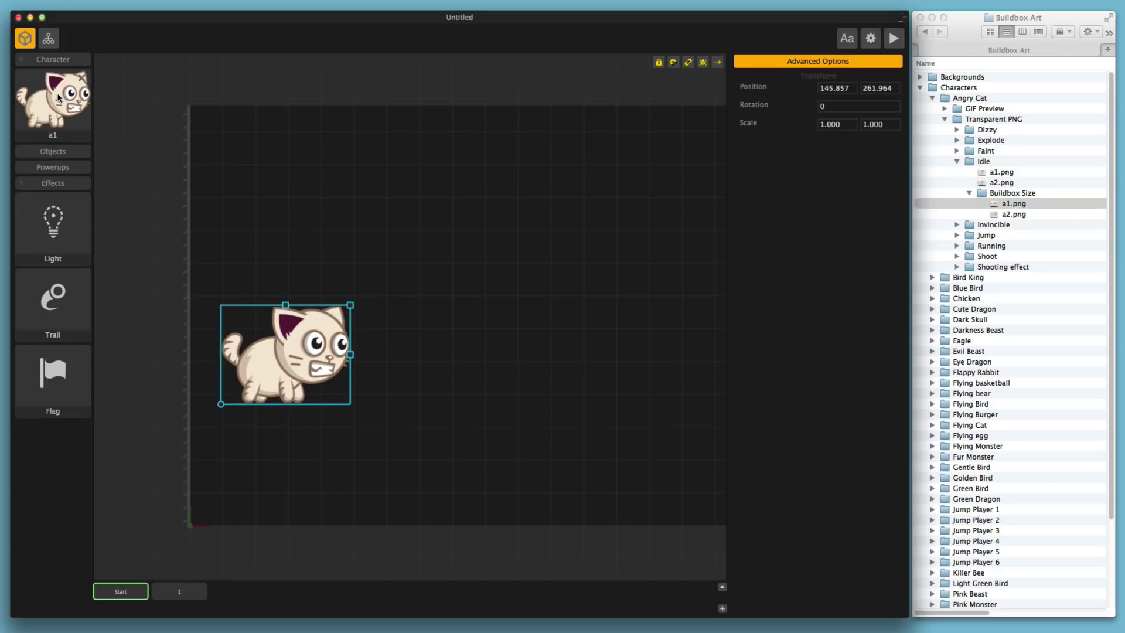
click(21, 61)
click(19, 62)
click(41, 88)
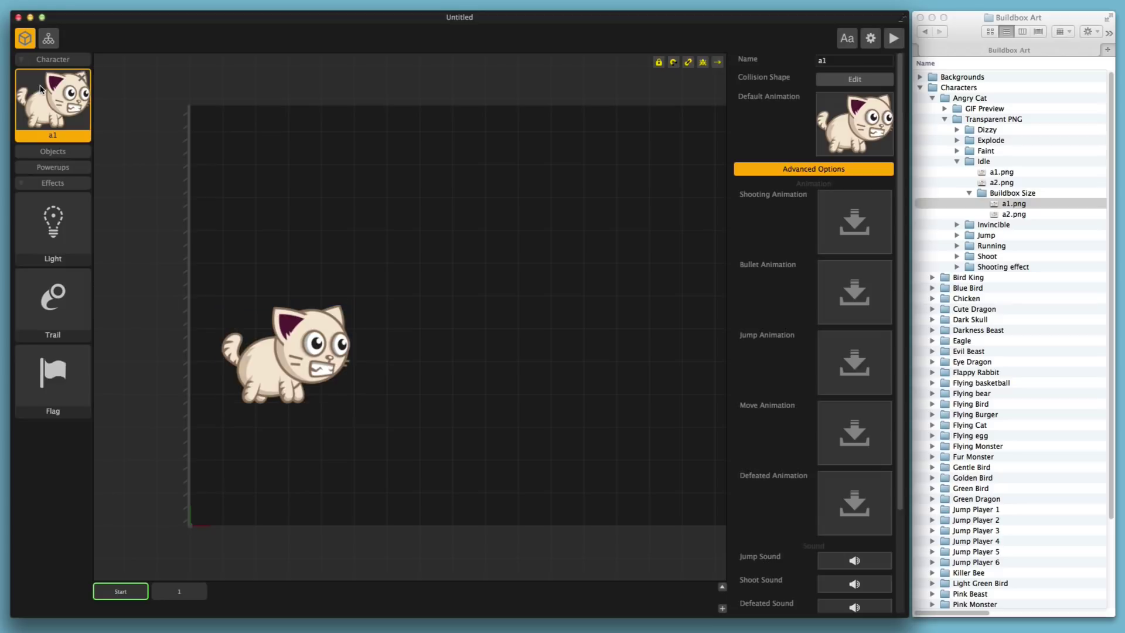
- Reshape the a1 character's polygon collision shape so that its four corners fit around the cat's head and upper back
click(841, 82)
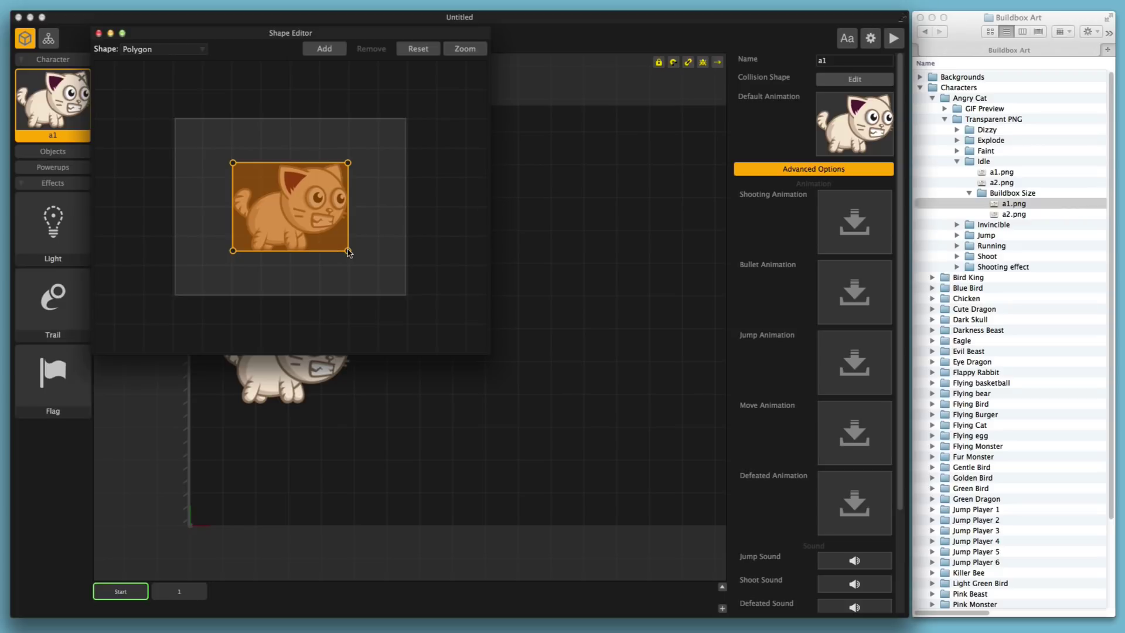
drag(349, 253, 434, 216)
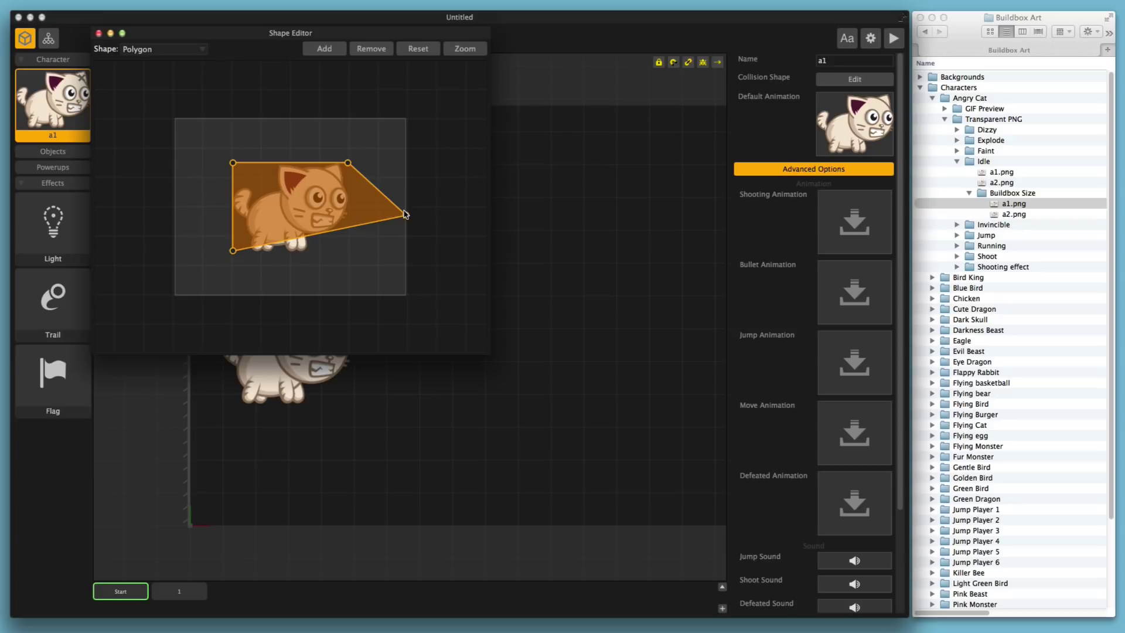
drag(405, 215, 343, 223)
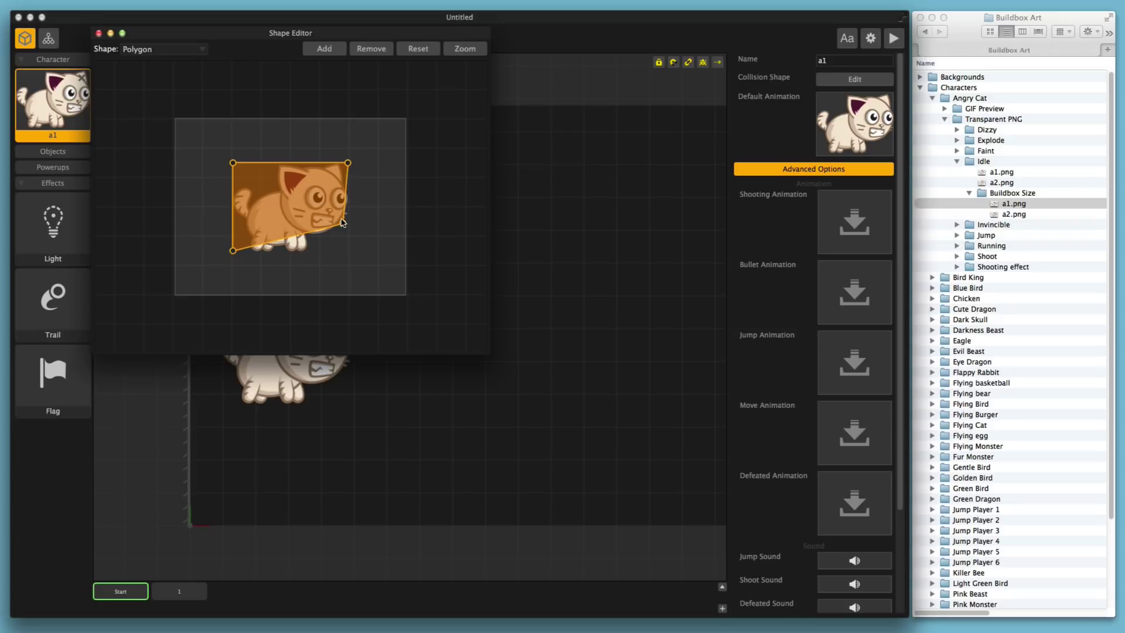
drag(232, 251, 303, 240)
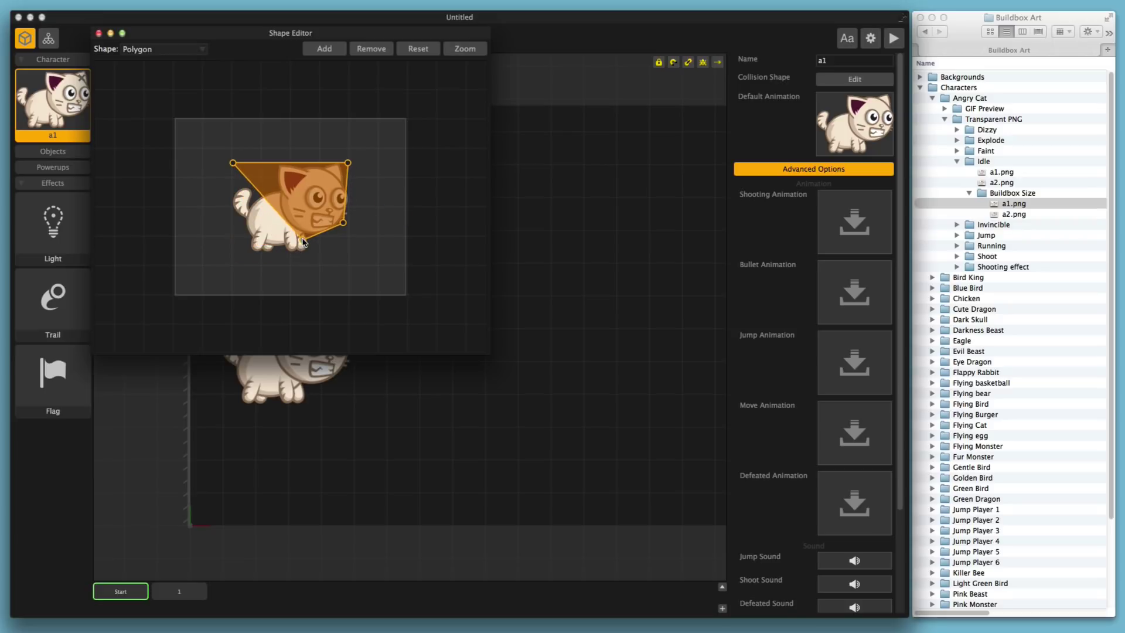
drag(233, 163, 258, 192)
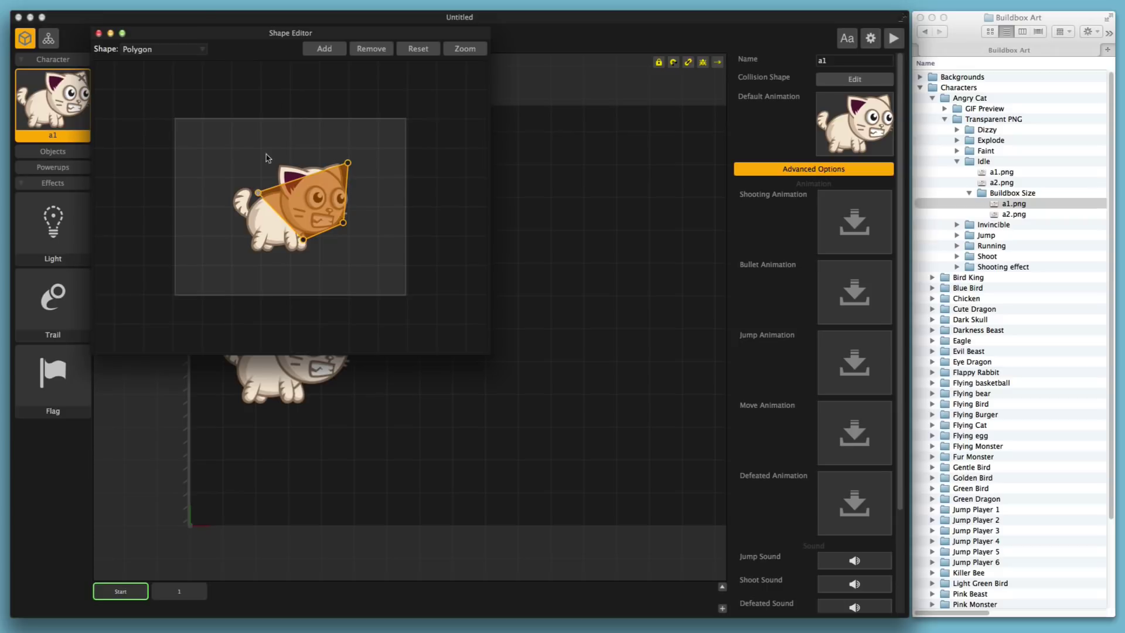
click(98, 33)
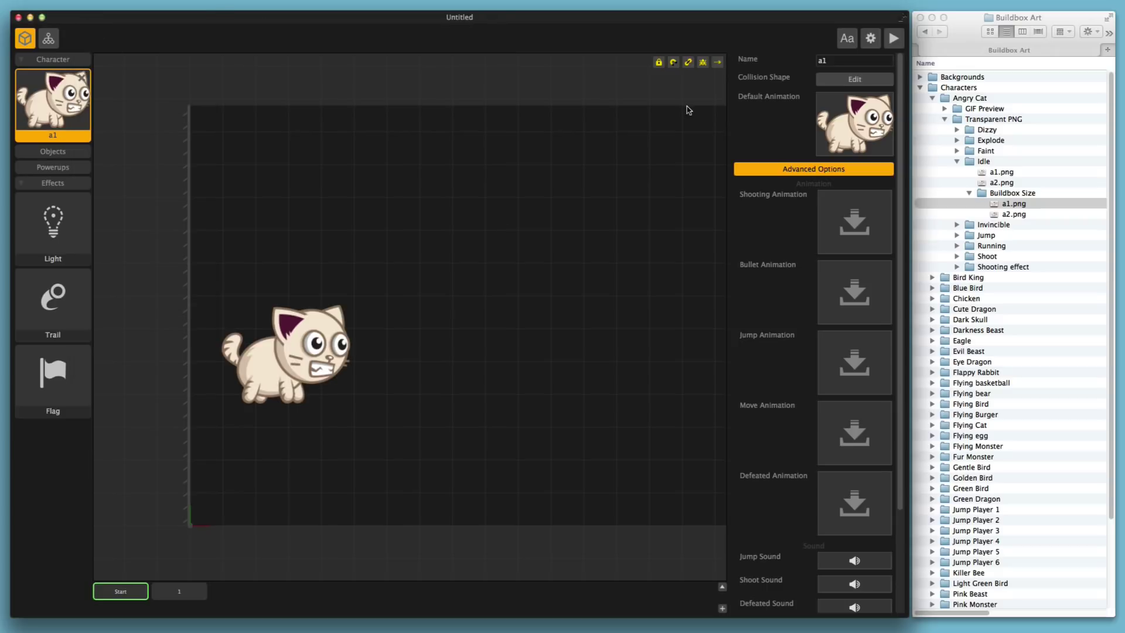
- Move the cat to about 247, 266 in the scene while temporarily displaying its collision shape
click(703, 63)
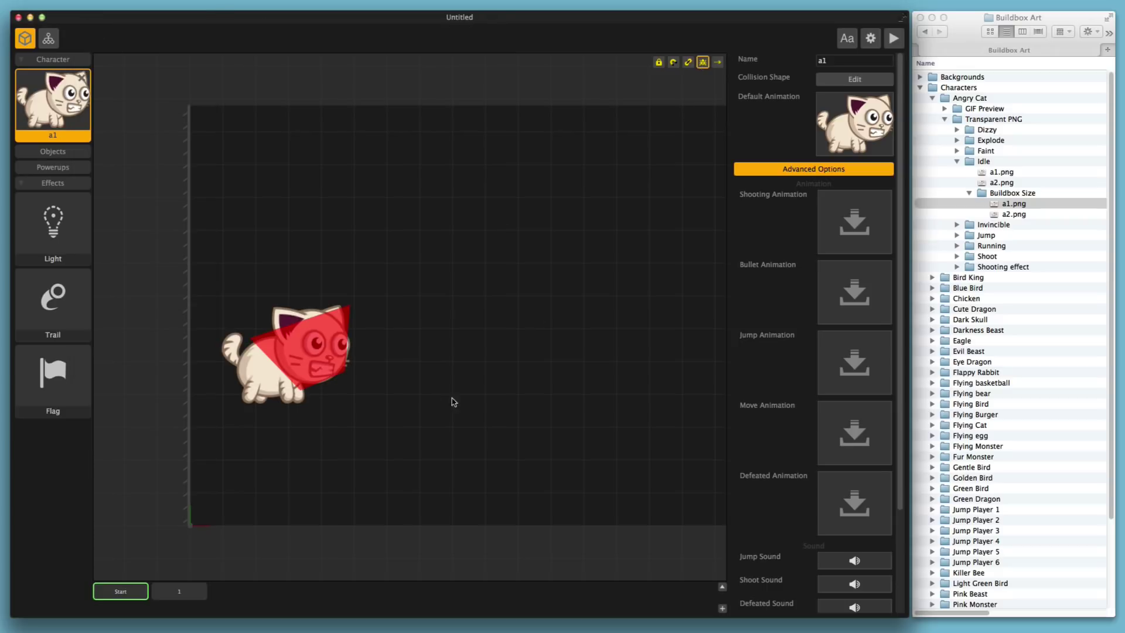
drag(309, 342, 334, 310)
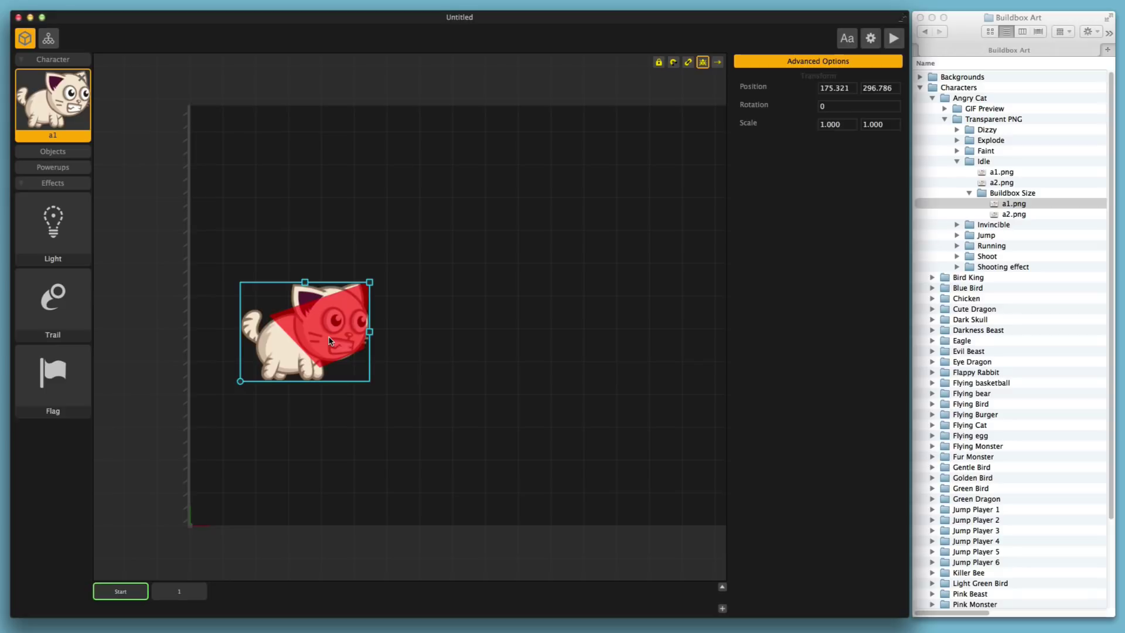
drag(329, 341, 378, 356)
click(702, 61)
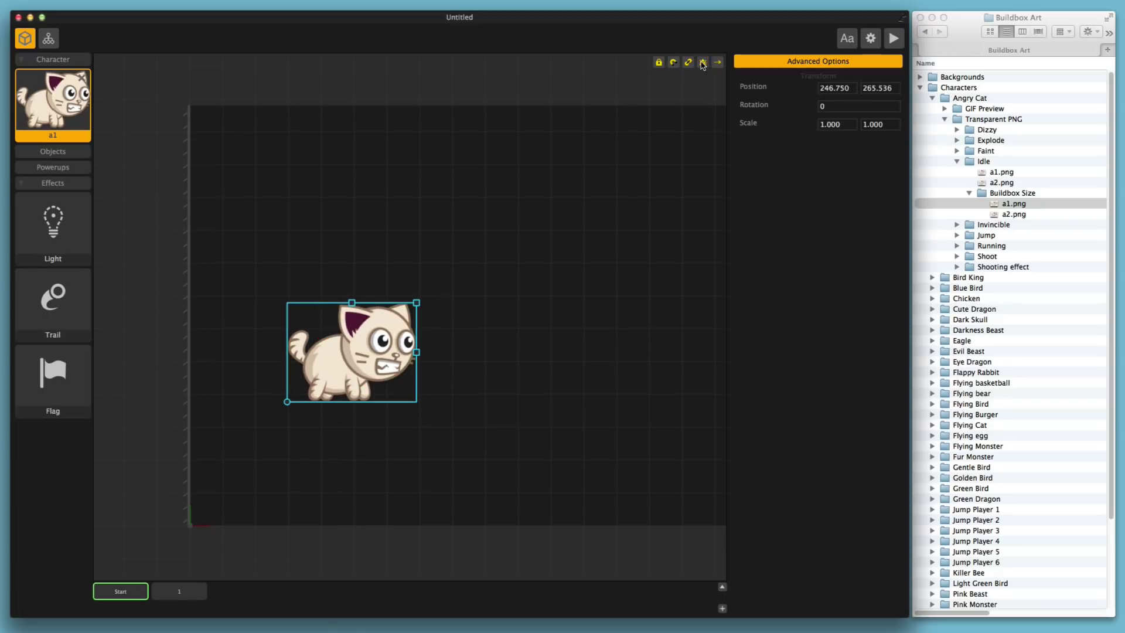
- Reopen the a1 character's collision shape and pull its ear, cheek and chin corners outward around the cat's face
click(71, 115)
click(843, 79)
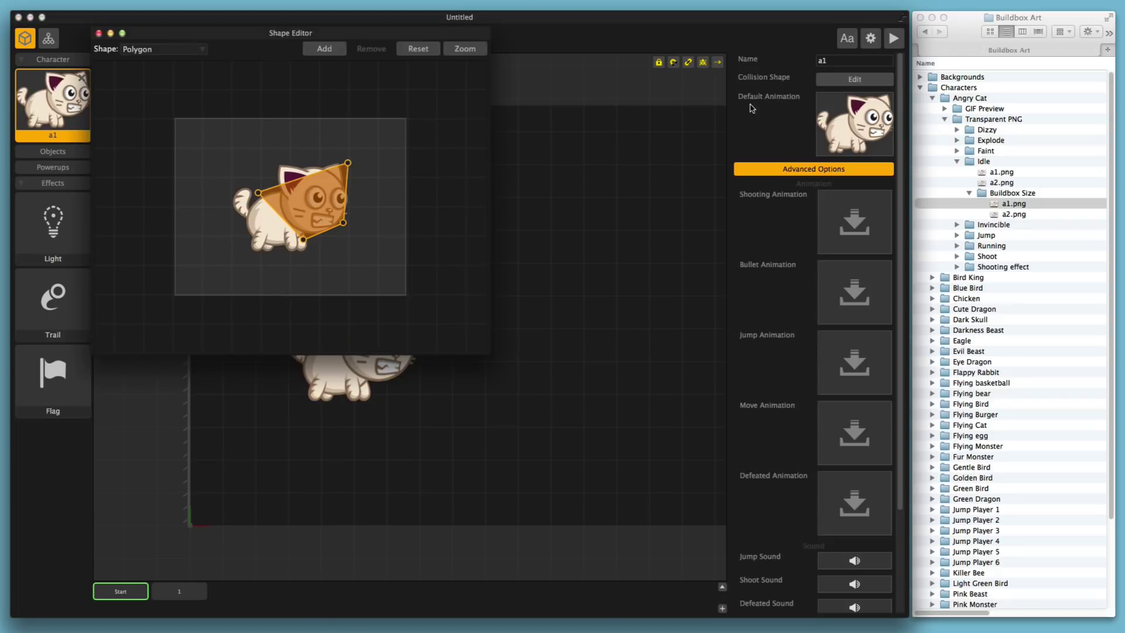
drag(408, 243, 402, 233)
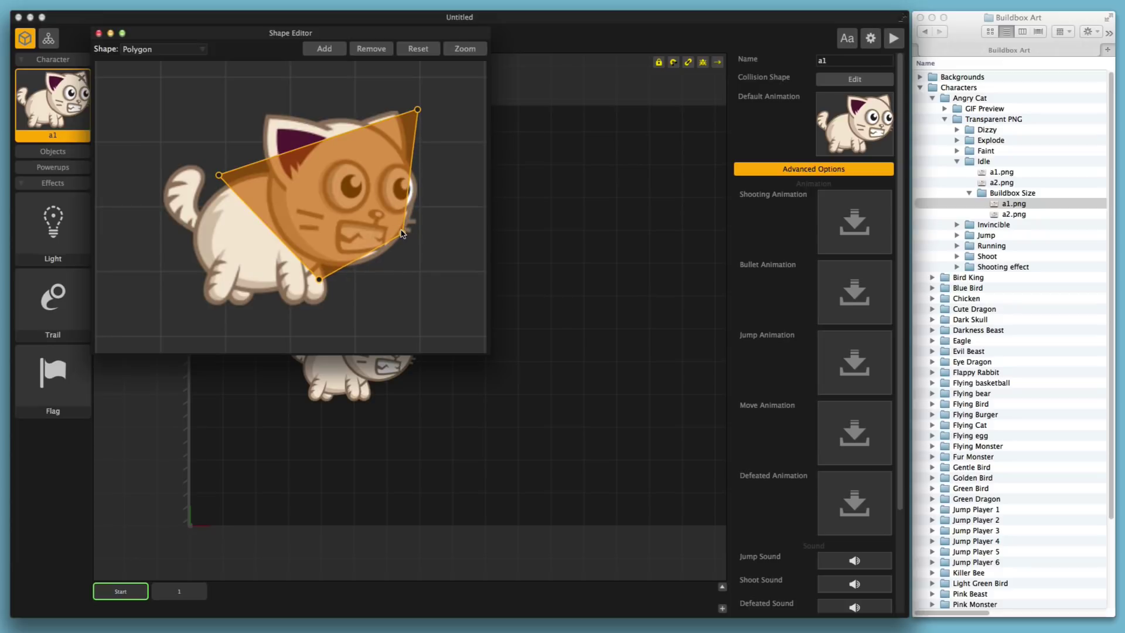
drag(418, 110, 427, 174)
drag(403, 234, 418, 241)
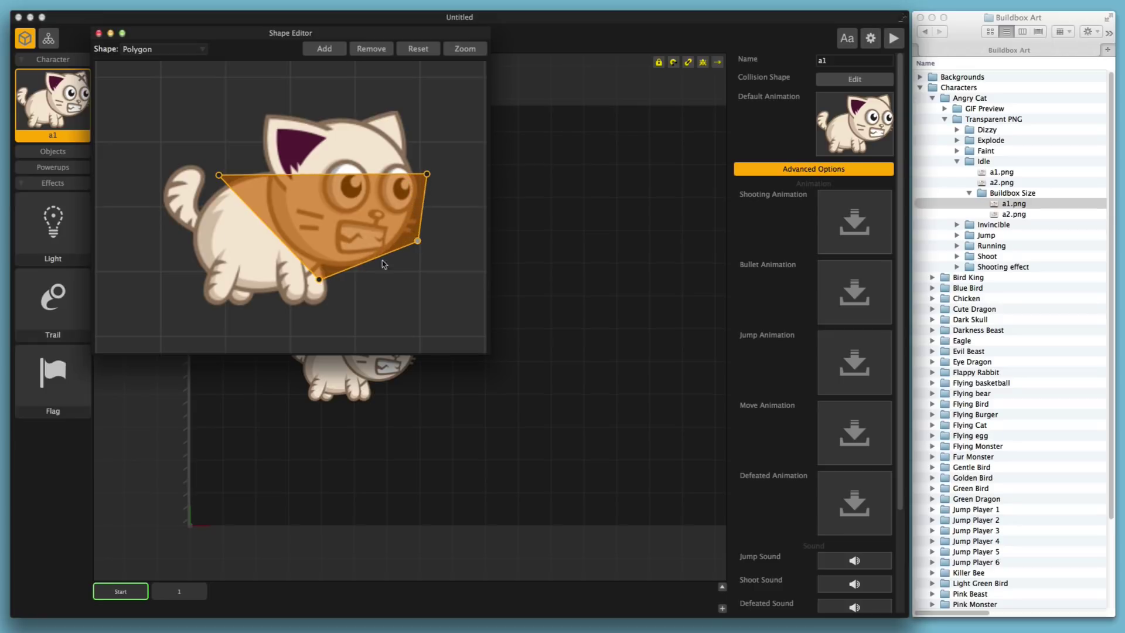
drag(322, 281, 334, 288)
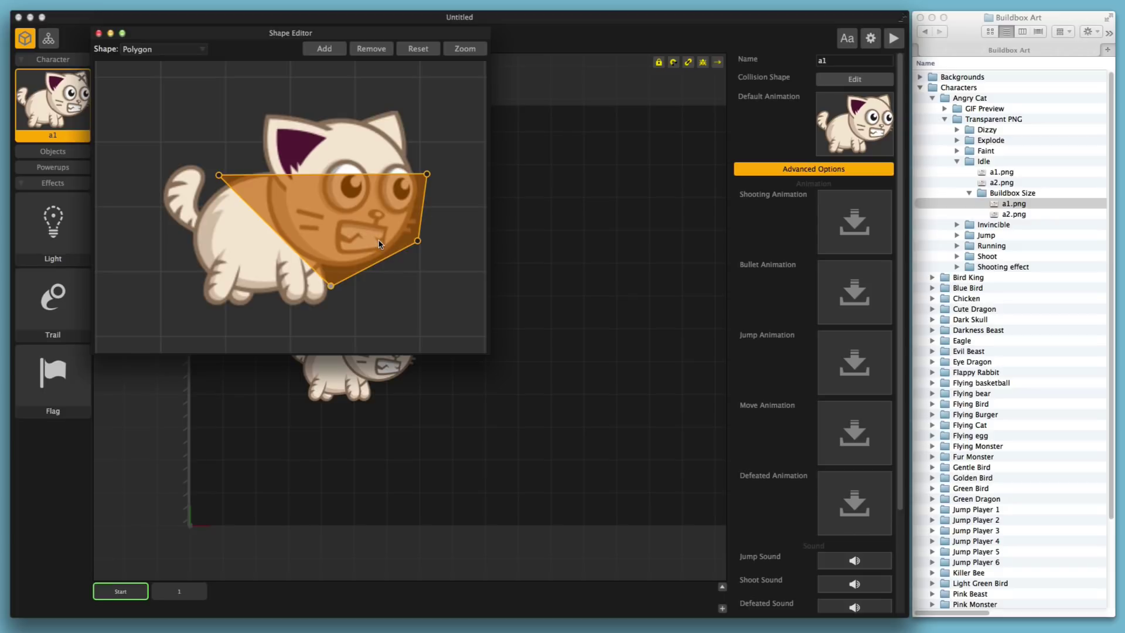
- Move the polygon's front corners onto the cat's front ear, its cheek and its front paw
scroll(355, 232, up, 2)
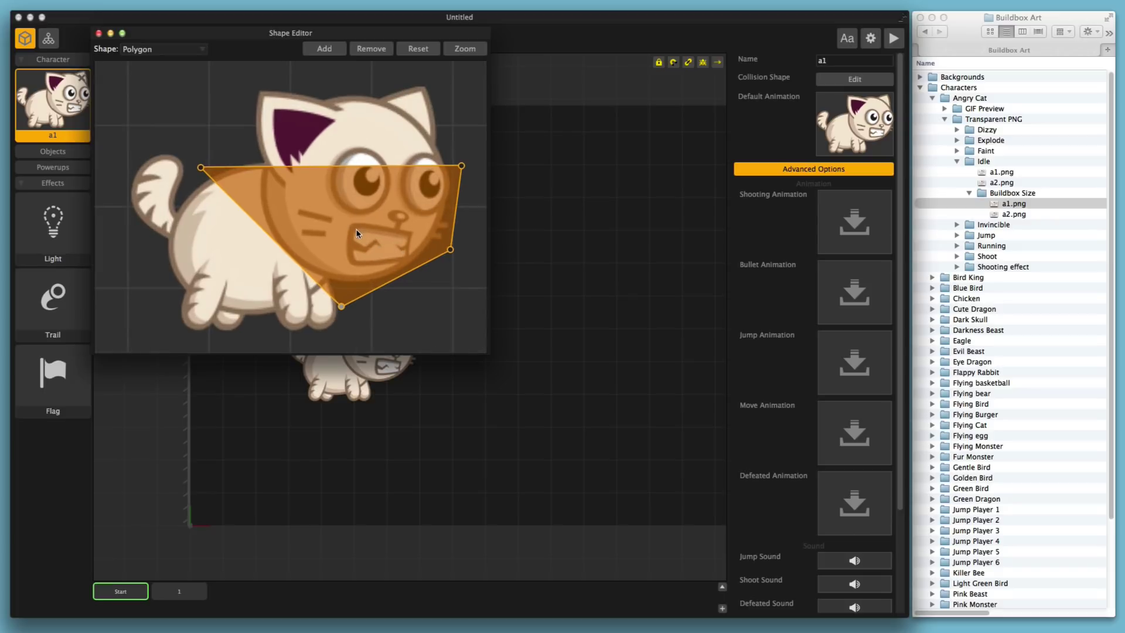
scroll(358, 235, down, 1)
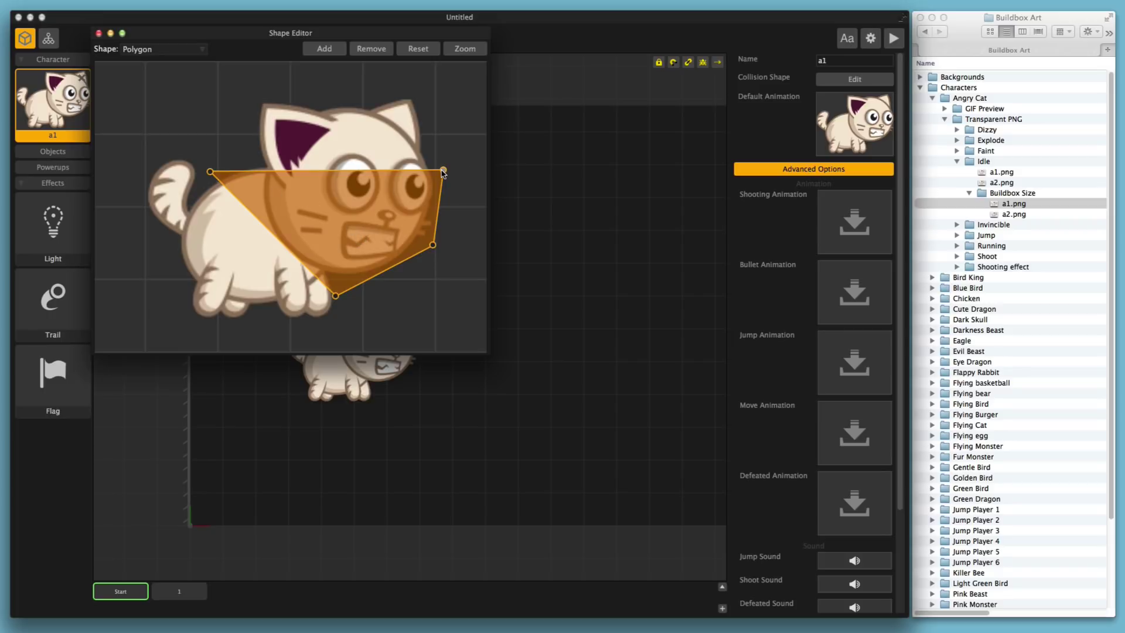
drag(443, 170, 399, 125)
drag(432, 245, 425, 221)
drag(337, 297, 330, 305)
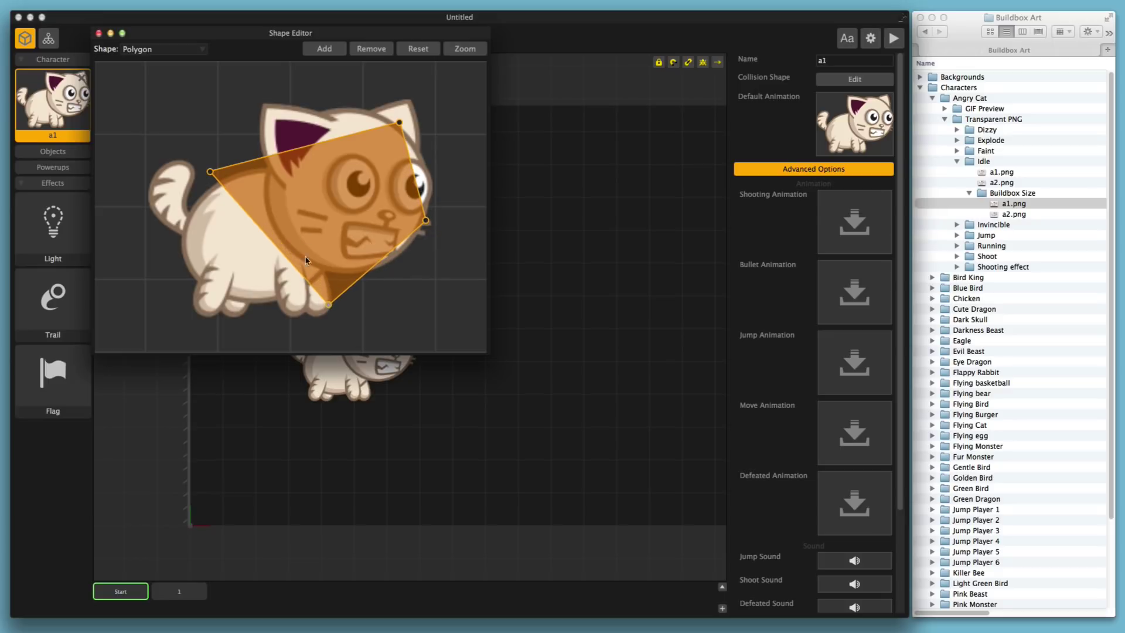
- Add two polygon points along the cat's hind feet and move the upper back corner down to the base of the tail
click(323, 49)
drag(270, 238, 251, 303)
click(155, 49)
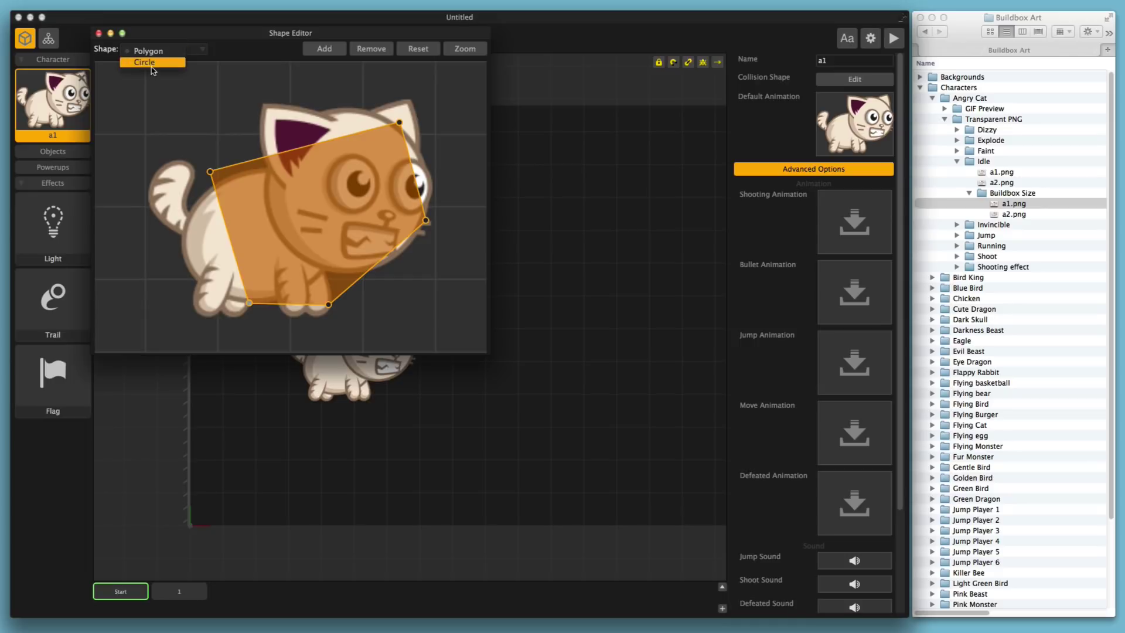
click(246, 309)
click(323, 49)
drag(230, 237, 237, 316)
drag(210, 172, 191, 206)
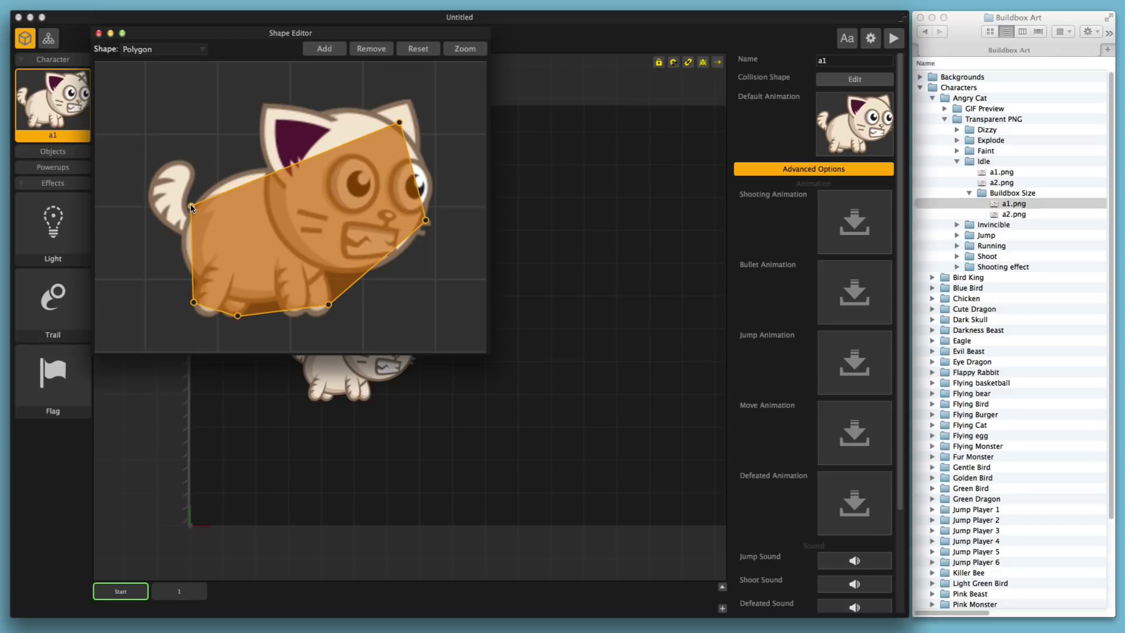
- Shift the ear corner to the top of the head, and fit the face side with an added point and a raised cheek corner
drag(400, 122, 345, 112)
click(330, 46)
drag(425, 191, 420, 154)
drag(426, 220, 429, 206)
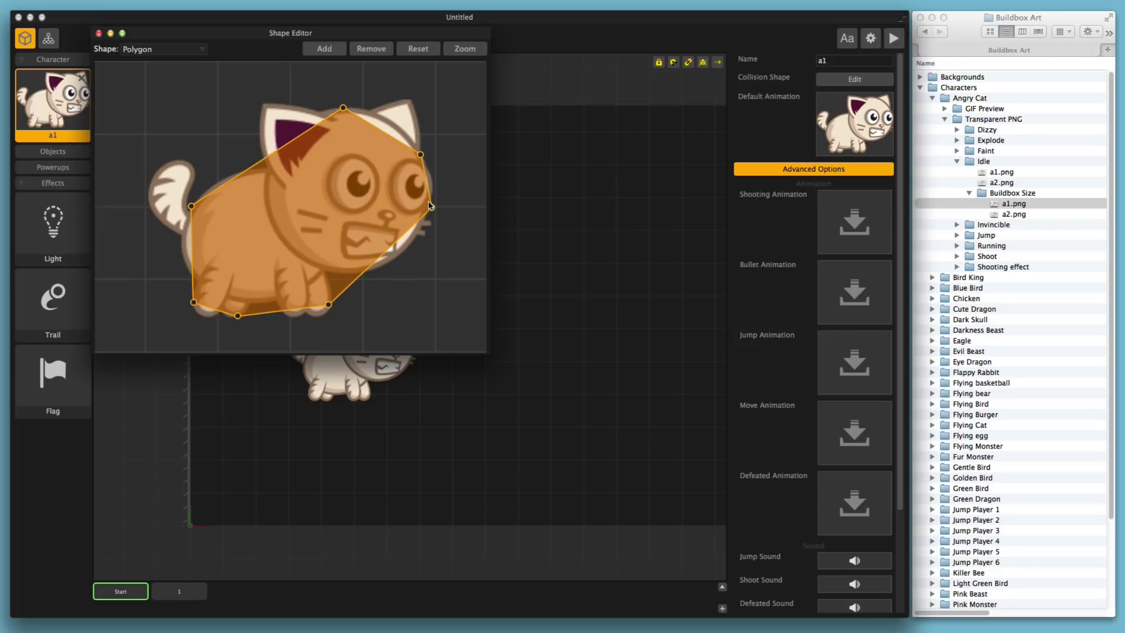
- Add a polygon point under the cat's chin, adjust the front paw point, and close the Shape Editor
click(343, 48)
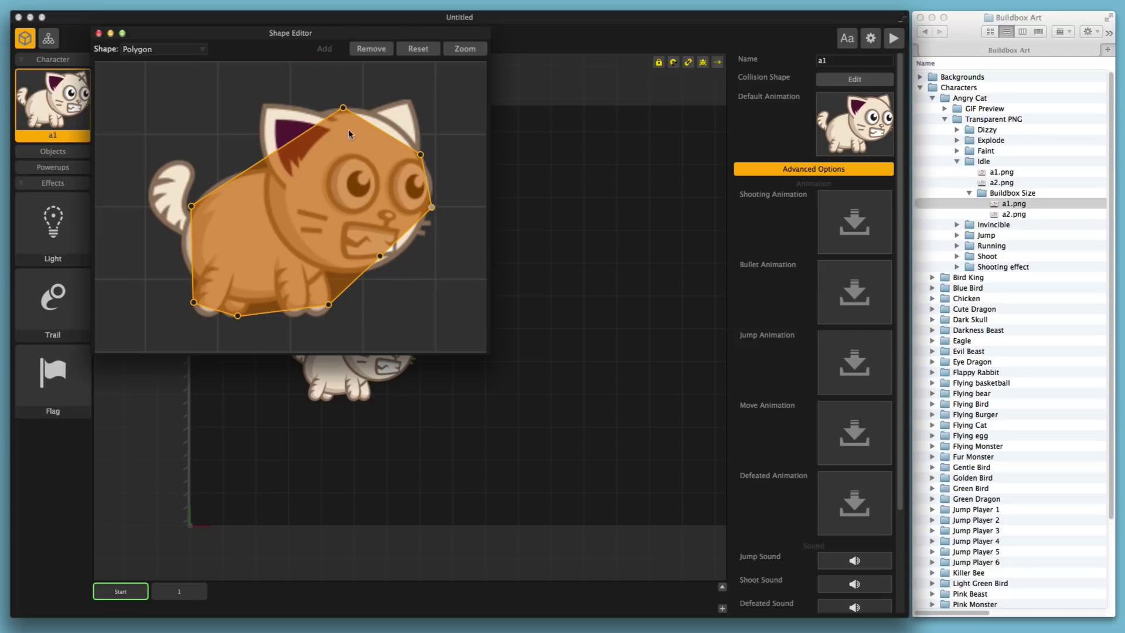
drag(380, 256, 395, 259)
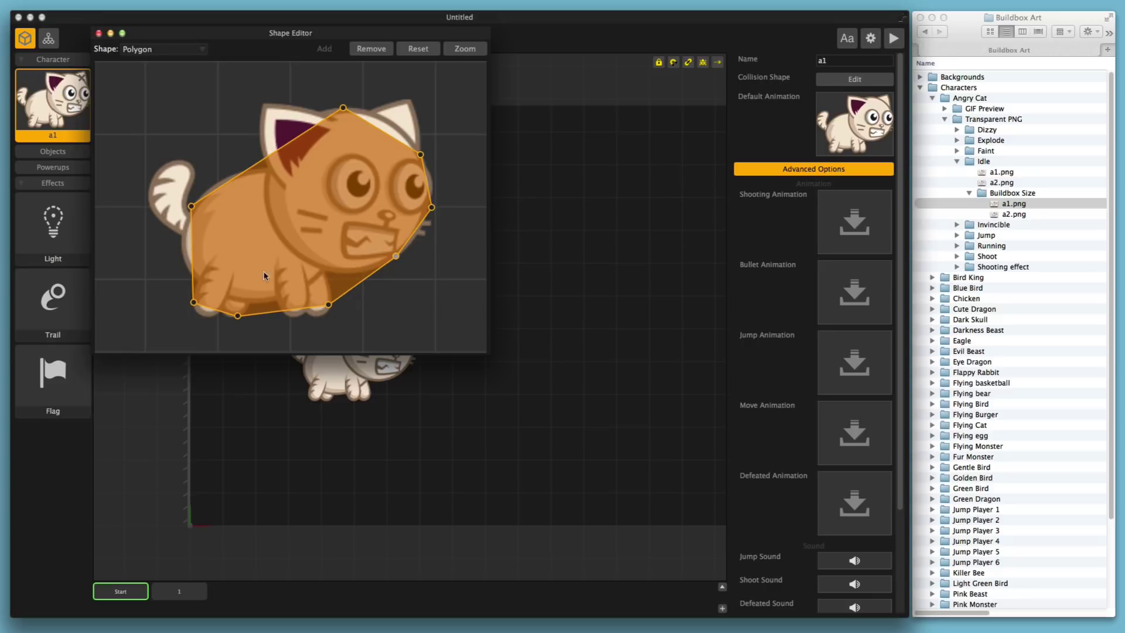
click(329, 306)
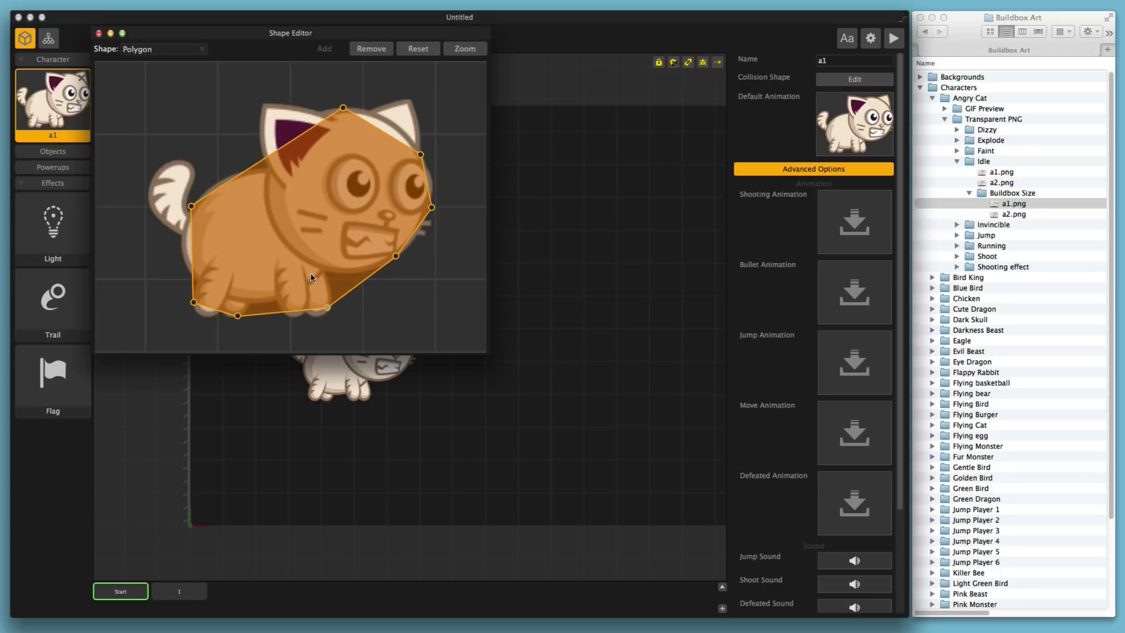
click(99, 33)
- Move the cat to about 248, 258 in the scene and check its reshaped collision area by showing it briefly
click(414, 343)
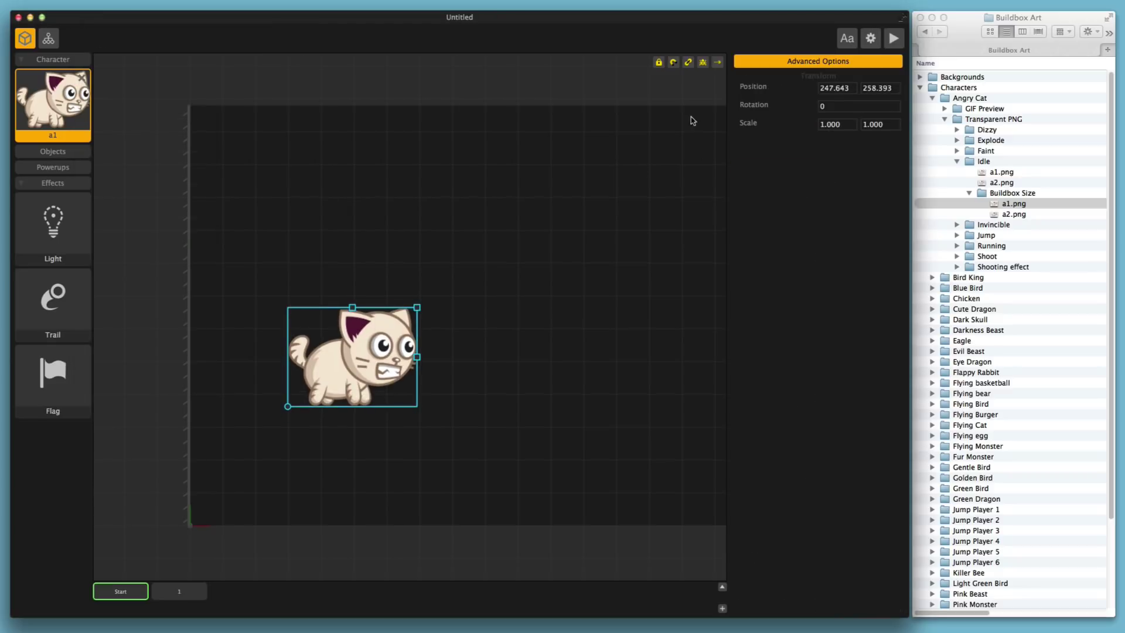
click(702, 63)
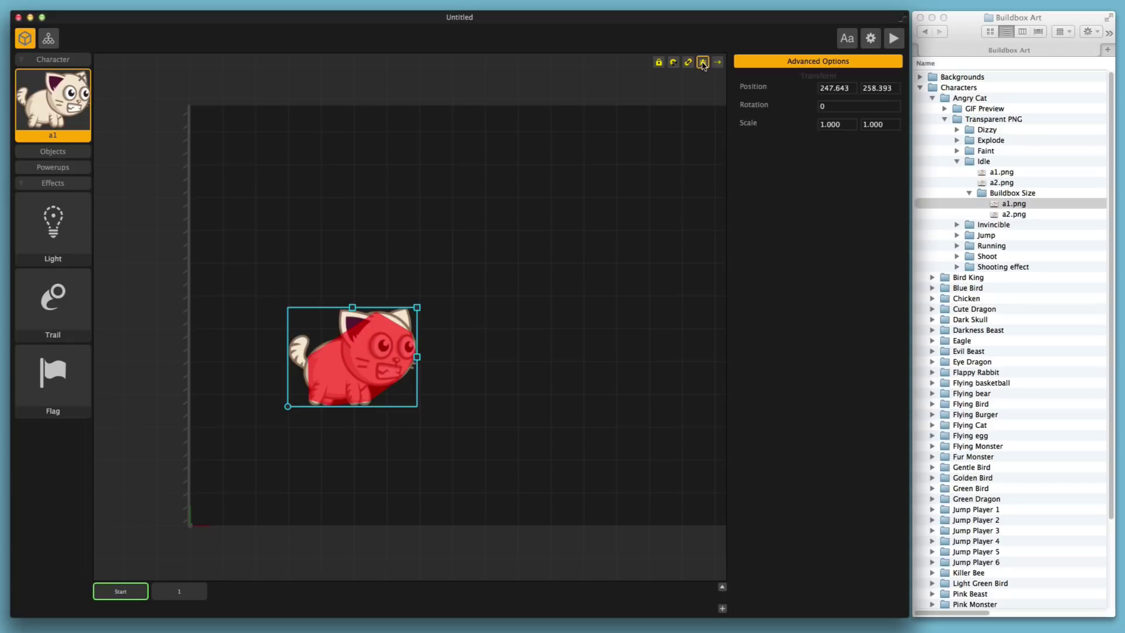
click(702, 63)
- Set the a1 character's Jump Animation to a1.png through a6.png from the Jump folder's Buildbox Size images
click(62, 110)
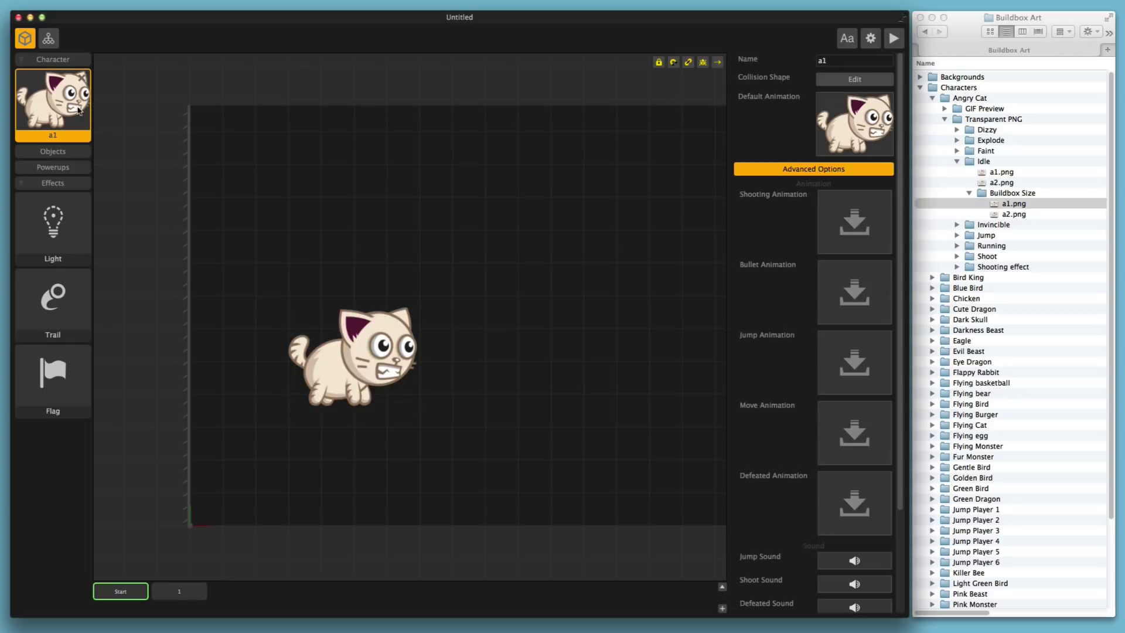
scroll(870, 198, down, 3)
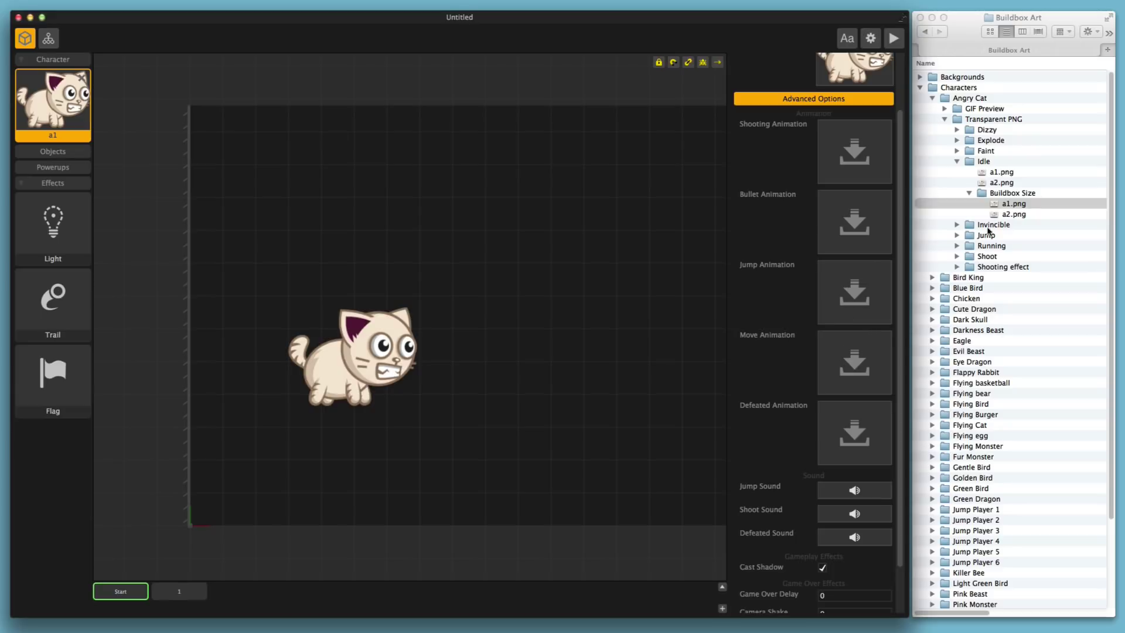
click(957, 235)
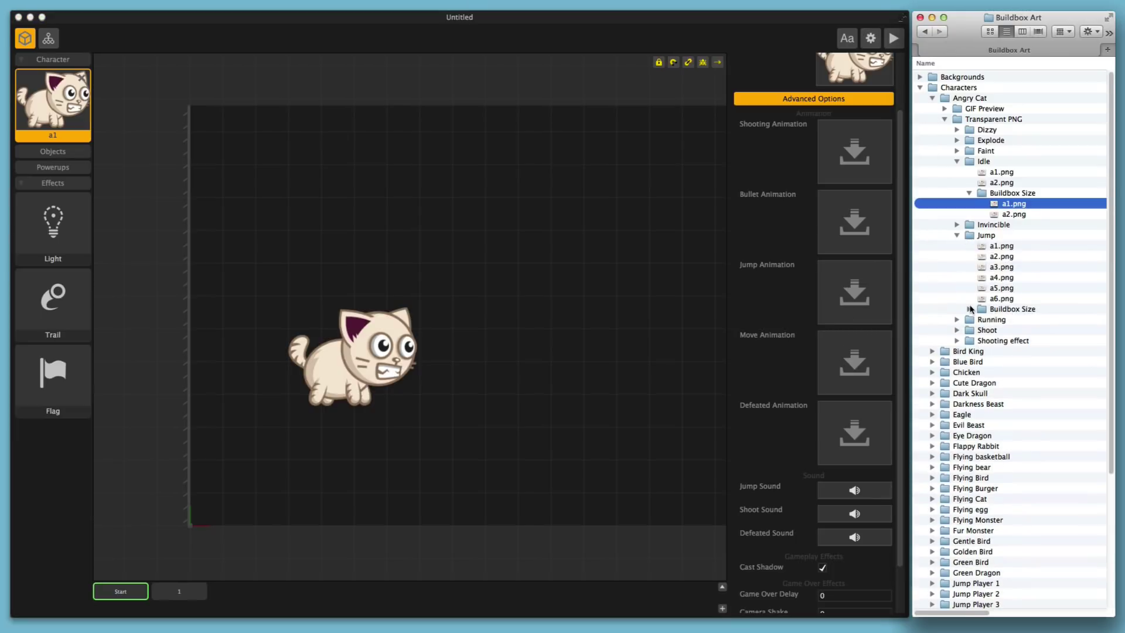
click(968, 309)
click(1007, 320)
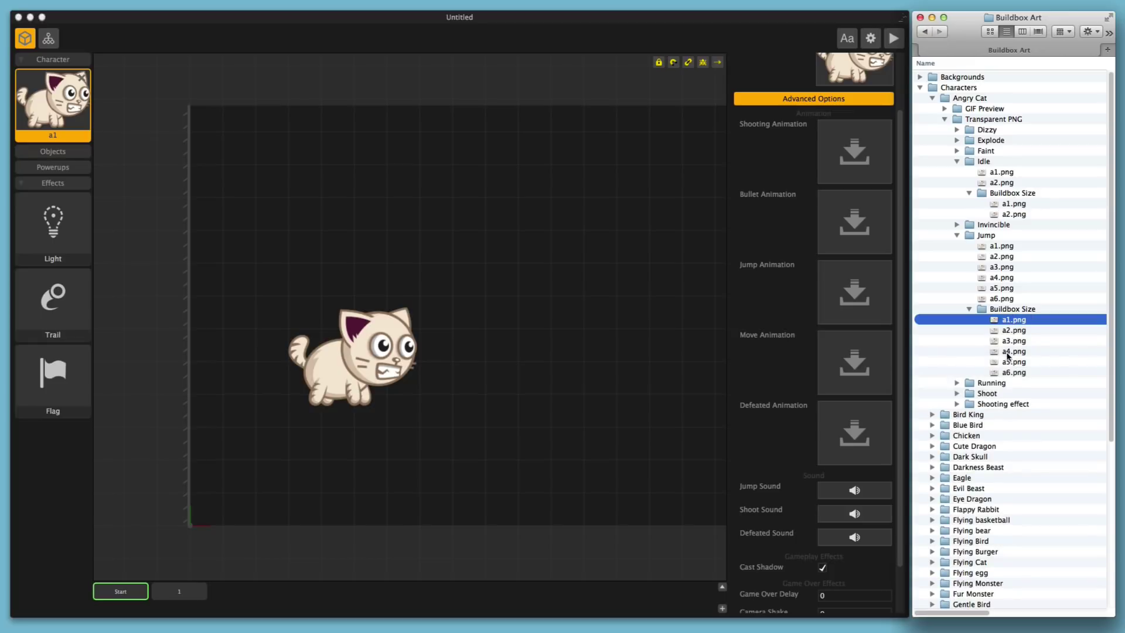
shift+click(1011, 372)
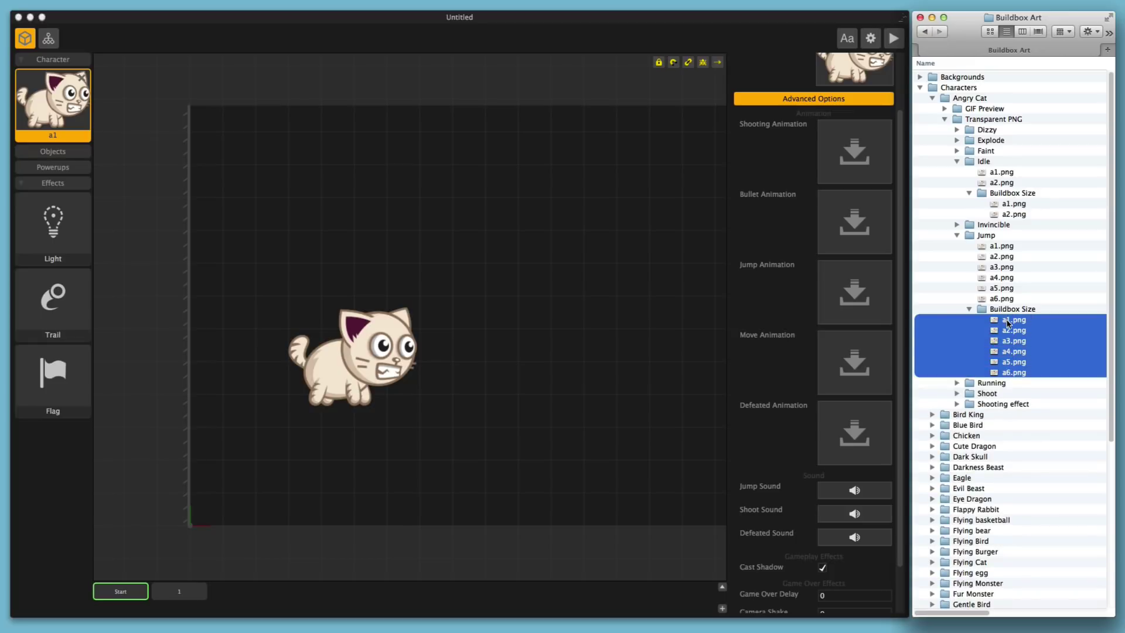
drag(1008, 321, 844, 291)
- Set the Move Animation to a1.png through a4.png from the Running folder's Buildbox Size images
click(956, 383)
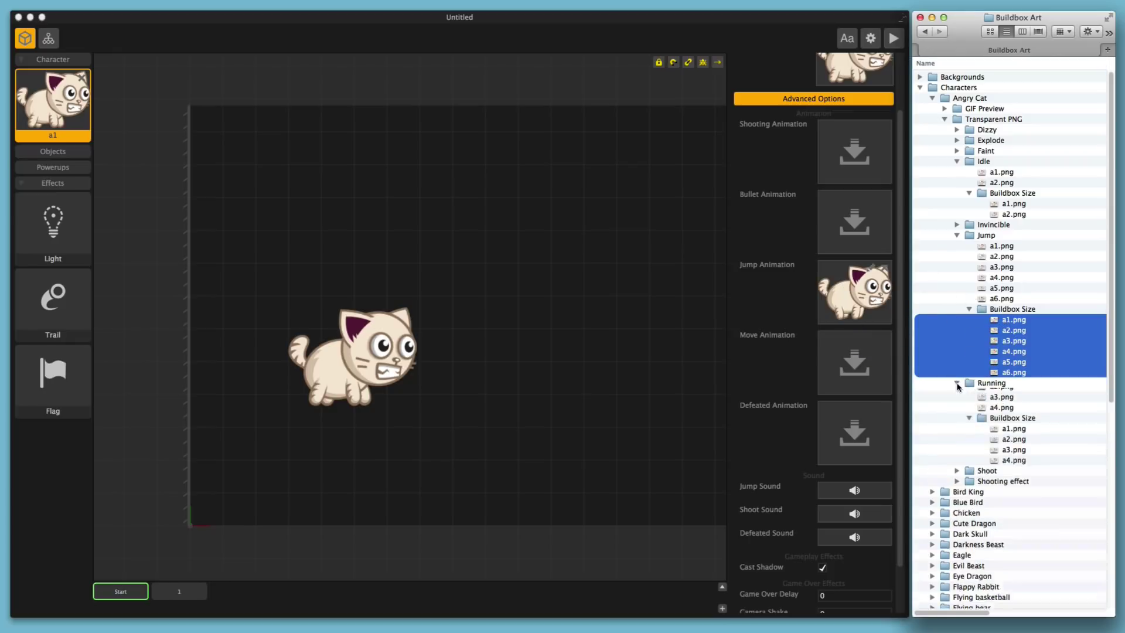
scroll(1014, 405, down, 3)
click(1014, 409)
shift+click(1010, 441)
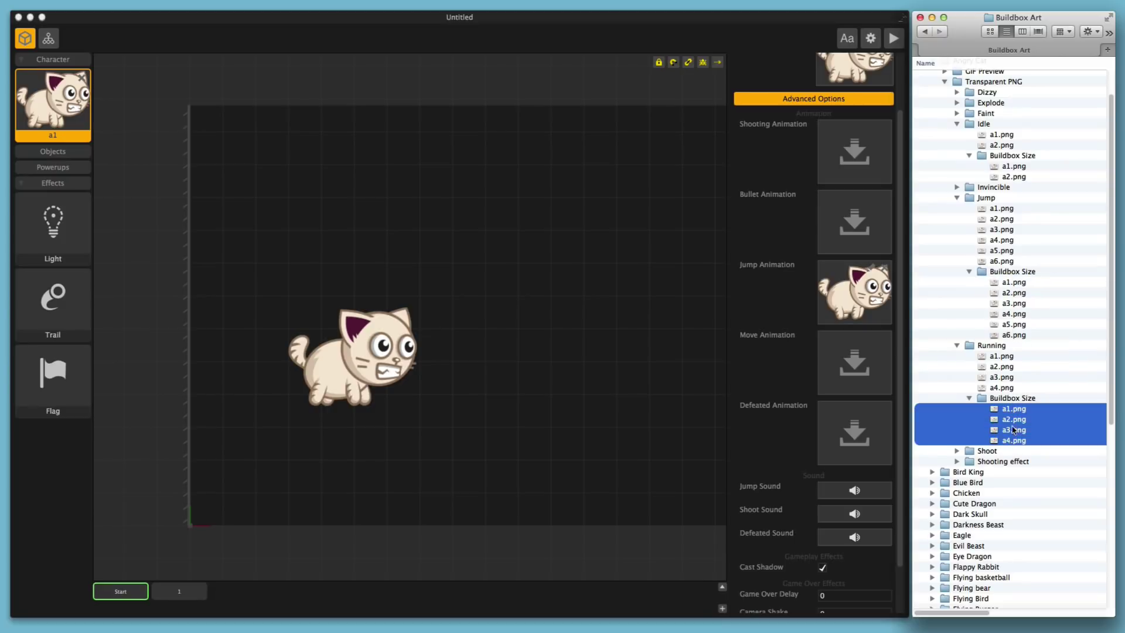
drag(1010, 441, 861, 367)
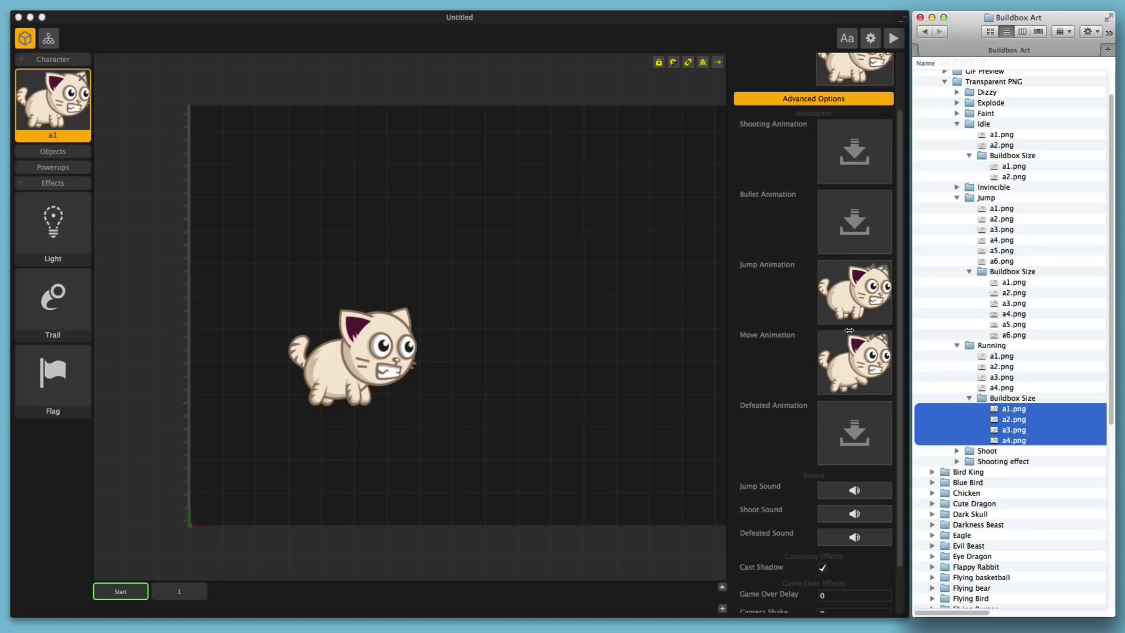
- Preview the Angry Cat's Faint images from a1.png to a5.png as candidates for the Defeated Animation
click(851, 433)
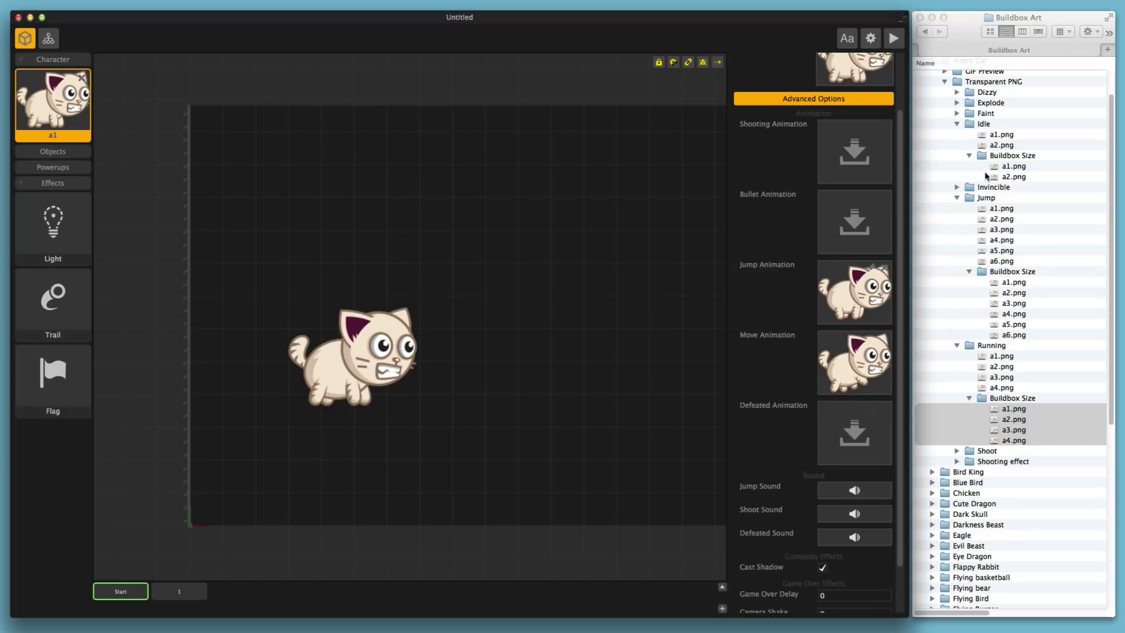
scroll(977, 146, up, 1)
click(957, 121)
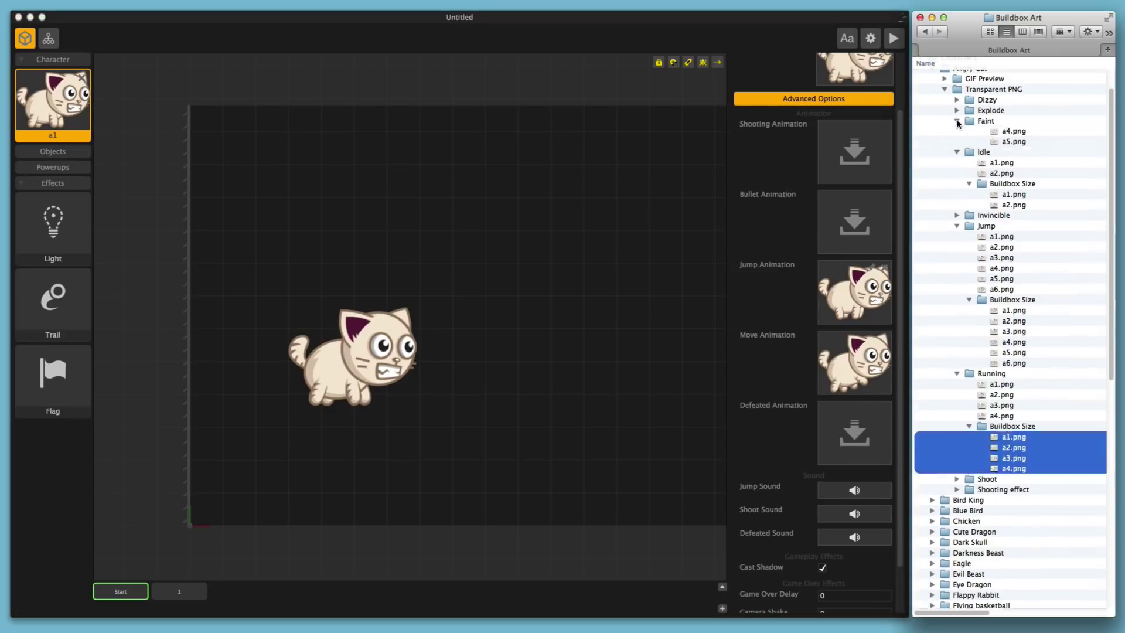
click(997, 133)
key(space)
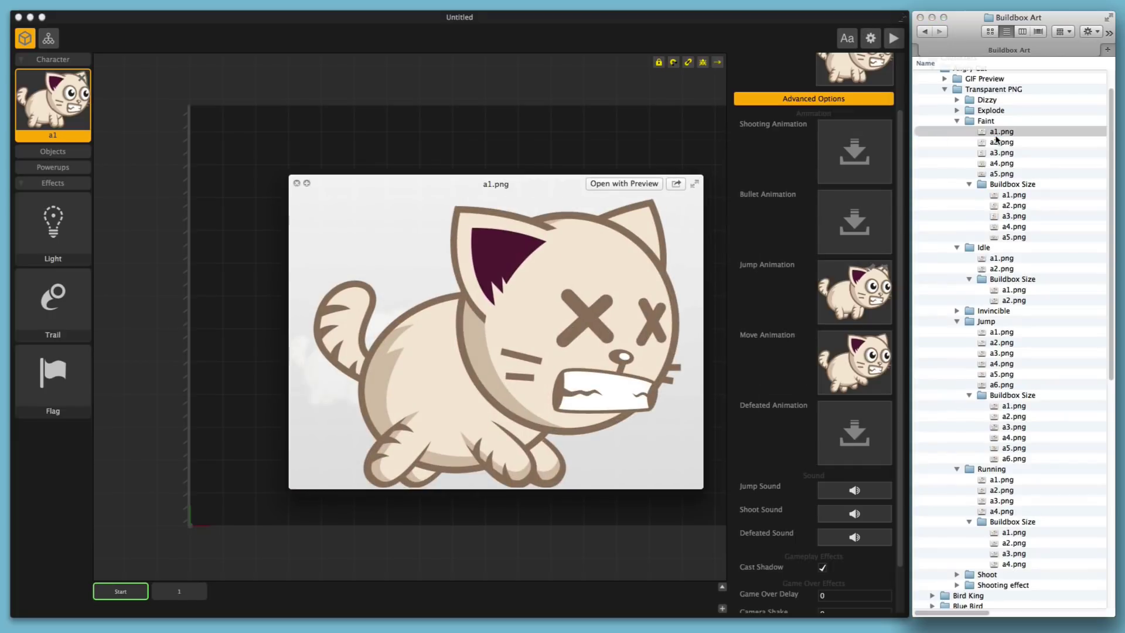
key(Down)
key(Down)
key(Down)
key(Down)
key(space)
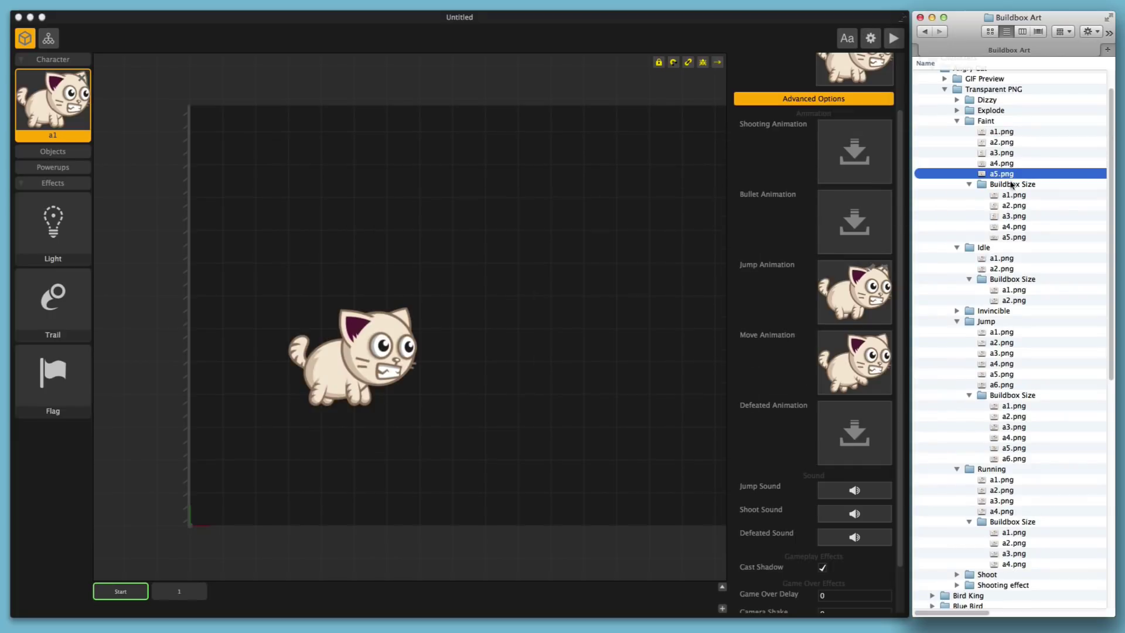
- Set the Defeated Animation to a1.png through a5.png from the Faint folder's Buildbox Size images
click(1012, 197)
shift+click(1013, 236)
drag(1010, 206, 861, 436)
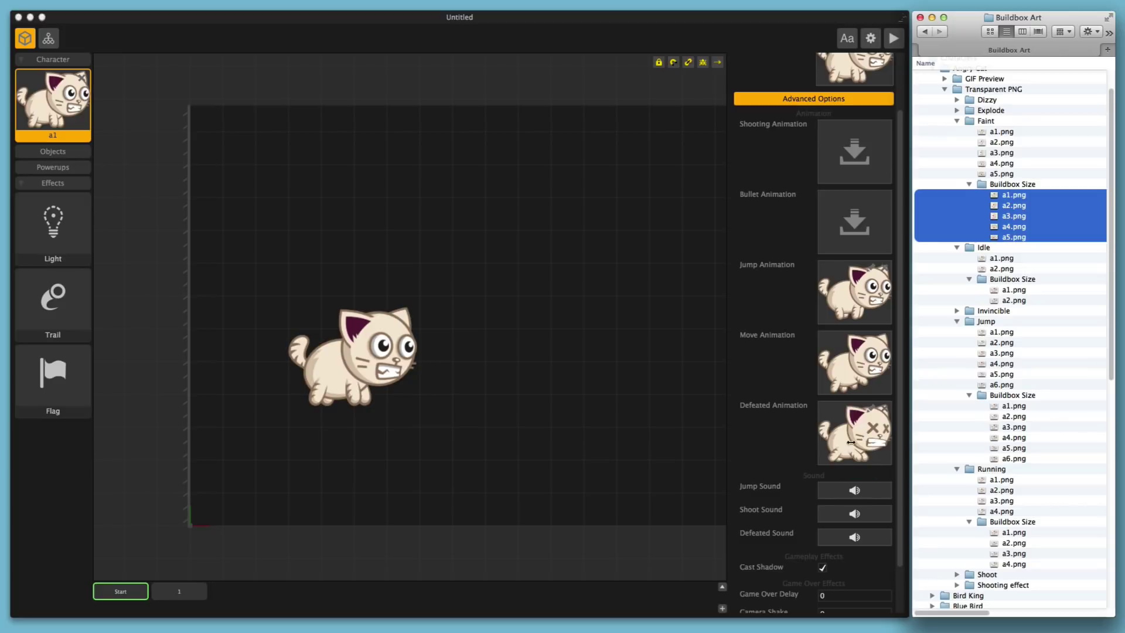
- Set the a1 character's Game Over Delay, Camera Shake, Camera Flash and Fall Attribute to 2 each
scroll(870, 498, down, 3)
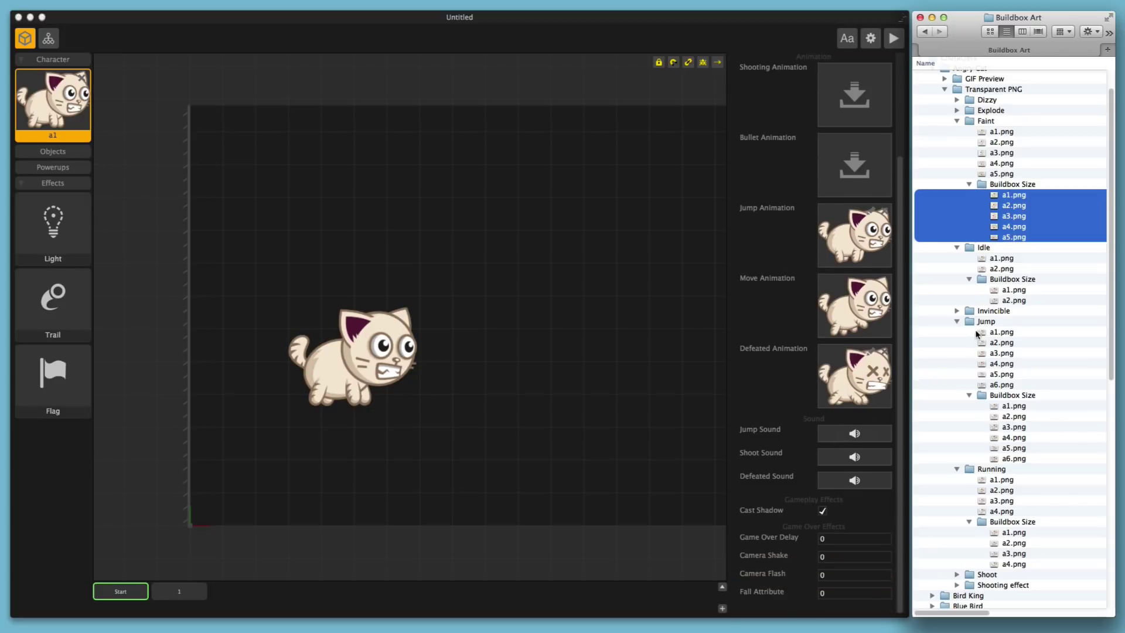
click(839, 539)
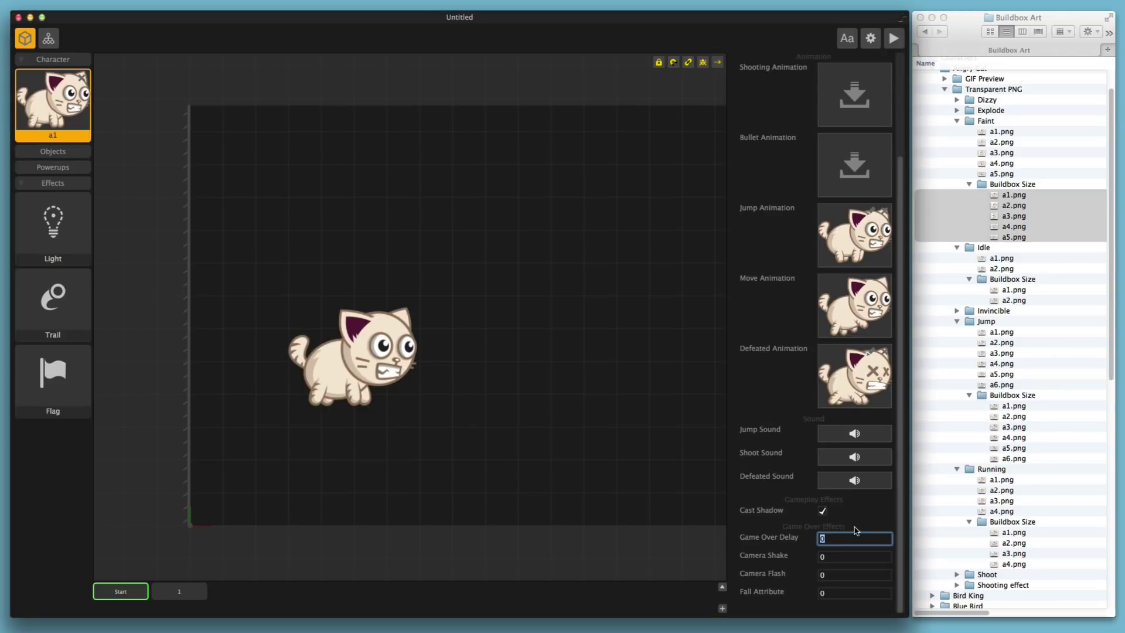
text(2)
key(Tab)
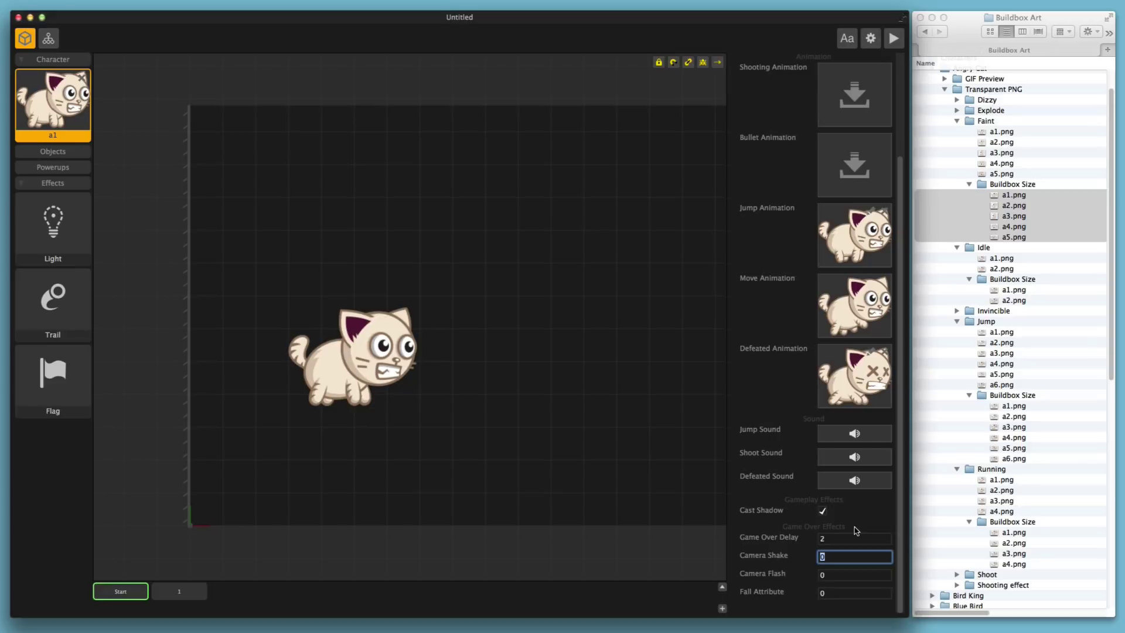
key(Tab)
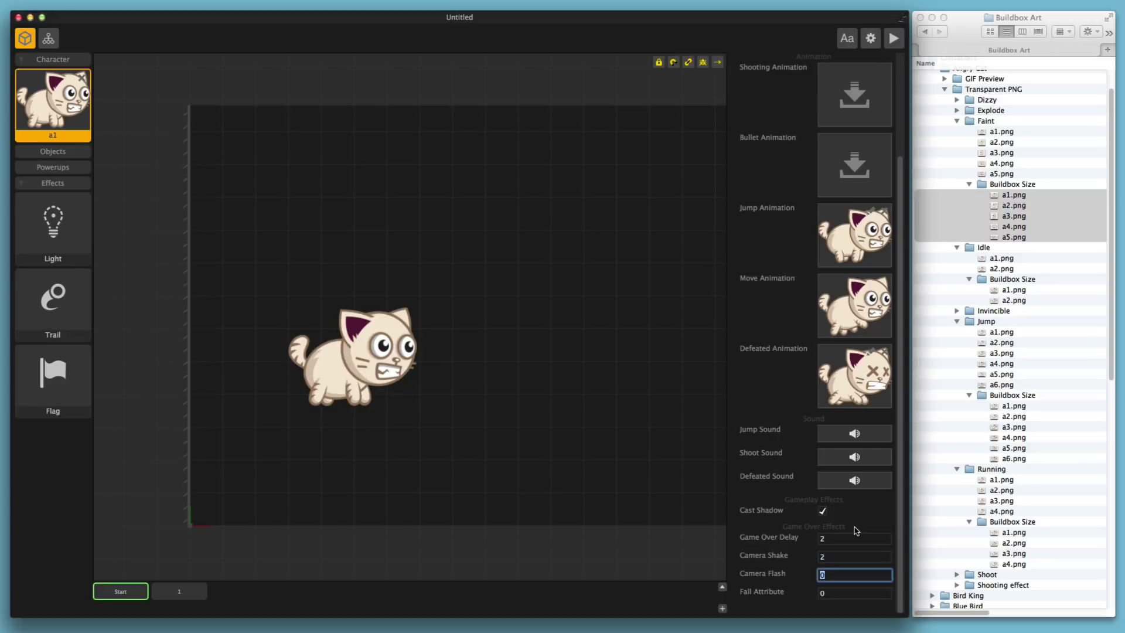
key(Tab)
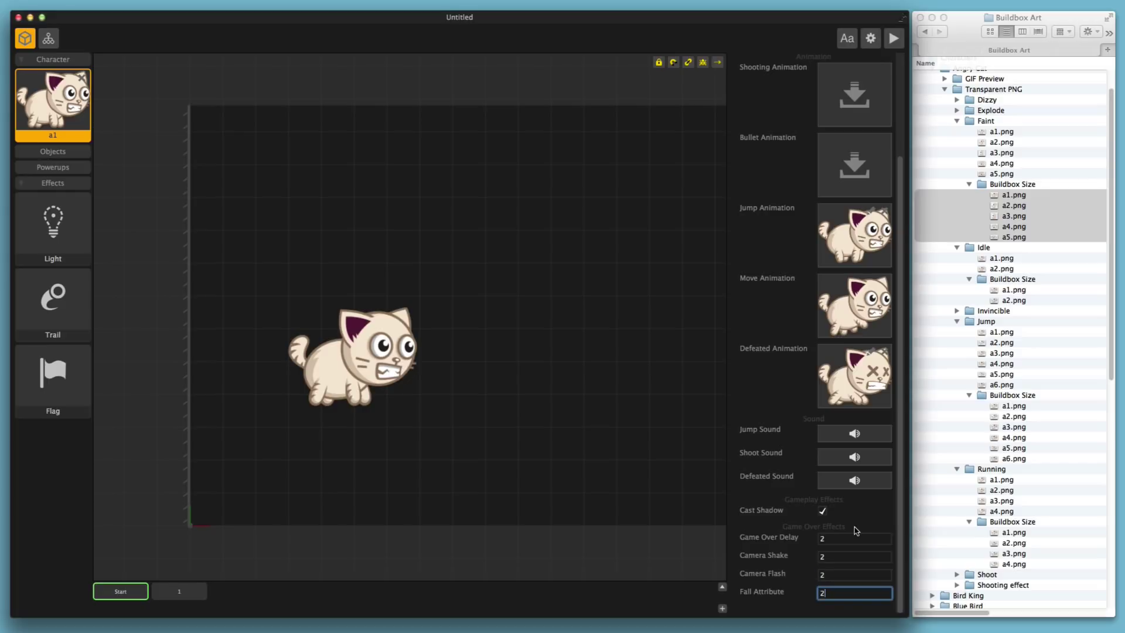
scroll(844, 346, up, 5)
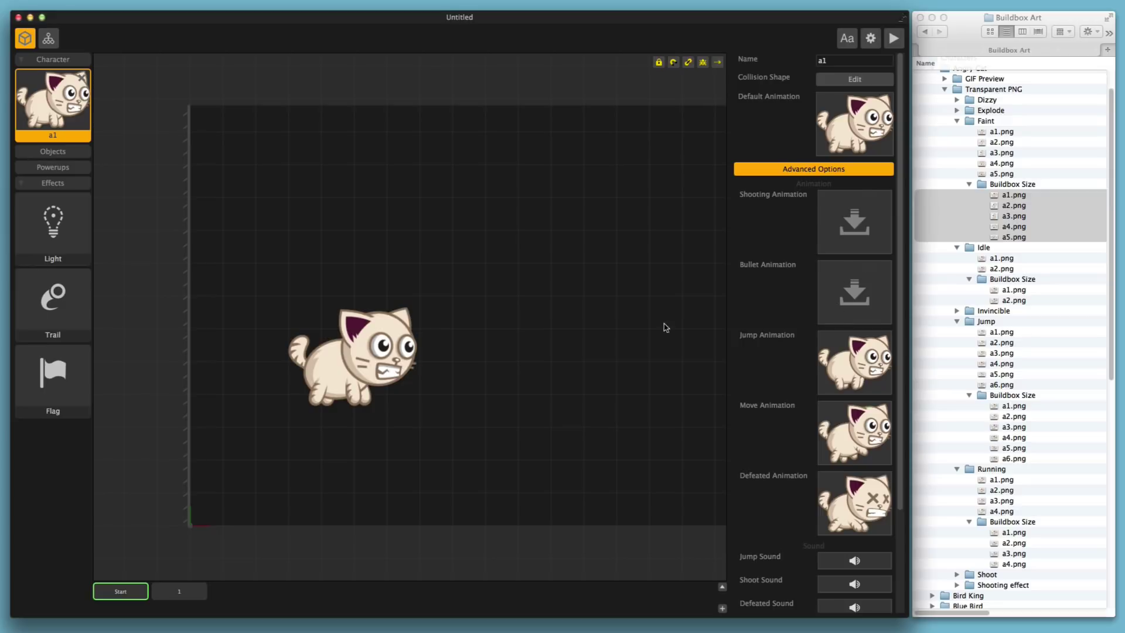
- Select the cat placed in the Start scene and examine its placement at several zoom levels
click(410, 311)
scroll(398, 355, down, 3)
scroll(398, 359, up, 2)
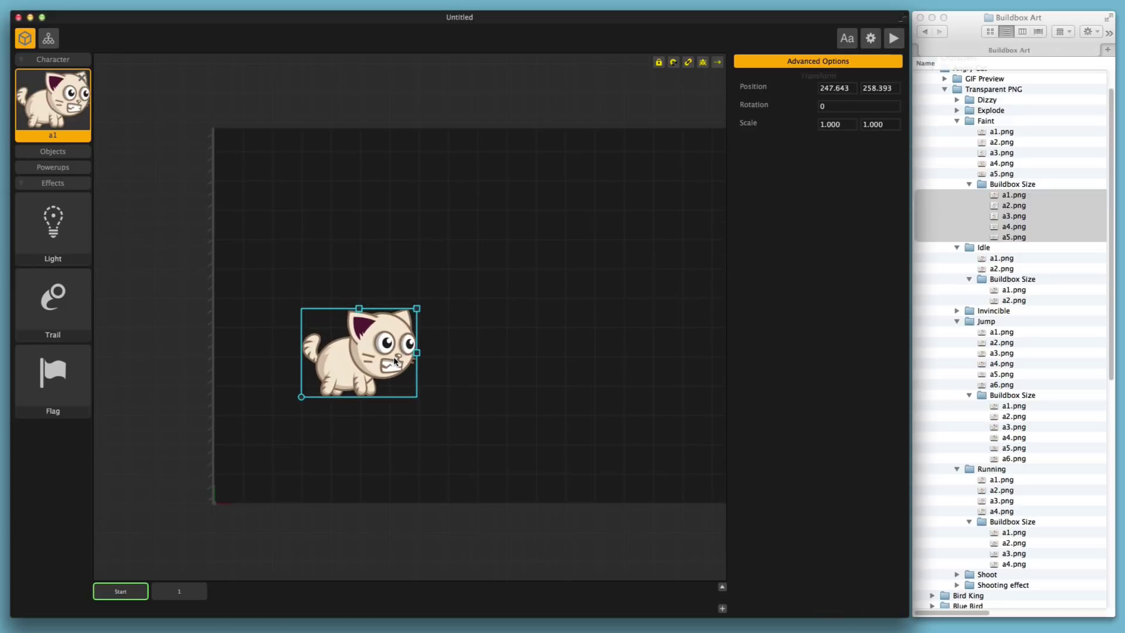
scroll(391, 354, down, 3)
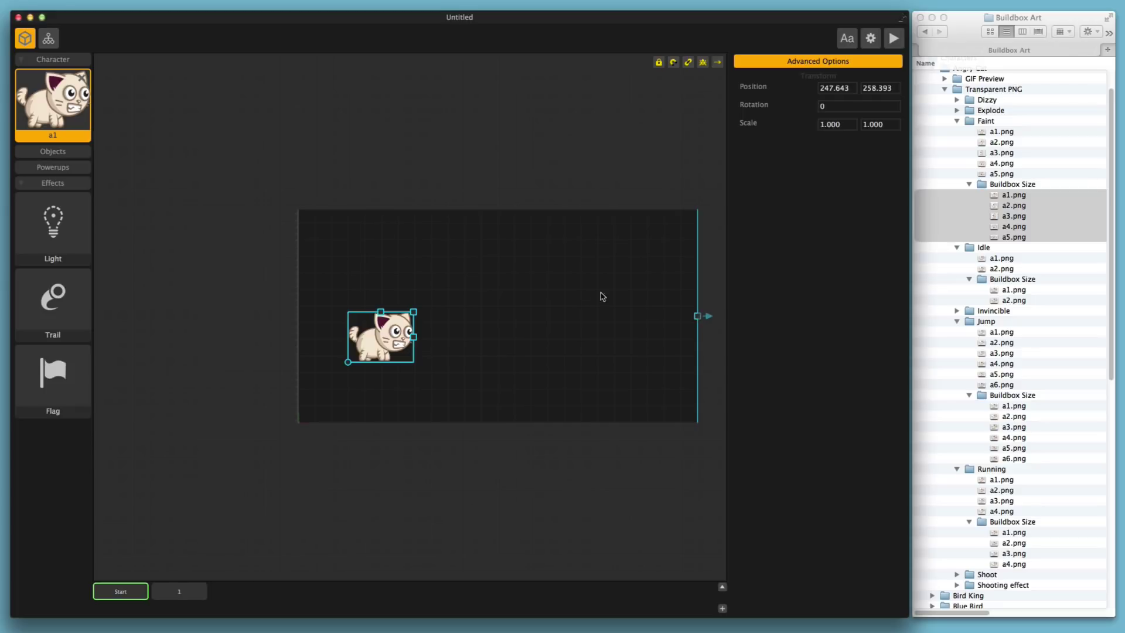
scroll(600, 296, up, 3)
scroll(558, 286, up, 2)
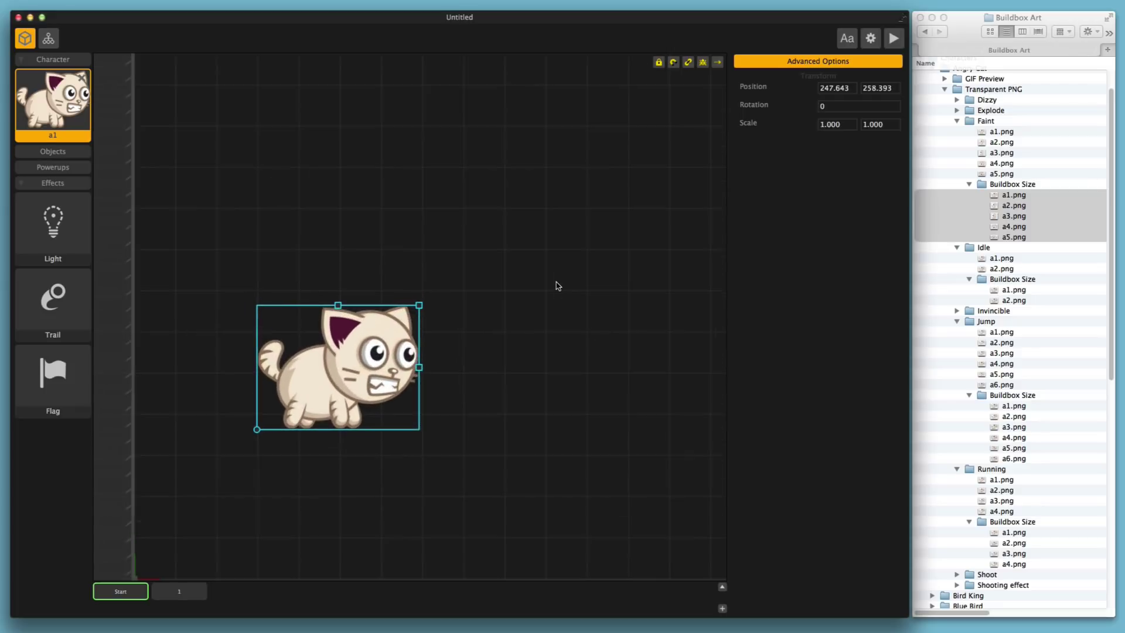
scroll(556, 286, down, 2)
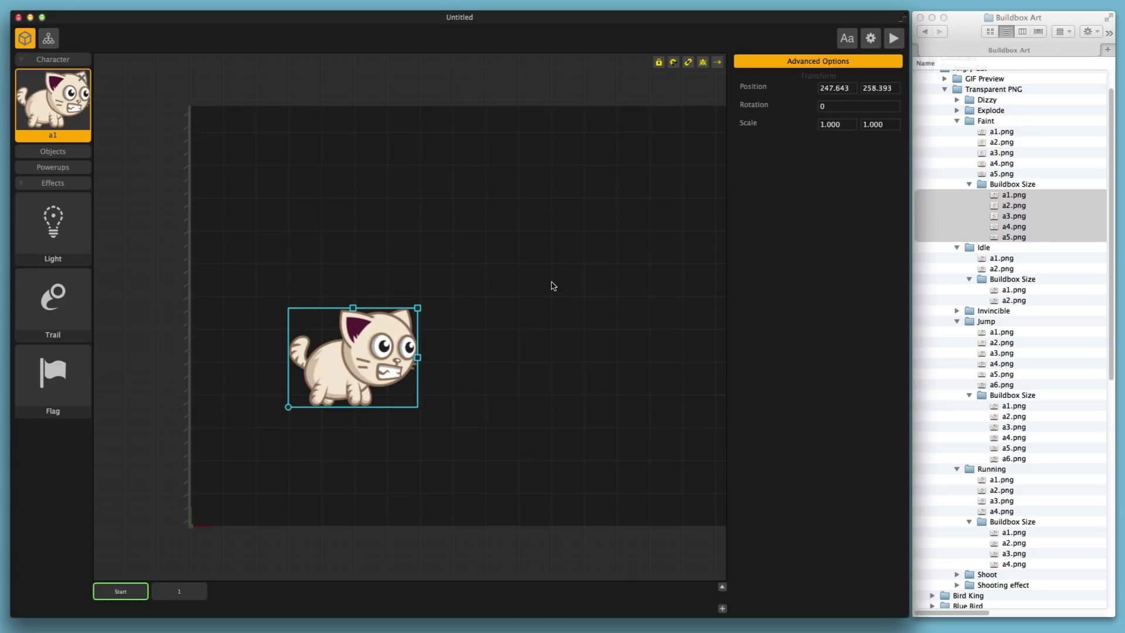
drag(516, 279, 442, 289)
scroll(442, 289, down, 2)
scroll(442, 291, down, 1)
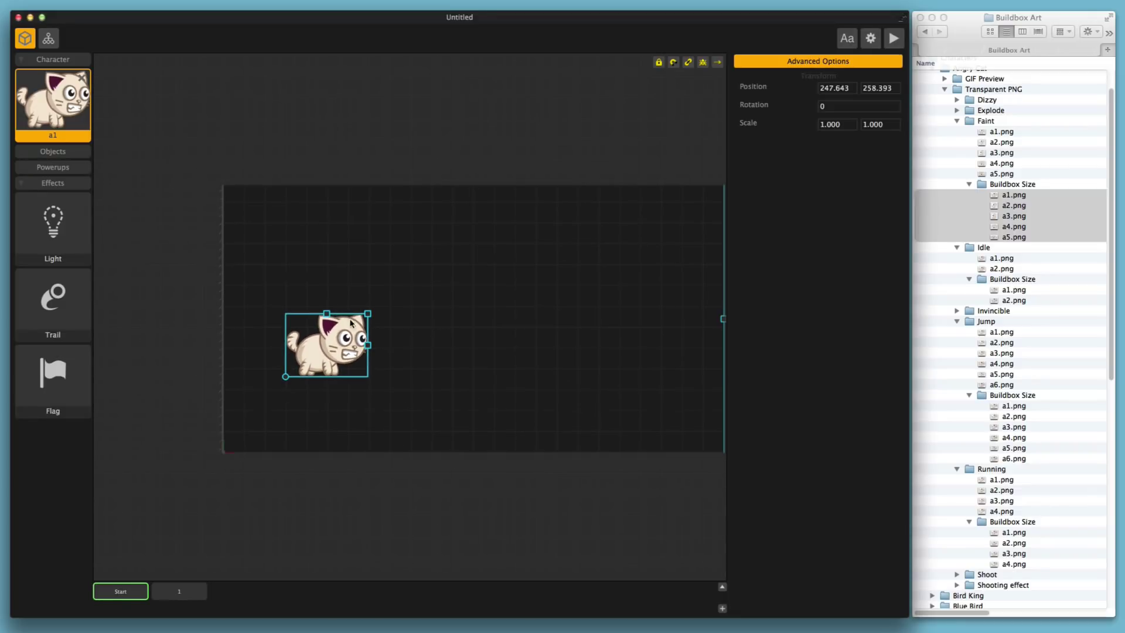
- Move the cat around the Start scene and place it near the ground at about X 323, Y 100
drag(332, 352, 458, 359)
click(580, 341)
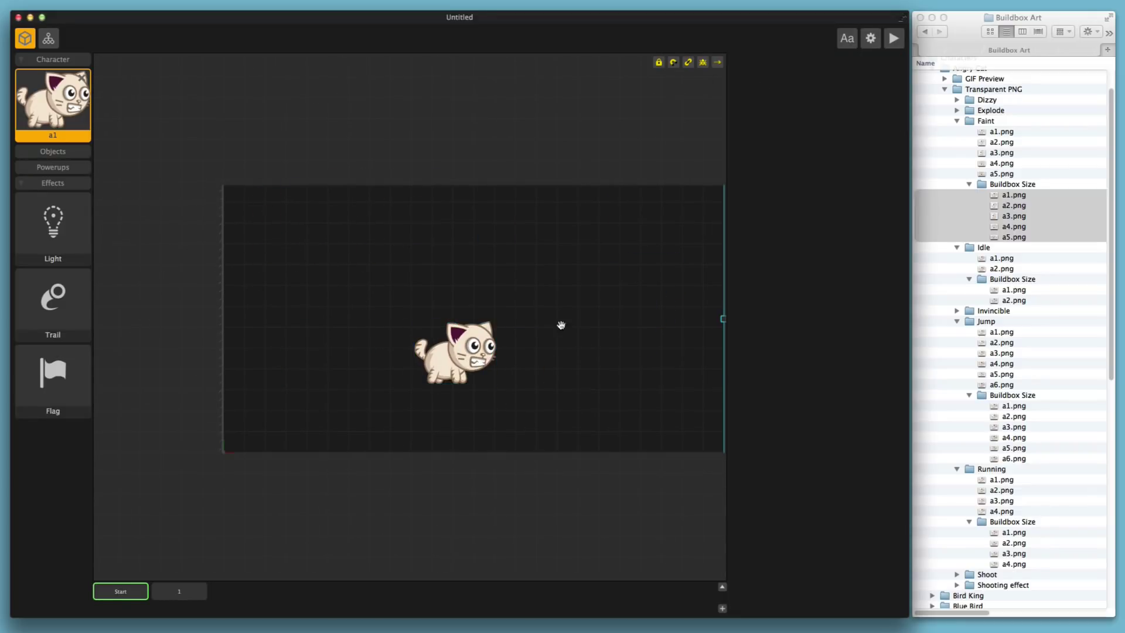
drag(560, 324, 530, 327)
drag(669, 322, 628, 319)
drag(415, 347, 239, 288)
scroll(264, 299, up, 3)
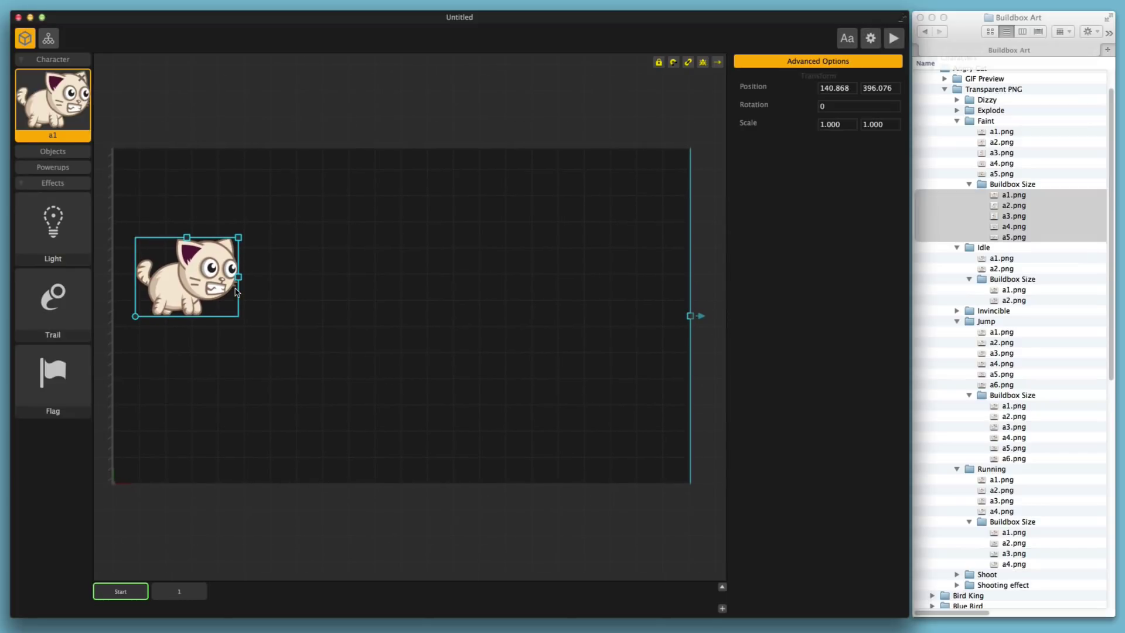
drag(207, 265, 298, 411)
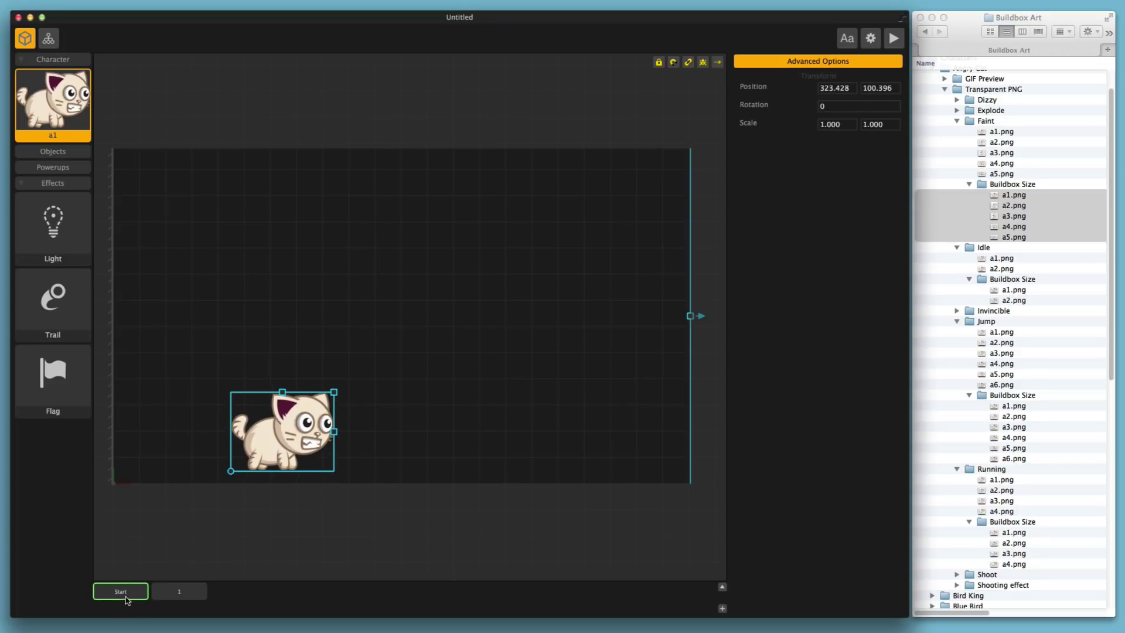
- Switch to scene 1 and back to Start, and move the cat to the scene's lower-left corner at about X 148, Y 81
click(174, 594)
click(120, 592)
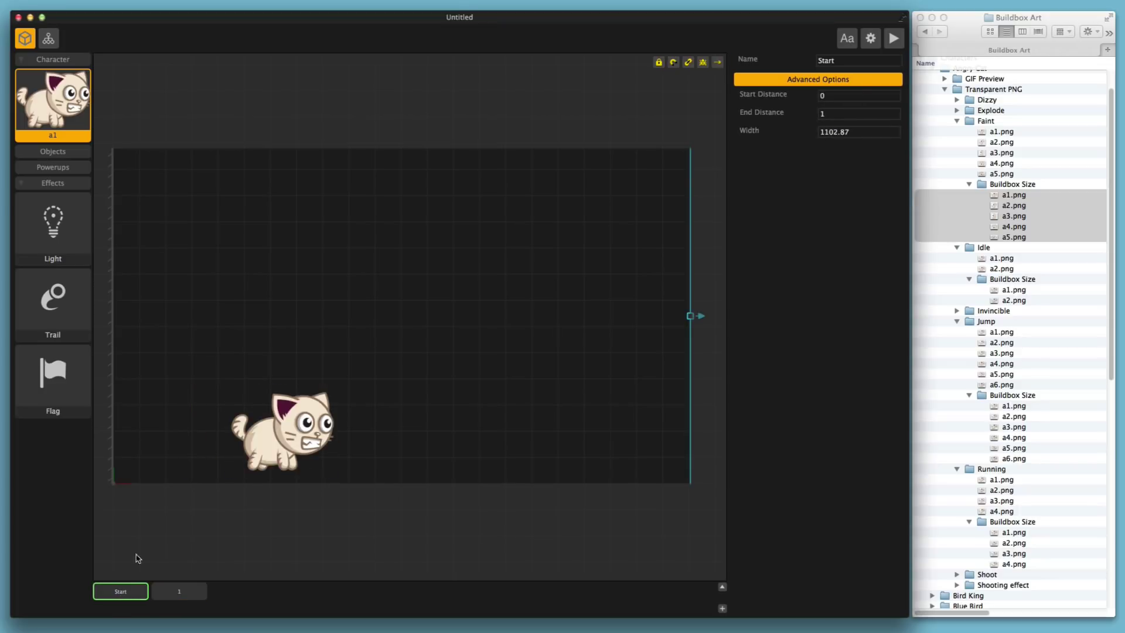
drag(296, 433, 214, 424)
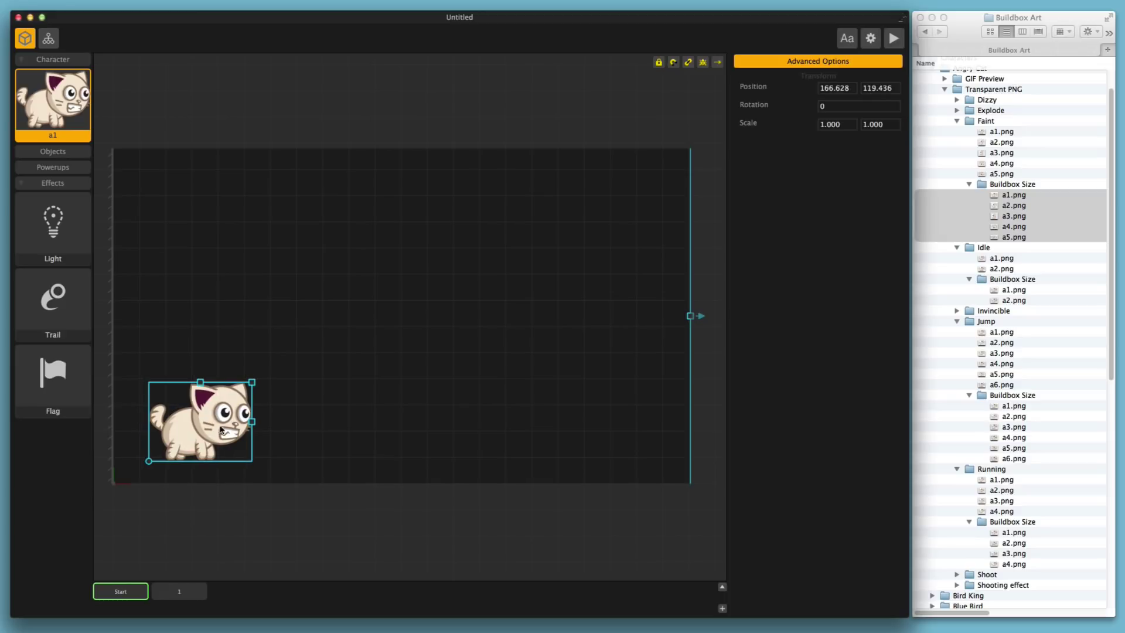
drag(210, 420, 200, 440)
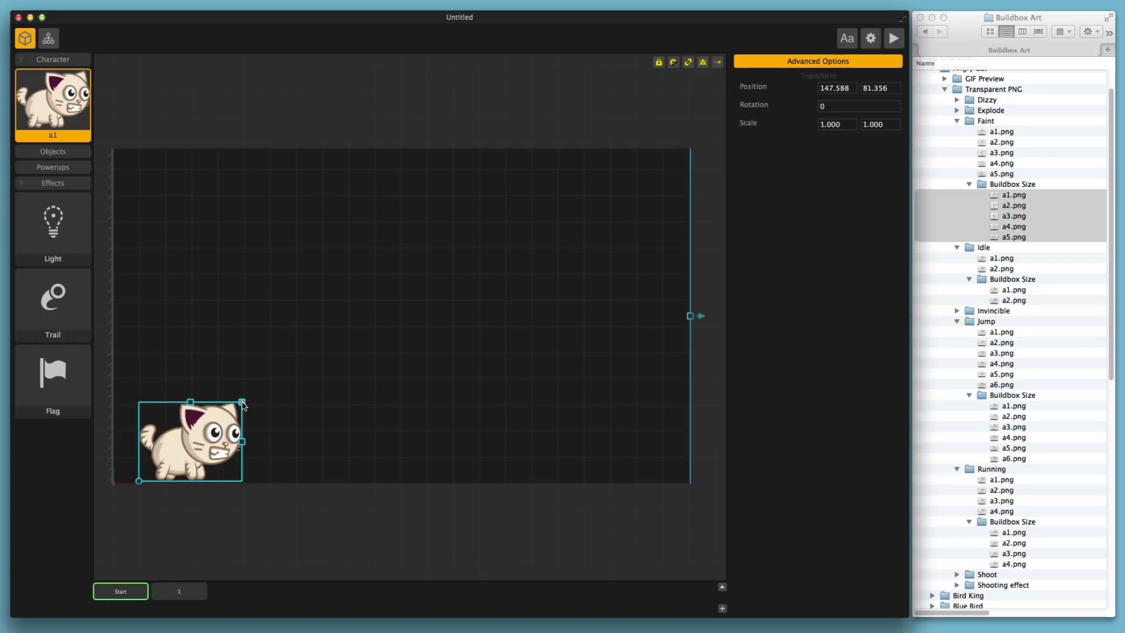
- Enlarge the cat freehand to a scale of about 1.6 by 1.7 and rotate it to about 8.26 degrees
drag(242, 403, 255, 446)
drag(193, 422, 272, 374)
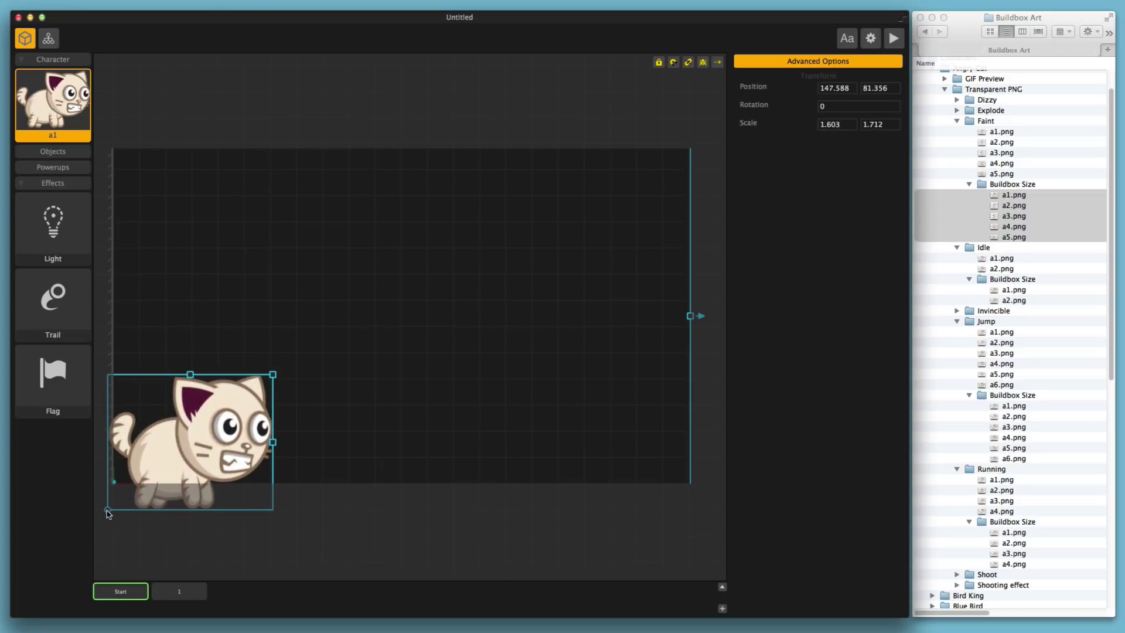
drag(108, 513, 175, 547)
drag(208, 458, 299, 392)
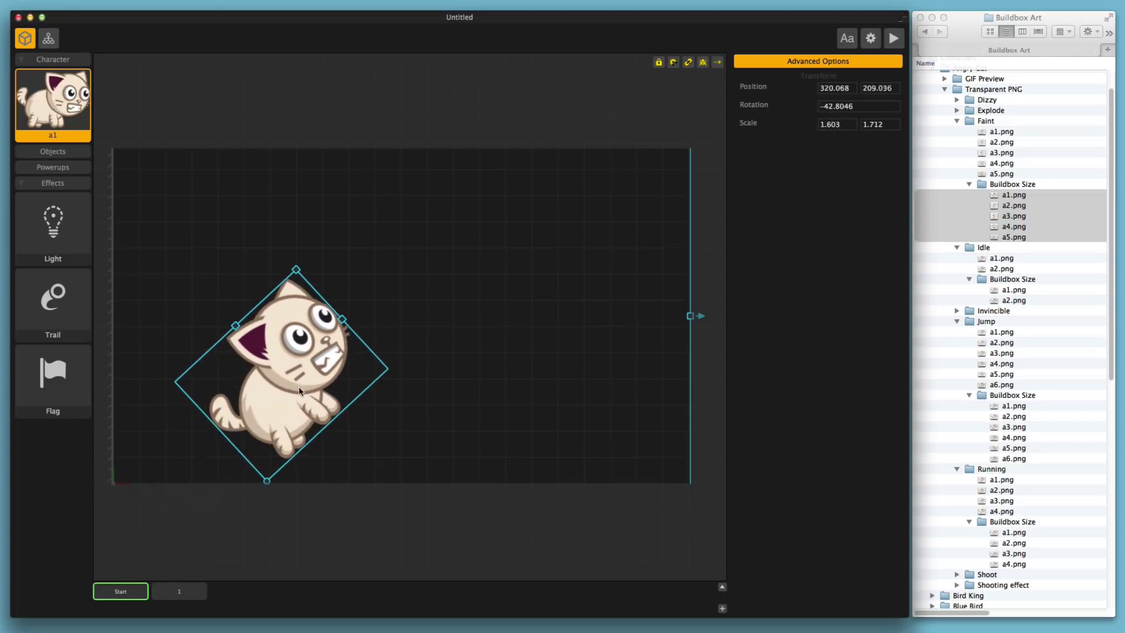
drag(269, 482, 190, 432)
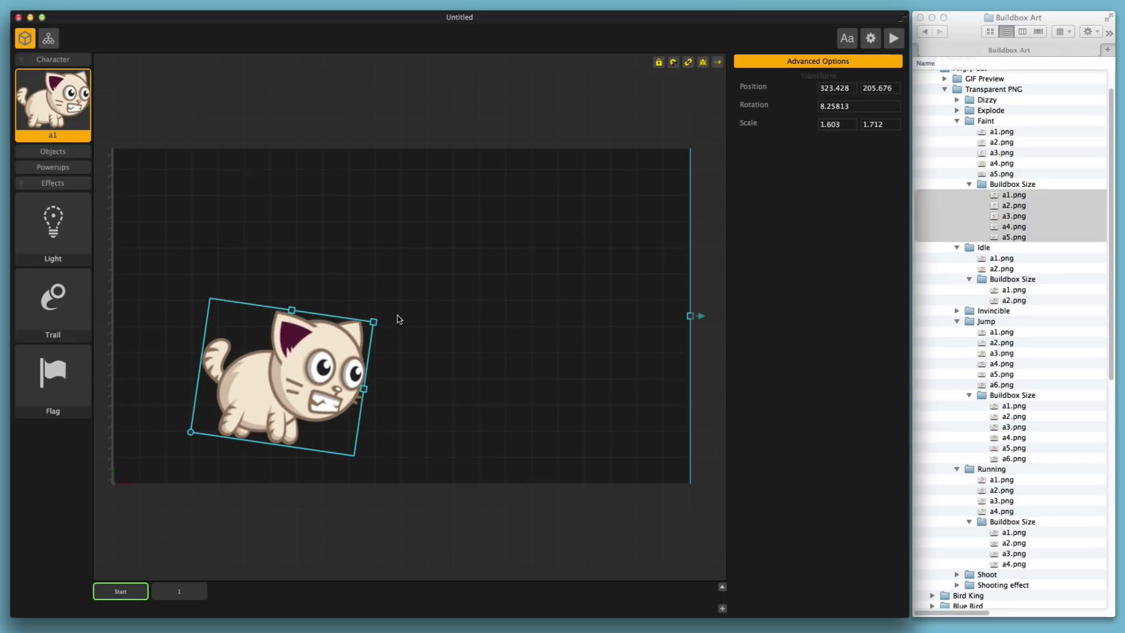
- Flip and stretch the cat freehand to a vertical scale of about 2.23, and move it to about X 319, Y 320
drag(374, 323, 368, 435)
drag(286, 278, 363, 451)
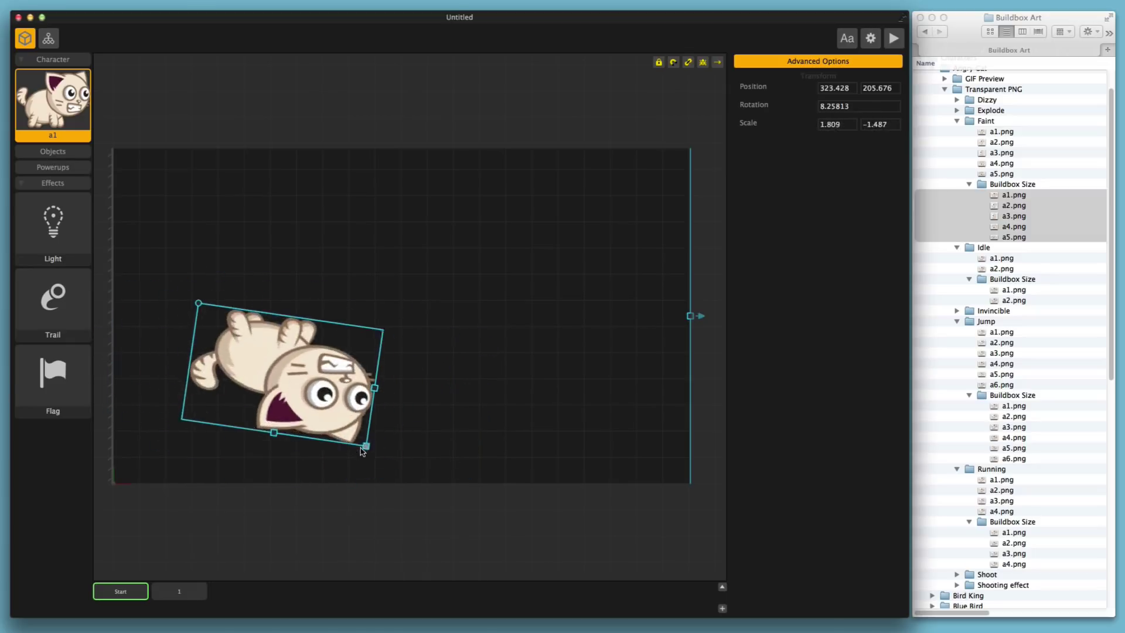
drag(309, 502, 229, 420)
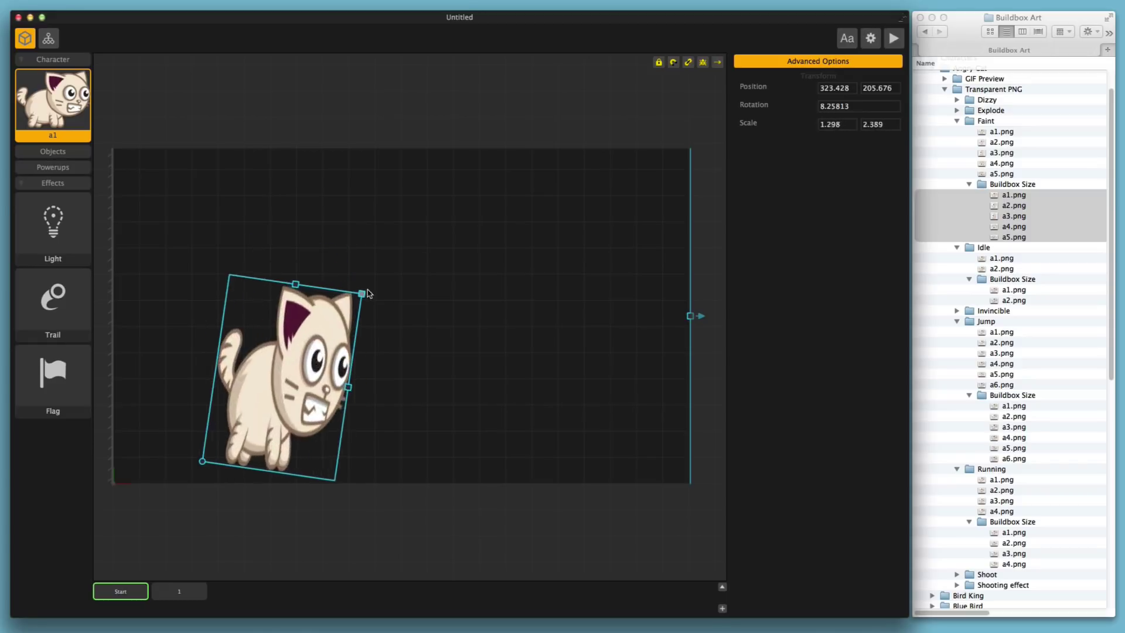
drag(368, 293, 451, 292)
drag(426, 300, 382, 334)
drag(370, 400, 355, 338)
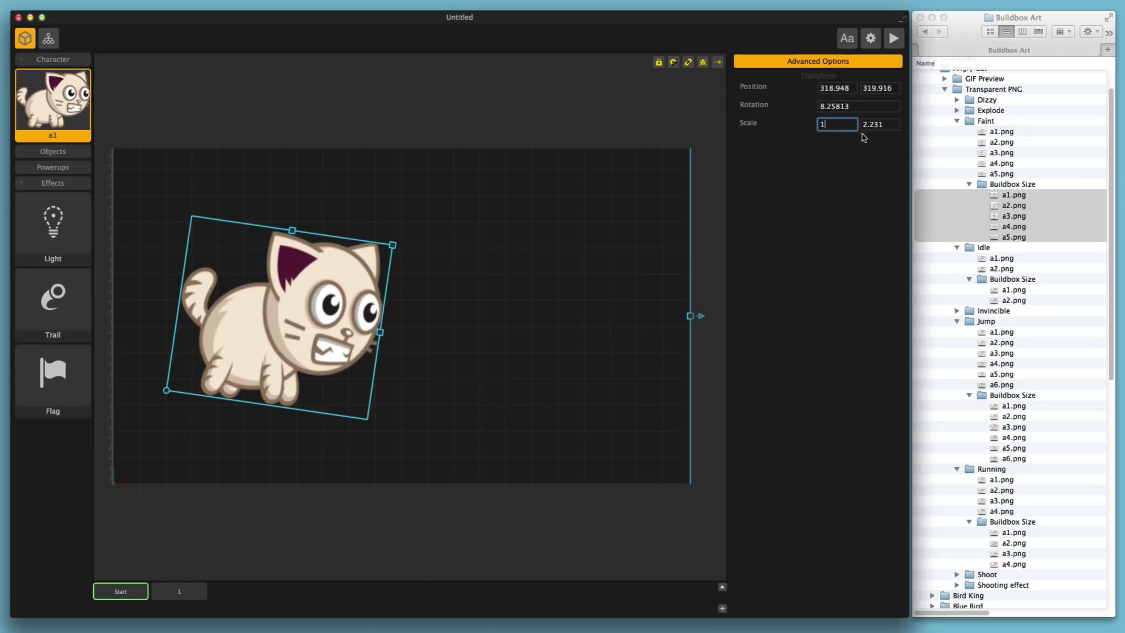
- Set the cat's horizontal and vertical scale to 1 and its rotation to 0
text(1)
click(880, 124)
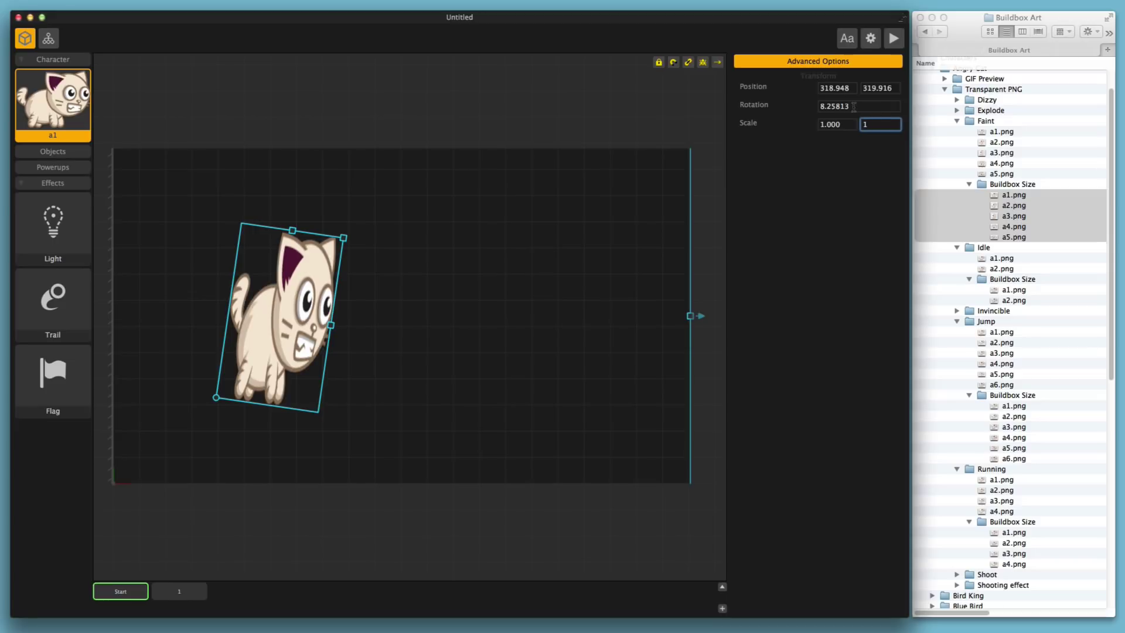
click(853, 107)
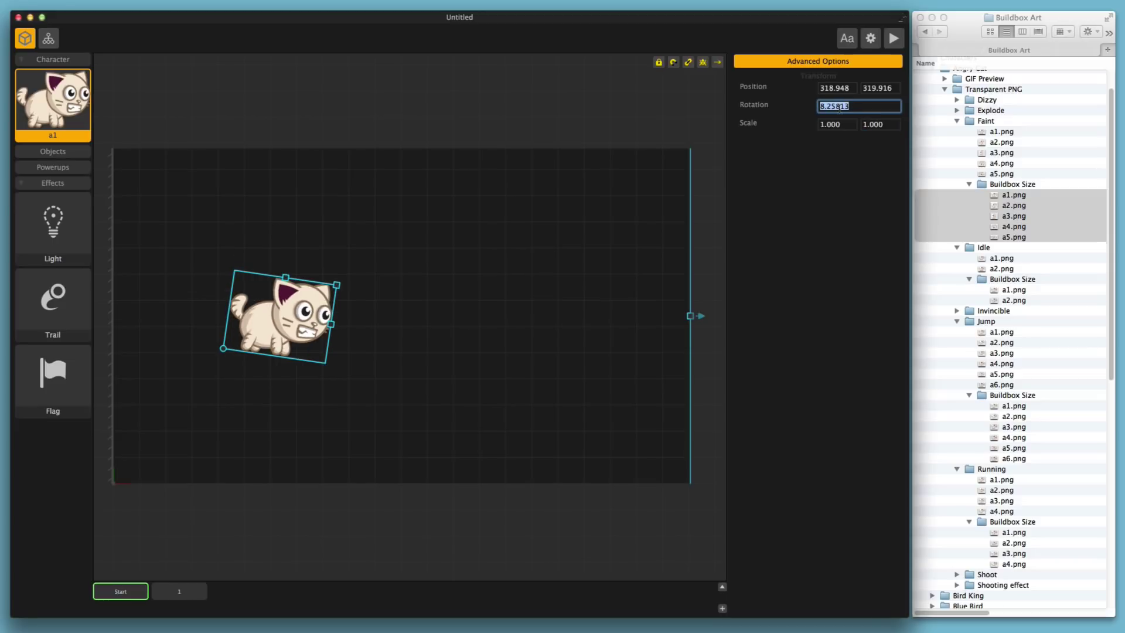
text(0)
key(Return)
- Shrink the cat proportionally to a scale of about 0.55 and place it near the scene's lower-left corner at about X 76, Y 85
drag(310, 317, 320, 327)
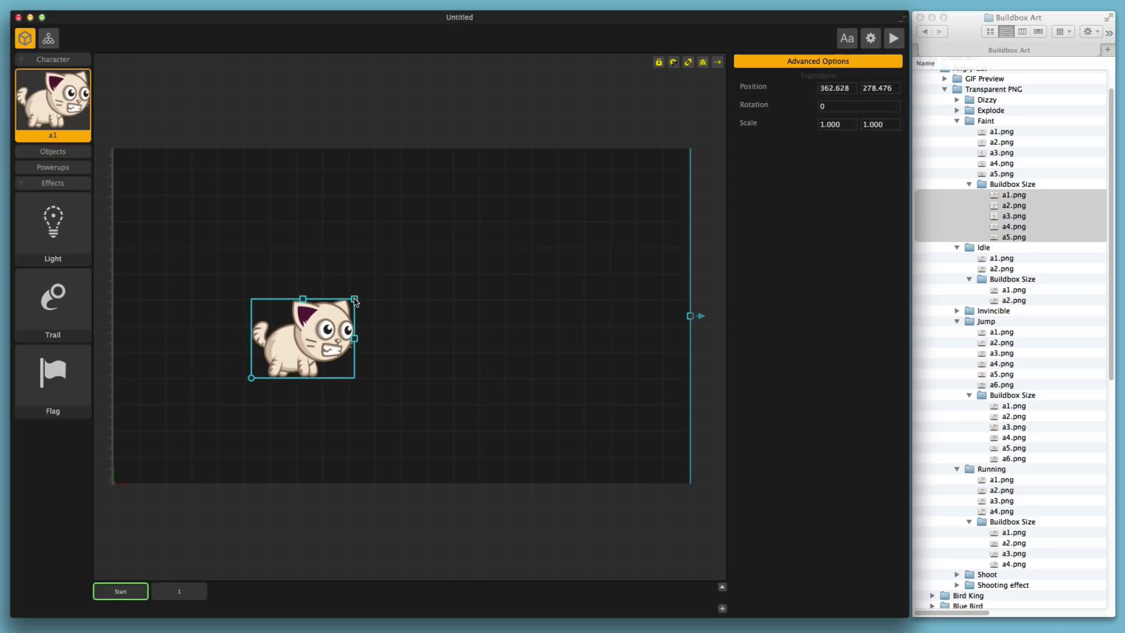
drag(354, 299, 173, 438)
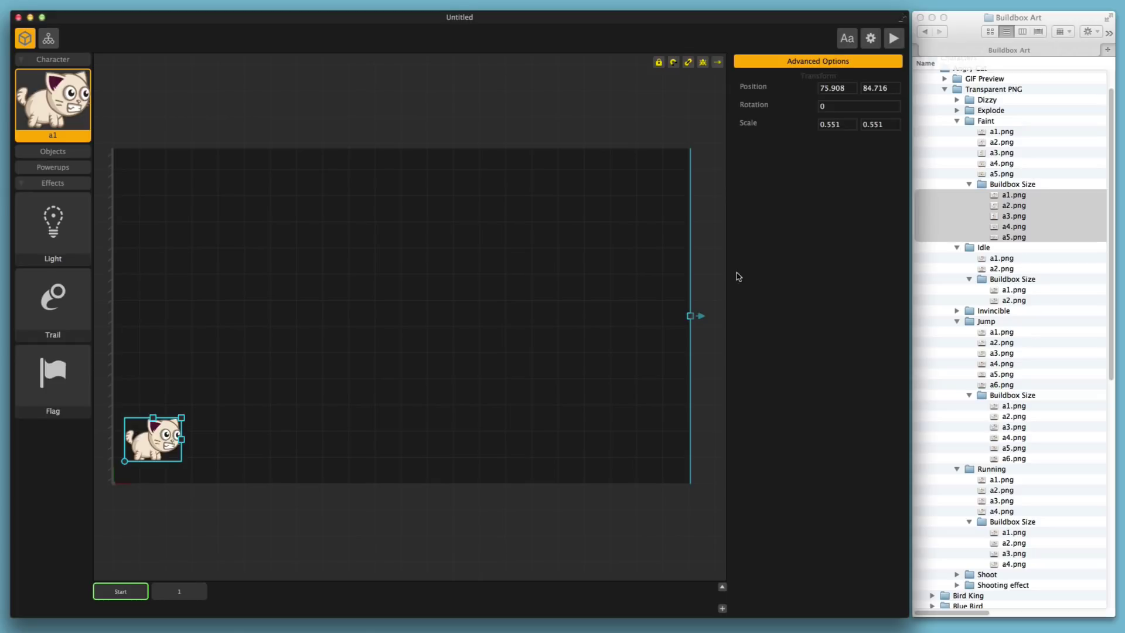
- Add Sky.png from the Mystic Mountains backgrounds folder to the Start scene and move it up to about X 582, Y 405
click(946, 90)
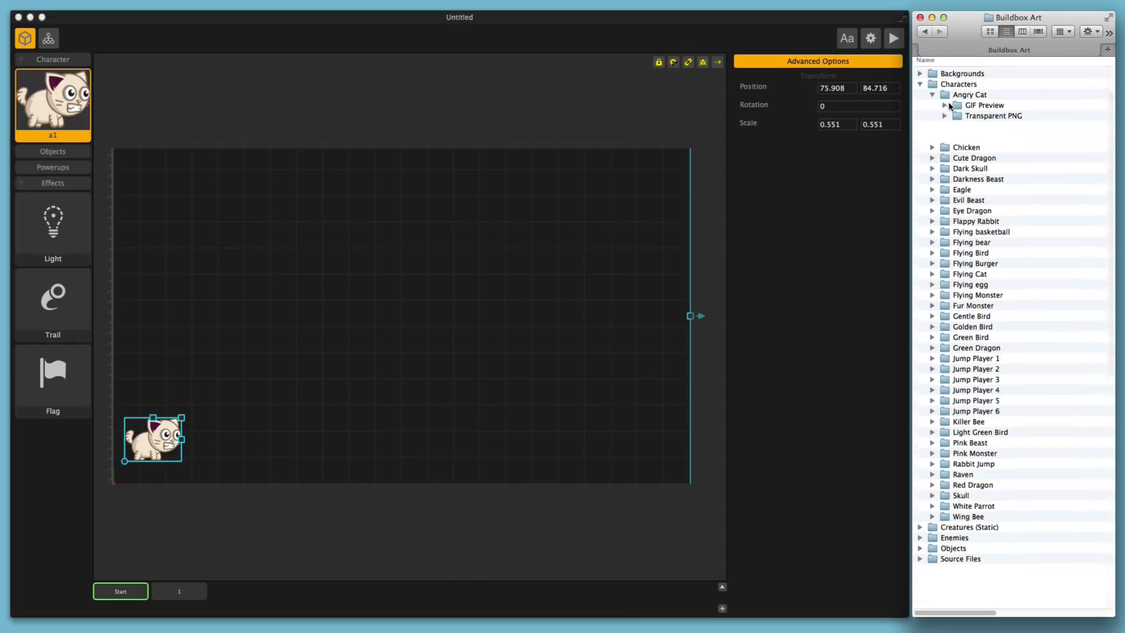
click(921, 88)
click(921, 78)
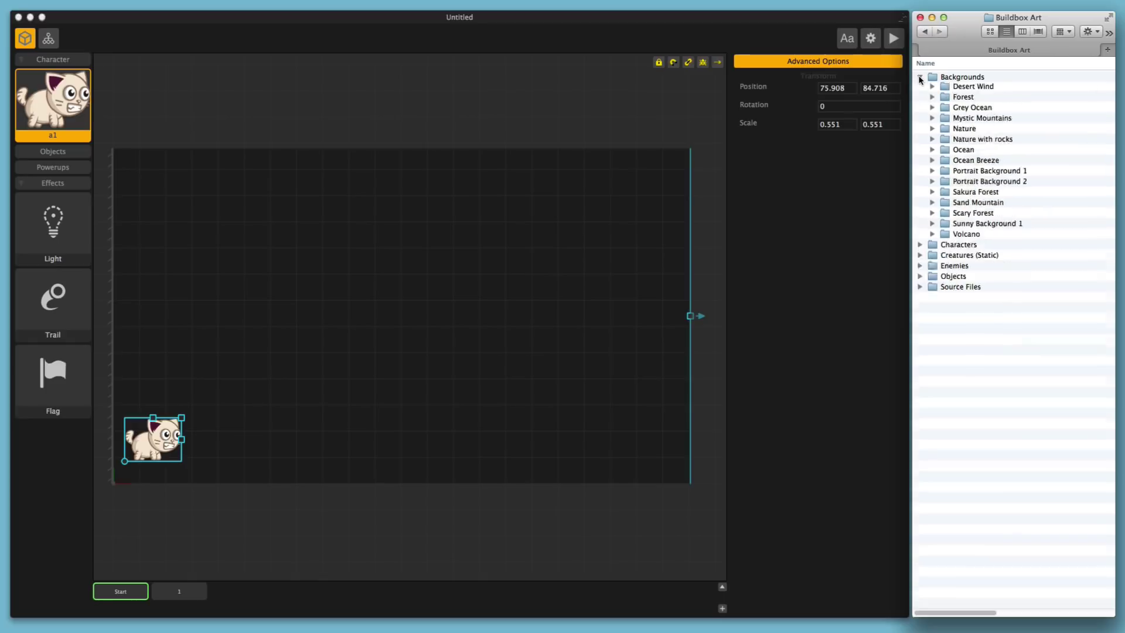
click(933, 162)
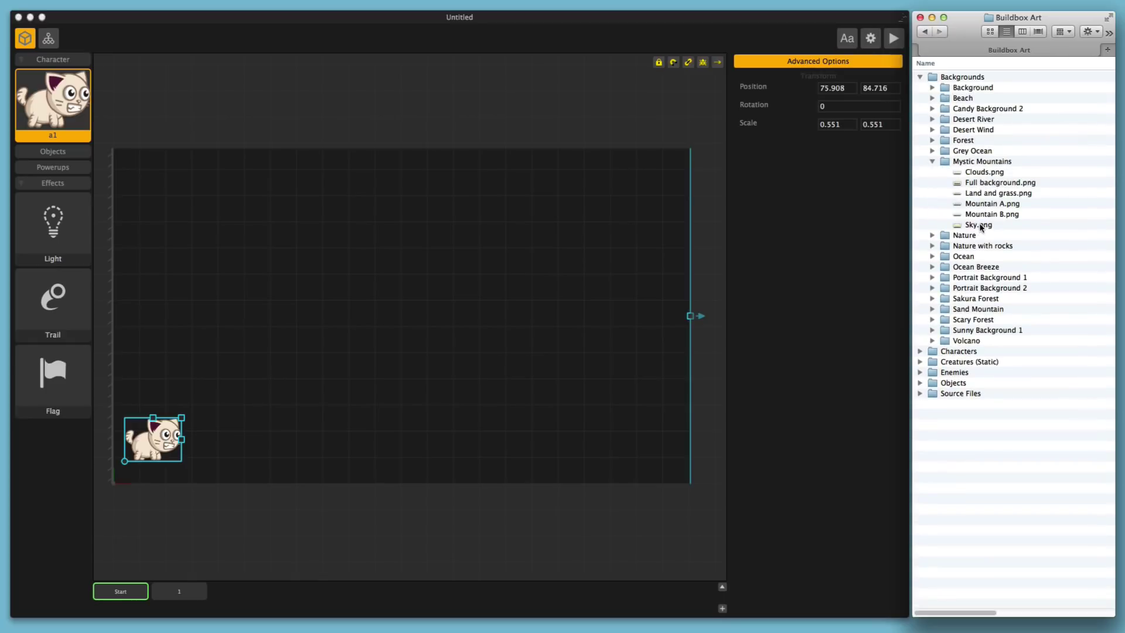
drag(981, 226, 541, 445)
drag(421, 321, 425, 277)
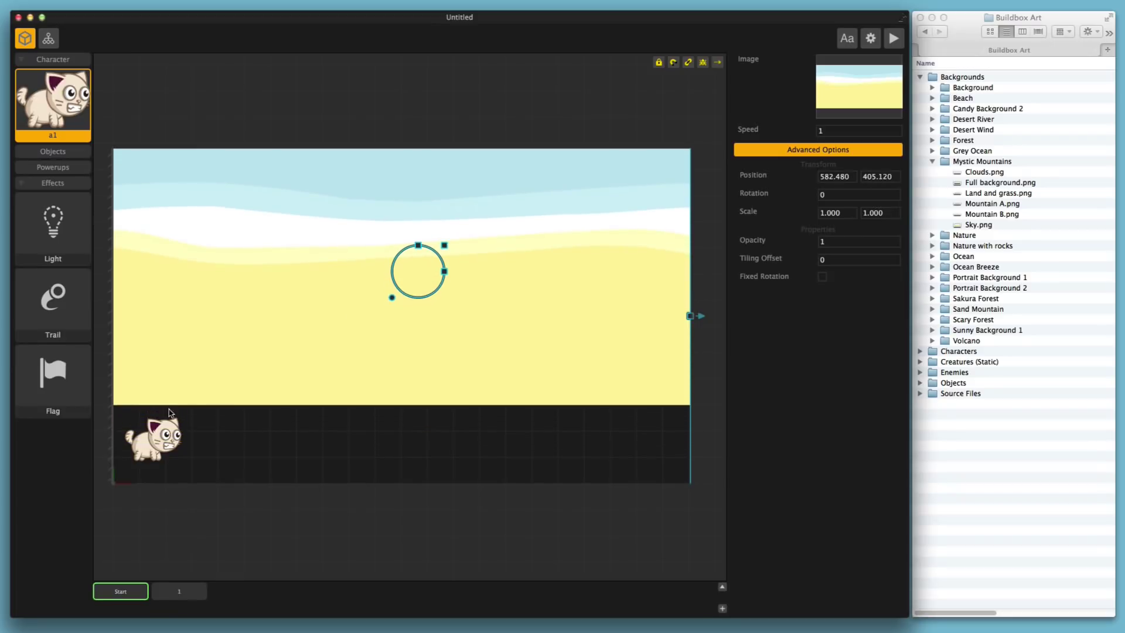
- Send the sky background to the back and move the cat onto the sky's upper-left corner at about X 70, Y 617
drag(161, 444, 180, 432)
click(405, 289)
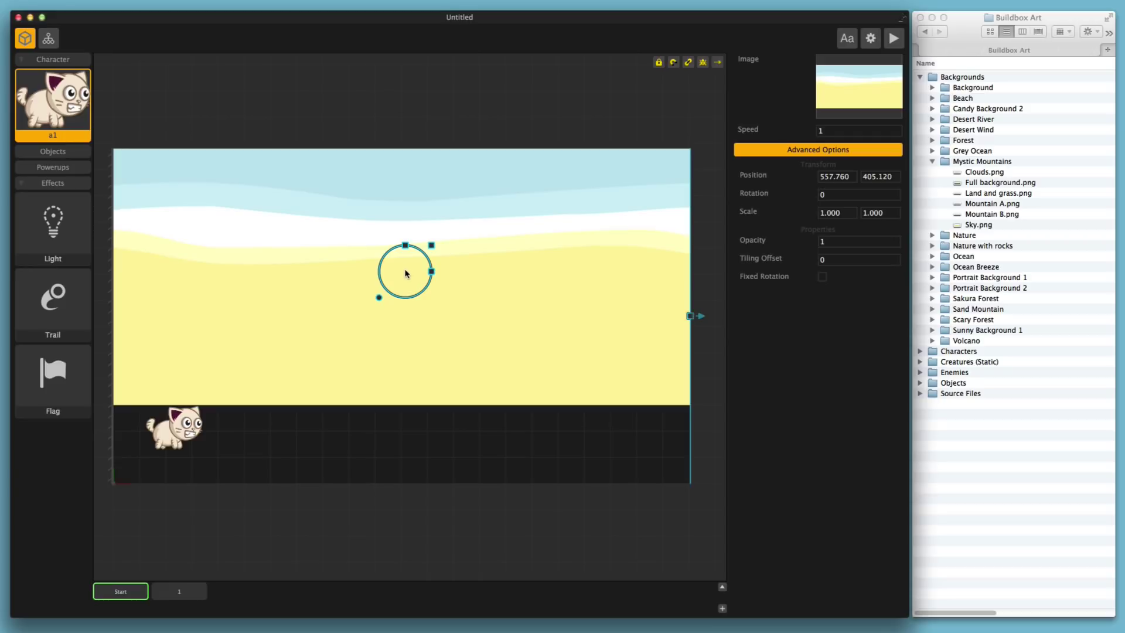
right_click(405, 273)
click(440, 312)
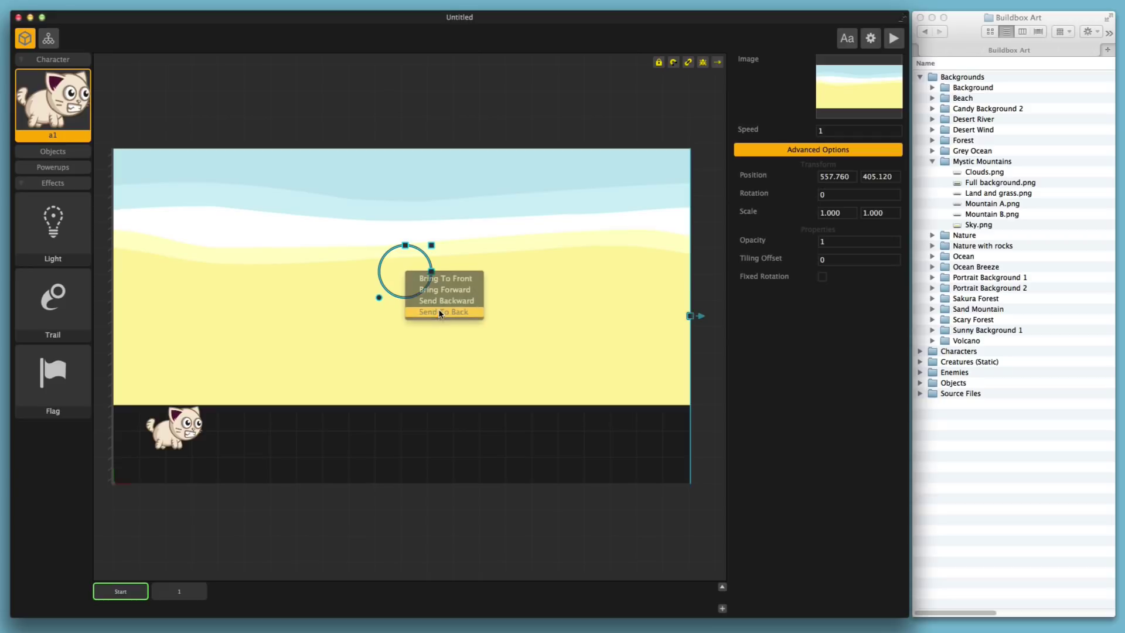
drag(191, 427, 166, 161)
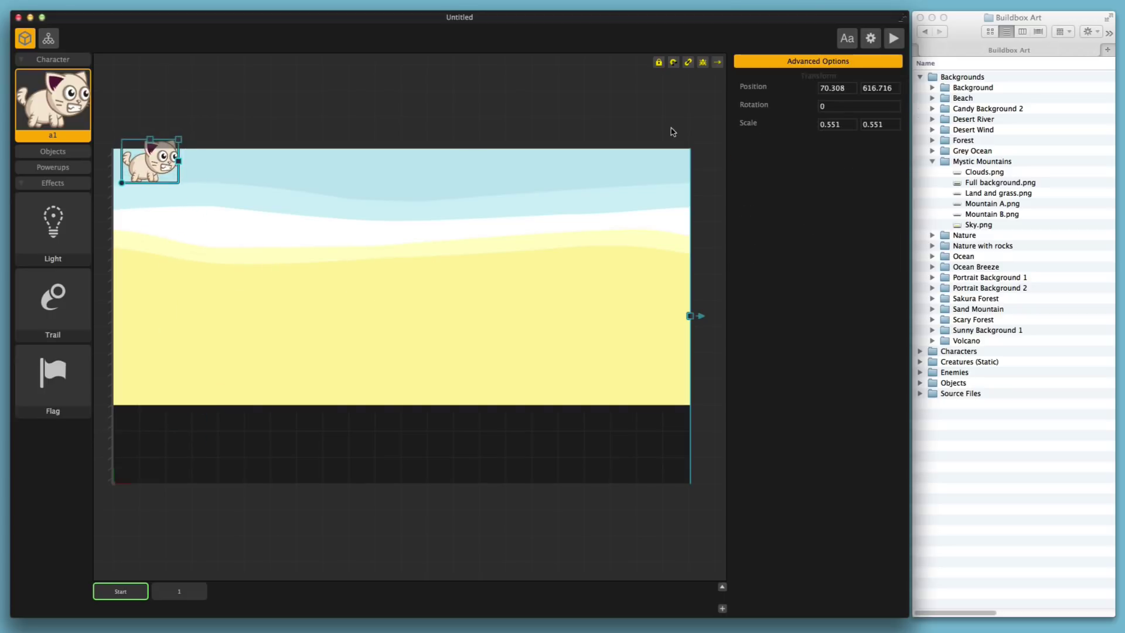
- Add Clouds.png to the scene at about X 581, Y 447 and Mountain A.png at about X 576, Y 170
drag(988, 175, 570, 379)
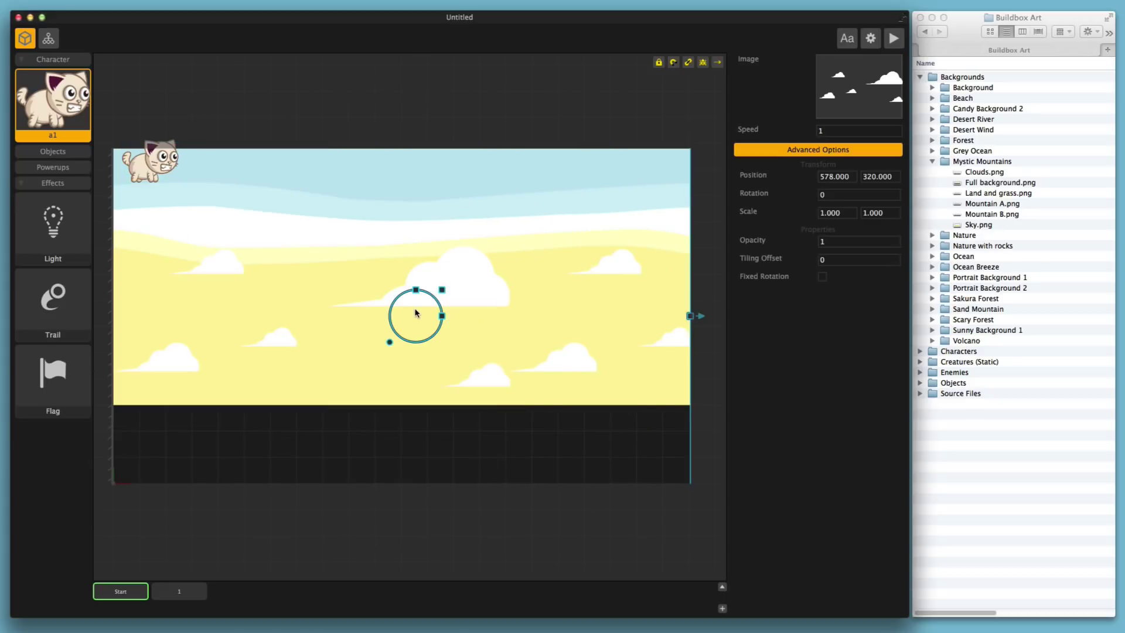
drag(415, 313, 423, 237)
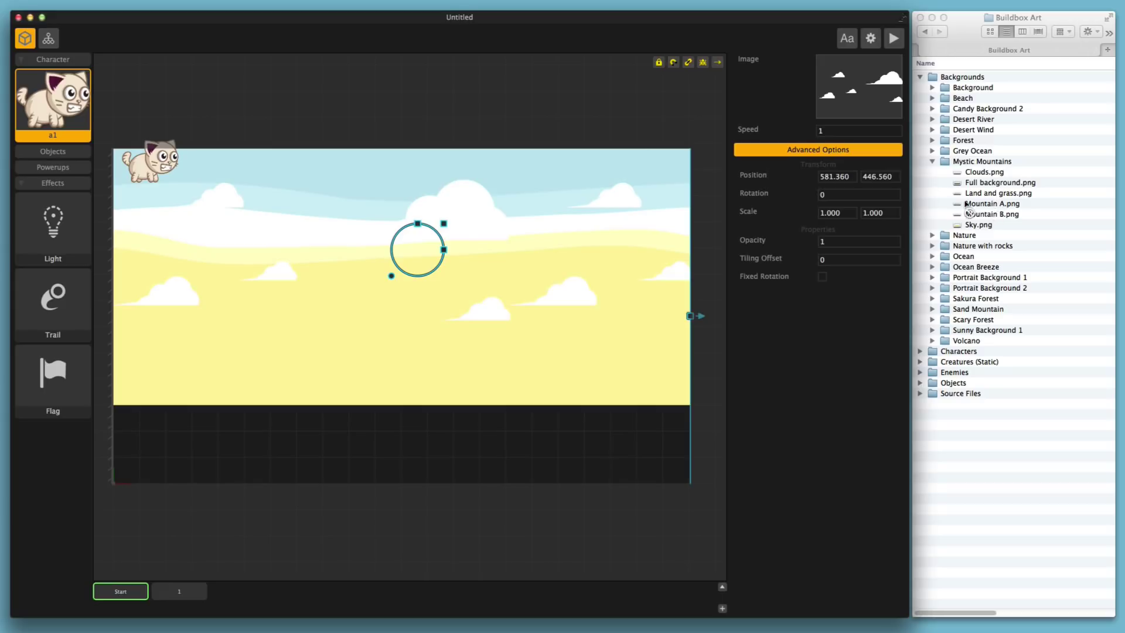
drag(967, 204, 559, 396)
drag(463, 305, 416, 397)
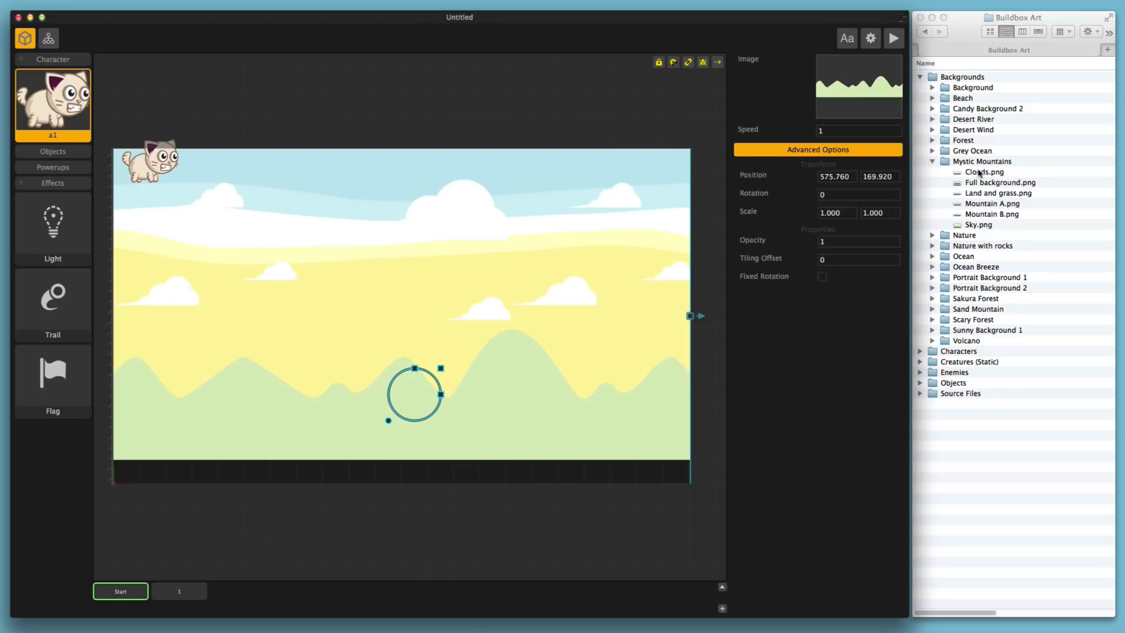
- Add Mountain B.png to the Start scene and lower it to about X 591, Y 79, in front of the lighter mountains
drag(989, 215, 547, 469)
click(547, 469)
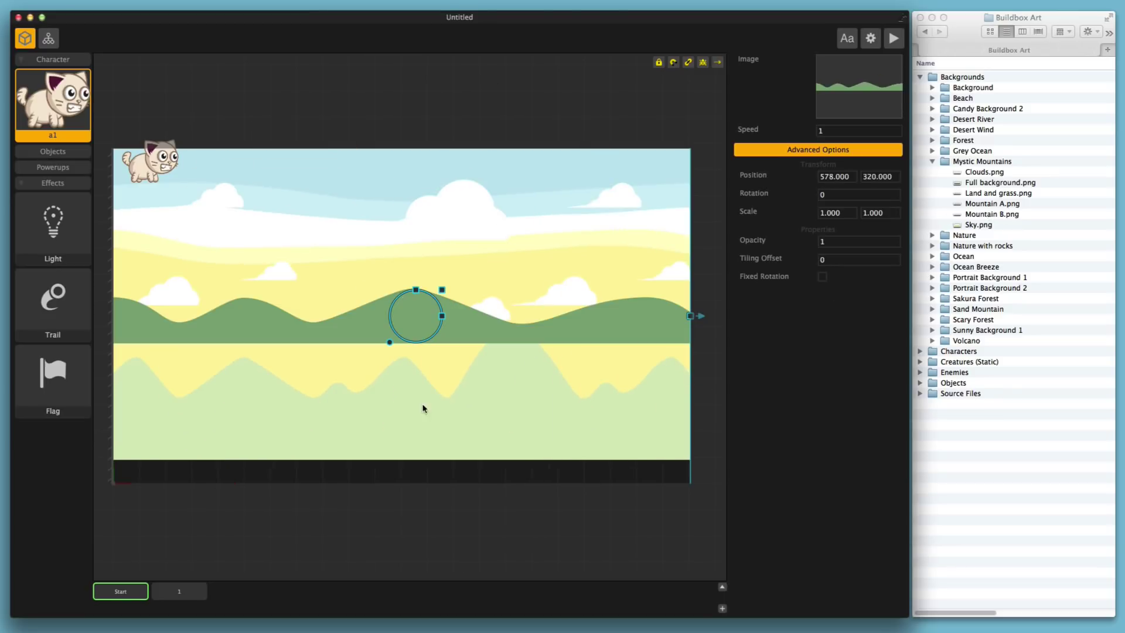
drag(412, 328, 420, 453)
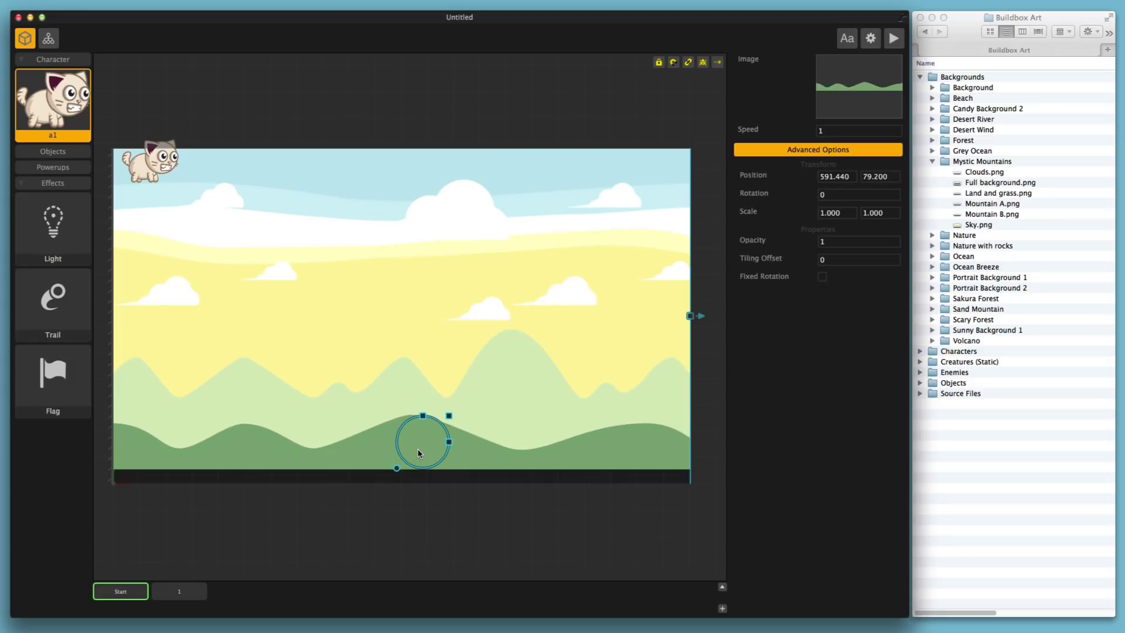
- Move the cat slightly right and down within the sky to about X 90, Y 581
mouse_move(156, 167)
mouse_down()
mouse_move(183, 441)
mouse_move(187, 408)
mouse_move(242, 367)
mouse_move(221, 277)
mouse_move(207, 276)
mouse_move(206, 421)
mouse_move(144, 196)
mouse_move(199, 385)
mouse_move(171, 180)
mouse_up()
right_click(215, 281)
click(234, 286)
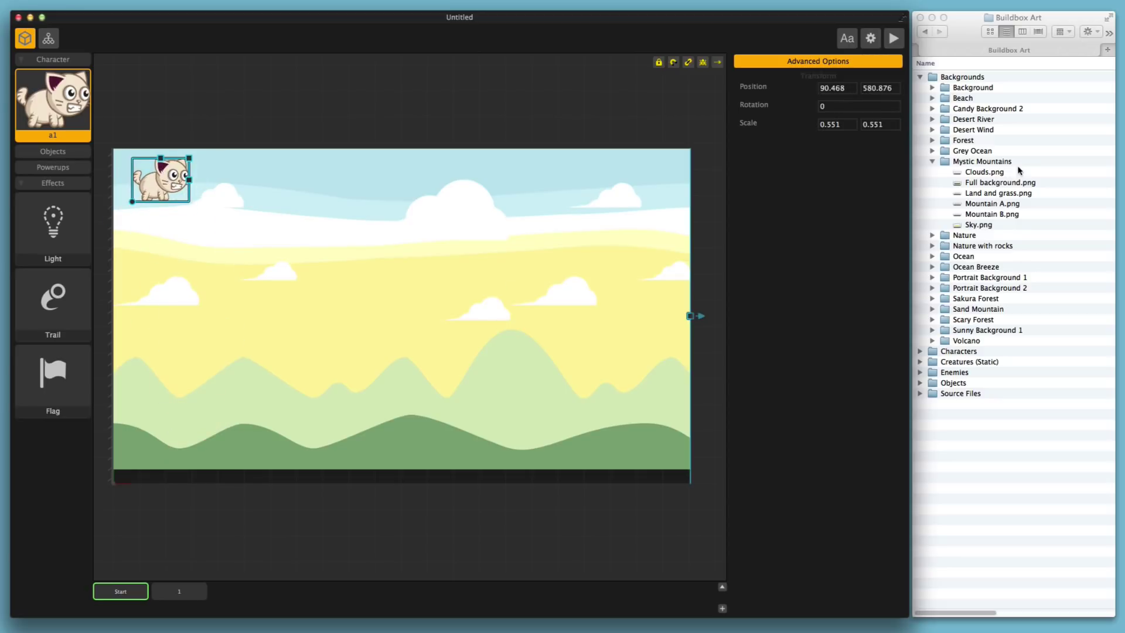
- Preview Land and grass.png, add it to the scene and place it along the lower edge at about X 506, Y 42
click(990, 192)
click(992, 194)
key(space)
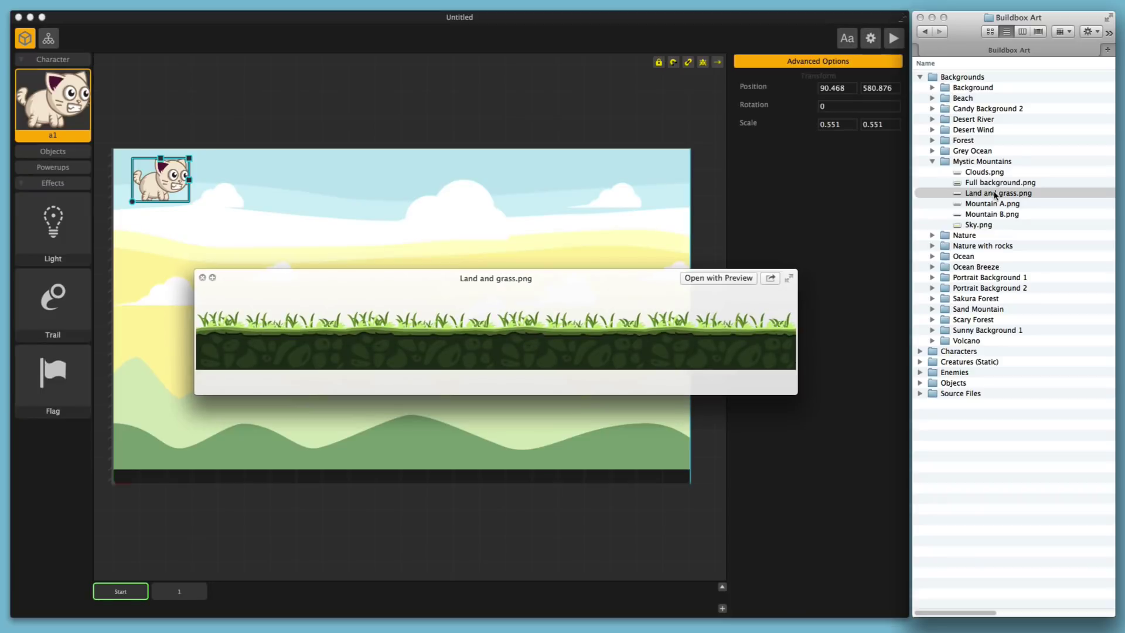
drag(526, 279, 408, 310)
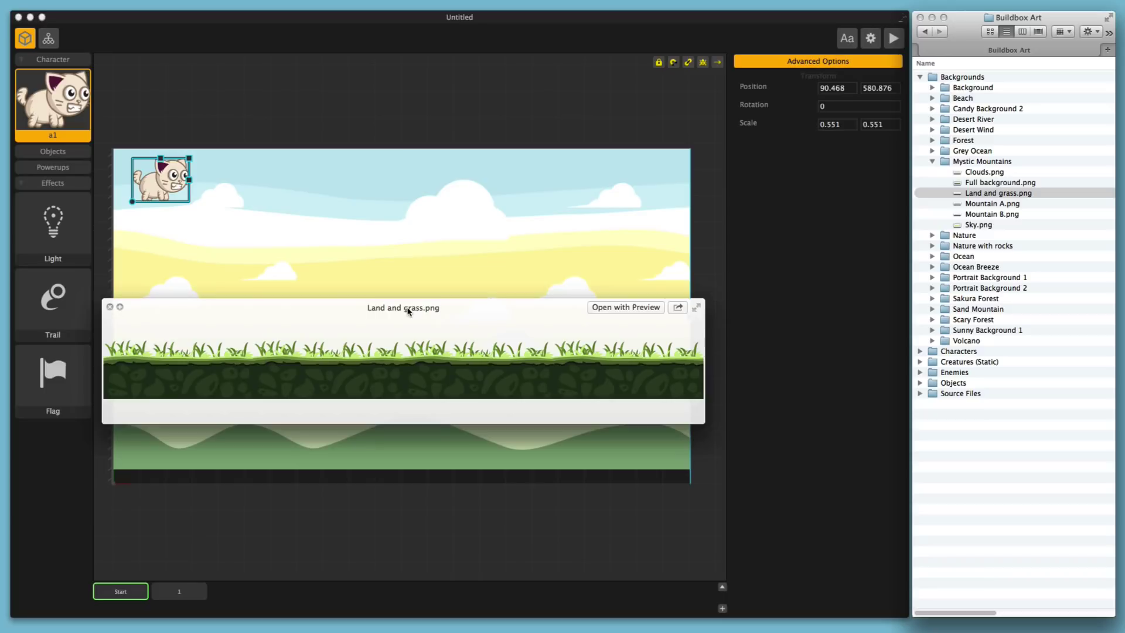
click(109, 307)
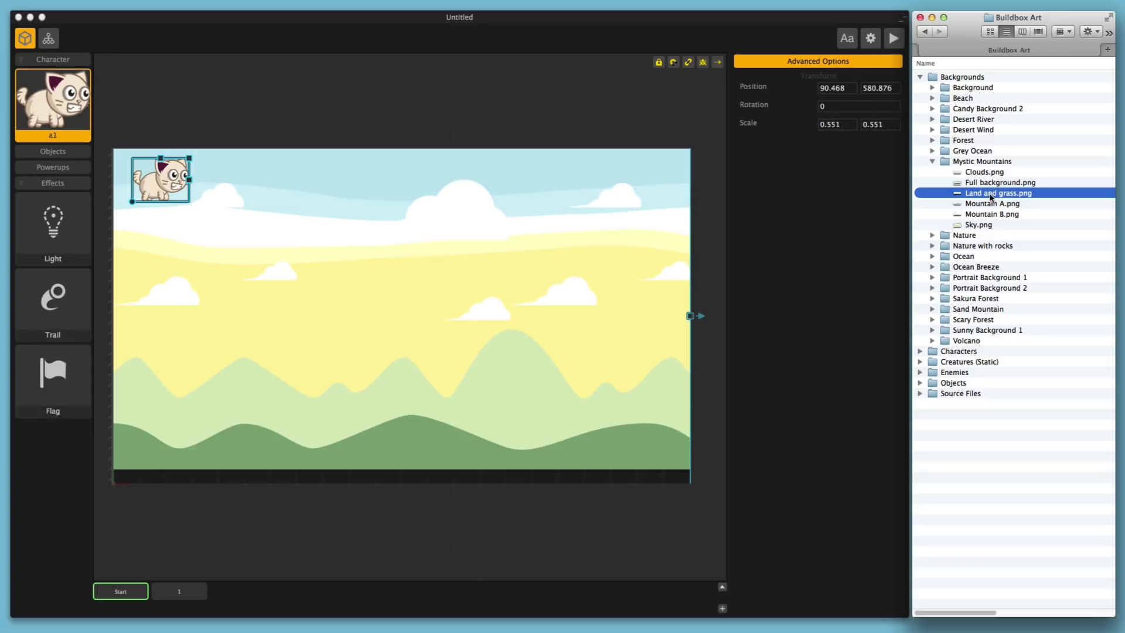
drag(761, 210, 534, 200)
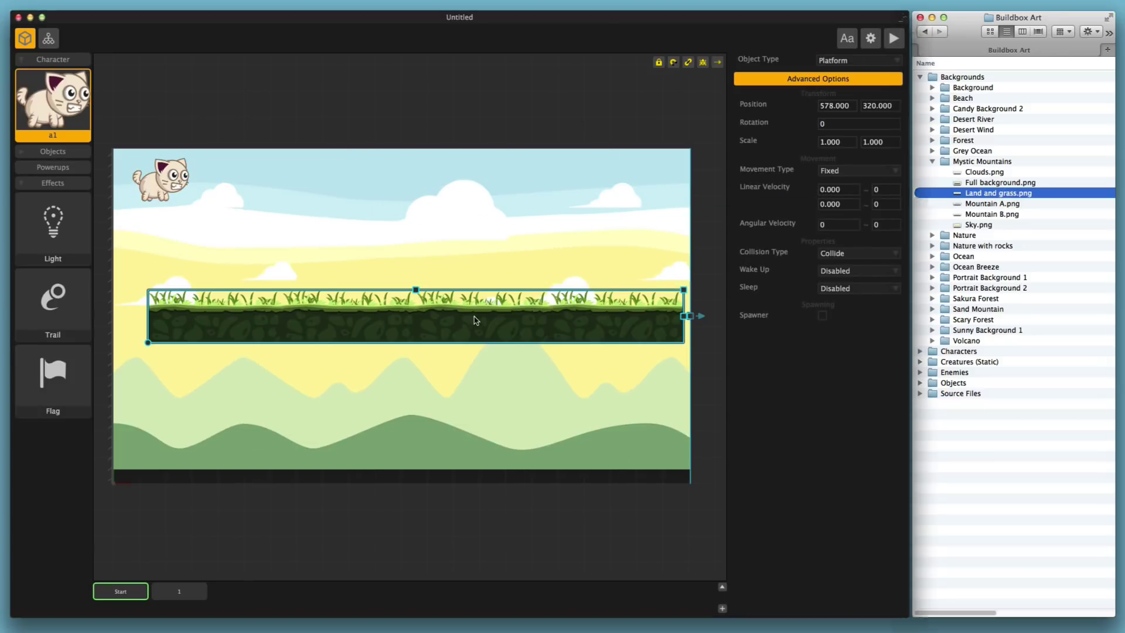
drag(475, 319, 437, 465)
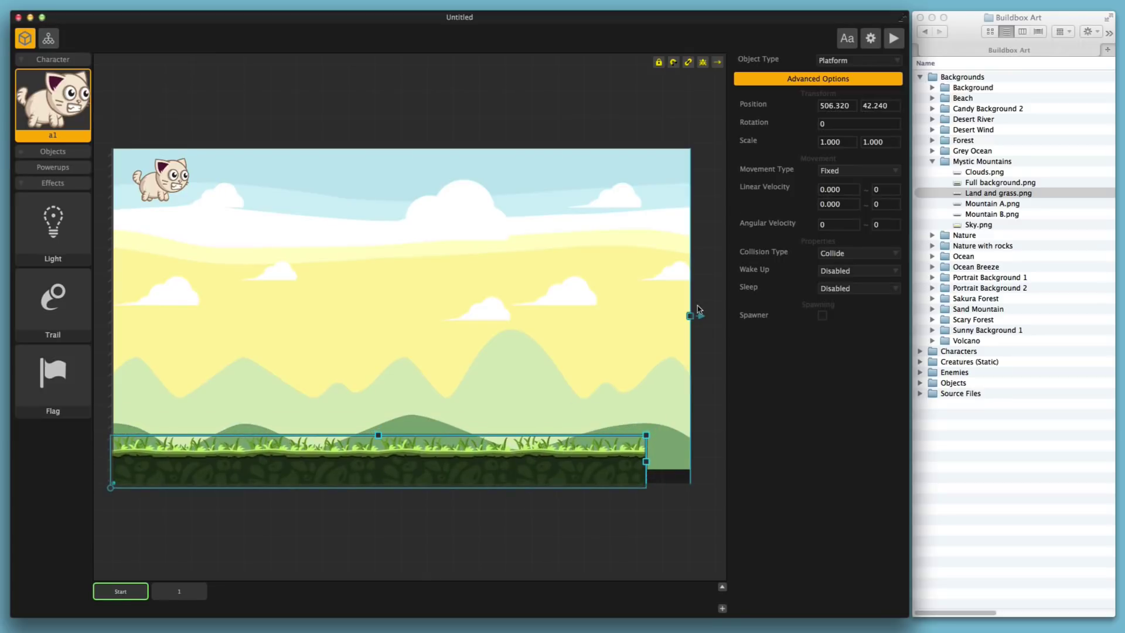
- Collapse the grass strip's advanced options and choose Platform as its object type
click(832, 61)
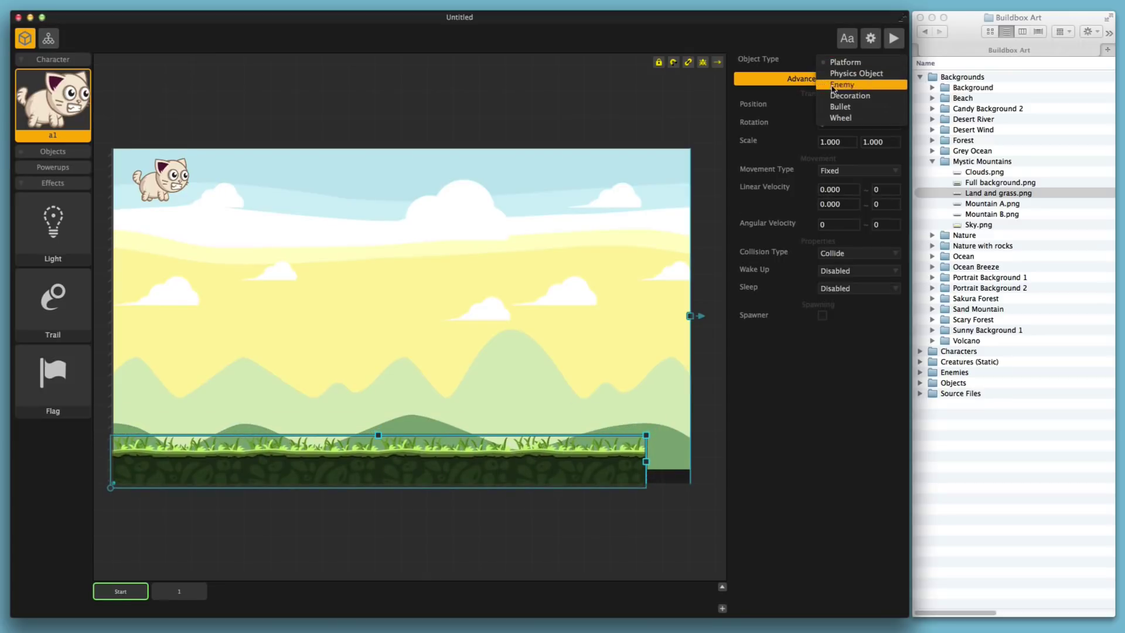
click(797, 56)
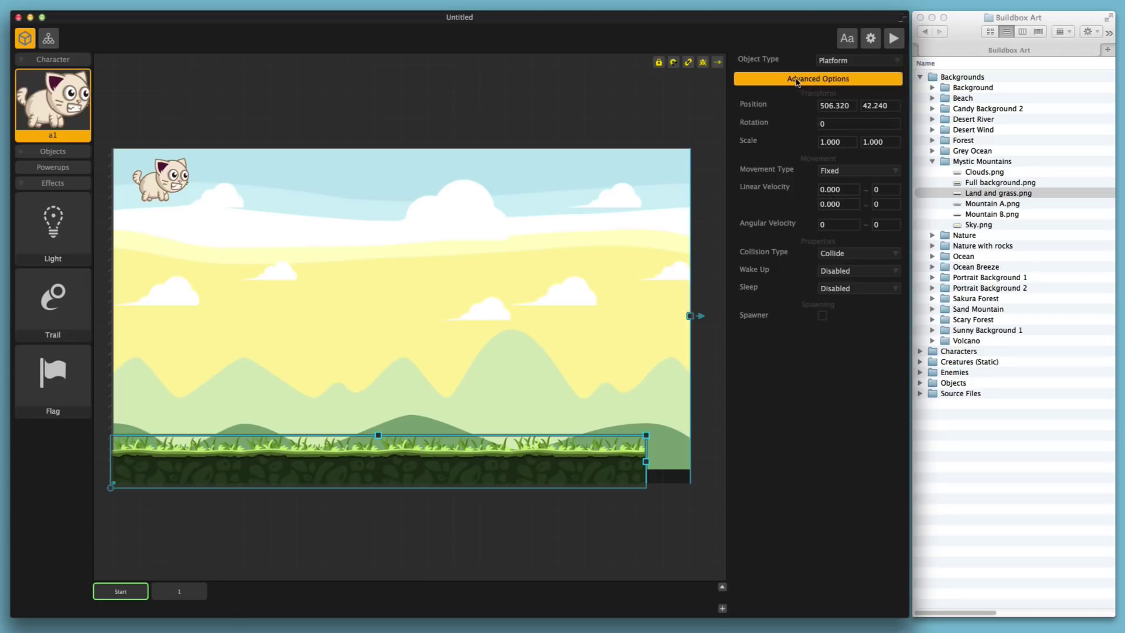
click(800, 81)
click(833, 62)
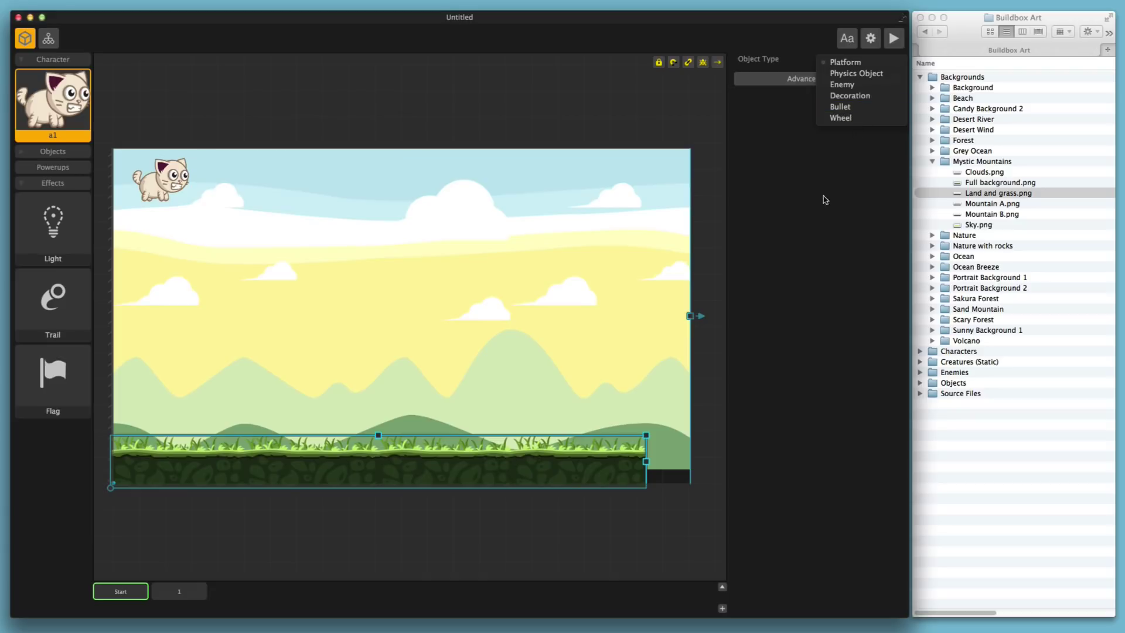
click(820, 218)
mouse_move(989, 189)
mouse_down()
mouse_move(527, 179)
mouse_move(999, 200)
mouse_up()
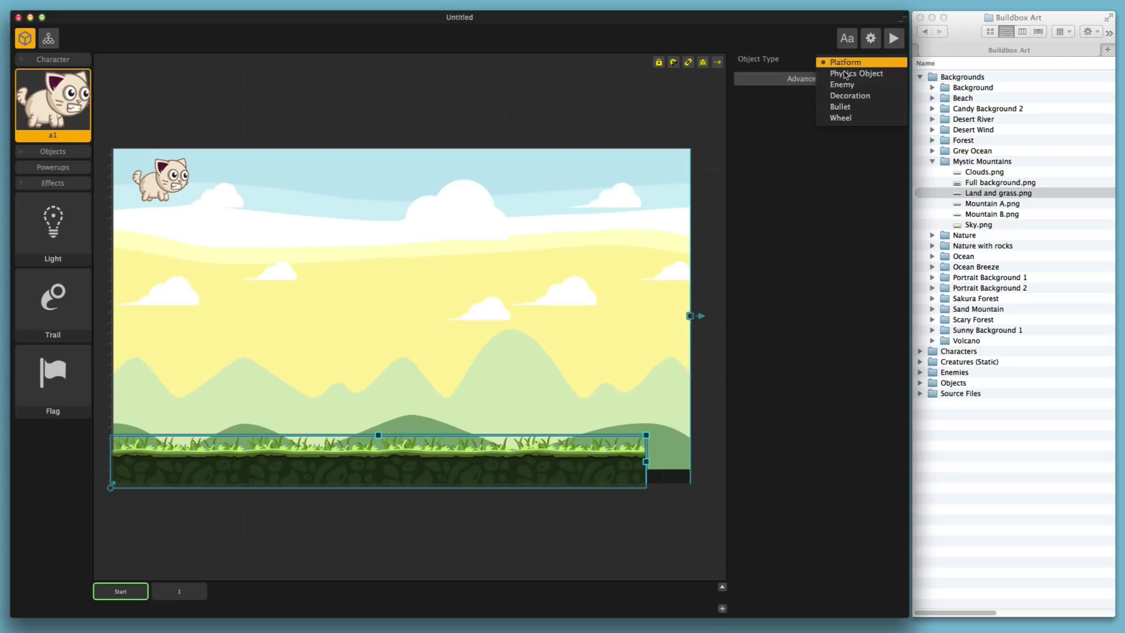
click(847, 61)
click(843, 64)
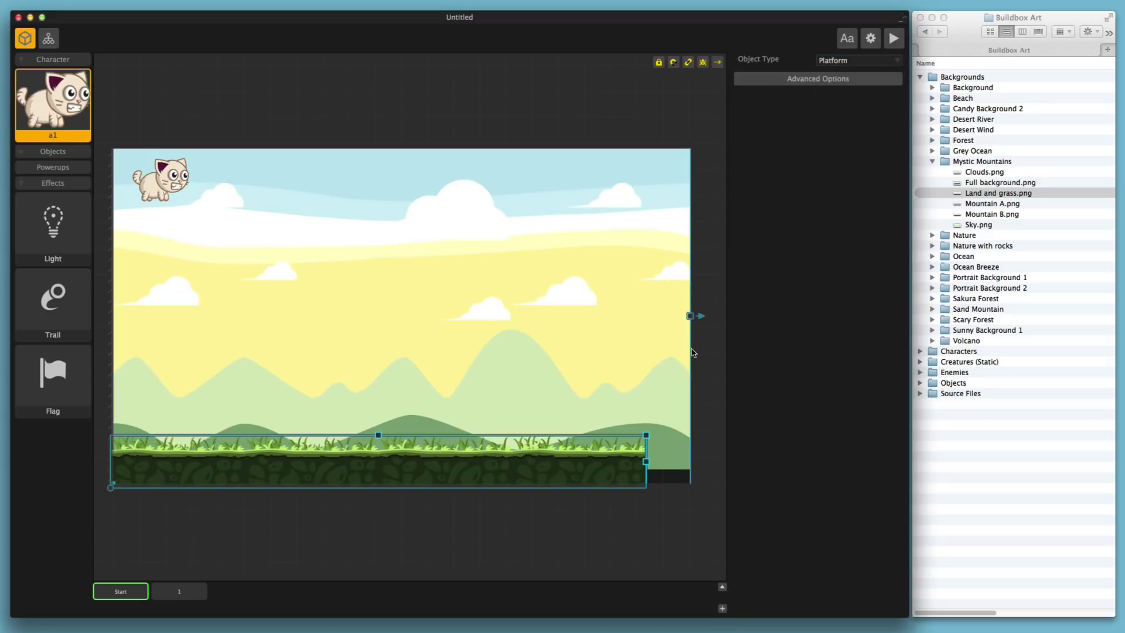
- Shorten the scene's width to the end of the grass platform and move the cat down to just above the ground
click(689, 318)
drag(689, 317, 643, 324)
click(396, 560)
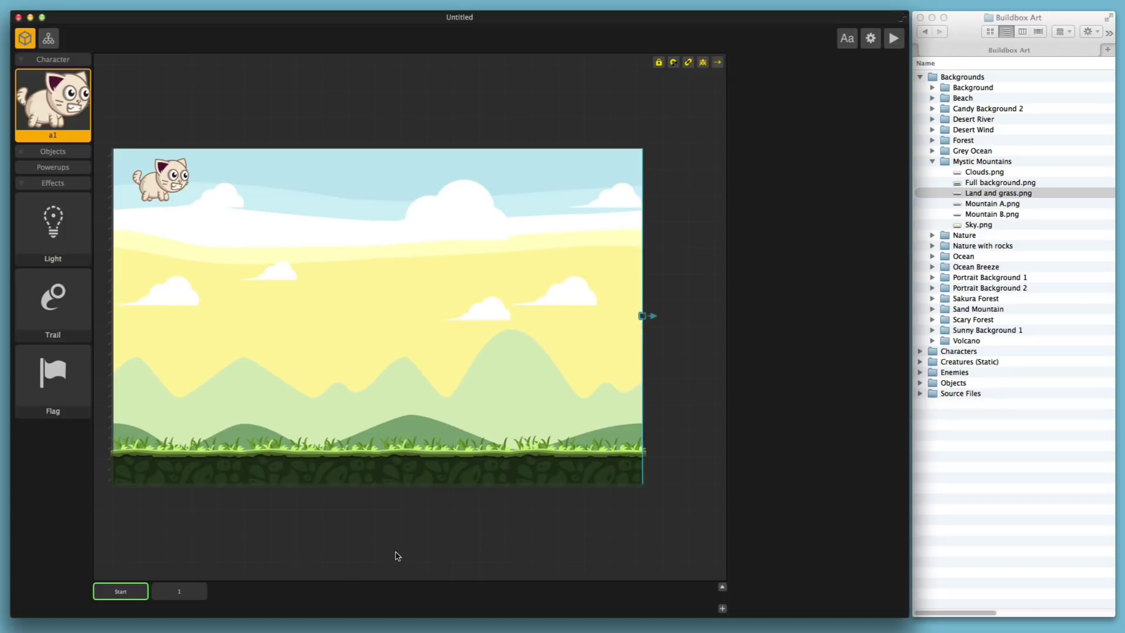
click(226, 472)
drag(167, 187, 207, 357)
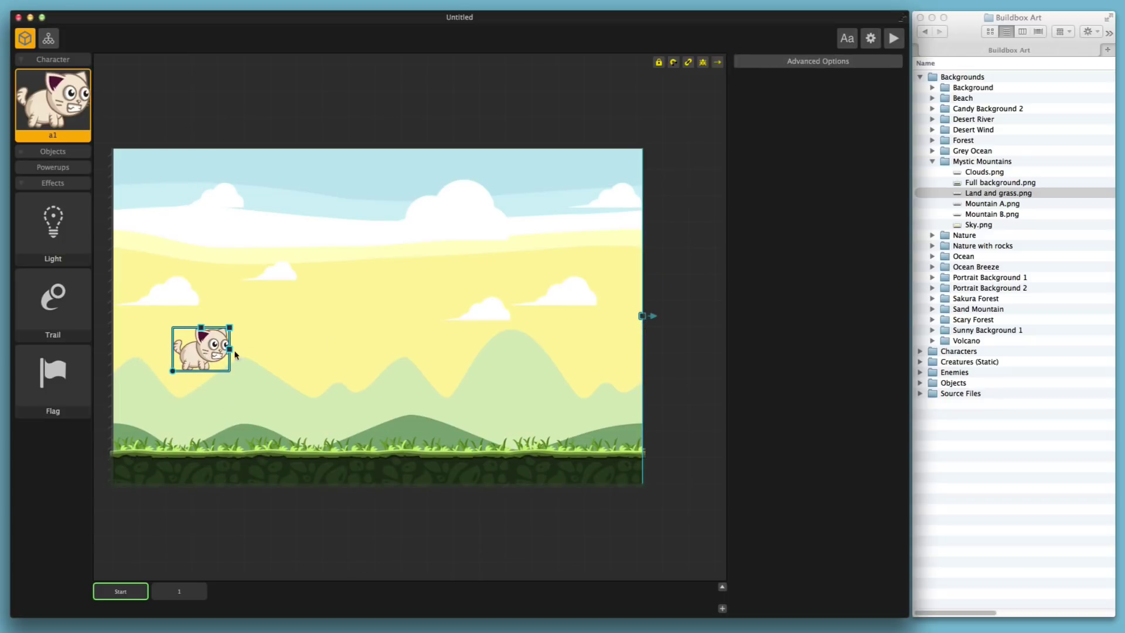
- Turn on the background scrolling animation in the scene editor, then run the game preview and close it
click(718, 63)
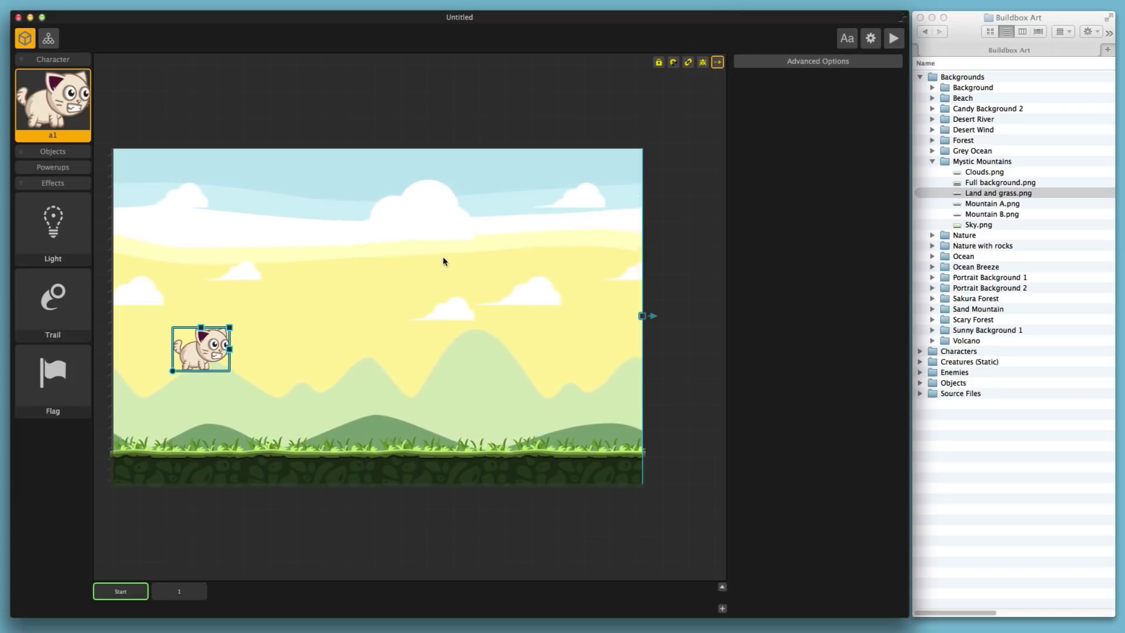
click(894, 39)
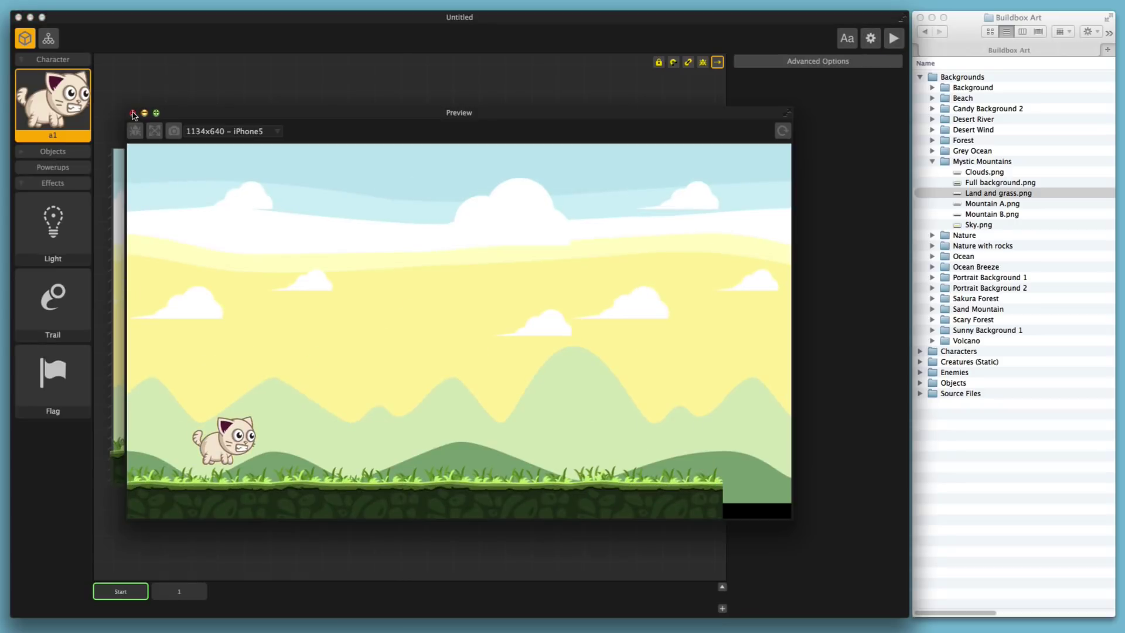
click(132, 113)
click(478, 273)
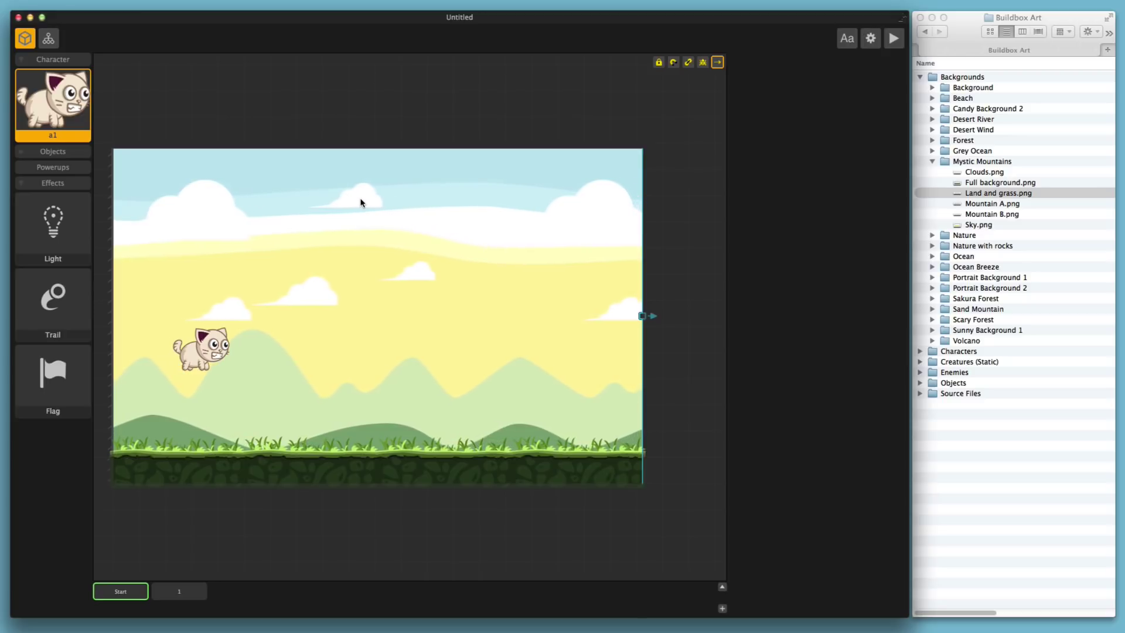
- Set the scrolling speed of the clouds layer to 1.3 and of the light green mountains to 1.5
click(361, 203)
click(842, 130)
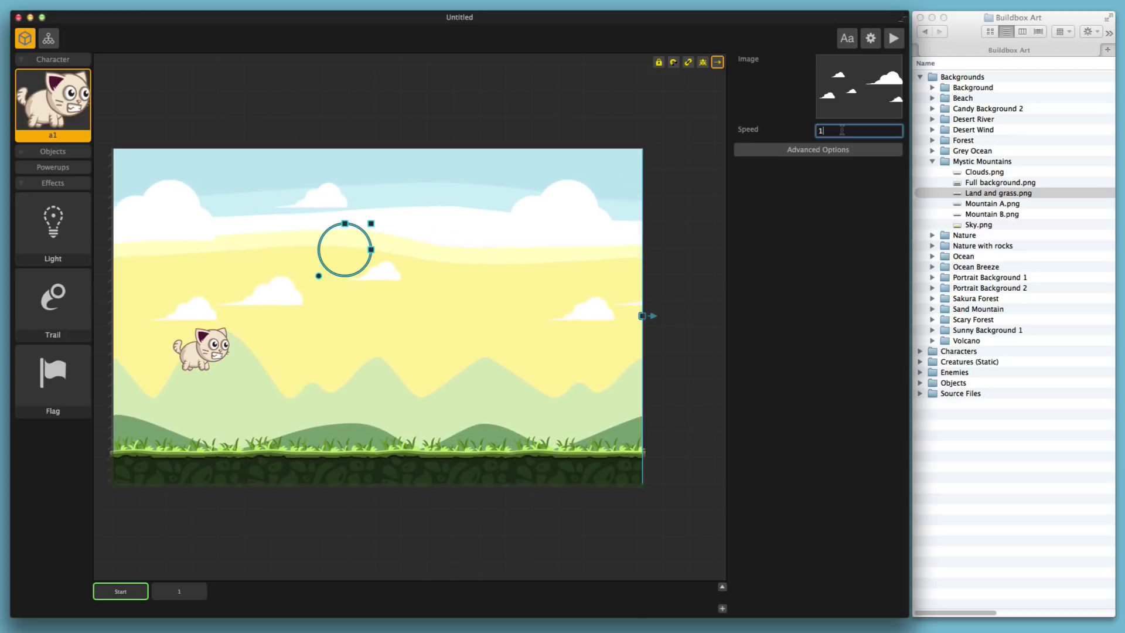
text(.3)
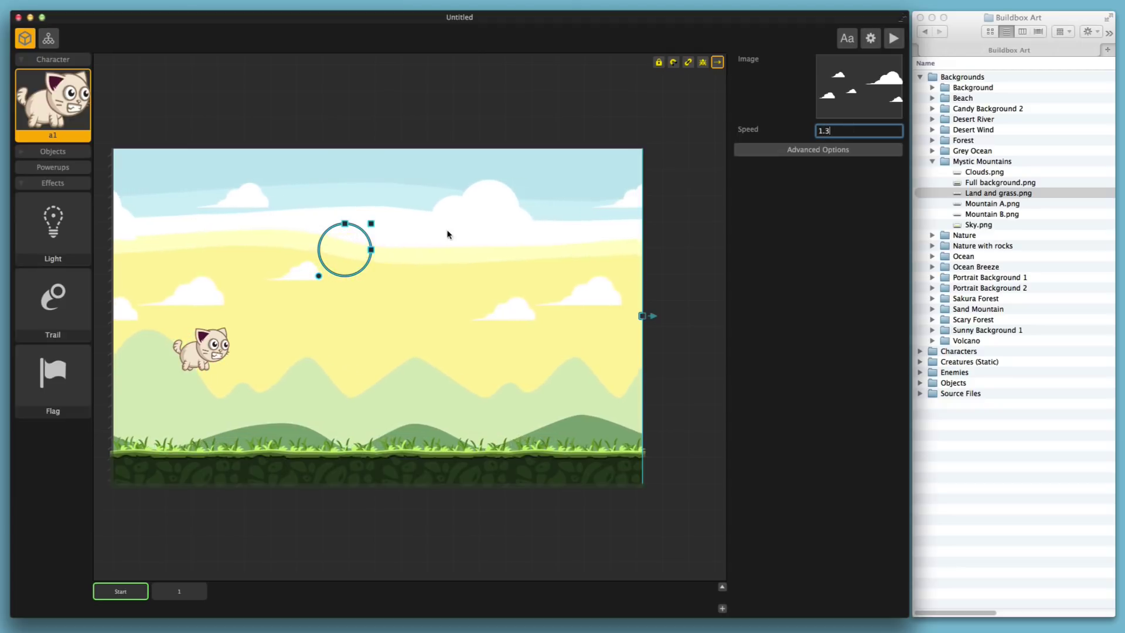
click(385, 376)
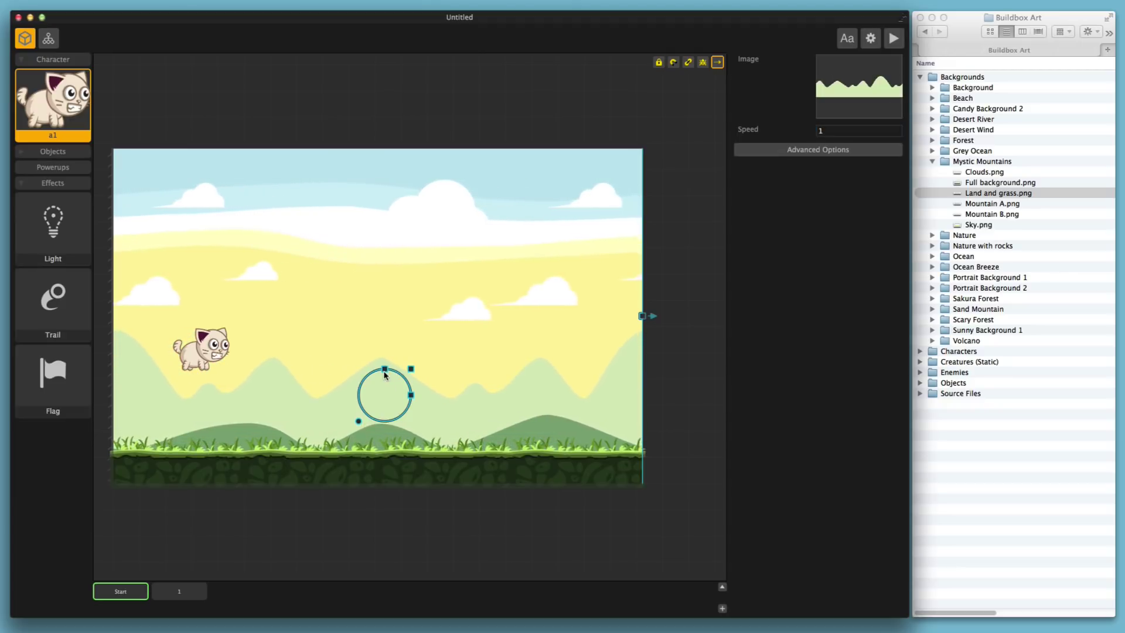
double_click(845, 131)
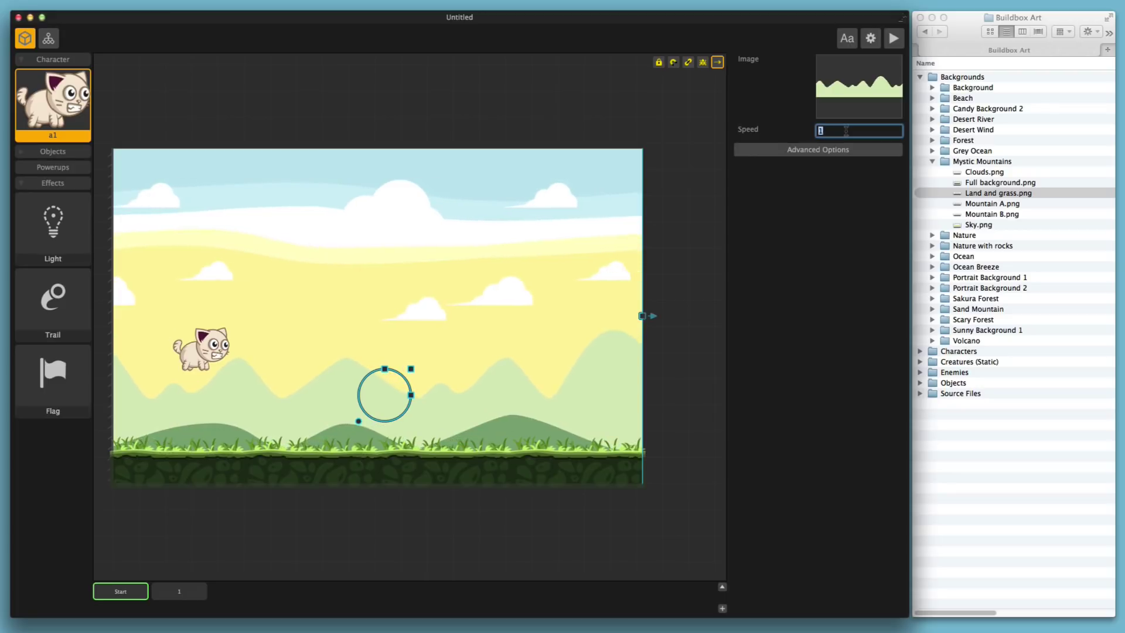
text(1.5)
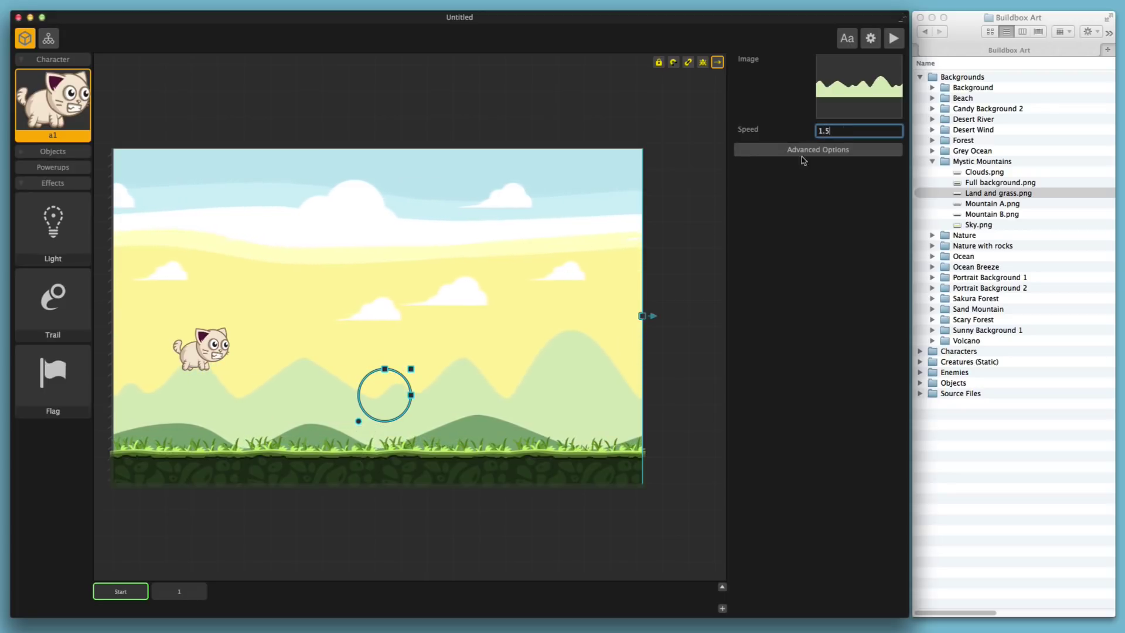
- Select the dark green mountain layer and open its scrolling speed for editing
click(463, 437)
double_click(833, 131)
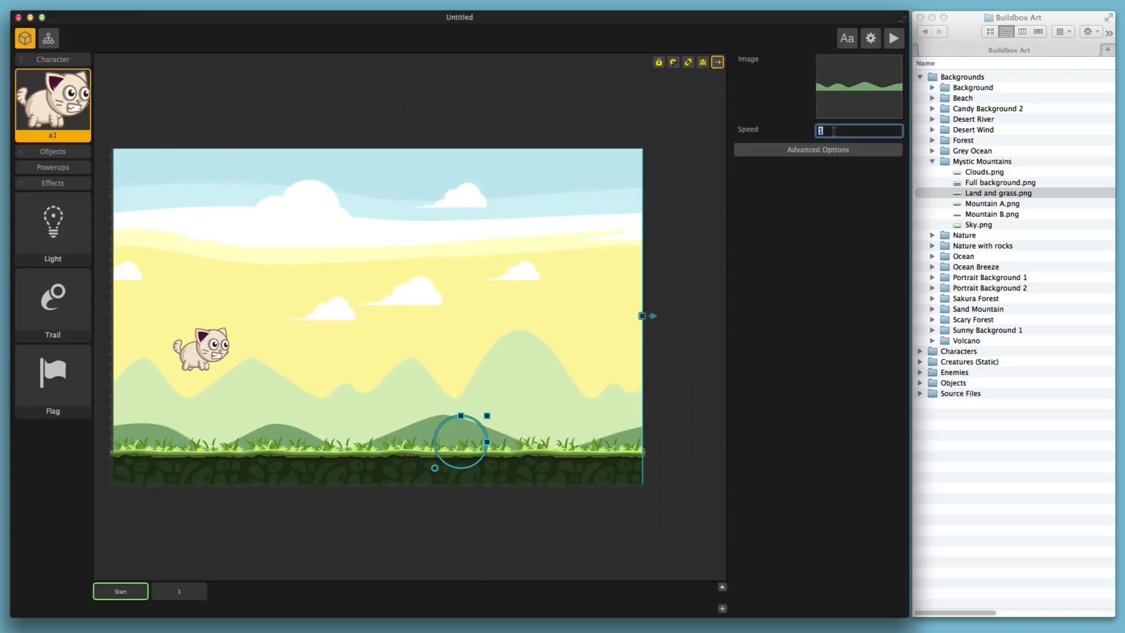
click(515, 100)
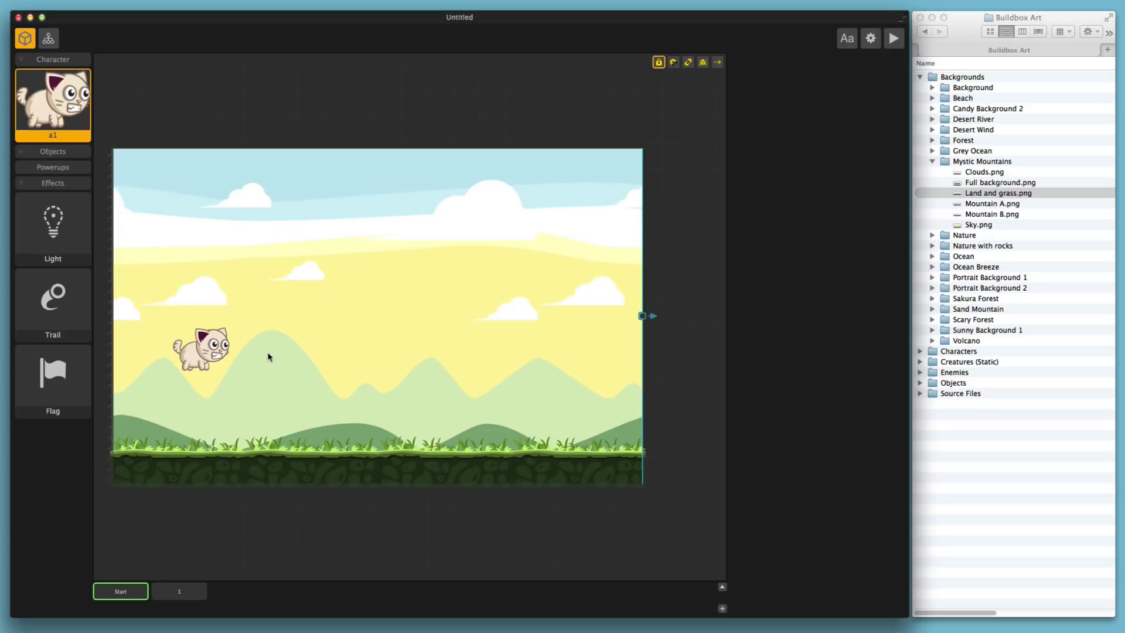
- Move the cat slightly right and down in front of the mountains, keeping it above the grass platform
drag(202, 352, 220, 341)
drag(238, 338, 252, 363)
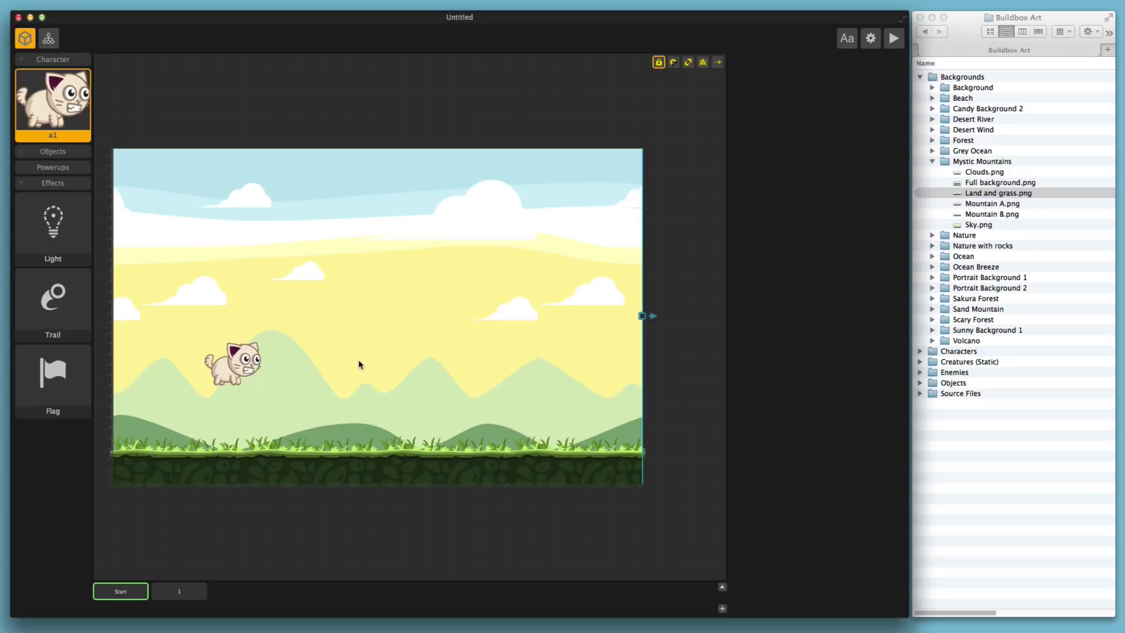
drag(249, 361, 226, 370)
click(304, 485)
click(225, 359)
click(316, 464)
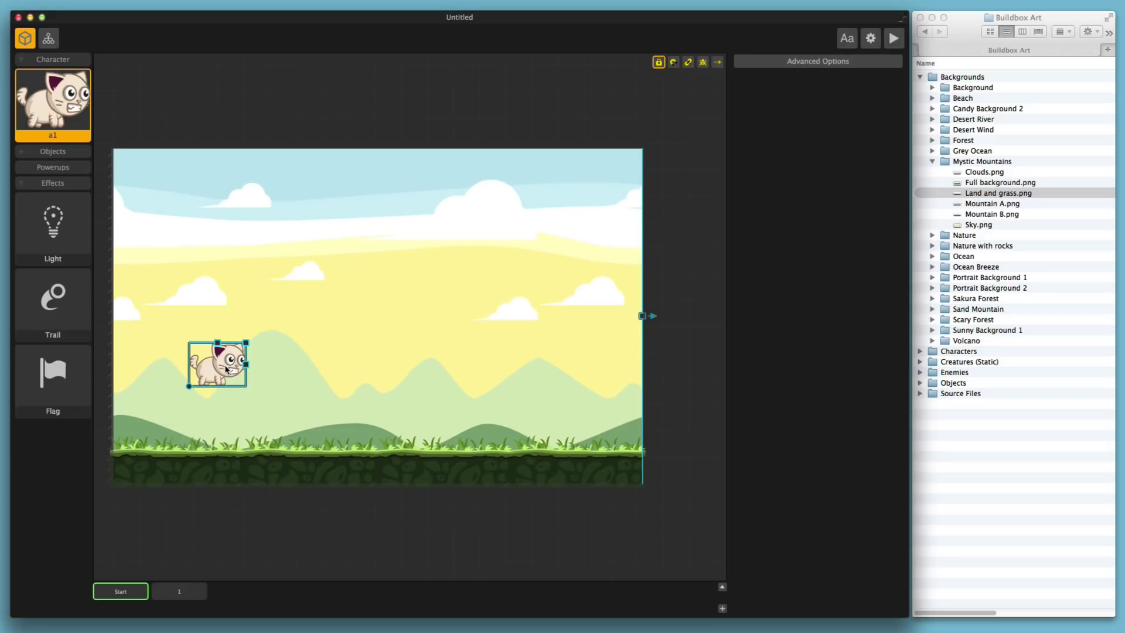
- Save the project on the Desktop as cutecatgame
key(super+s)
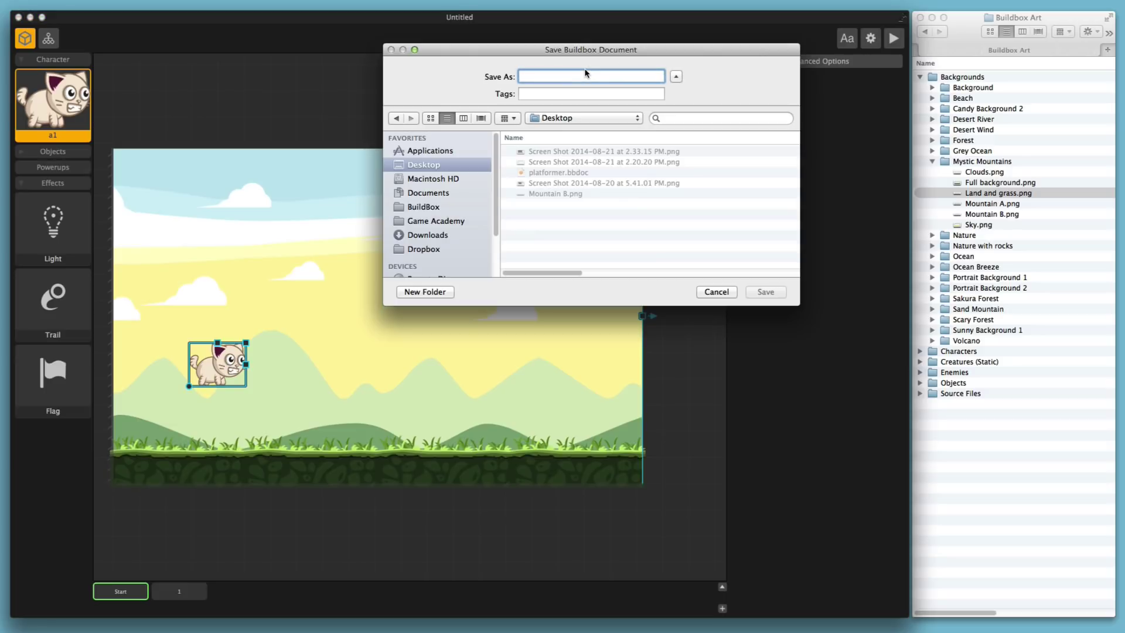
text(cutecatgame)
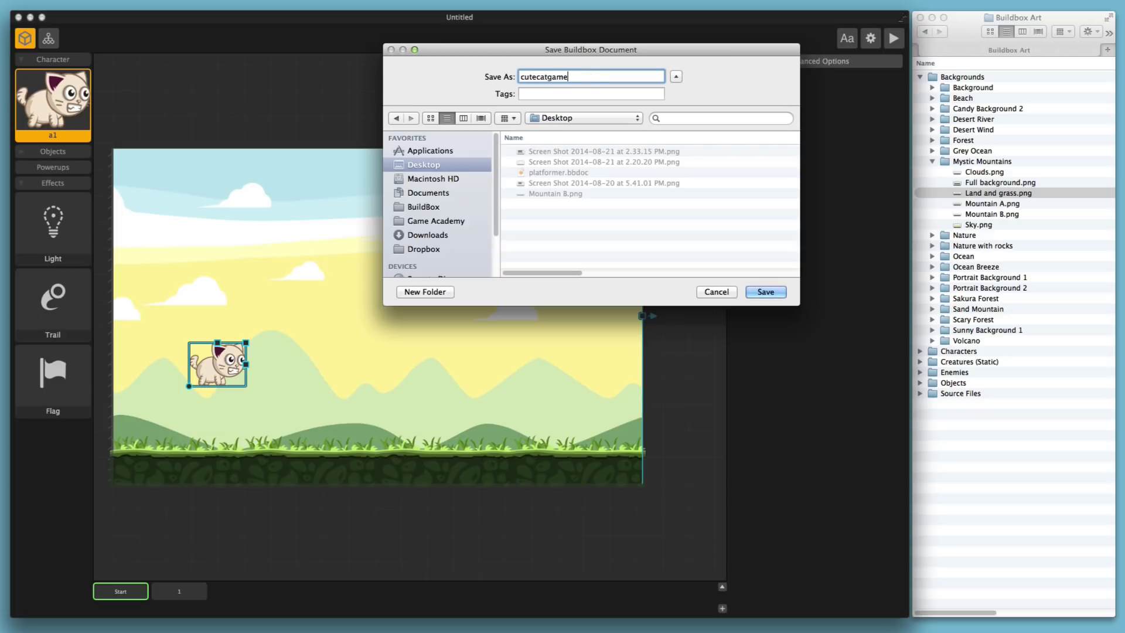
key(Return)
- Deselect the cat, run the game preview to check the layered scrolling and close the preview
click(522, 81)
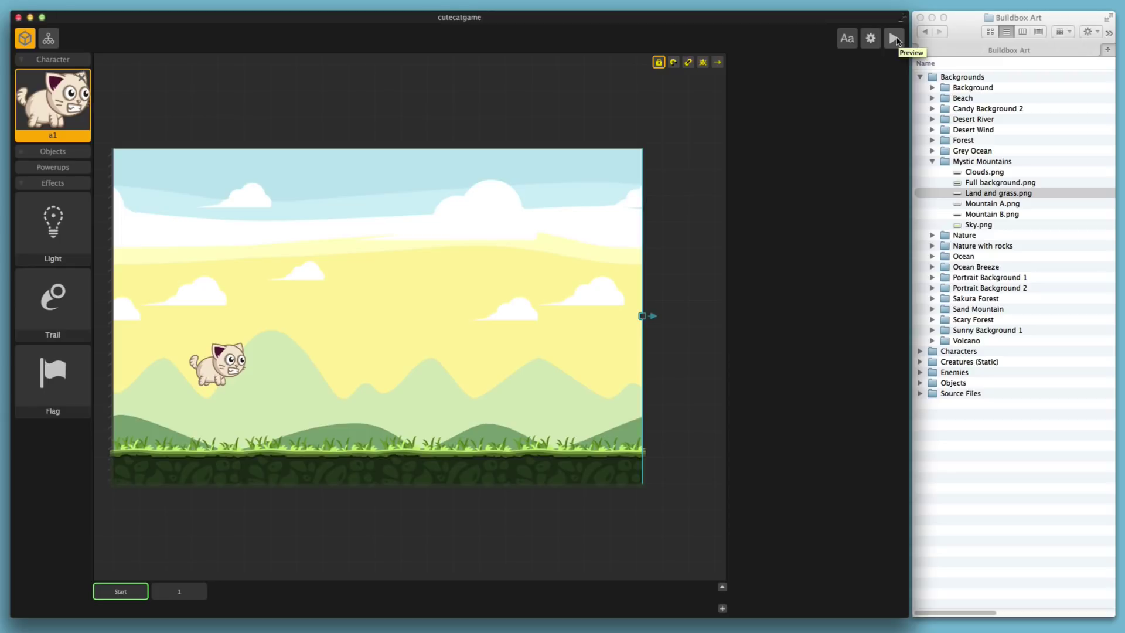
click(894, 39)
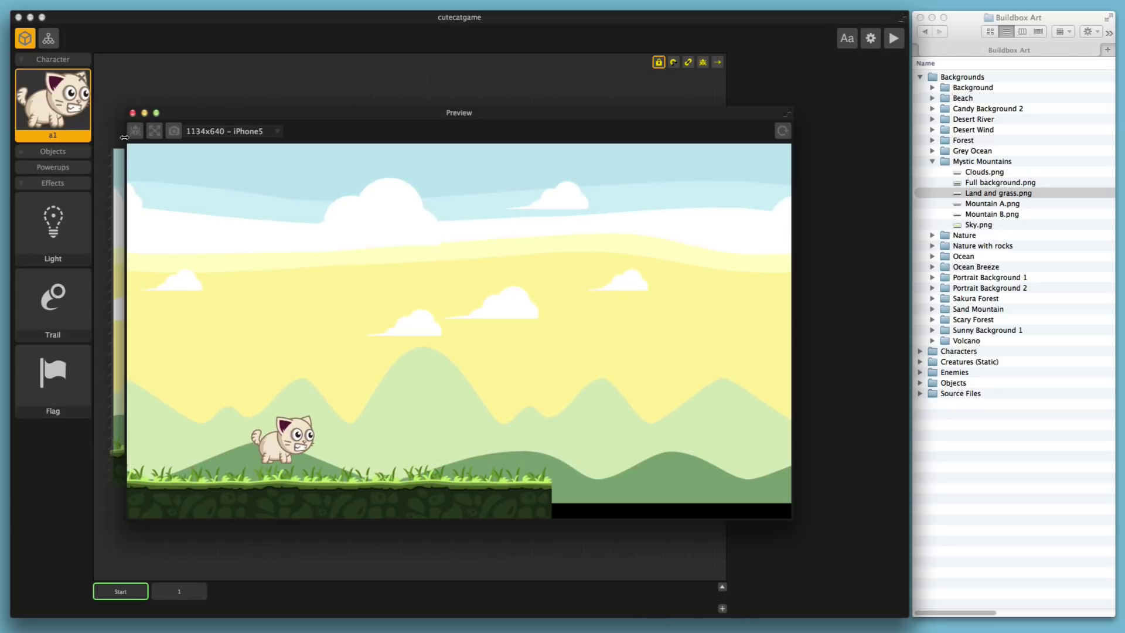
click(133, 113)
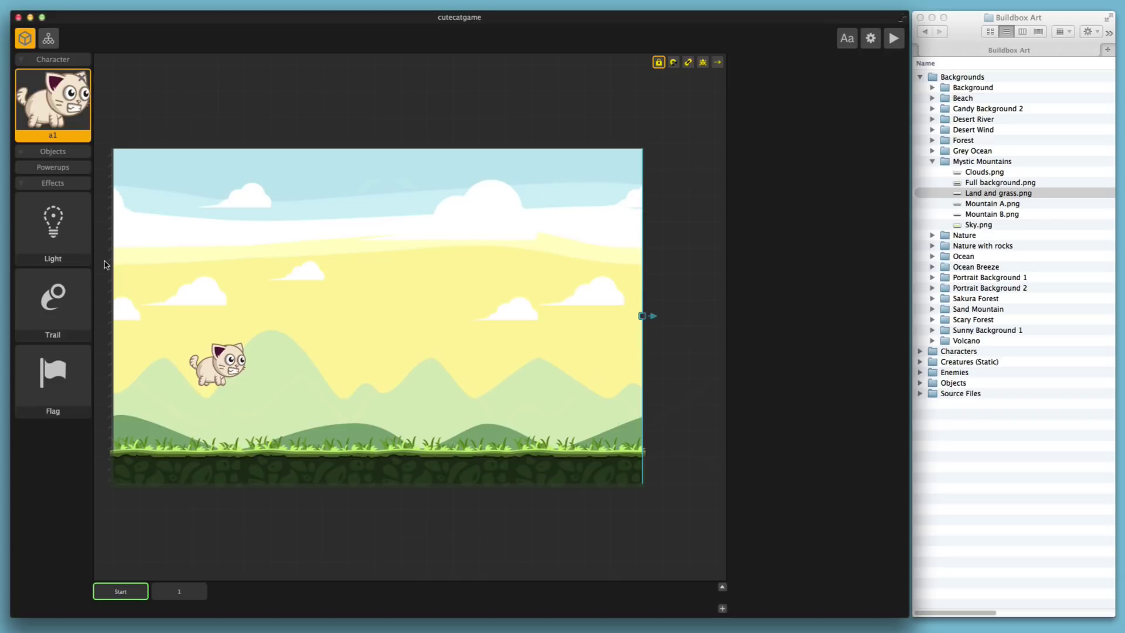
- Open the collision shape of the Land and grass object for editing and move the Shape Editor over the scene
click(19, 153)
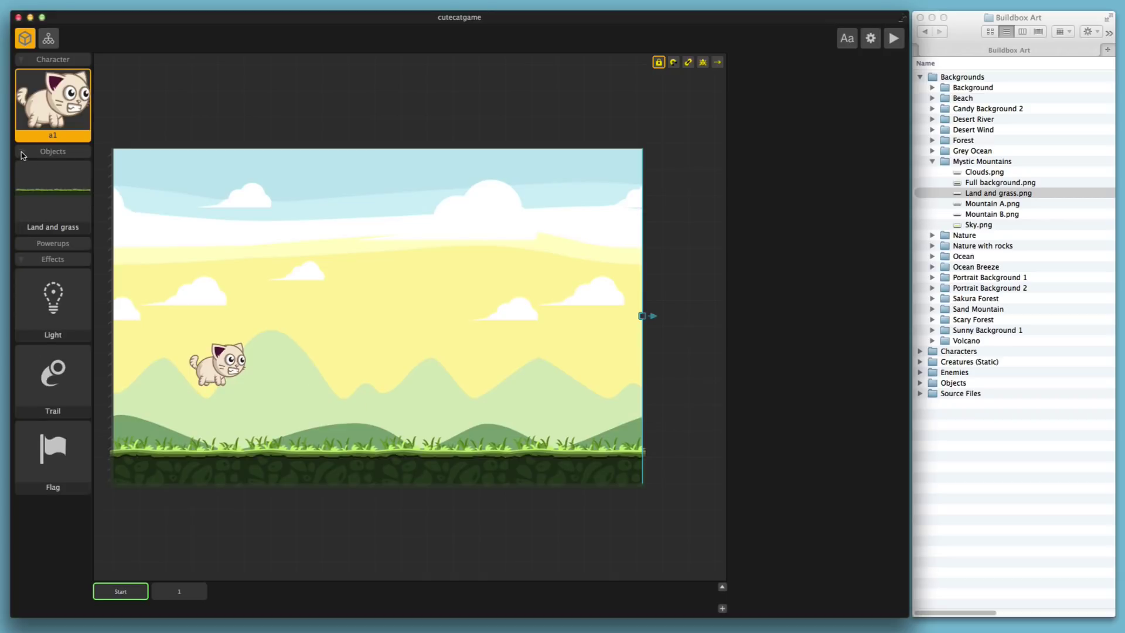
click(42, 191)
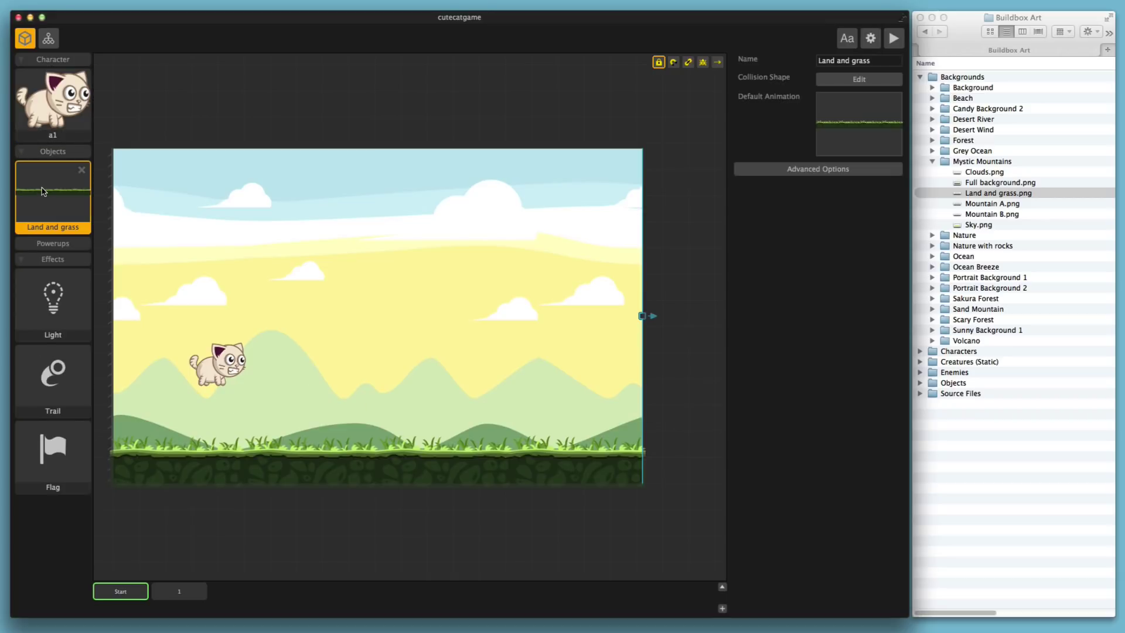
click(835, 80)
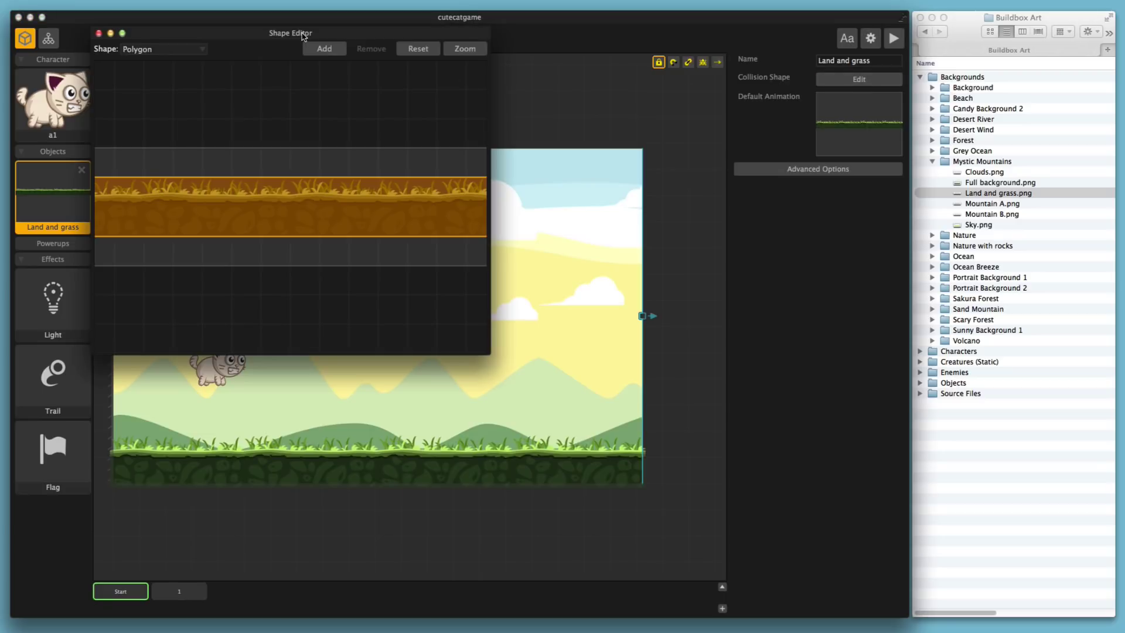
drag(325, 39, 465, 185)
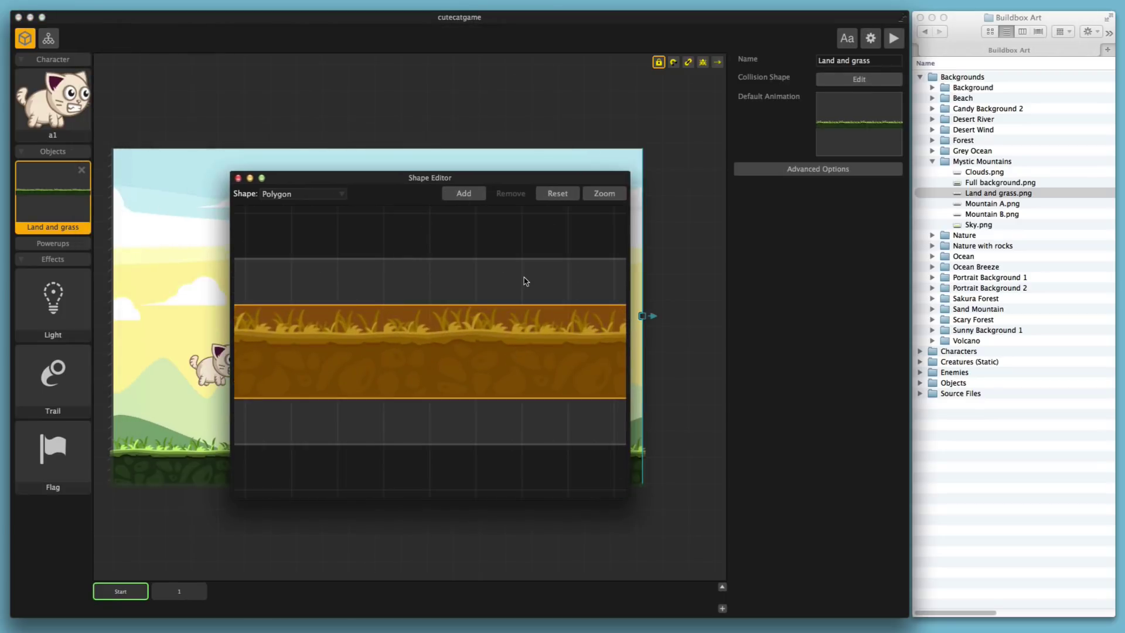
- Lower the collision polygon's upper right corner to the soil line beneath the grass blades
drag(551, 298, 492, 284)
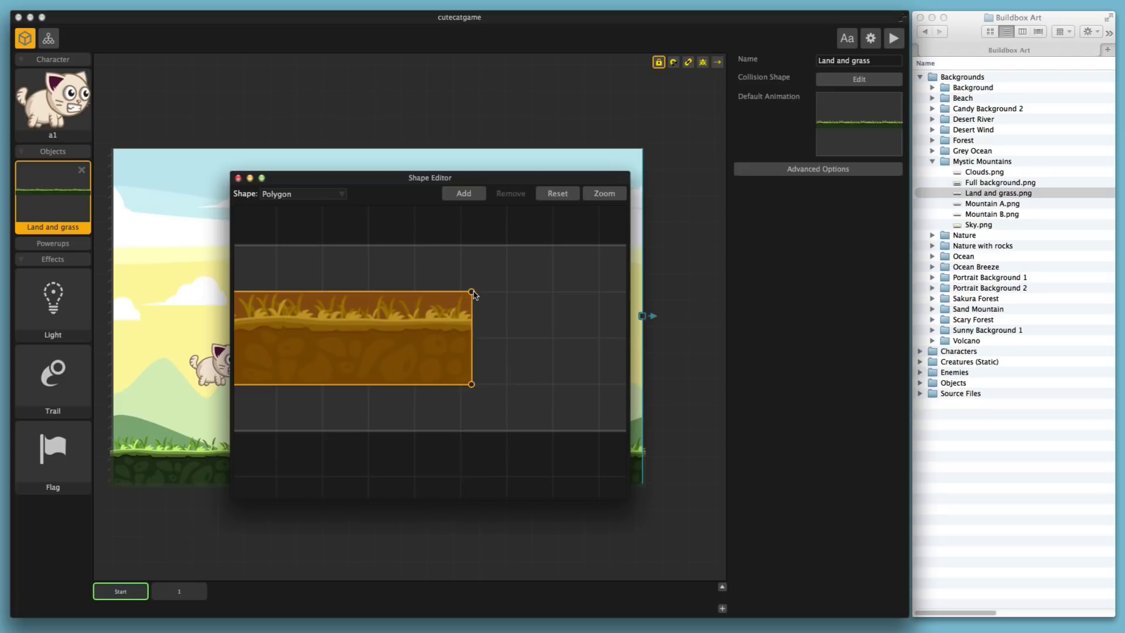
scroll(473, 293, up, 2)
drag(483, 277, 484, 317)
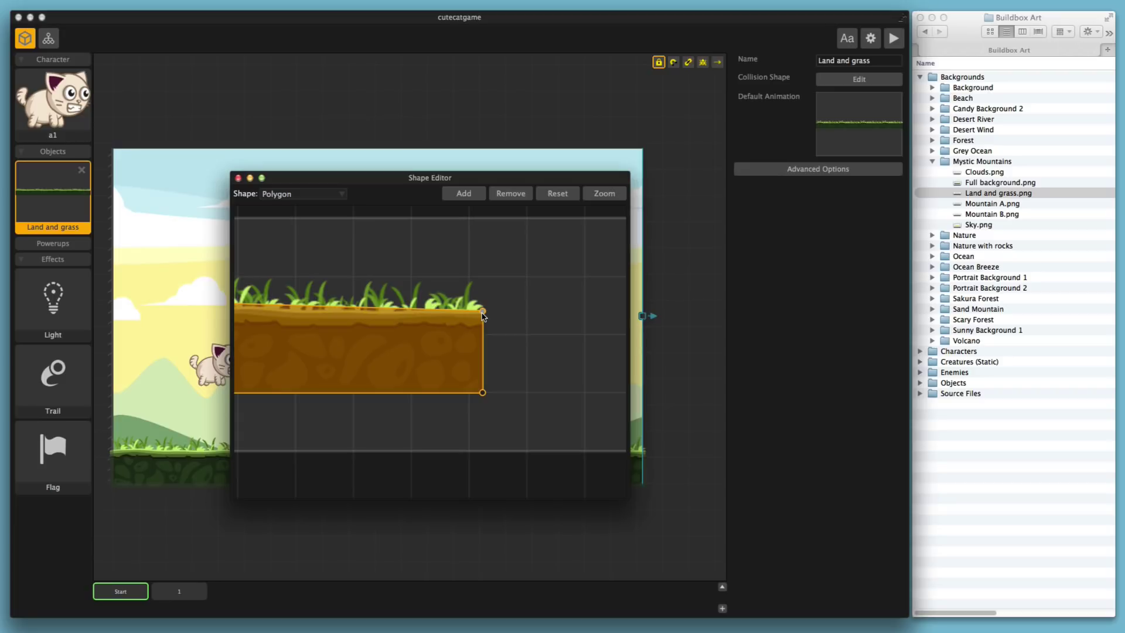
- Lower the collision polygon's upper left corner to the soil line so the grass blades lie outside the shape
scroll(372, 336, up, 3)
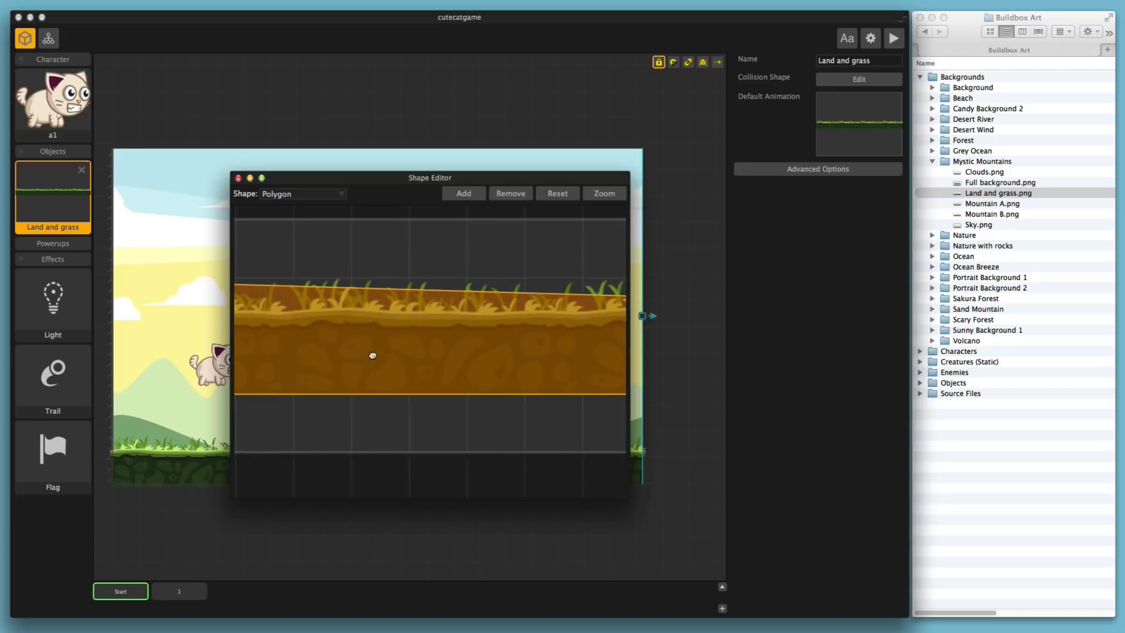
mouse_move(372, 355)
mouse_down()
mouse_move(335, 351)
mouse_move(359, 350)
mouse_up()
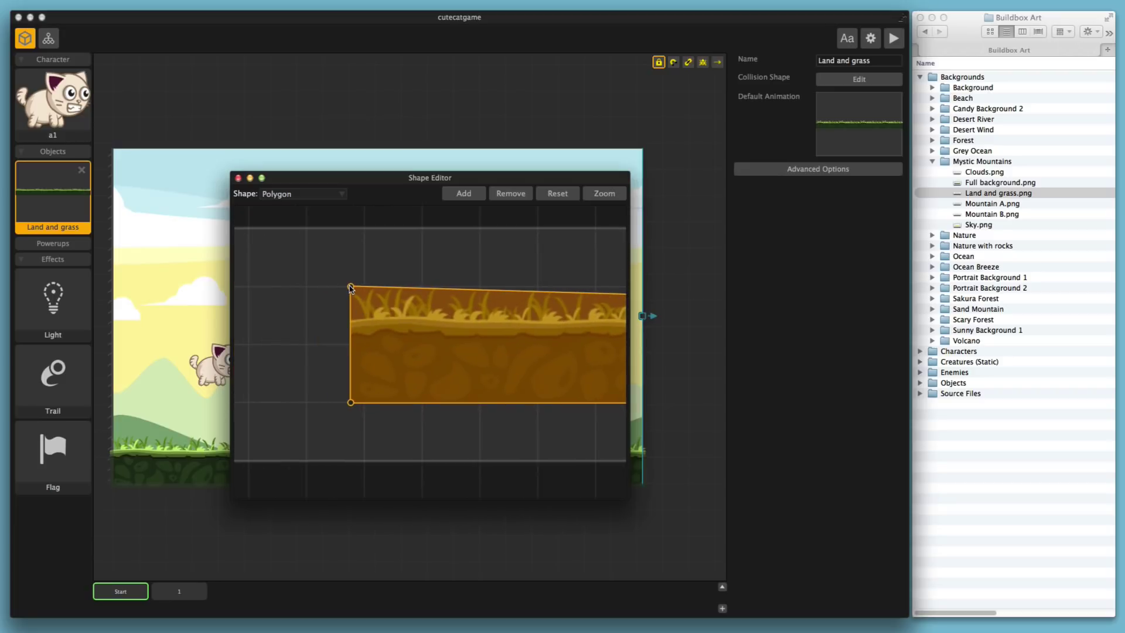
drag(350, 288, 351, 321)
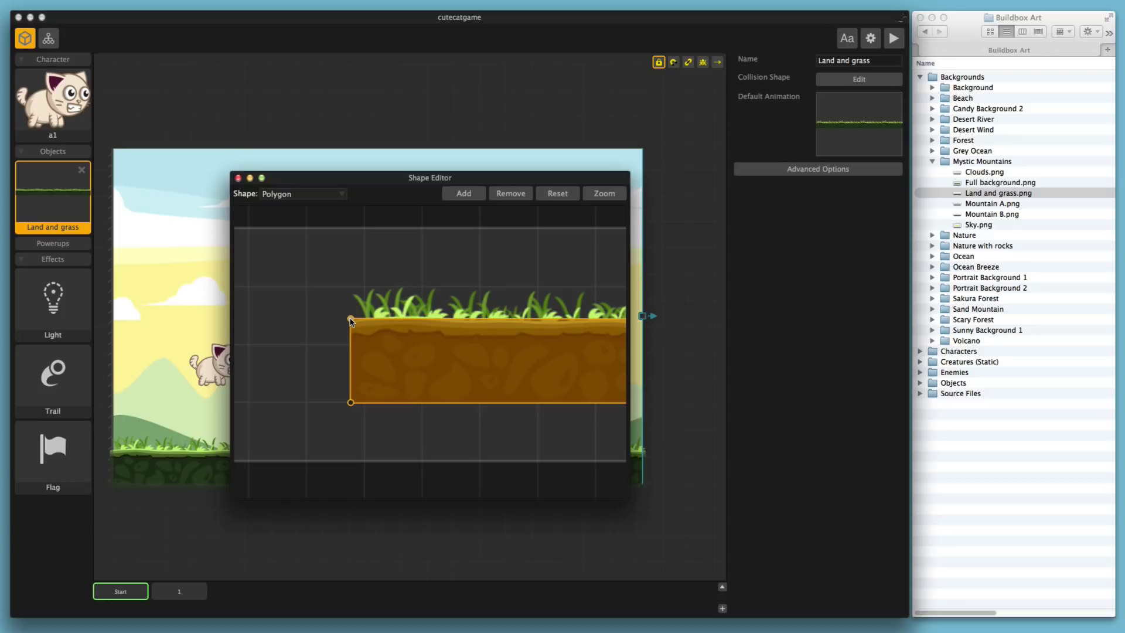
scroll(357, 320, up, 2)
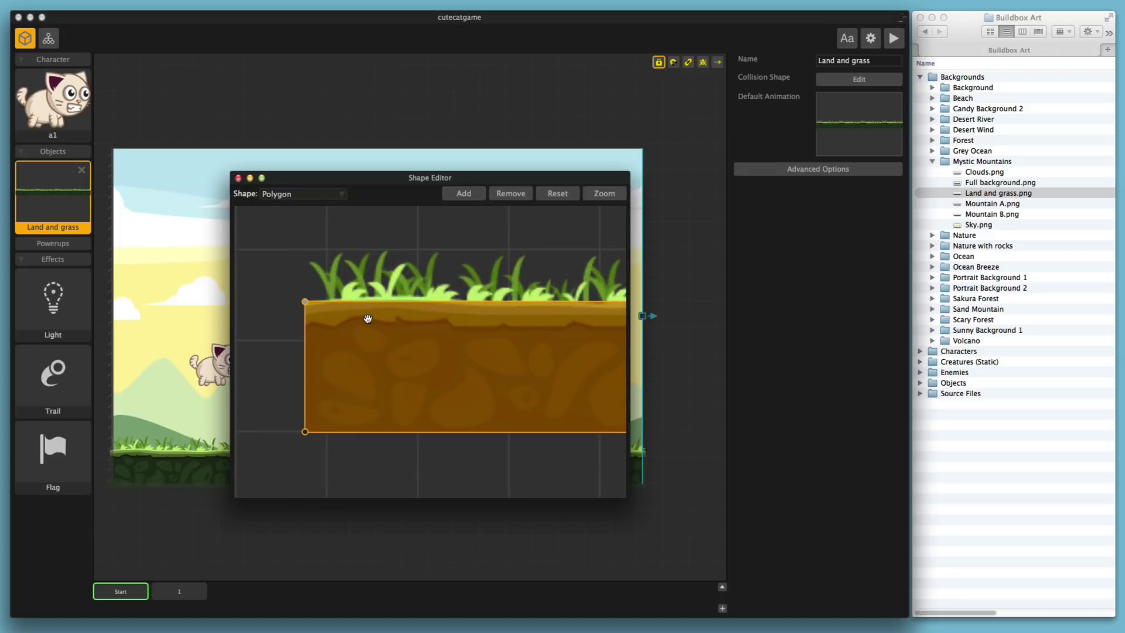
scroll(352, 311, up, 3)
scroll(343, 281, down, 5)
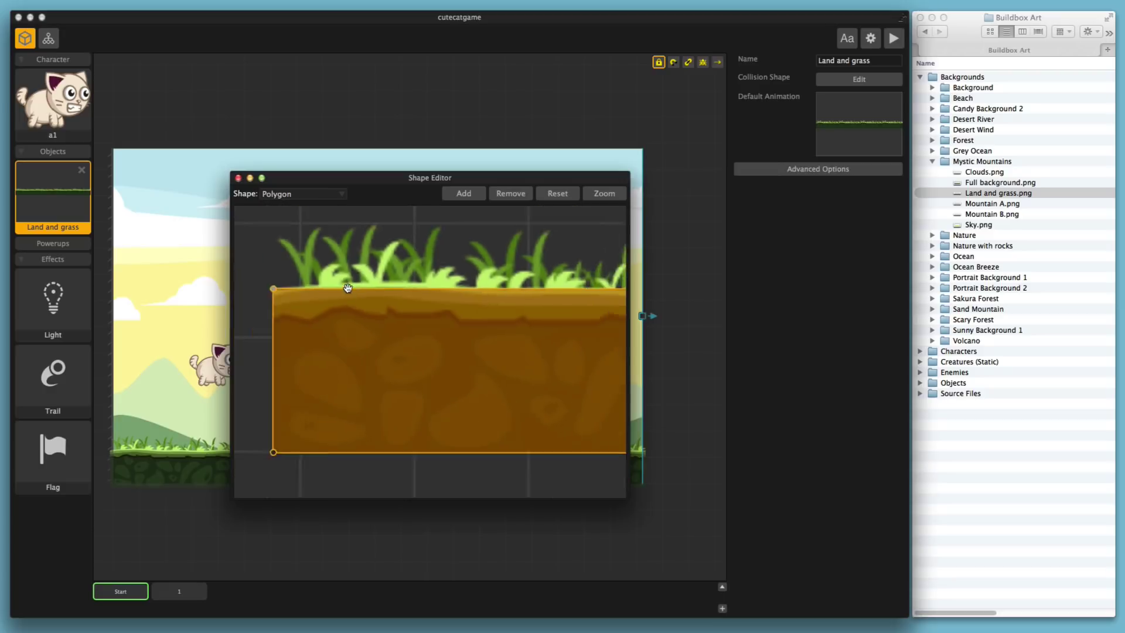
- Examine the collision polygon's upper right corner against the soil line at close range
scroll(388, 304, down, 2)
click(485, 314)
drag(486, 314, 392, 297)
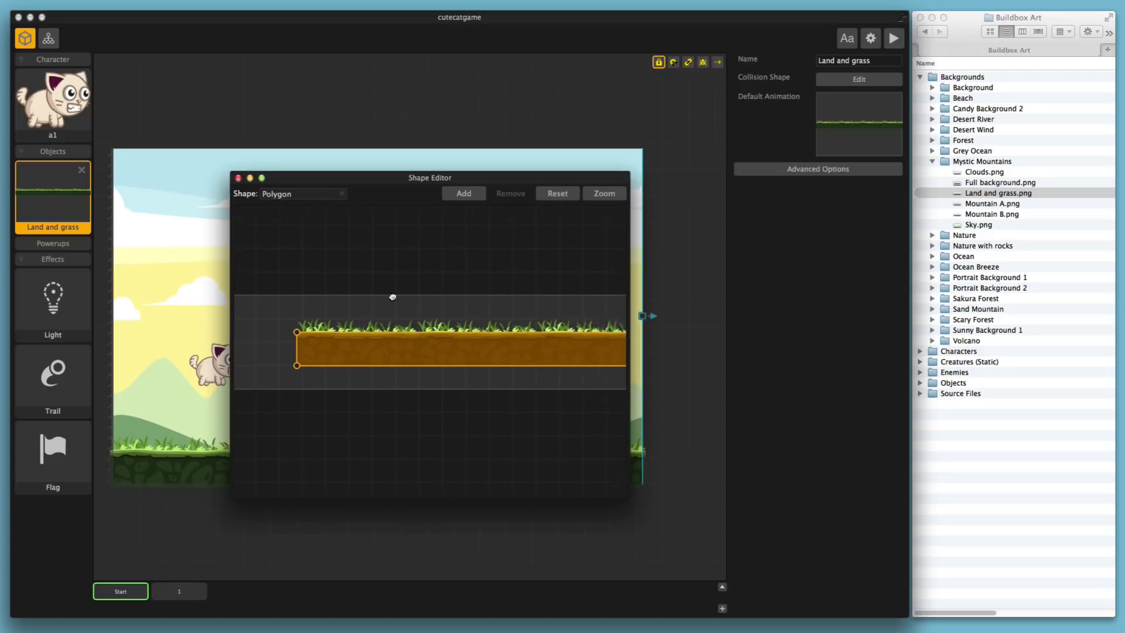
scroll(573, 300, up, 1)
scroll(573, 299, up, 3)
scroll(591, 309, down, 2)
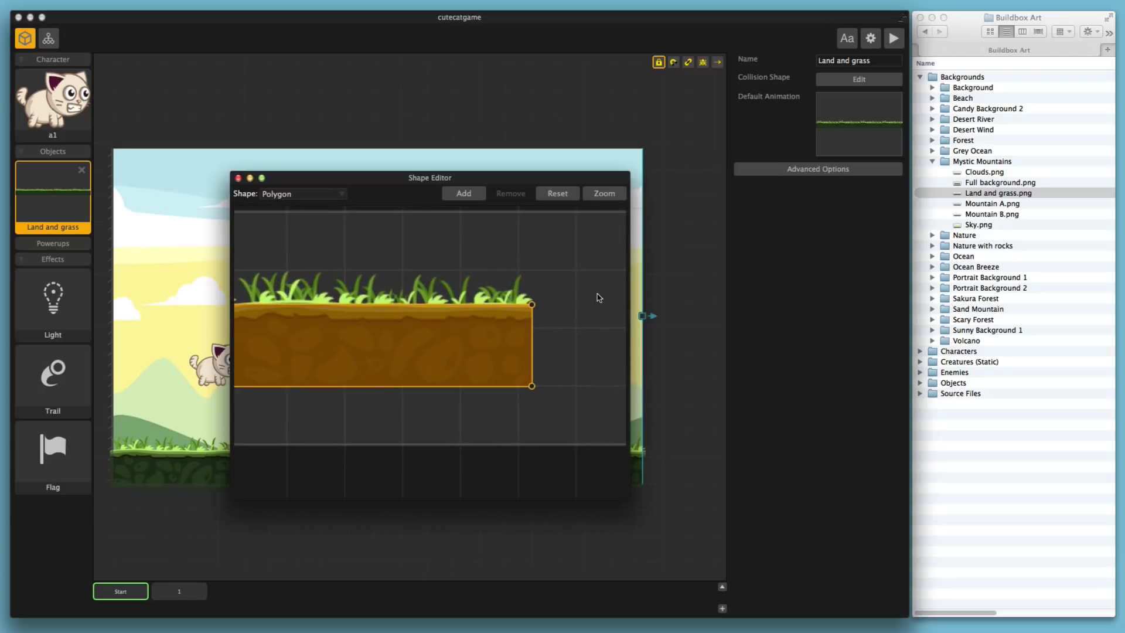
scroll(598, 296, up, 4)
scroll(589, 294, down, 2)
click(550, 264)
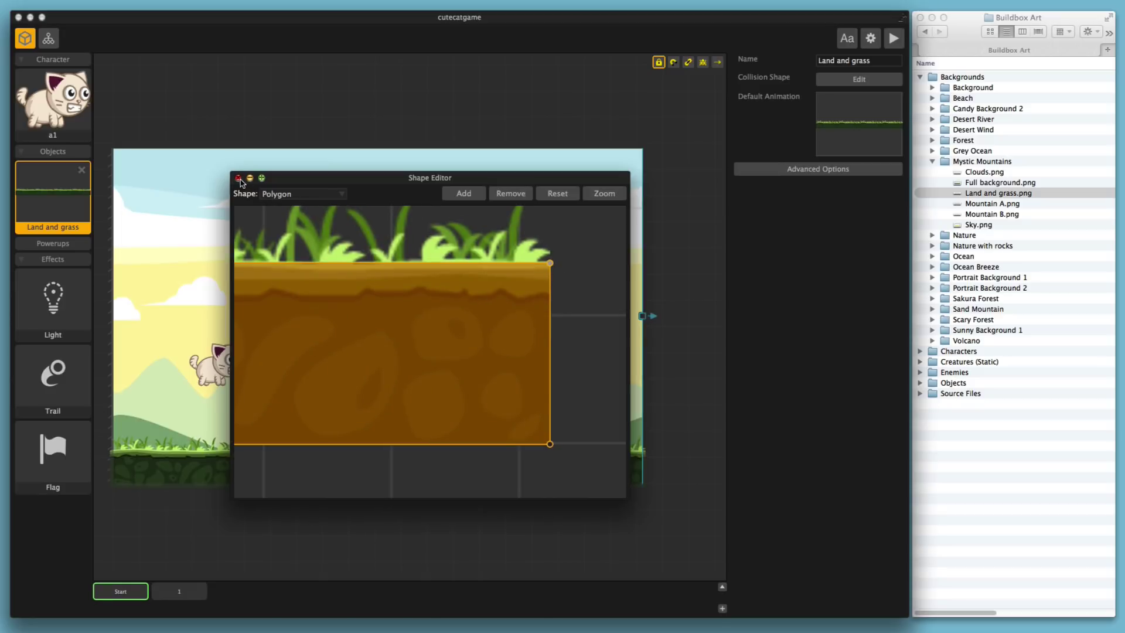
- Close the Shape Editor, run the game preview to check how the cat stands on the ground, and close the preview
click(238, 177)
click(892, 40)
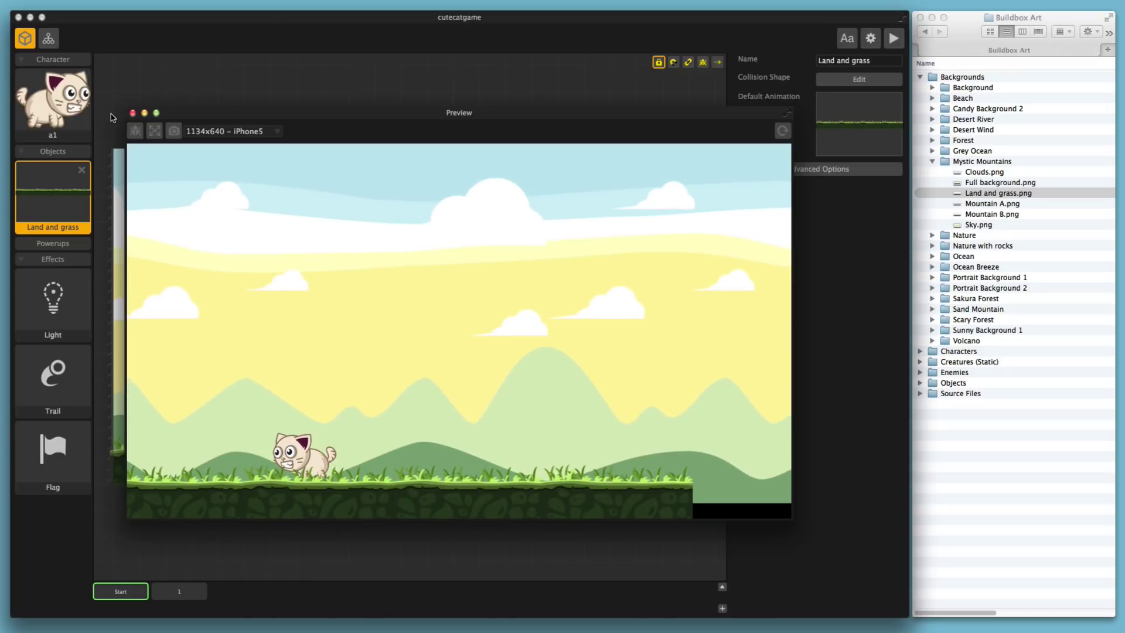
click(134, 113)
- Bring the cat to the front in the Start scene and check the layering in a game preview
click(222, 370)
right_click(221, 369)
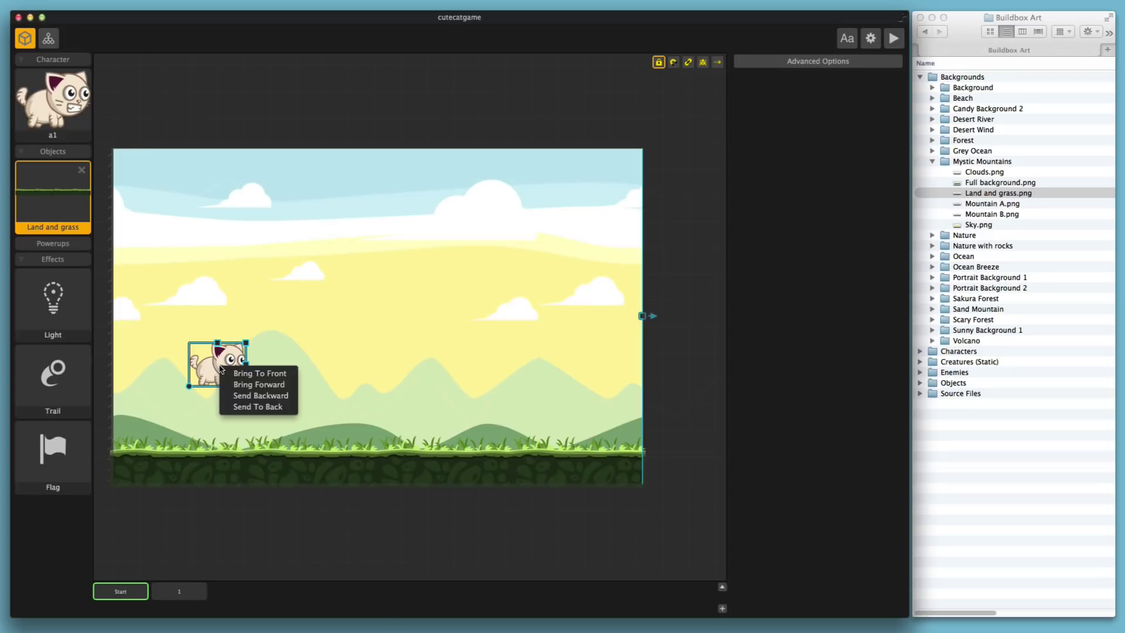
click(230, 373)
click(893, 39)
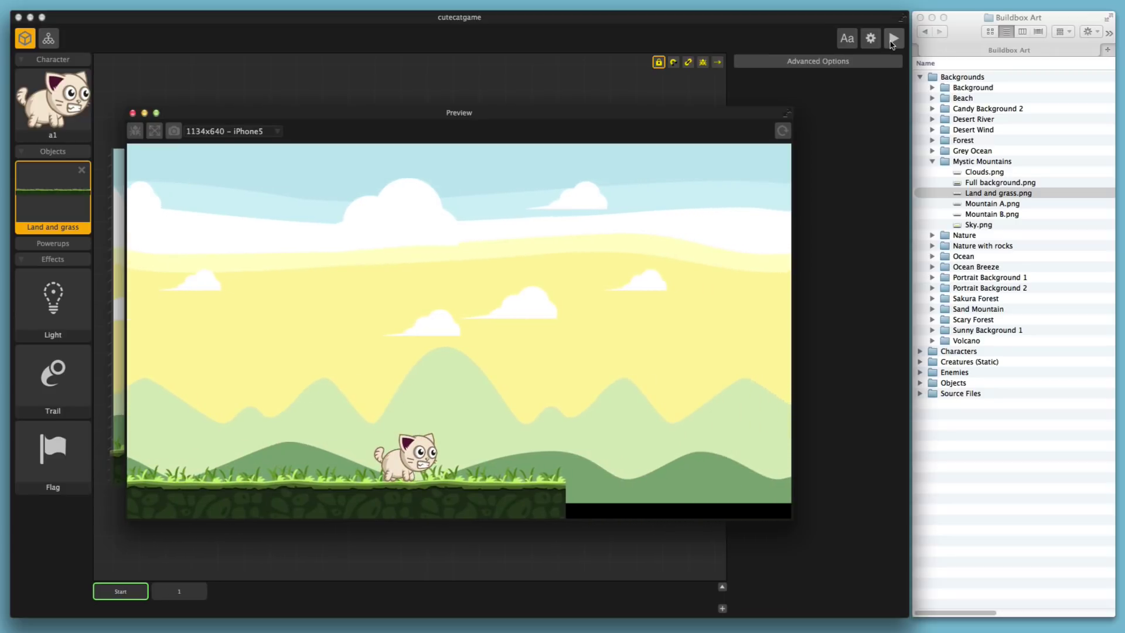
click(133, 113)
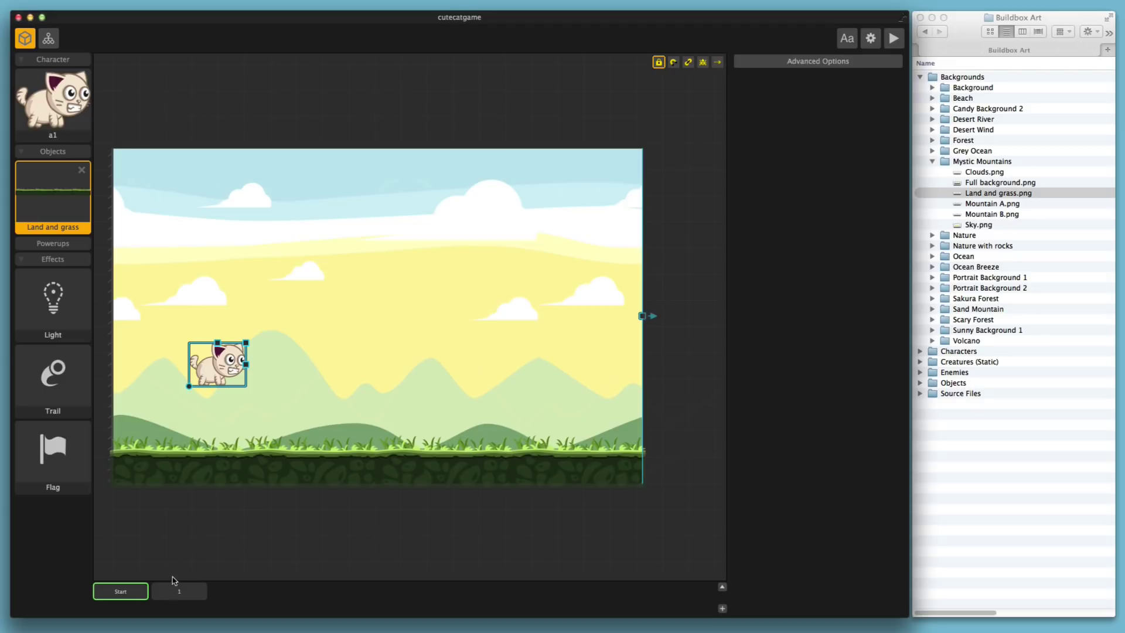
- Copy the grass platform from the Start scene and paste it at the same position in scene 1
click(218, 473)
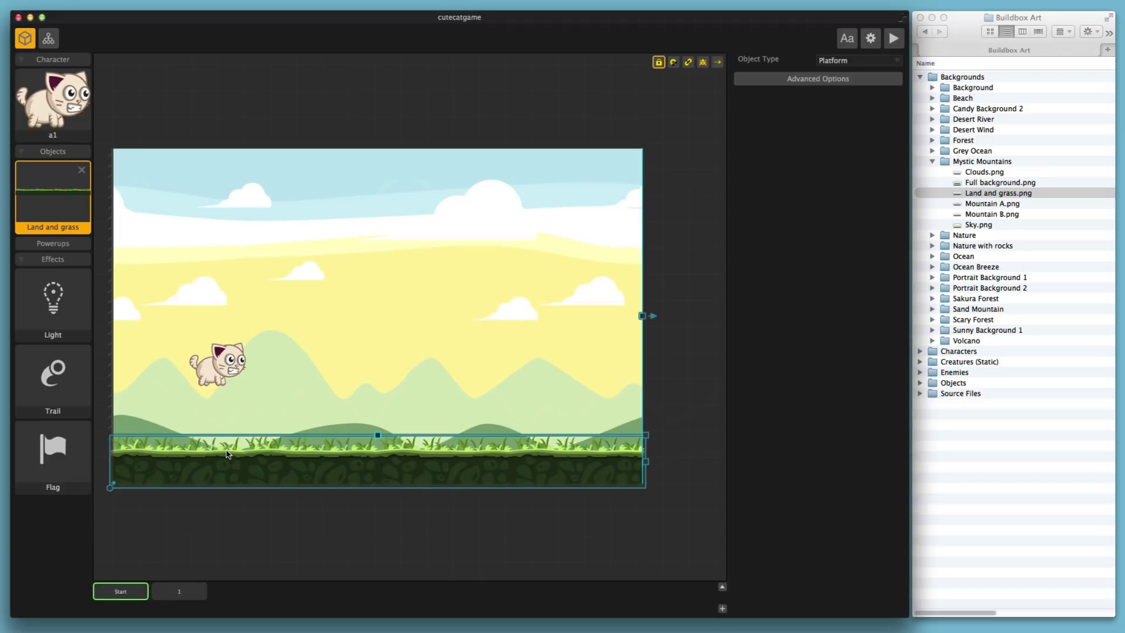
click(186, 594)
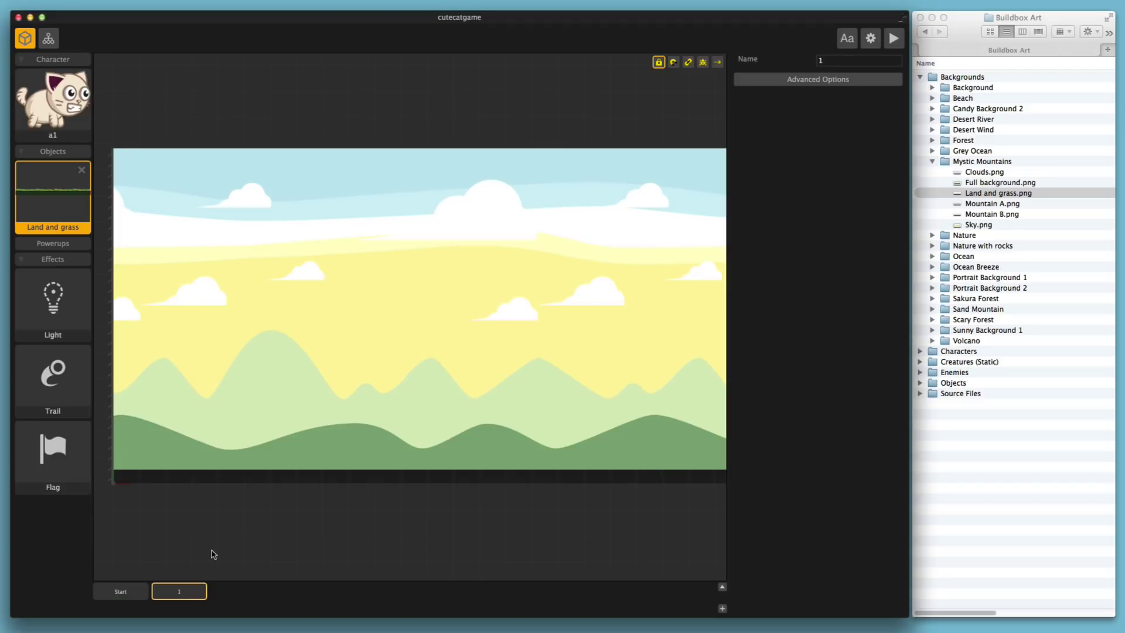
click(205, 510)
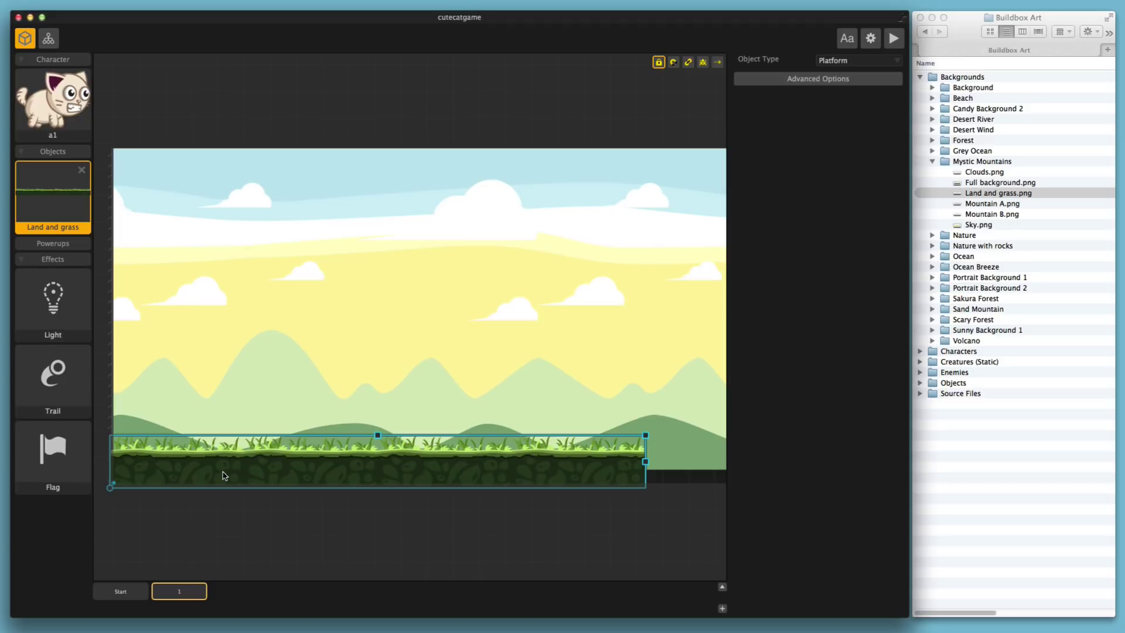
- Shorten scene 1 by moving its end marker to the right edge of the grass platform
scroll(234, 464, down, 3)
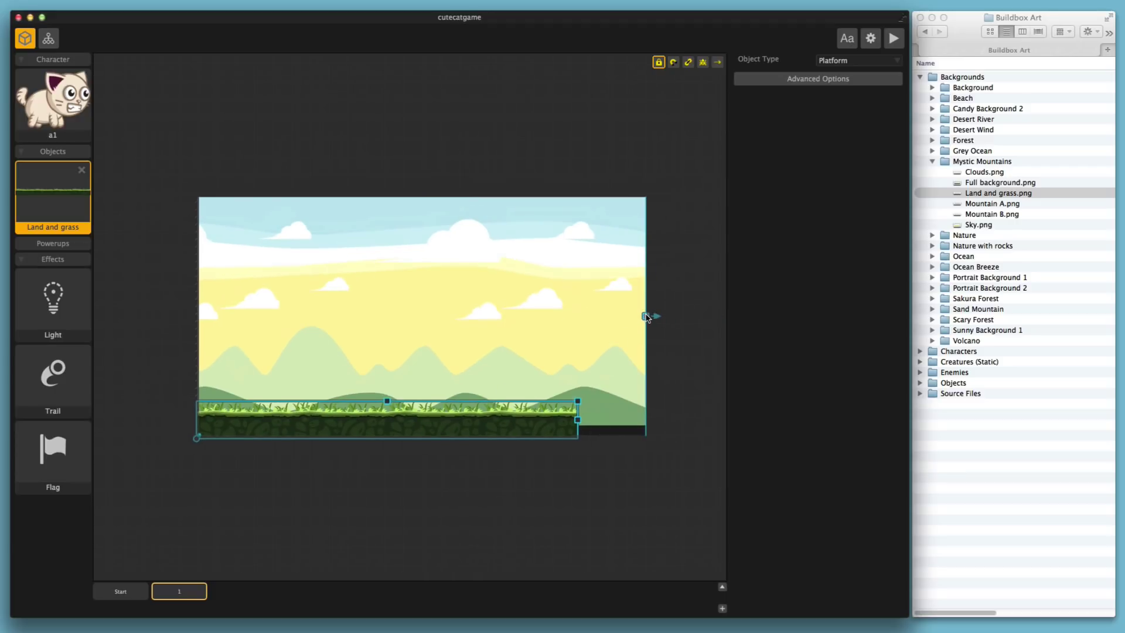
drag(646, 317, 576, 316)
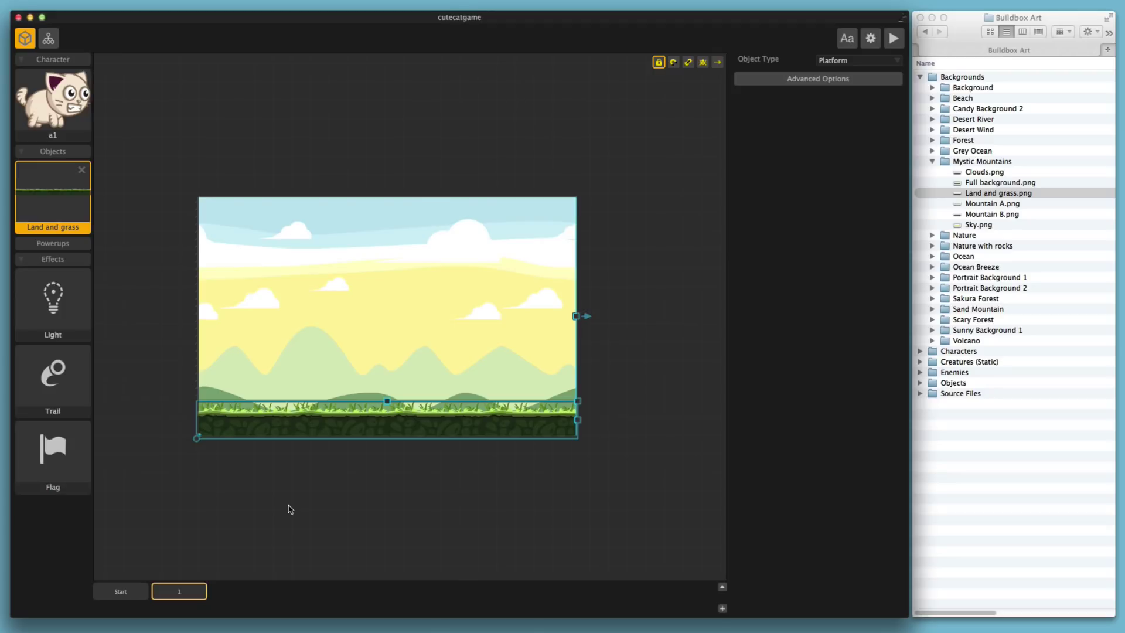
scroll(285, 510, up, 3)
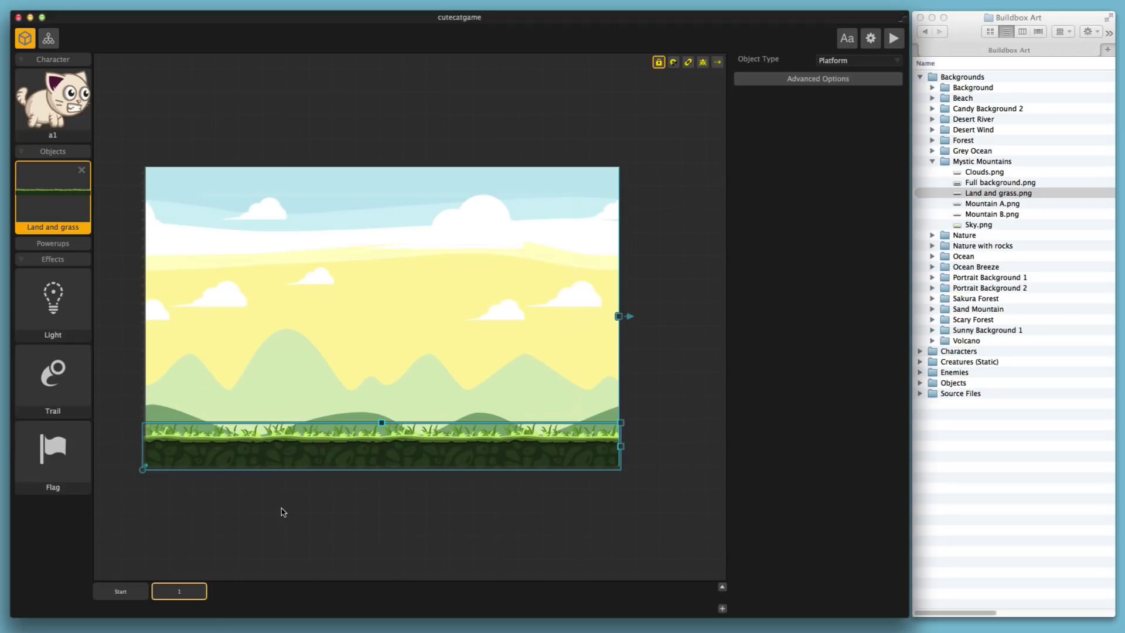
- Move the cat in the Start scene down and slightly left so it stands on the grass platform
click(122, 592)
drag(245, 357, 209, 403)
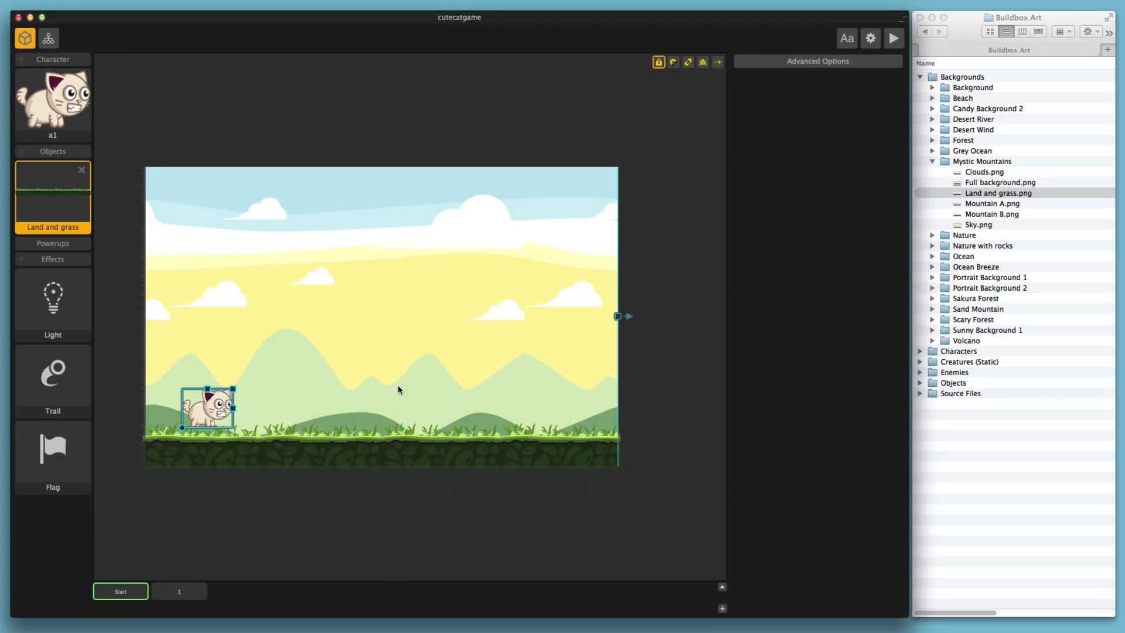
- Switch to the Buildbox Art folder in Finder and expand Objects and its MoreBlocks subfolder
click(973, 443)
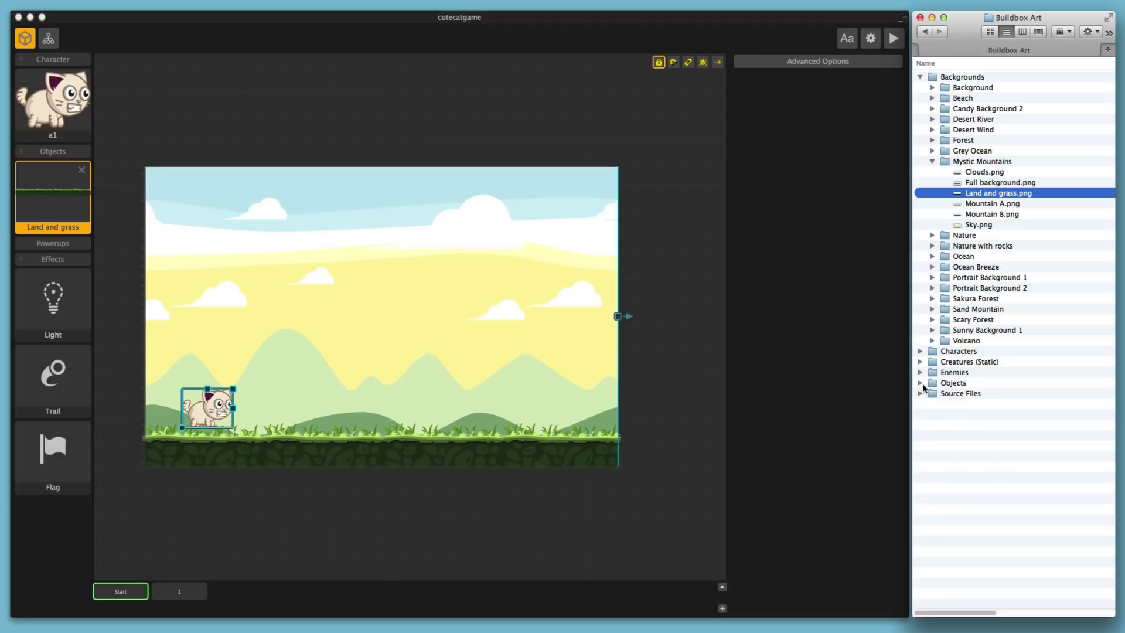
click(921, 383)
scroll(953, 448, down, 3)
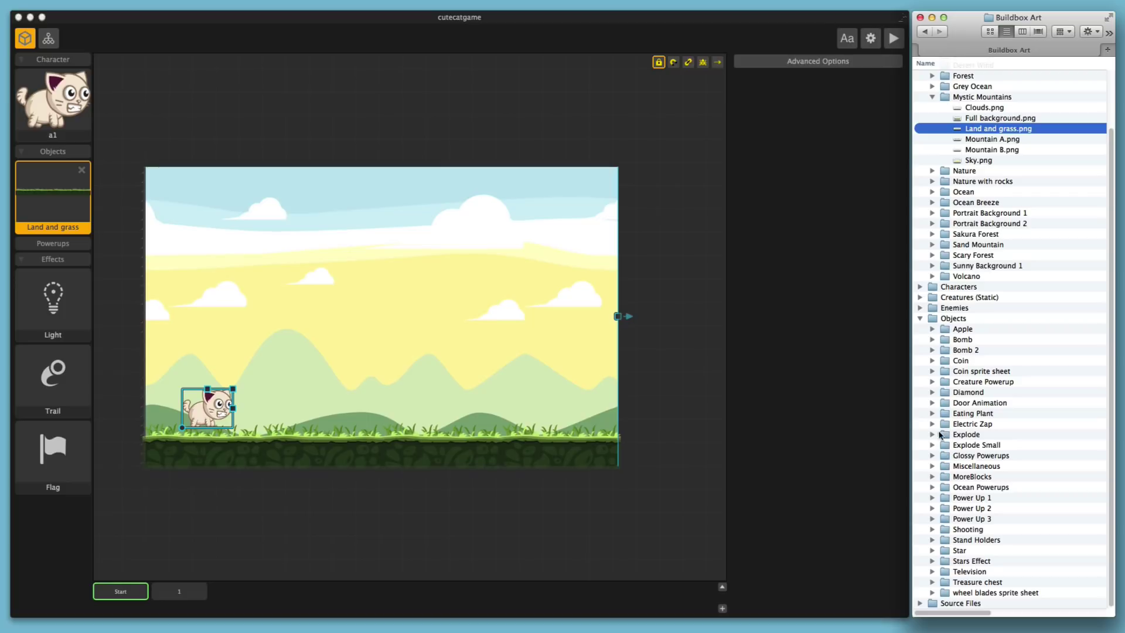
click(933, 477)
scroll(938, 478, down, 5)
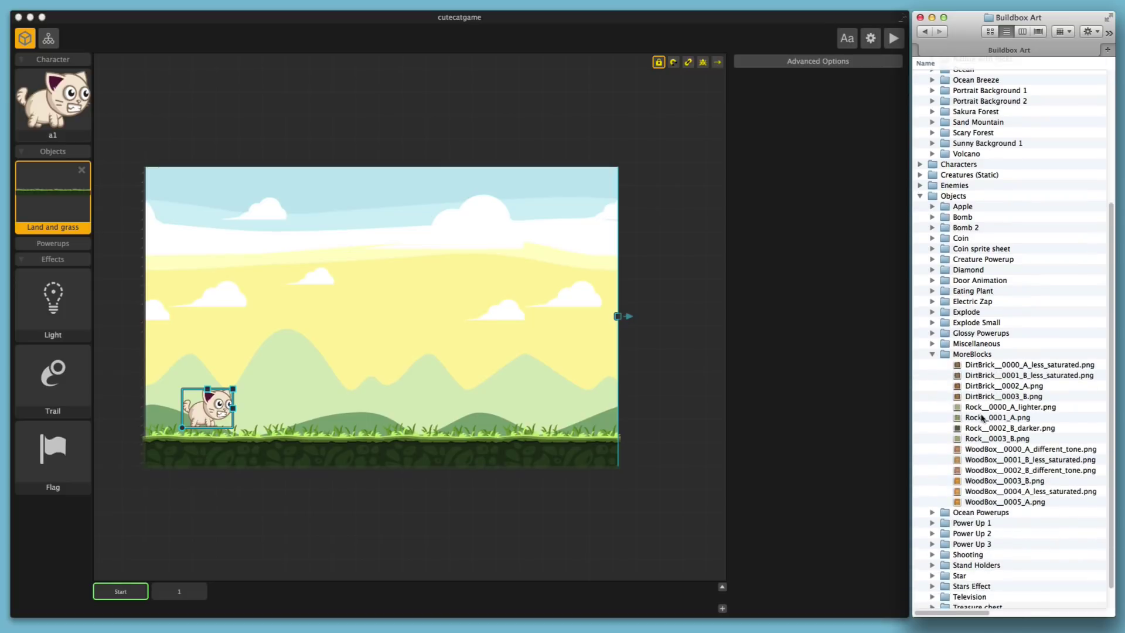
- Preview the DirtBrick, Rock and WoodBox images in the MoreBlocks folder to choose a block
click(982, 365)
key(space)
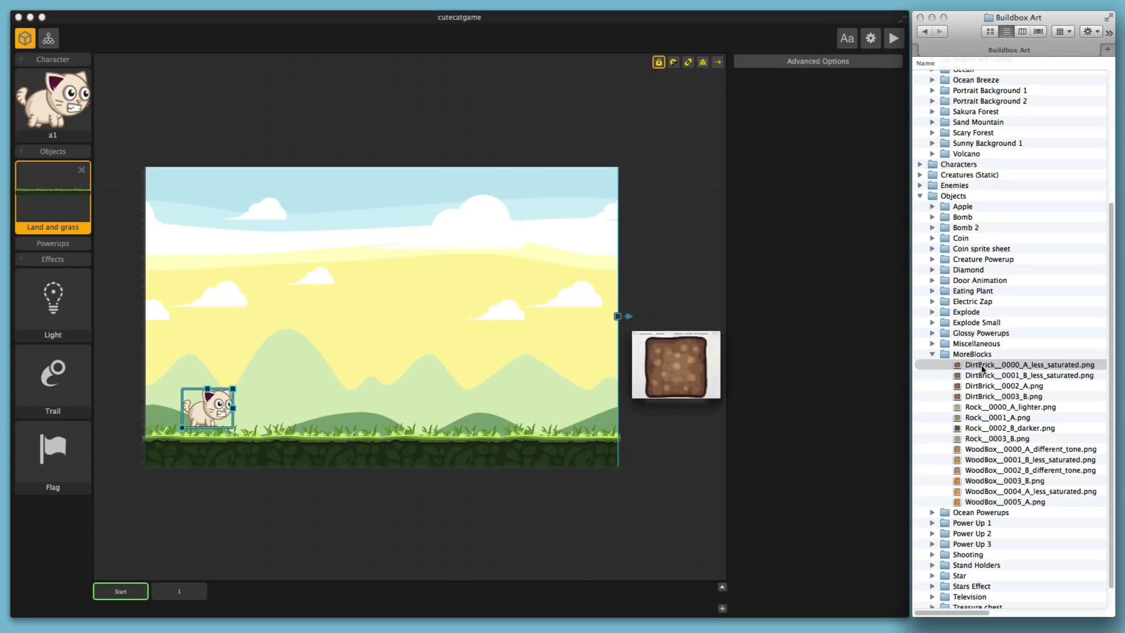
key(Down)
key(Down)
key(Down)
key(Down)
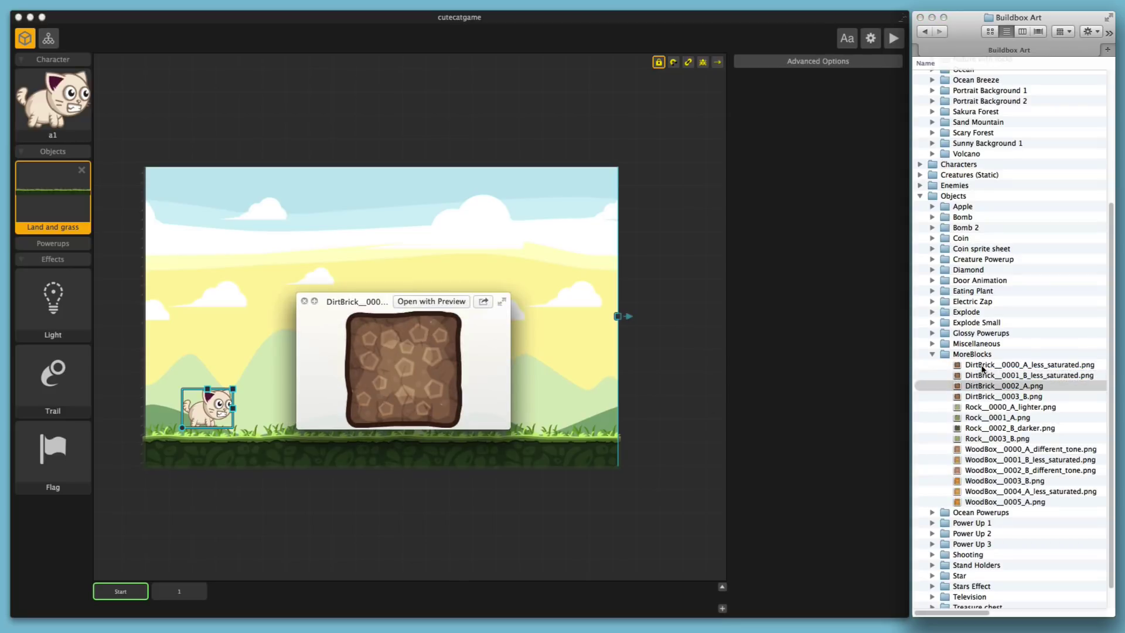
key(Down)
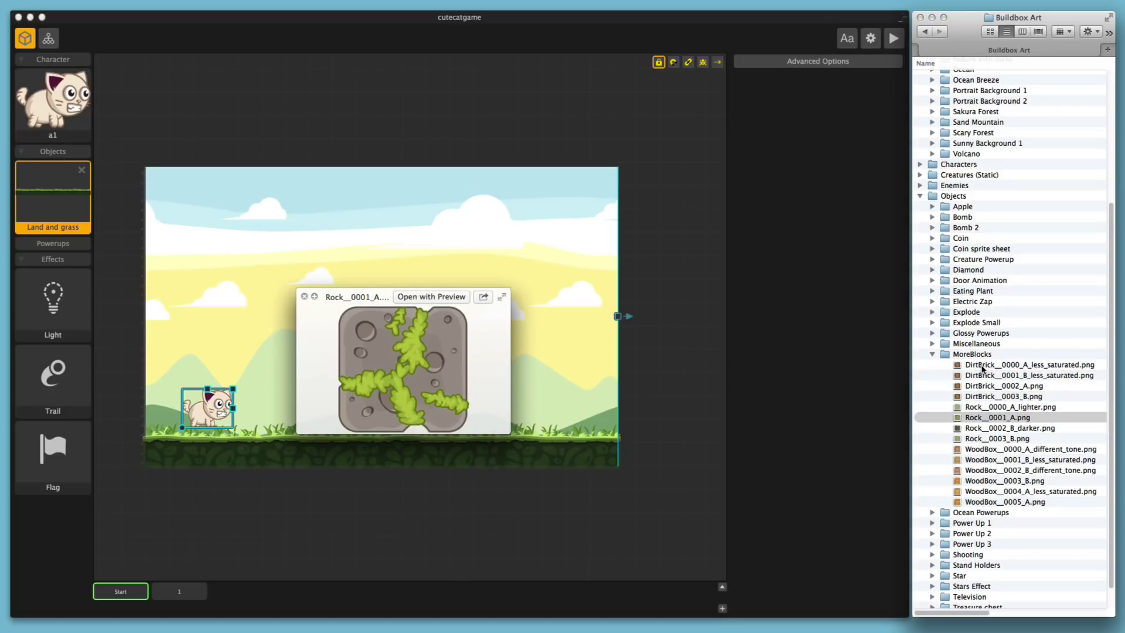
key(Up)
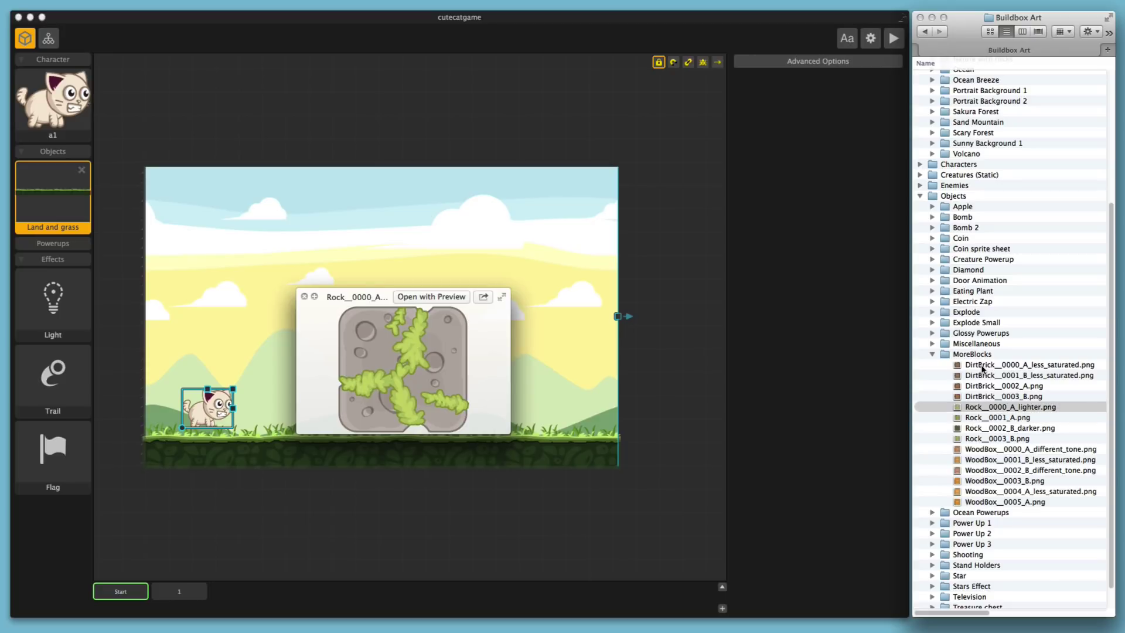
key(Down)
key(Down)
key(Down)
key(Down)
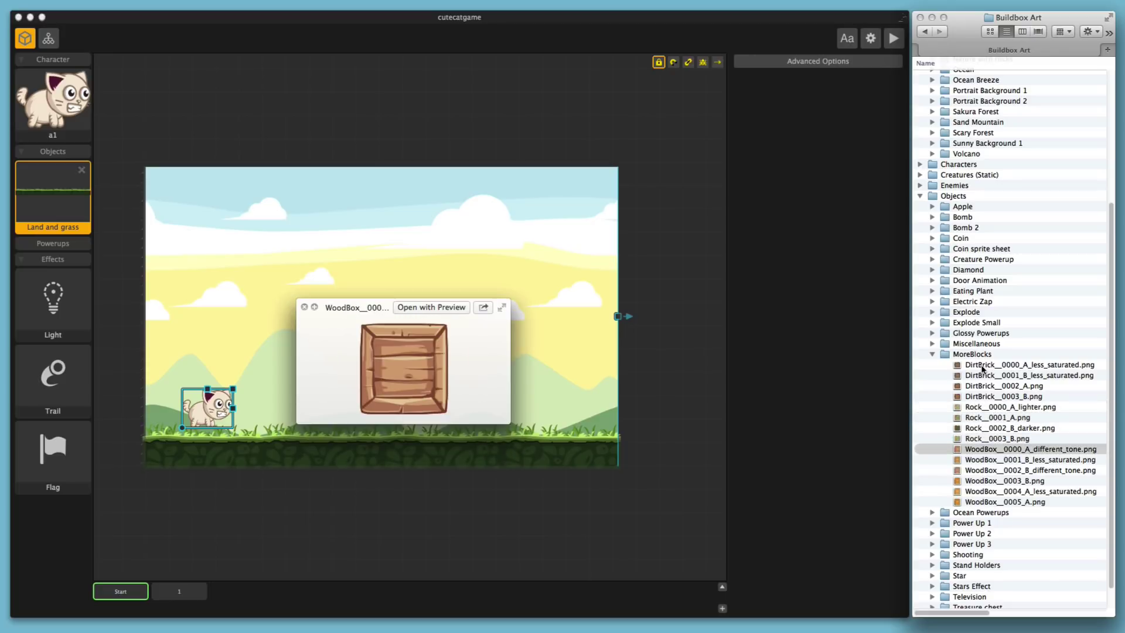
key(Down)
key(Down)
key(Down)
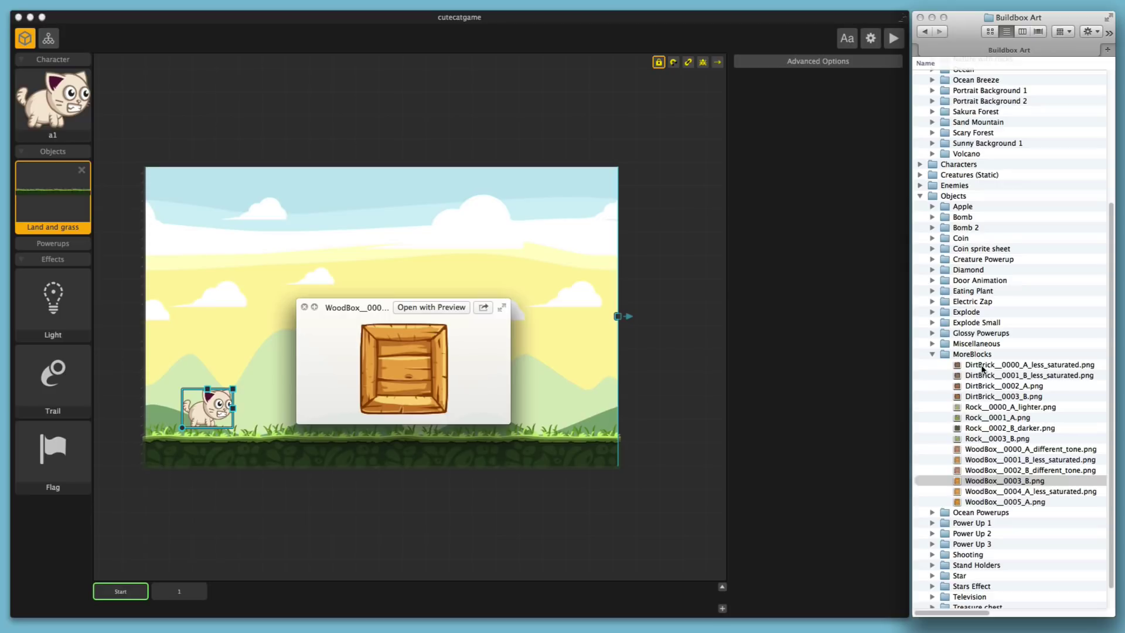
key(Up)
key(Up)
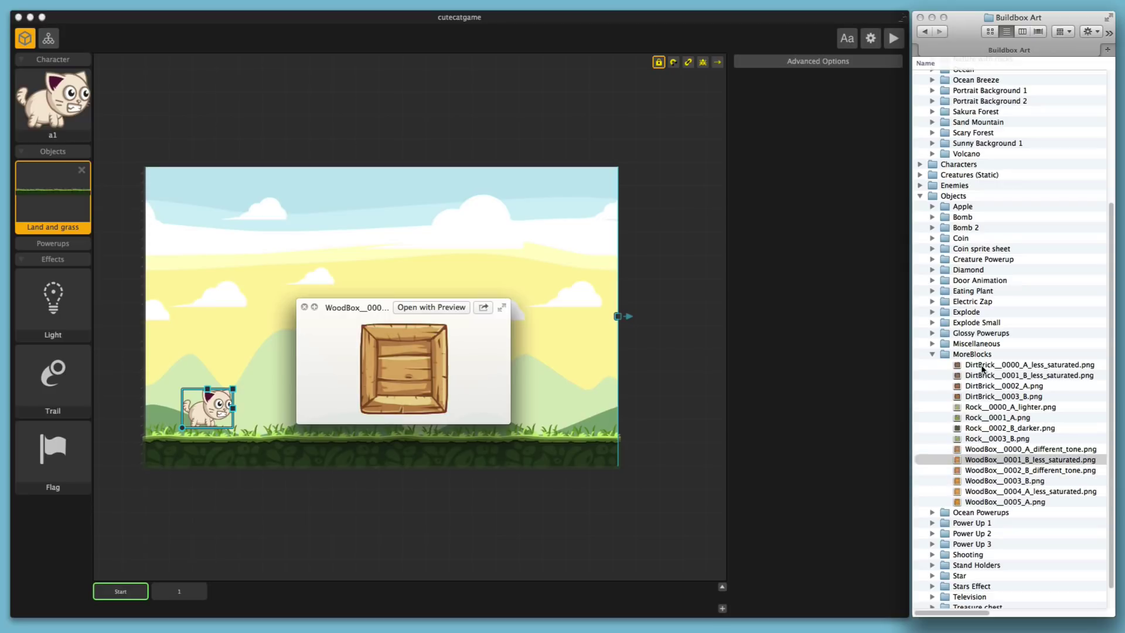
- Add WoodBox__0001_B_less_saturated.png to the Start scene as a platform object, shrink it to about 0.565 scale, and stand it on the grass
drag(1001, 462, 560, 252)
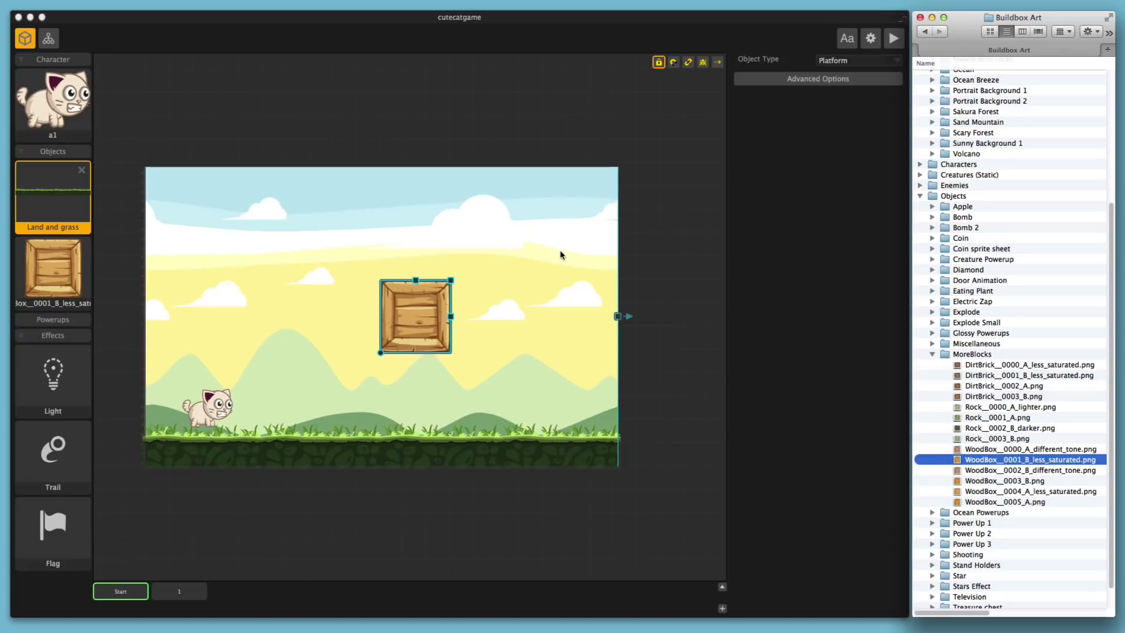
drag(452, 282, 344, 418)
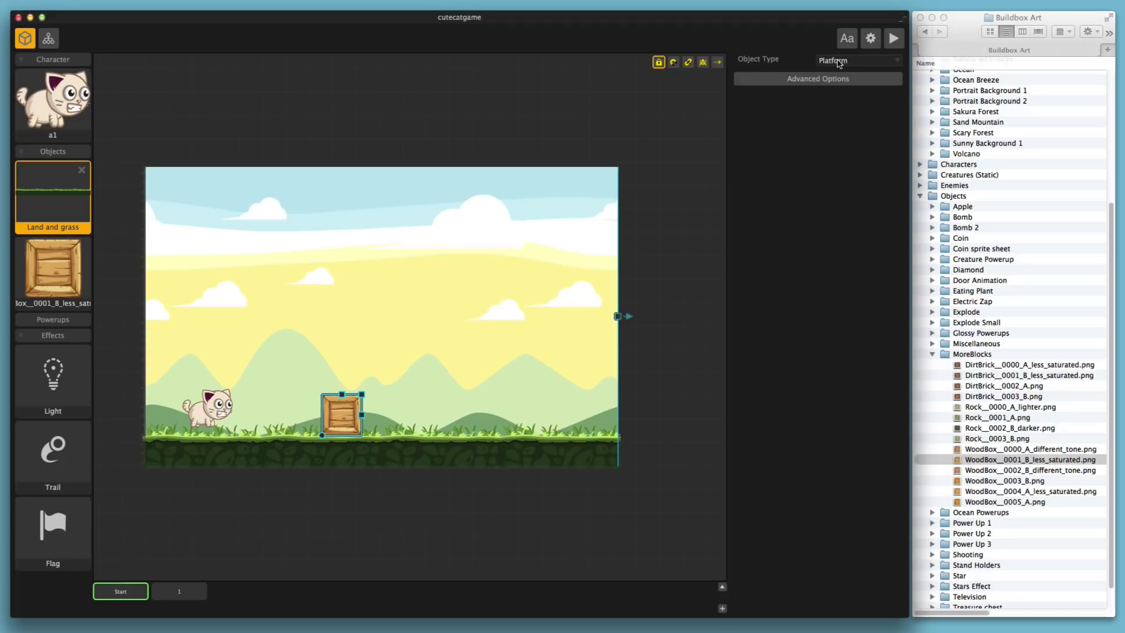
- Raise the wooden box well above the ground, leave its Movement Type at Fixed, and preview the game
drag(334, 408, 334, 312)
click(810, 80)
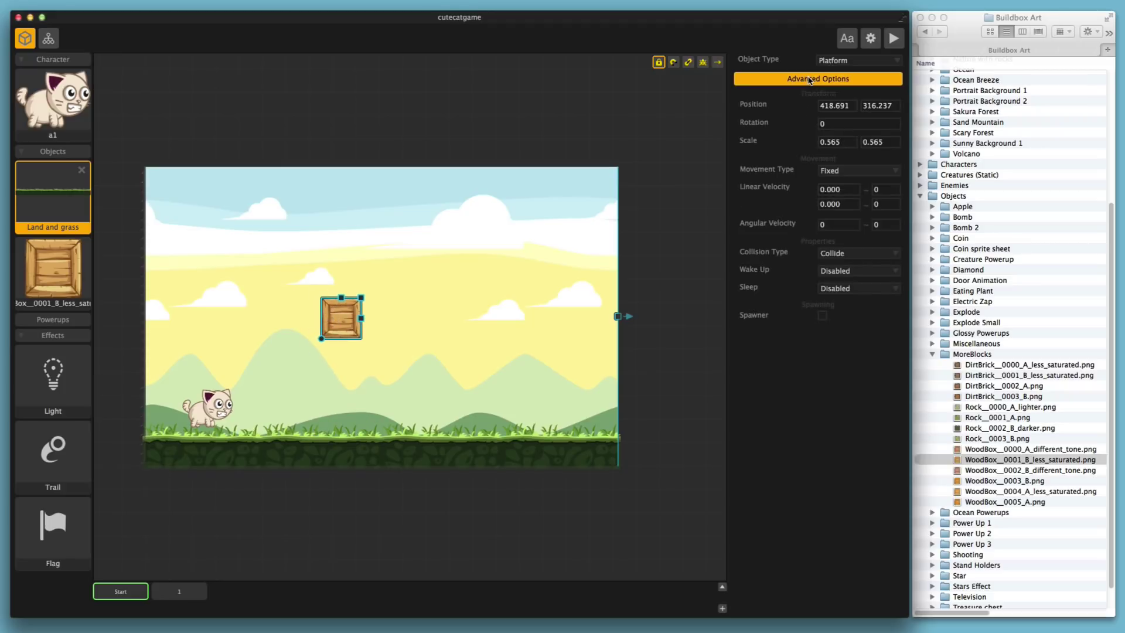
click(822, 170)
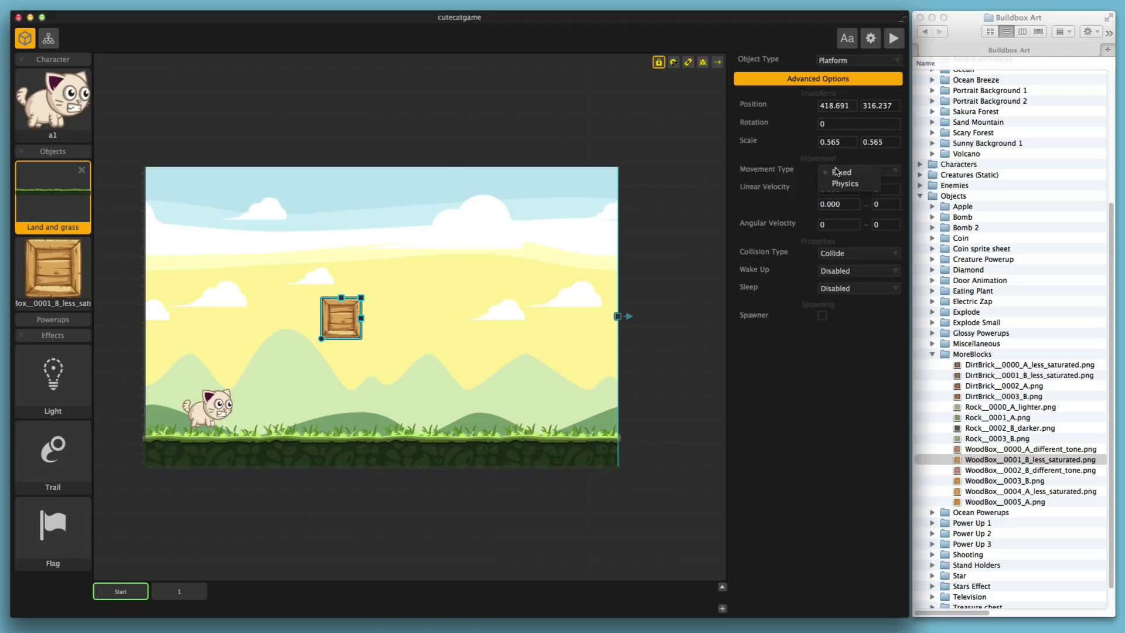
click(828, 171)
drag(361, 322, 368, 304)
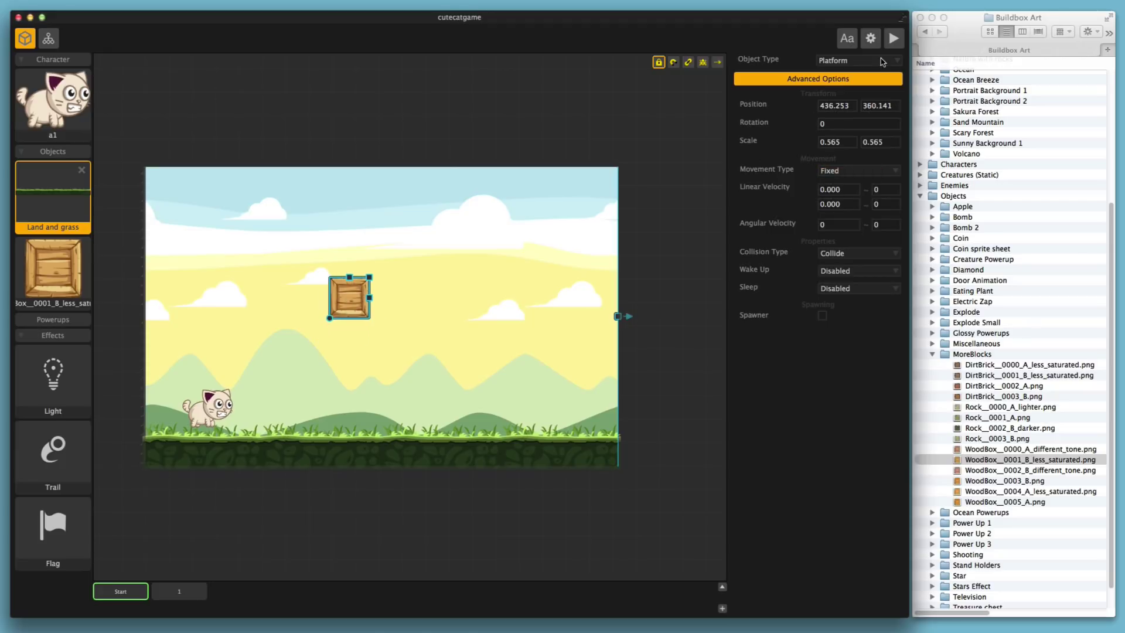
click(893, 39)
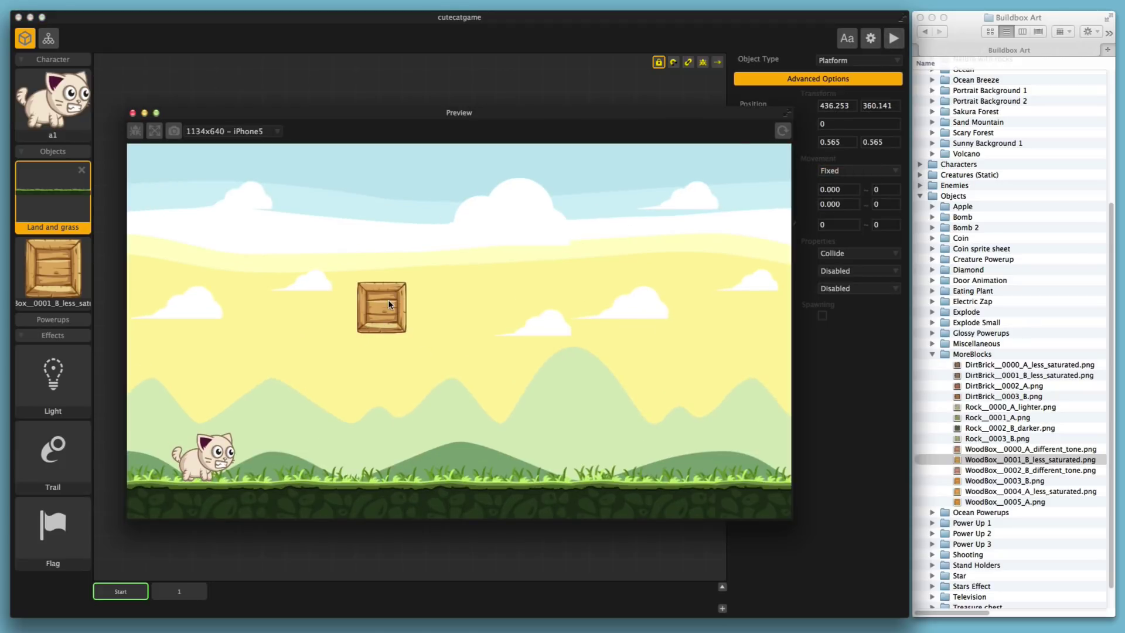
click(133, 113)
- Set the raised box's Movement Type to Physics and preview the game
click(852, 171)
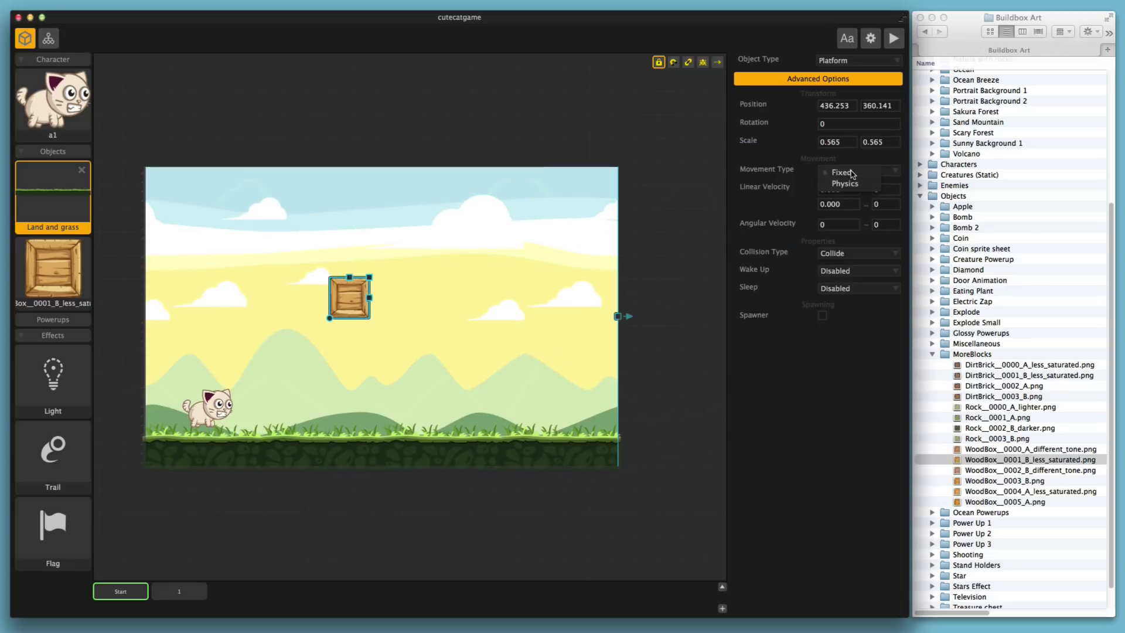
click(845, 184)
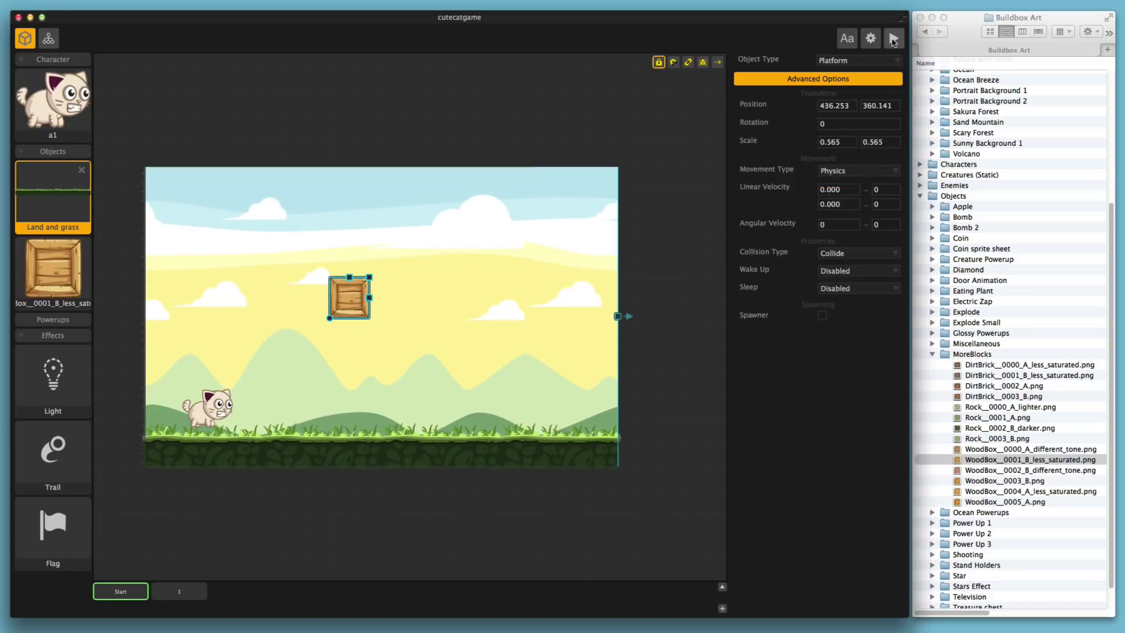
click(893, 39)
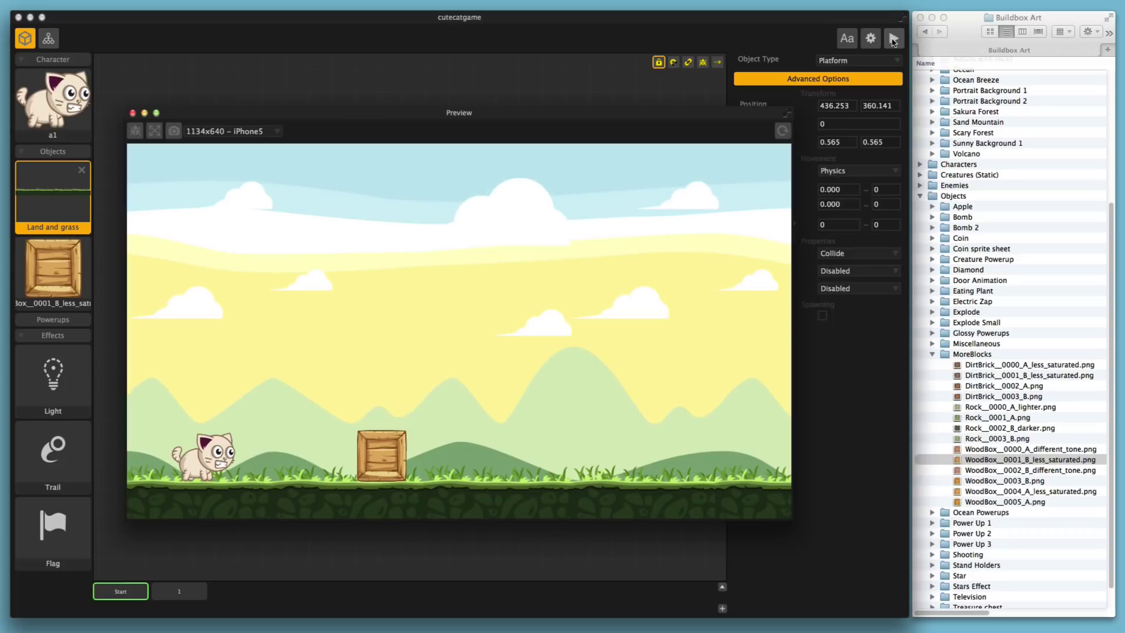
click(133, 113)
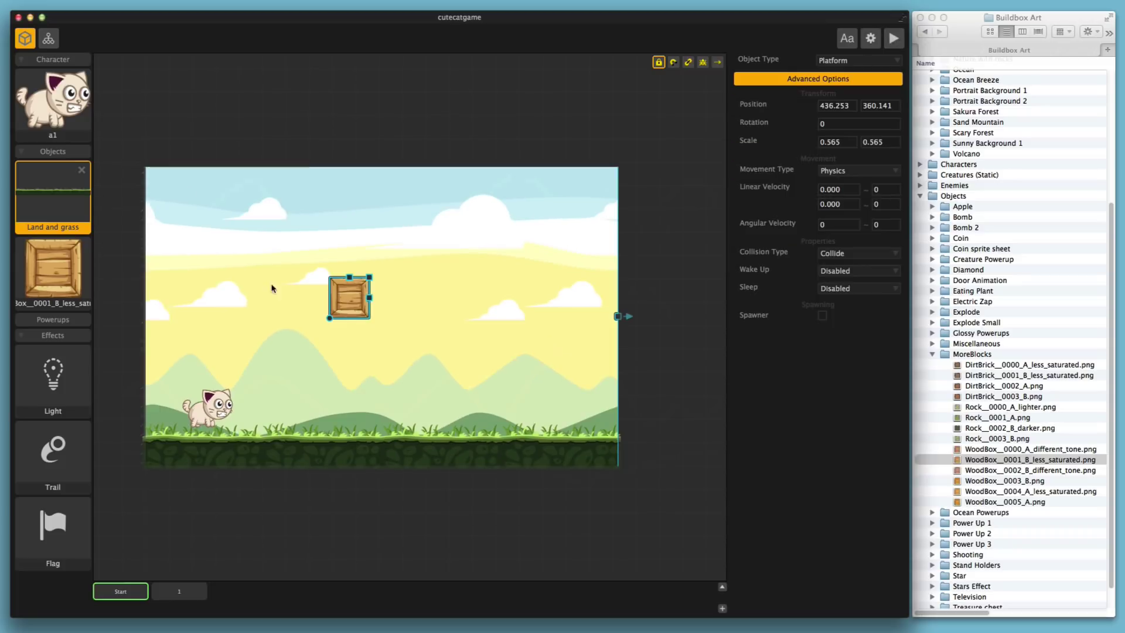
- Lower the box onto the grass ahead of the cat and add four adjoining copies in a row to its right
drag(354, 304, 327, 418)
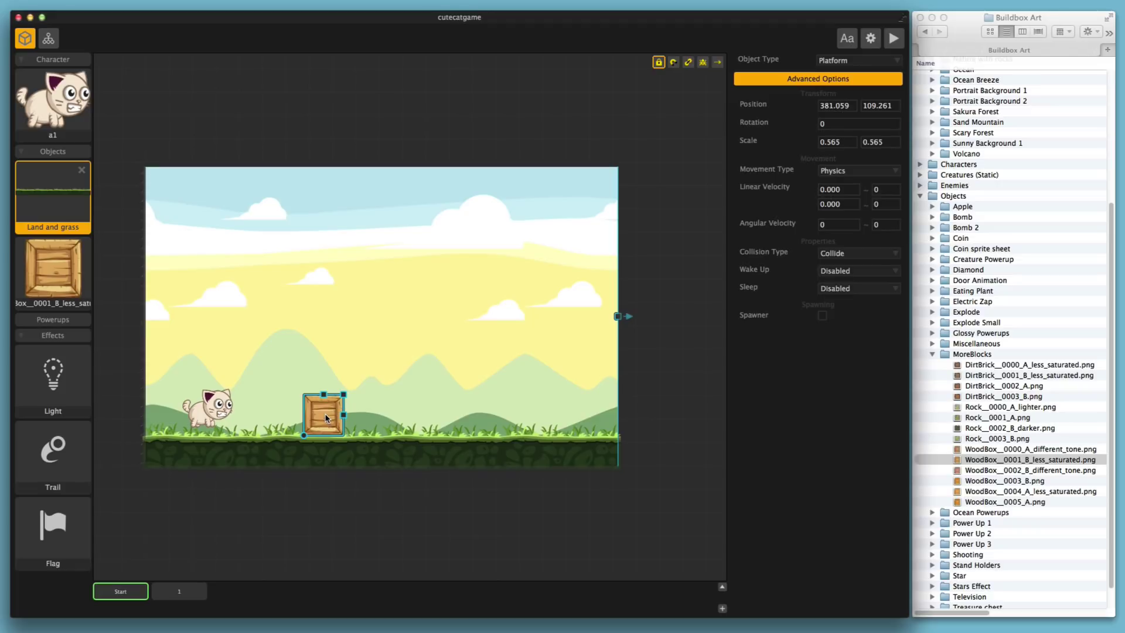
key(alt+Right)
key(alt+Right)
key(alt+Right)
key(alt+Right)
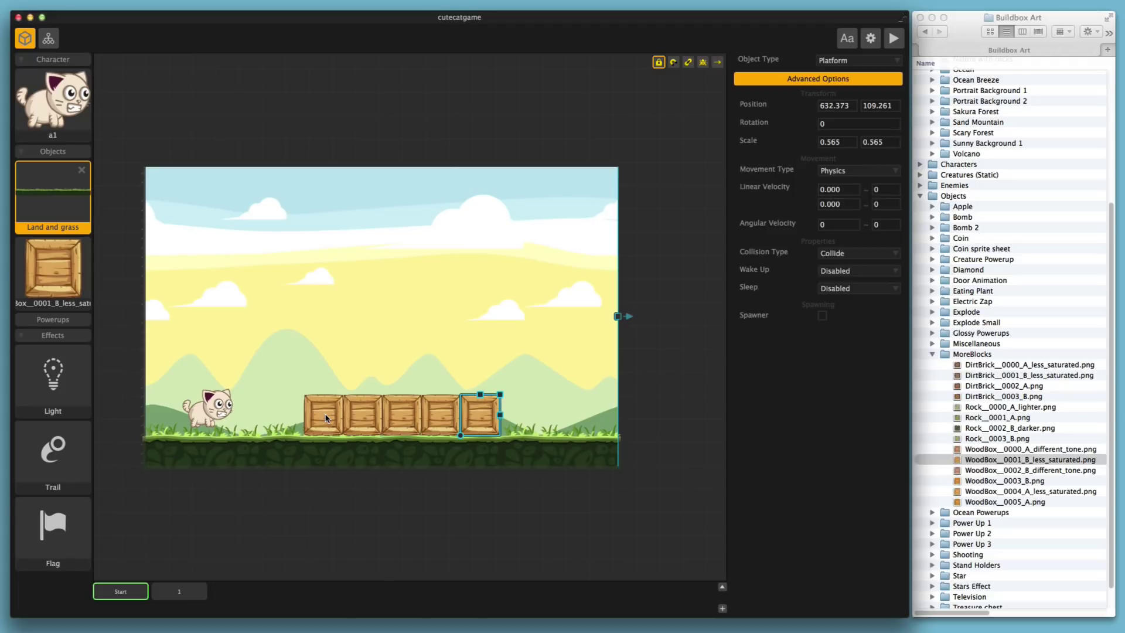
- Continue the row with adjoining box copies, going up, back across and down to outline a rectangle six boxes wide and five high
key(super+d)
key(super+d)
key(super+d)
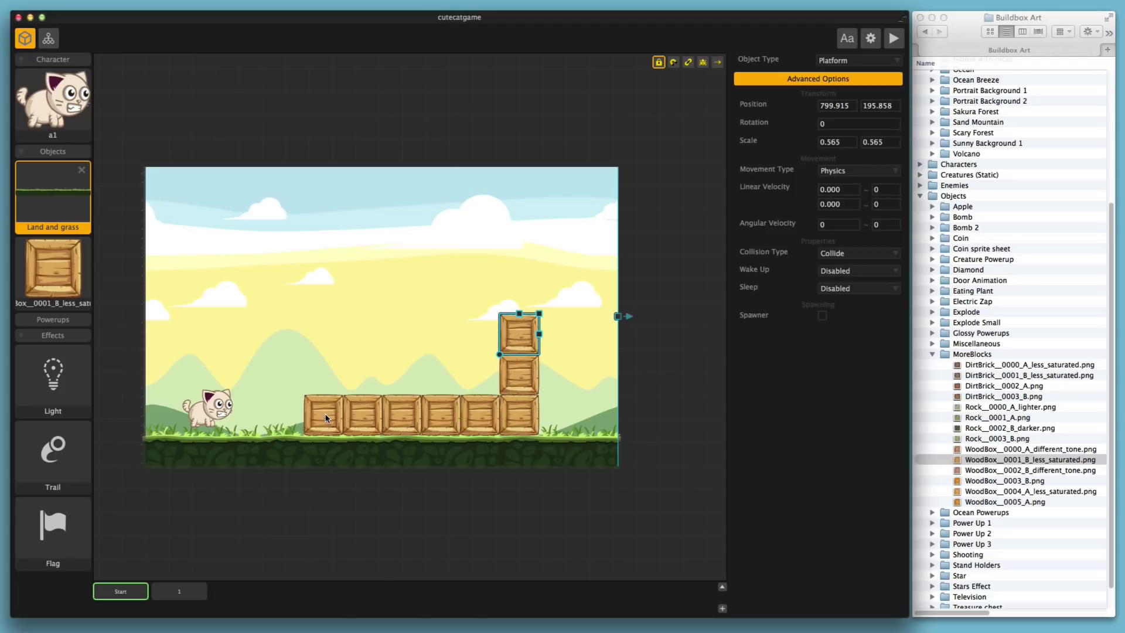
key(super+d)
key(super+d)
key(super+d)
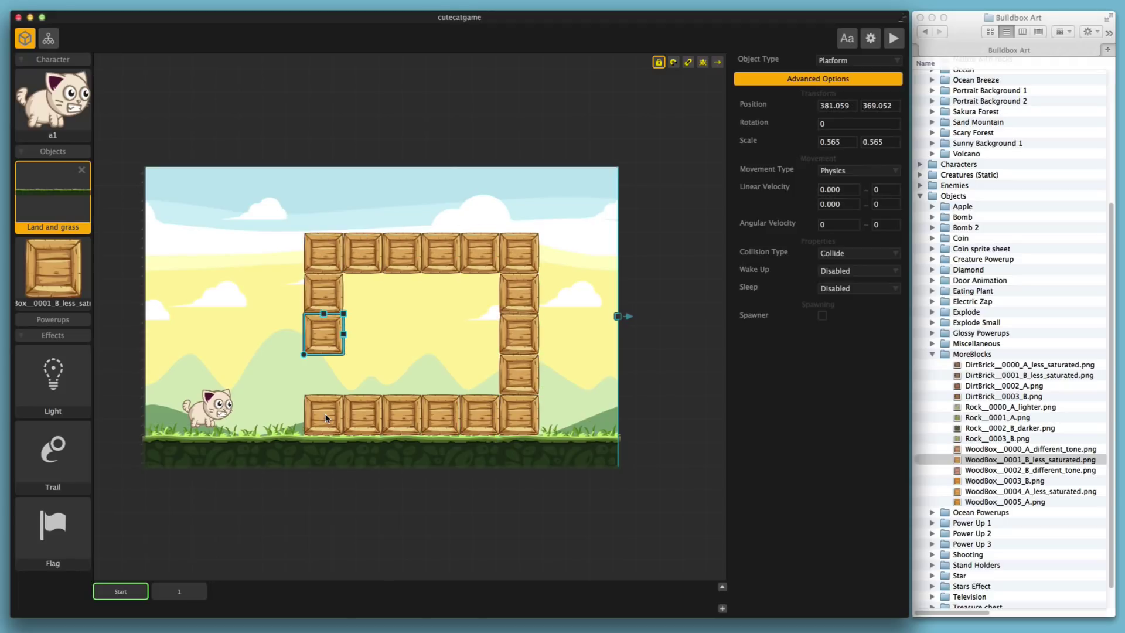
- Fill the rest of the rectangle with box copies to form a solid wall, and test it in the game preview
key(super+d)
key(super+d)
key(super+d)
key(super+d)
key(super+d)
key(super+d)
key(super+d)
key(super+d)
key(super+d)
key(super+d)
key(super+d)
key(super+d)
key(super+d)
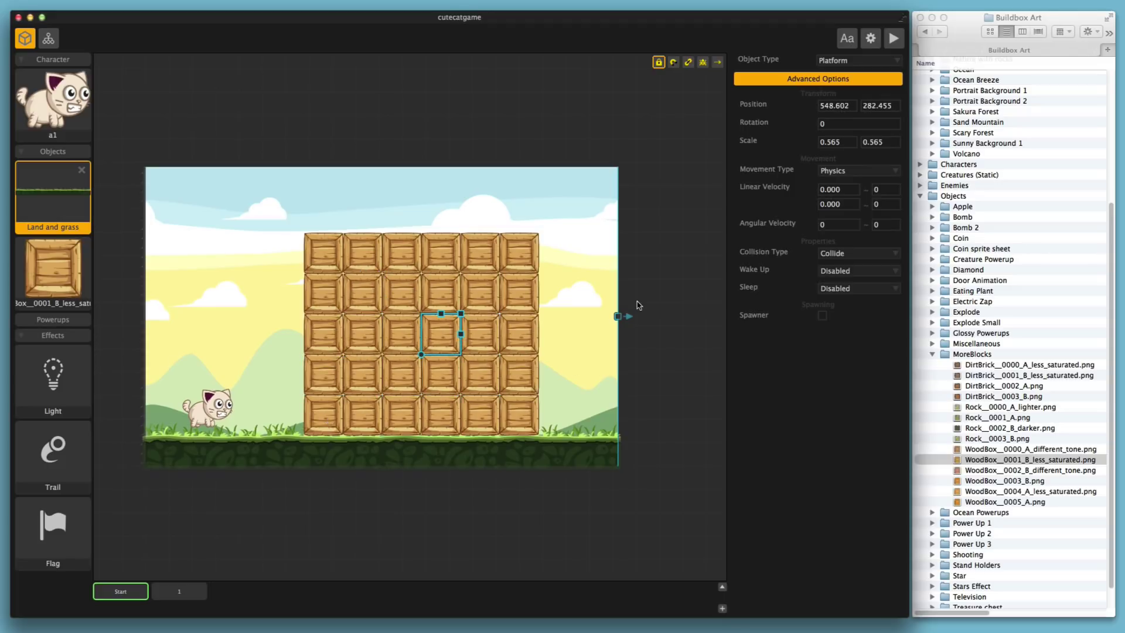
click(893, 38)
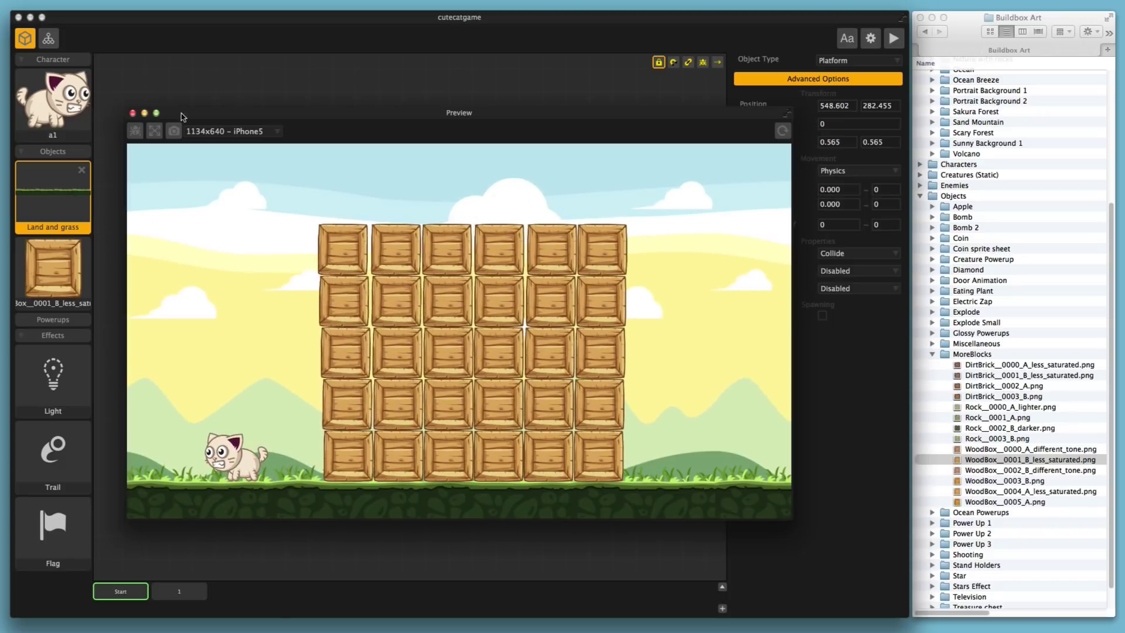
click(130, 112)
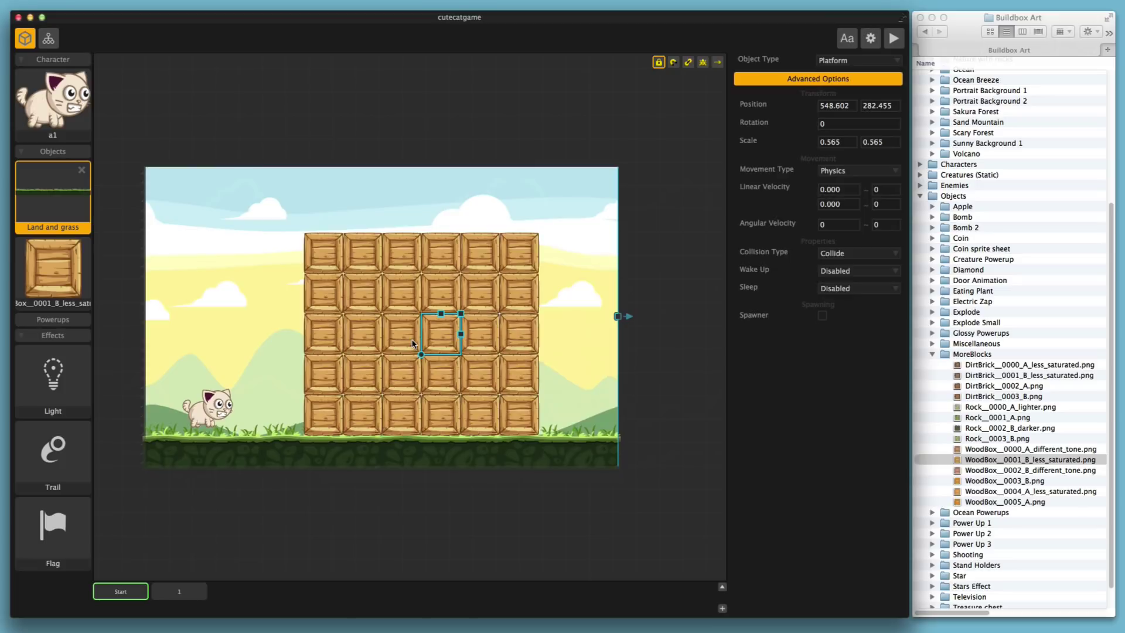
- Delete all the boxes in the top row of the wall
click(320, 248)
key(Delete)
click(359, 252)
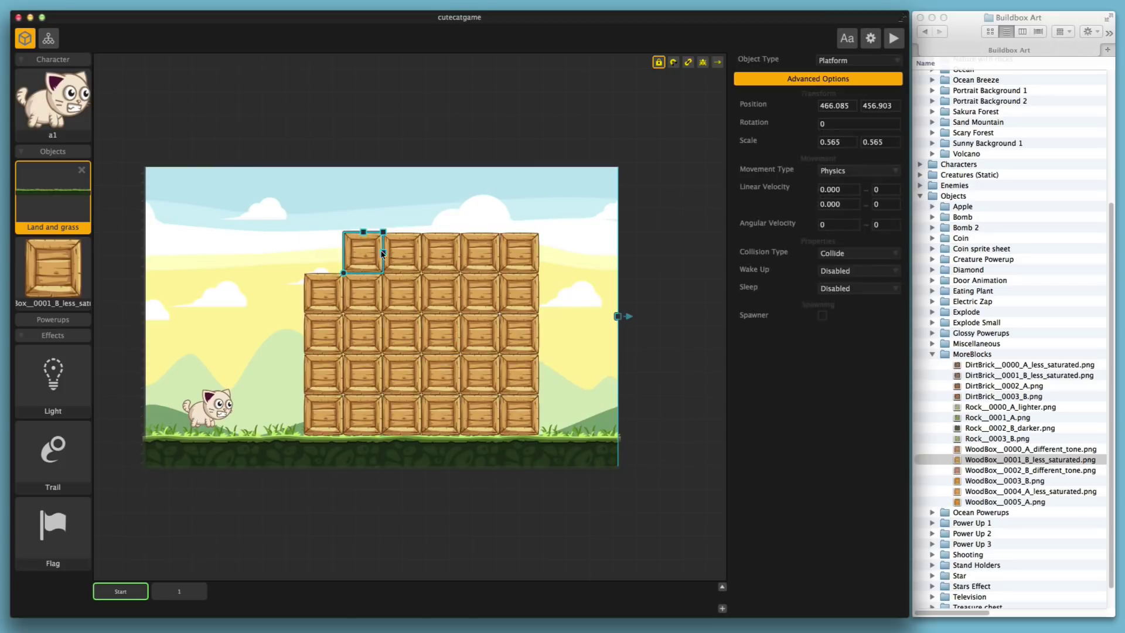
key(Delete)
click(397, 254)
key(Delete)
click(435, 256)
key(Delete)
key(Delete)
click(519, 252)
key(Delete)
- Delete the fourth row of boxes, counted up from the grass
click(519, 293)
key(Delete)
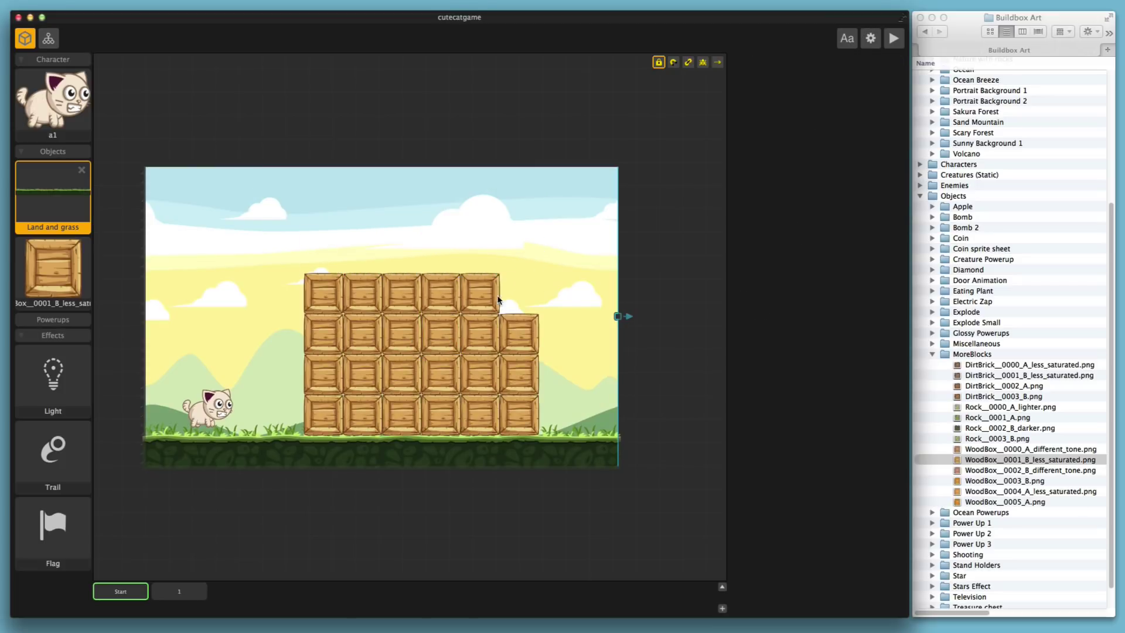
click(441, 293)
key(Delete)
click(404, 302)
key(Delete)
click(362, 293)
key(Delete)
click(322, 293)
key(Delete)
- Delete the third row of boxes, counted up from the grass
click(322, 334)
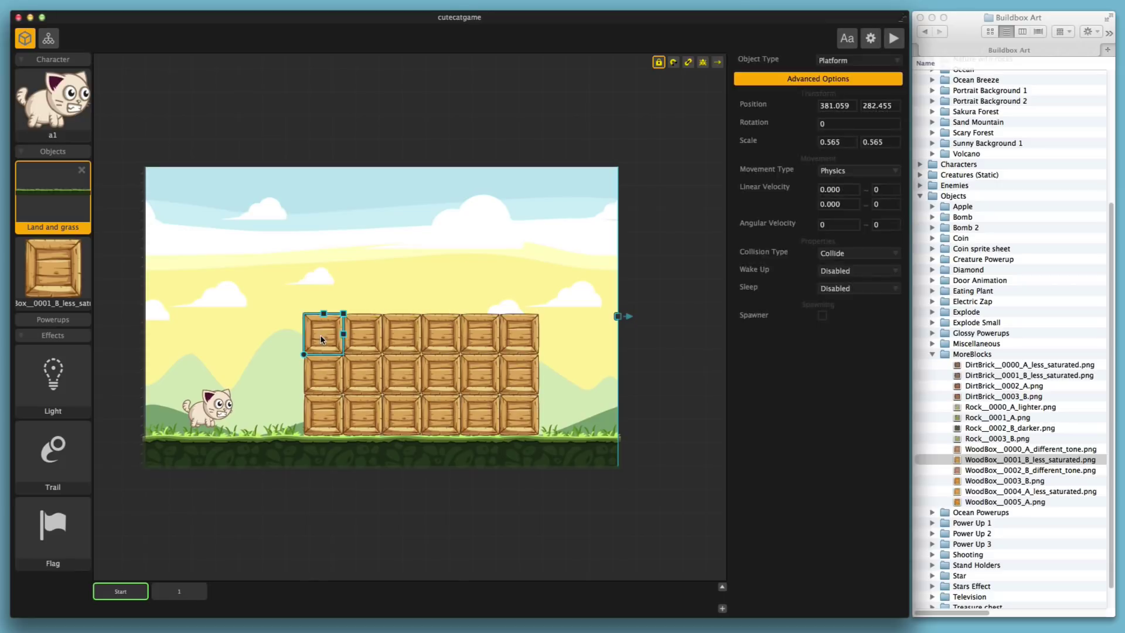
key(Delete)
click(363, 334)
key(Delete)
click(481, 334)
key(Delete)
click(519, 334)
key(Delete)
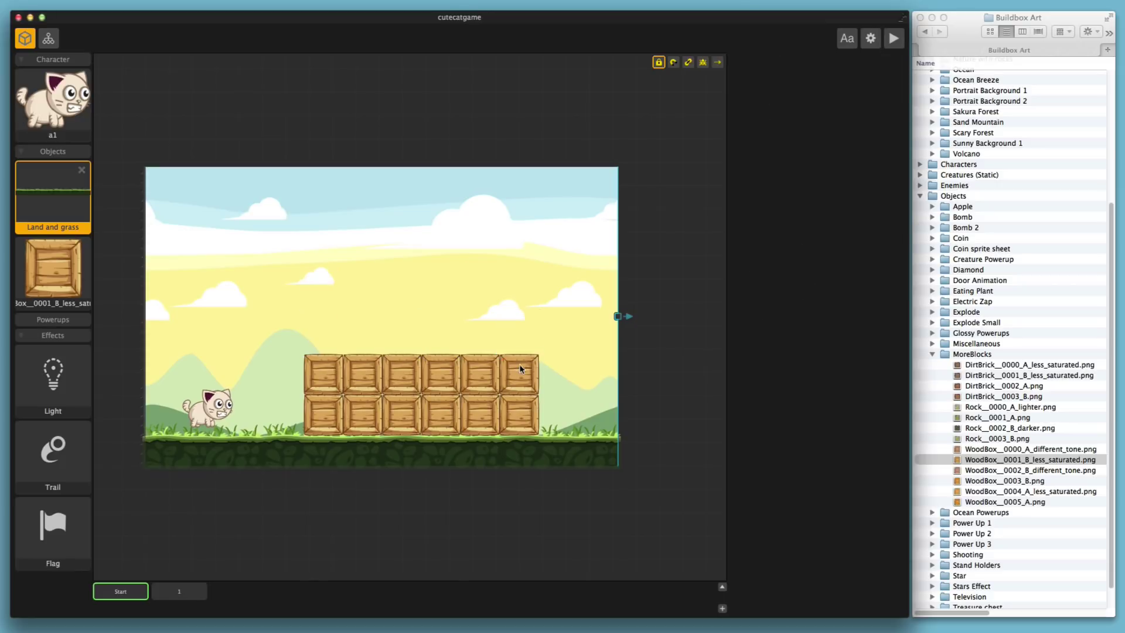
- Delete the second row of boxes, leaving only the row standing on the grass
click(520, 374)
key(Delete)
click(480, 374)
click(395, 379)
key(Delete)
click(362, 375)
key(Delete)
click(322, 375)
key(Delete)
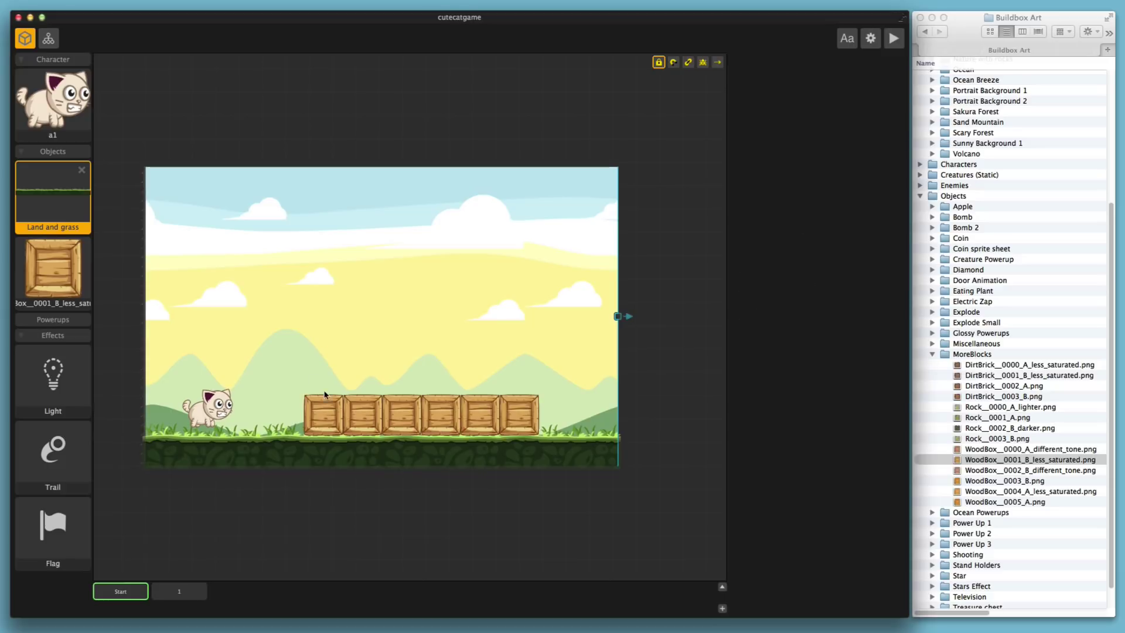
- Delete every box in the remaining row except the fifth one from the cat
click(345, 415)
key(Delete)
click(362, 415)
key(Delete)
click(403, 415)
key(Delete)
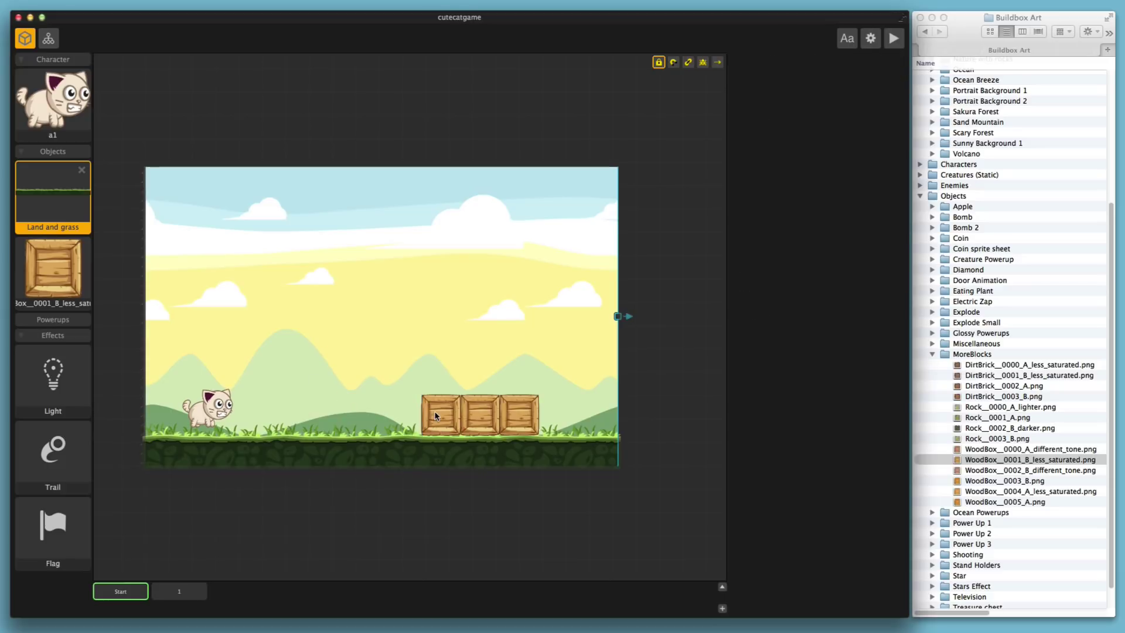
click(441, 414)
key(Delete)
click(477, 417)
click(519, 417)
key(Delete)
- Stack four copies of the remaining box directly above it to make a five-box column
click(489, 415)
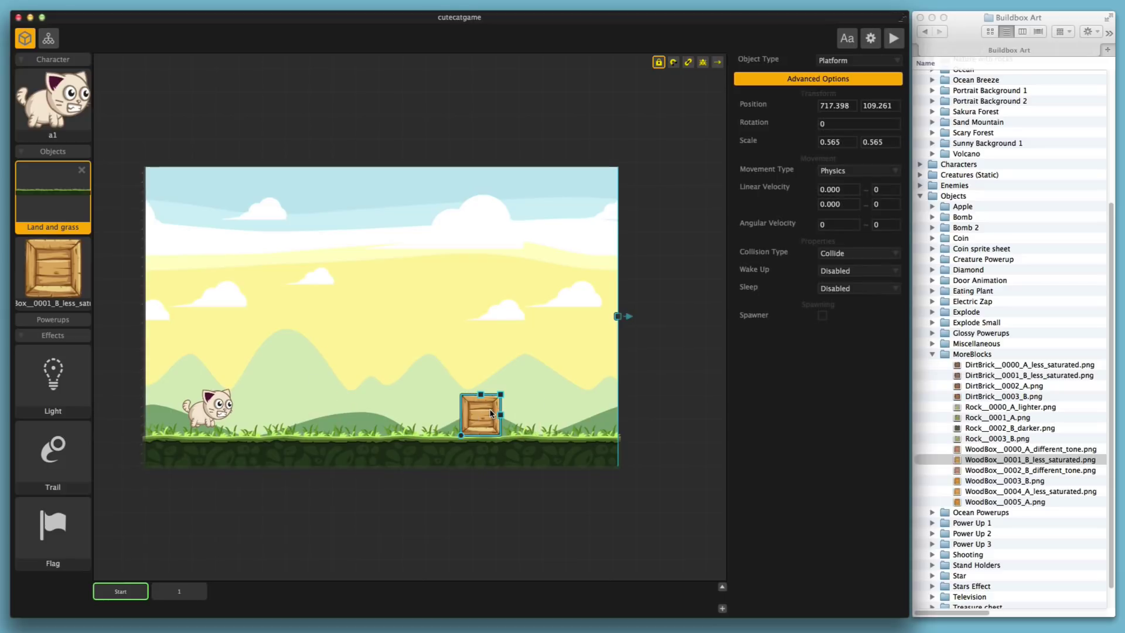
key(alt+Up)
key(alt+Up)
key(alt+Up)
key(alt+Up)
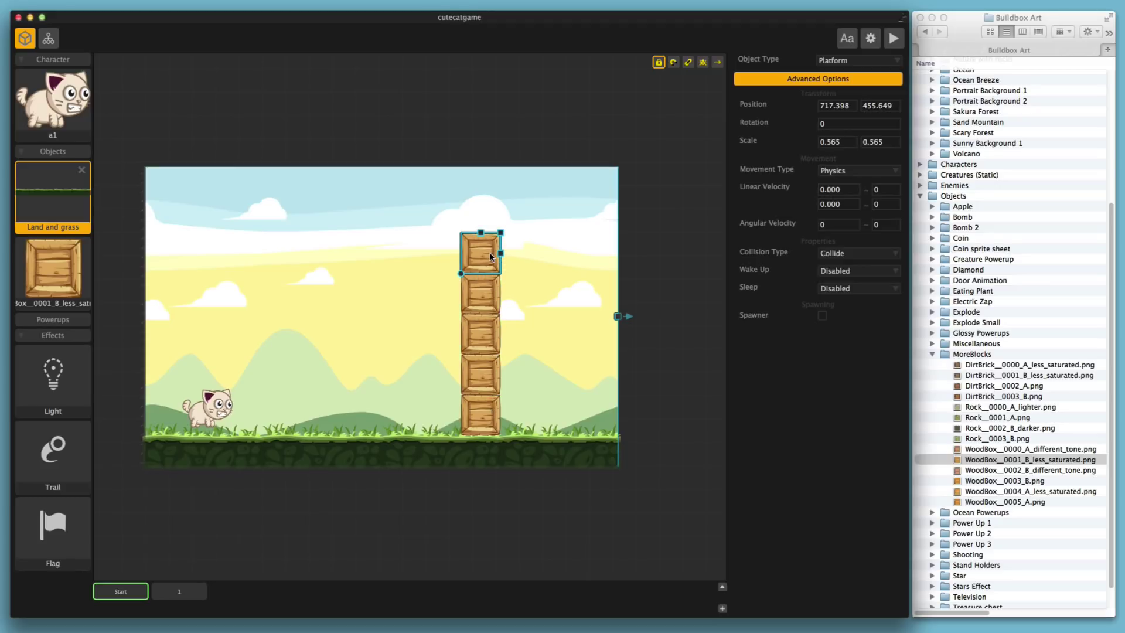
- Move the column's top box onto the grass just left of the column and test the boxes in the game preview
drag(490, 256, 447, 418)
click(893, 39)
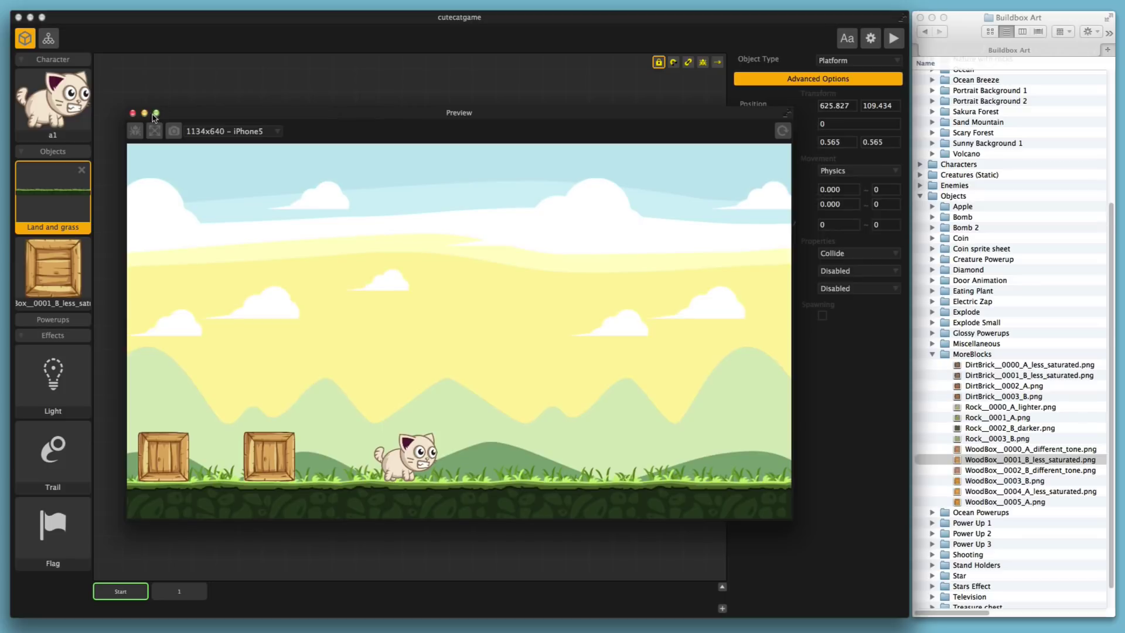
click(133, 112)
- Delete all four boxes of the column and nudge the remaining box slightly left along the grass to about 610, 111
click(477, 297)
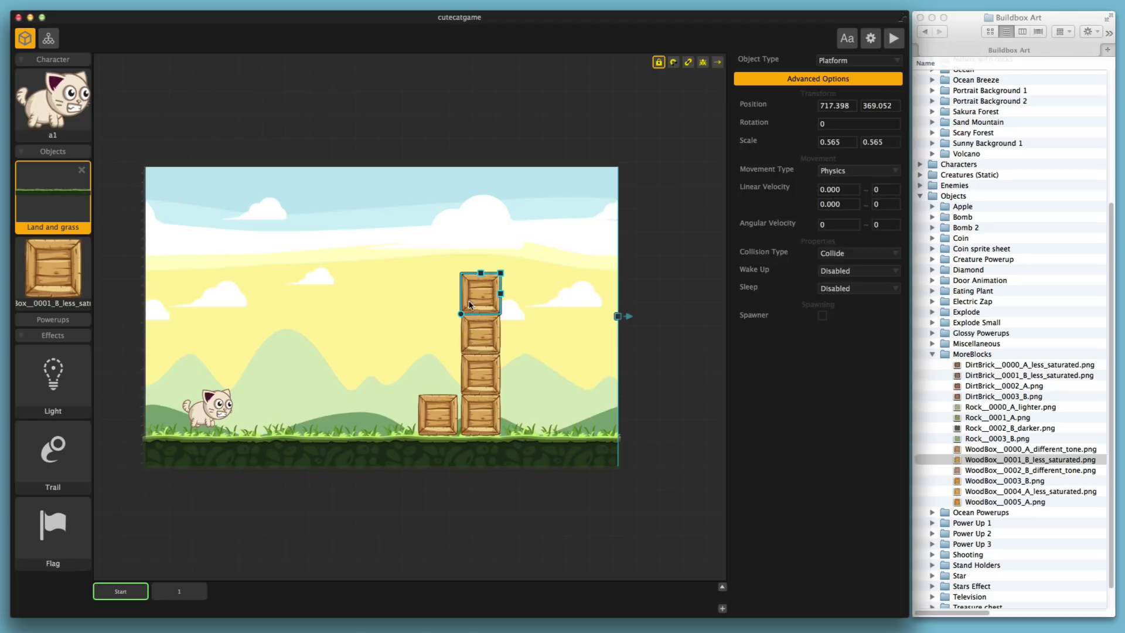
key(Delete)
click(481, 334)
key(Delete)
click(480, 374)
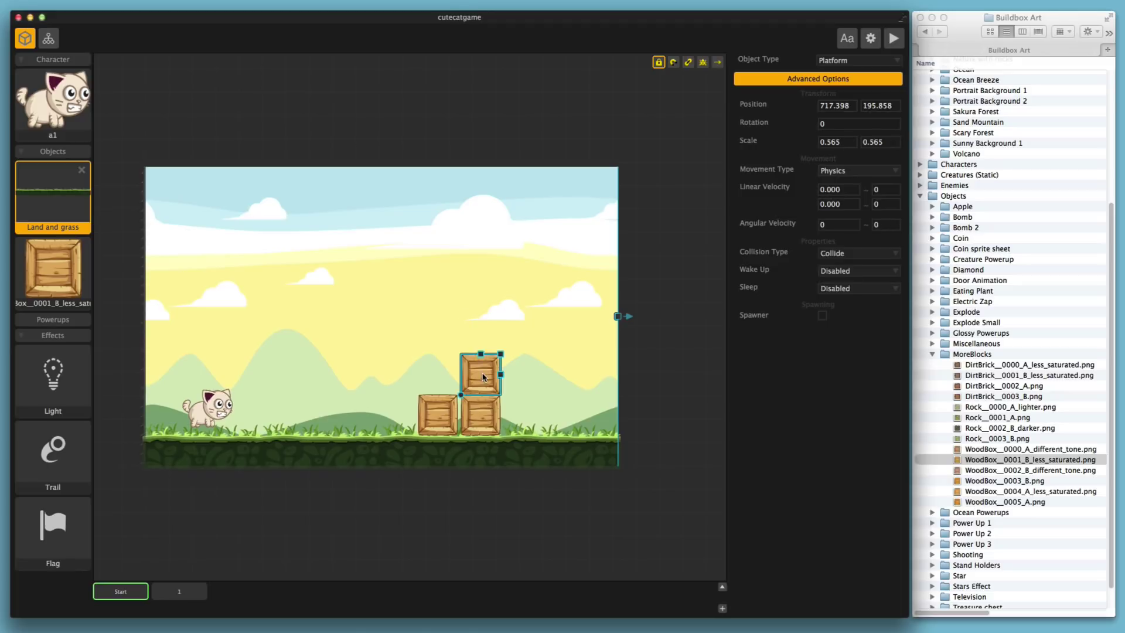
key(Delete)
click(477, 415)
key(Delete)
drag(432, 417, 424, 416)
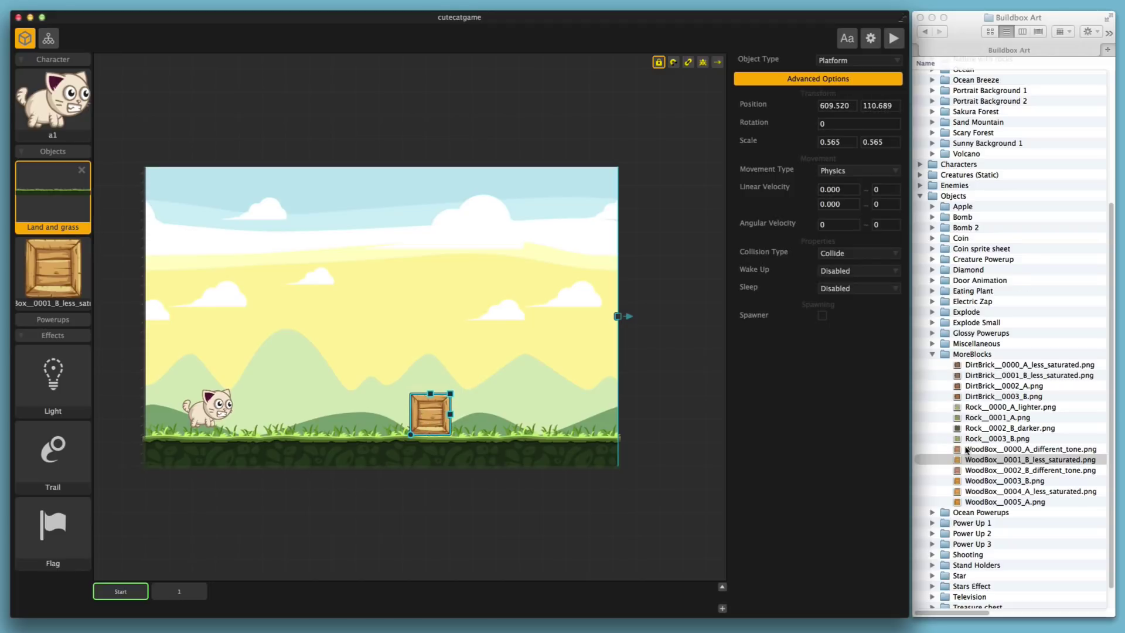
- Add WoodBox__0000_A_different_tone.png to the scene on the grass just right of the yellow box and set its scale to 0.565 by 0.565
drag(963, 447, 514, 186)
drag(422, 311, 470, 413)
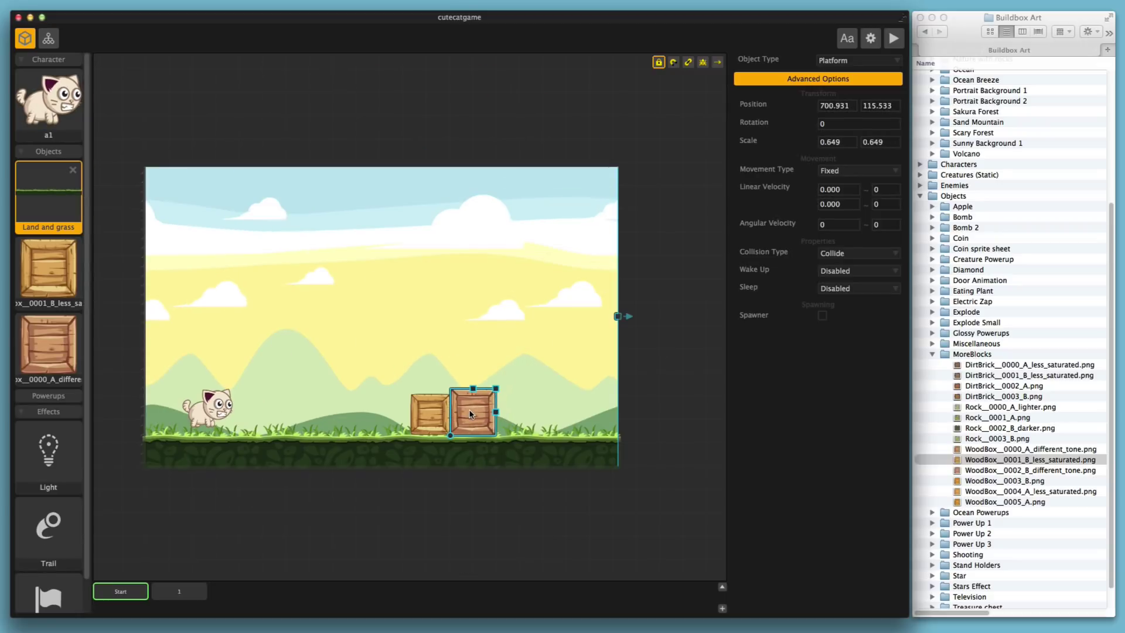
click(435, 416)
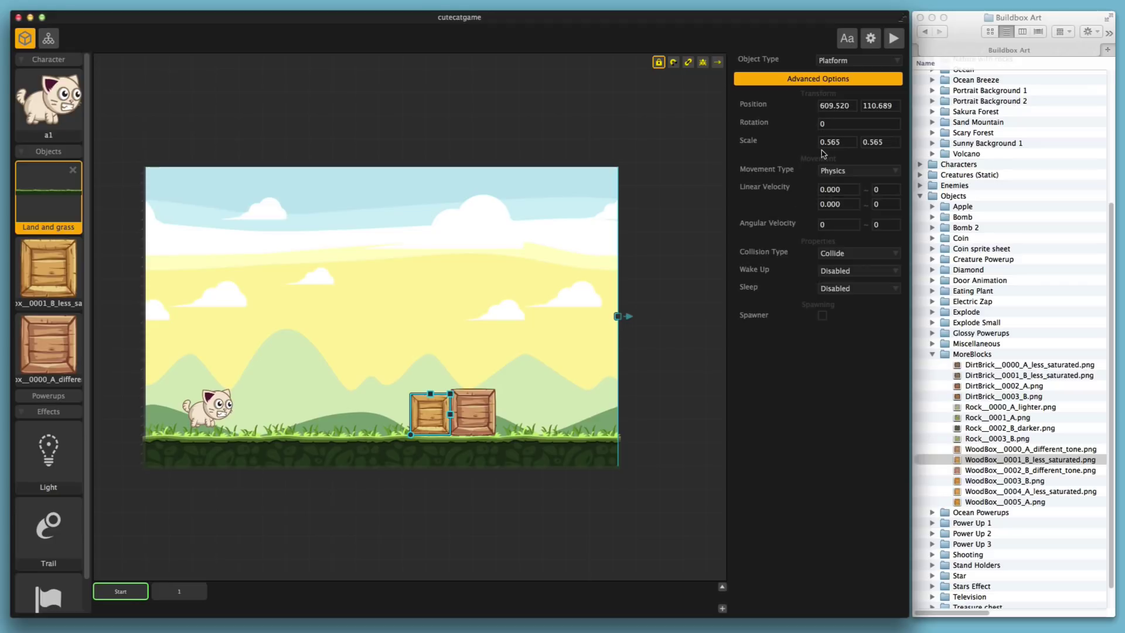
double_click(840, 140)
key(super+c)
click(491, 406)
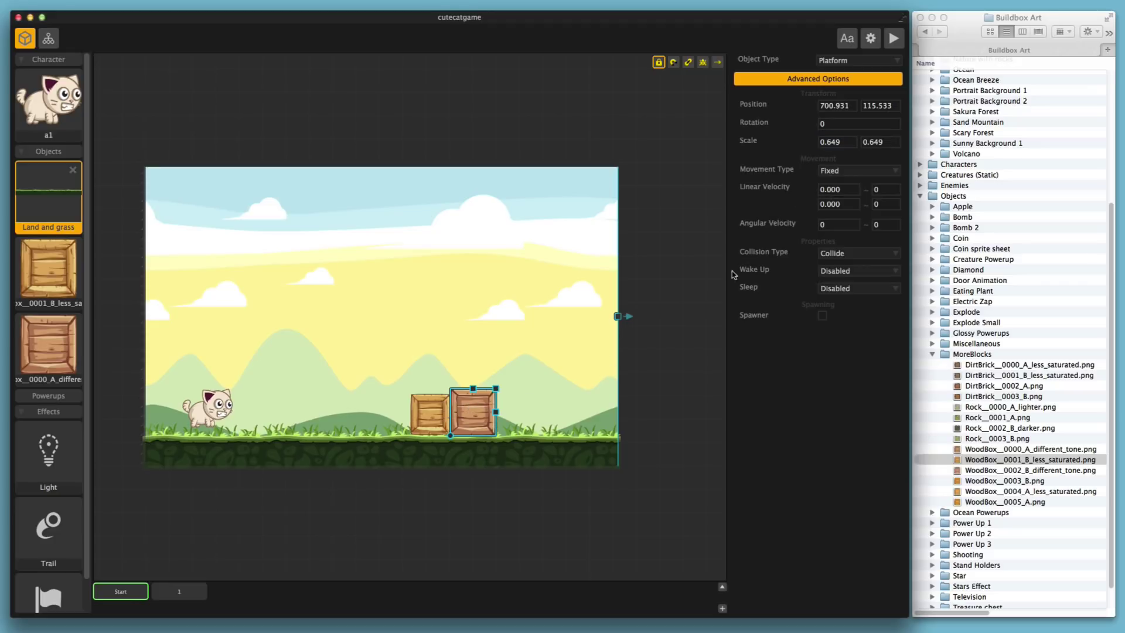
double_click(844, 142)
key(super+v)
click(877, 141)
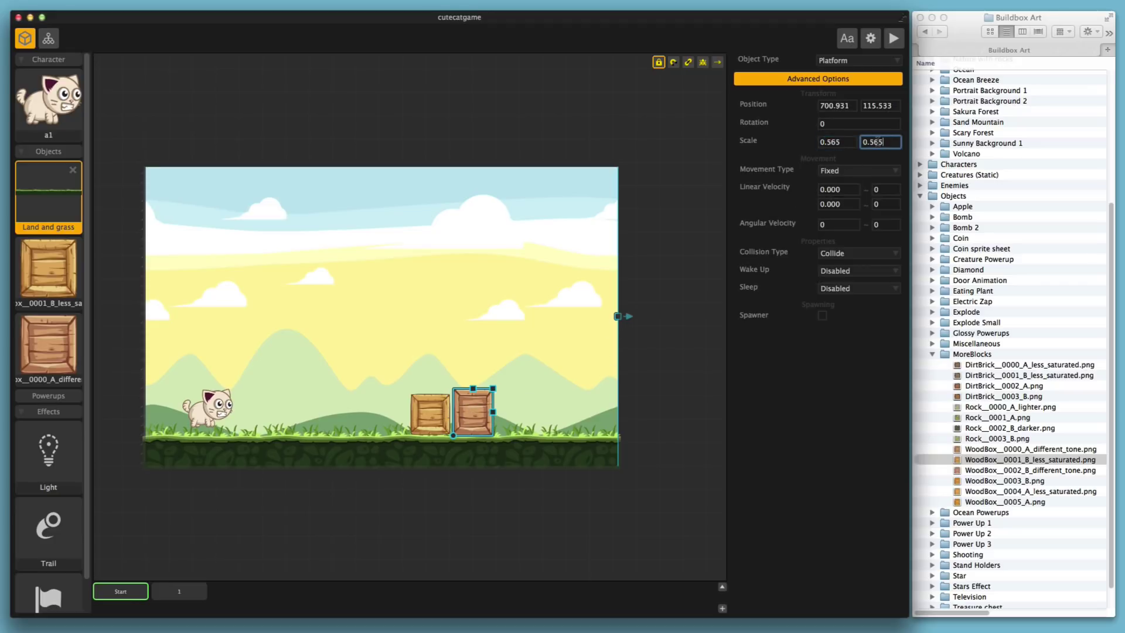
key(Return)
- Align the two boxes edge to edge on the grass, with the yellow one at about 610, 110 and the reddish one at about 696, 109
drag(470, 421, 469, 423)
scroll(477, 414, up, 5)
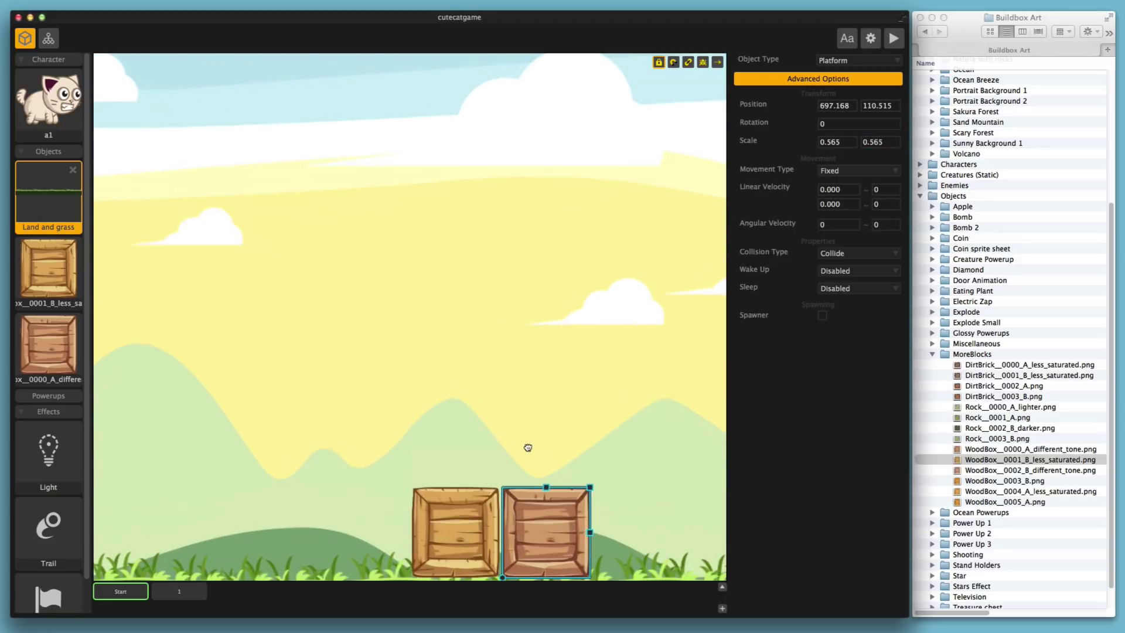
scroll(528, 448, up, 3)
scroll(504, 336, down, 3)
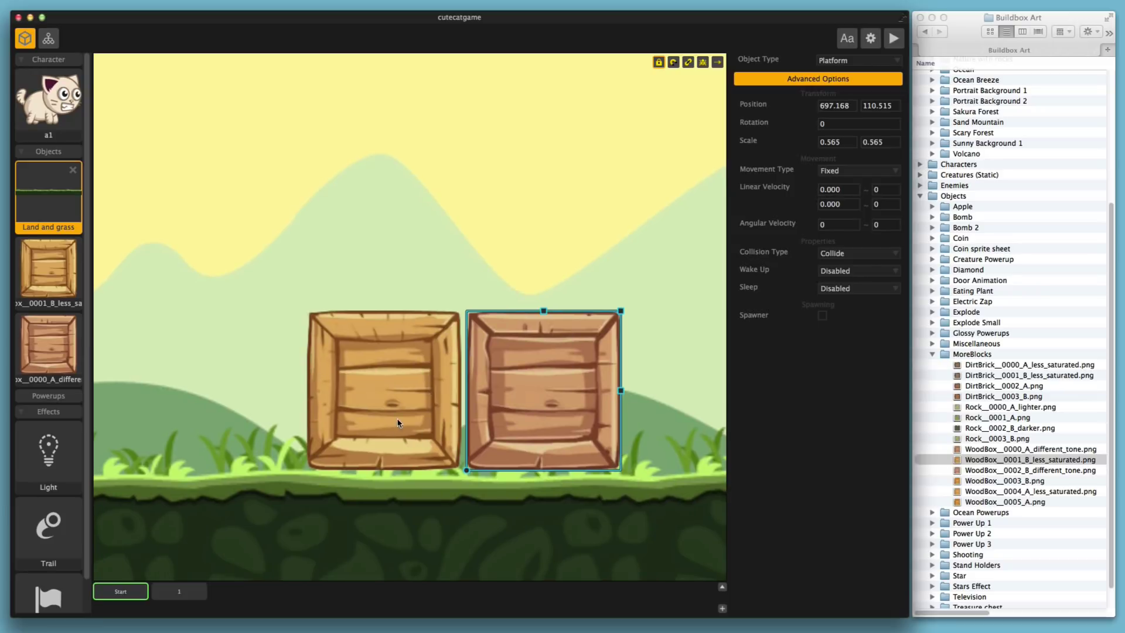
click(410, 402)
drag(507, 406, 528, 408)
- Stack copies of the reddish box directly above it to make a four-box column
scroll(486, 340, down, 5)
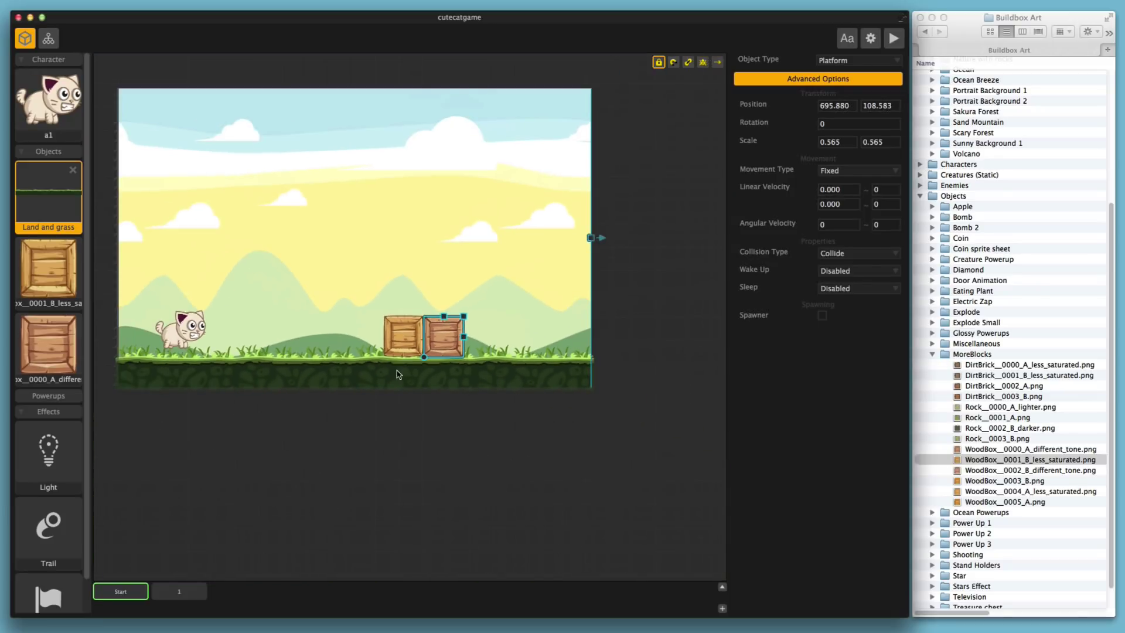
key(shift+Up)
key(shift+Up)
key(shift+Up)
key(shift+Up)
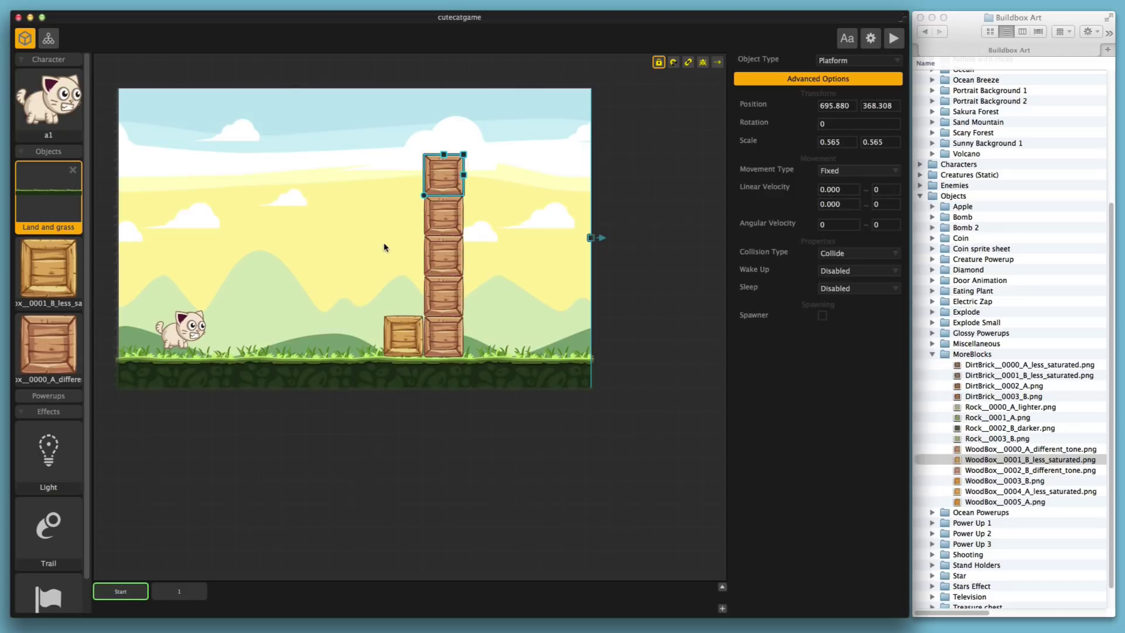
key(Delete)
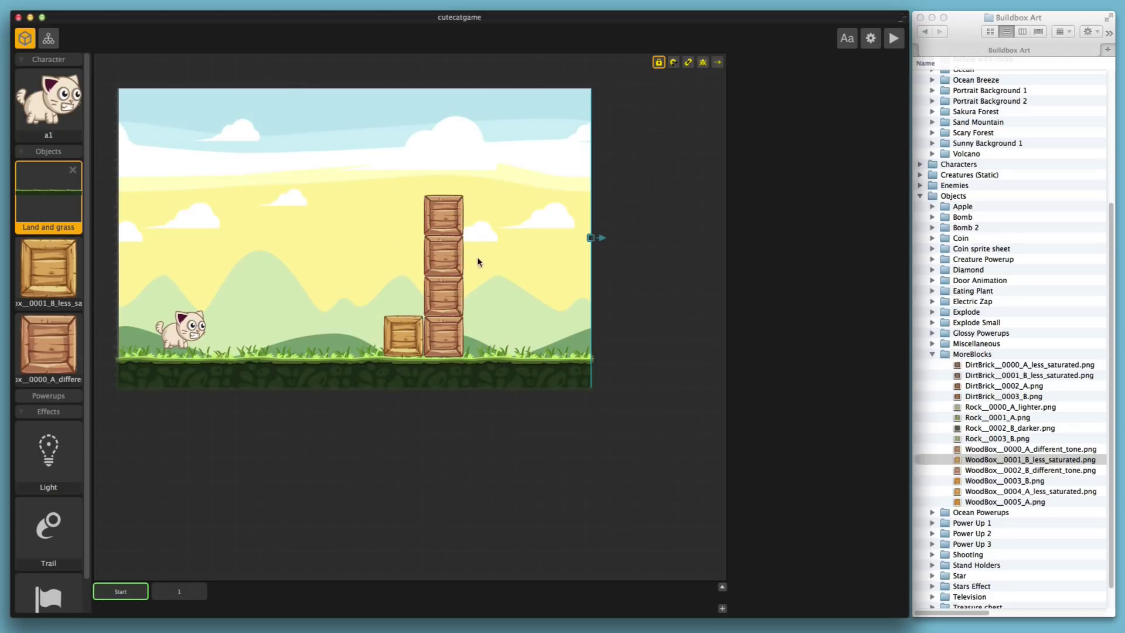
- Test the box column in the game preview by making the cat jump onto the yellow box
click(896, 38)
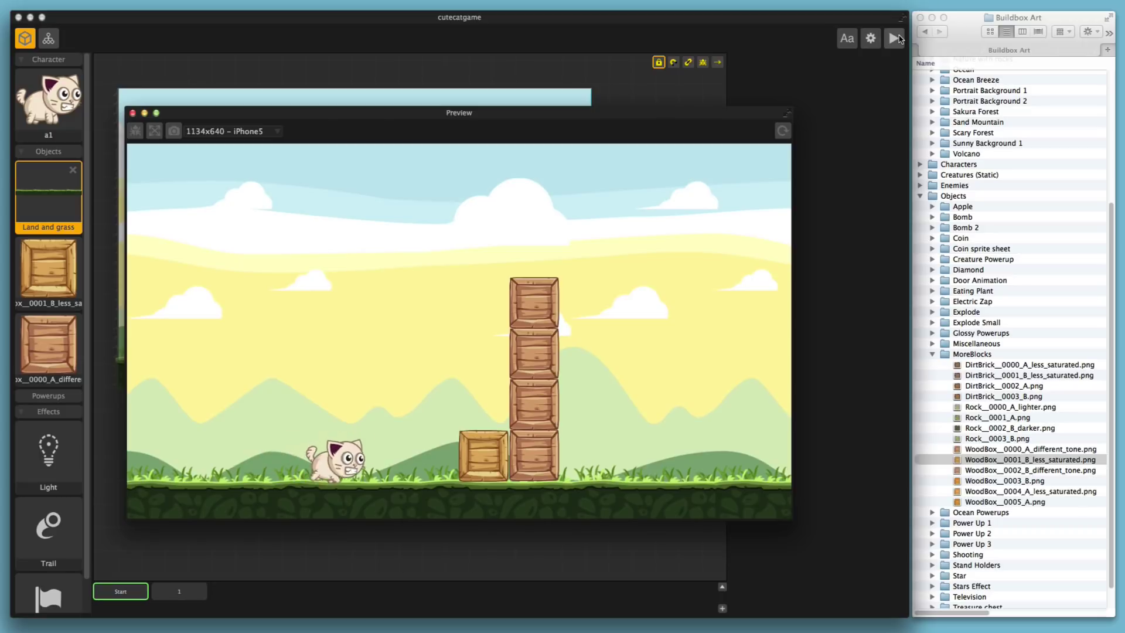
key(Up)
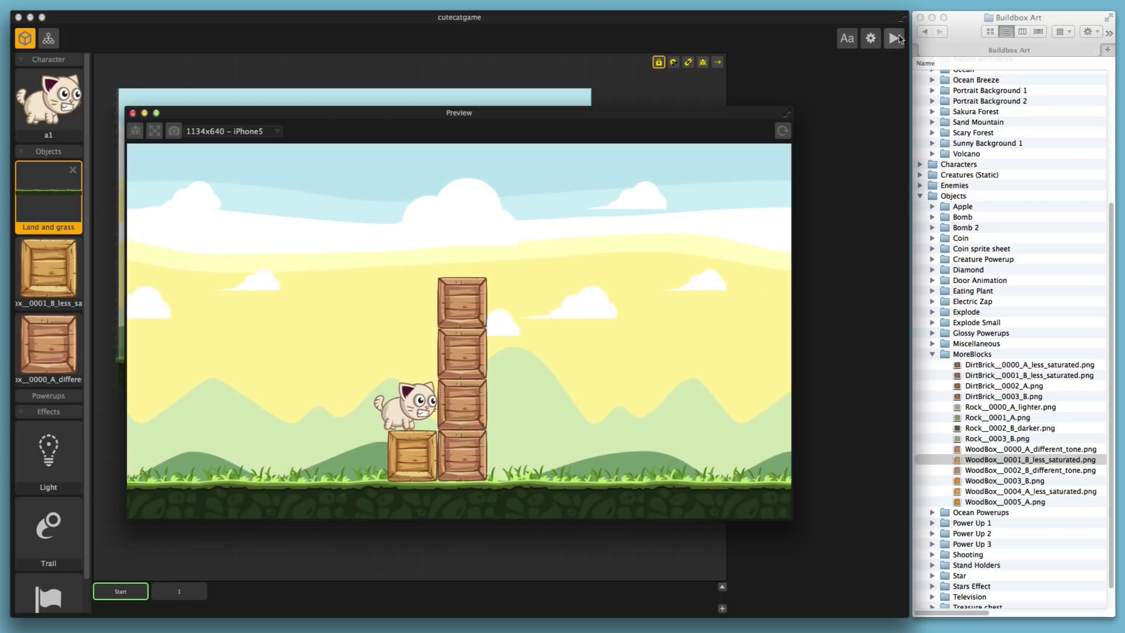
click(132, 113)
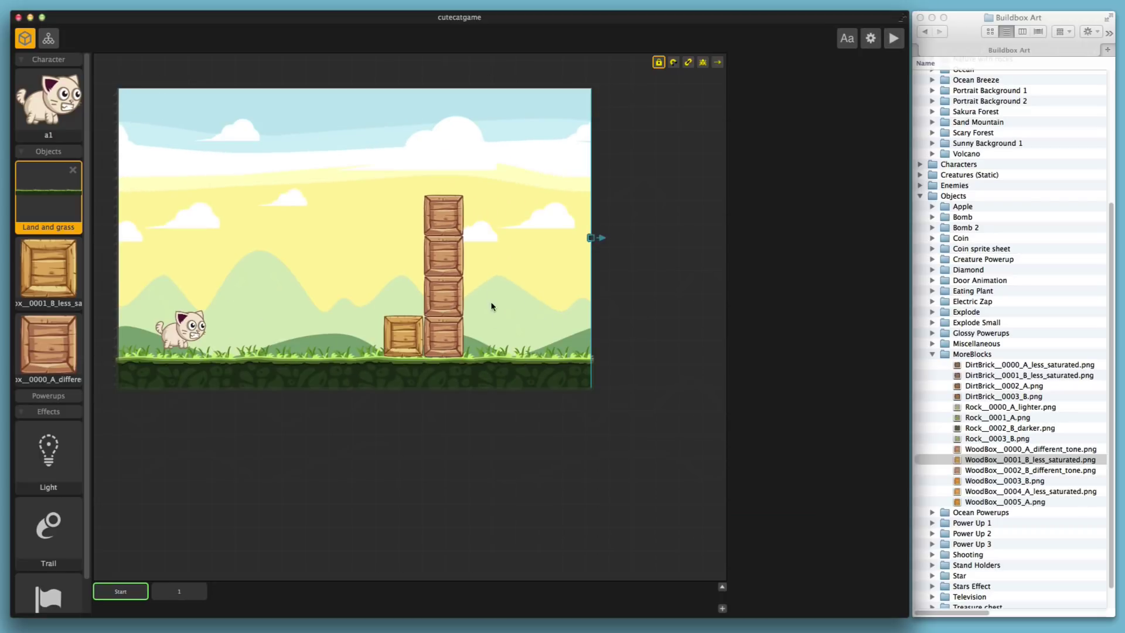
- Set the yellow box's vertical linear velocity to 15 and test it in the game preview
click(408, 346)
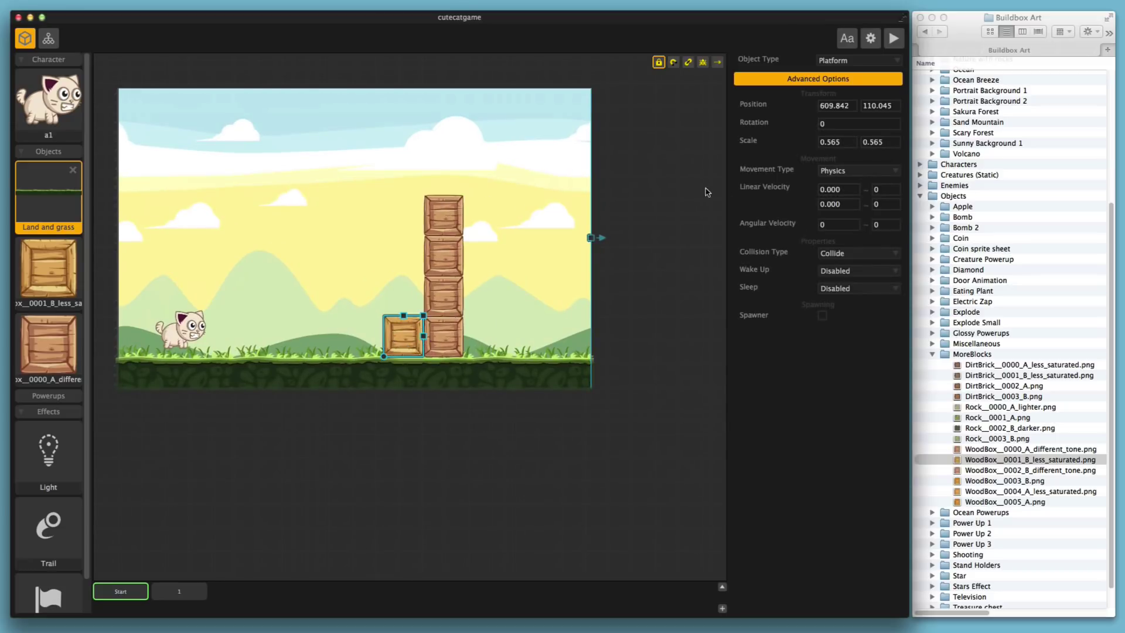
double_click(838, 203)
text(15)
click(894, 39)
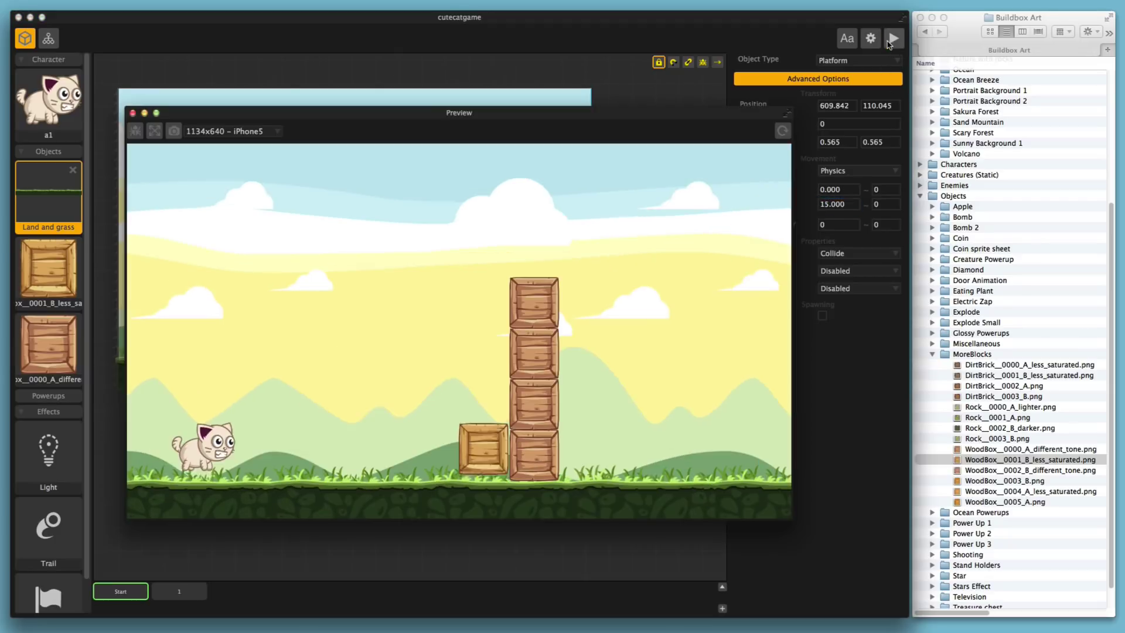
click(132, 113)
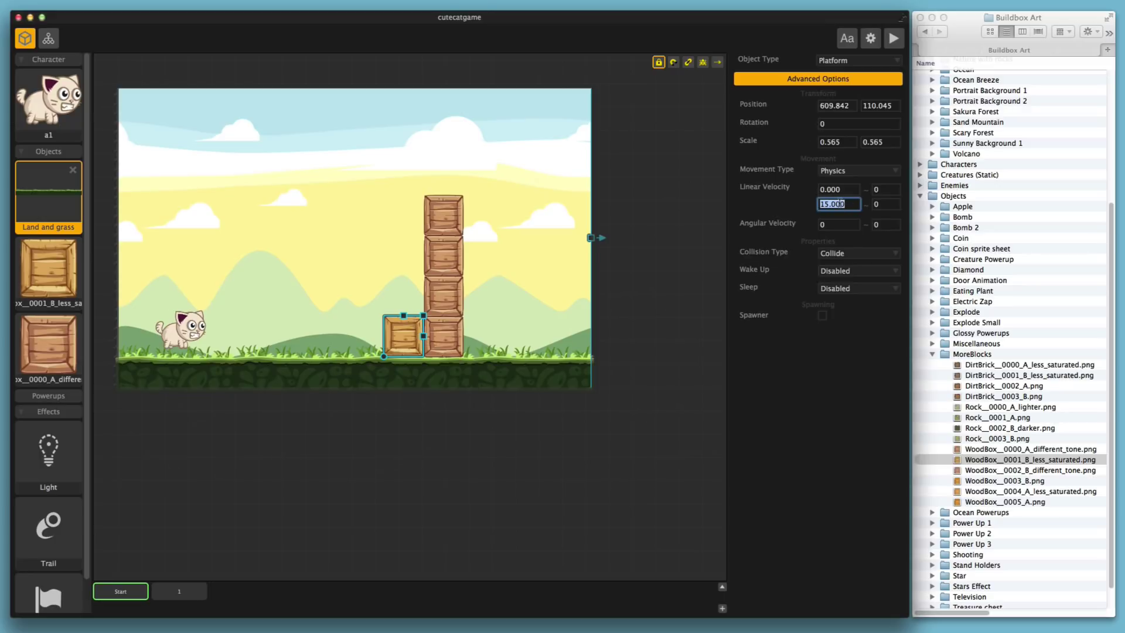
- Raise the yellow box's vertical linear velocity to 50 and test it in the game preview
text(50)
key(Return)
click(894, 38)
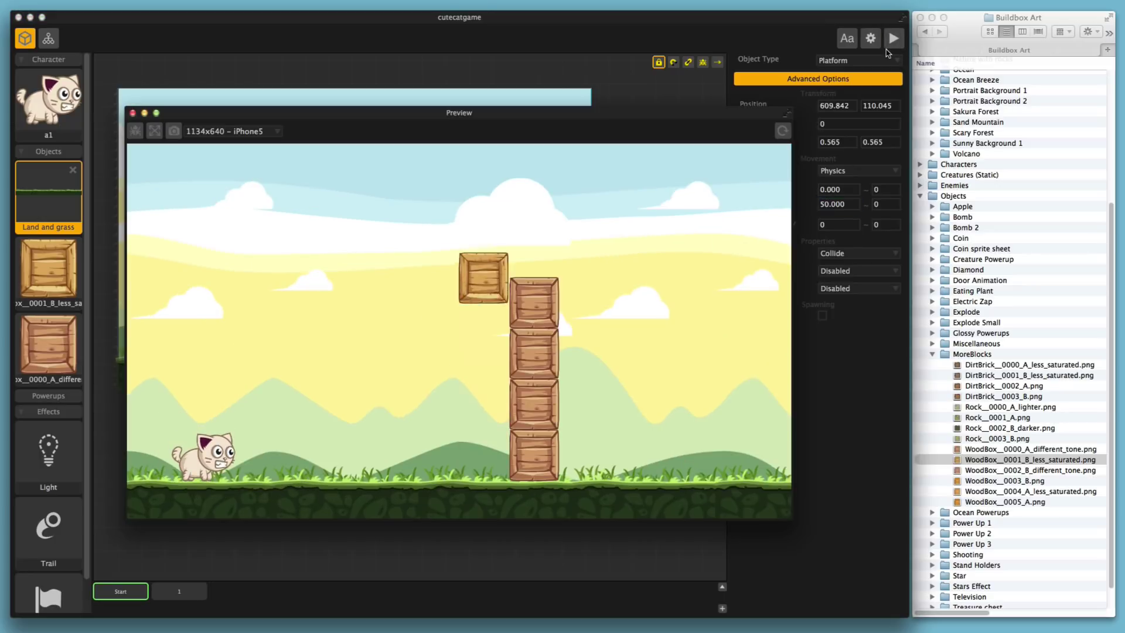
click(132, 112)
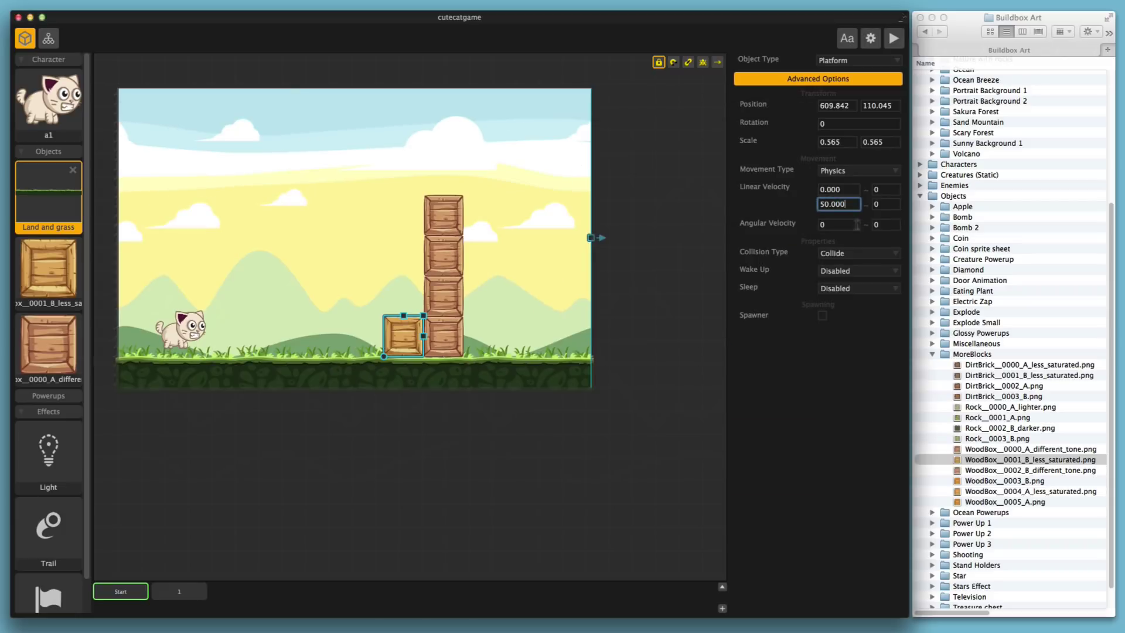
- Lower the yellow box's vertical linear velocity to 30 and test it in the game preview
double_click(831, 205)
text(30)
click(894, 38)
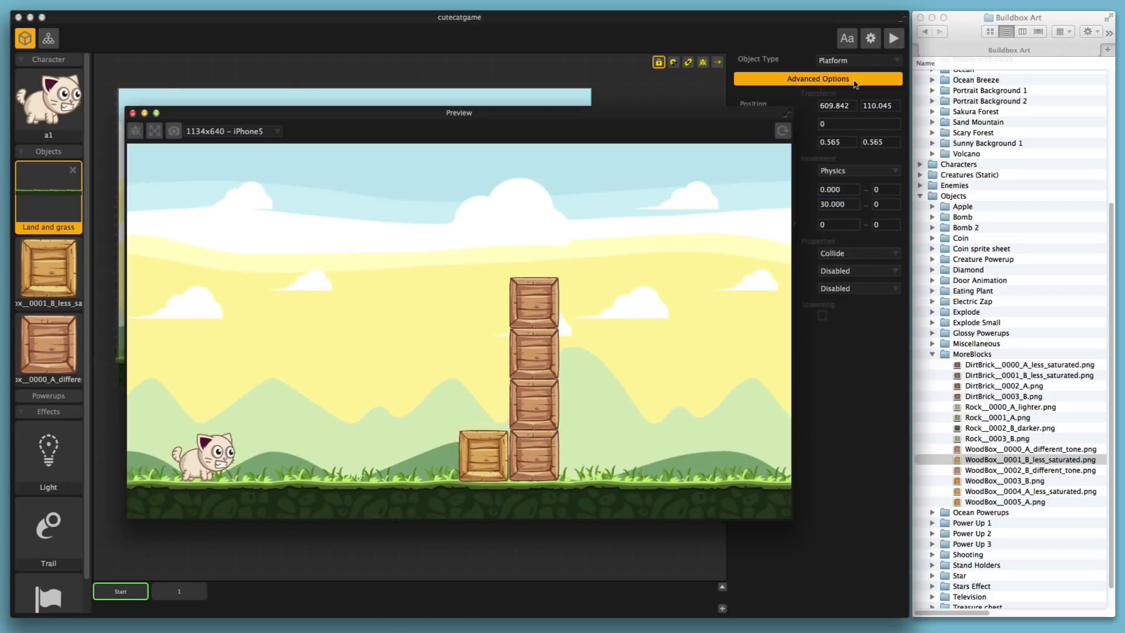
click(132, 114)
- Set the yellow box's vertical linear velocity to 40 and test it in the game preview
double_click(832, 203)
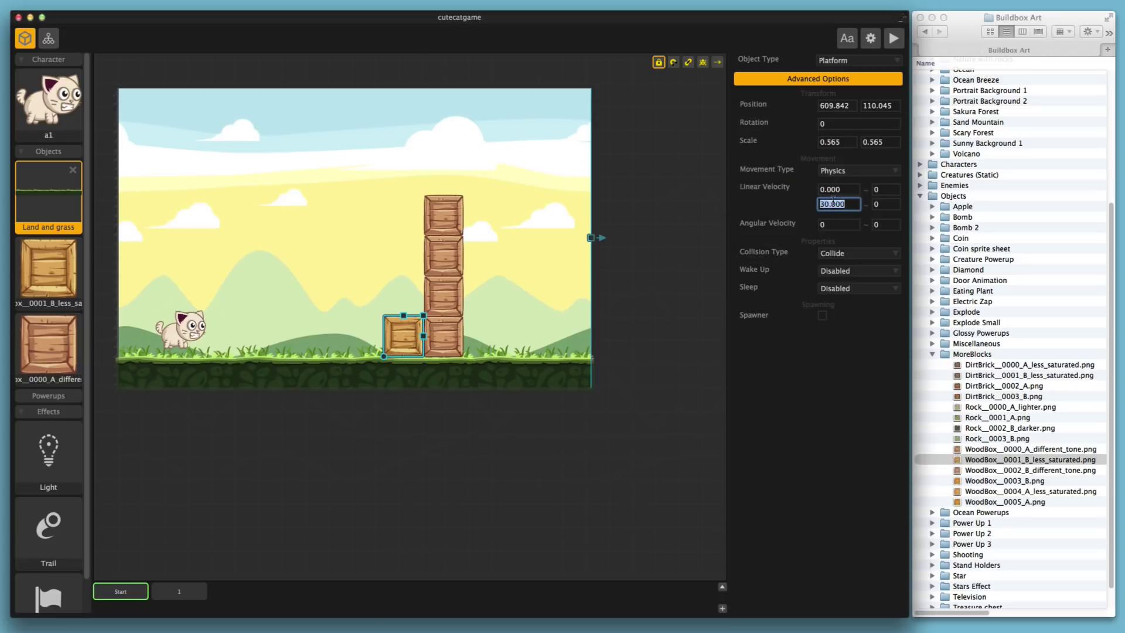
text(40.000)
click(894, 38)
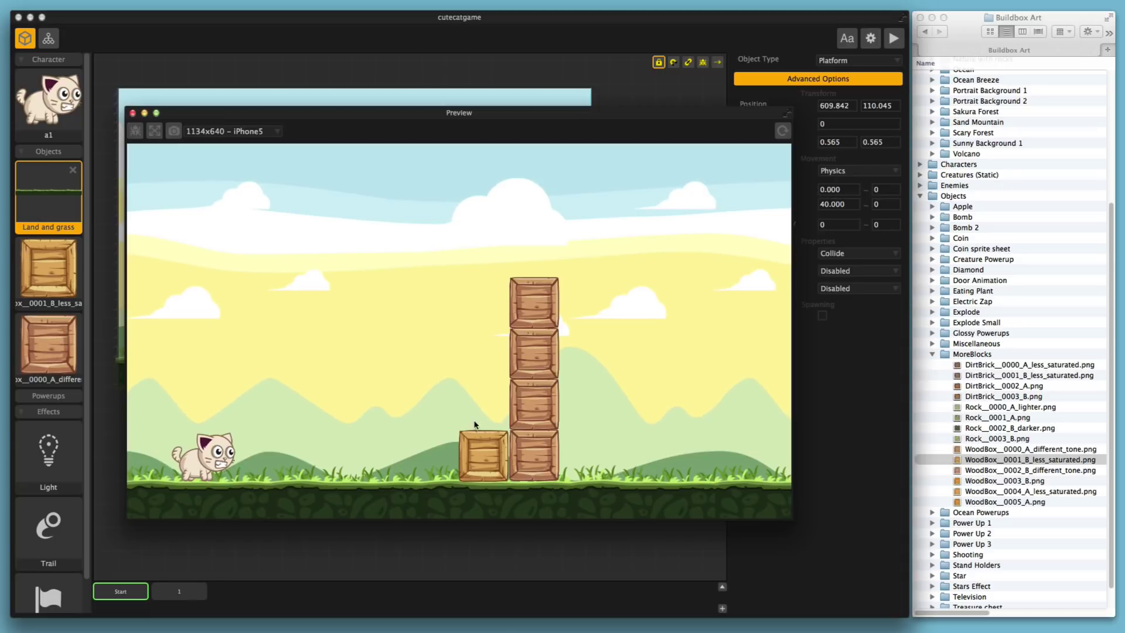
click(133, 113)
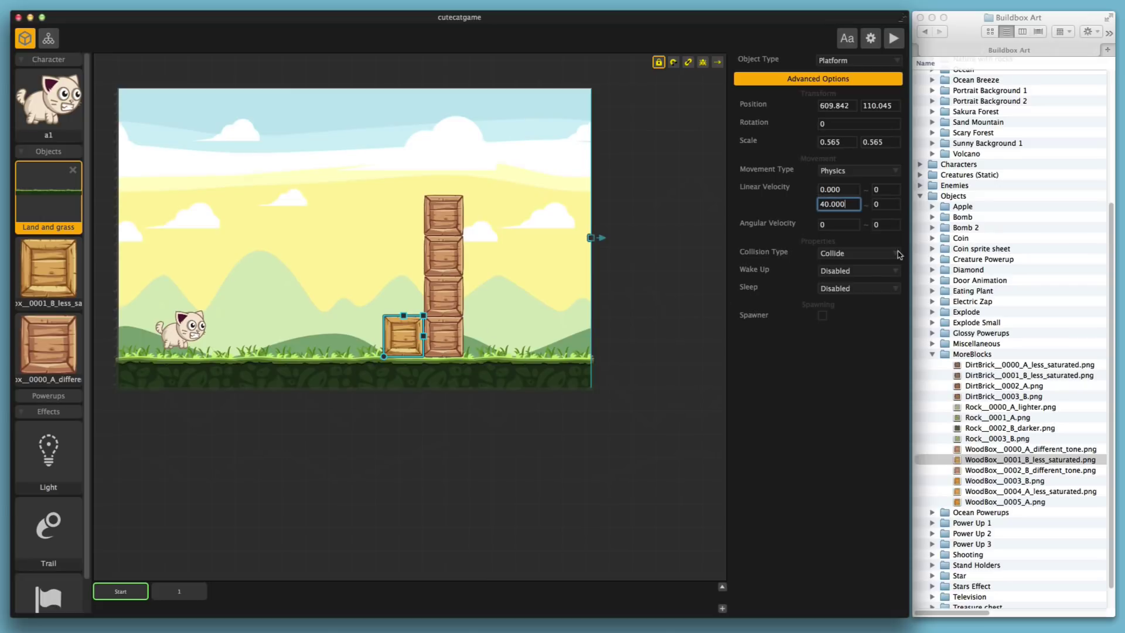
- Set the yellow box's Wake Up to Collision Based and test the cat jumping at it in the game preview
click(833, 275)
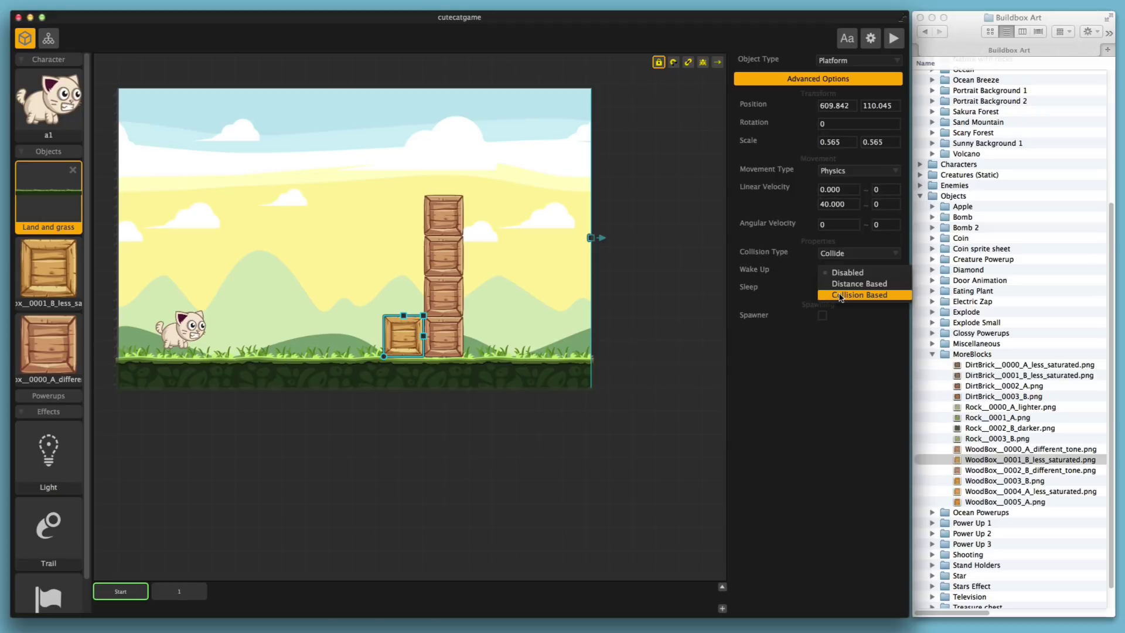
click(840, 296)
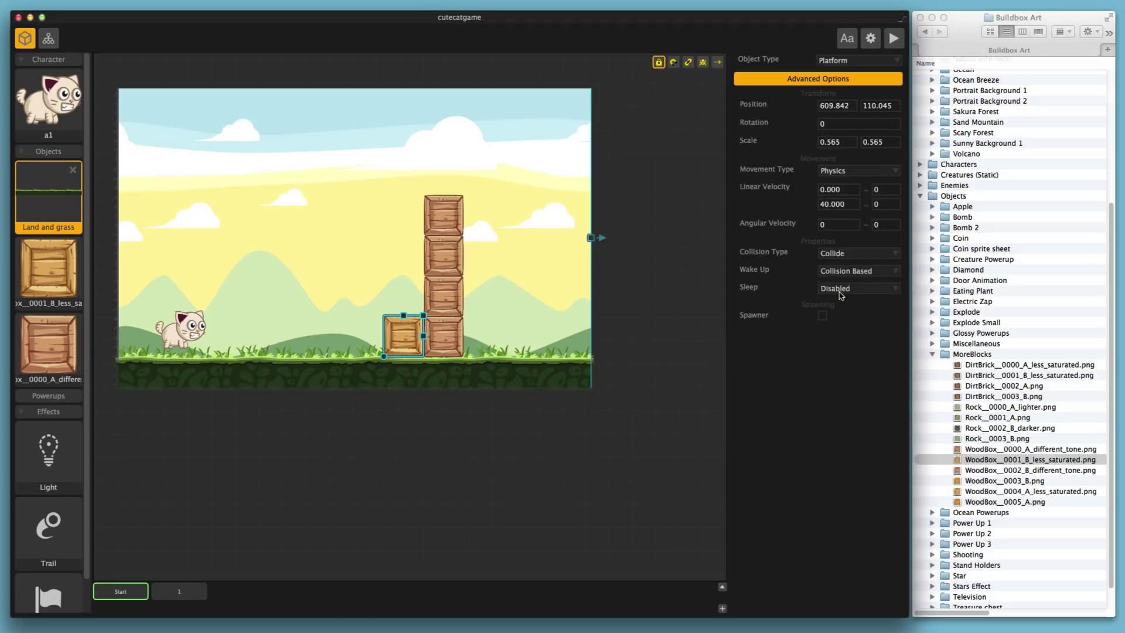
click(894, 38)
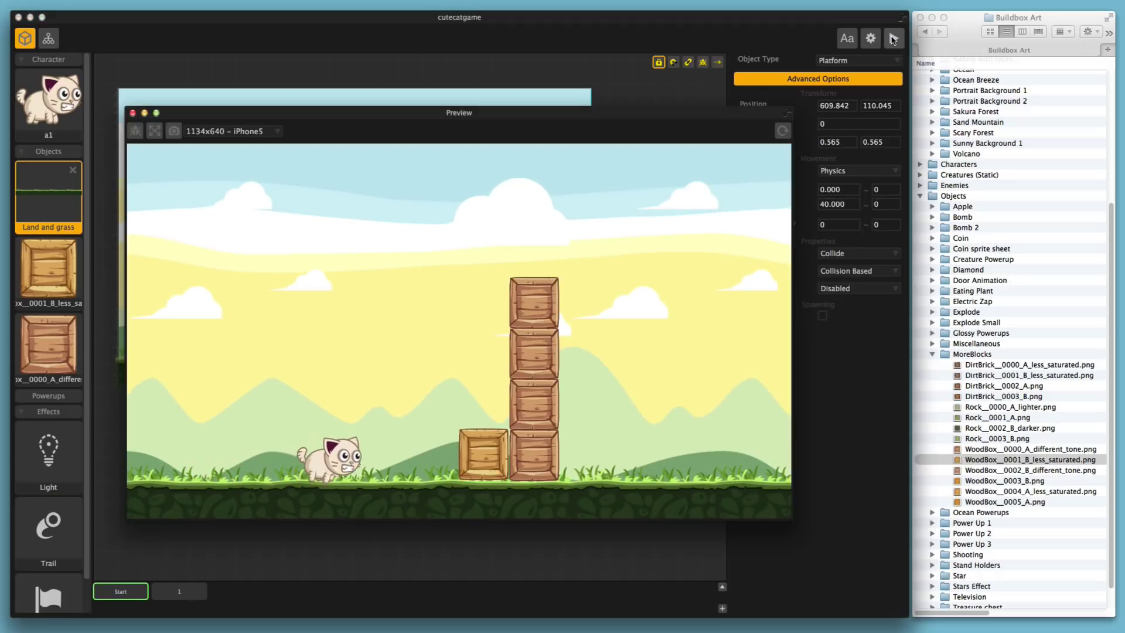
key(space)
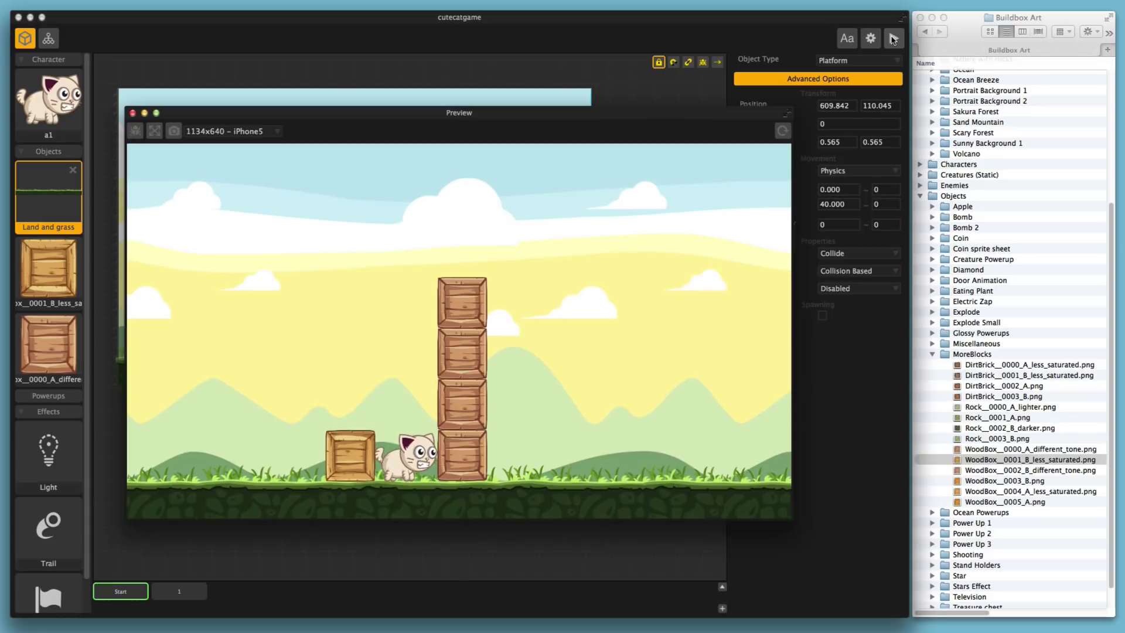
click(133, 113)
- Open the character's vertical Jump Force for editing in the advanced gameplay settings and accept the project settings
click(871, 38)
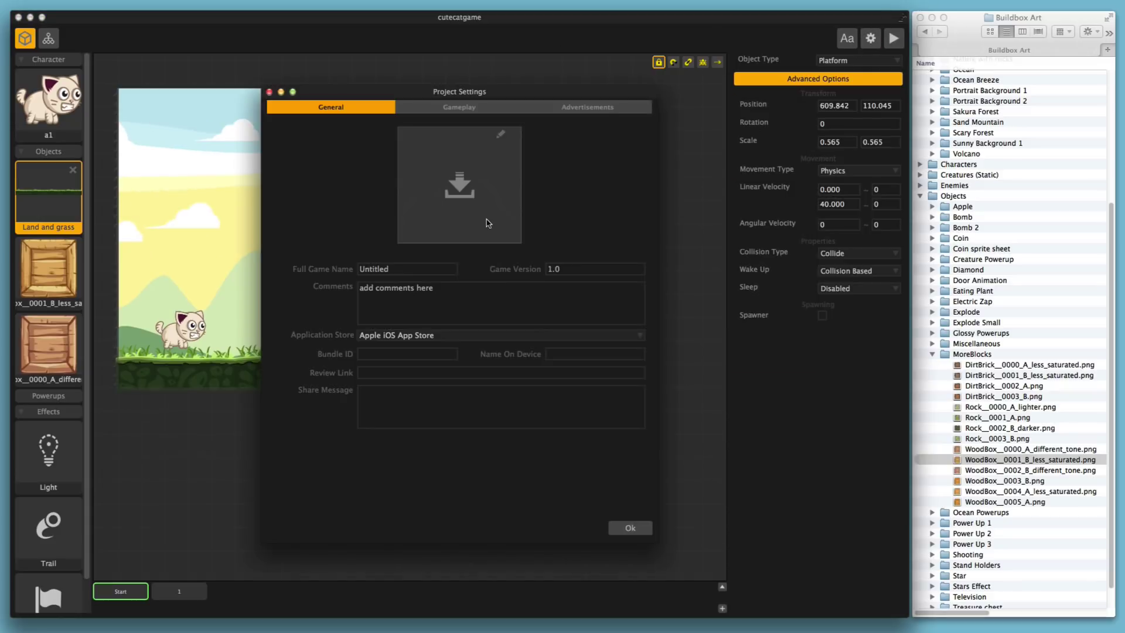
click(466, 113)
click(508, 174)
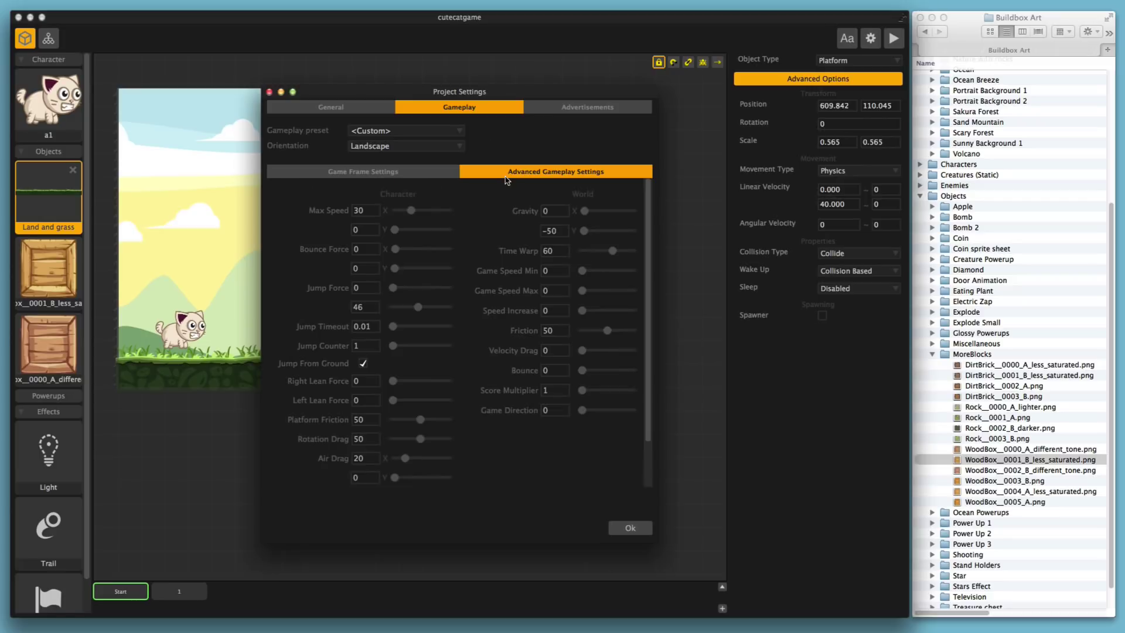
click(374, 310)
click(637, 527)
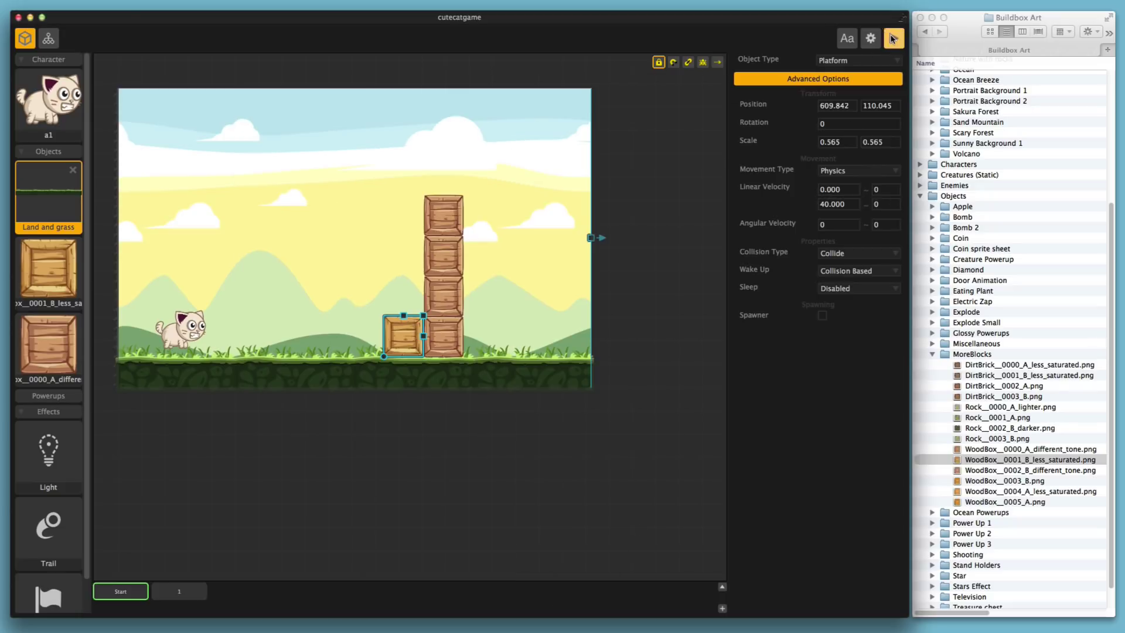
- Test the cat's jump onto the collision-activated yellow box in the game preview
click(892, 39)
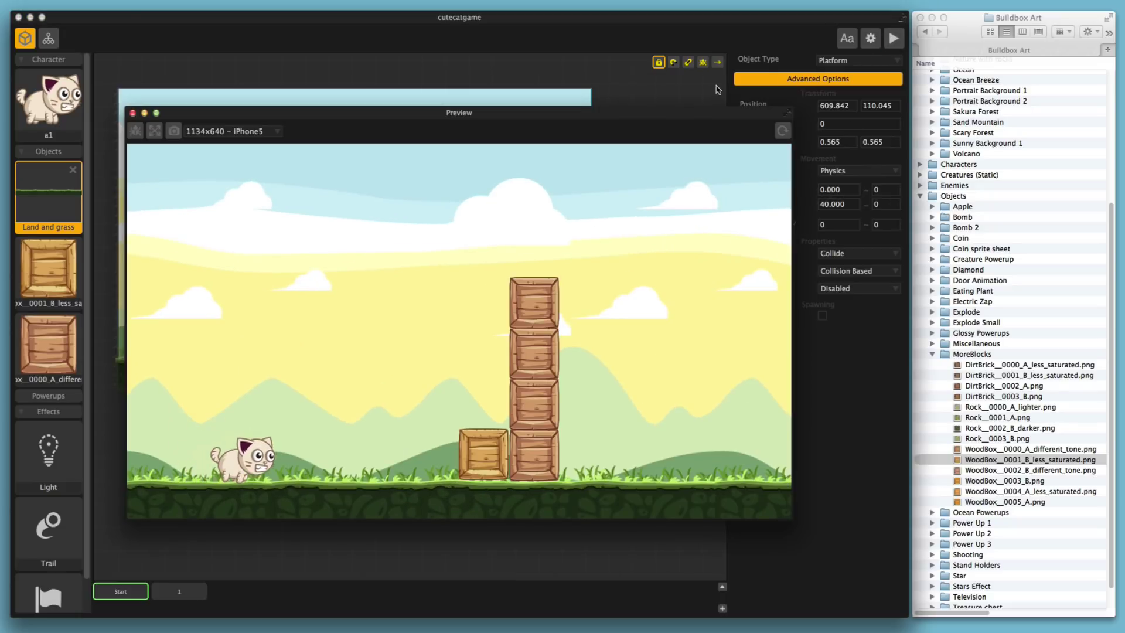
key(space)
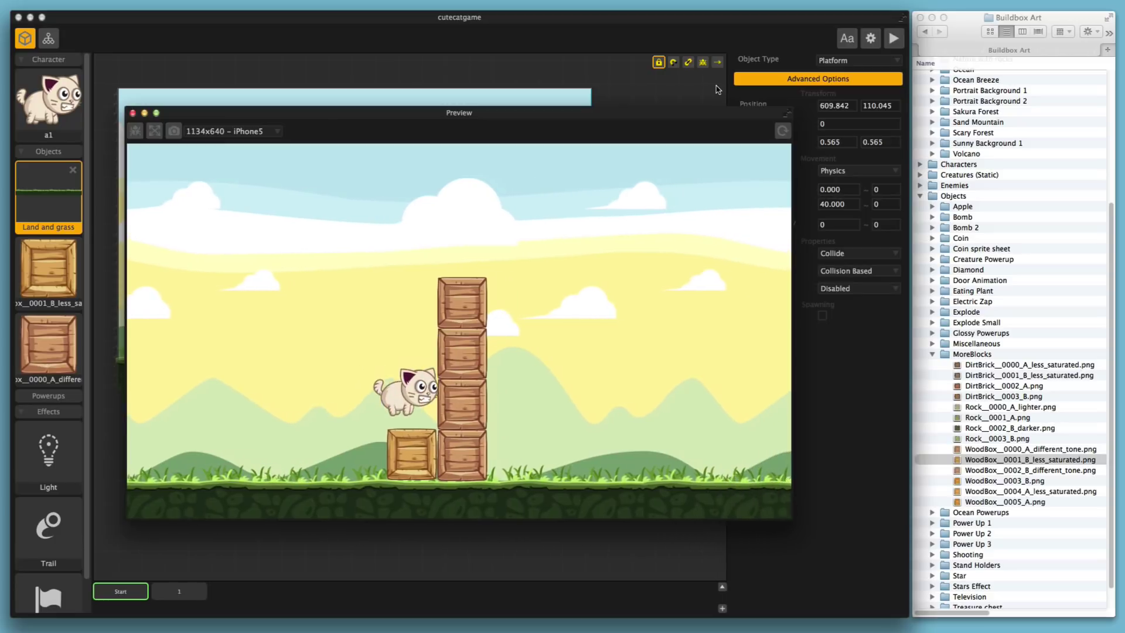
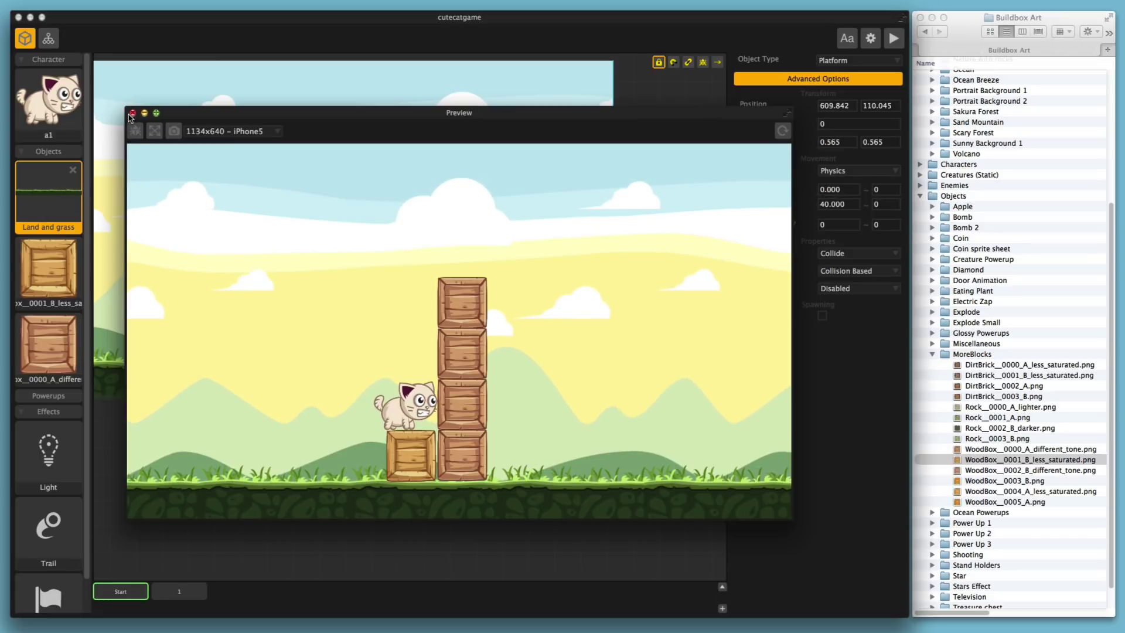
click(133, 113)
scroll(305, 299, up, 3)
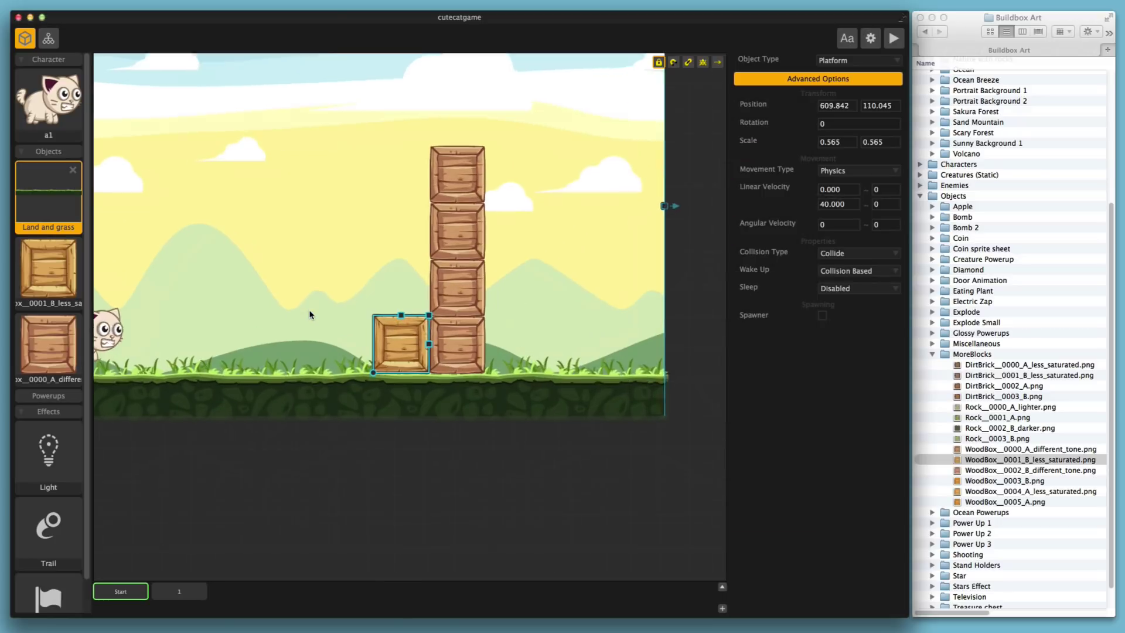
- Set the yellow box's vertical linear velocity to 65 and test the cat's jump in the game preview
click(297, 300)
scroll(454, 395, up, 3)
drag(454, 395, 481, 391)
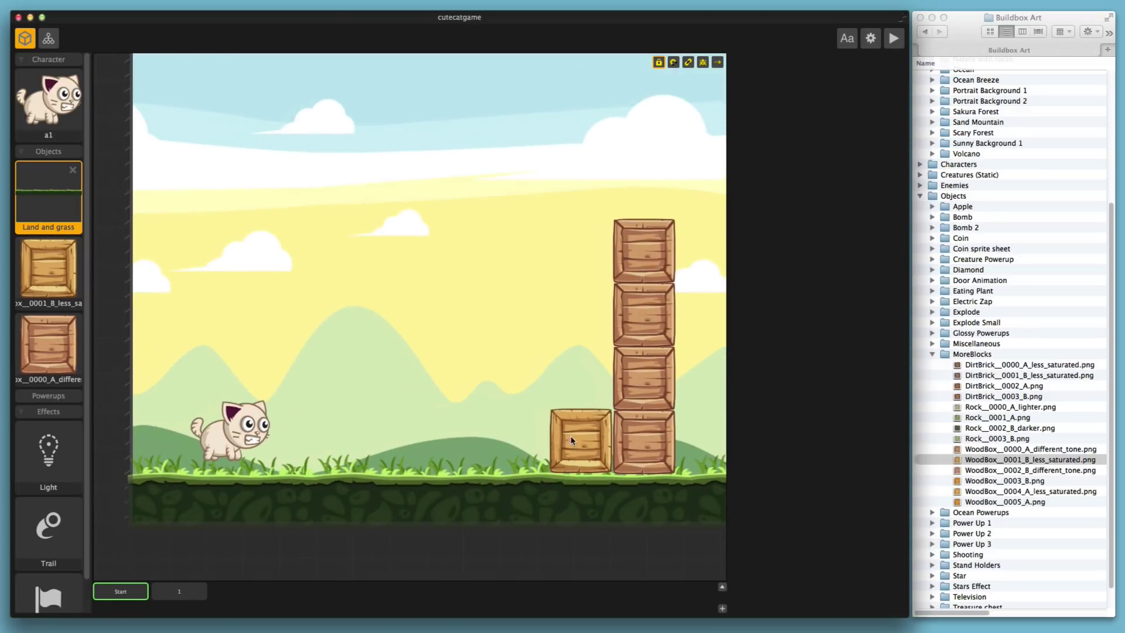
click(572, 441)
click(857, 204)
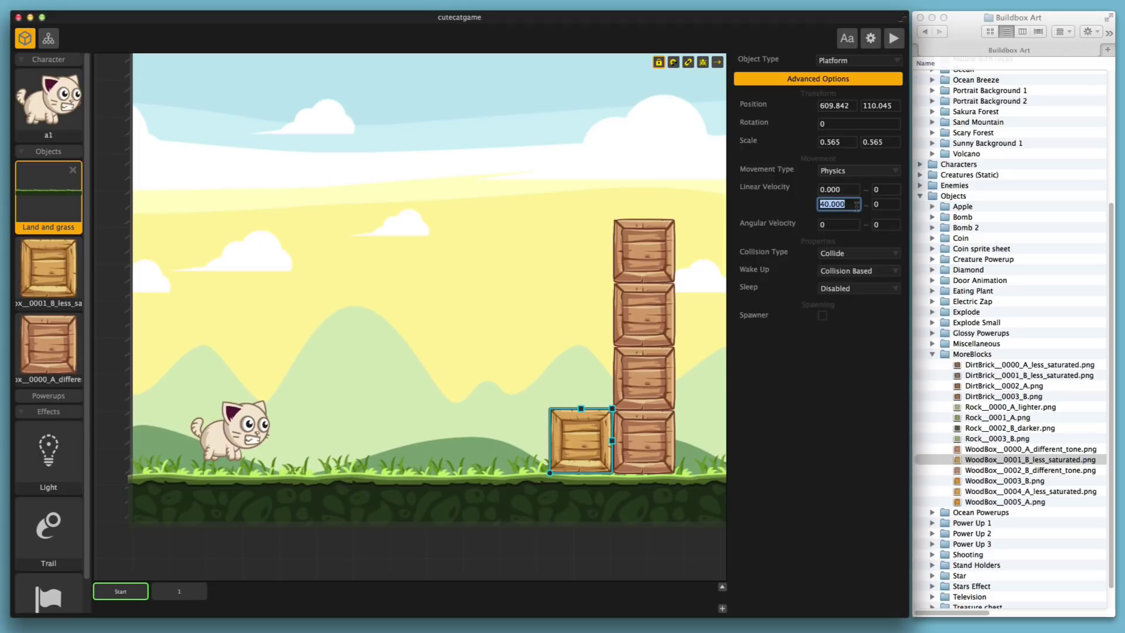
text(65.000)
click(895, 39)
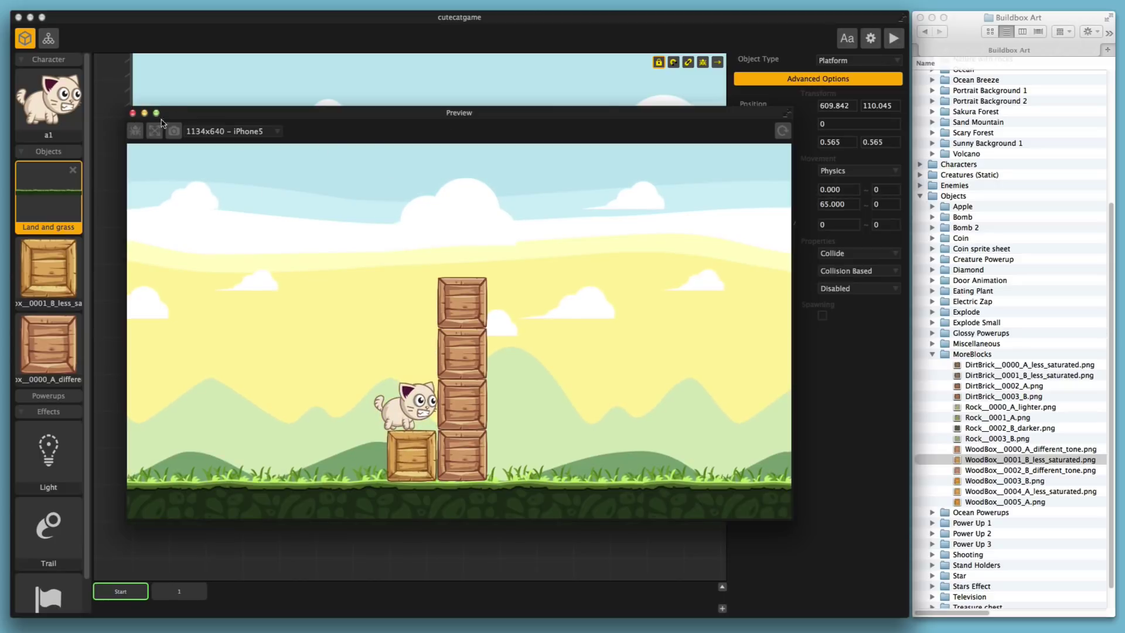
- Switch the game preview to 1920x1080 - Full HD, reposition its window and close it
click(252, 132)
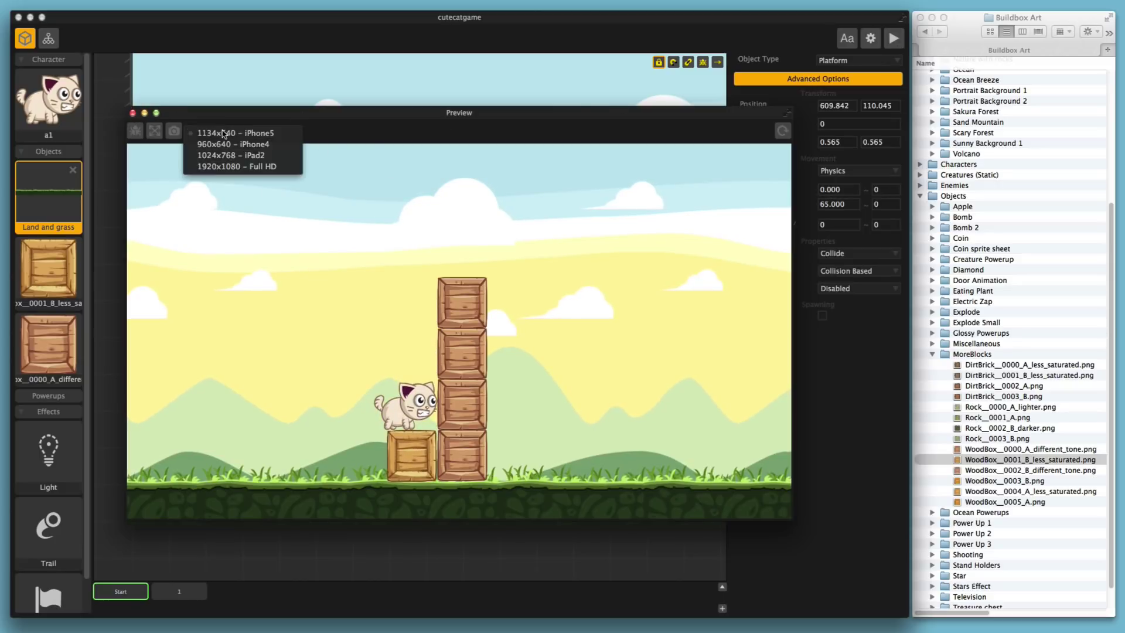
click(229, 168)
drag(561, 118, 404, 17)
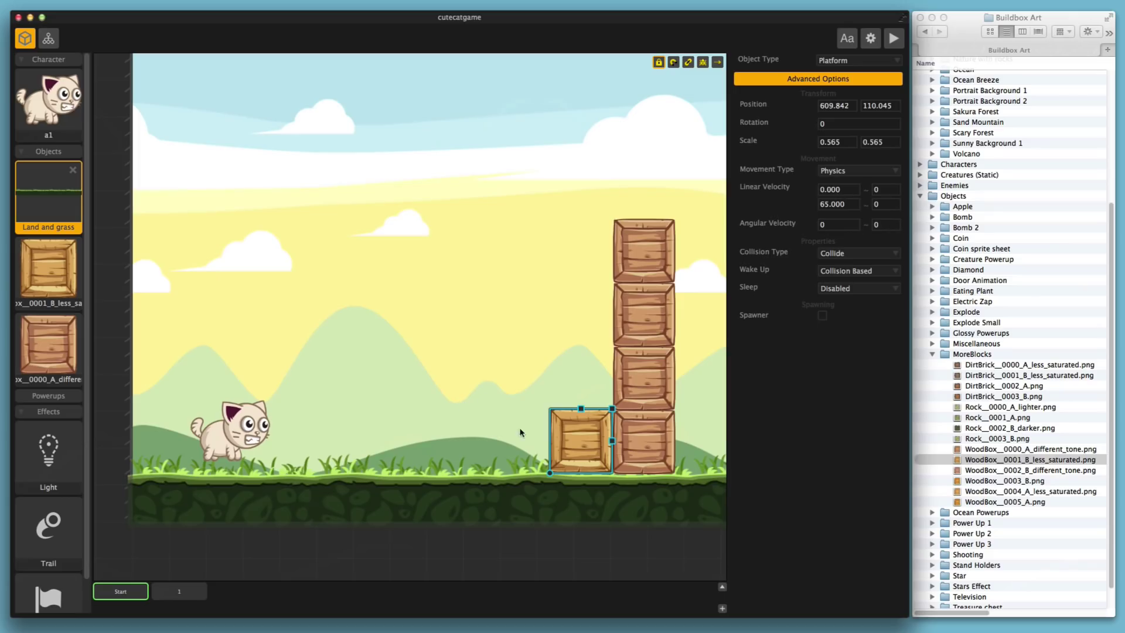
- Set the yellow box's vertical linear velocity to 80 and test the cat's launch over the wall in the game preview
click(825, 204)
text(80.000)
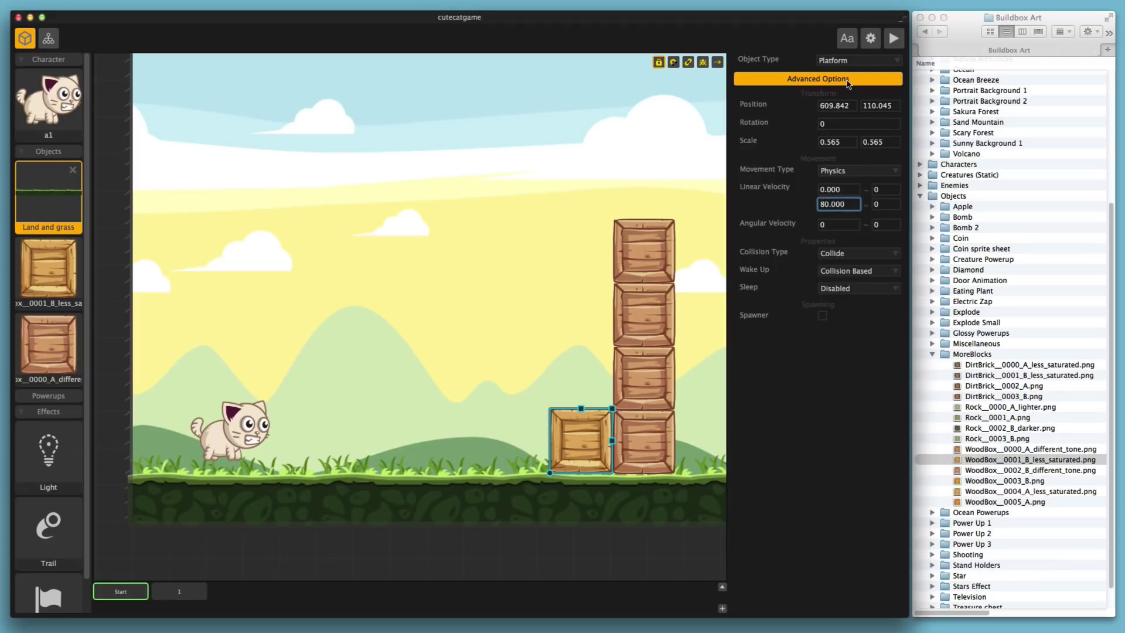
click(894, 38)
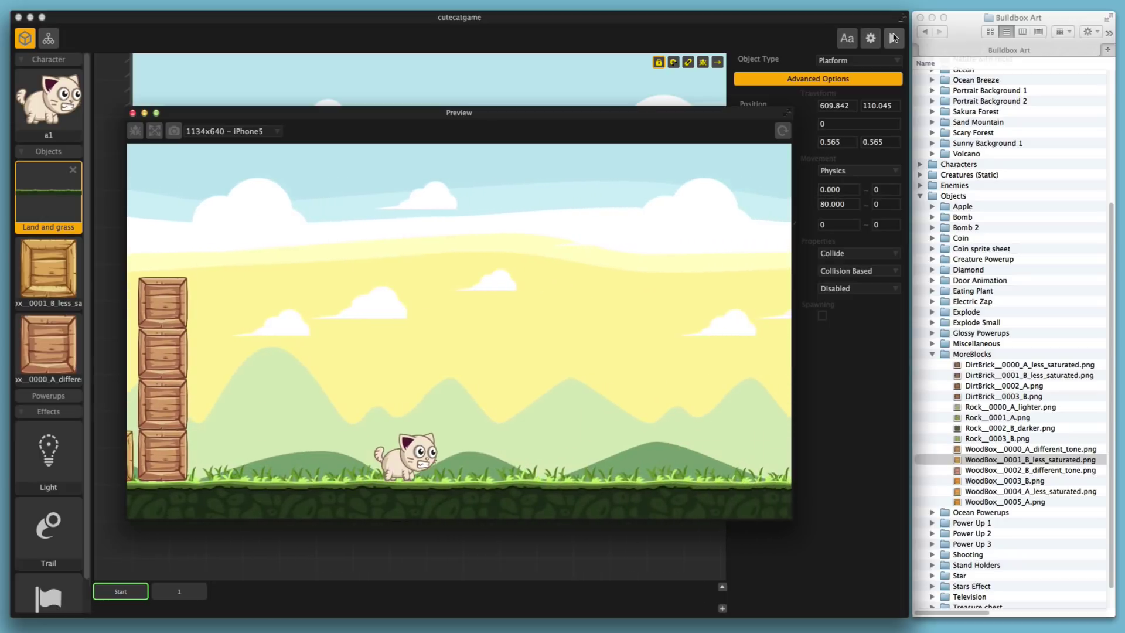
click(132, 112)
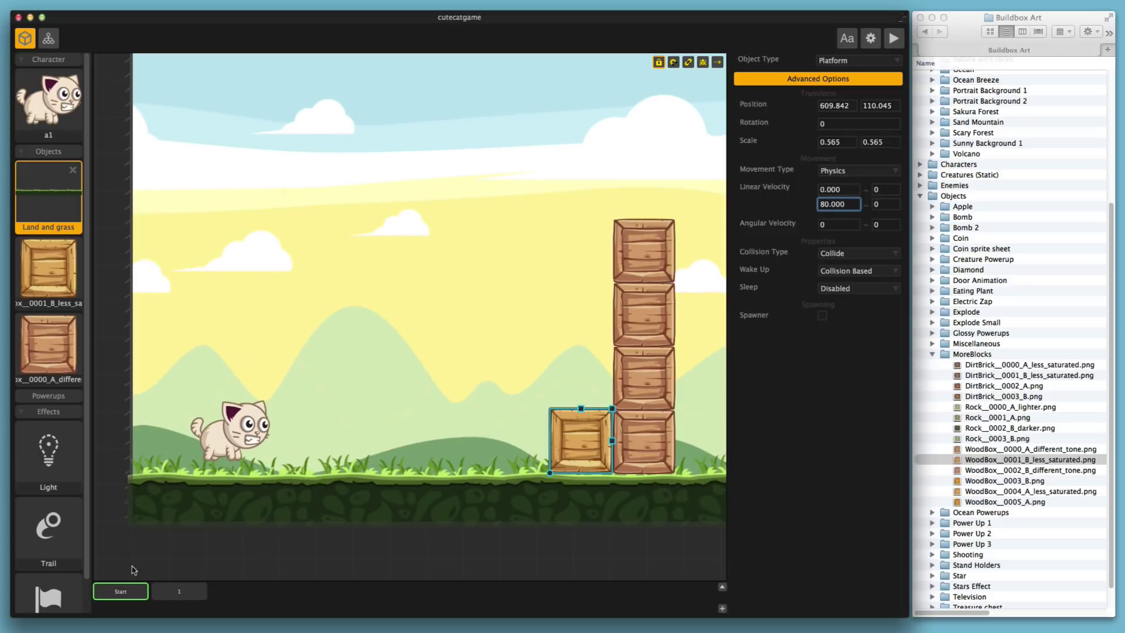
- Copy the yellow box from the Start scene into scene 1 and move it closer to the scene's beginning
scroll(414, 372, down, 3)
scroll(418, 373, up, 1)
click(204, 591)
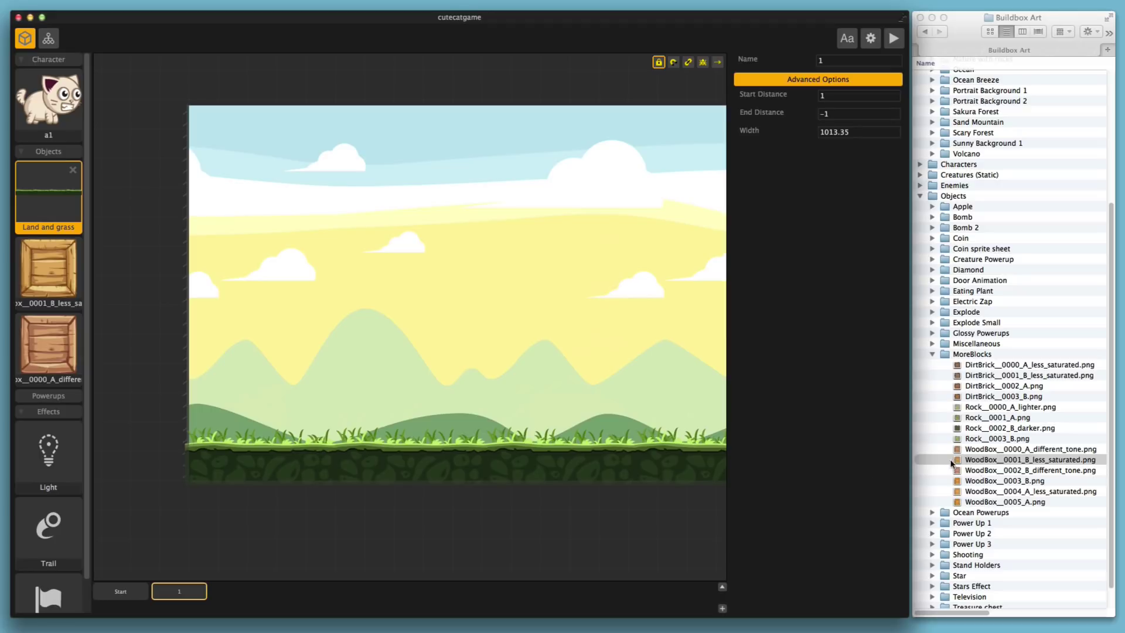
click(126, 593)
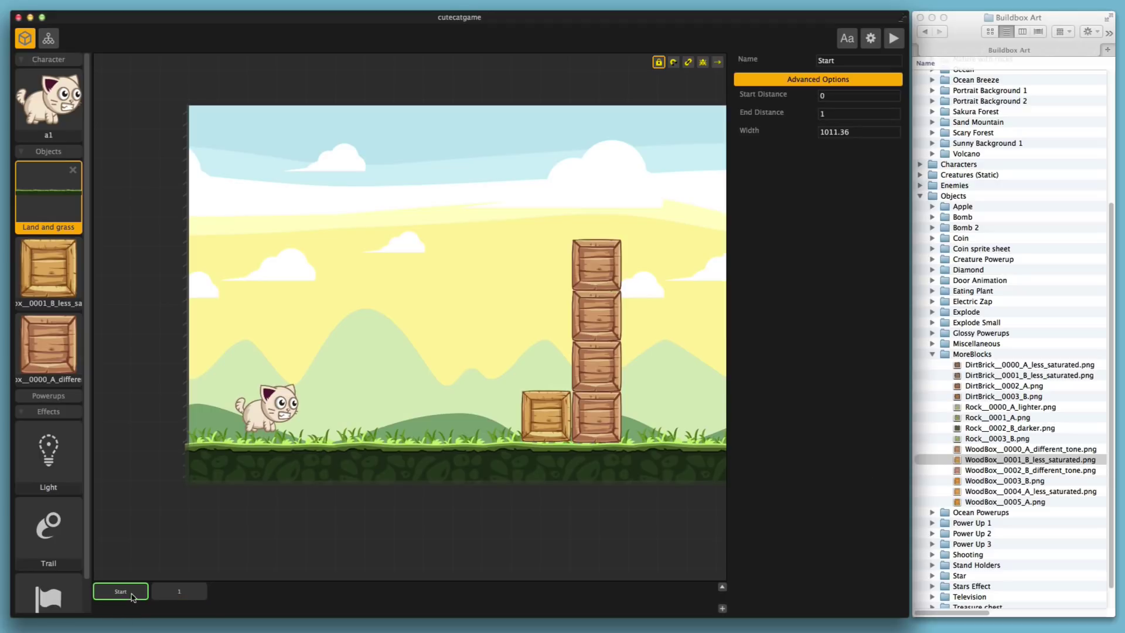
click(546, 412)
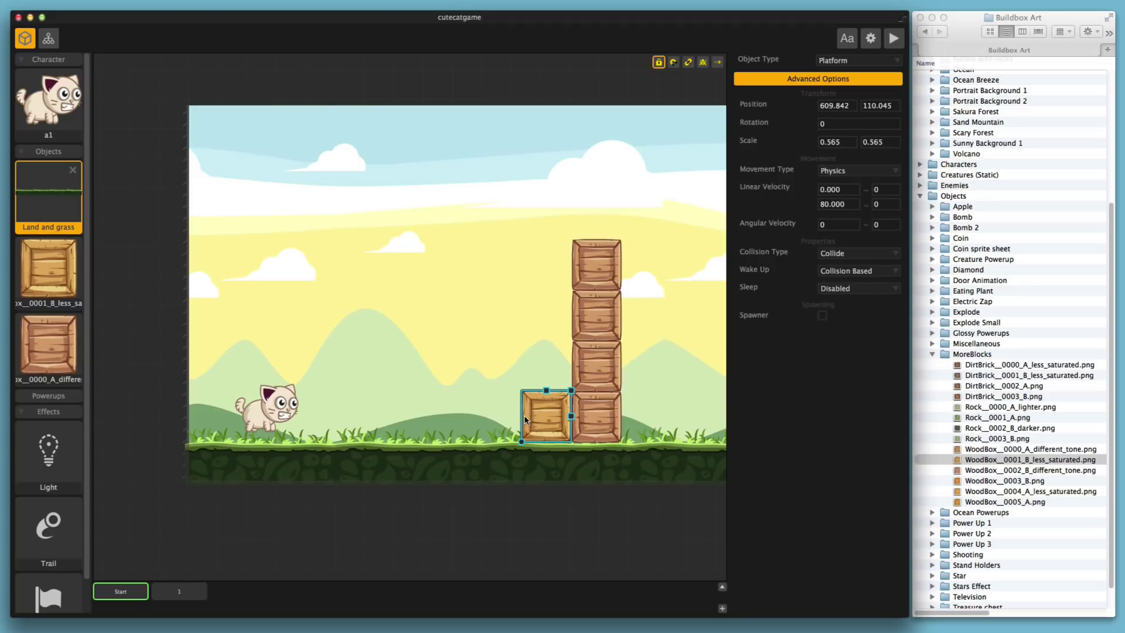
click(193, 590)
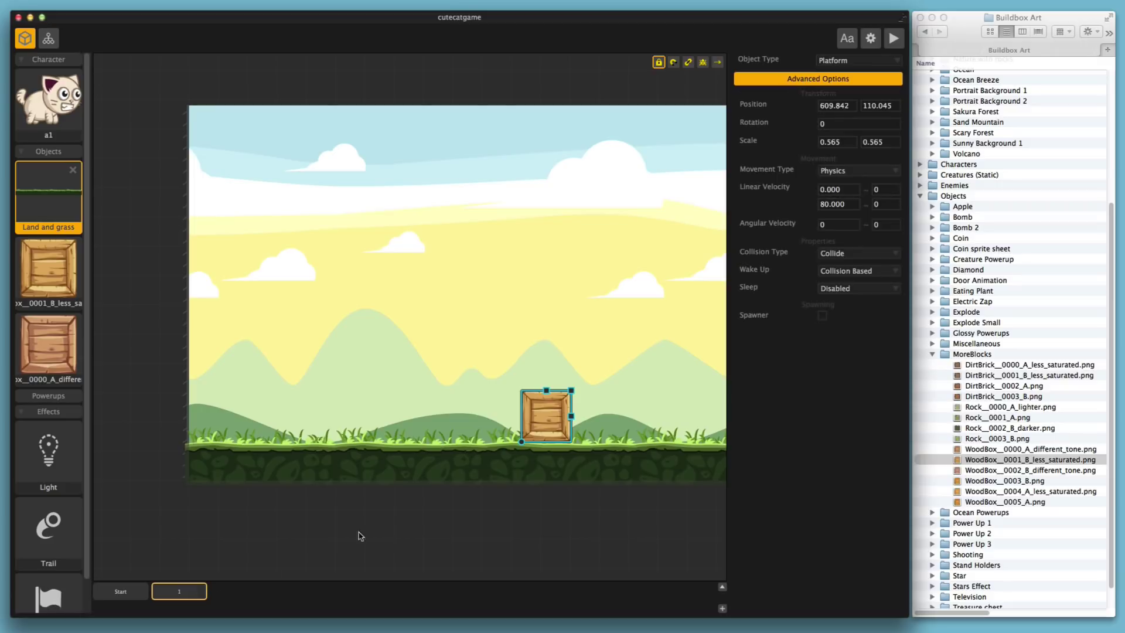
drag(574, 414, 361, 417)
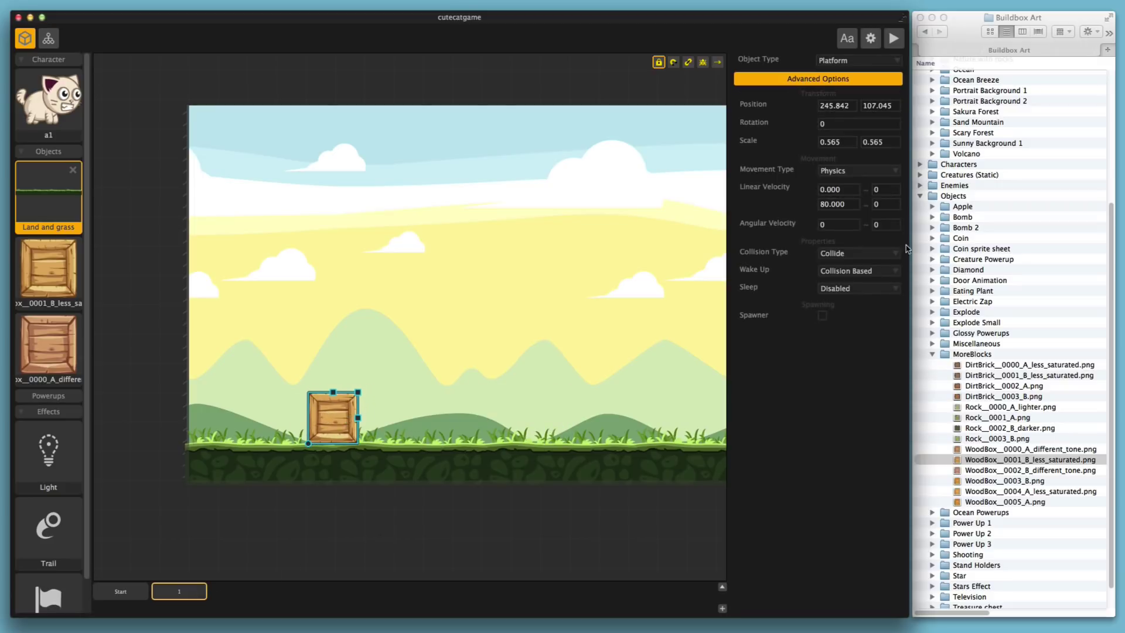
- Set the copied box's vertical linear velocity to 0 and Wake Up to Disabled, and reposition it at about 317, 110
double_click(843, 204)
text(0.000)
click(857, 271)
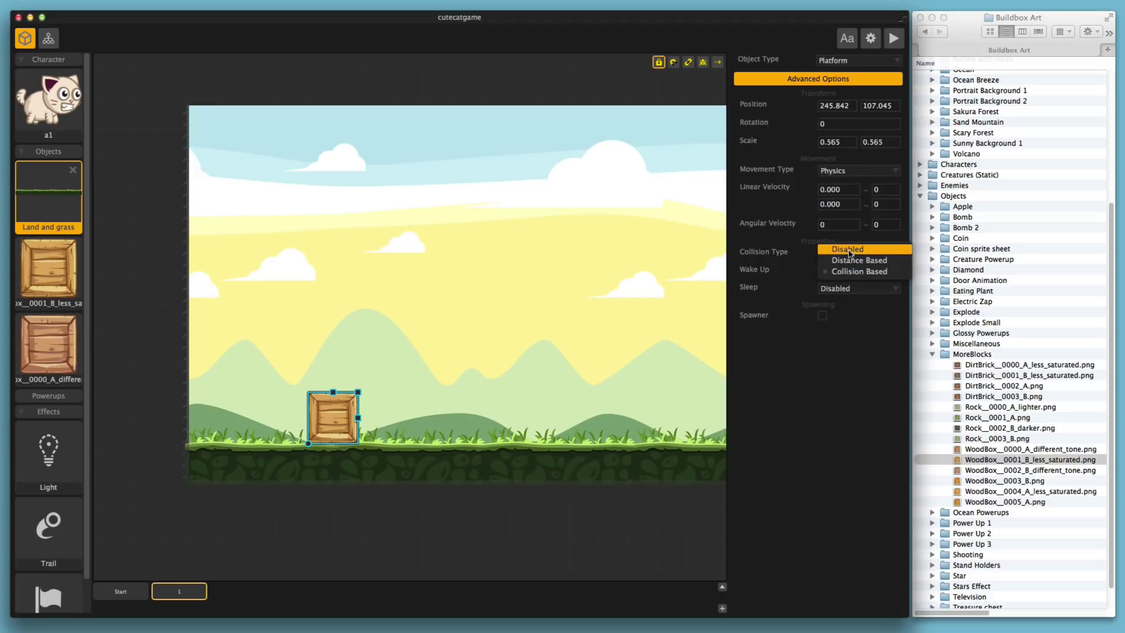
click(847, 250)
drag(345, 406, 389, 395)
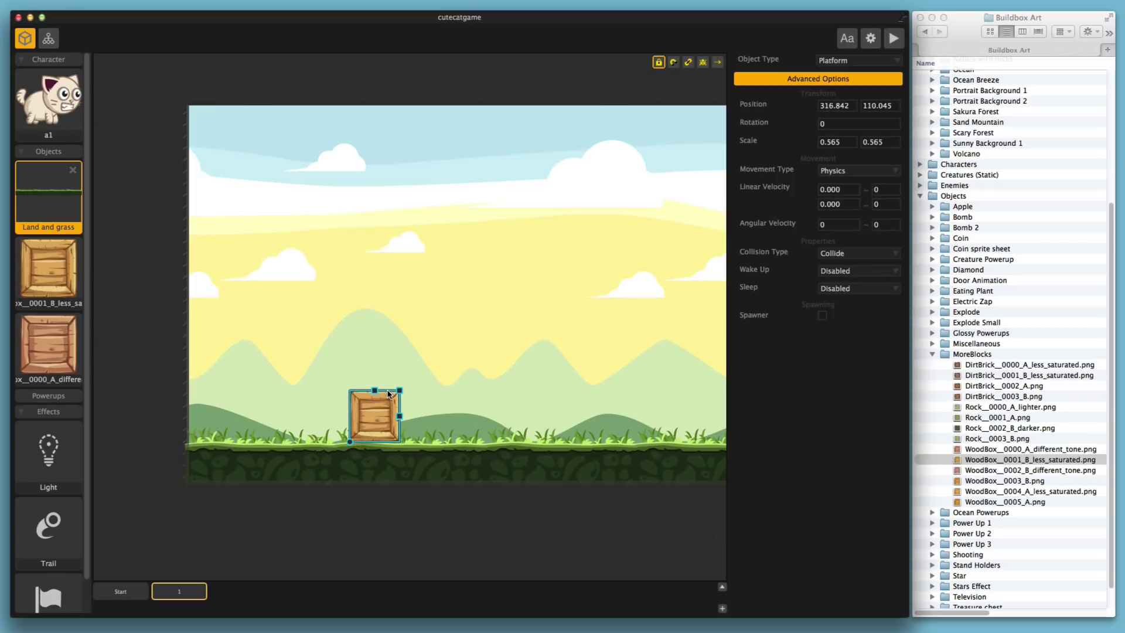
- Collapse the MoreBlocks folder, expand the Miscellaneous art folder and preview spiky-iron-ball.png
click(931, 355)
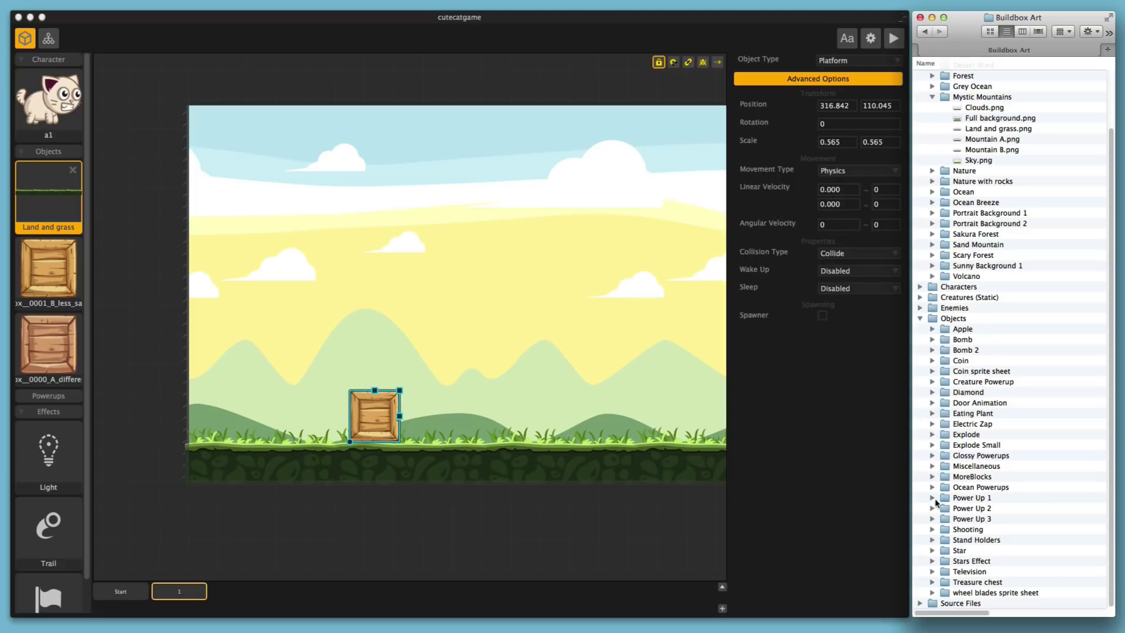
click(932, 467)
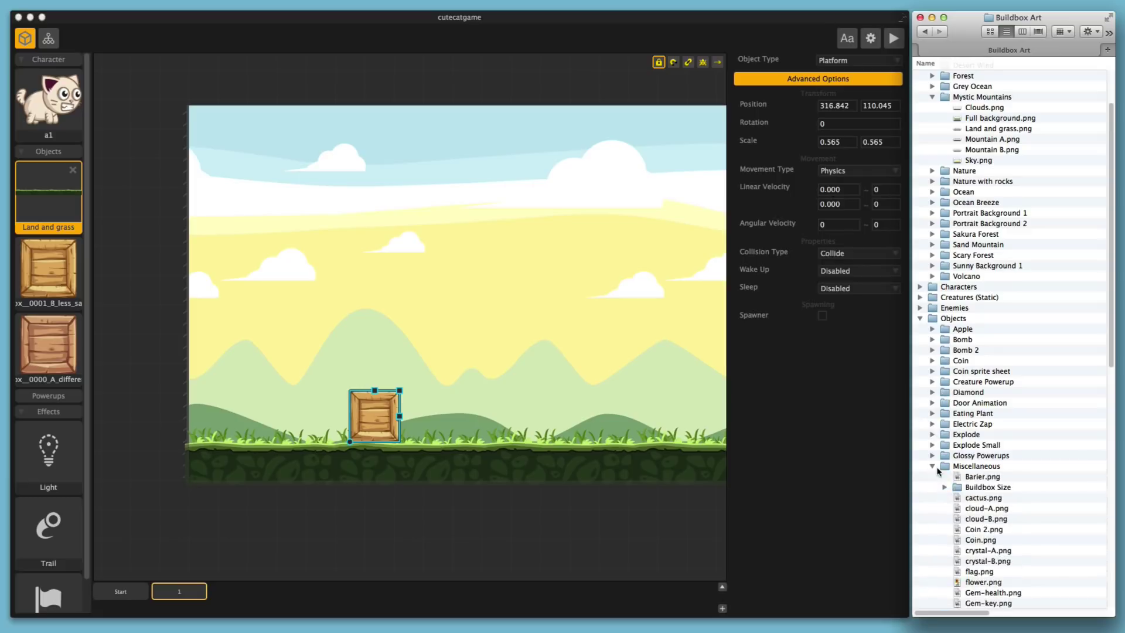
scroll(953, 513, down, 3)
scroll(952, 513, down, 8)
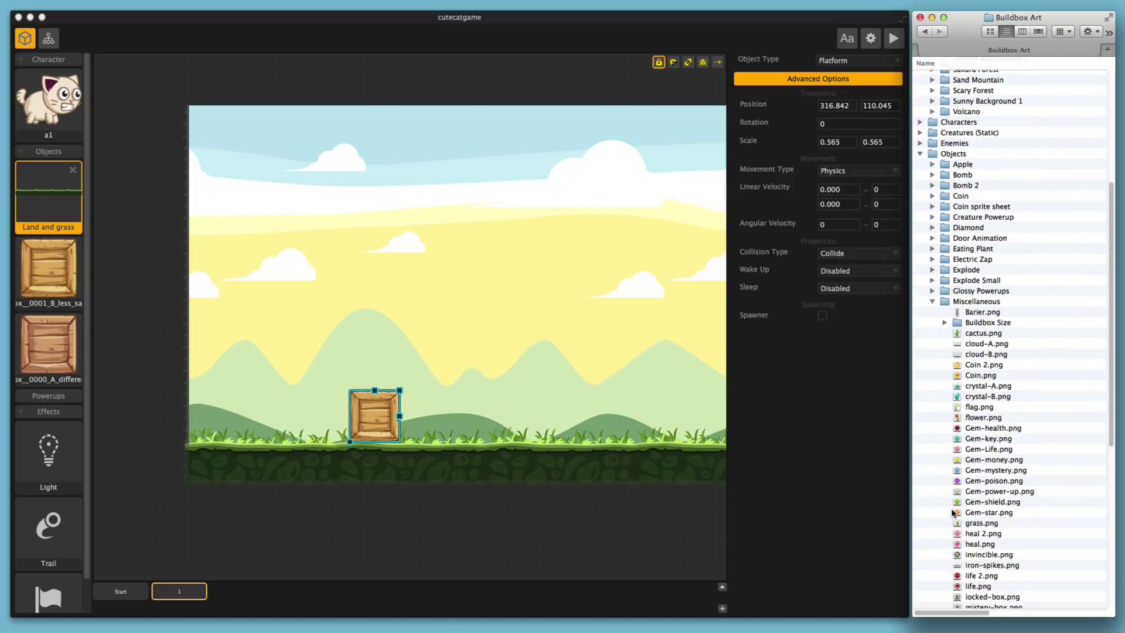
scroll(952, 513, down, 3)
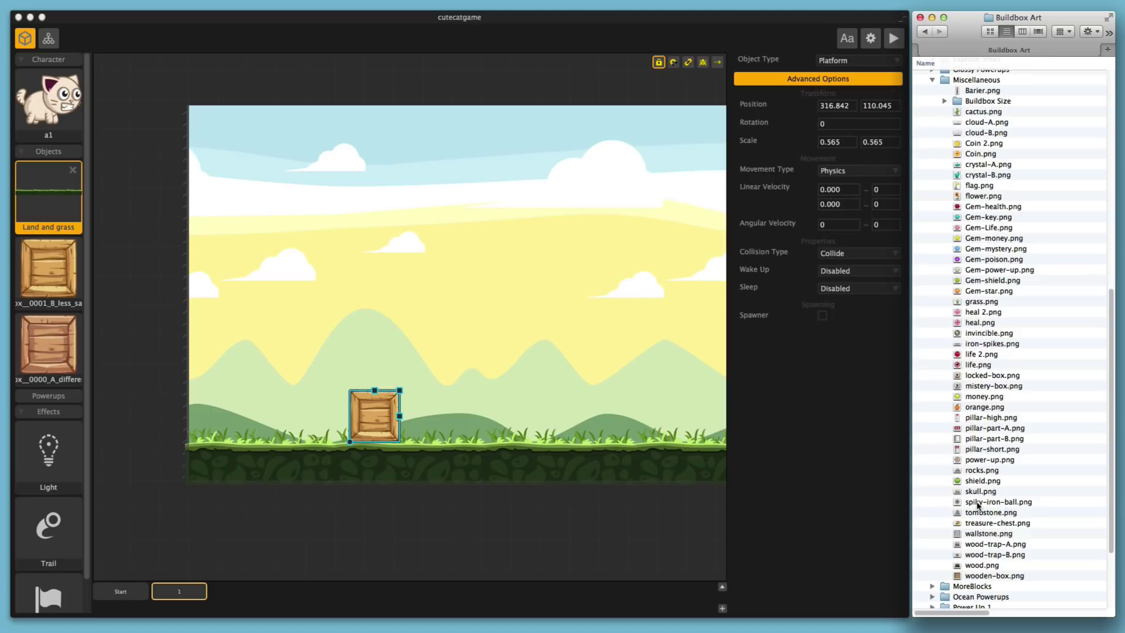
click(978, 502)
key(space)
key(space)
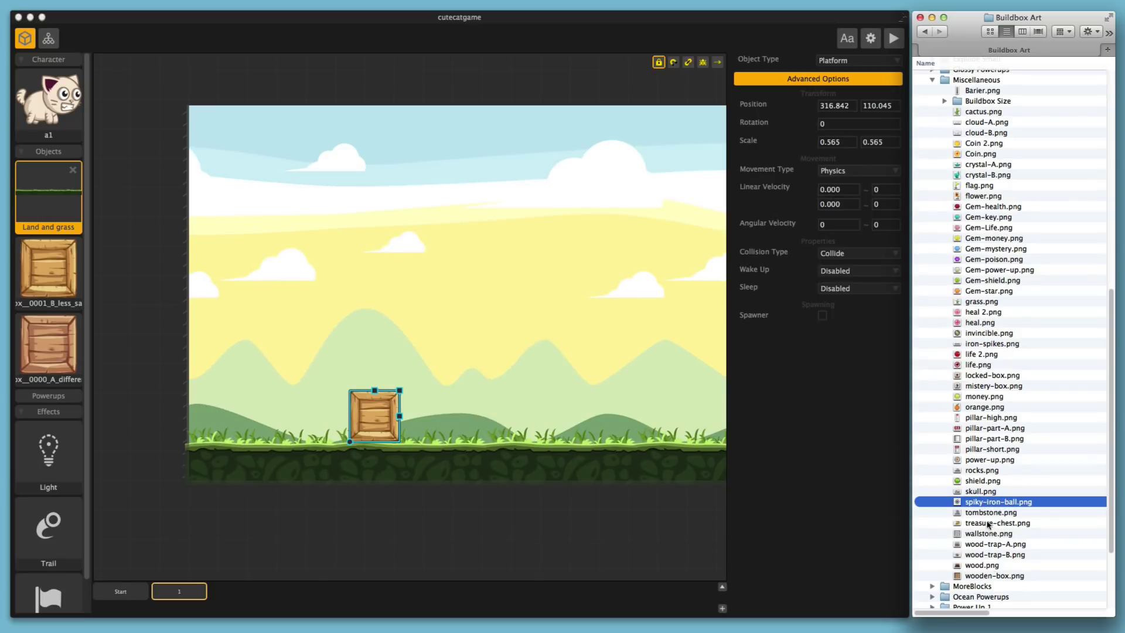
scroll(982, 486, up, 5)
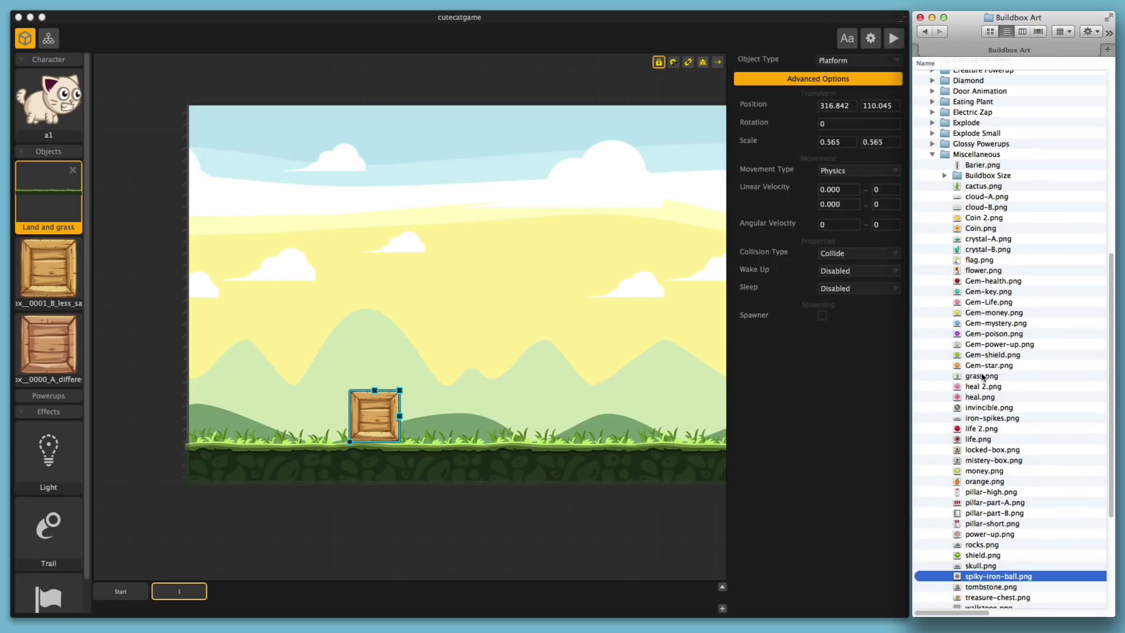
- Expand the Buildbox Size folder and preview its images one by one from Barier.png to Gem-poison.png
click(944, 176)
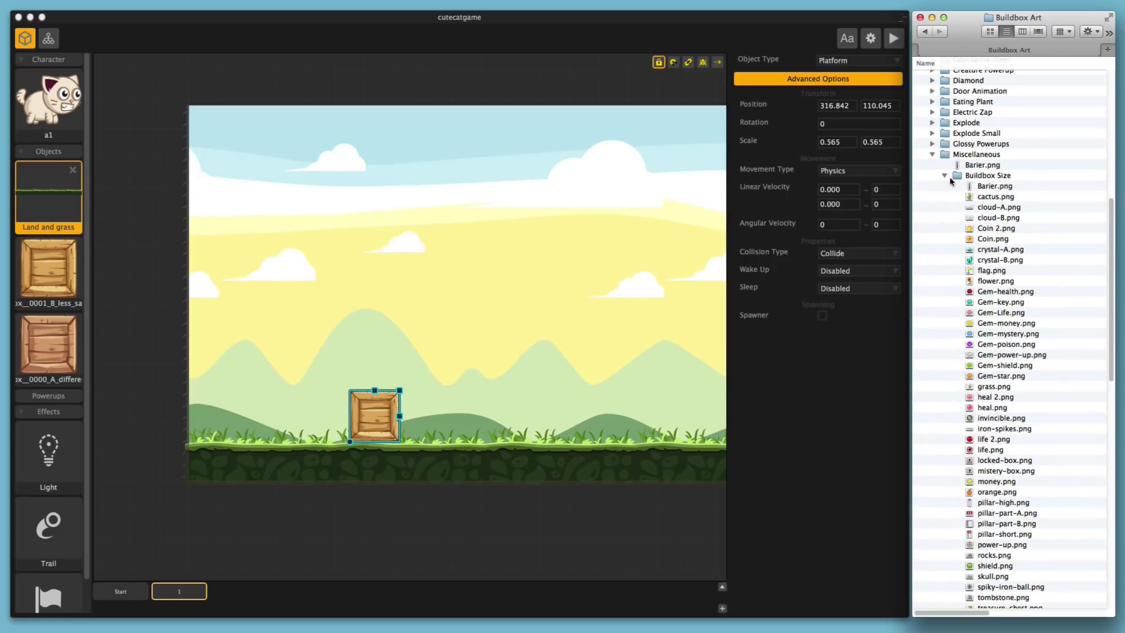
click(994, 191)
key(space)
key(Down)
key(Down)
key(Down)
key(Down)
key(Down)
key(Down)
key(Down)
key(Down)
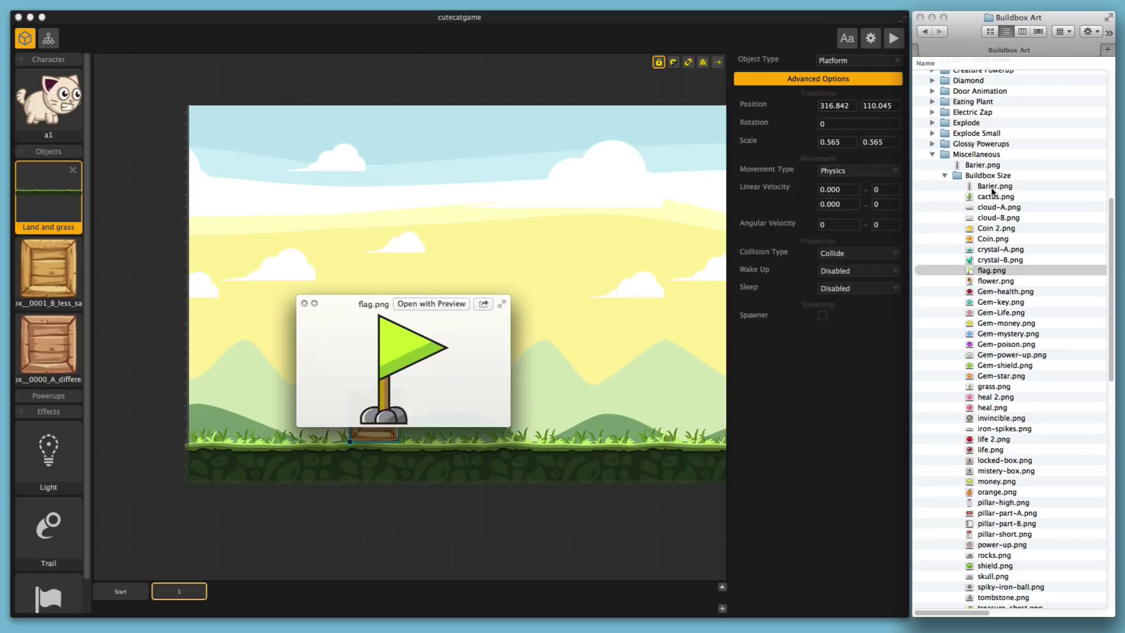
key(Down)
key(Down)
key(Down)
key(Down)
key(Down)
key(Down)
key(Down)
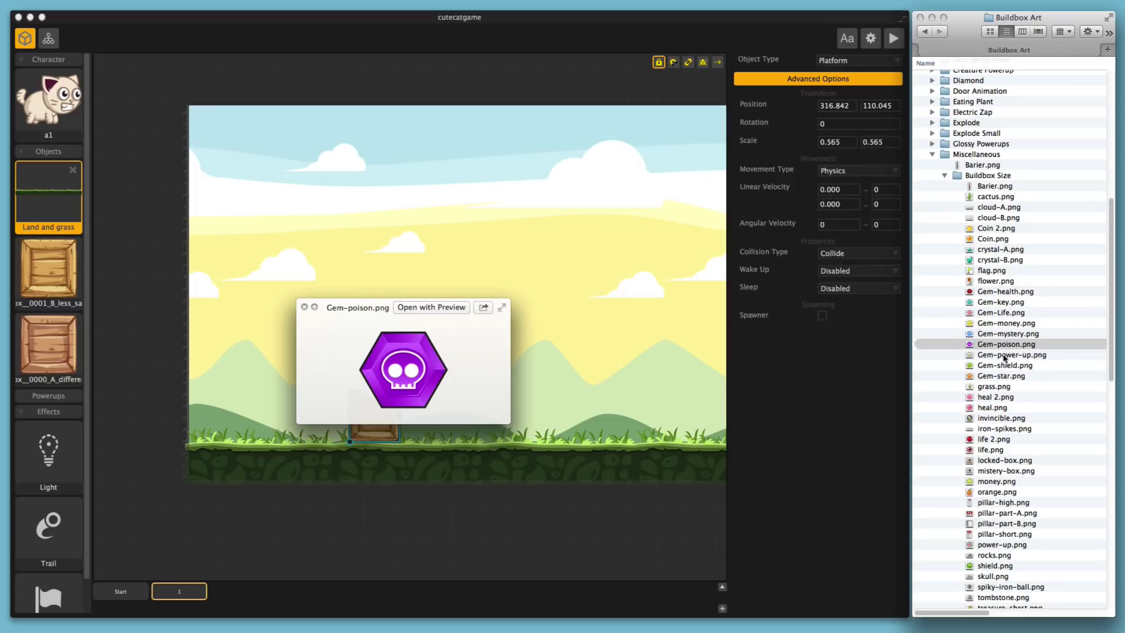
- Preview wood-trap-B.png, add it as an object on the grass beside scene 1's box, and shrink it to about the box's height
scroll(1004, 358, down, 5)
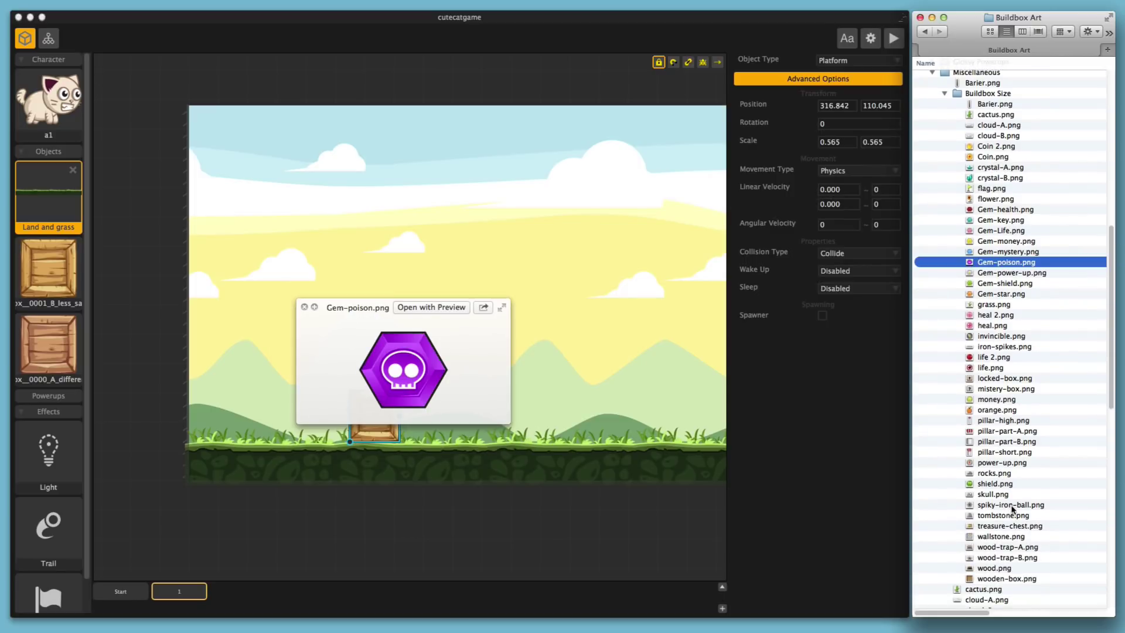
click(1010, 506)
click(998, 560)
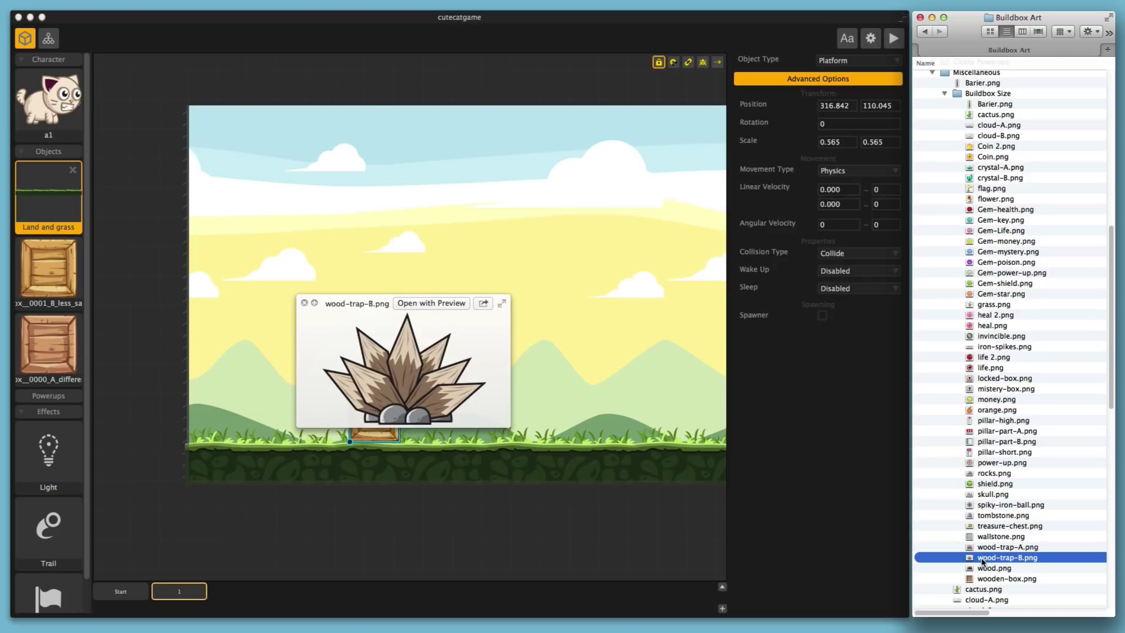
click(304, 303)
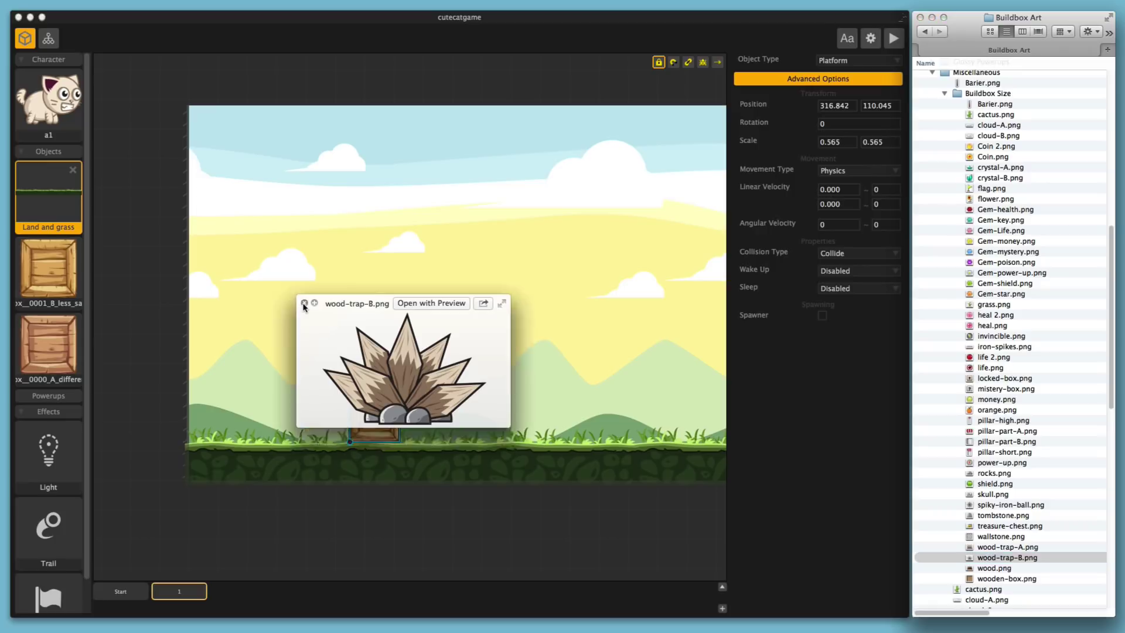
drag(998, 557, 533, 183)
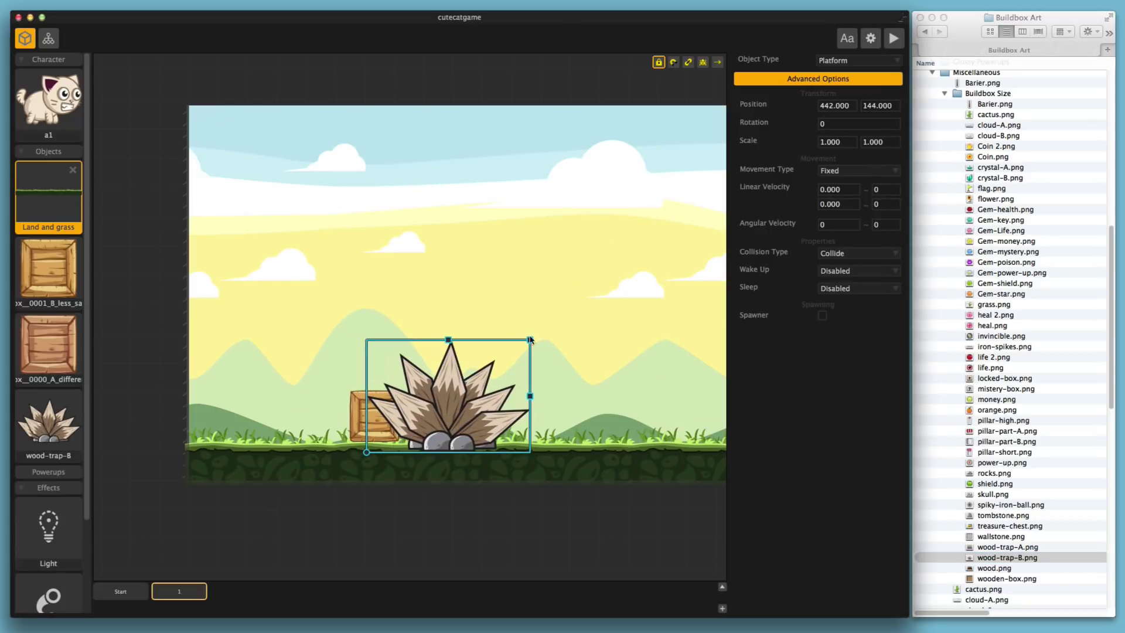
drag(530, 339, 485, 390)
- Inspect the yellow box's collision shape in the Shape Editor and close it
click(44, 268)
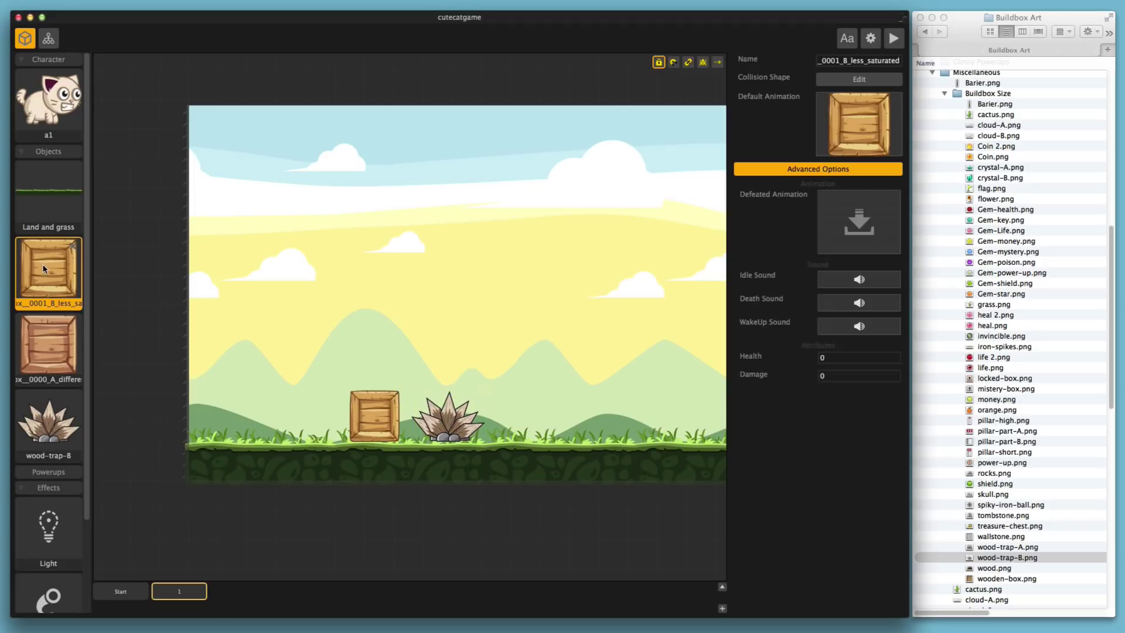
click(859, 79)
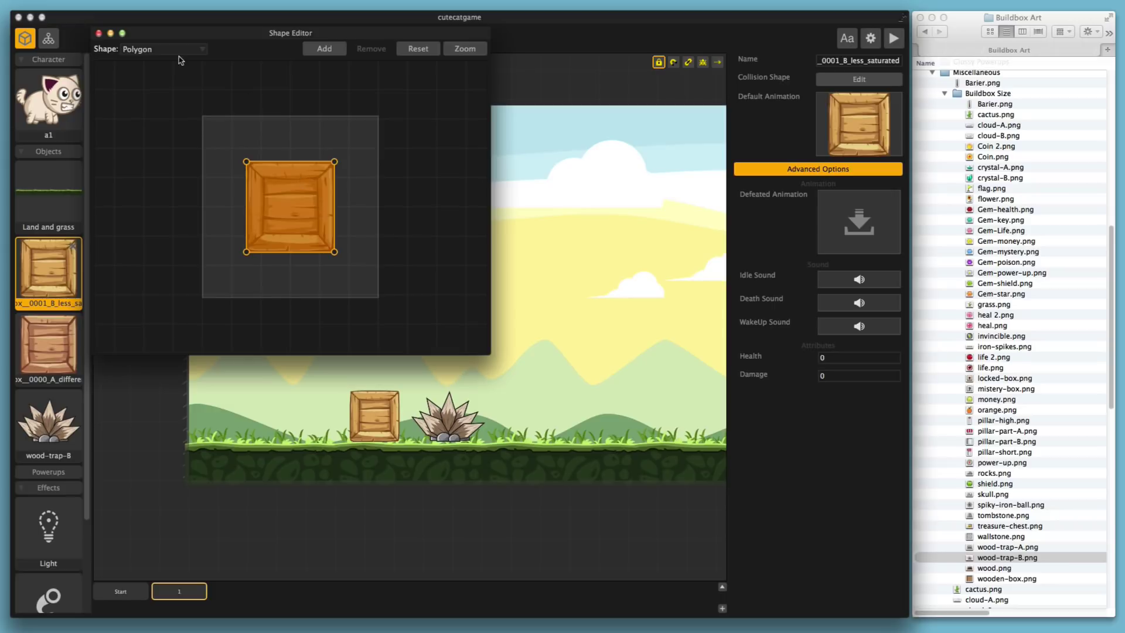
click(98, 32)
- Open wood-trap-B's collision shape and move its four polygon points along the left outline, from the base up to the central spike tip
scroll(59, 270, down, 3)
click(75, 298)
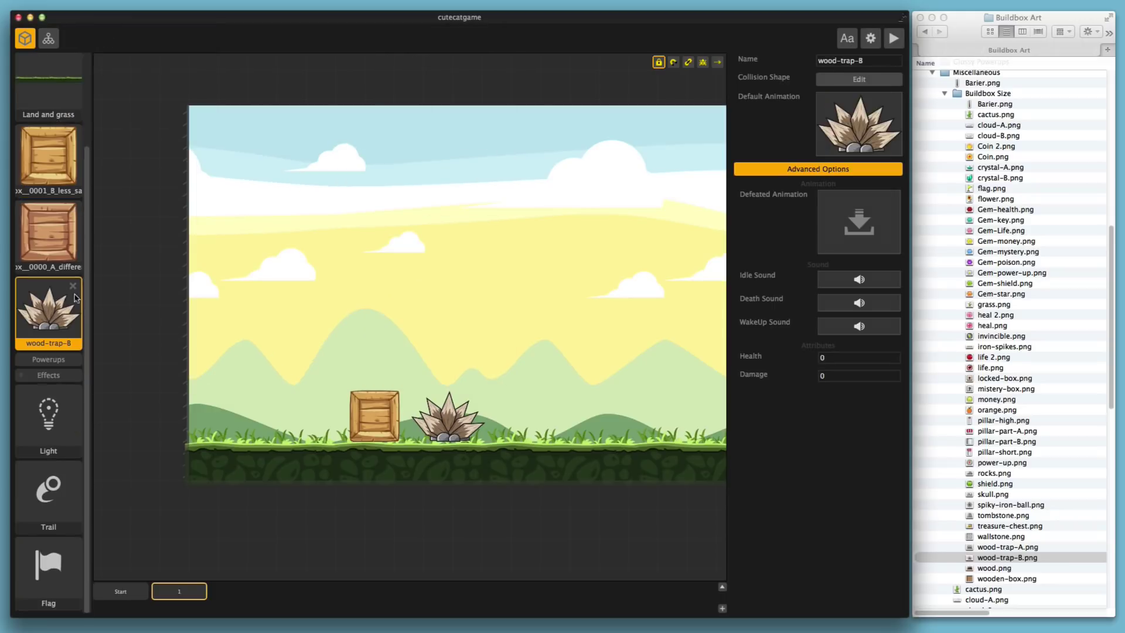
click(859, 79)
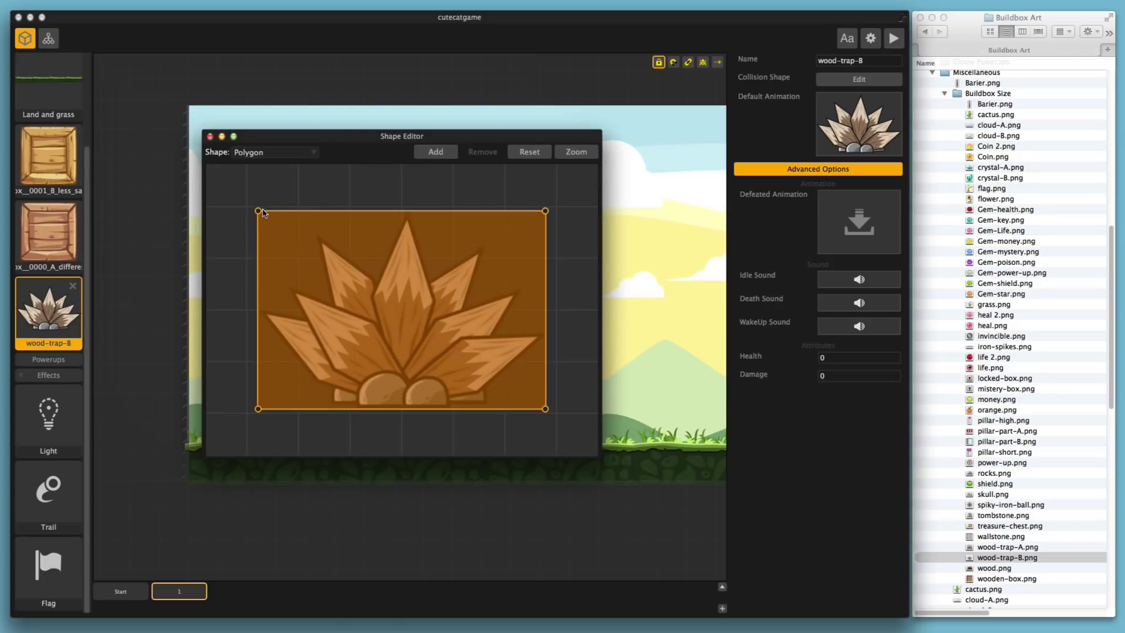
drag(263, 213, 288, 290)
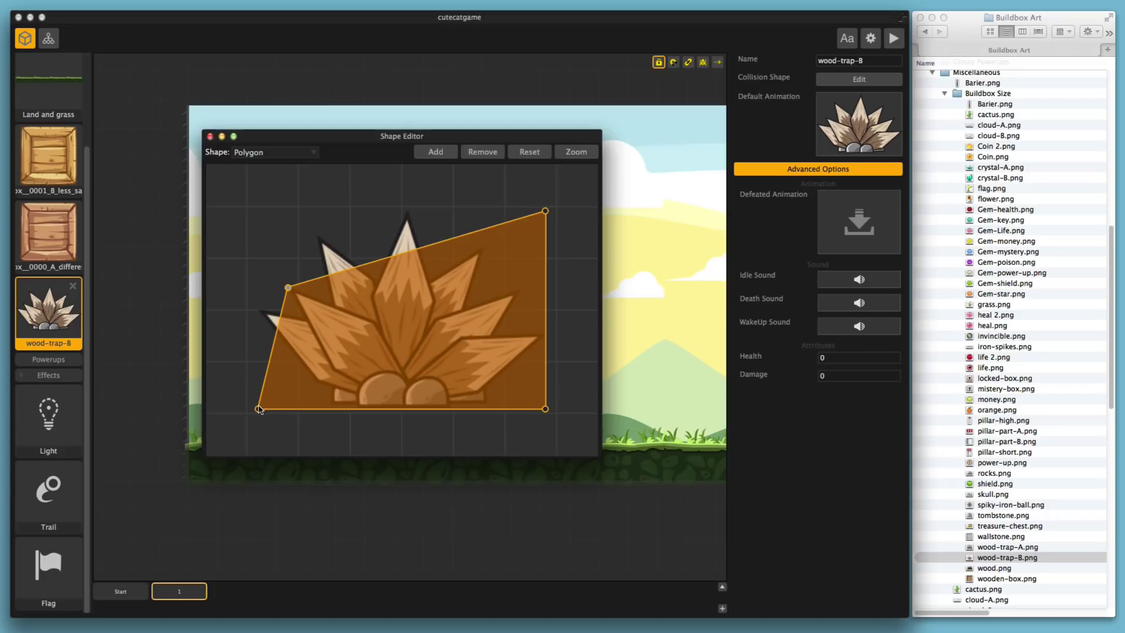
drag(259, 409, 336, 404)
drag(288, 287, 258, 312)
drag(545, 212, 318, 236)
drag(545, 409, 411, 211)
- Add polygon points down the right outline of wood-trap-B, ending at its lower-right base corner, and close the Shape Editor
click(430, 157)
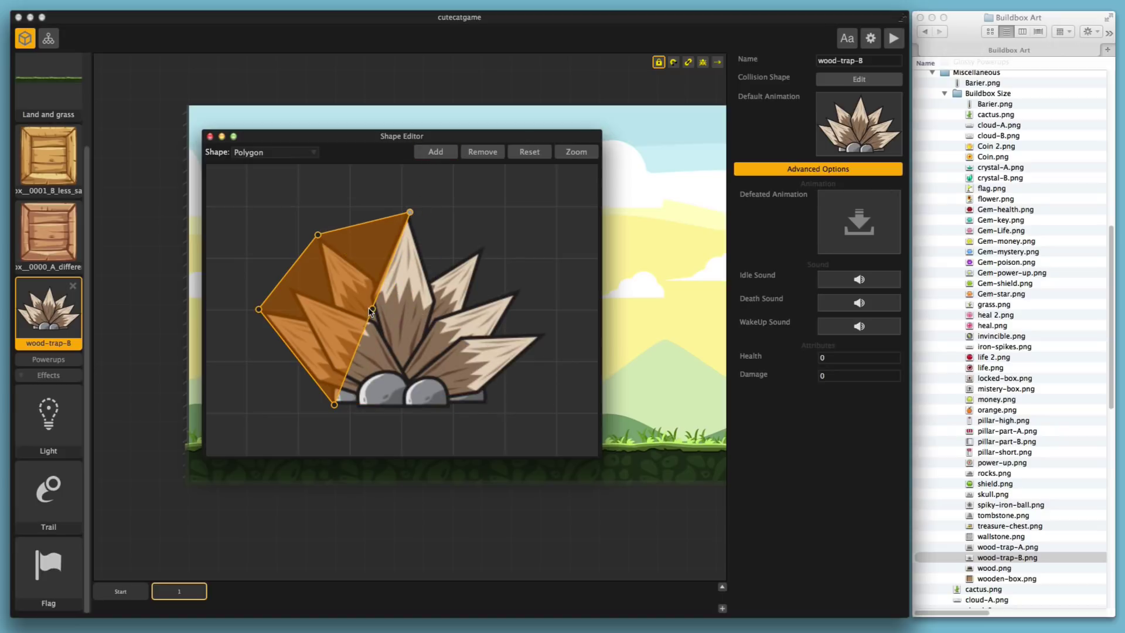
drag(373, 309, 483, 249)
click(439, 153)
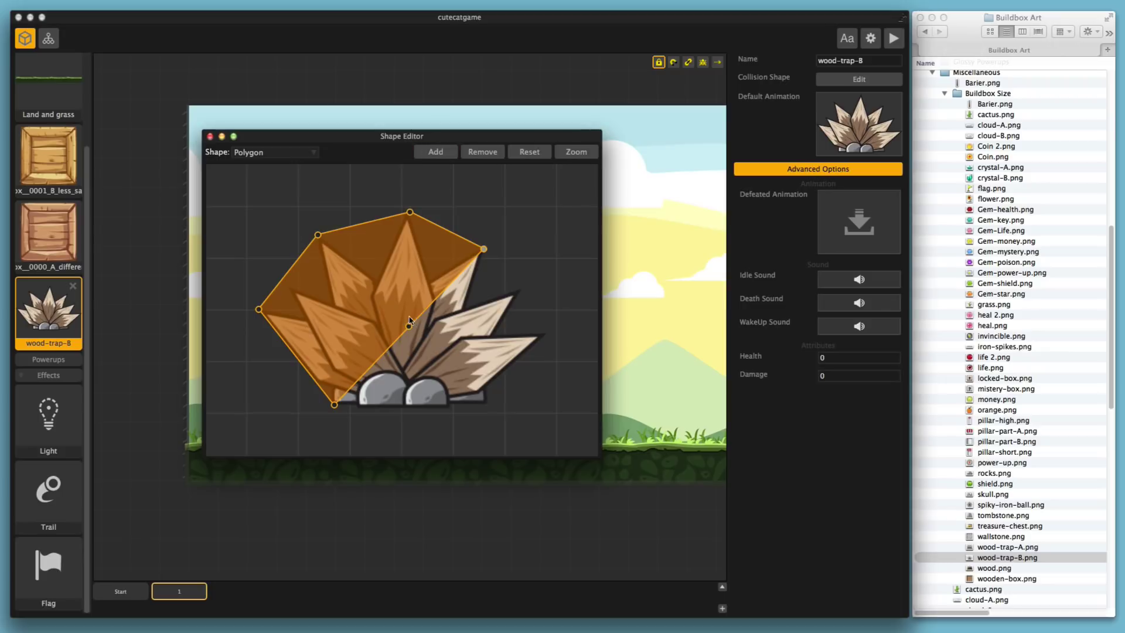
drag(409, 327, 544, 336)
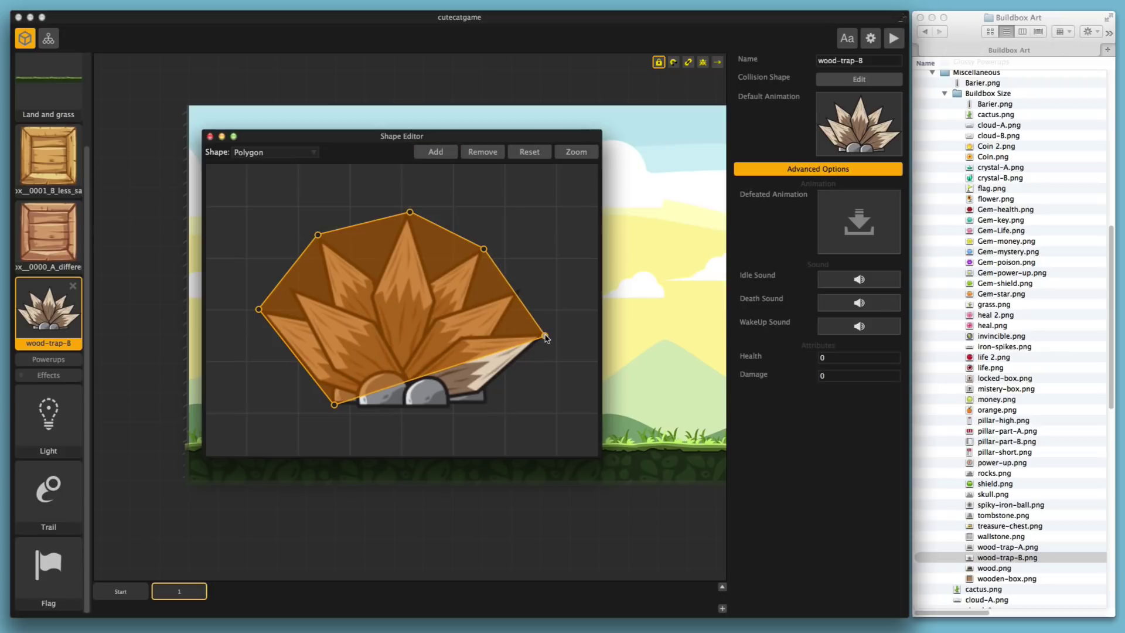
click(445, 156)
drag(439, 370, 482, 404)
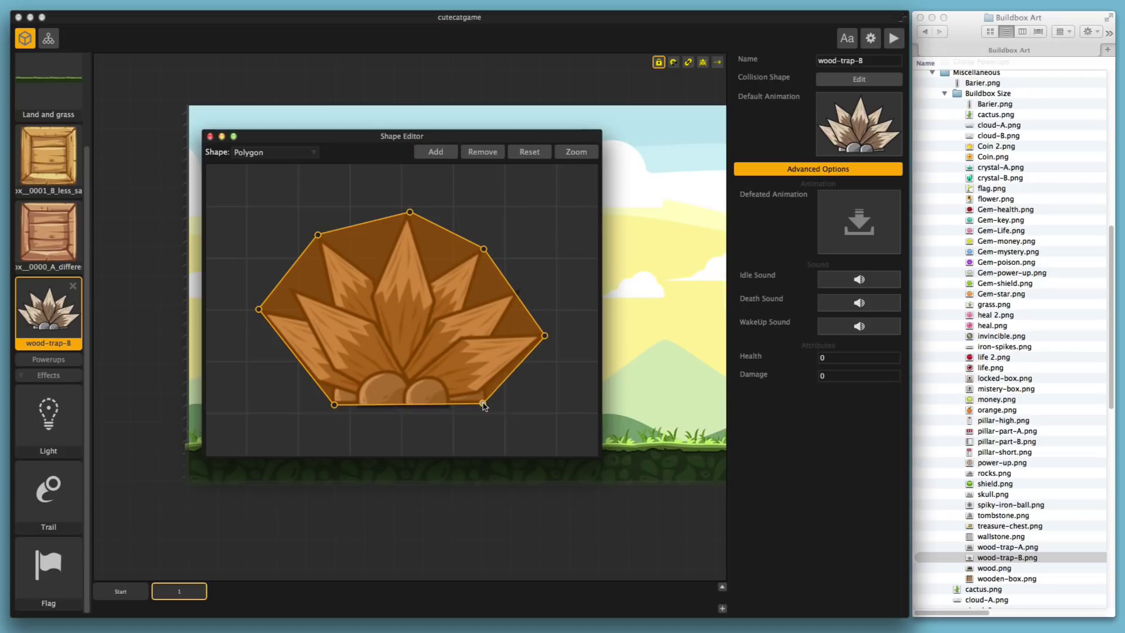
click(210, 137)
- Enlarge the wood trap beside the box to a scale of 0.473 and set it on the grass
click(413, 415)
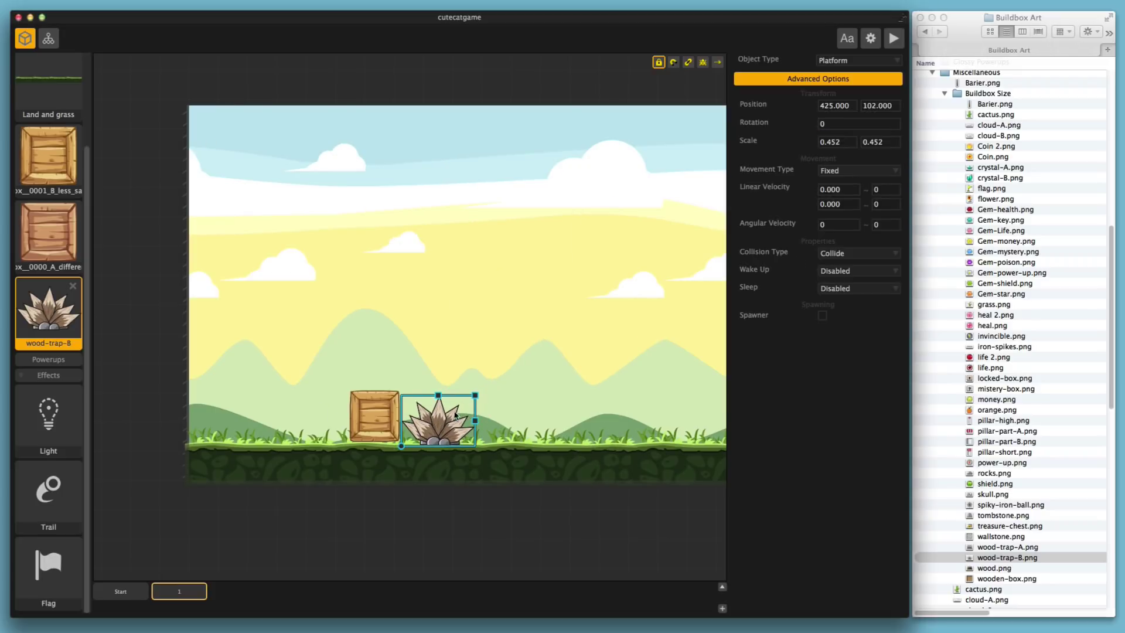
drag(475, 398, 477, 390)
drag(450, 428, 466, 459)
scroll(450, 425, up, 2)
scroll(460, 462, up, 1)
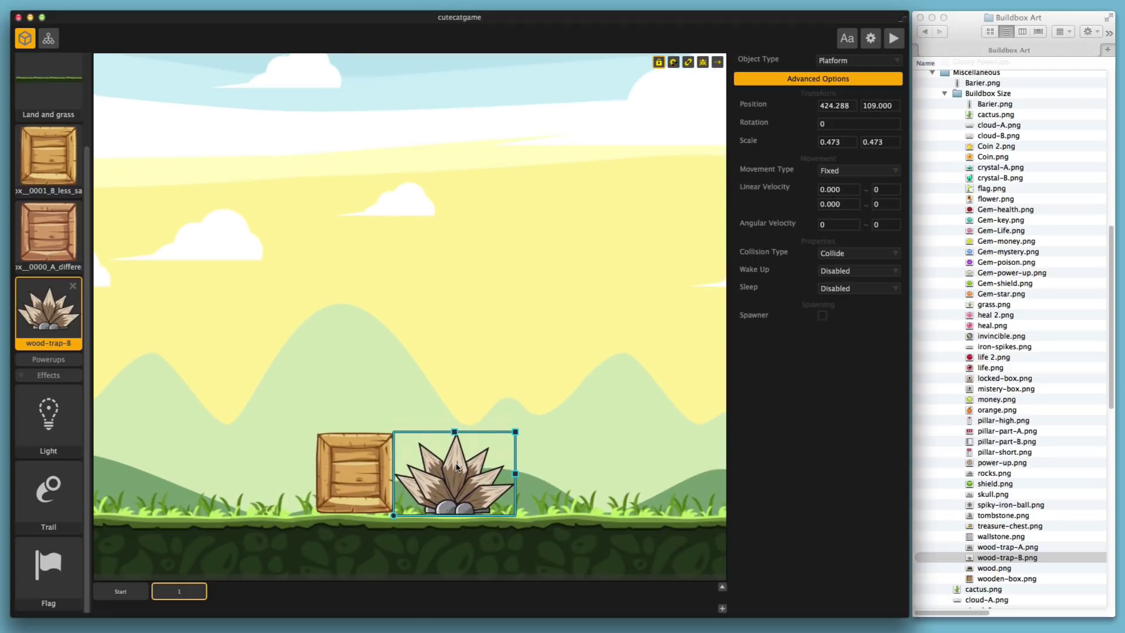
- Duplicate the wood trap three times to form a side-by-side row of four
key(super+d)
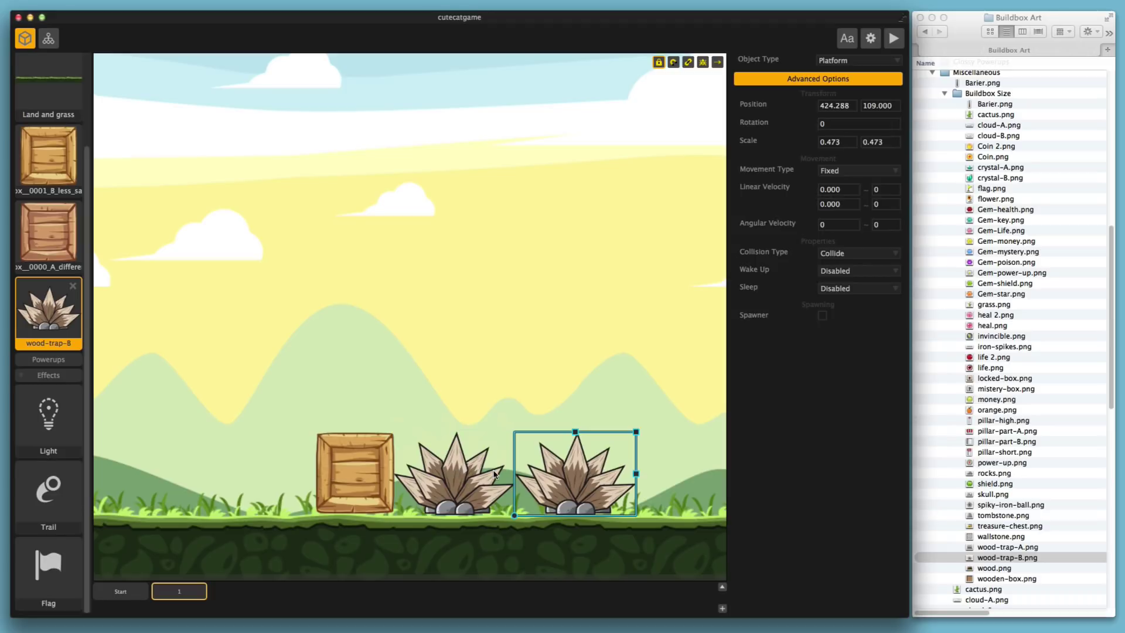
scroll(515, 477, down, 3)
key(super+d)
key(super+d)
scroll(628, 387, down, 3)
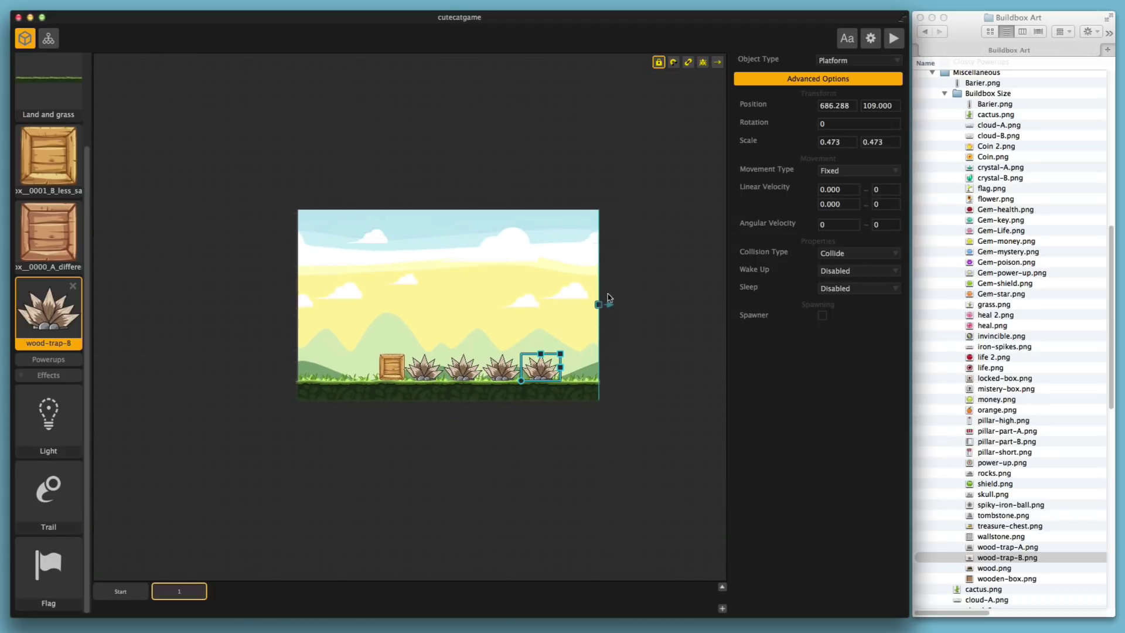
- Duplicate the ground platform beyond the first one and extend the scene's end farther over it
click(484, 363)
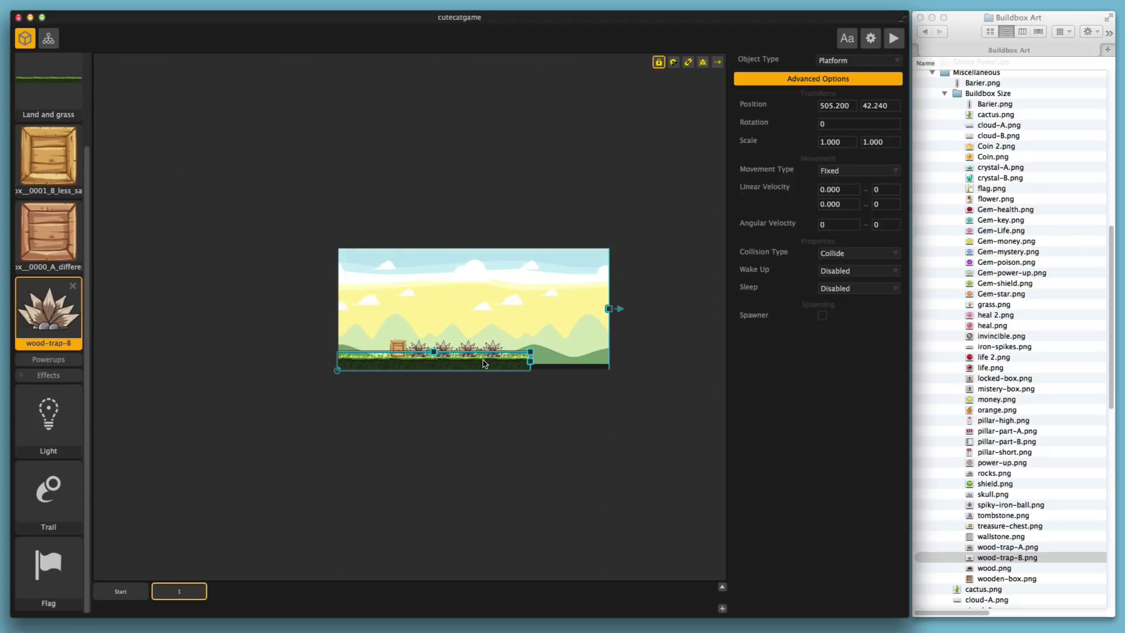
key(super+d)
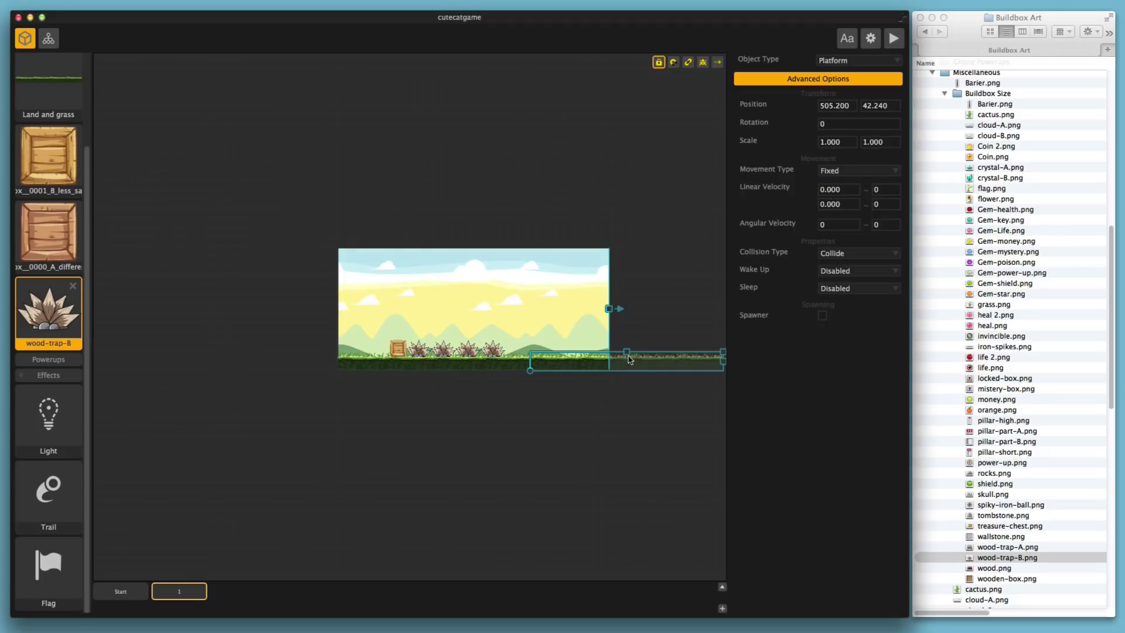
drag(610, 312, 665, 311)
scroll(592, 303, up, 10)
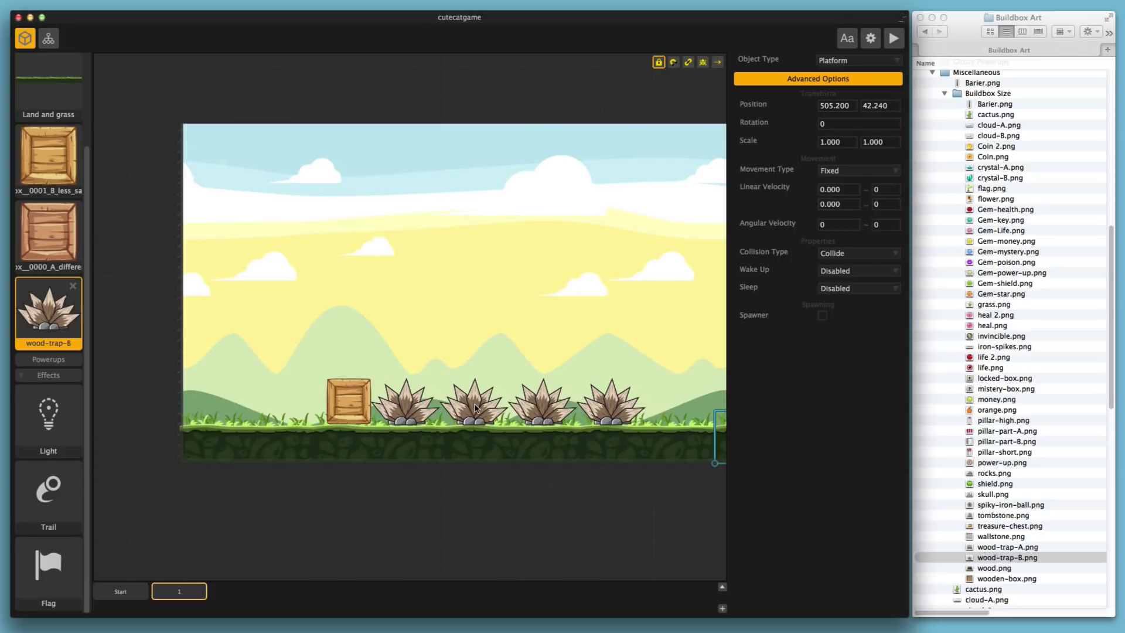
- Turn on grid snapping and move the wood traps closer together so they overlap in a tight row
drag(475, 407, 448, 409)
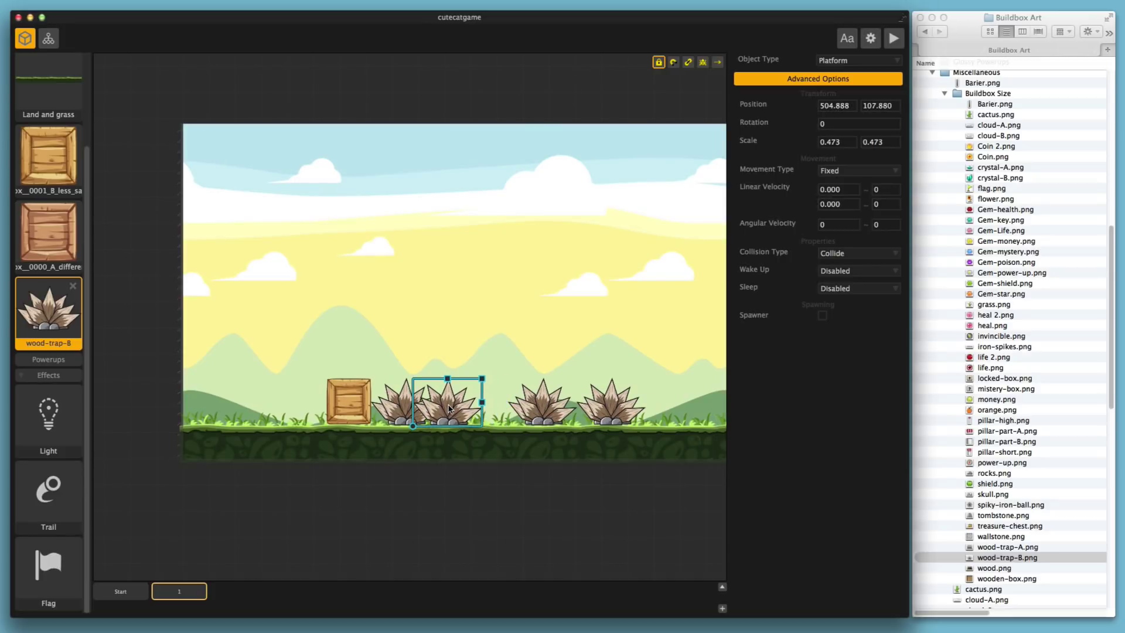
click(673, 62)
mouse_move(432, 393)
mouse_down()
mouse_move(487, 403)
mouse_move(416, 404)
mouse_move(467, 405)
mouse_move(464, 378)
mouse_move(410, 402)
mouse_move(448, 403)
mouse_up()
click(415, 402)
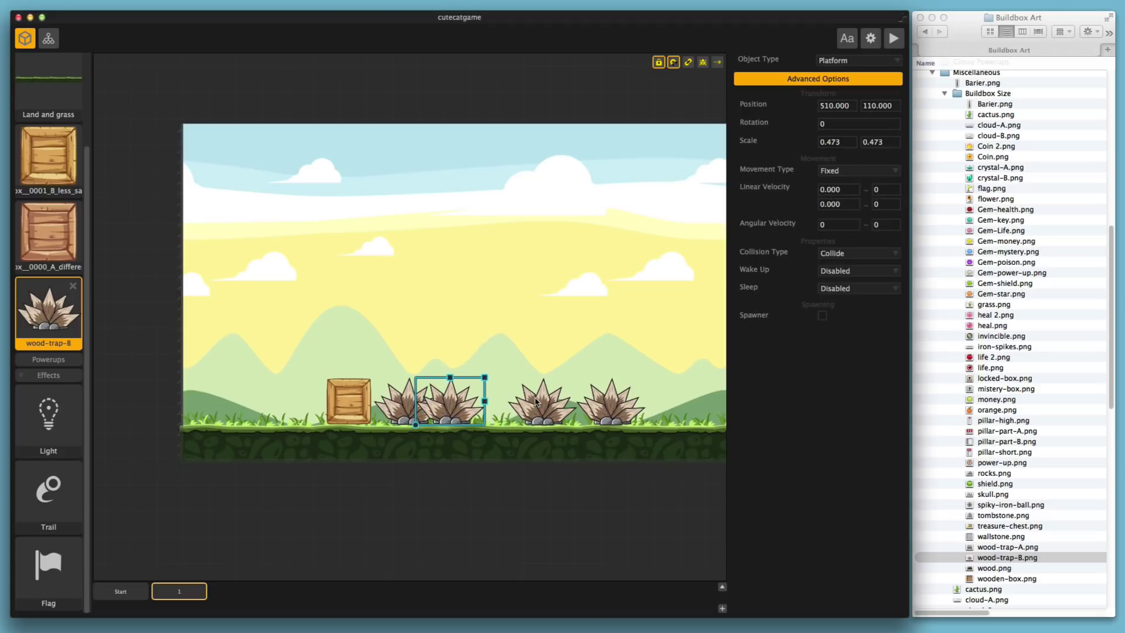
drag(537, 402, 490, 398)
drag(602, 404, 544, 401)
- Duplicate the last wood trap twice and fit the copies to extend the overlapping row to six
key(super+Right)
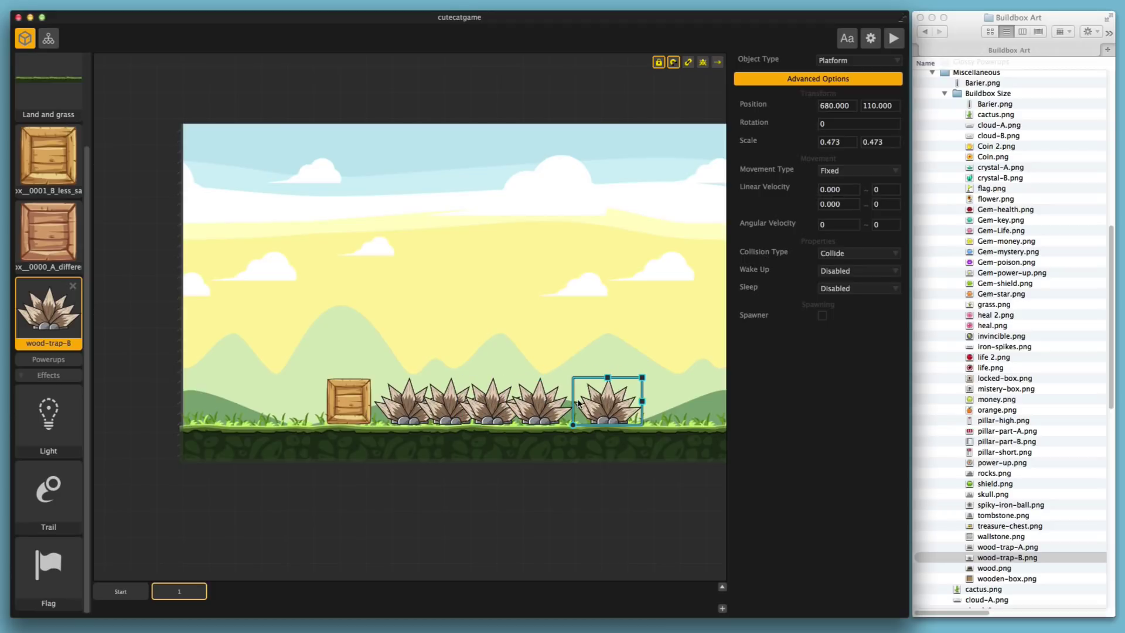
mouse_move(616, 406)
mouse_down()
mouse_move(584, 402)
mouse_move(631, 404)
mouse_up()
key(super+Right)
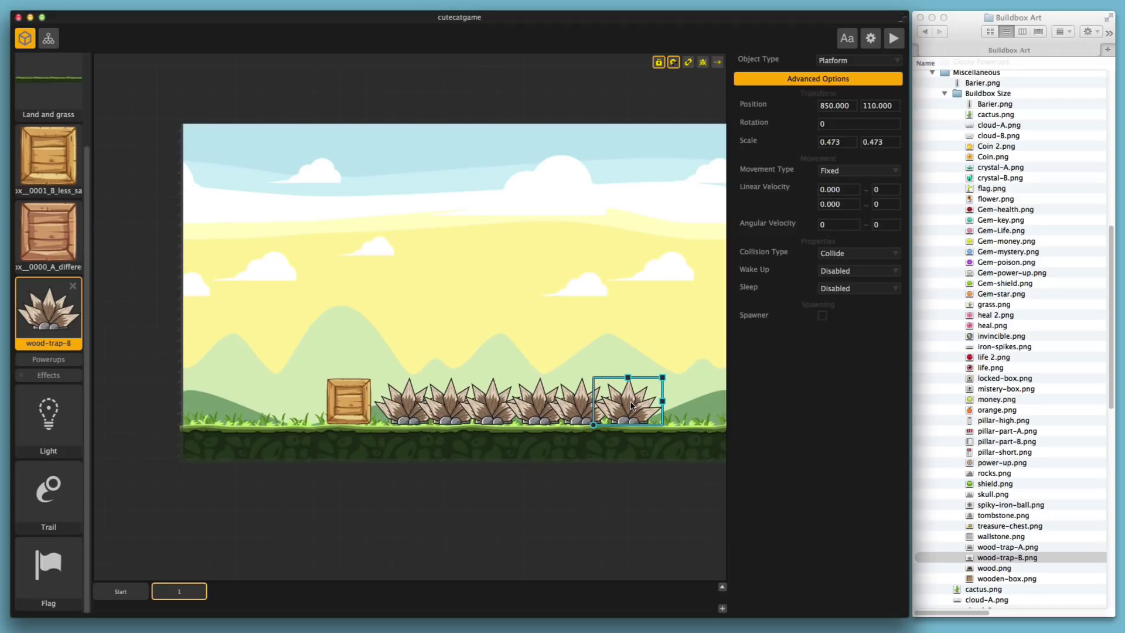
- Duplicate the yellow box and place the copy past the last wood trap at position 960, 110
click(346, 412)
key(super+Up)
drag(349, 359, 693, 392)
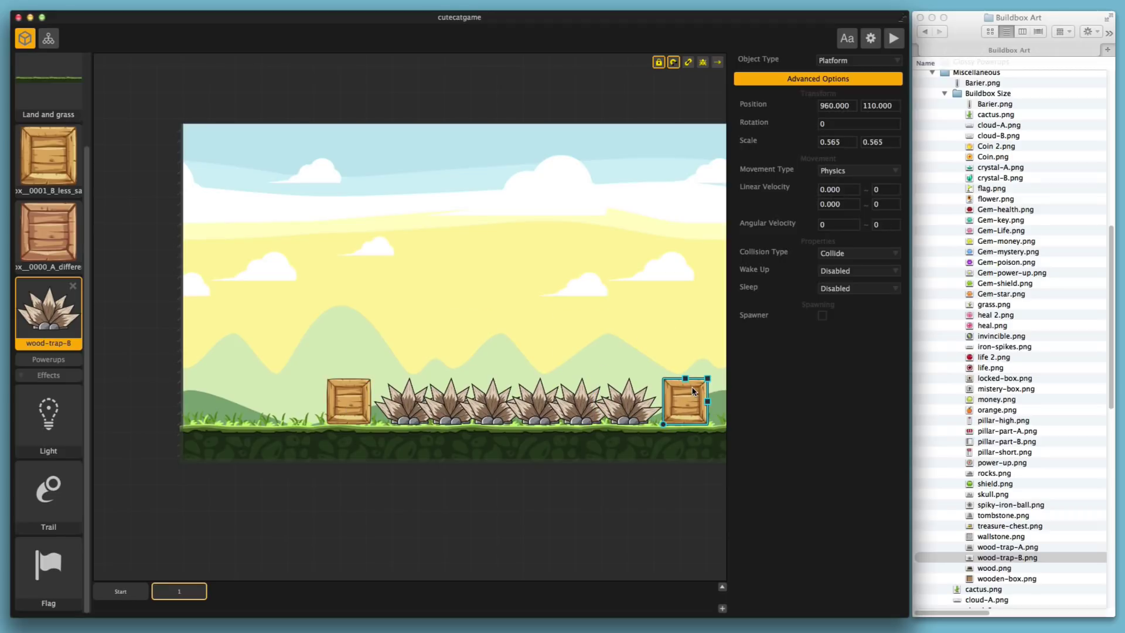
- Nudge the second yellow box to position 956, 109, close to the last wood trap and level with the ground
click(355, 405)
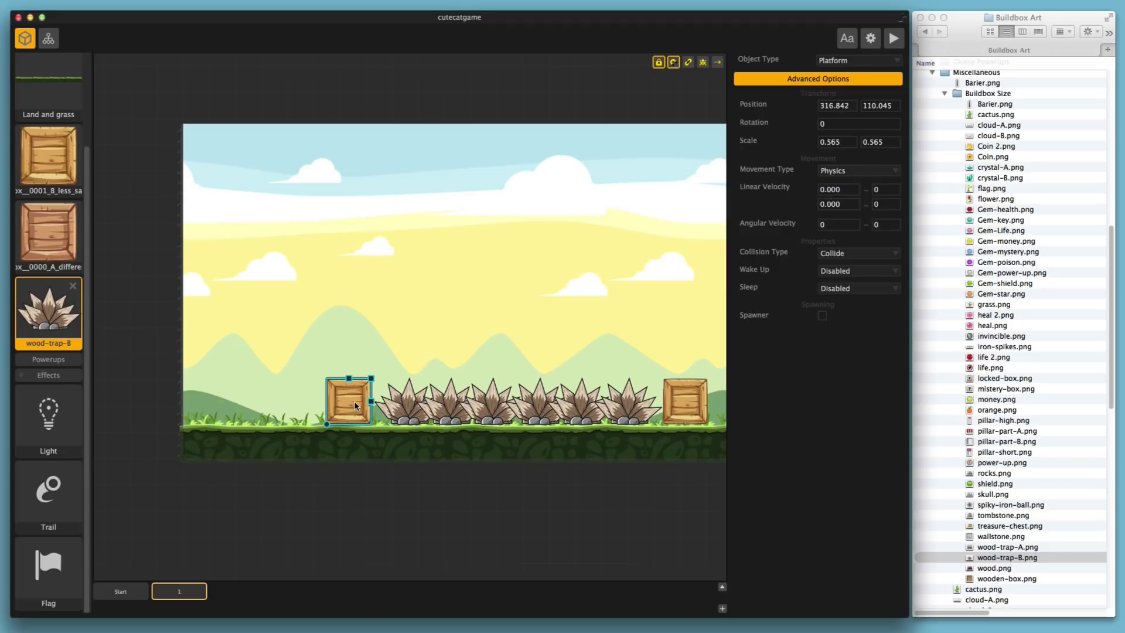
click(677, 403)
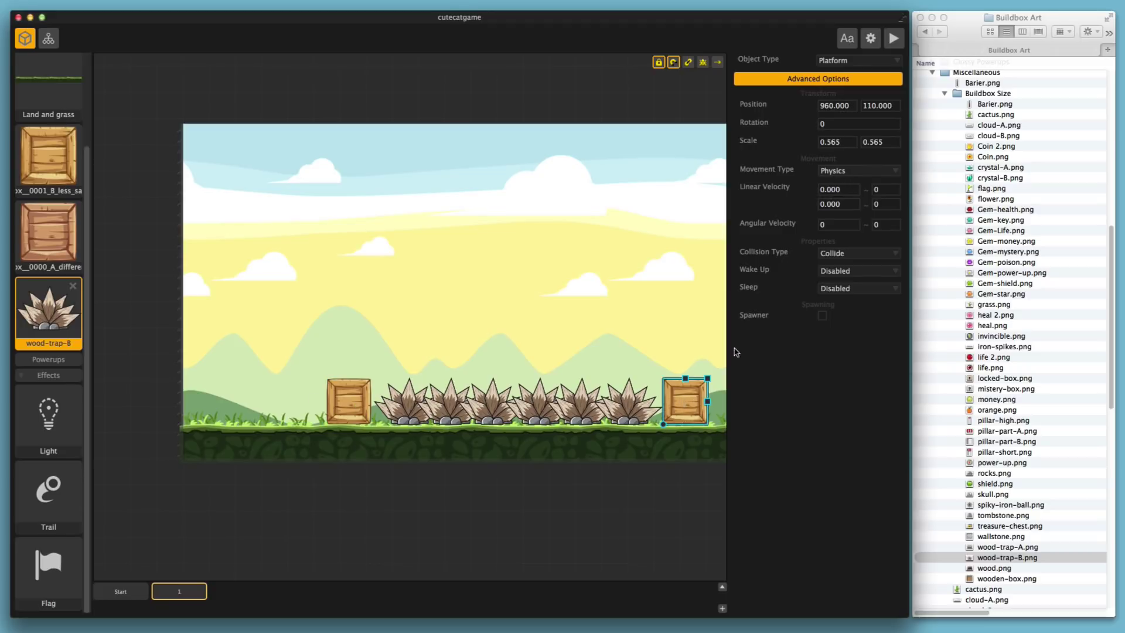
key(Down)
key(Down)
key(Down)
key(Down)
key(Down)
key(Down)
key(Down)
key(Down)
key(Down)
key(Down)
key(shift+Left)
key(shift+Up)
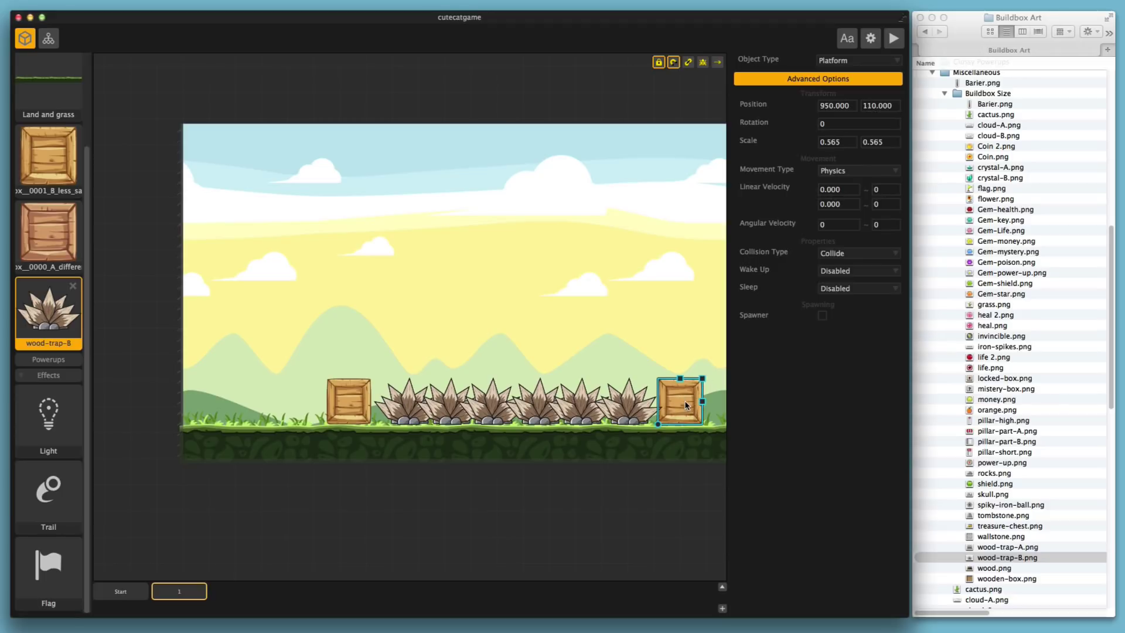
key(Right)
key(Right)
key(Right)
key(Right)
key(Right)
key(Right)
key(Up)
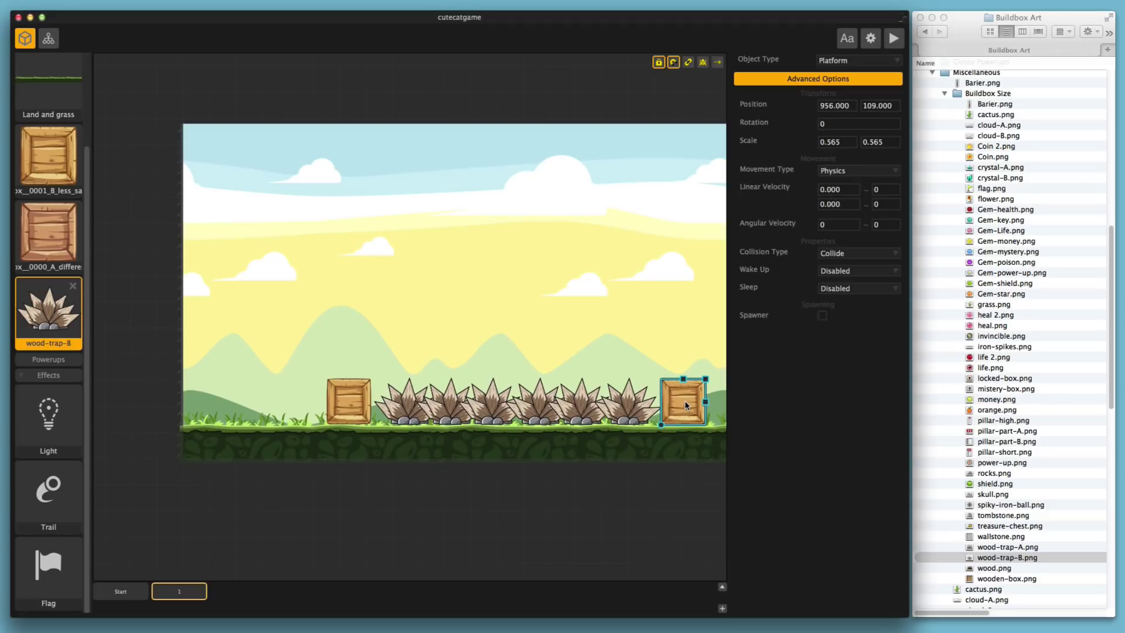
click(525, 568)
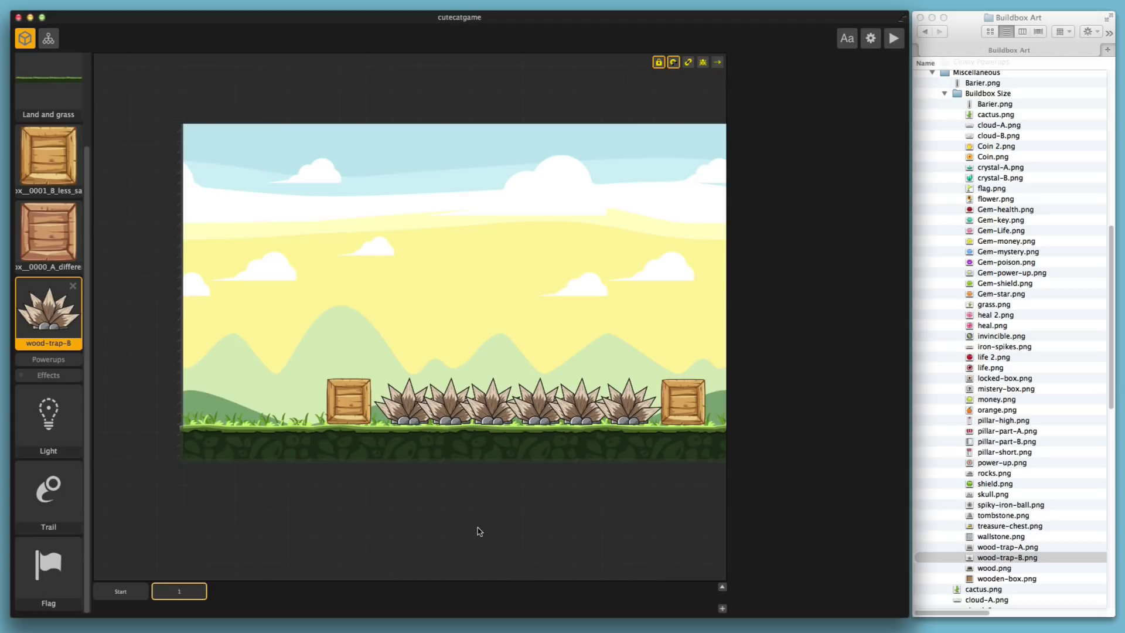
- Add the reddish box object above the first yellow box at position 340, 190 with a scale of 0.403
click(340, 415)
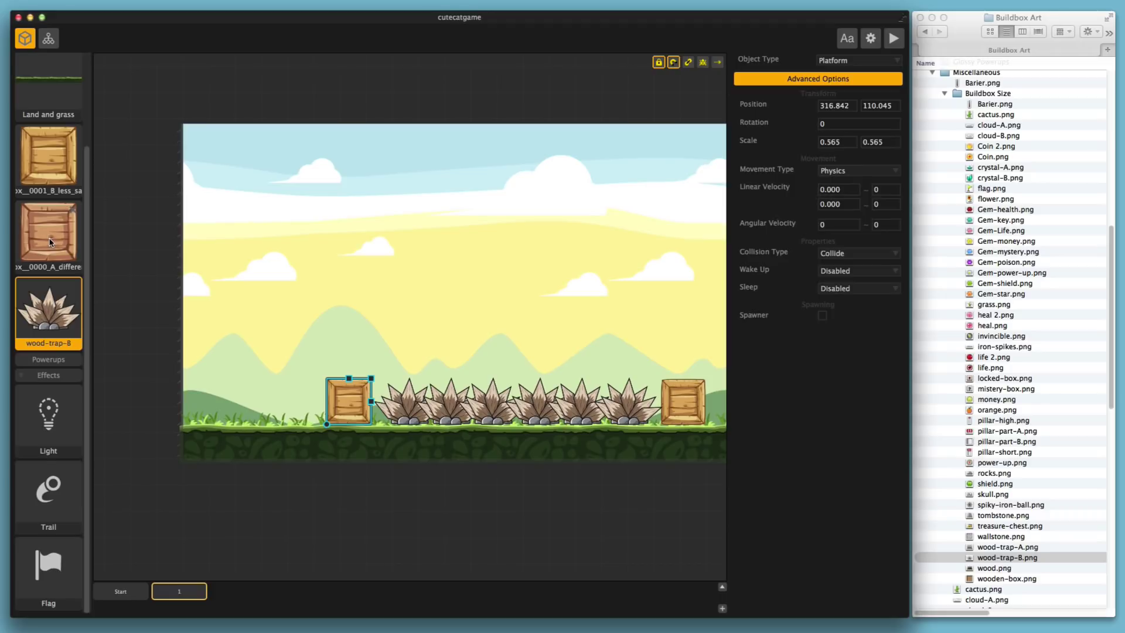
drag(53, 242, 357, 270)
drag(381, 220, 362, 366)
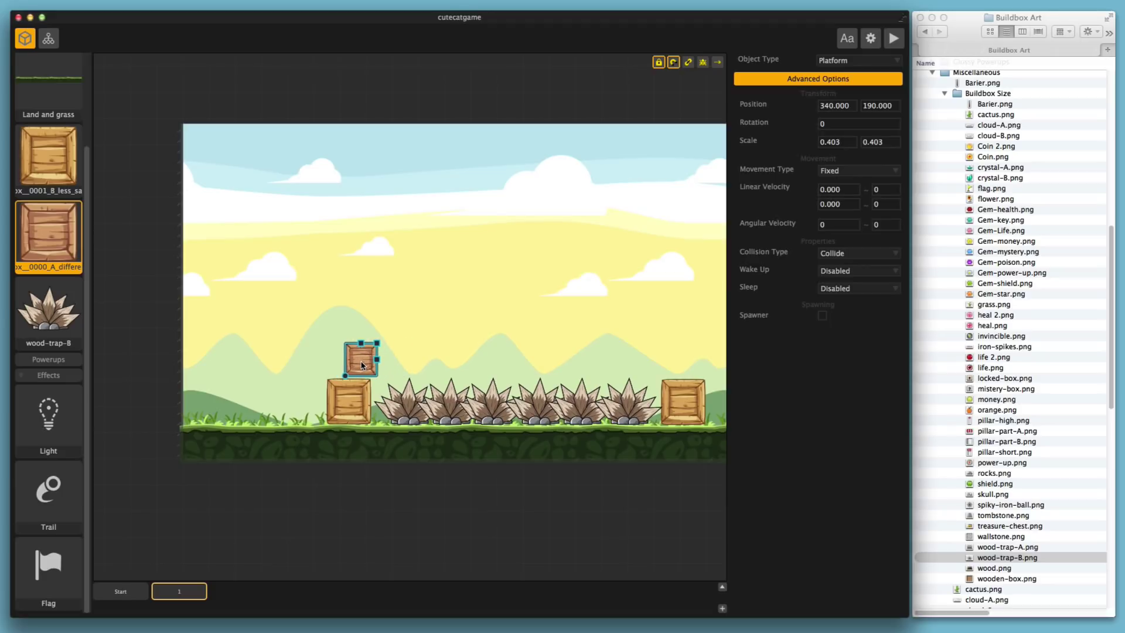
- Lower the reddish box to a vertical position of 185 so it rests on the yellow box
scroll(352, 416, up, 3)
click(364, 402)
click(307, 437)
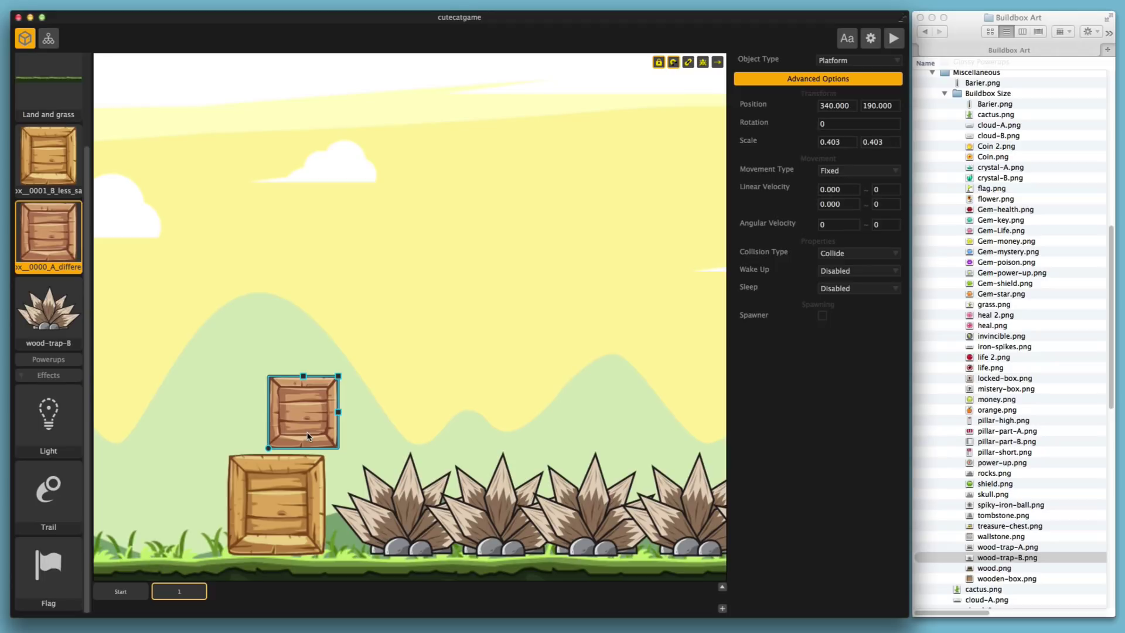
key(Down)
key(Down)
key(Down)
key(Down)
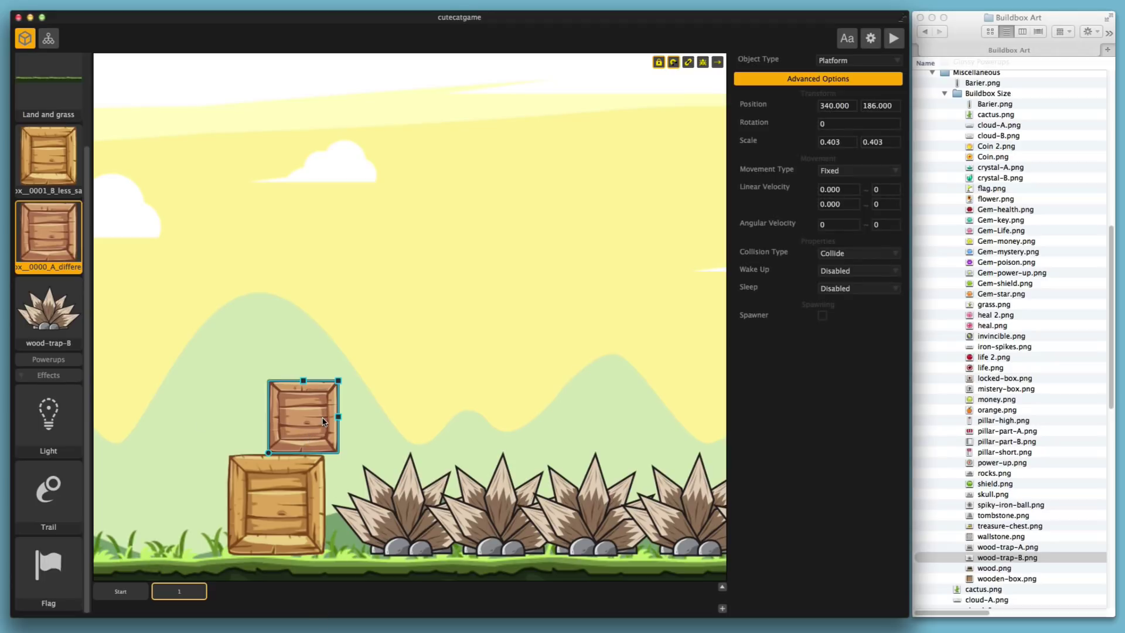
click(187, 487)
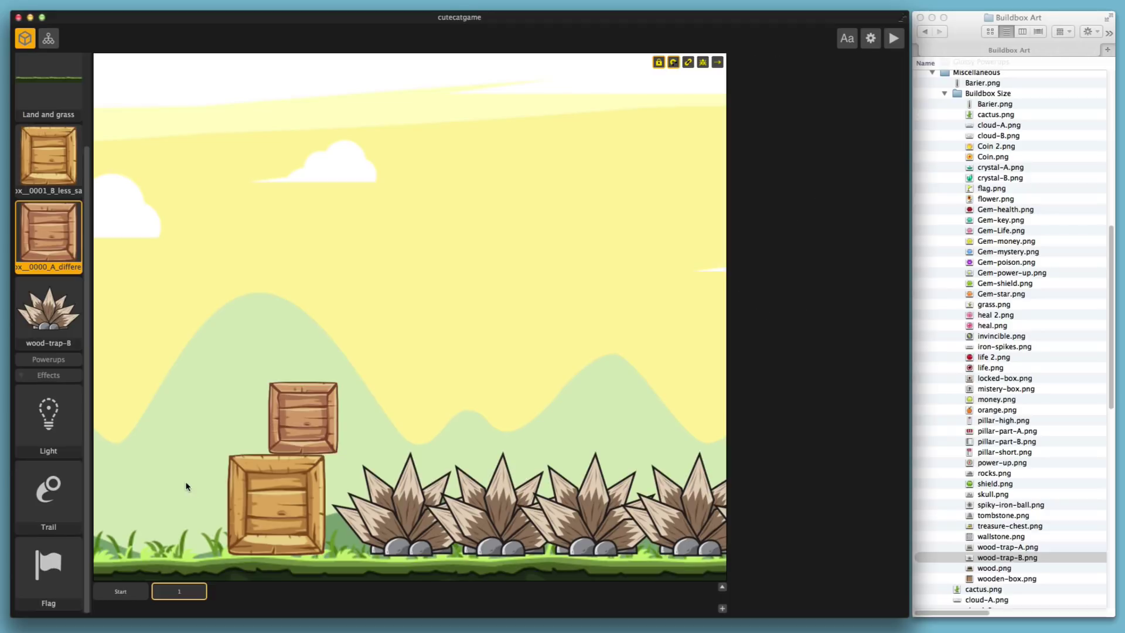
scroll(293, 439, down, 5)
- Set the reddish box's Wake Up to Collision Based and its vertical linear velocity to 5
click(353, 371)
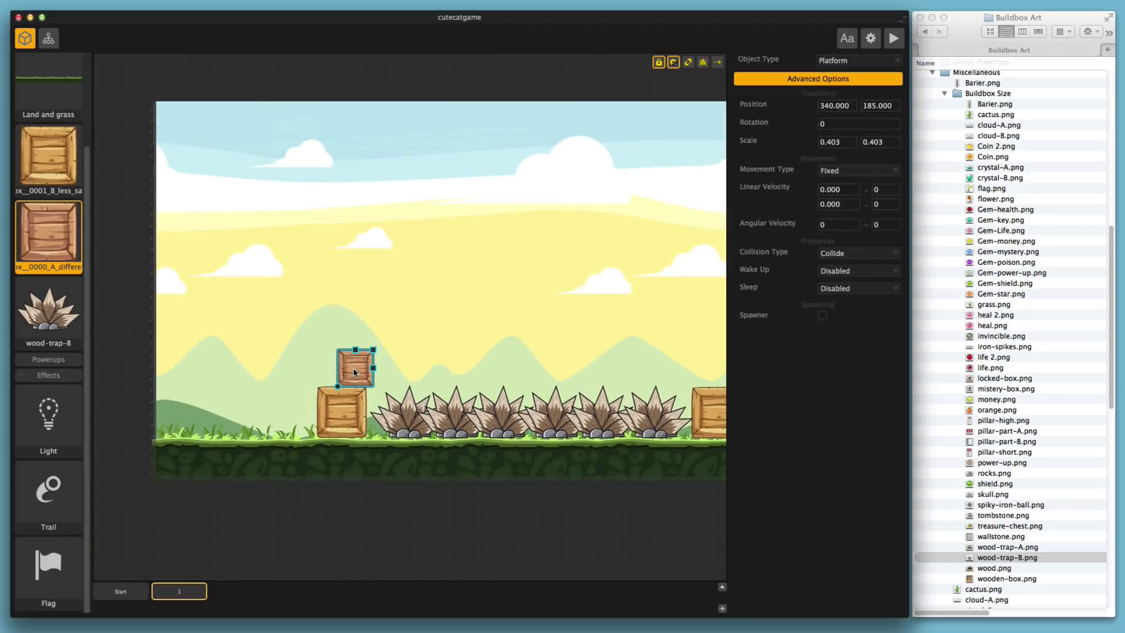
click(839, 271)
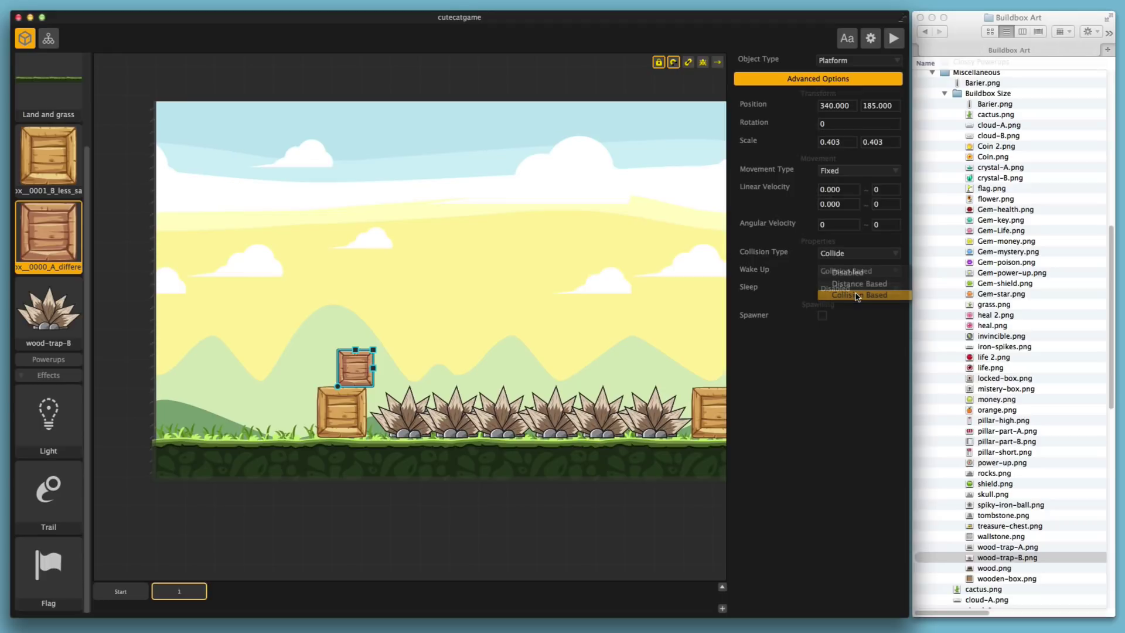
click(854, 290)
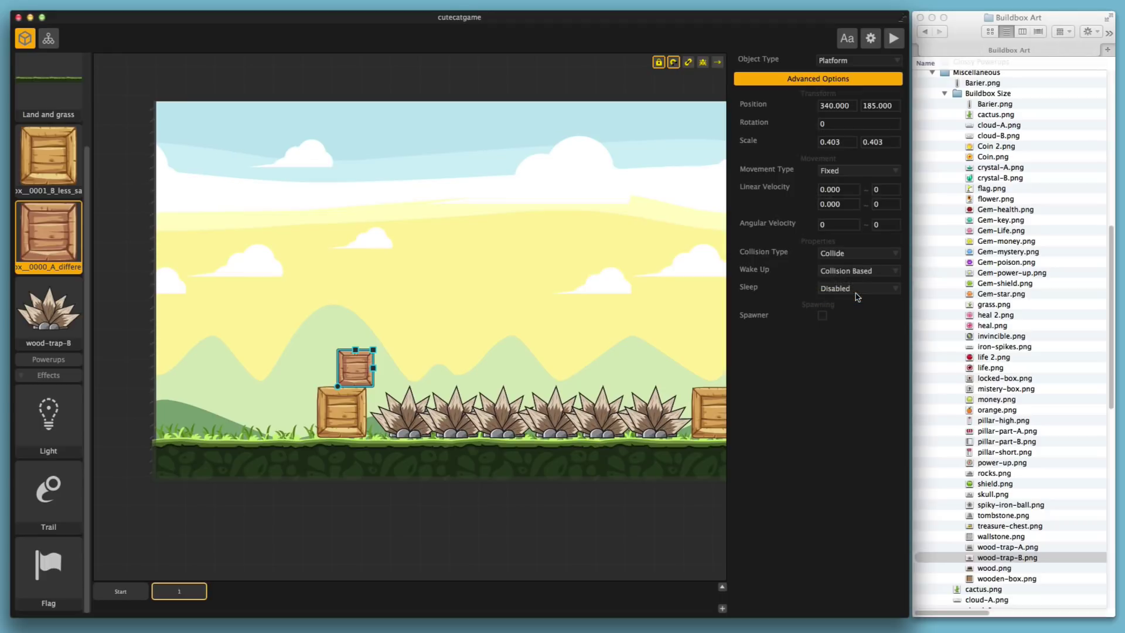
click(352, 418)
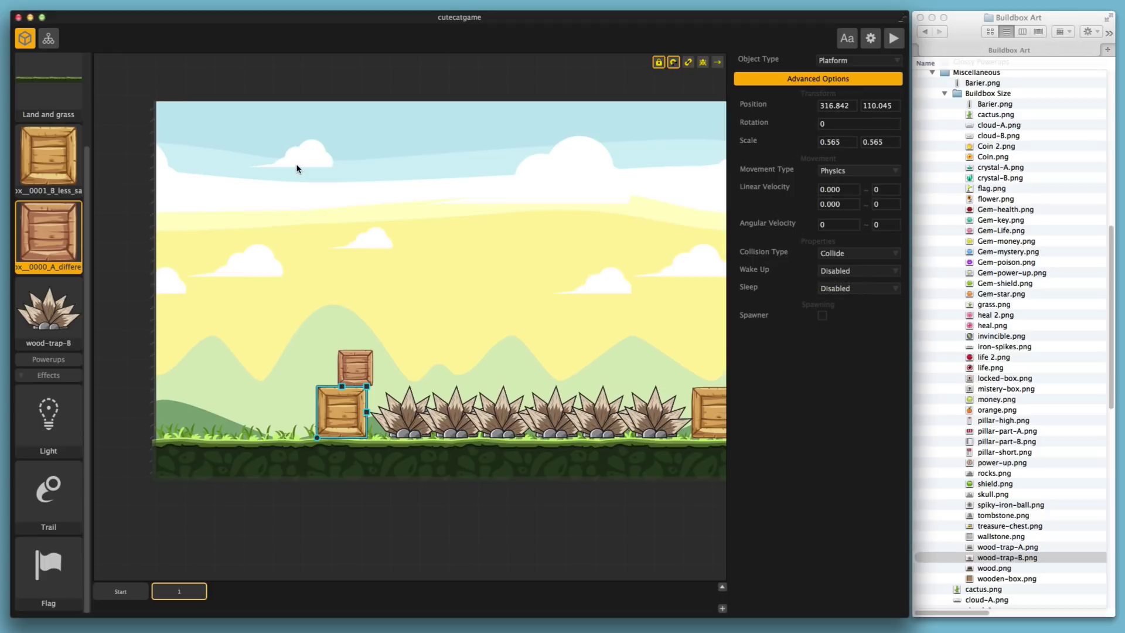
click(359, 363)
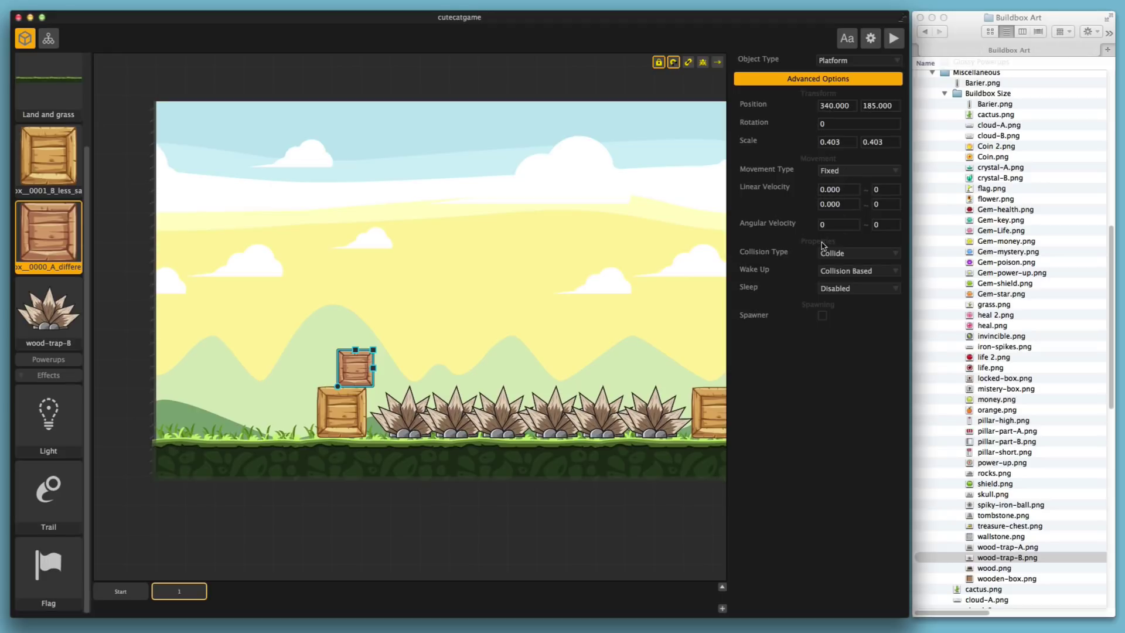
double_click(840, 204)
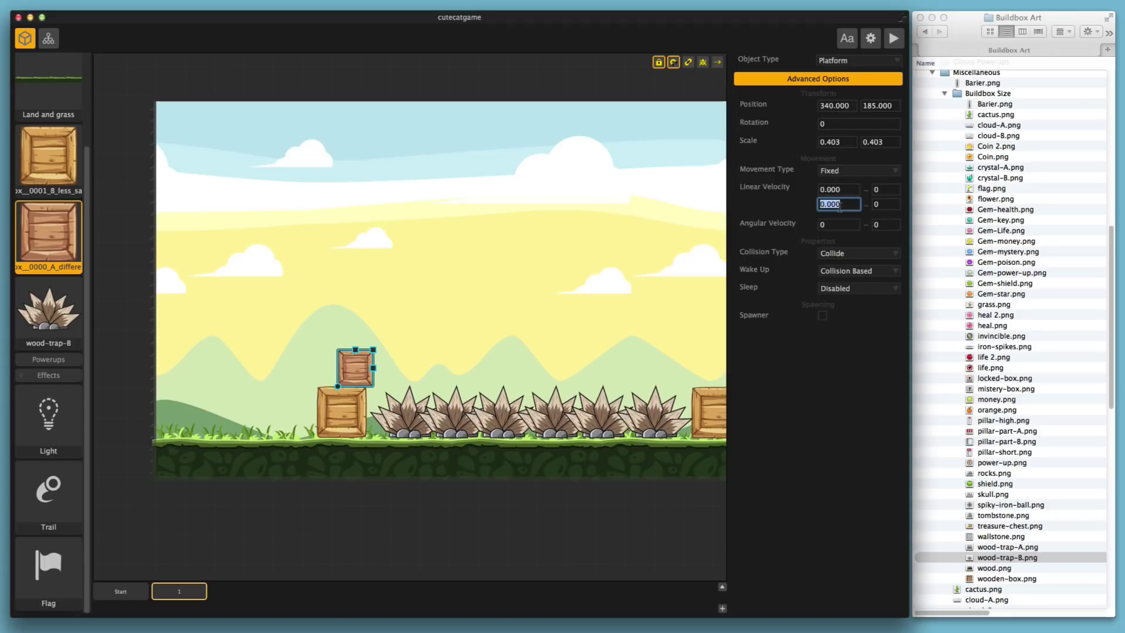
text(5.000)
- Preview the game and make the cat jump to test the reddish box
click(894, 39)
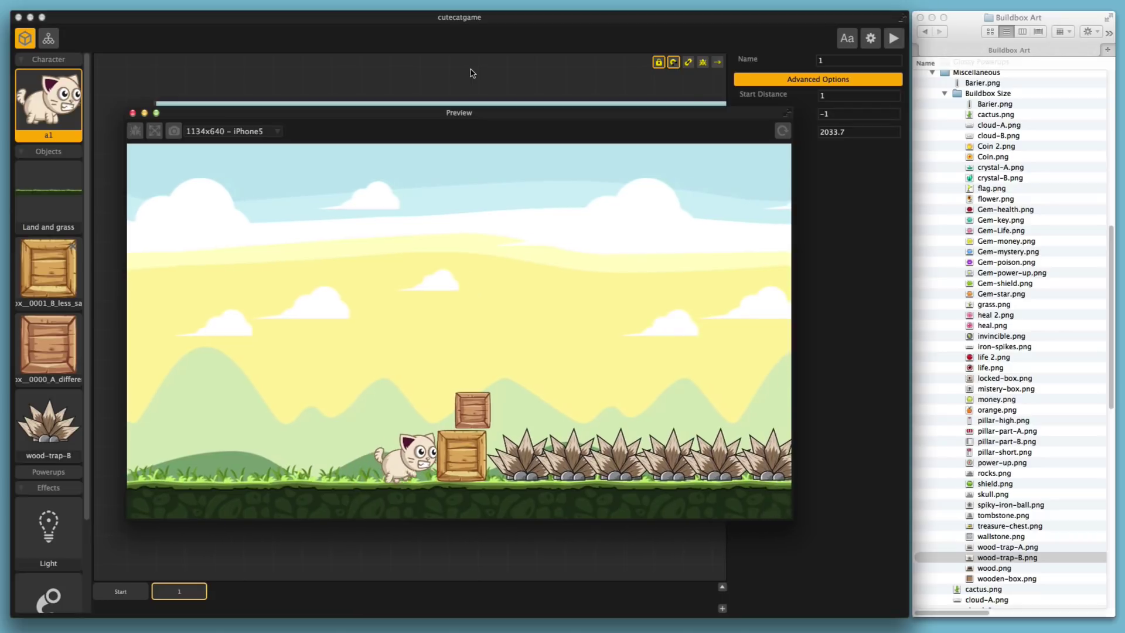
key(space)
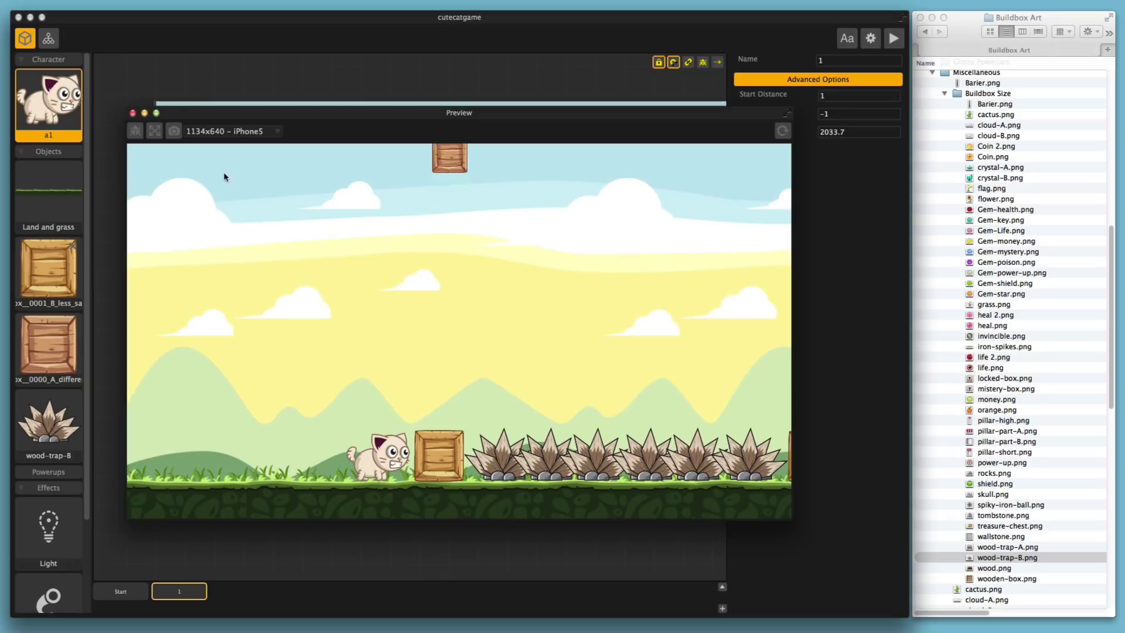
- Close the game preview and display the collision shapes of the objects in the scene
click(133, 113)
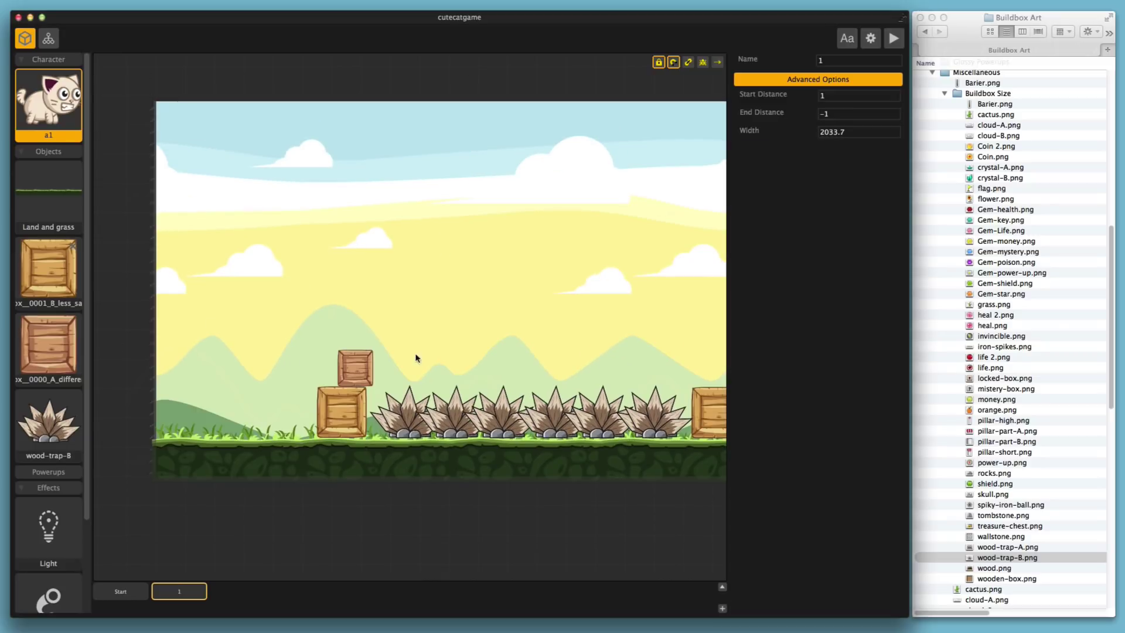
click(349, 377)
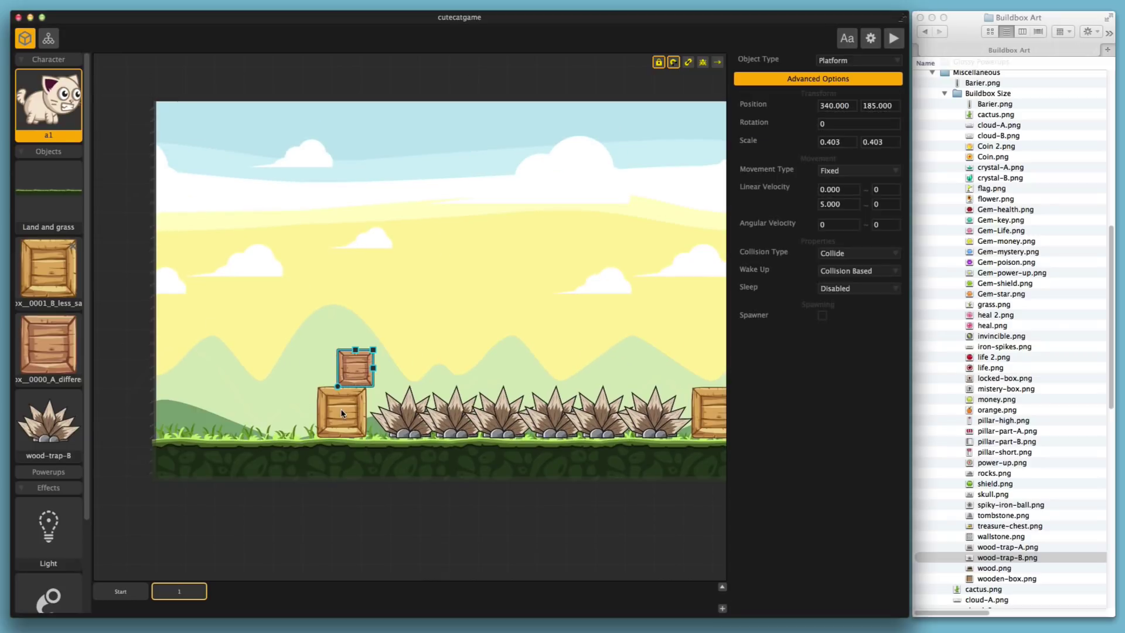
click(363, 510)
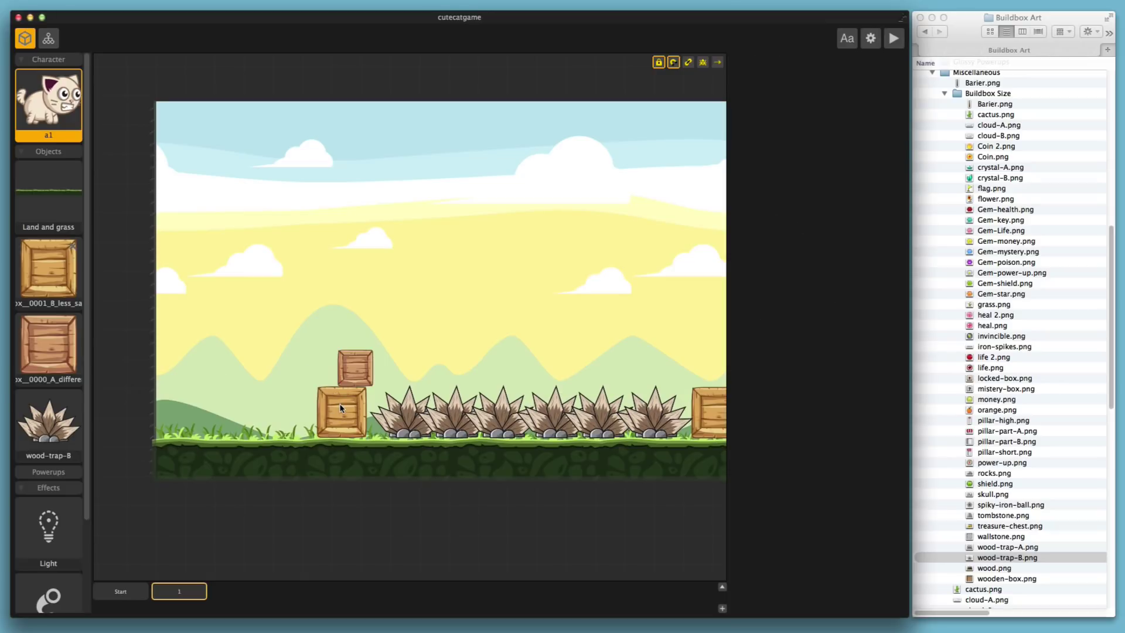
click(340, 409)
click(703, 62)
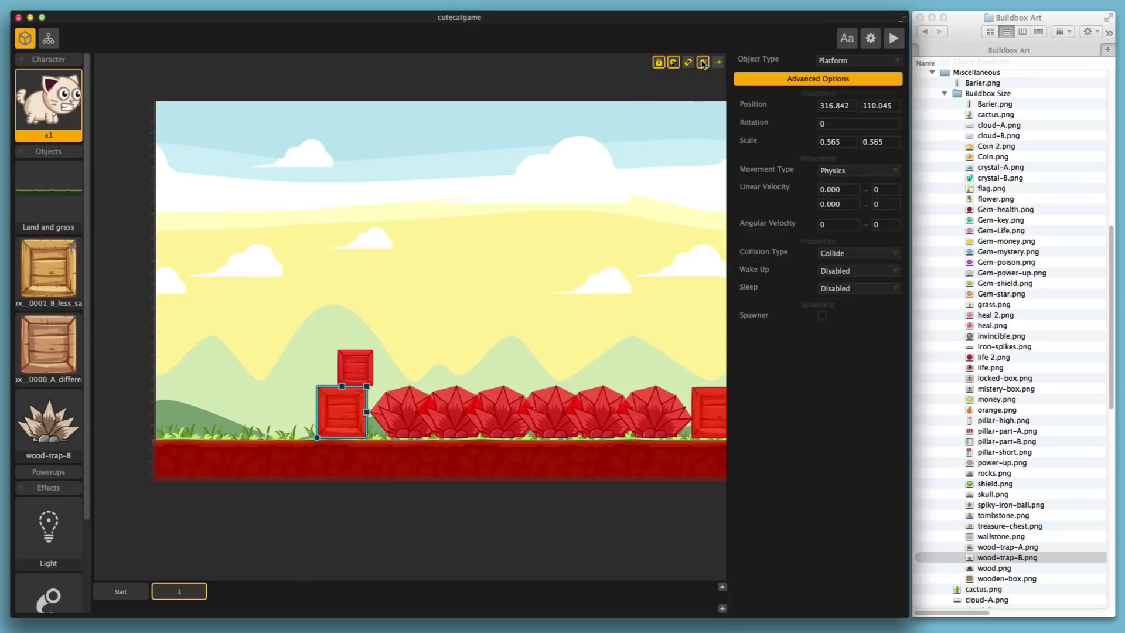
click(384, 490)
- Nudge the large wooden box beneath the small crate down toward the ground, to Y position 107.045
scroll(384, 490, up, 5)
drag(323, 479, 415, 315)
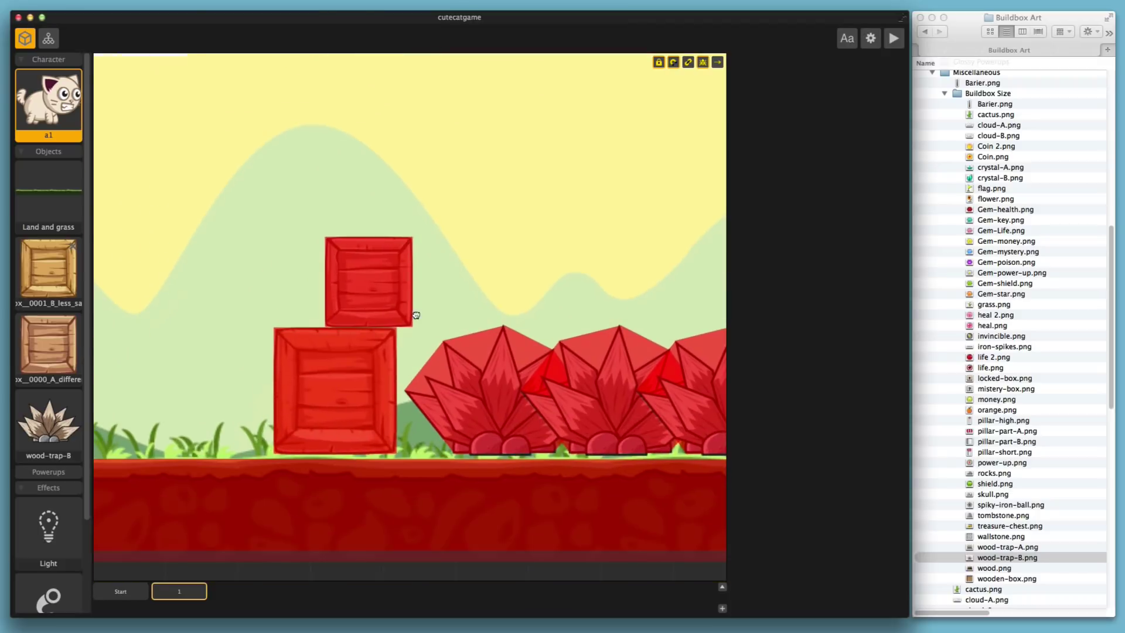
click(334, 420)
key(Down)
key(Down)
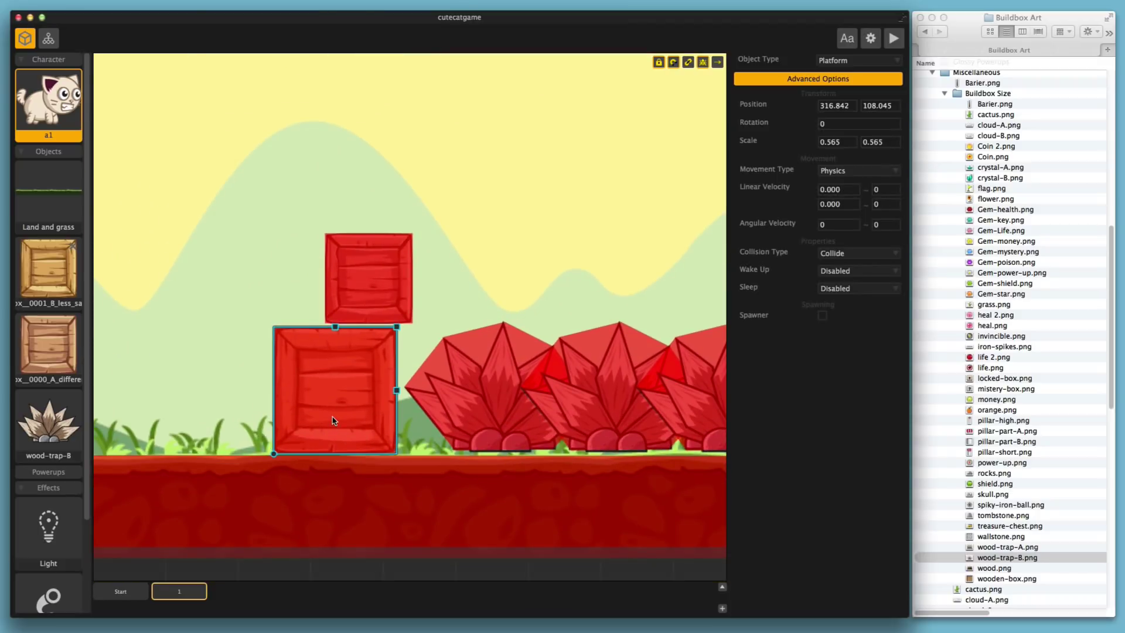
right_click(334, 420)
click(338, 424)
click(343, 561)
click(345, 413)
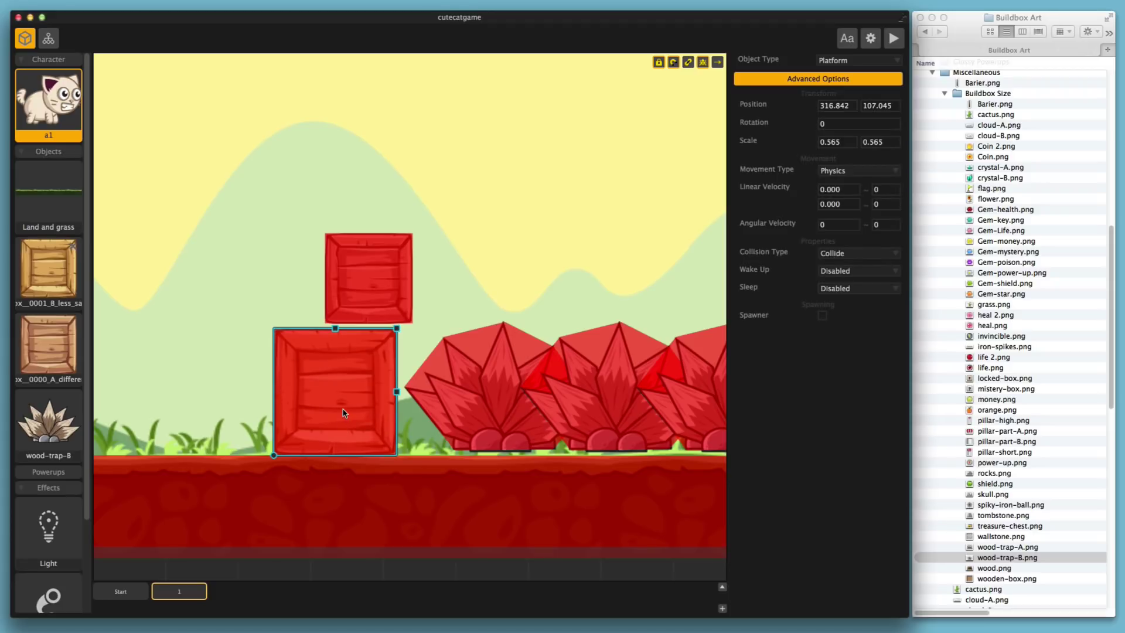
- Reposition the small crate above the wooden box at X 343, Y 183
click(381, 288)
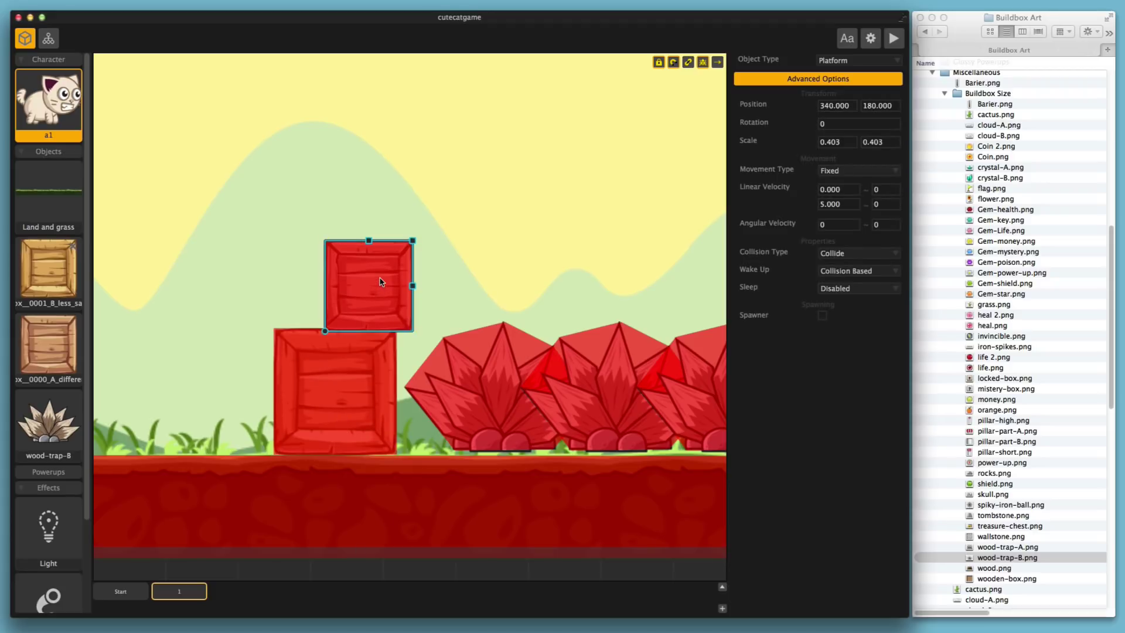
key(Up)
key(Up)
key(Up)
key(Right)
key(Right)
key(Right)
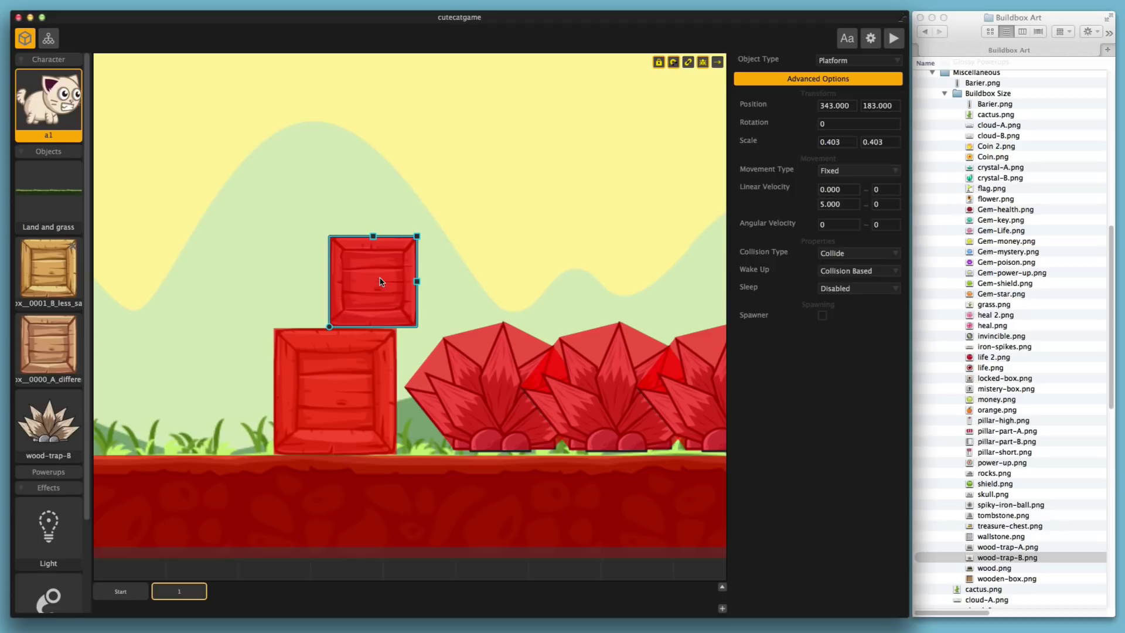
- Move the large wooden box away from the spikes to about X 242, Y 109 and duplicate it to fill the gap beside them
click(335, 381)
drag(327, 379, 254, 365)
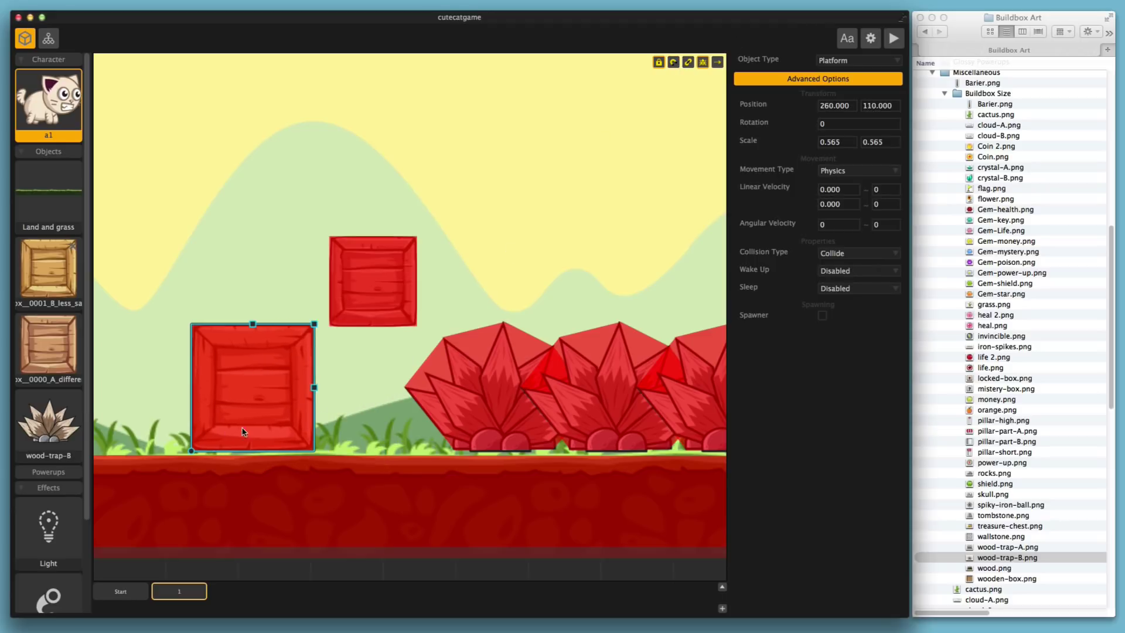
drag(245, 432, 220, 433)
key(super+d)
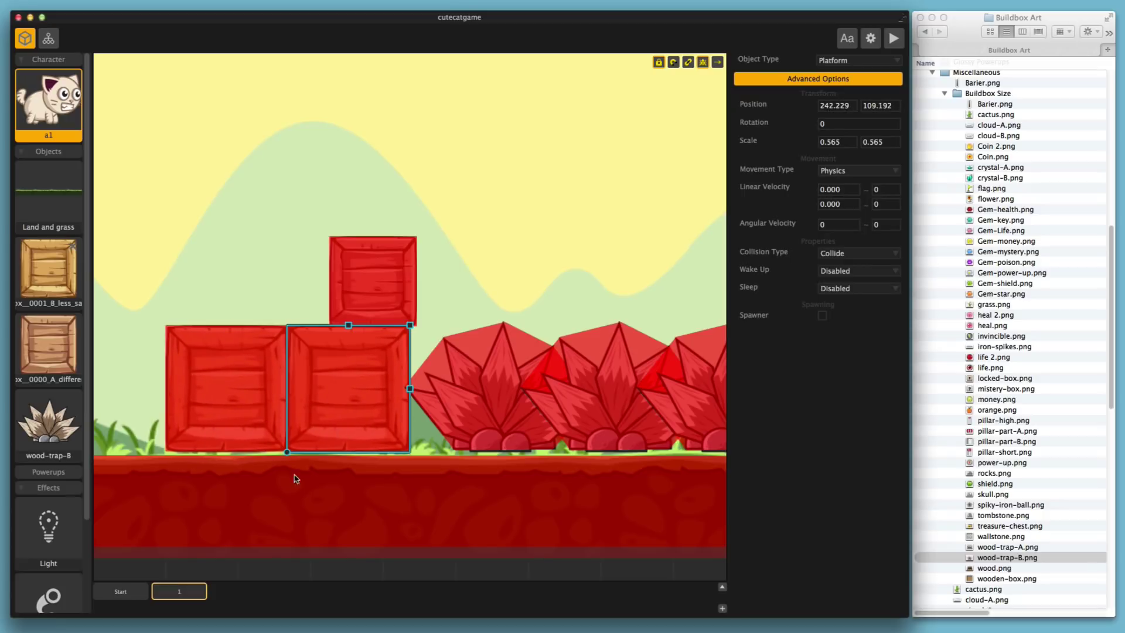
- Align the two wooden boxes side by side on the ground at Y 107.180 and rest the small crate on the second at X 335.238, Y 181.275
scroll(296, 478, up, 3)
drag(318, 432, 256, 431)
scroll(265, 444, left, 5)
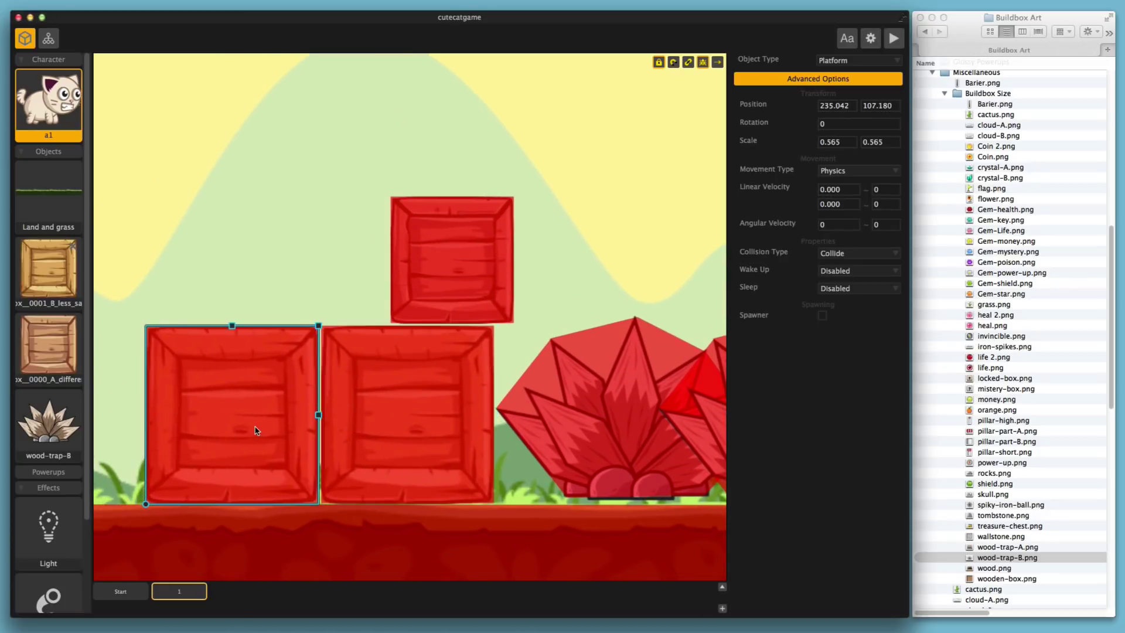
drag(476, 275, 463, 302)
click(392, 408)
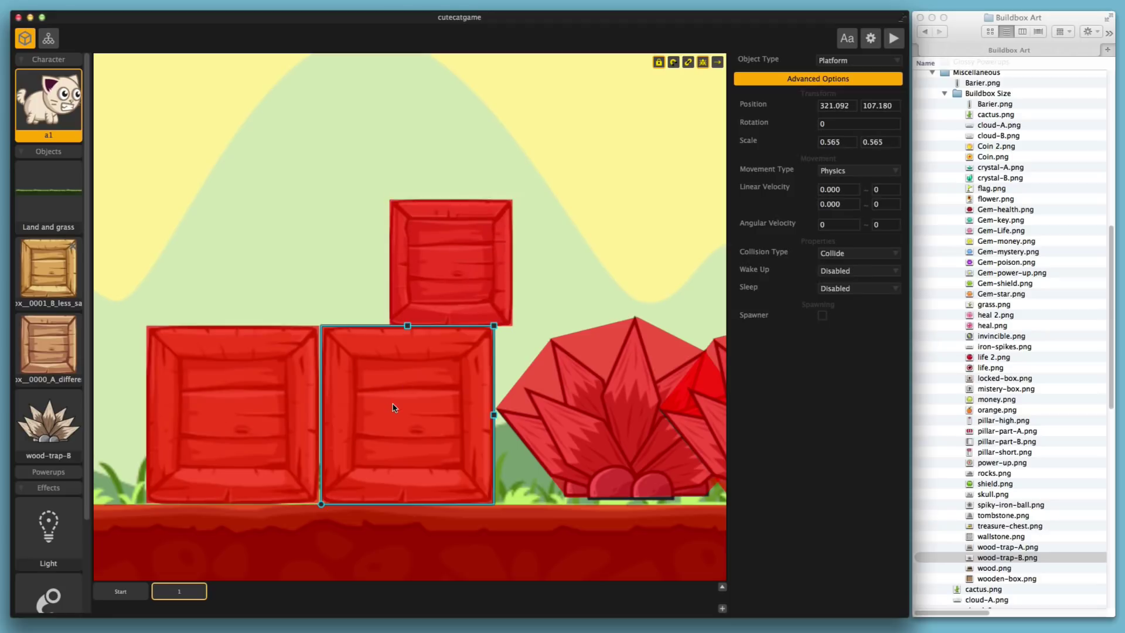
click(300, 427)
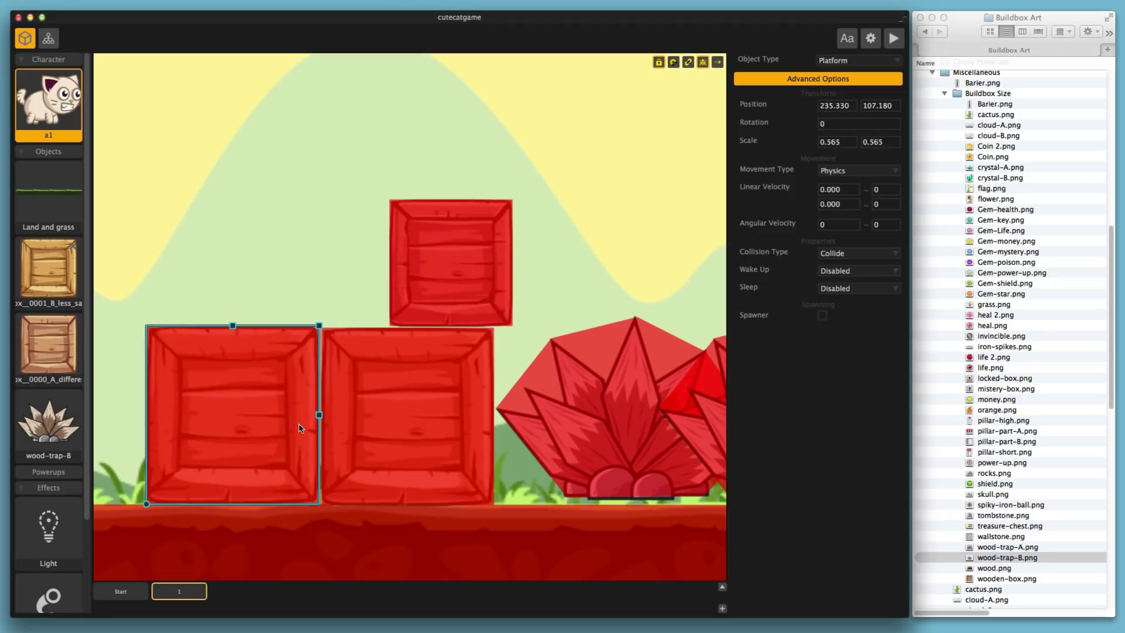
drag(473, 255, 458, 255)
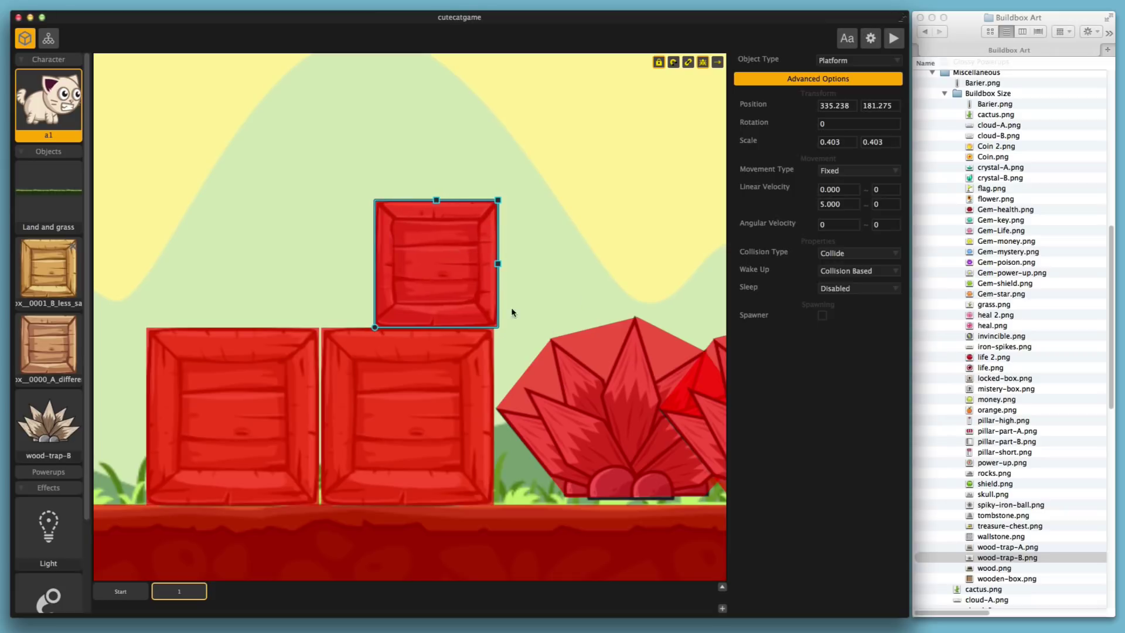
- Set the small crate's linear velocity to 5.000 horizontally and 0.000 vertically
click(634, 339)
scroll(621, 381, down, 3)
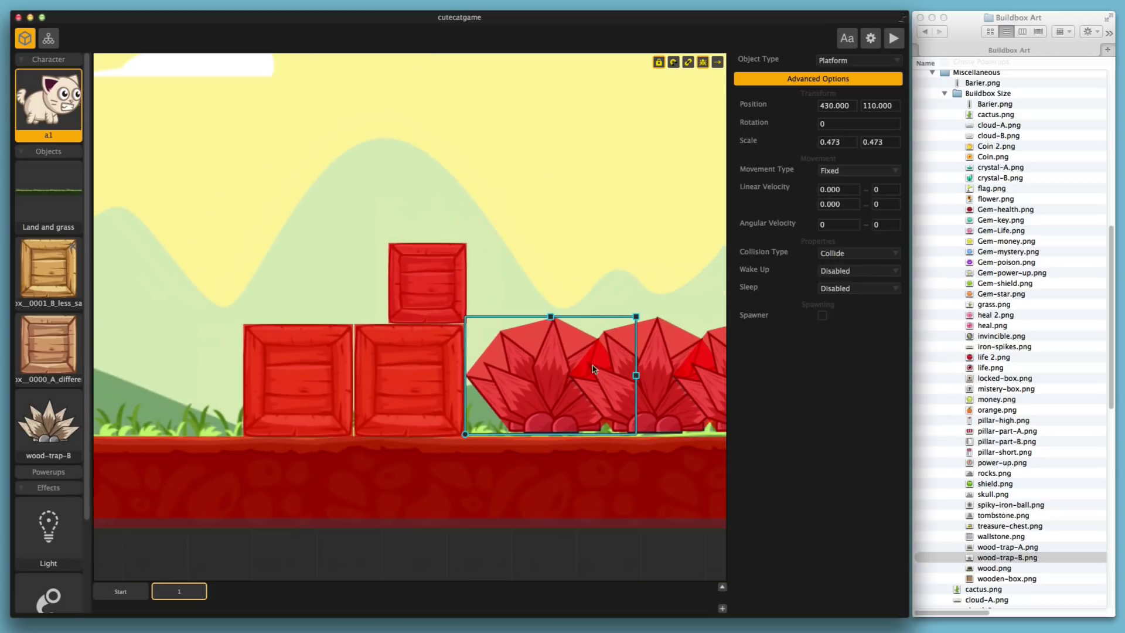
scroll(592, 368, down, 2)
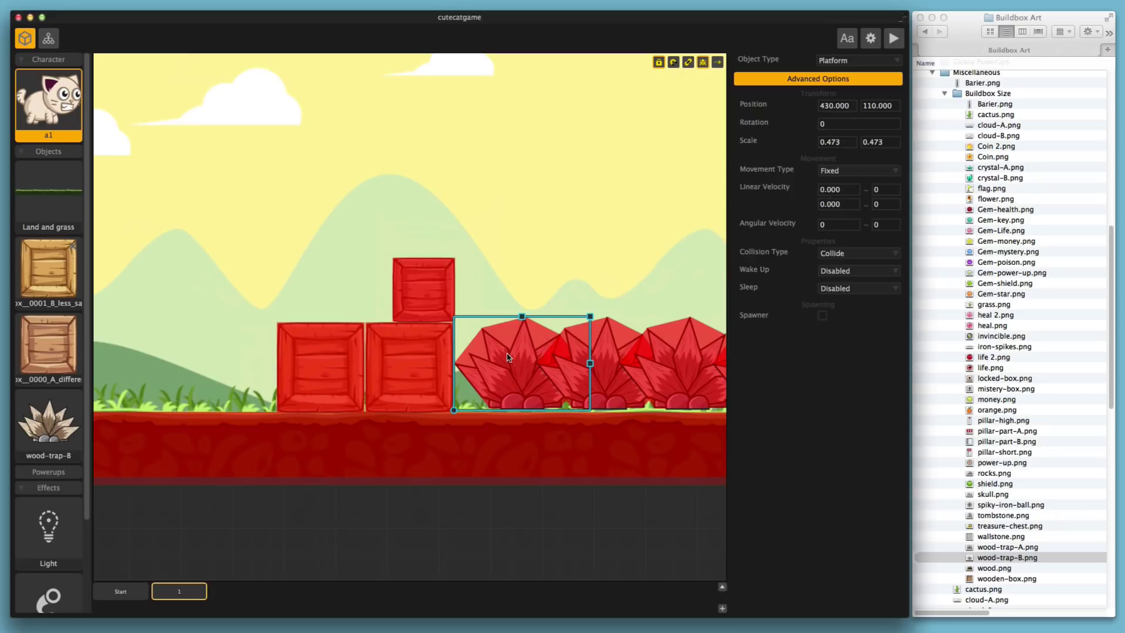
drag(577, 441, 470, 447)
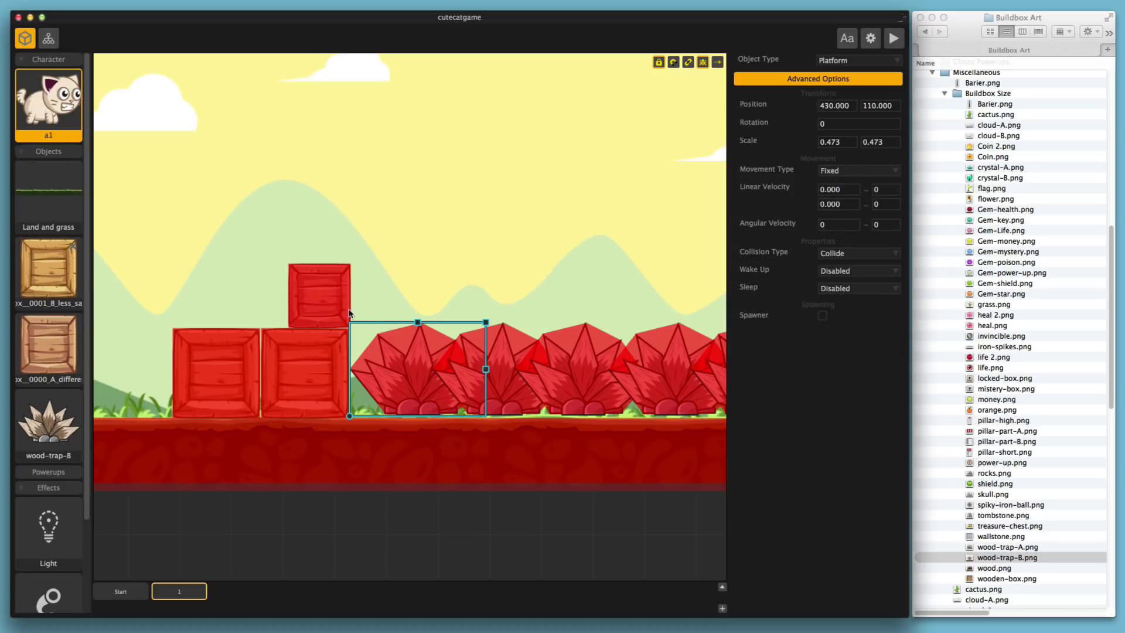
click(323, 286)
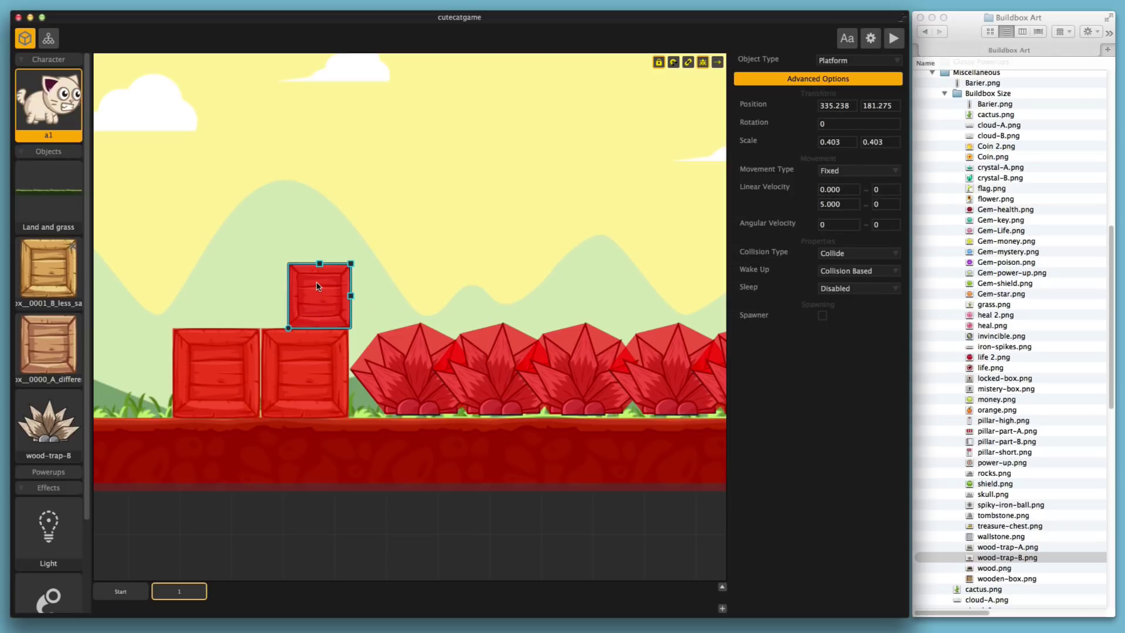
click(846, 205)
text(0.000)
click(853, 189)
text(5.000)
key(Return)
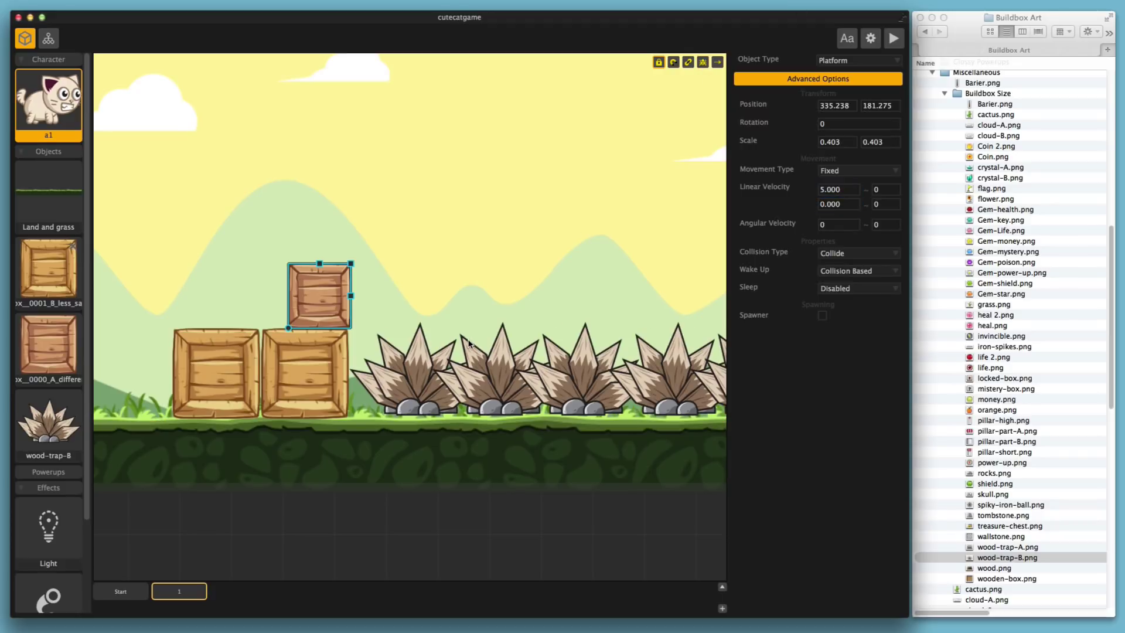
- Playtest the level by jumping the cat over the crate tower and onto the moving crate, and close the preview
click(892, 40)
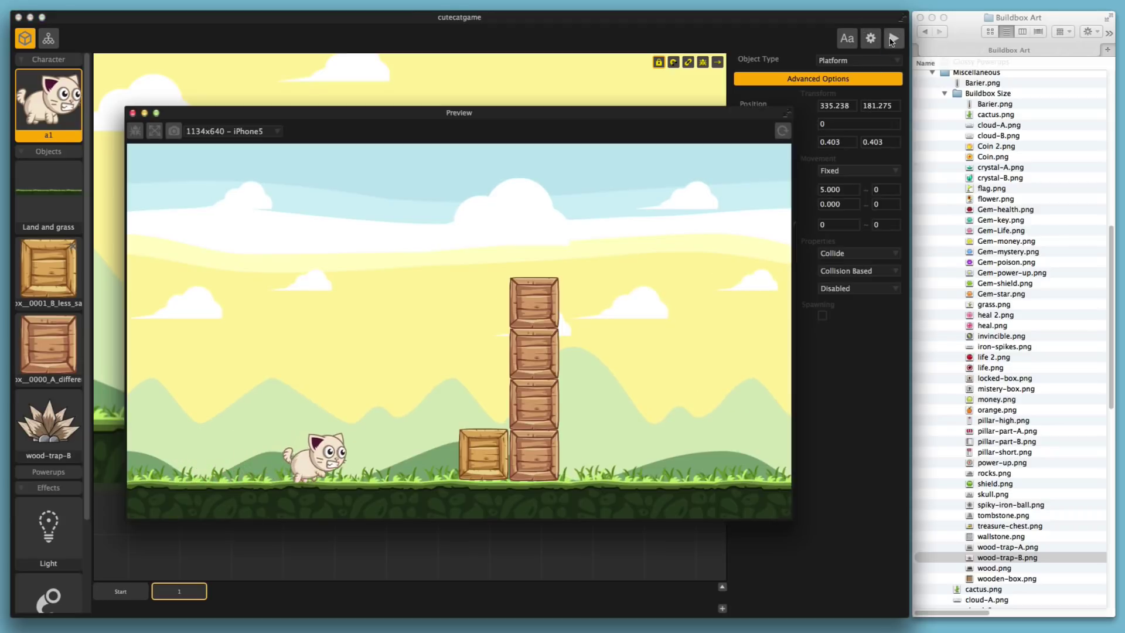
key(space)
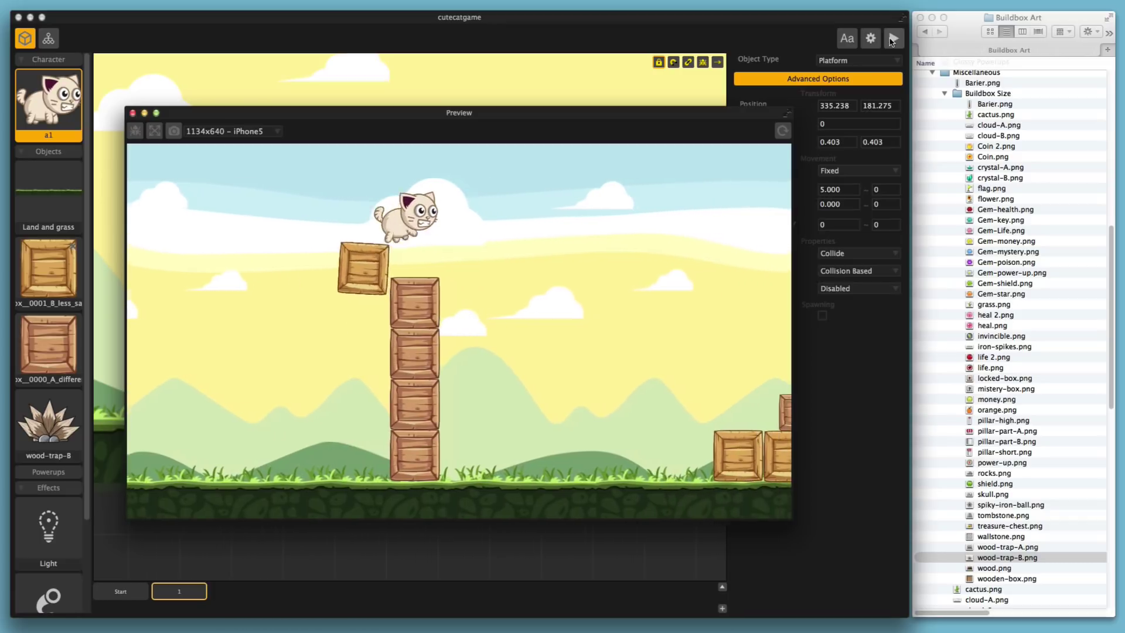
key(space)
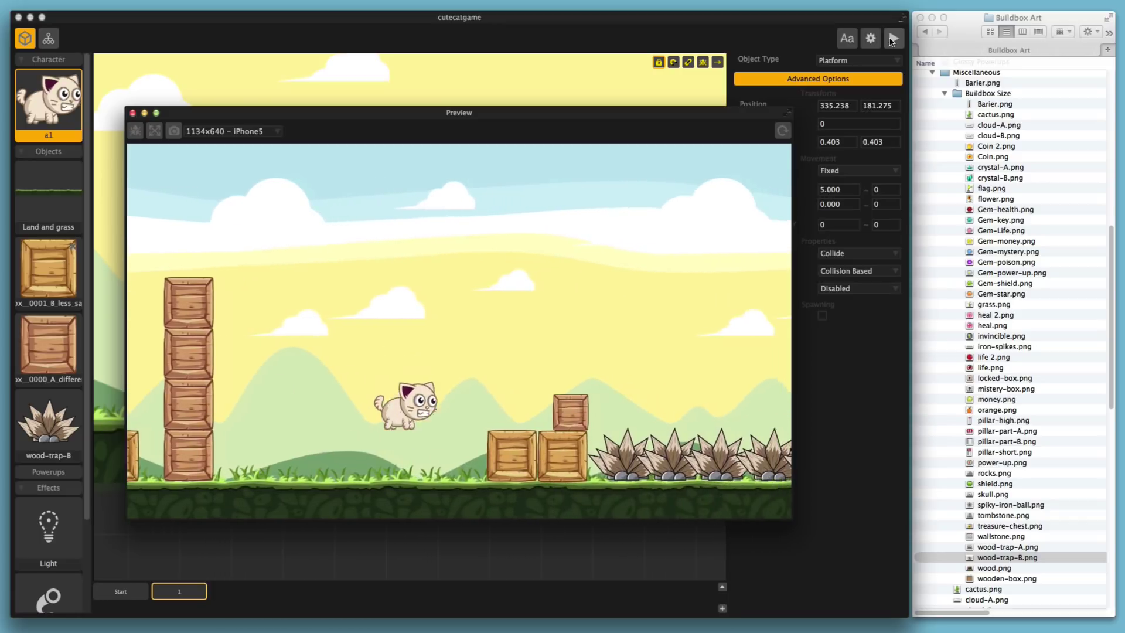
key(space)
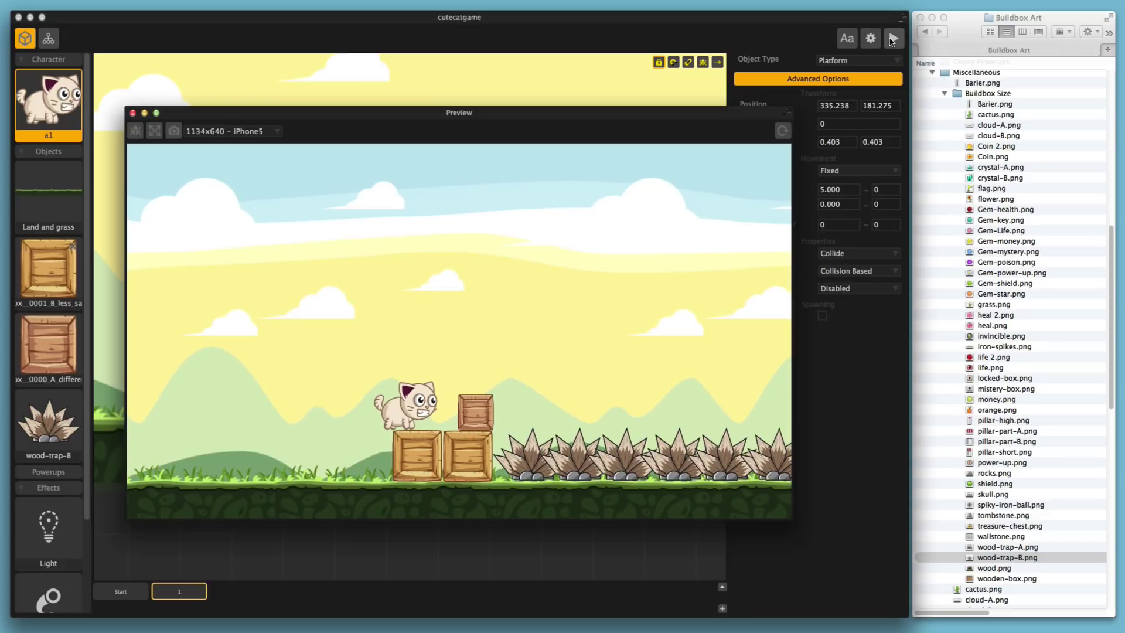
key(space)
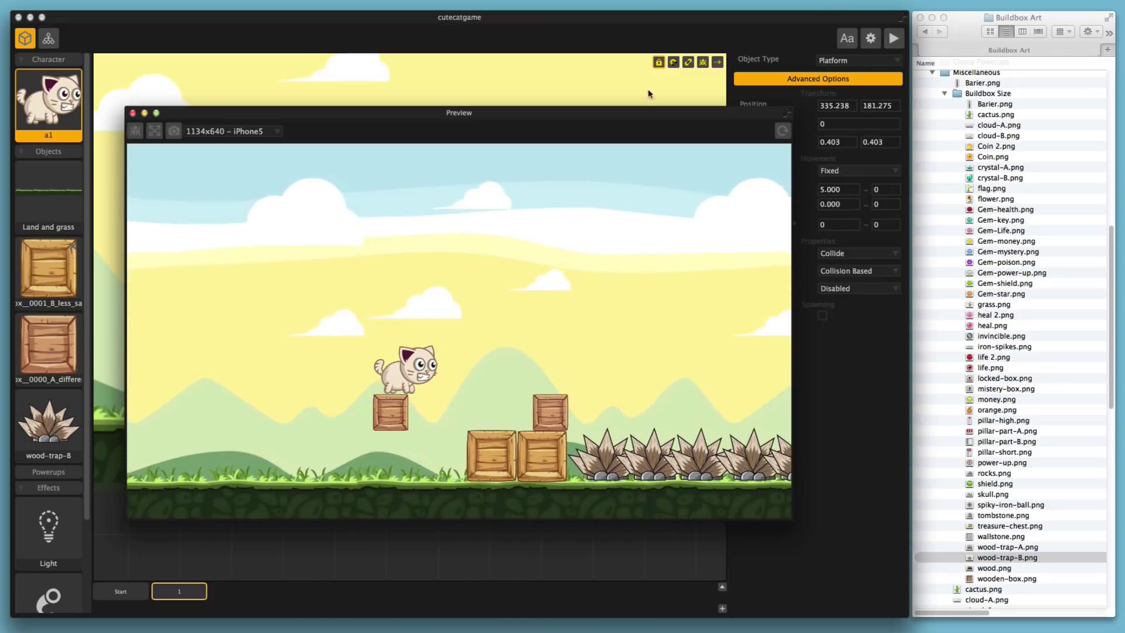
click(132, 113)
- Set the small crate's Sleep option to Distance Based with a sleep distance of 850
scroll(363, 316, down, 3)
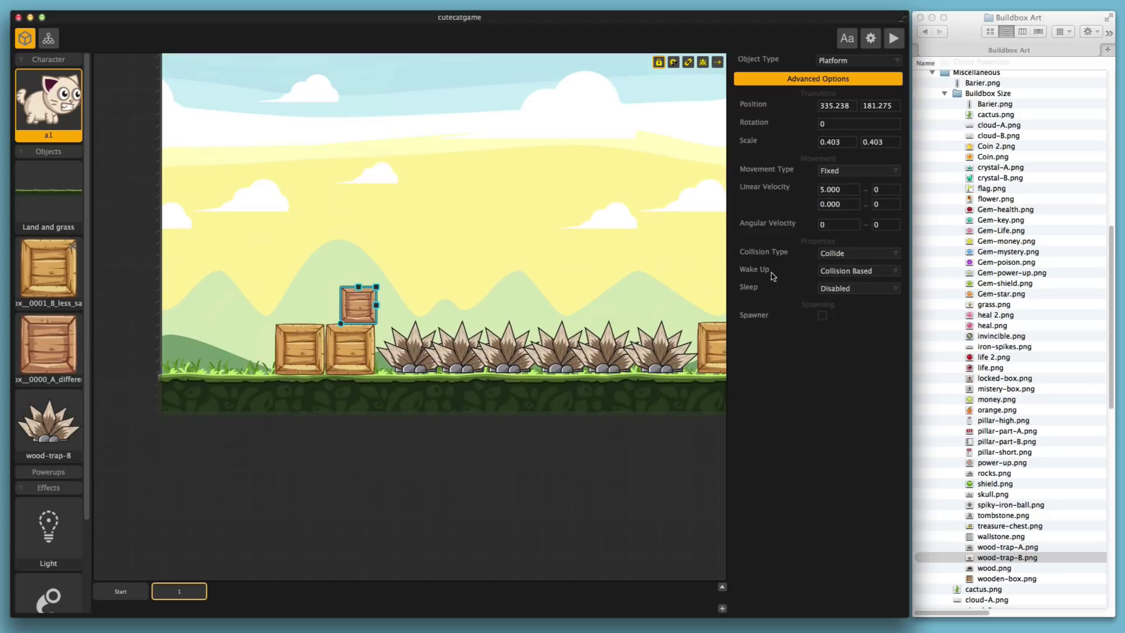
click(838, 288)
click(845, 302)
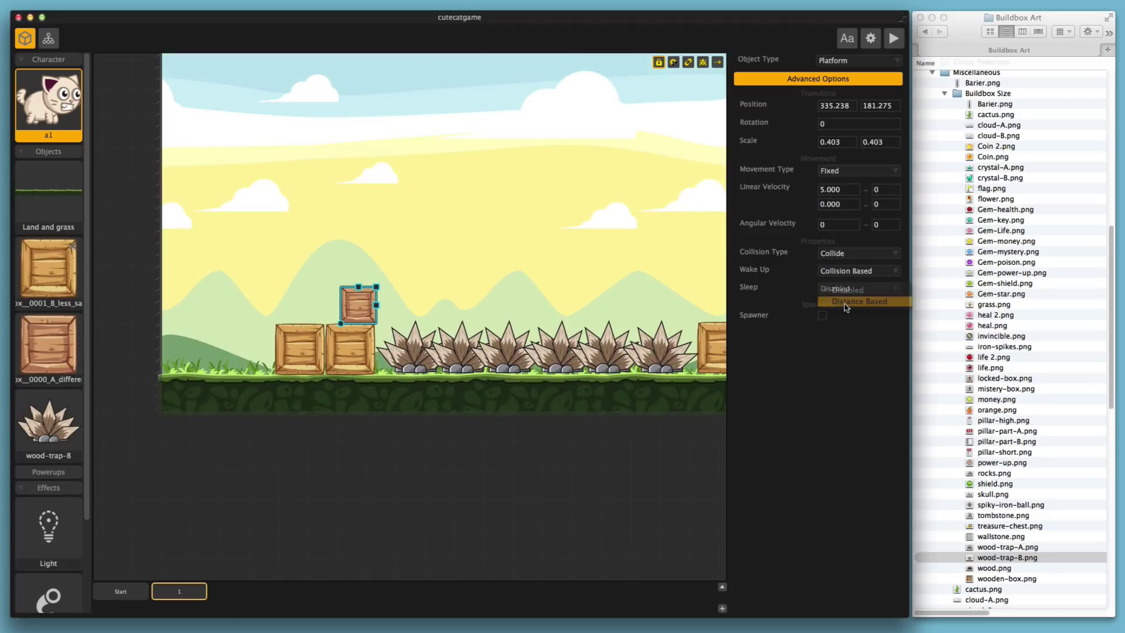
click(838, 289)
click(845, 300)
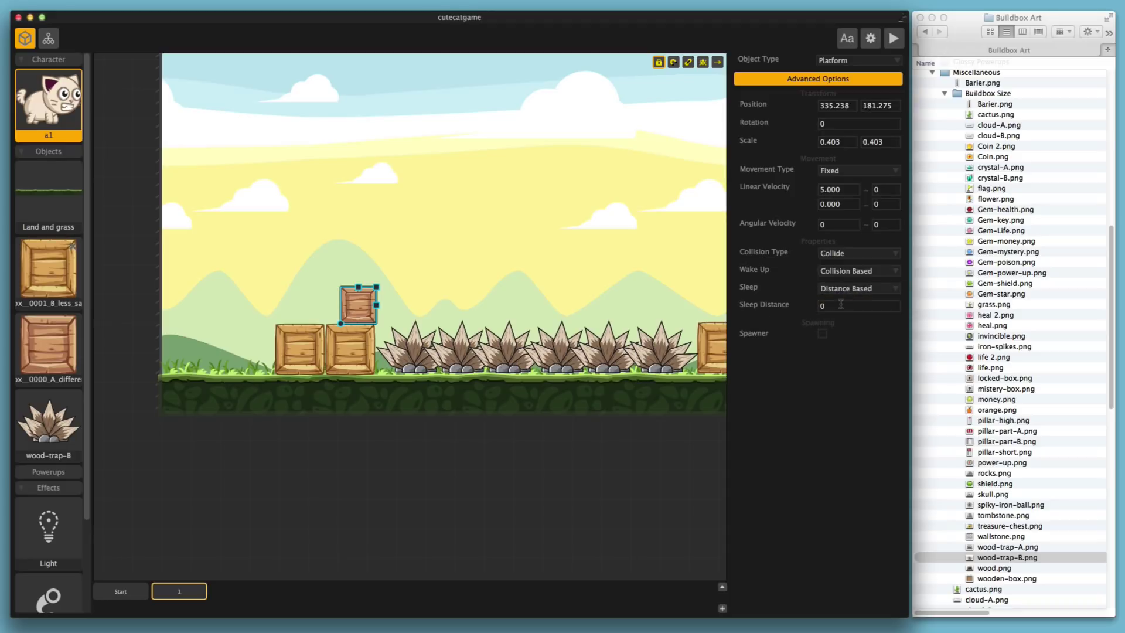
click(841, 304)
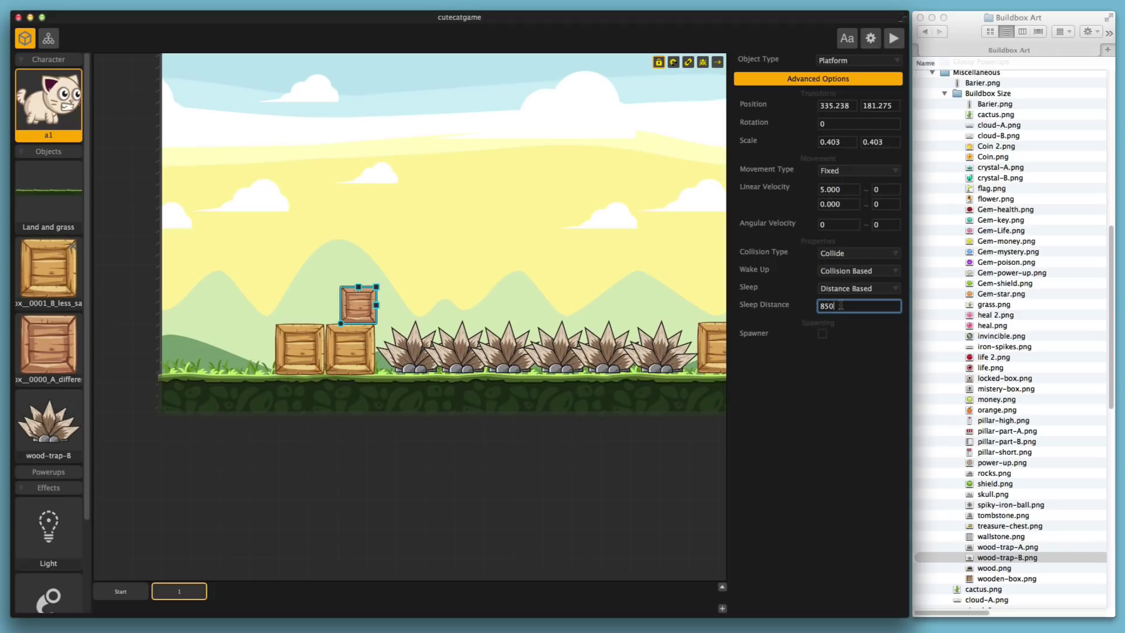
click(339, 140)
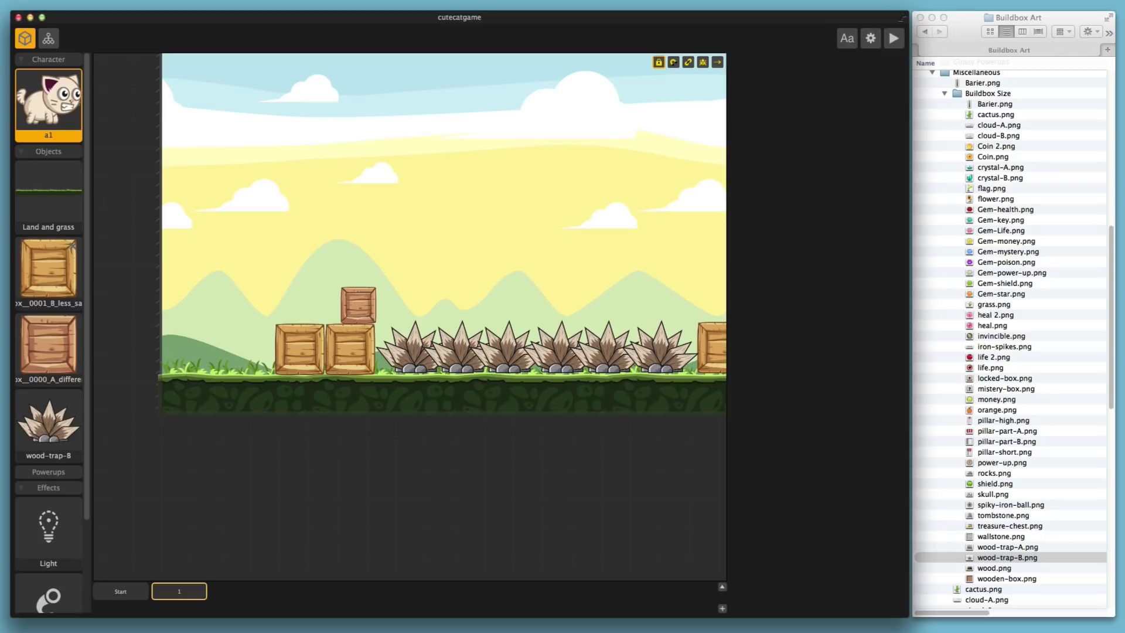
- Measure from the small crate to the wooden box beyond the spikes, and set the crate's sleep distance to 552
scroll(451, 231, down, 2)
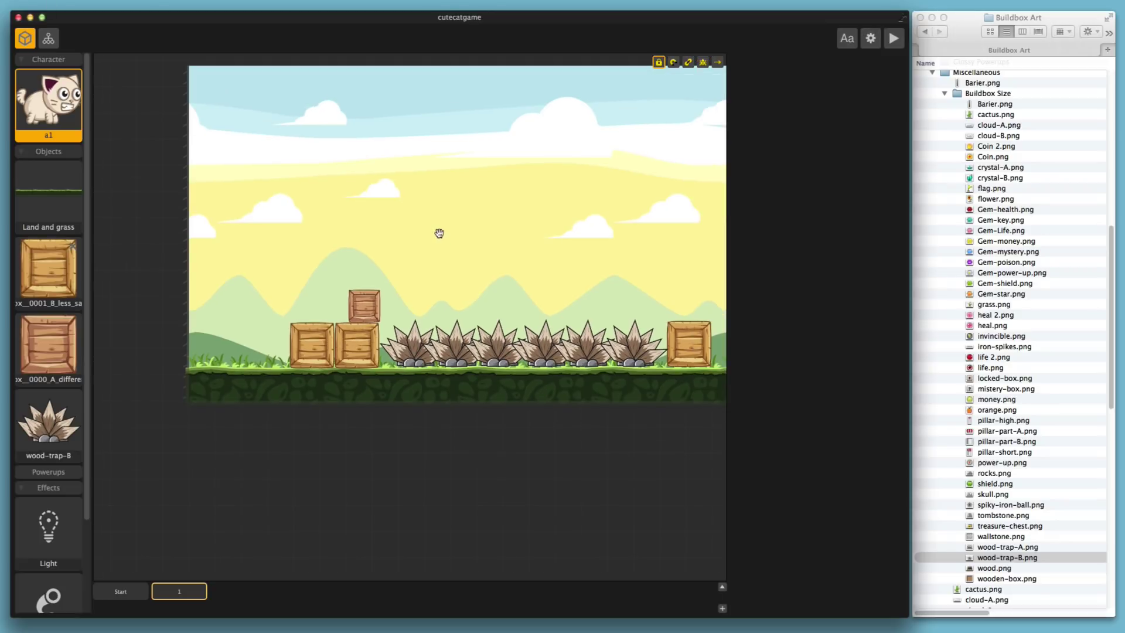
drag(440, 231, 378, 279)
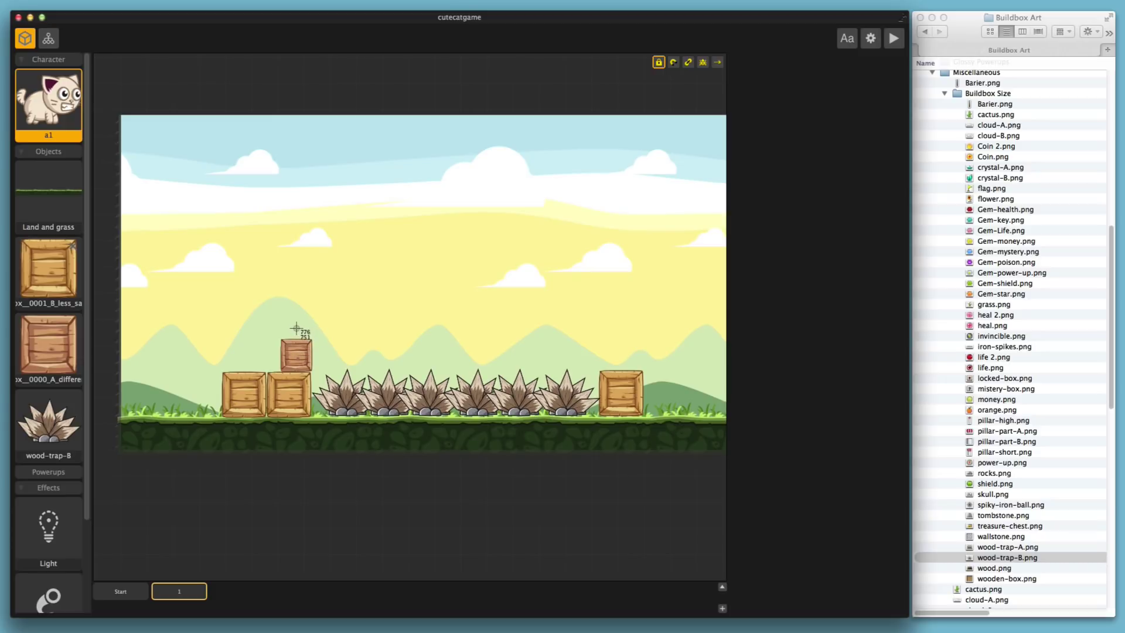
drag(297, 329, 619, 363)
click(307, 356)
double_click(847, 305)
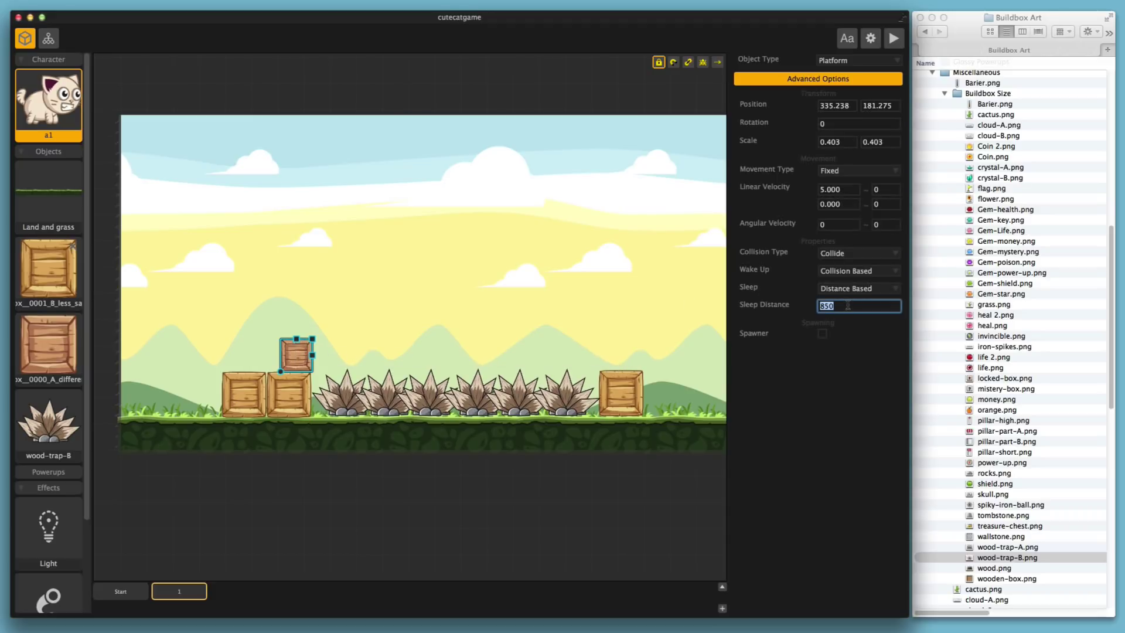
text(552)
- Playtest the level by jumping the cat over the crate tower to check where the moving crate stops, and close the preview
click(893, 39)
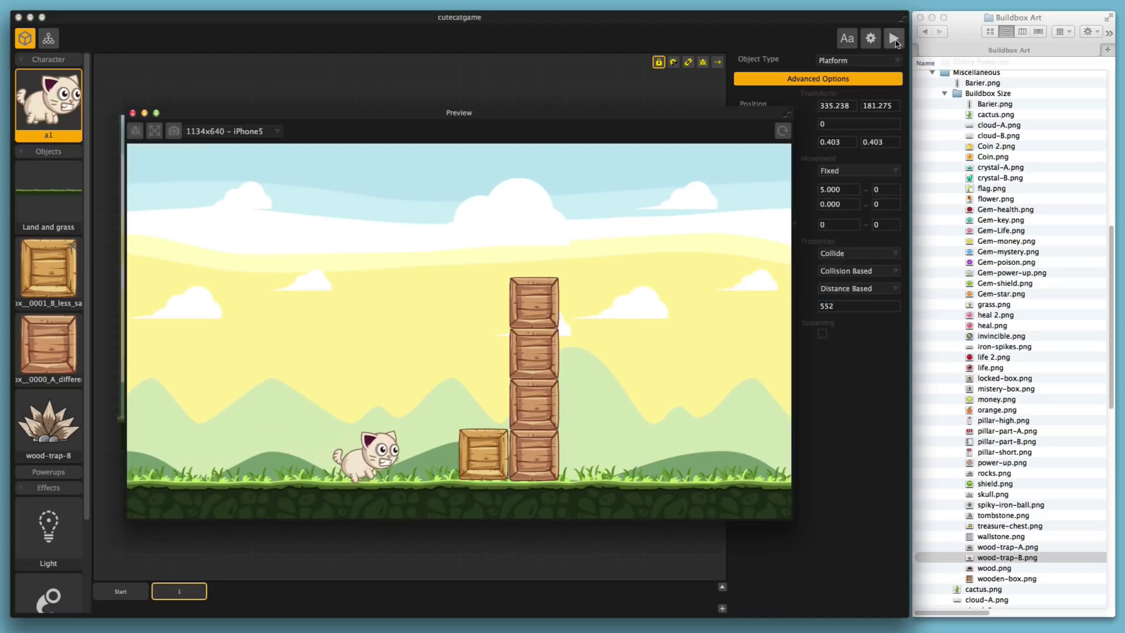
key(space)
key(space)
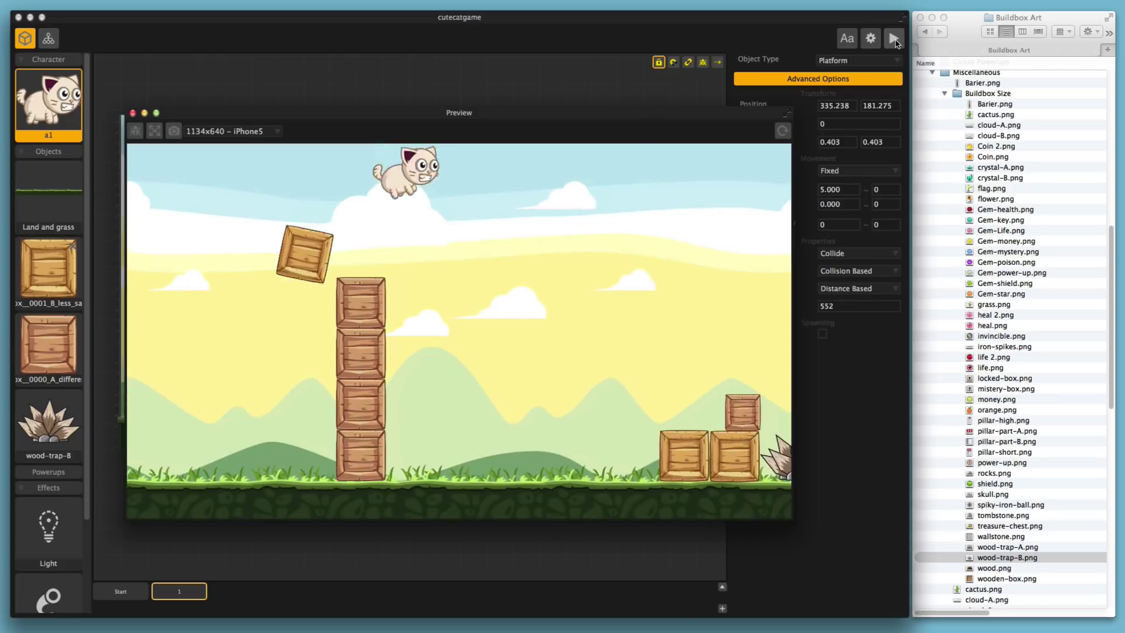
key(space)
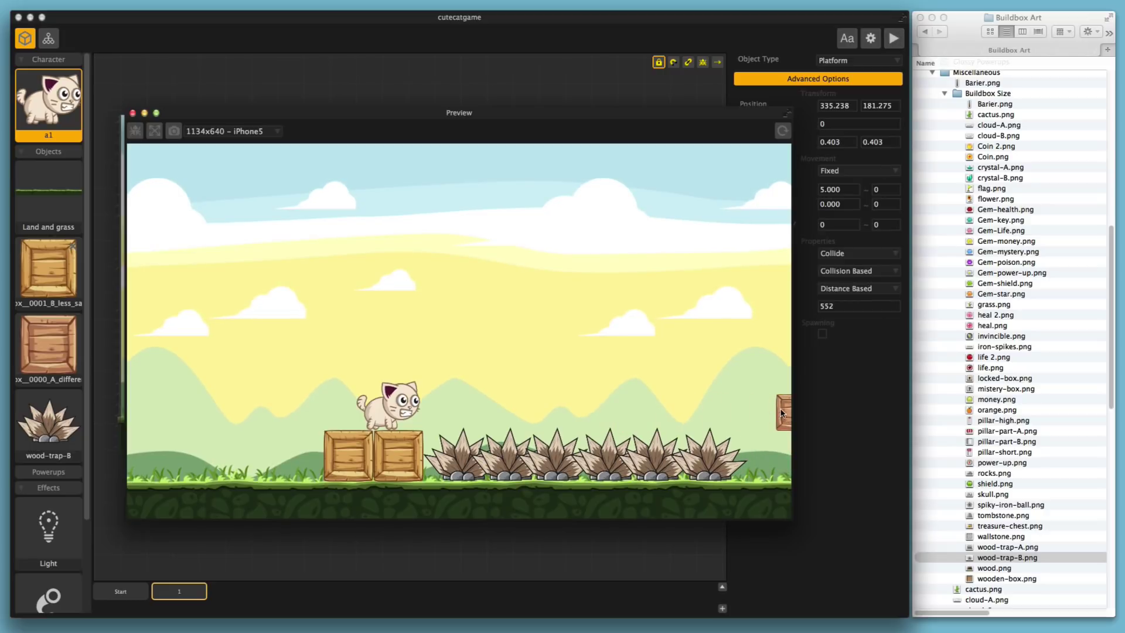
click(132, 113)
- Set the small crate's sleep distance to 5000
double_click(854, 306)
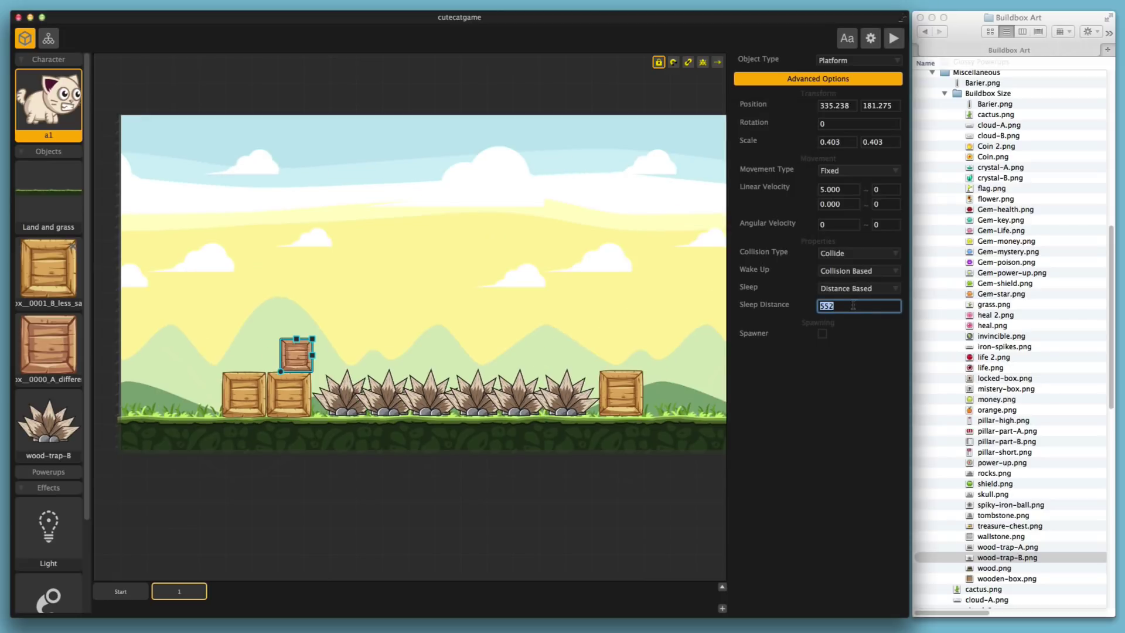
text(5000)
scroll(618, 319, down, 5)
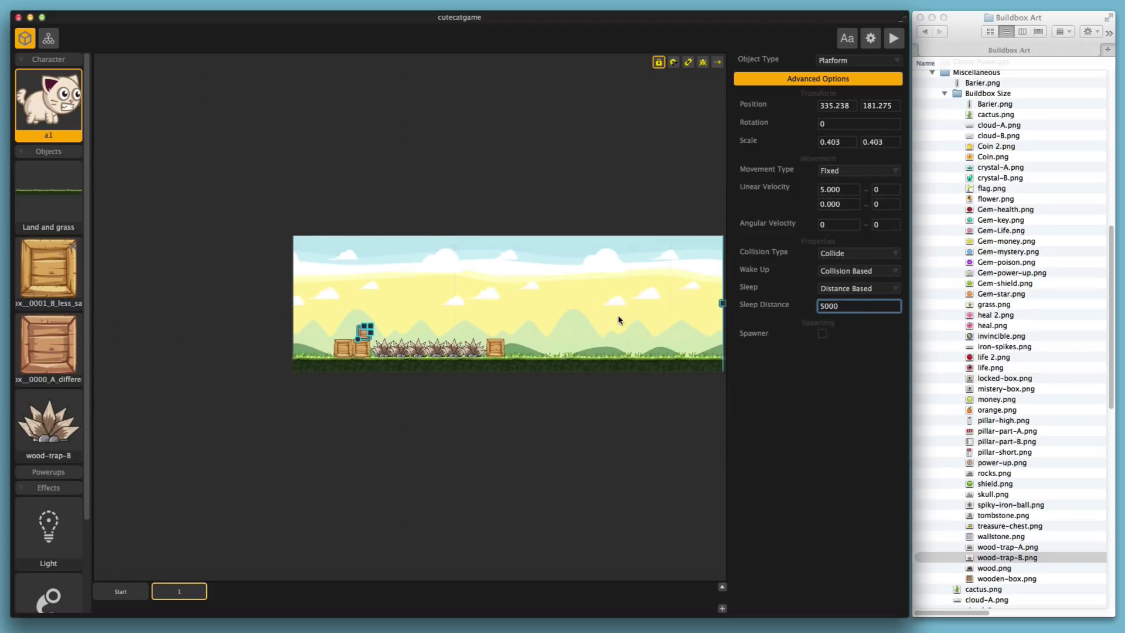
- Check the width of scene 1 and review the whole level beyond the spikes
scroll(606, 319, up, 1)
click(588, 320)
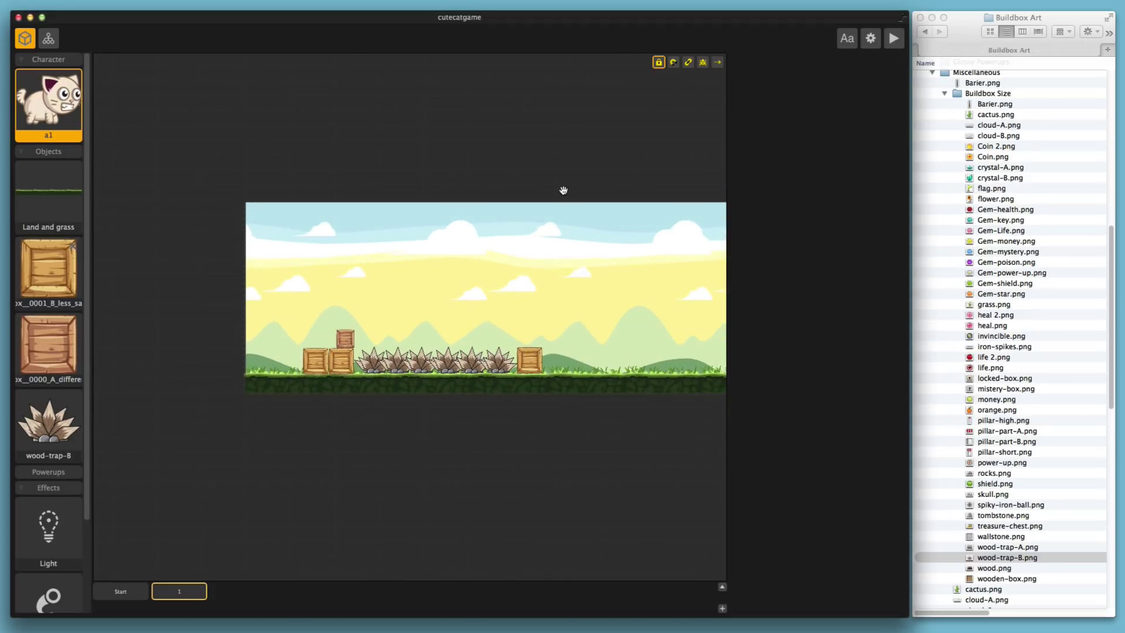
drag(563, 188, 360, 176)
click(189, 593)
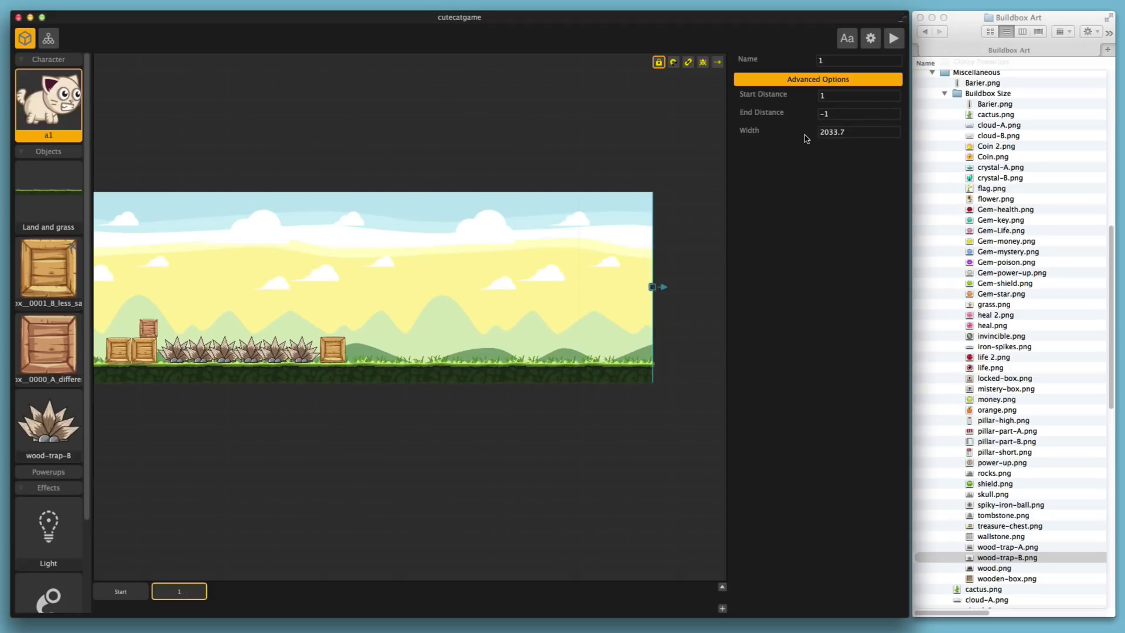
click(855, 133)
click(367, 430)
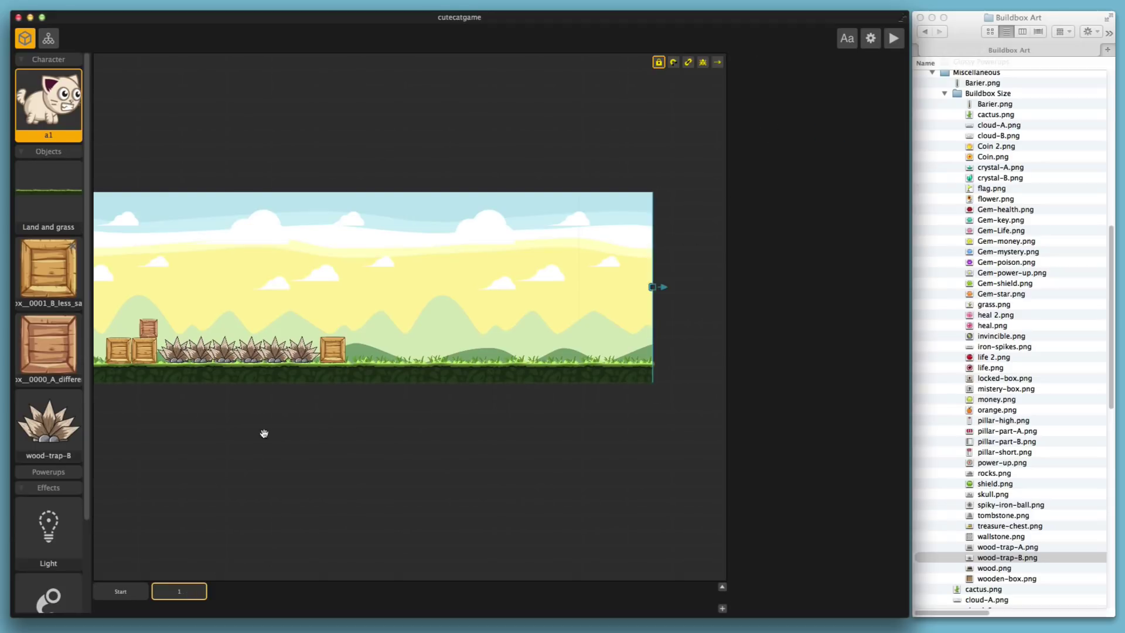
drag(264, 432, 342, 432)
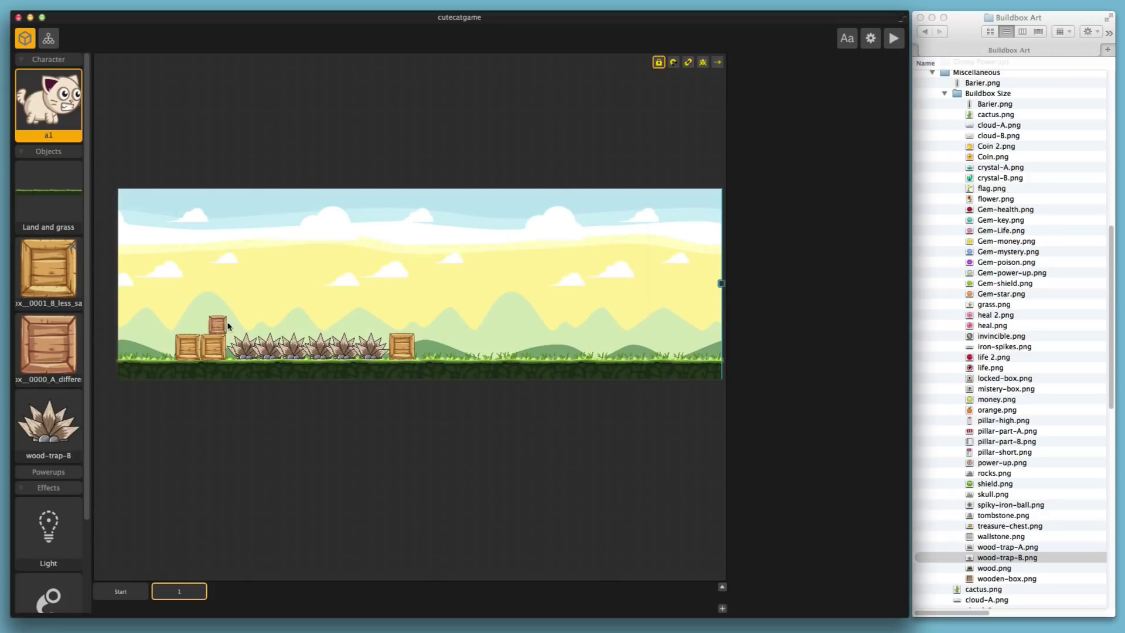
- Set the small crate's sleep distance to 1800
click(220, 326)
click(874, 306)
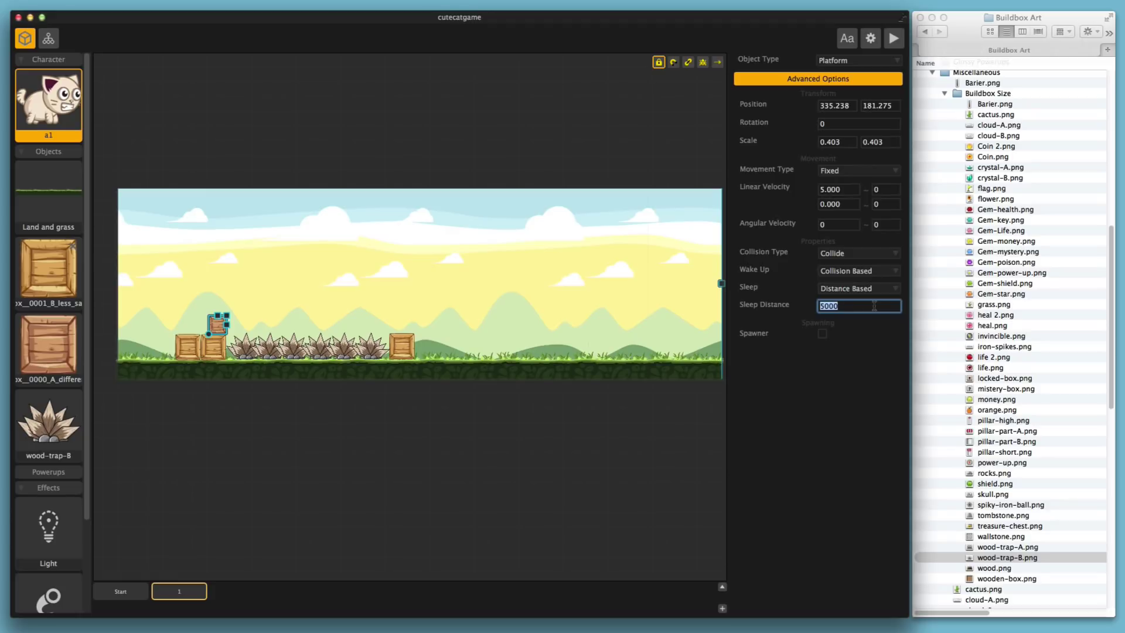
text(1800)
- Delete the wooden box standing beyond the spikes
click(452, 424)
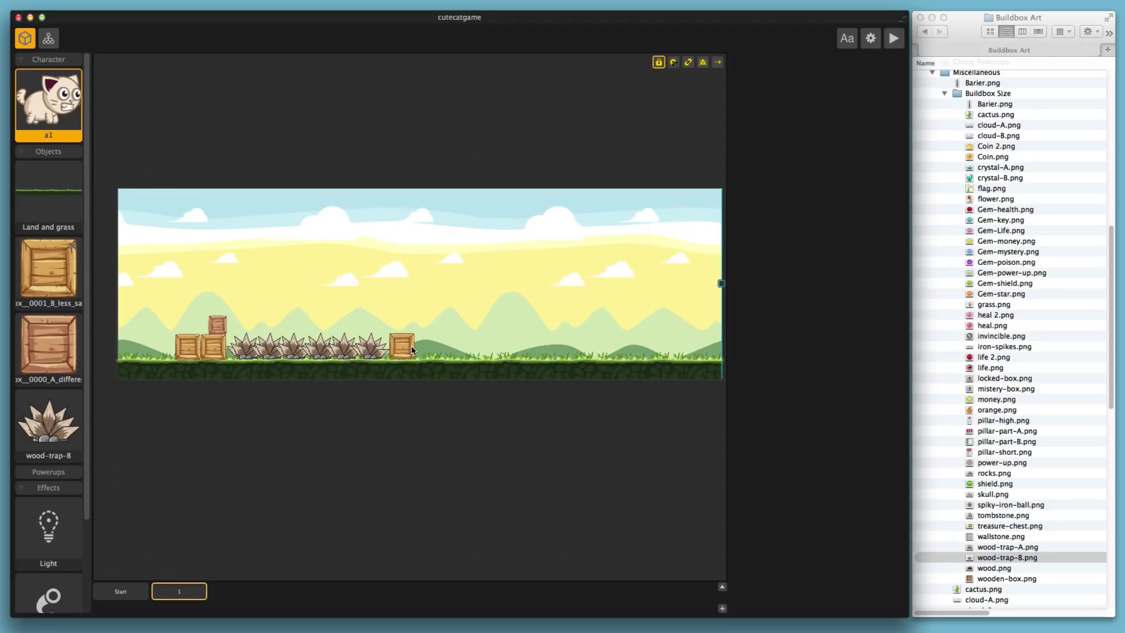
click(402, 345)
key(Delete)
- Turn on snapping and duplicate the last spike along the ground until the row reaches x 1210, keeping y at 110
click(375, 350)
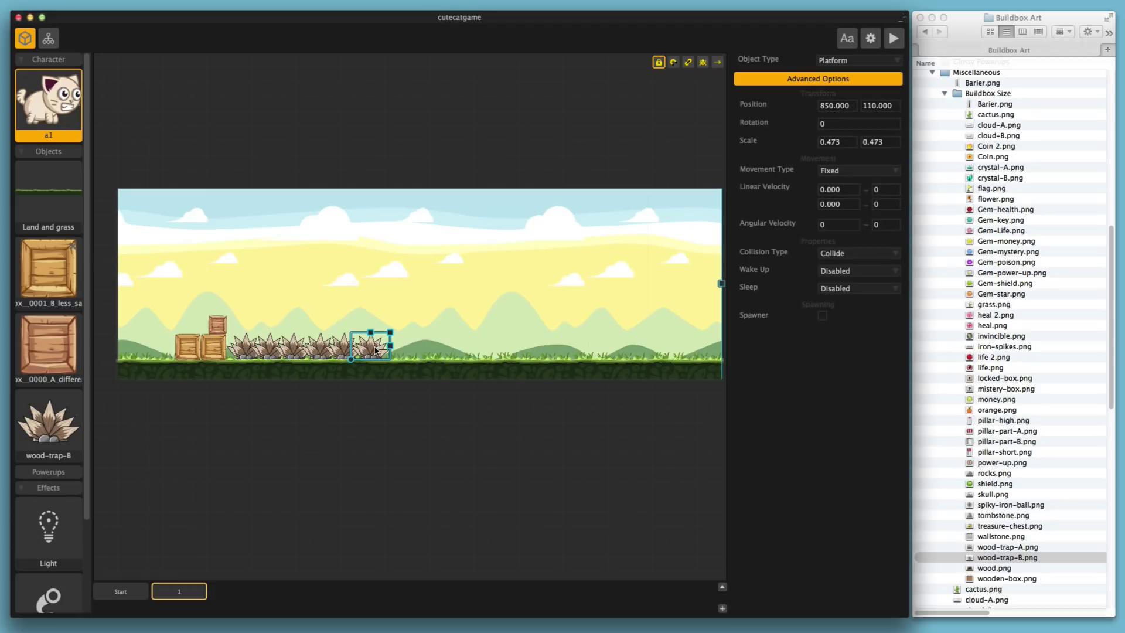
scroll(412, 321, up, 3)
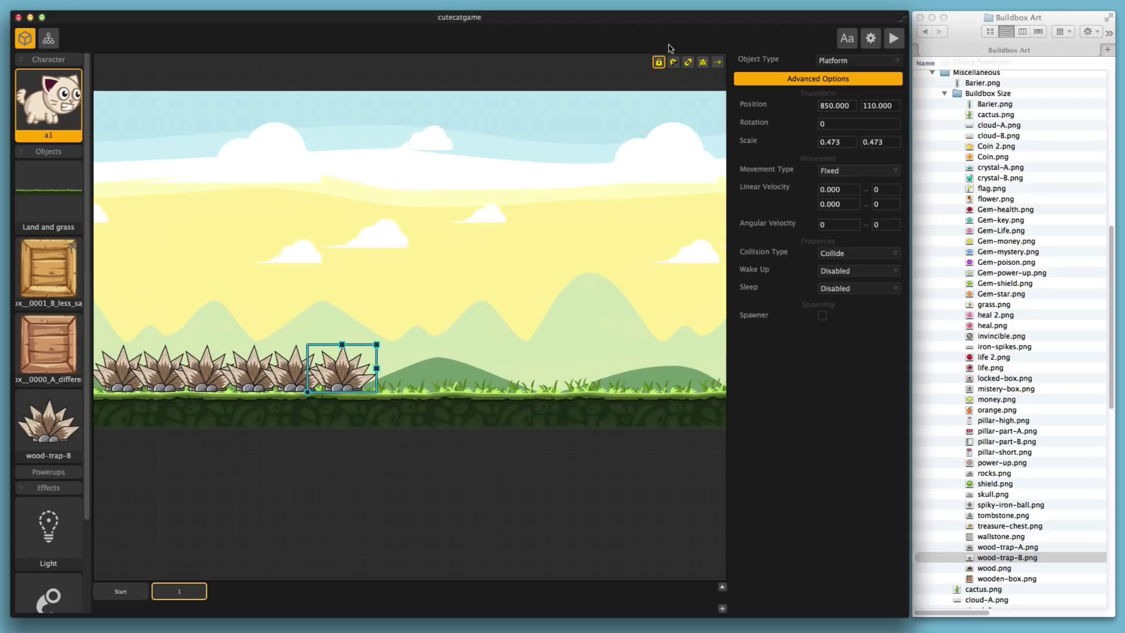
click(674, 63)
drag(401, 365, 395, 363)
drag(454, 366, 440, 365)
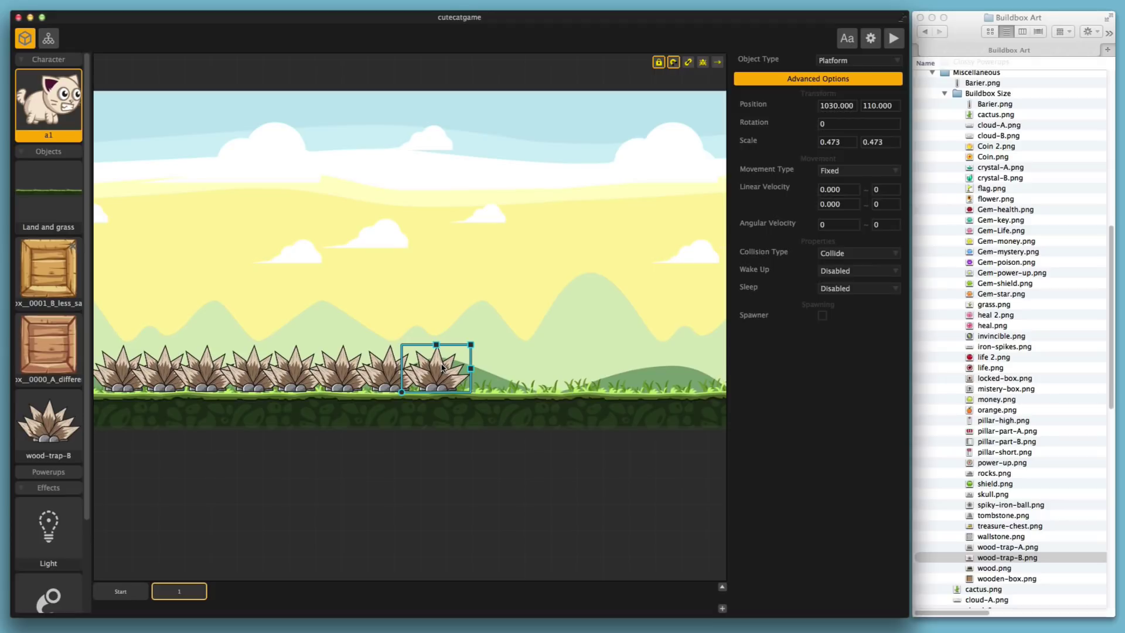
key(super+Right)
drag(510, 370, 490, 368)
key(super+Right)
drag(557, 376, 544, 376)
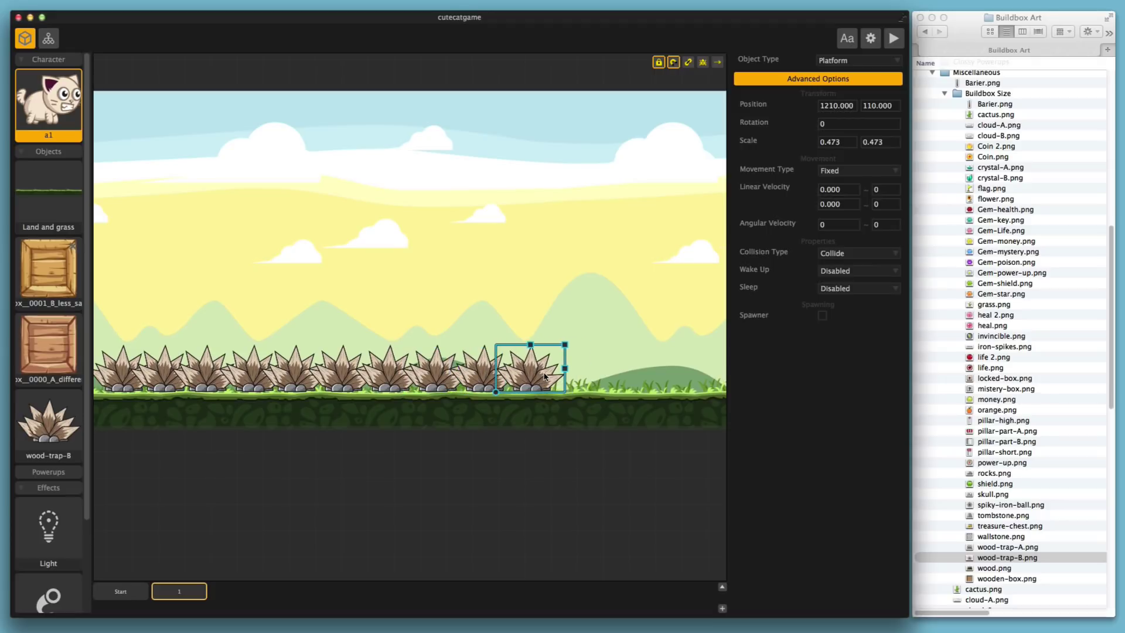
- Continue the spike row with more copies along the ground up to x 1730, y 110
key(super+Right)
drag(617, 381, 642, 360)
key(super+Right)
key(super+Right)
scroll(675, 384, down, 3)
key(super+Right)
scroll(685, 379, down, 2)
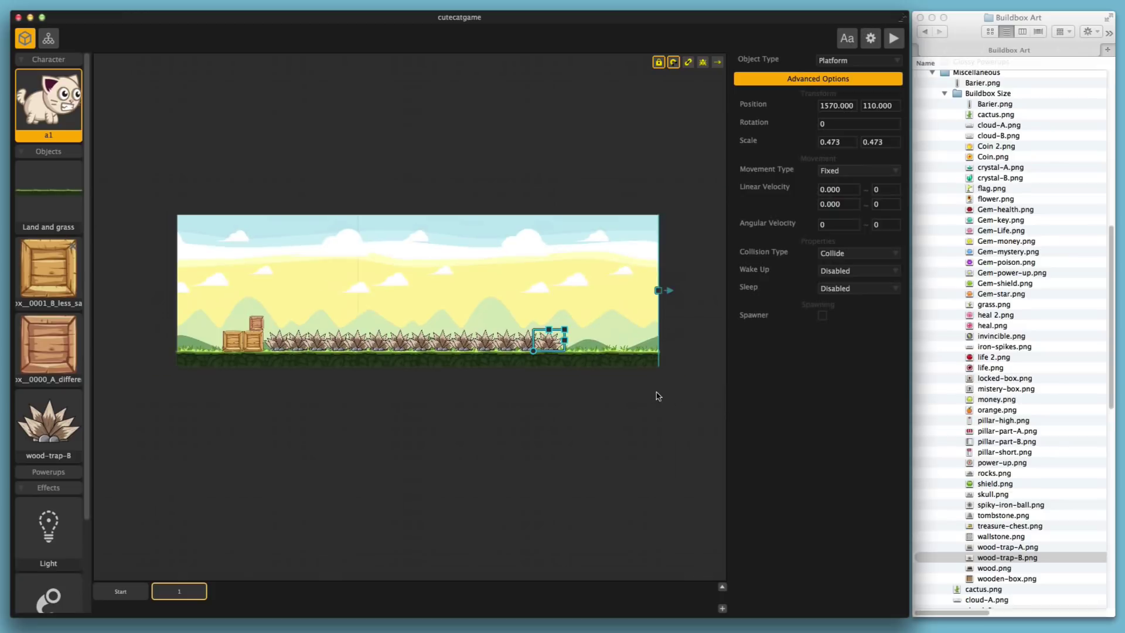
scroll(644, 375, up, 1)
key(super+Right)
drag(616, 351, 641, 350)
key(super+Right)
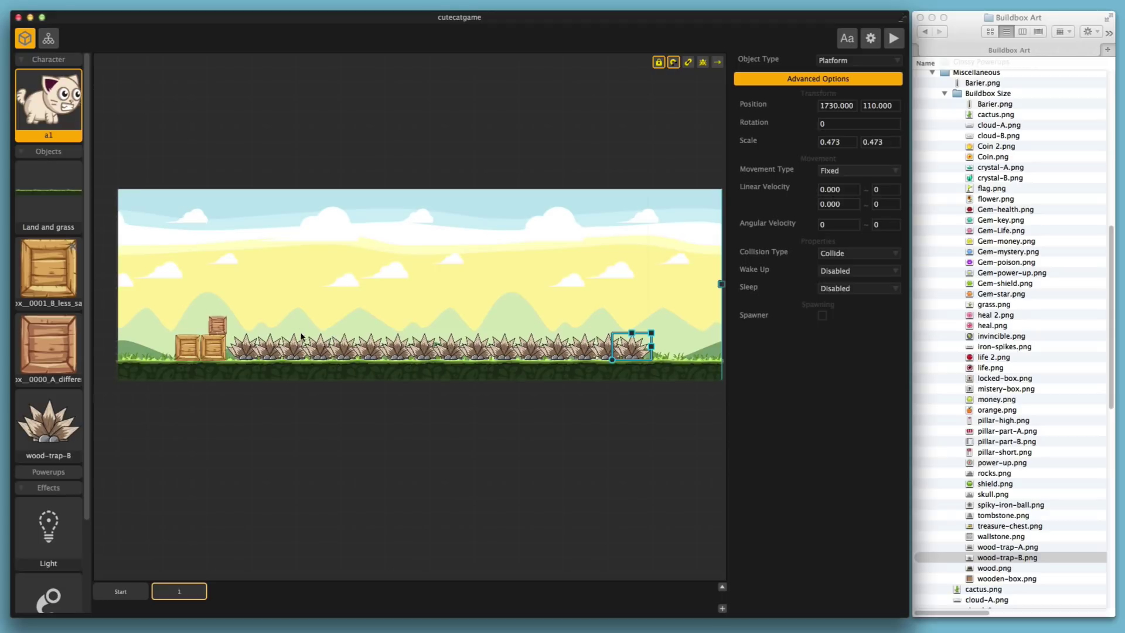
- Duplicate a spike from the row and place the copy directly above it at x 680, y about 200
click(320, 349)
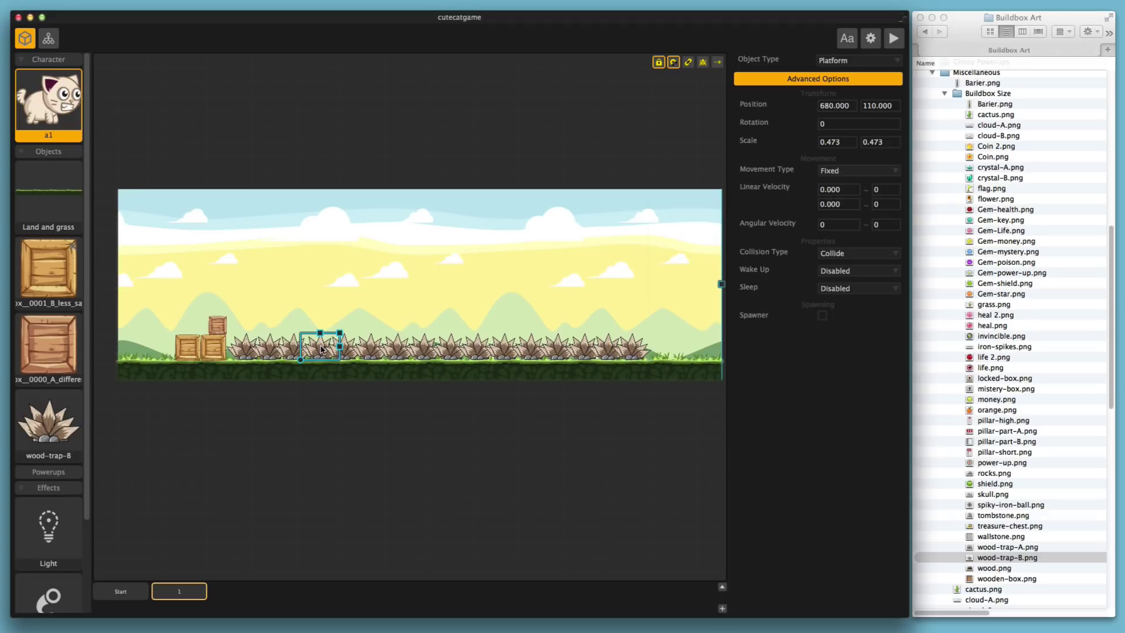
drag(330, 348, 321, 322)
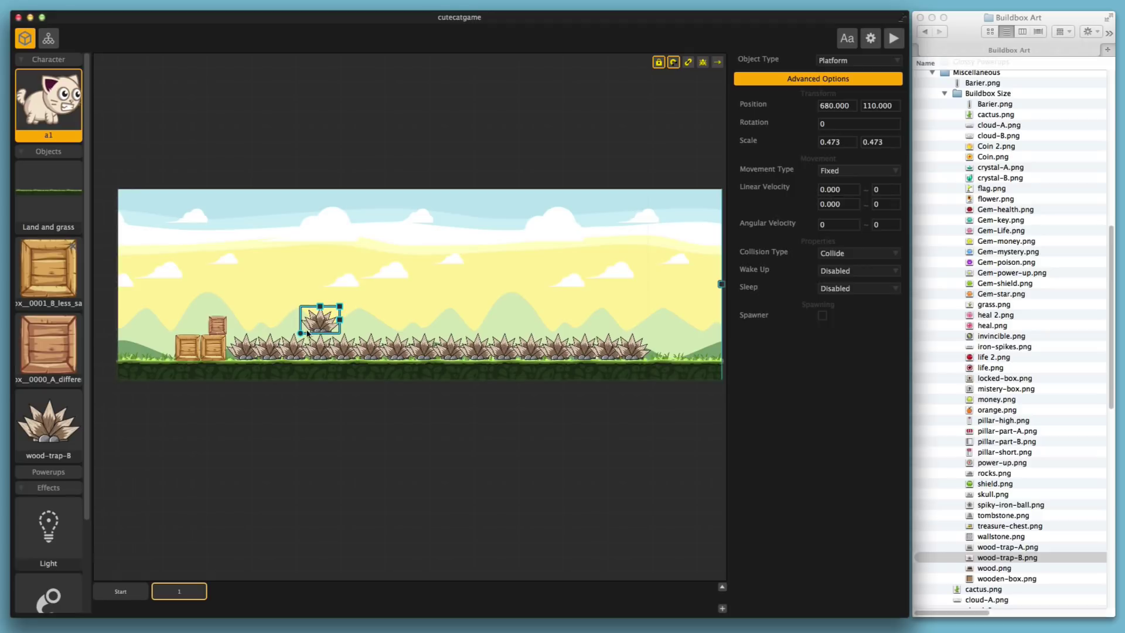
click(303, 309)
click(321, 317)
- Try rotating the raised spike by -90 and by 180 degrees
click(846, 124)
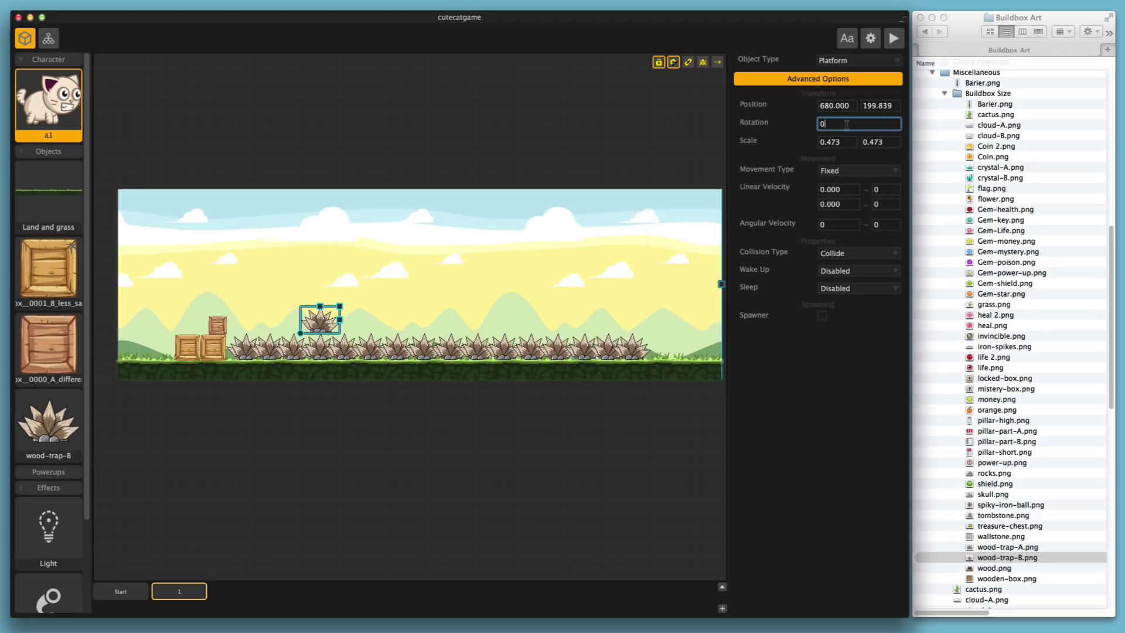
key(Return)
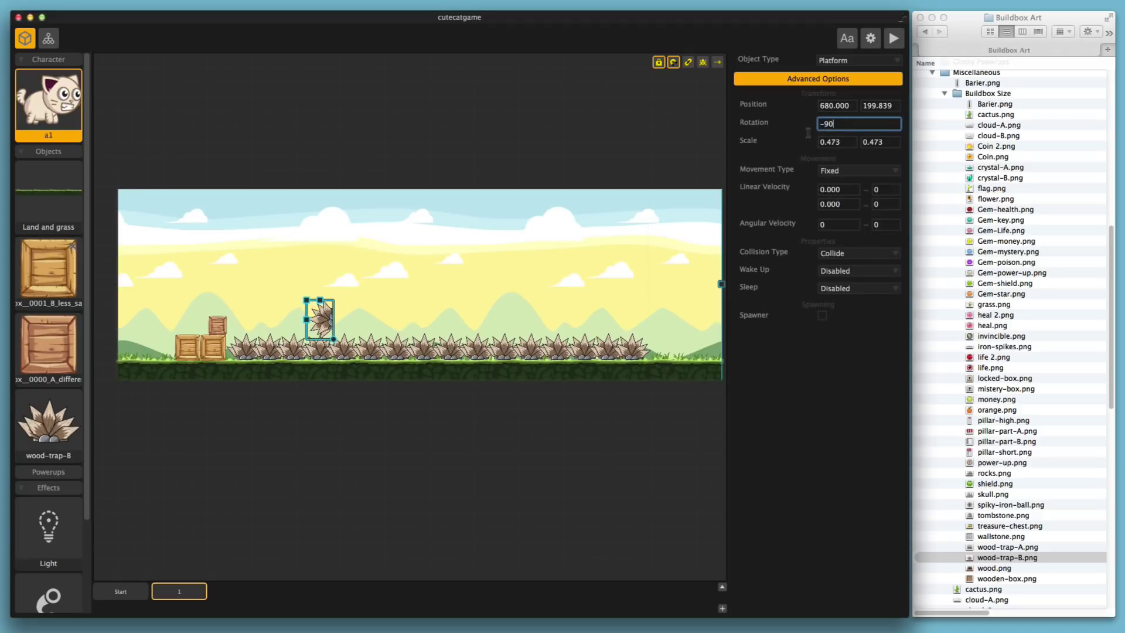
double_click(851, 127)
text(180)
key(Return)
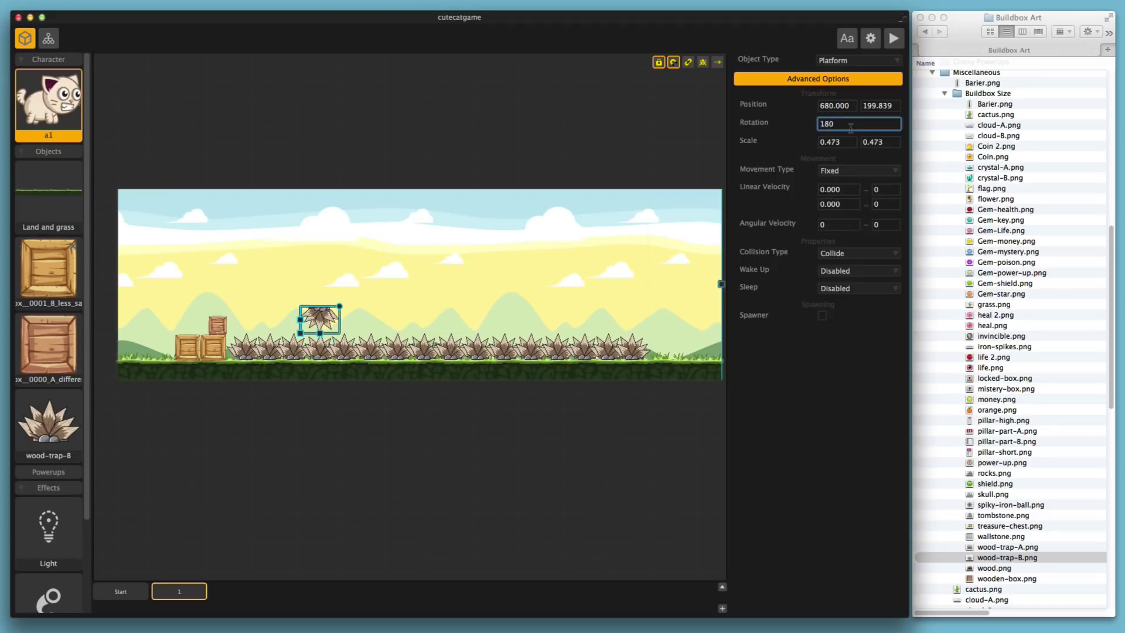
click(352, 437)
- Set the raised spike's rotation to 180 so it points downward
scroll(351, 437, up, 3)
click(253, 321)
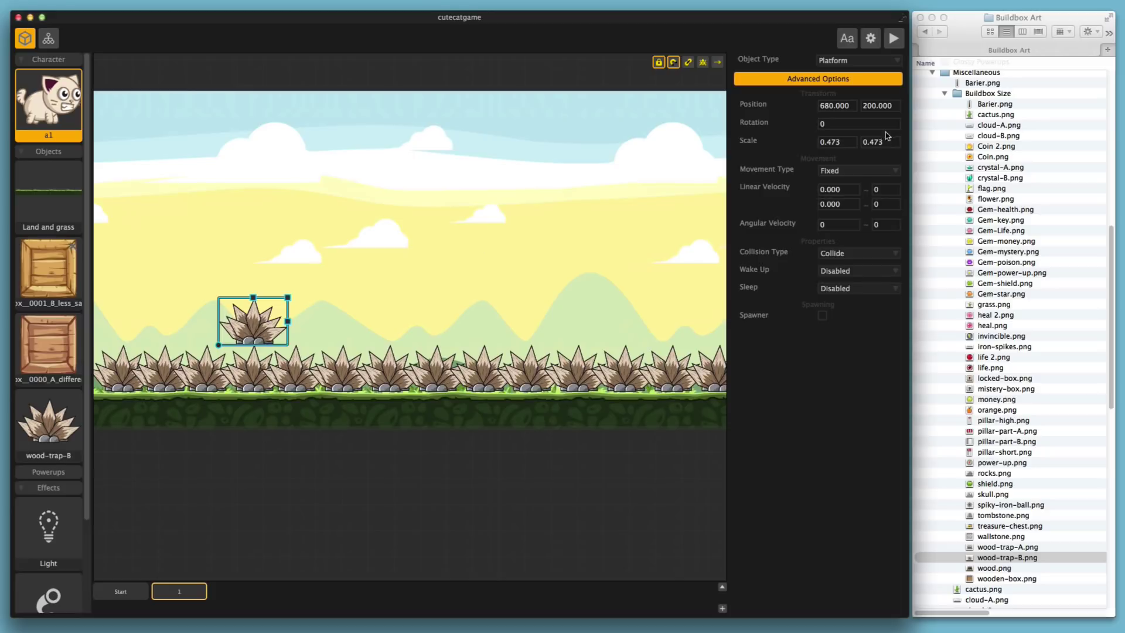
click(846, 123)
text(1)
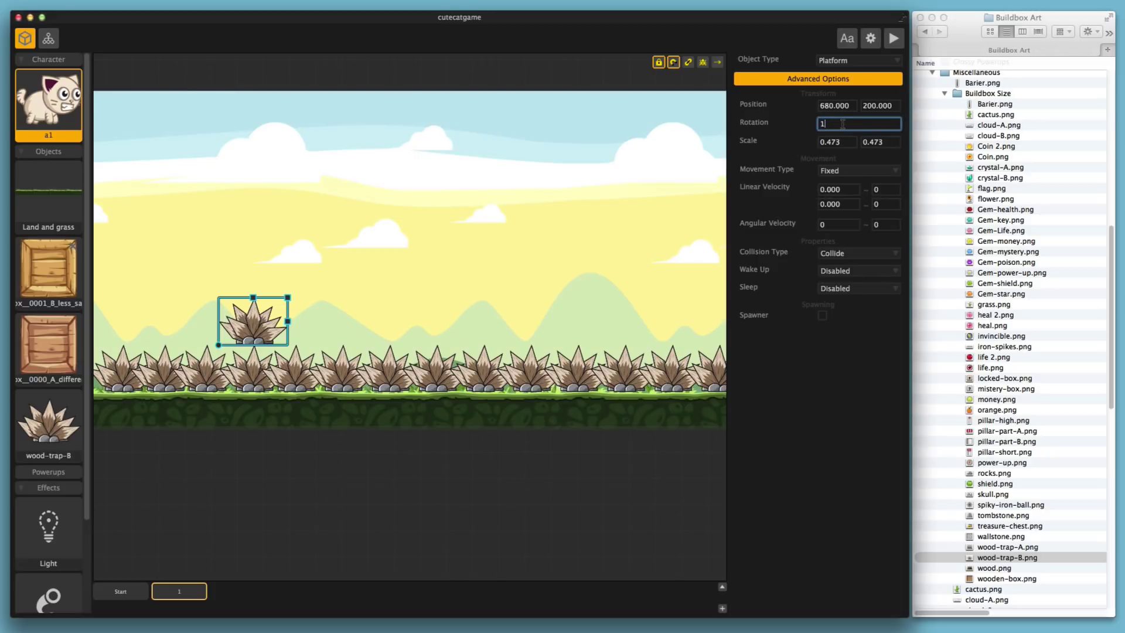
text(80)
- Shrink the upside-down spike to a scale of about 0.305 and place it at x 740, y 220 above the row
drag(255, 314, 198, 269)
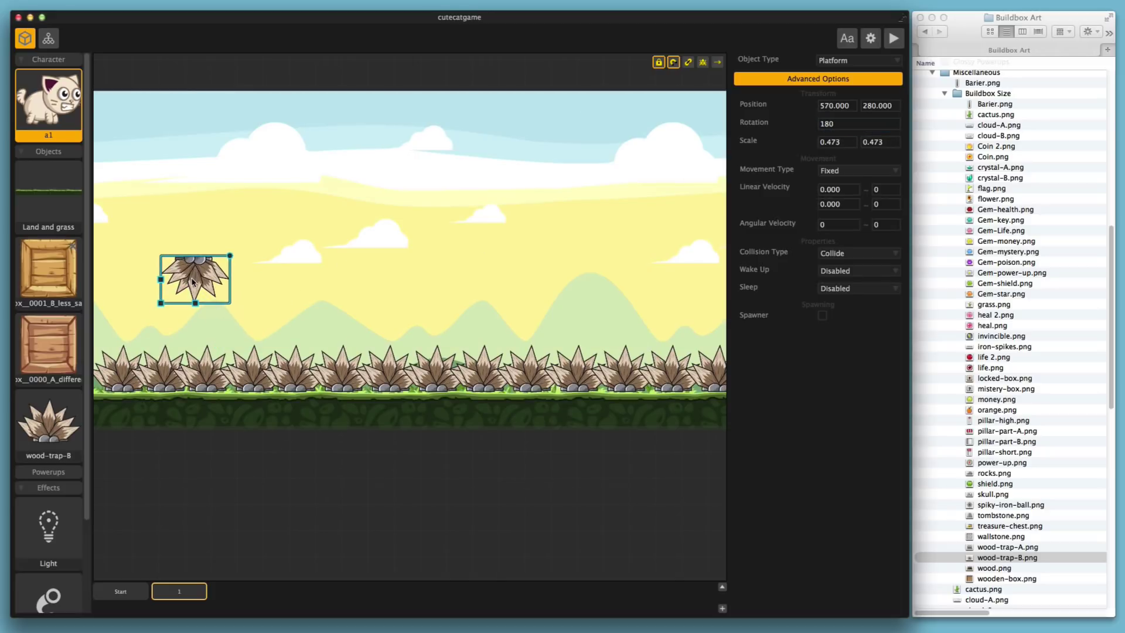
scroll(198, 269, left, 5)
drag(419, 278, 487, 316)
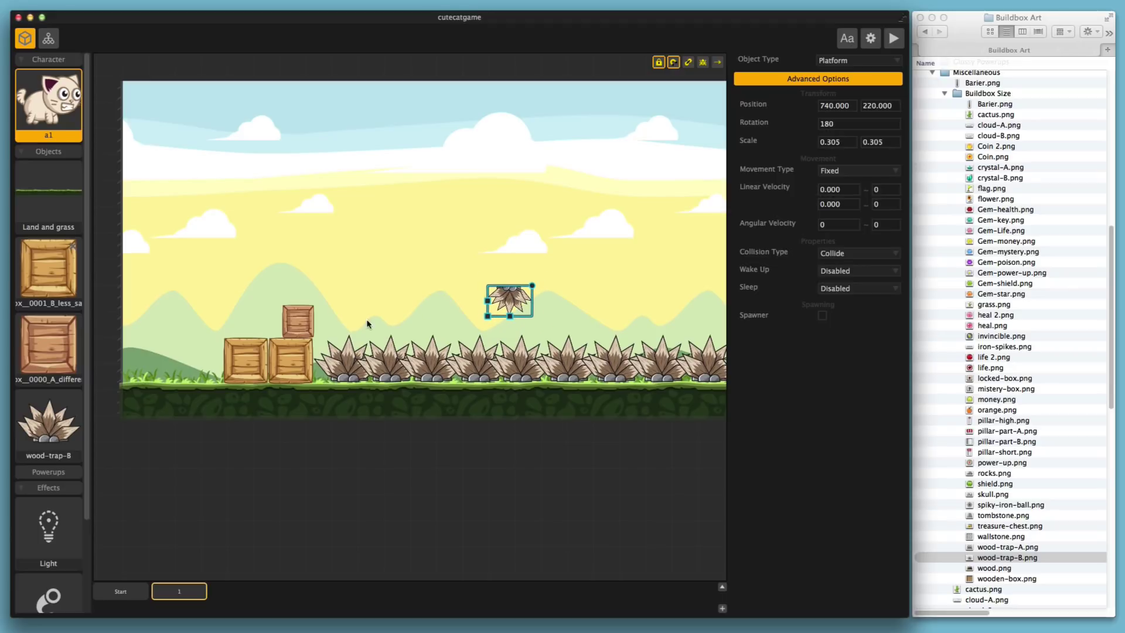
- Copy a wooden box onto the upside-down spike at x 740, y 260, scaled to about 0.348
mouse_move(269, 343)
alt+mouse_down()
mouse_move(249, 317)
mouse_move(539, 225)
mouse_move(503, 272)
mouse_move(513, 277)
mouse_move(526, 252)
mouse_move(511, 277)
alt+mouse_up()
right_click(513, 277)
click(530, 279)
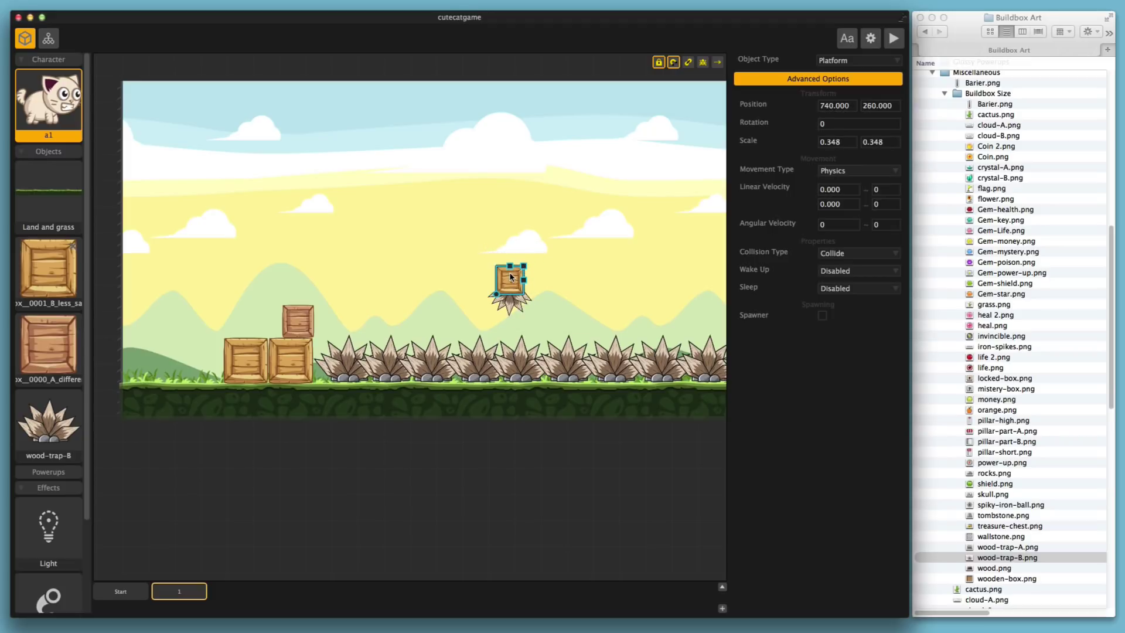
- Keep the floating box as a Platform and set its movement type to Fixed
click(839, 62)
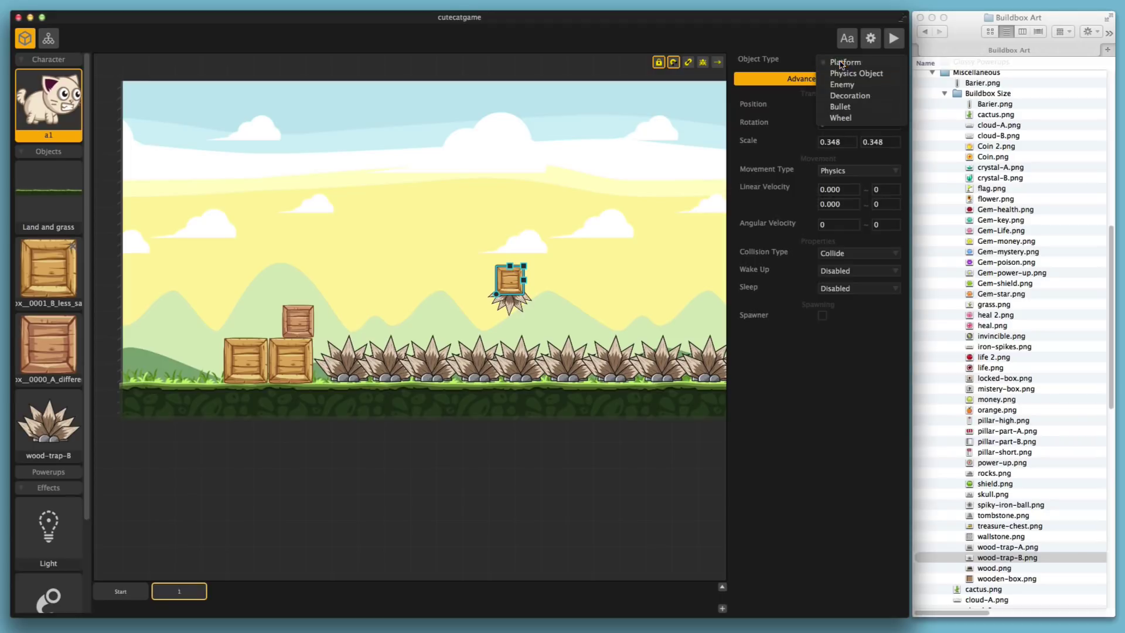
click(839, 63)
click(849, 171)
click(843, 161)
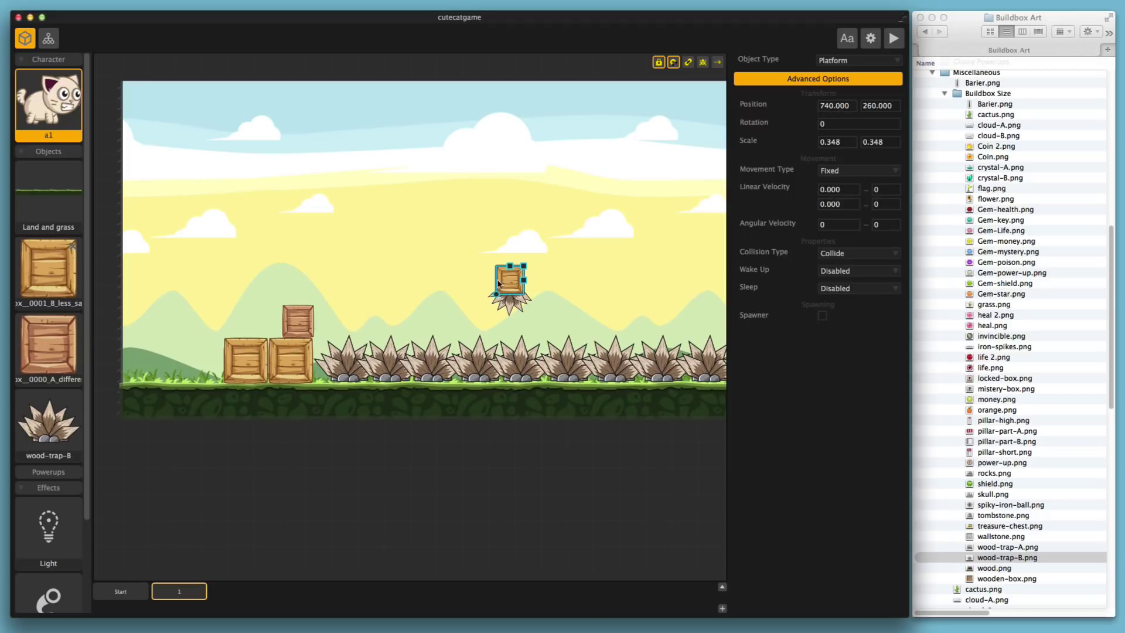
- Playtest the crate ride over the long spike row and past the hanging spike, and close the preview
click(894, 40)
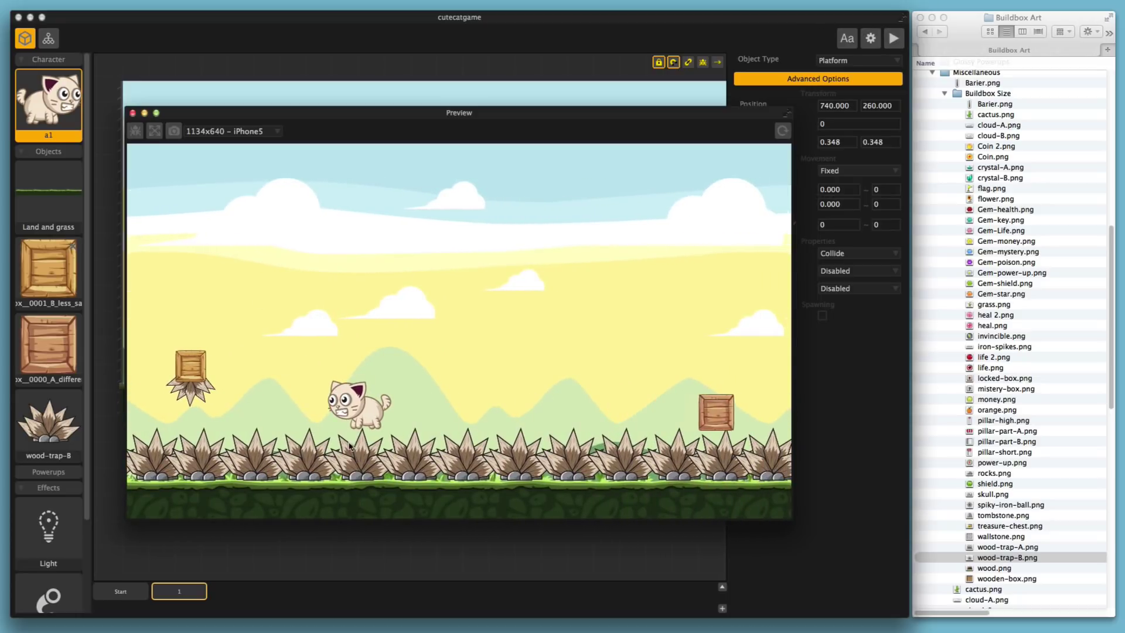
key(Escape)
- Set the object type of four consecutive ground spikes to Enemy, beginning with the one at x 510
click(359, 370)
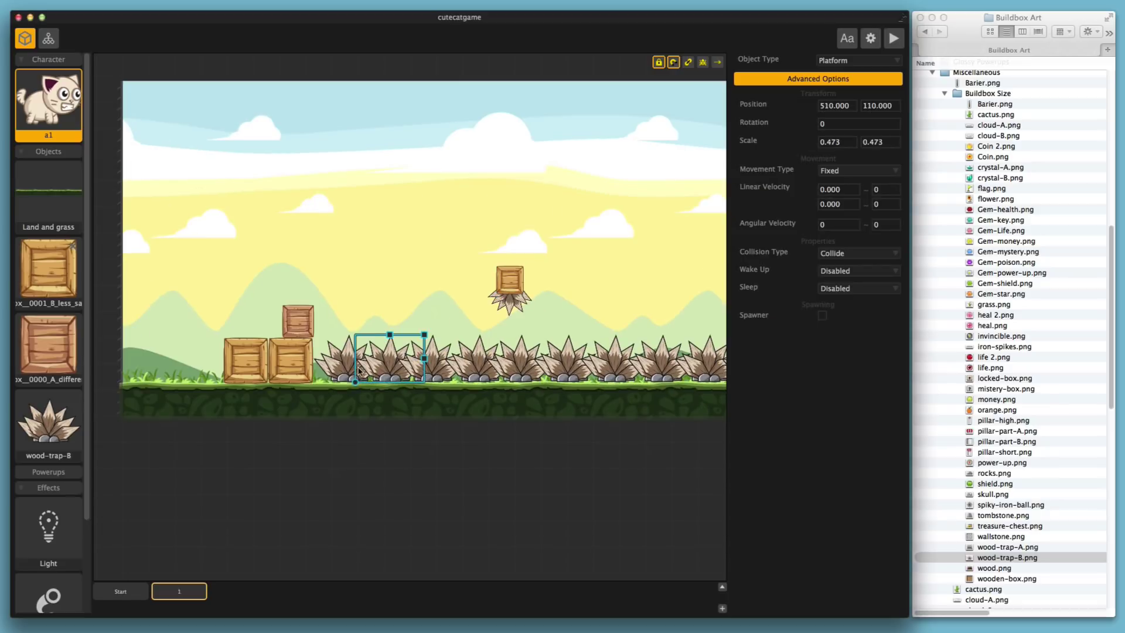
scroll(358, 370, down, 2)
click(835, 61)
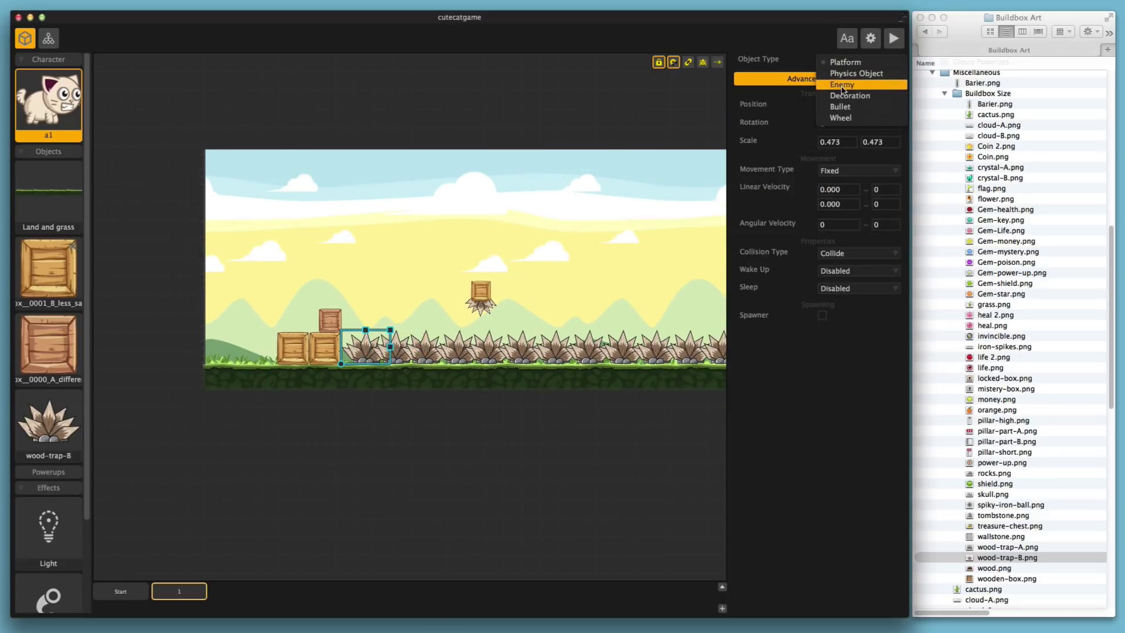
click(846, 62)
click(397, 352)
click(836, 61)
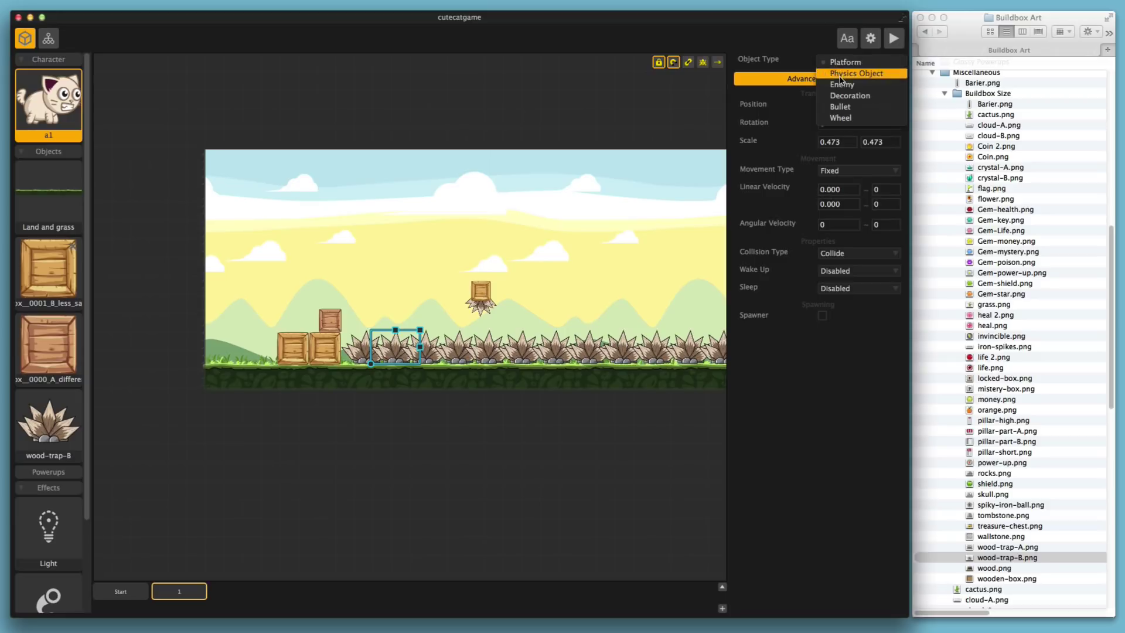
click(838, 65)
click(428, 349)
click(846, 61)
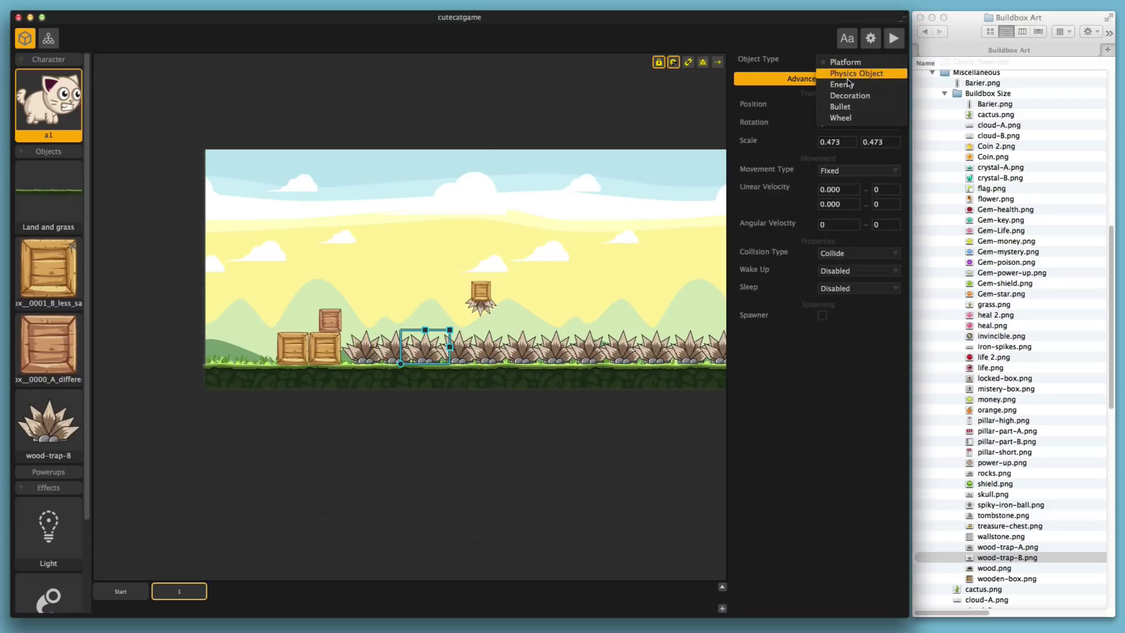
click(844, 80)
click(460, 350)
click(845, 61)
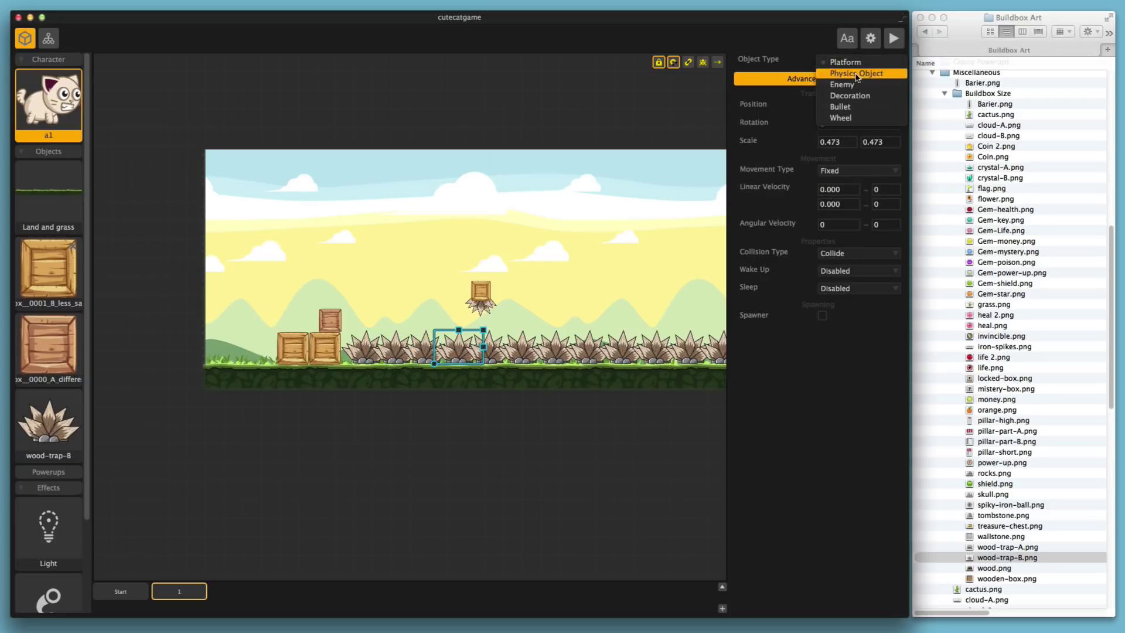
click(844, 80)
- Set the ground spikes at x 760 and x 850 to the Enemy object type
click(491, 352)
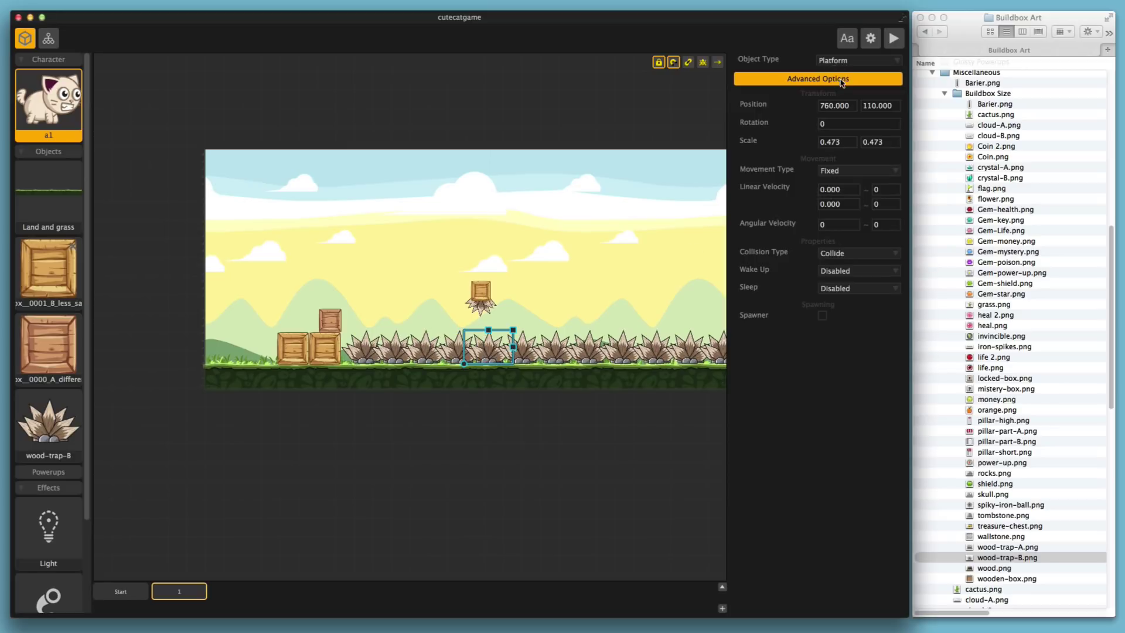
click(845, 61)
click(844, 80)
click(525, 353)
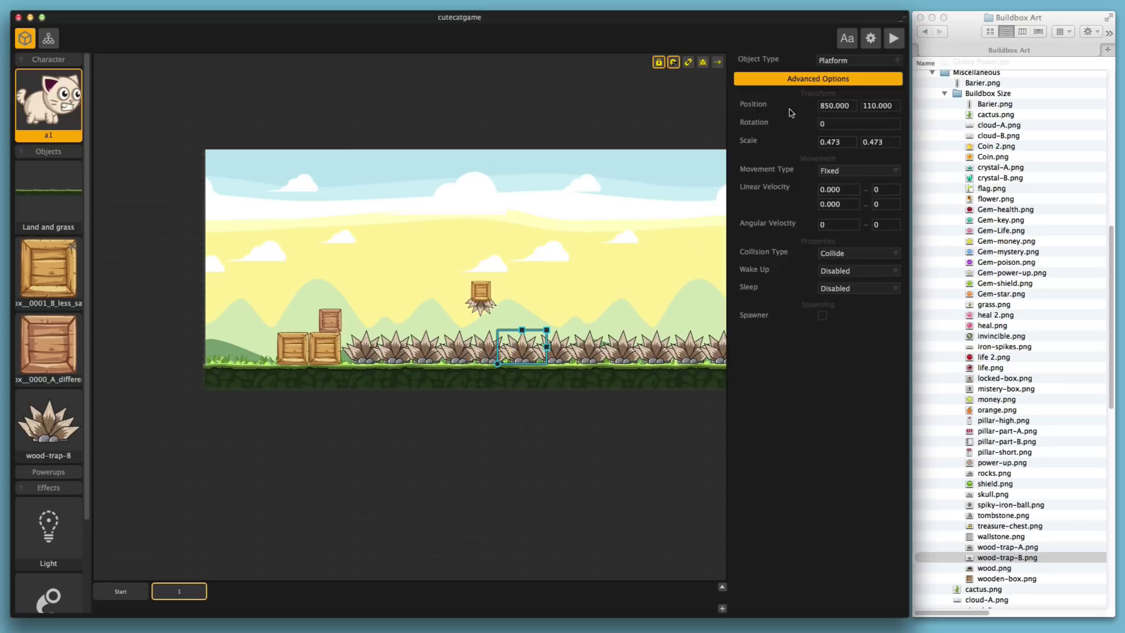
click(845, 62)
click(844, 80)
click(603, 410)
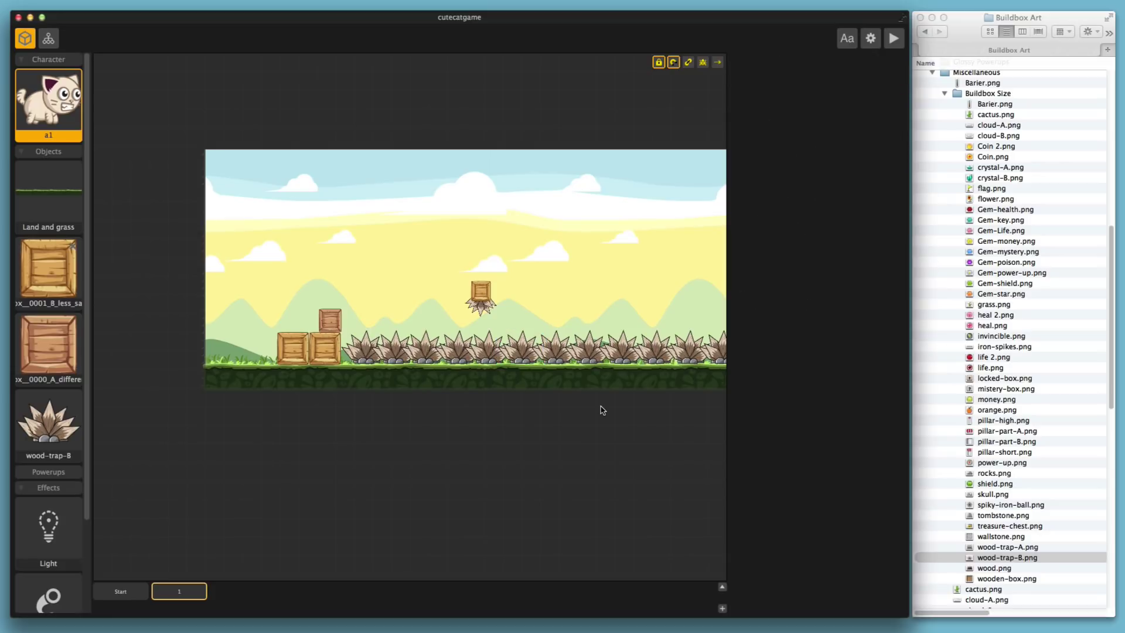
- Change the three ground spikes following the one at x 850 to Enemy objects
scroll(477, 416, right, 5)
click(435, 356)
click(890, 58)
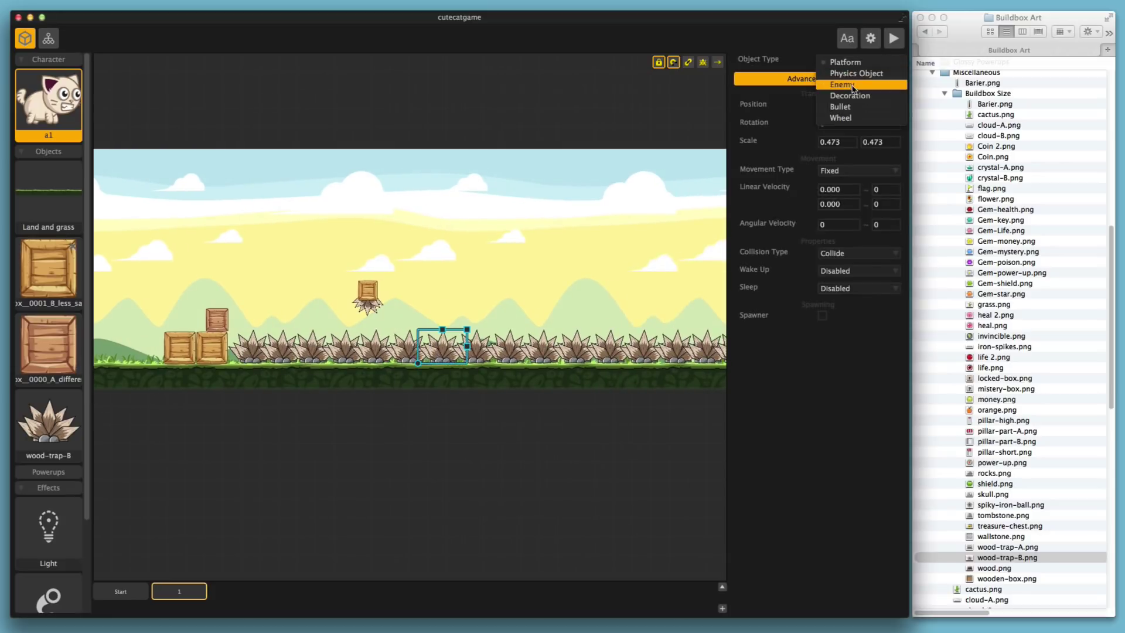
click(843, 80)
click(481, 340)
click(835, 60)
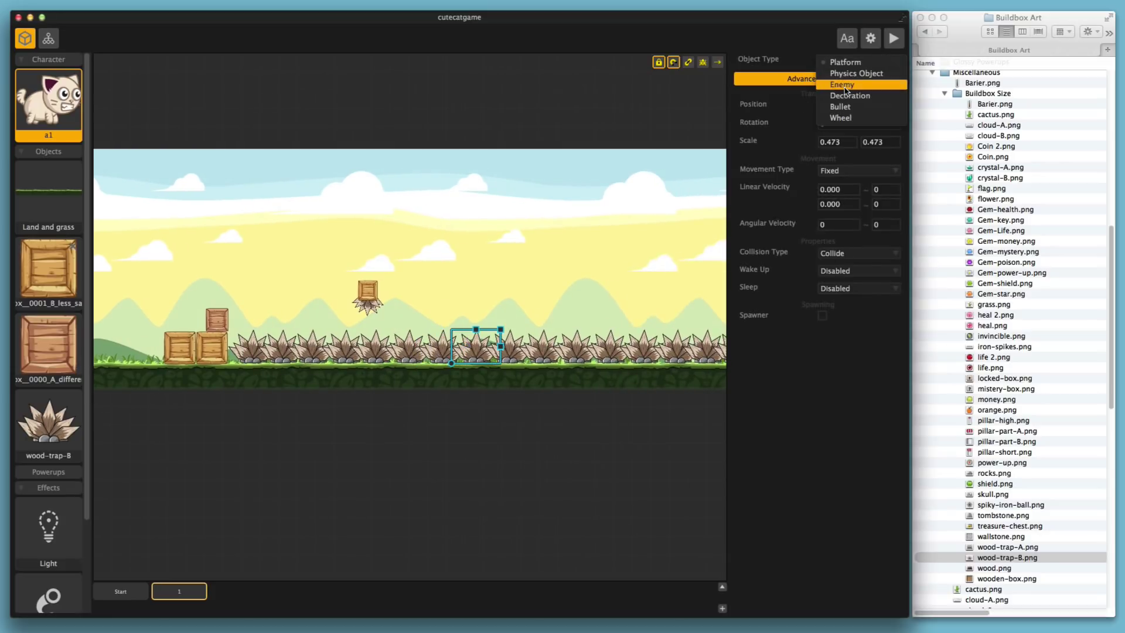
click(844, 80)
click(510, 345)
click(862, 64)
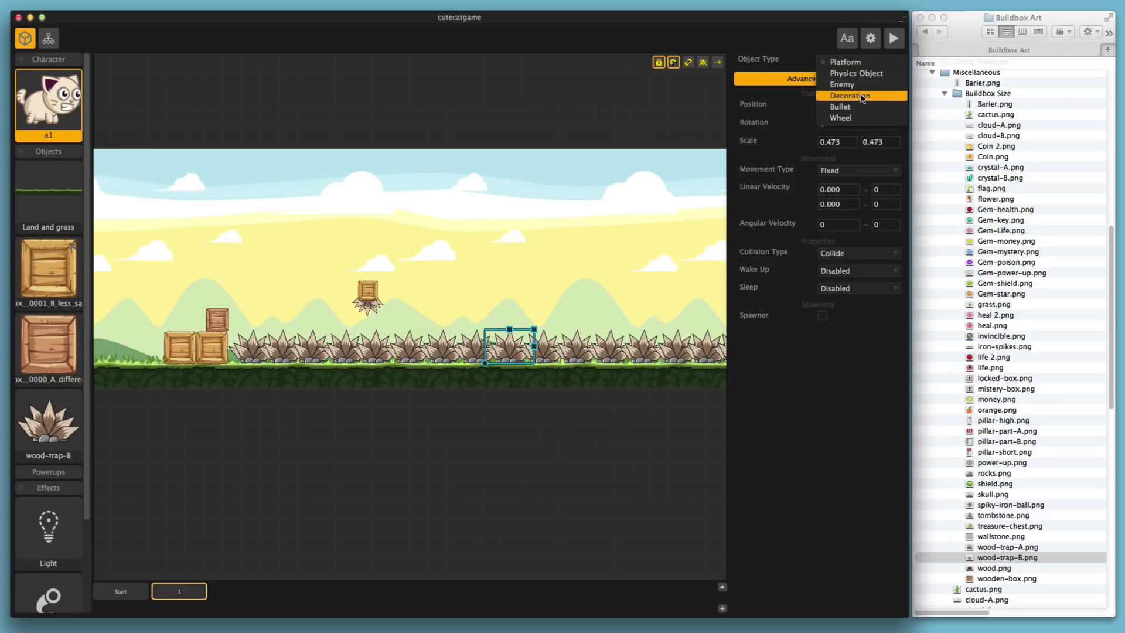
click(838, 82)
- Delete all the ground spikes beyond the ninth one in the row
click(551, 353)
key(Delete)
click(580, 354)
key(Delete)
click(614, 355)
key(Delete)
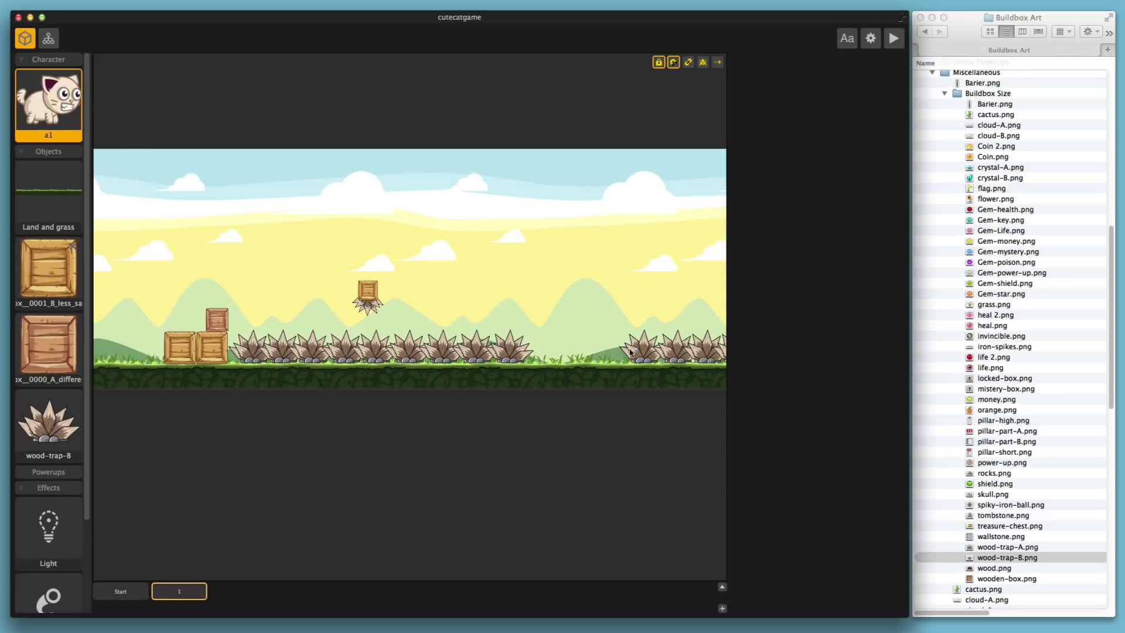
click(647, 356)
key(Delete)
click(701, 353)
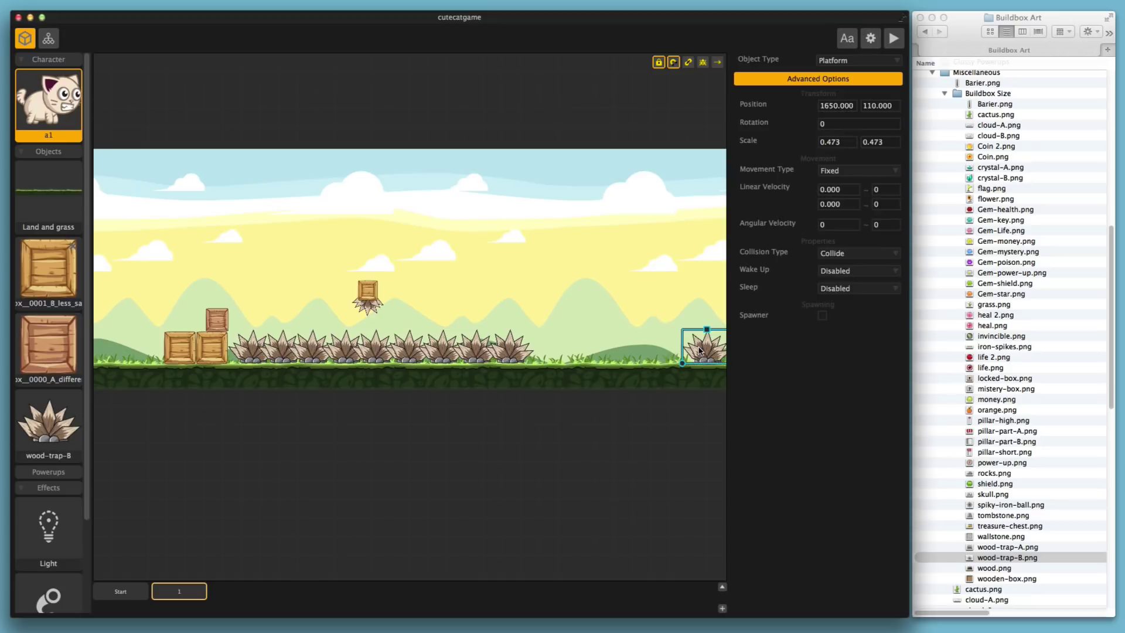
key(Delete)
- Playtest the level by jumping the cat over the crate tower and across the shortened spike row, and close the preview
click(893, 40)
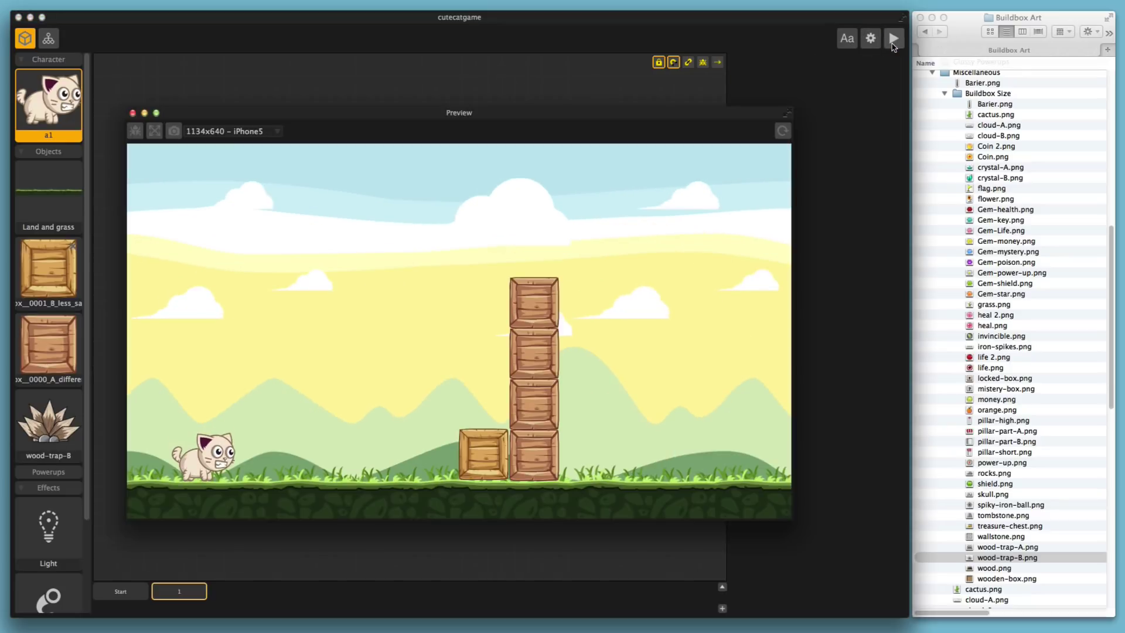
key(Up)
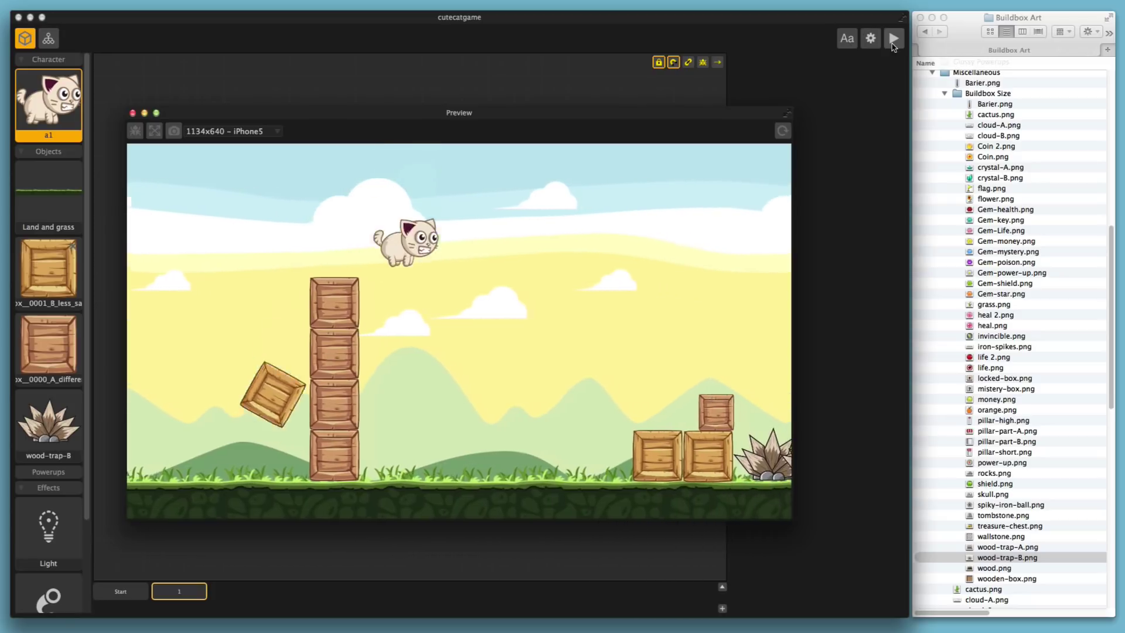
key(Up)
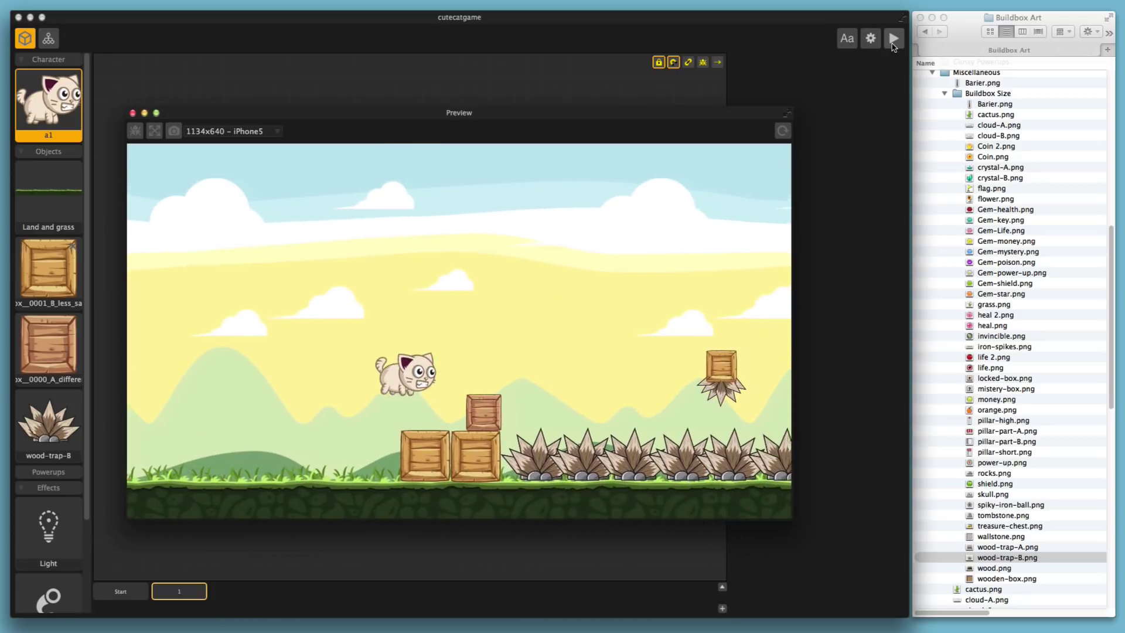
key(Up)
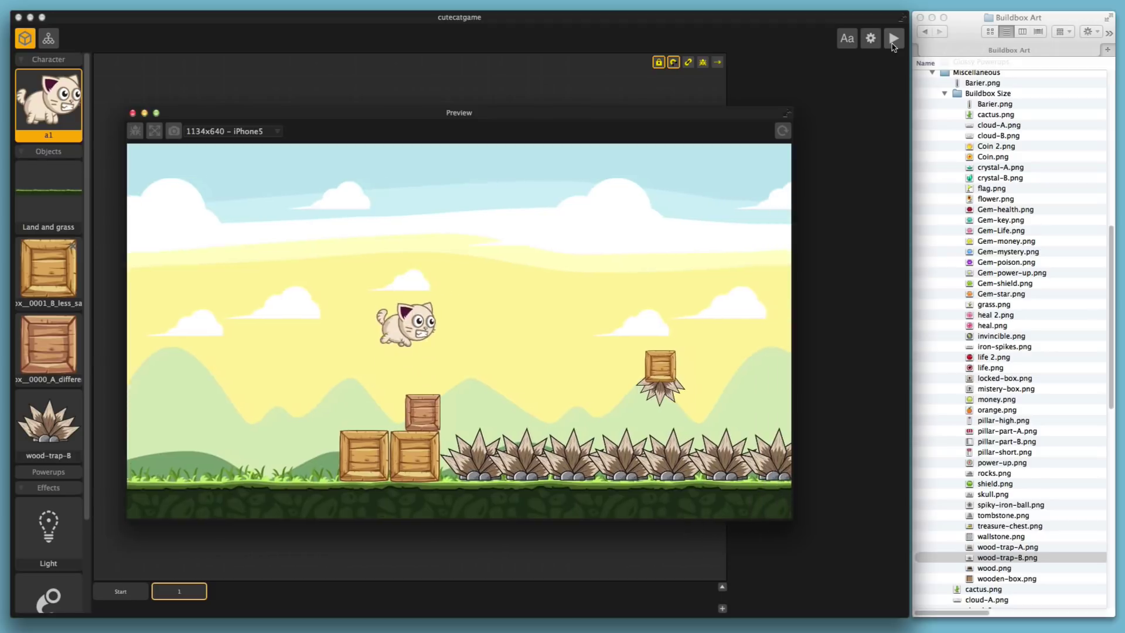
key(Up)
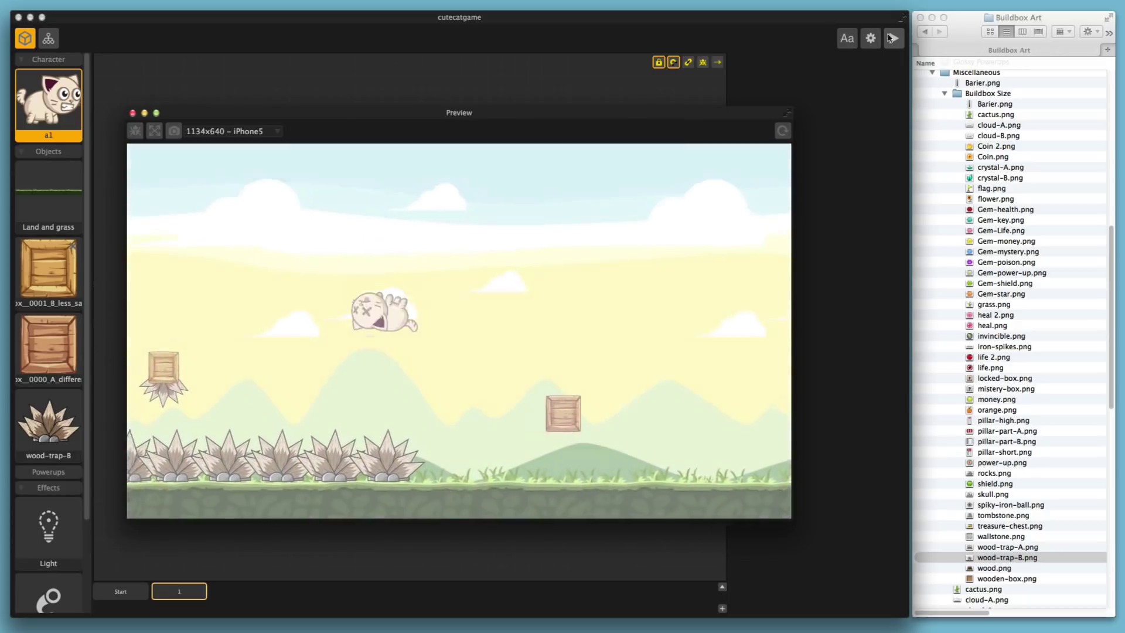
click(133, 113)
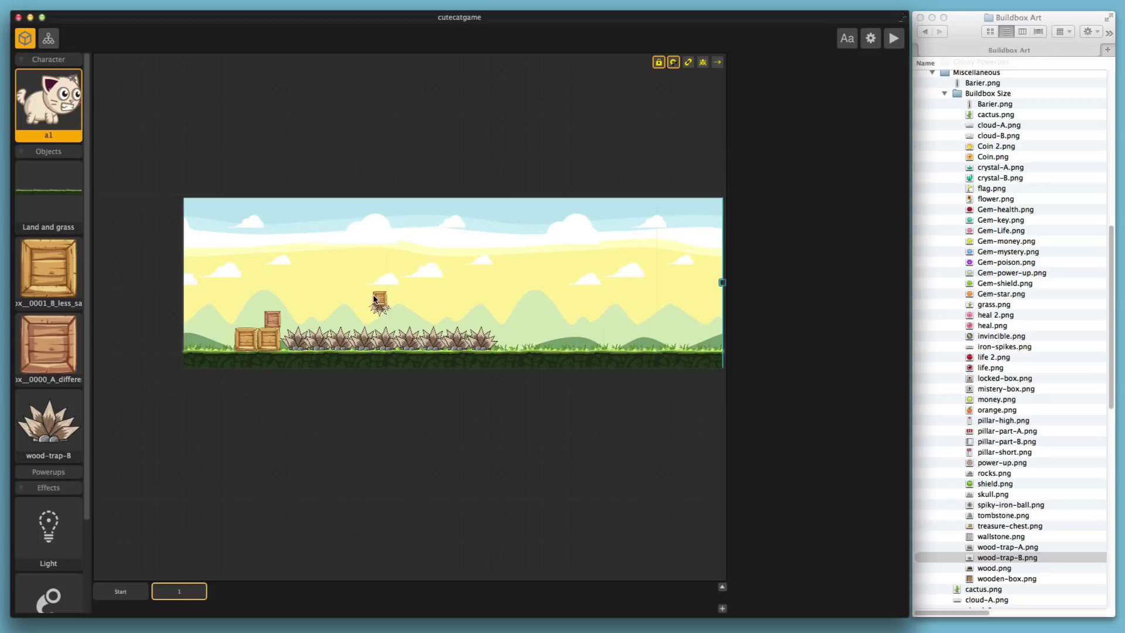
- Copy the hanging box to x 930, y 260, and copy its upside-down spike beneath it at x 930
scroll(375, 299, up, 5)
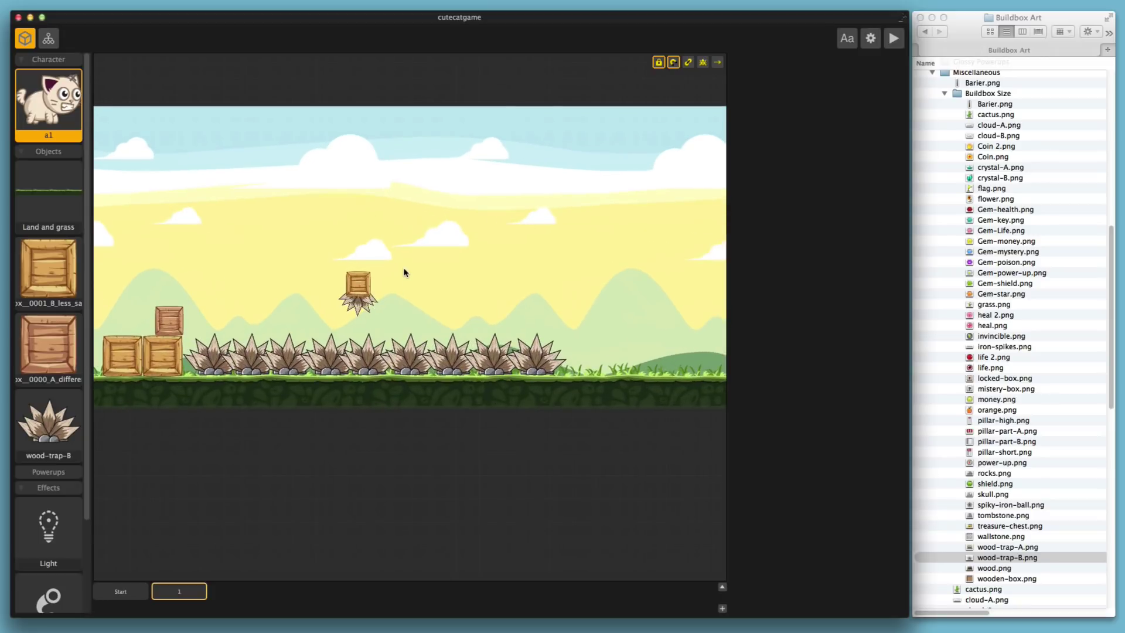
drag(395, 269, 513, 285)
click(429, 293)
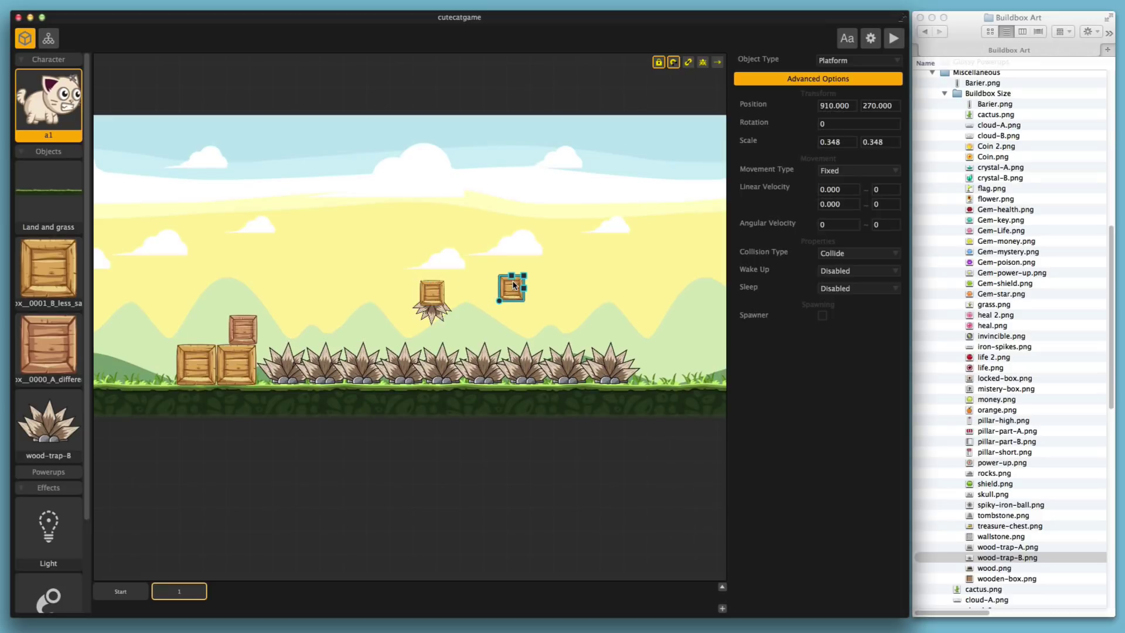
key(Right)
click(432, 291)
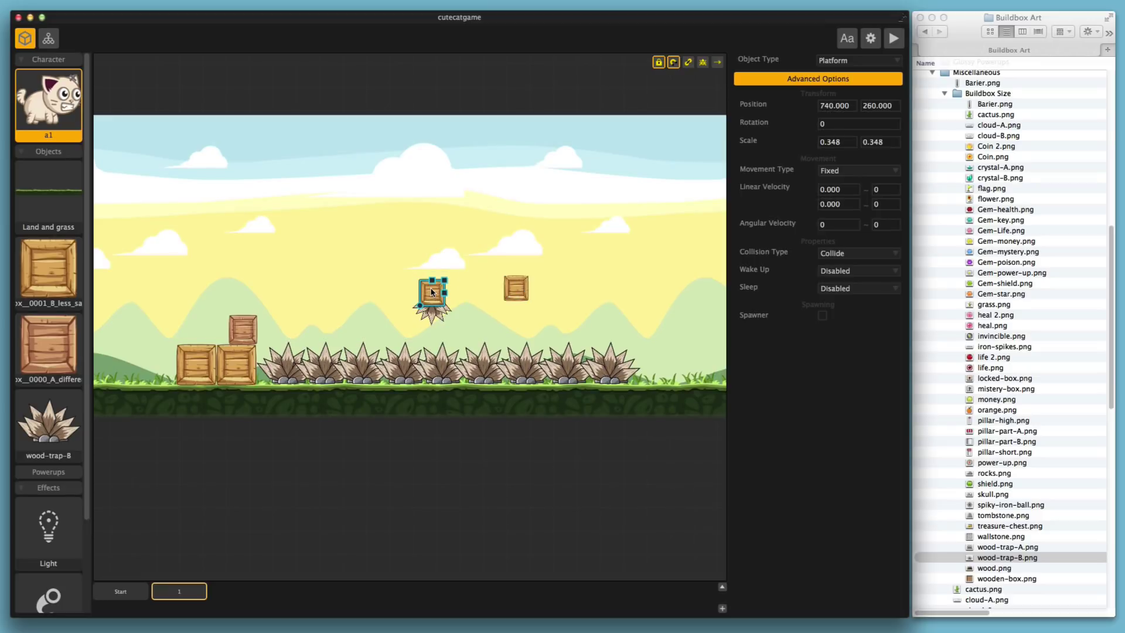
click(515, 285)
mouse_move(515, 284)
mouse_down()
mouse_move(510, 306)
mouse_move(522, 289)
mouse_up()
alt+drag(437, 313, 523, 312)
click(522, 290)
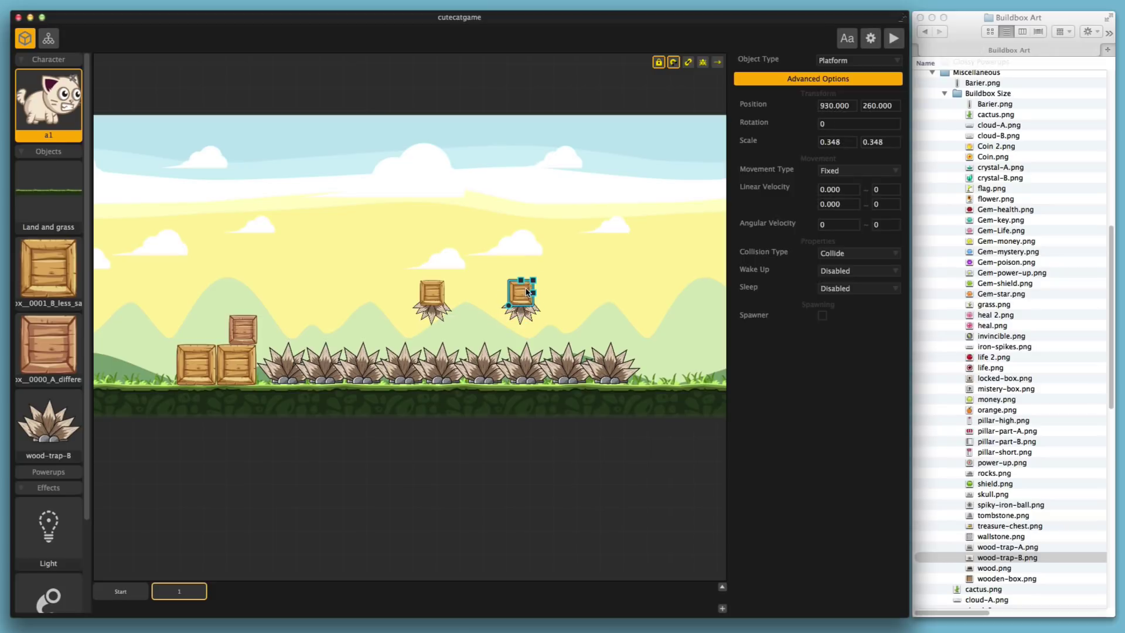
- Copy the second hanging spike to x 1010, y 210, and place the original at x 930, y 220
scroll(545, 292, up, 3)
click(604, 308)
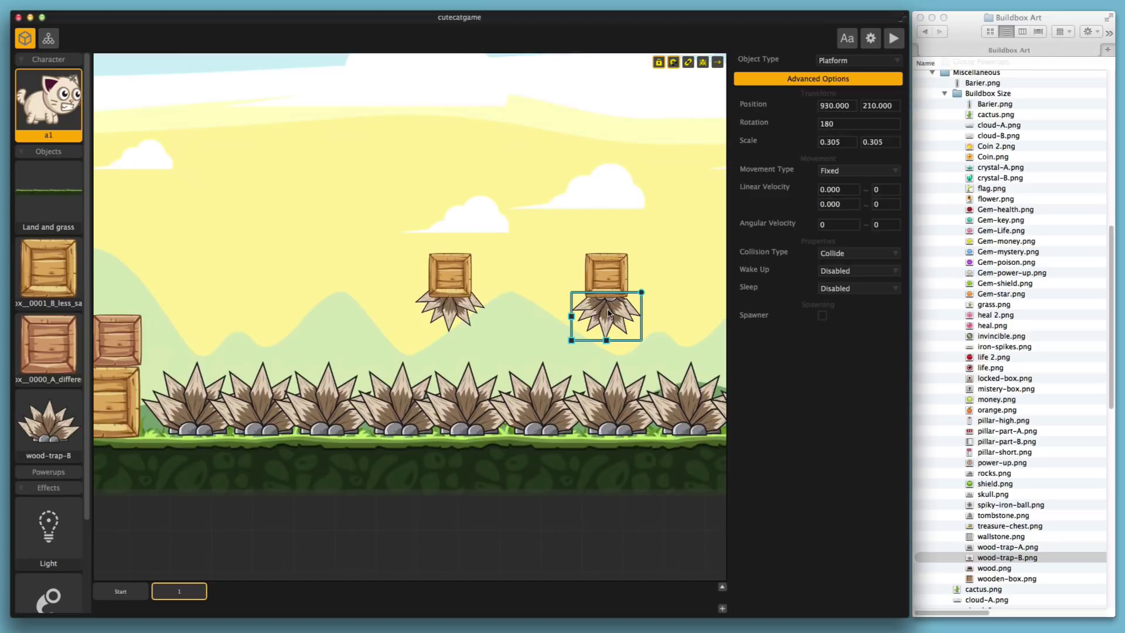
alt+drag(606, 310, 674, 311)
click(609, 309)
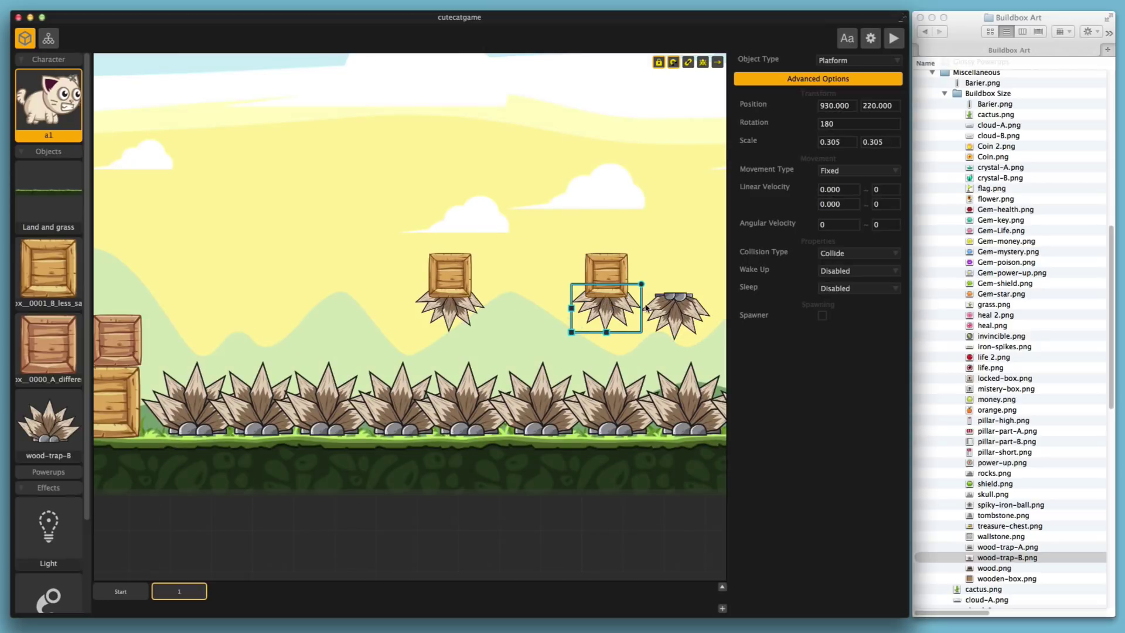
- Set the extra spike's rotation to 90 and attach it to the right side of the second hanging box at x 970, y 260
click(673, 316)
drag(709, 296, 716, 322)
click(859, 127)
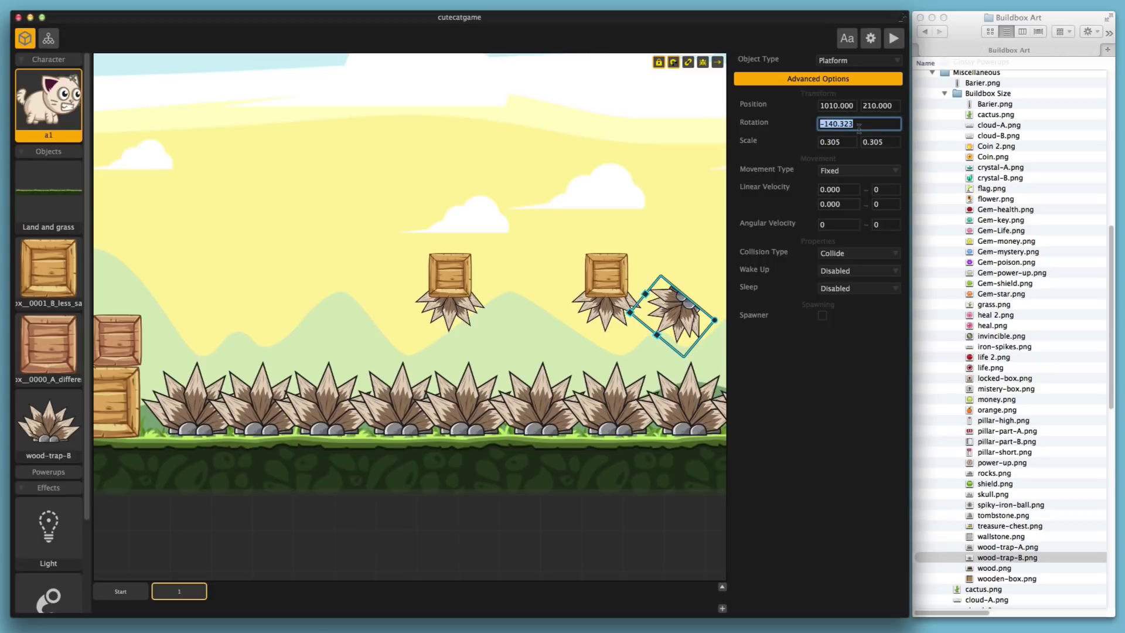
text(90)
key(Return)
drag(676, 314, 643, 273)
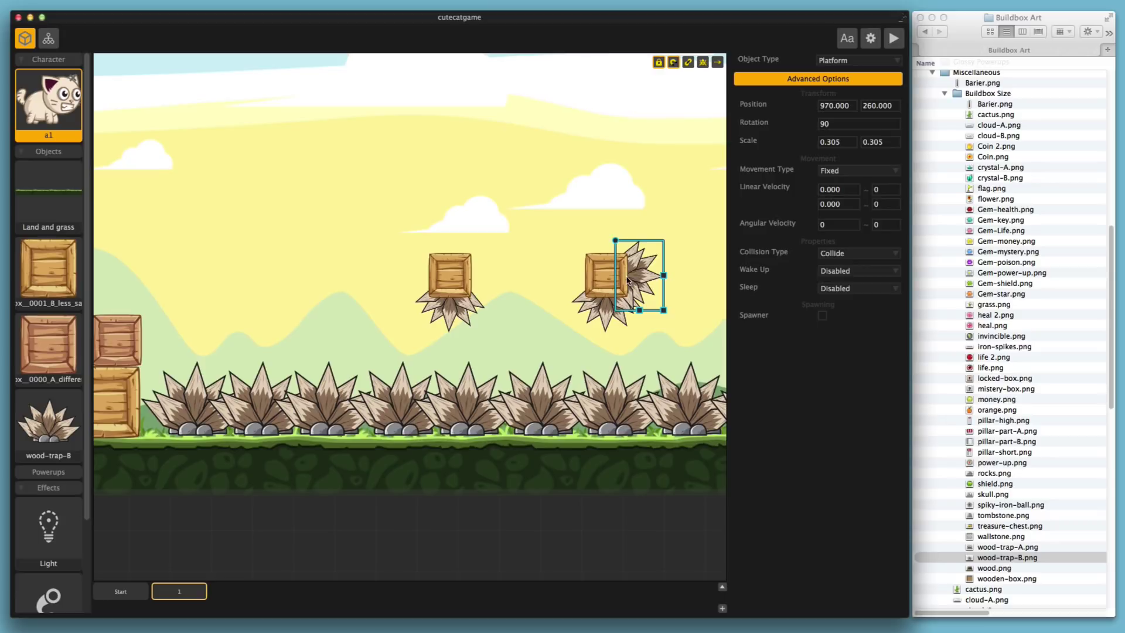
click(604, 279)
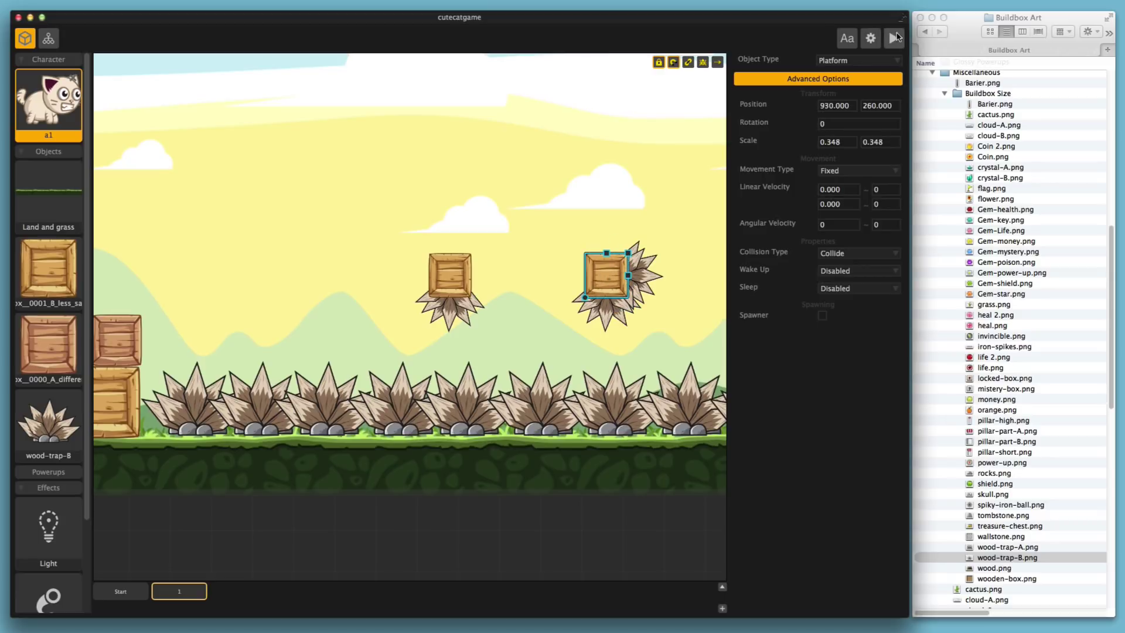
- Playtest the crate ride with the second hanging obstacle in place, and close the preview
click(895, 37)
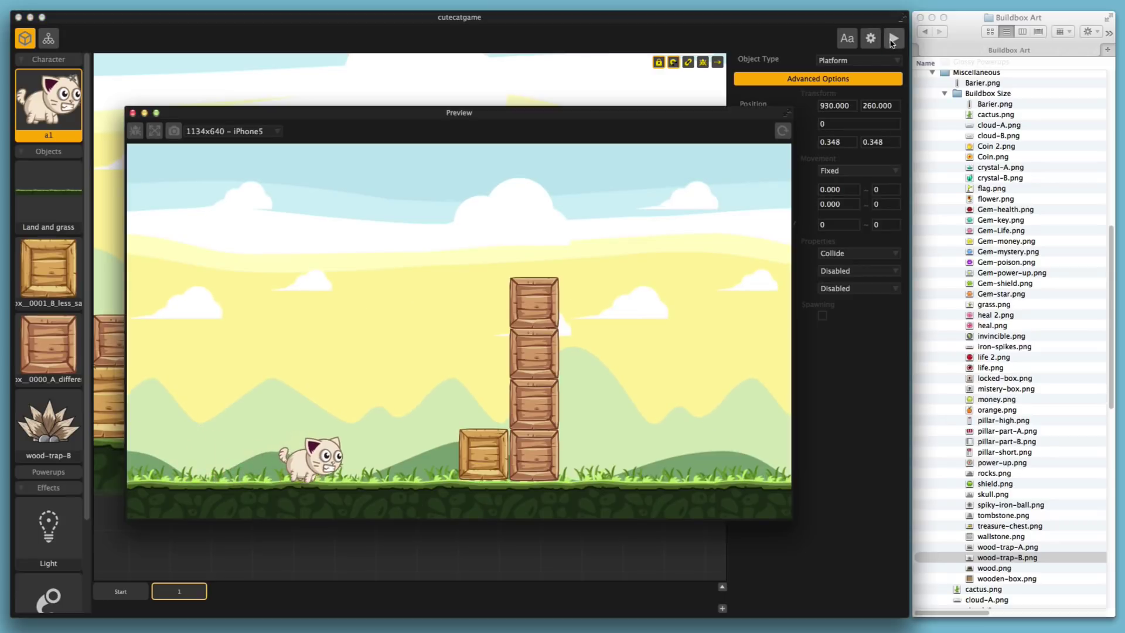
key(space)
key(space)
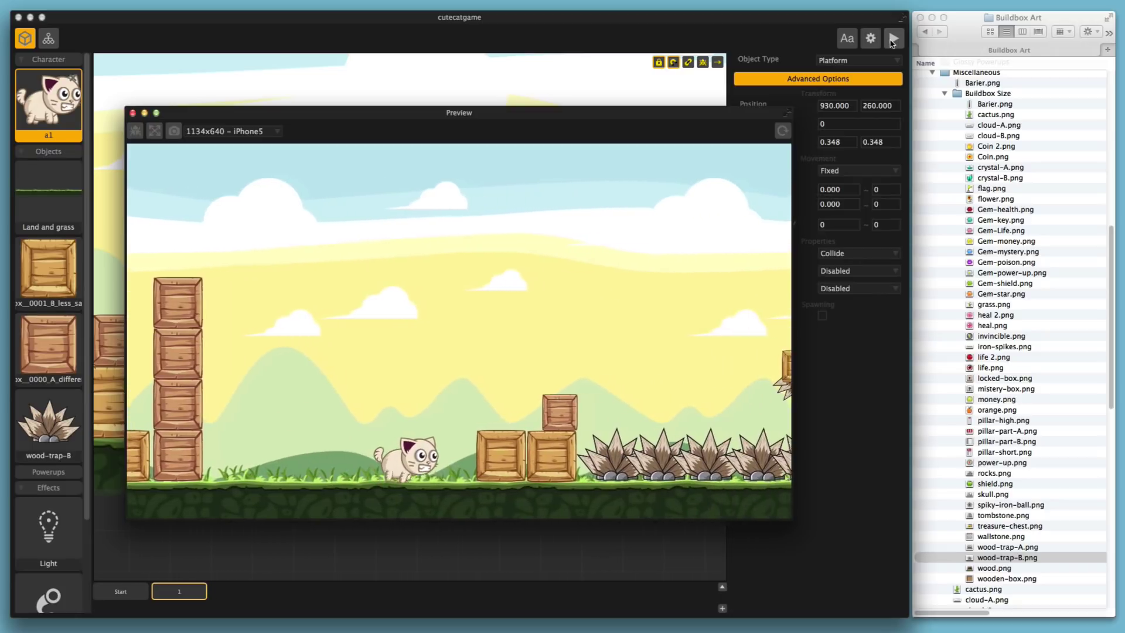
key(space)
key(space)
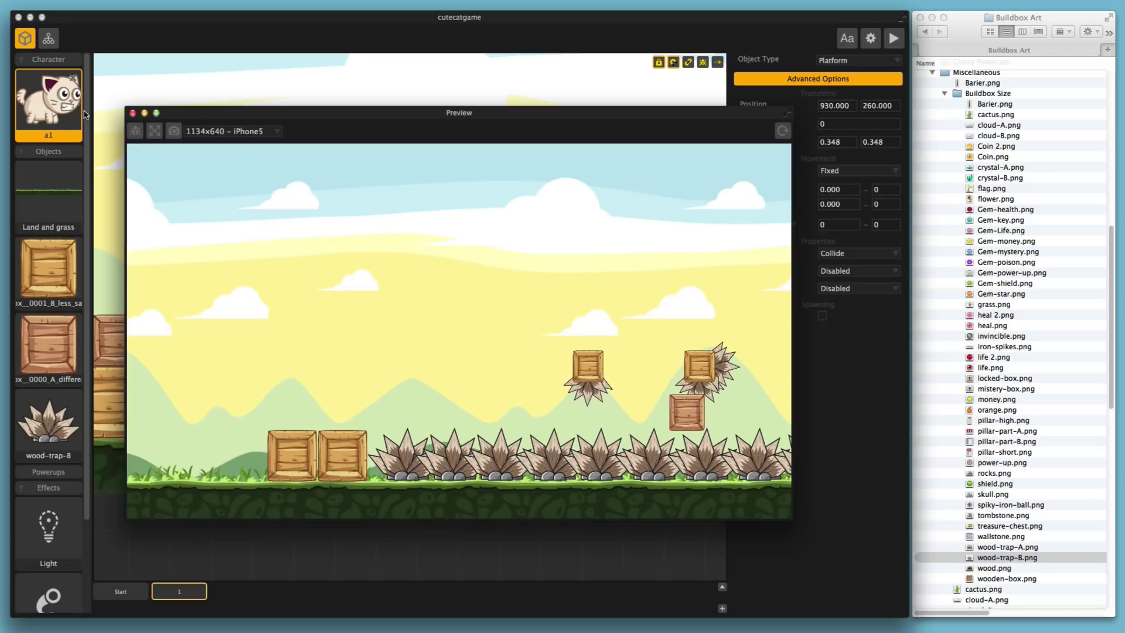
click(132, 113)
- Turn on the collision shape overlay and inspect the cat character's collision polygon in the Shape Editor
click(703, 62)
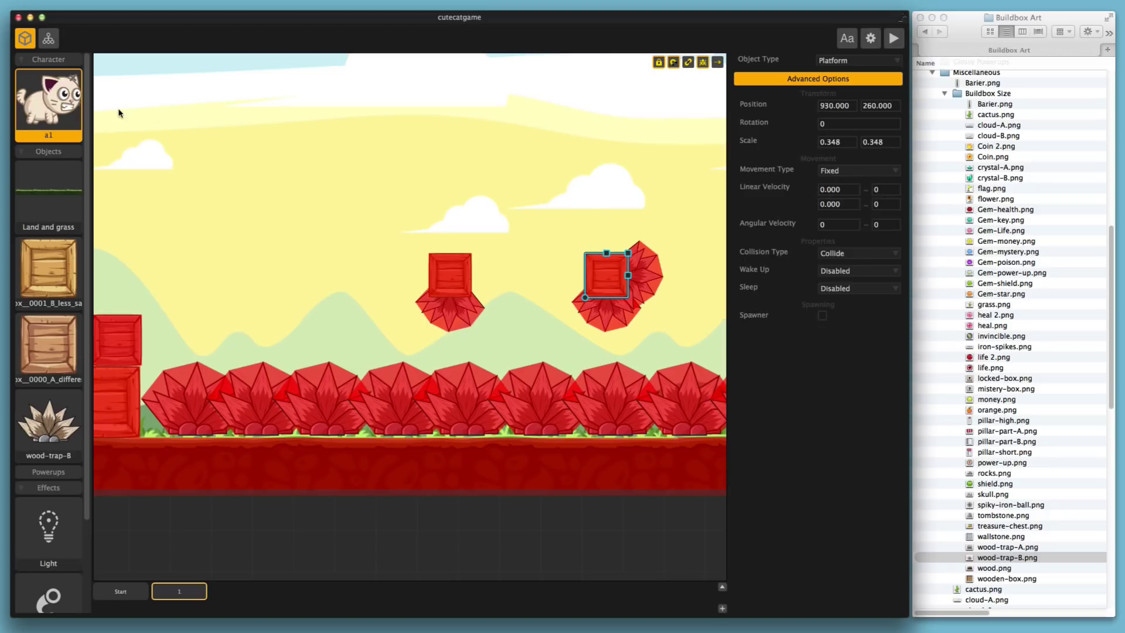
click(61, 109)
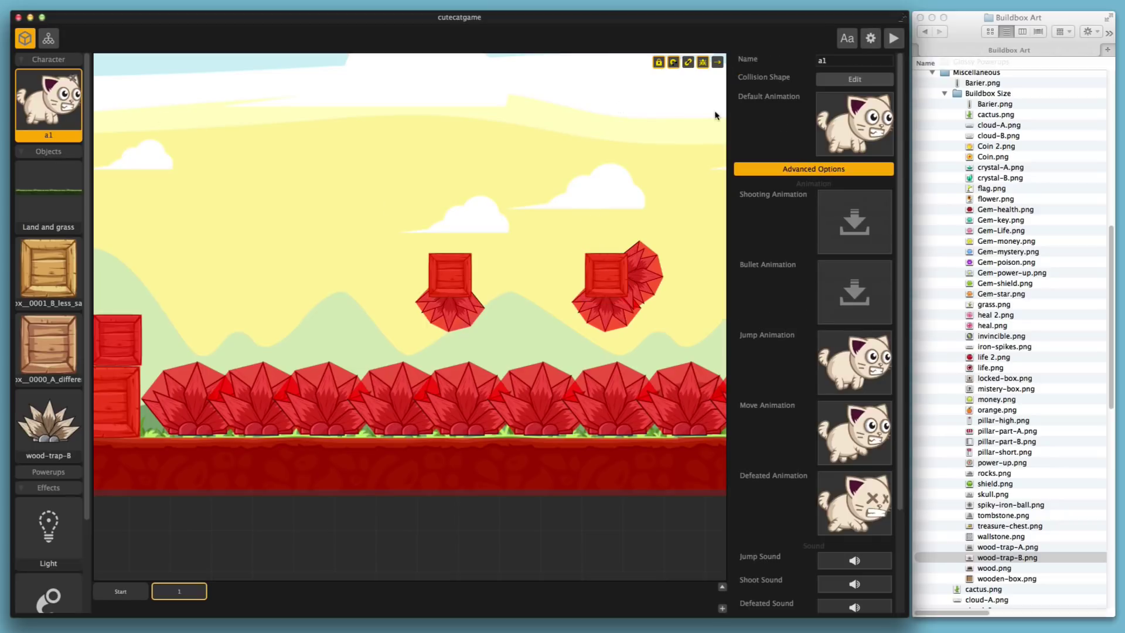
click(829, 82)
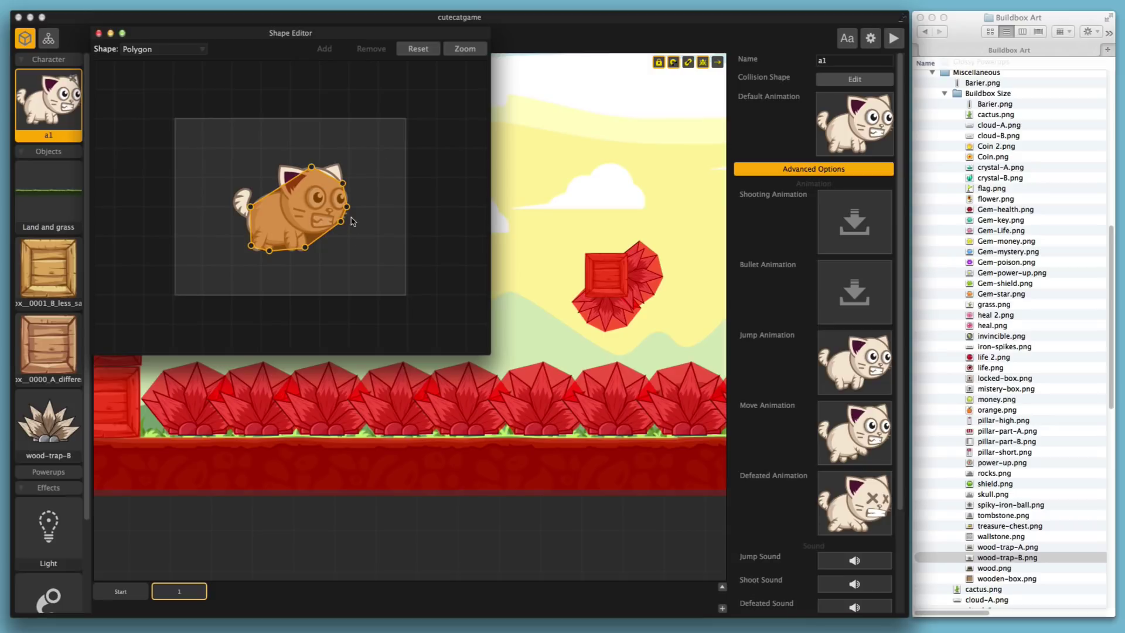
click(99, 34)
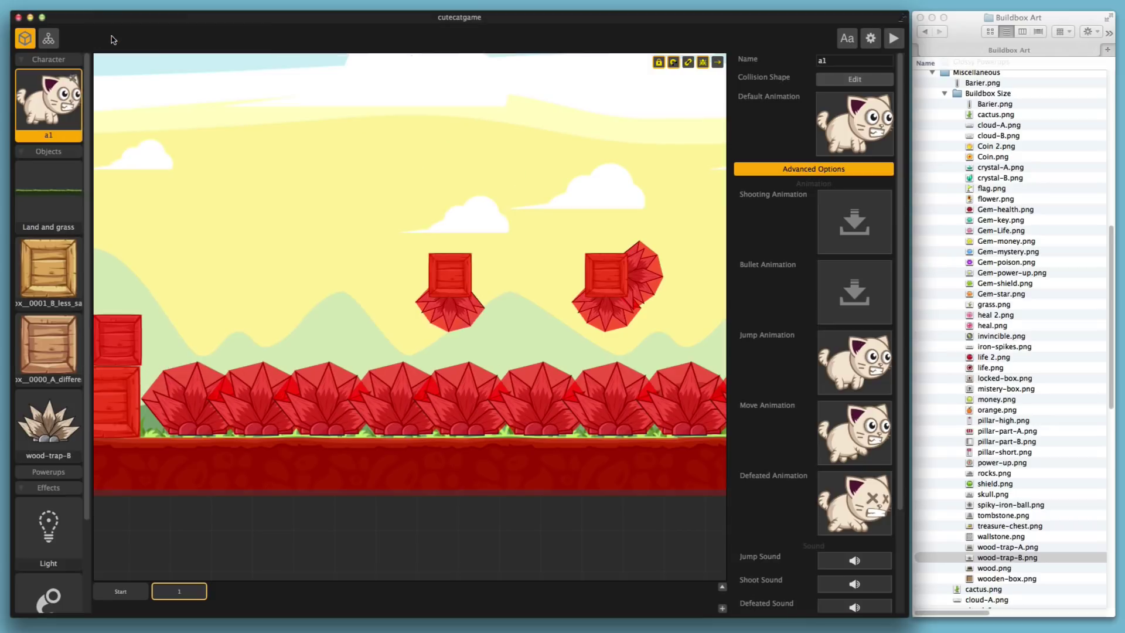
- Turn off the collision shape overlay and rotate the side spike on the second hanging box to about -252 degrees
click(653, 263)
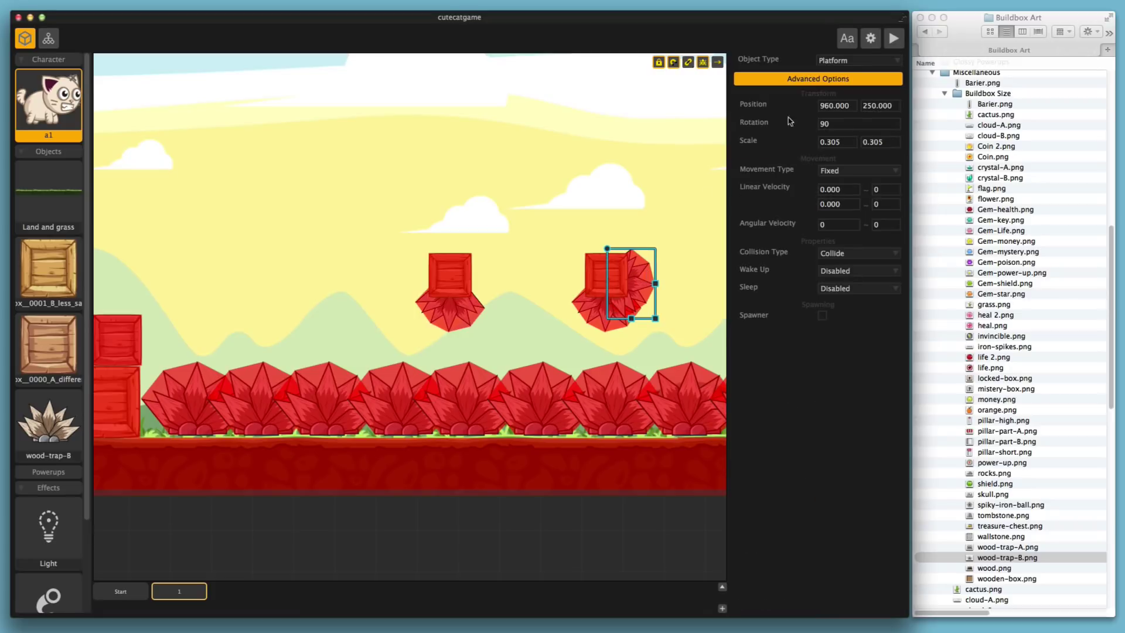
click(703, 62)
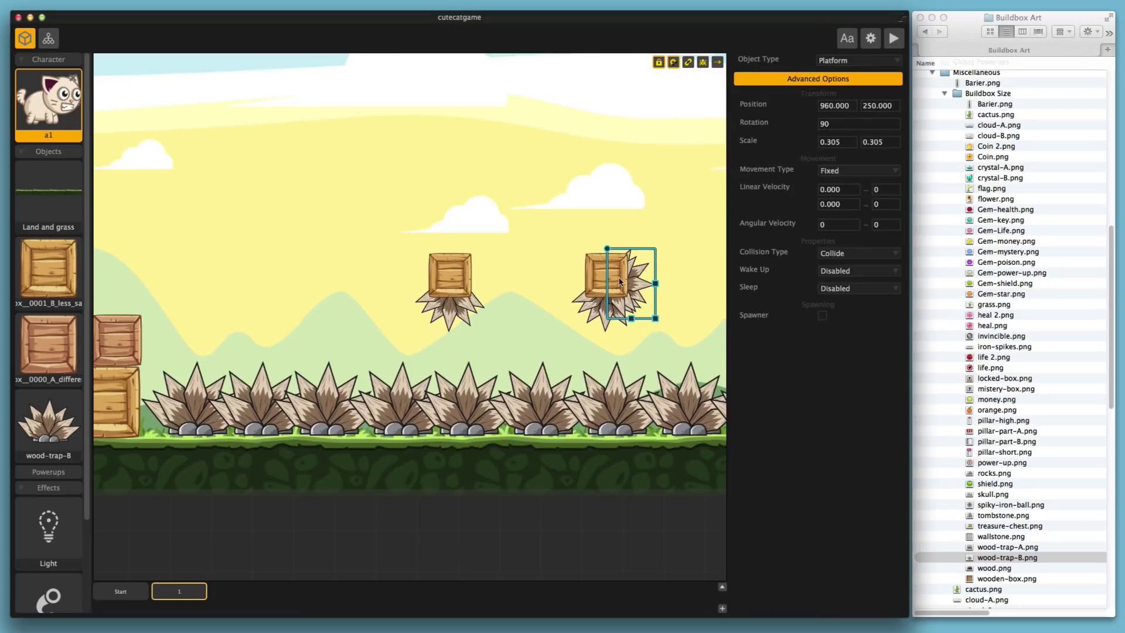
scroll(580, 318, down, 2)
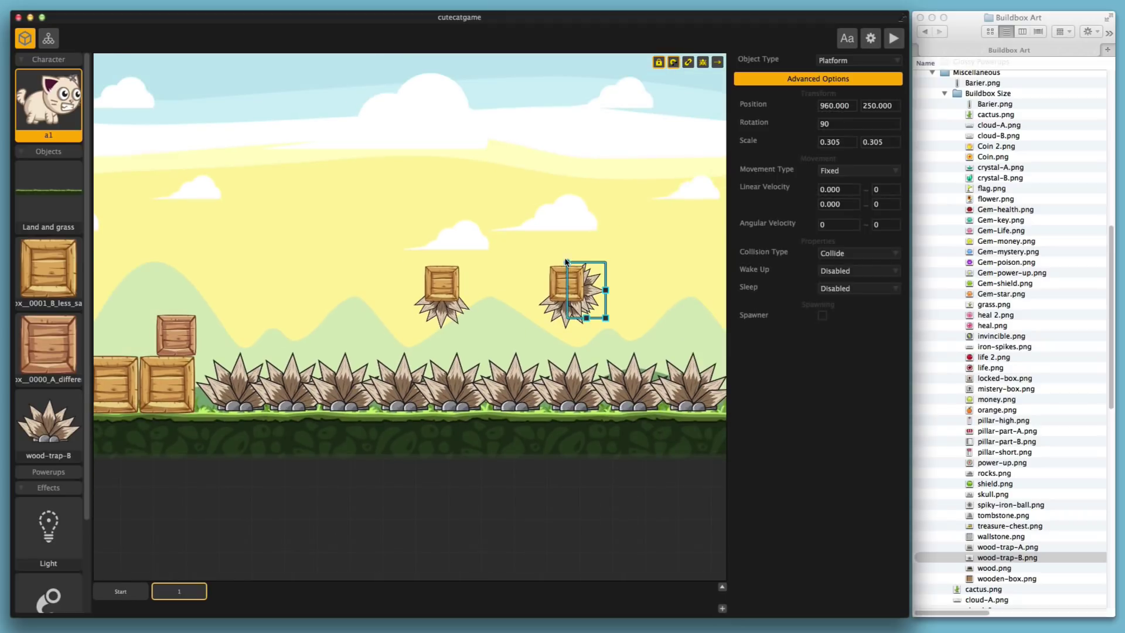
drag(566, 262, 577, 258)
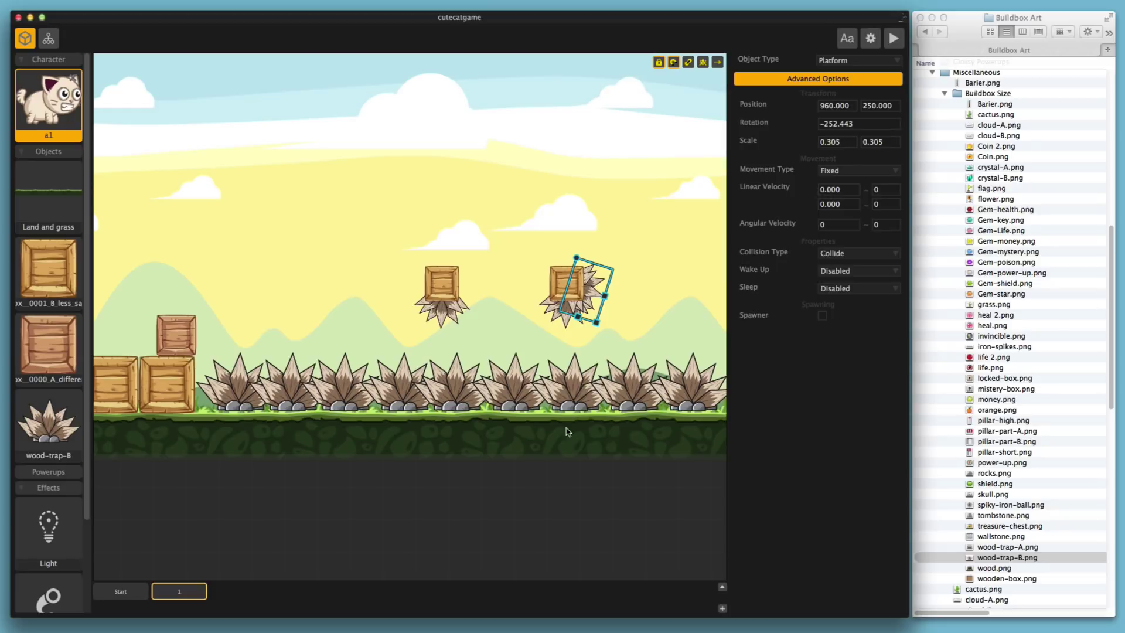
click(560, 524)
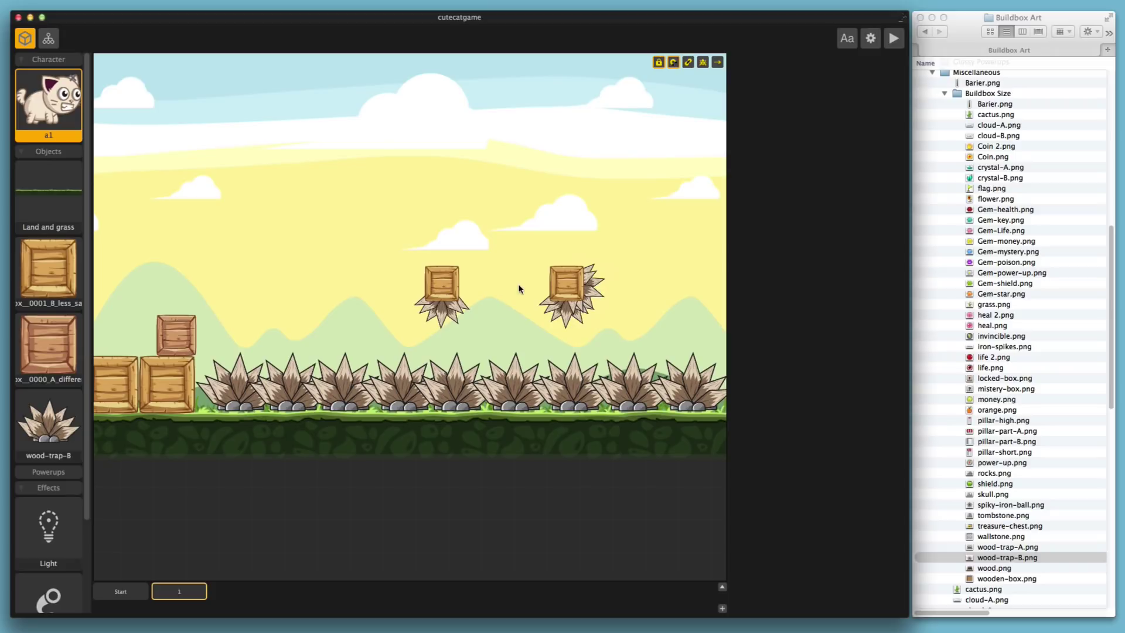
- Shift the first hanging box and its attached spike slightly left to widen the gap before the second hanging box
click(447, 300)
mouse_move(447, 299)
mouse_down()
mouse_move(419, 297)
mouse_move(429, 302)
mouse_up()
key(Left)
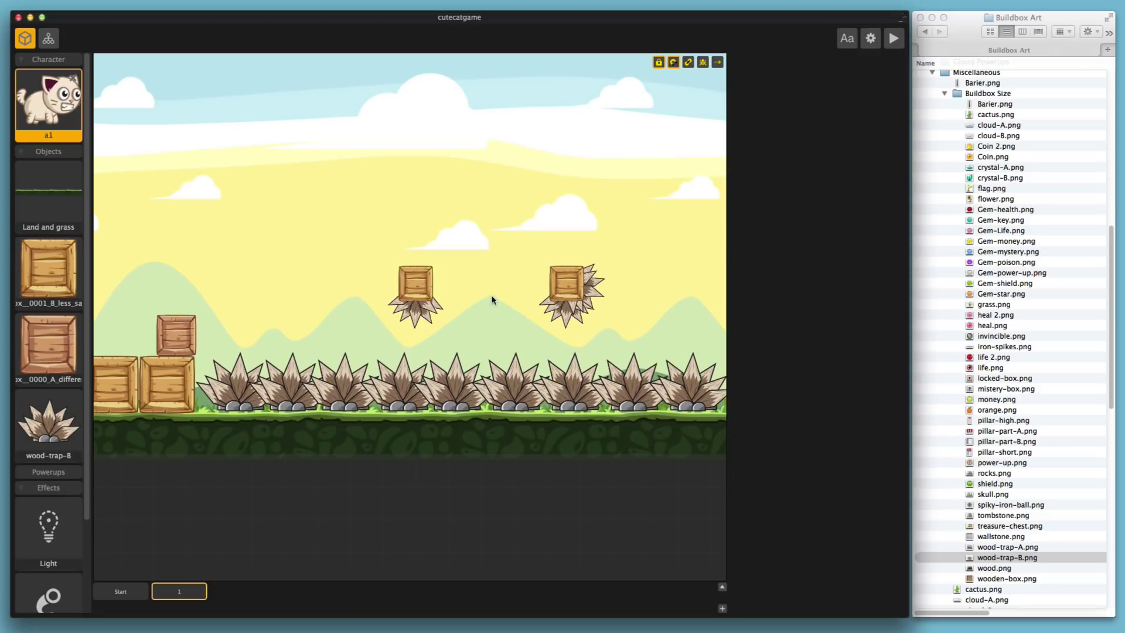
- Cover the sky of scene 1 with overlapping upside-down spike copies, forming a ceiling that reaches lower towards its right end
scroll(454, 533, down, 3)
scroll(452, 533, up, 3)
scroll(393, 368, down, 3)
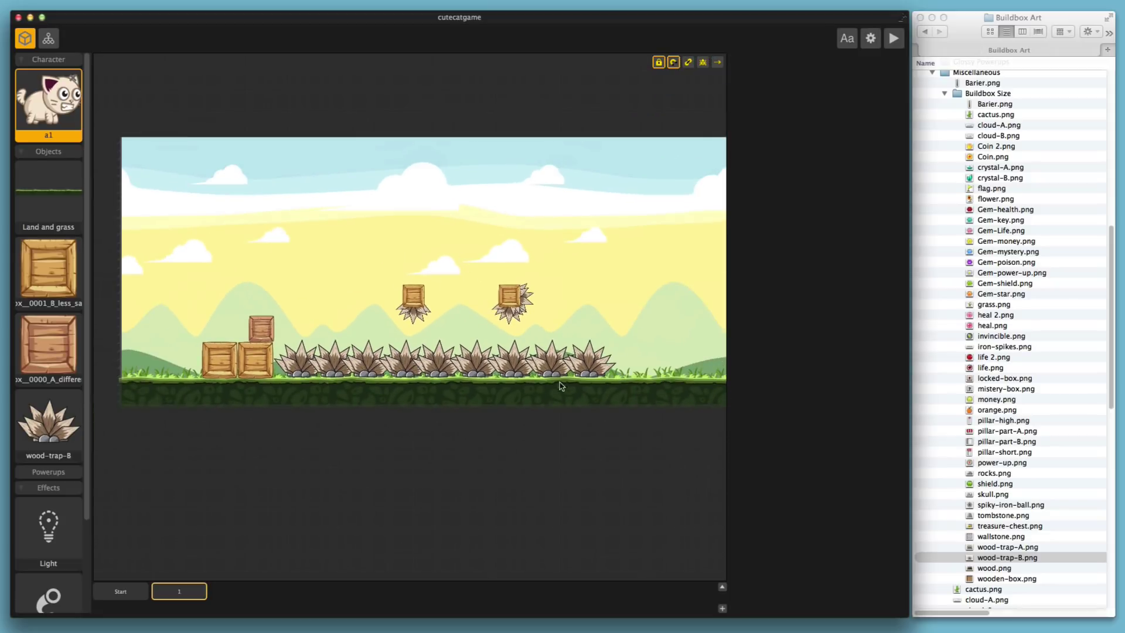
drag(561, 386, 626, 70)
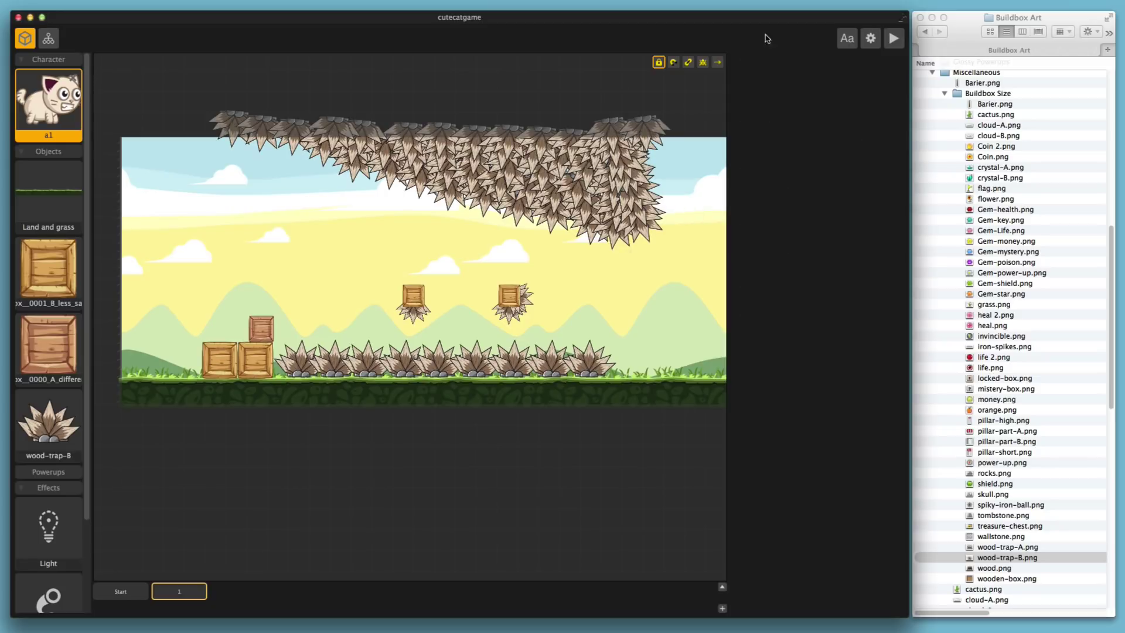
- Playtest the crate ride beneath the spike ceiling and close the preview
click(894, 38)
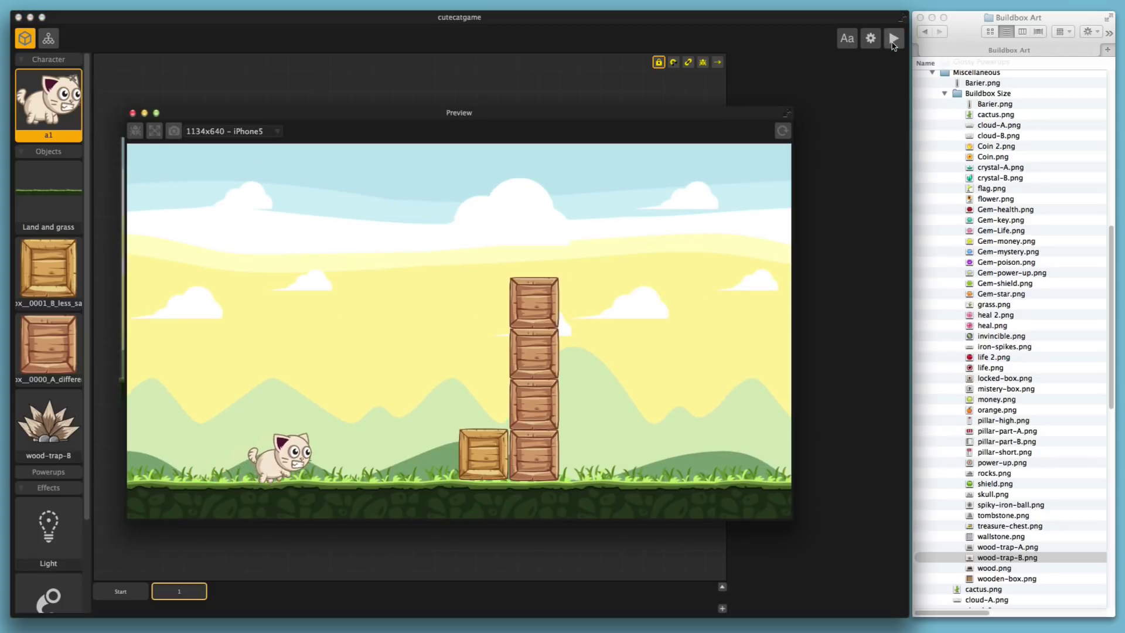
key(space)
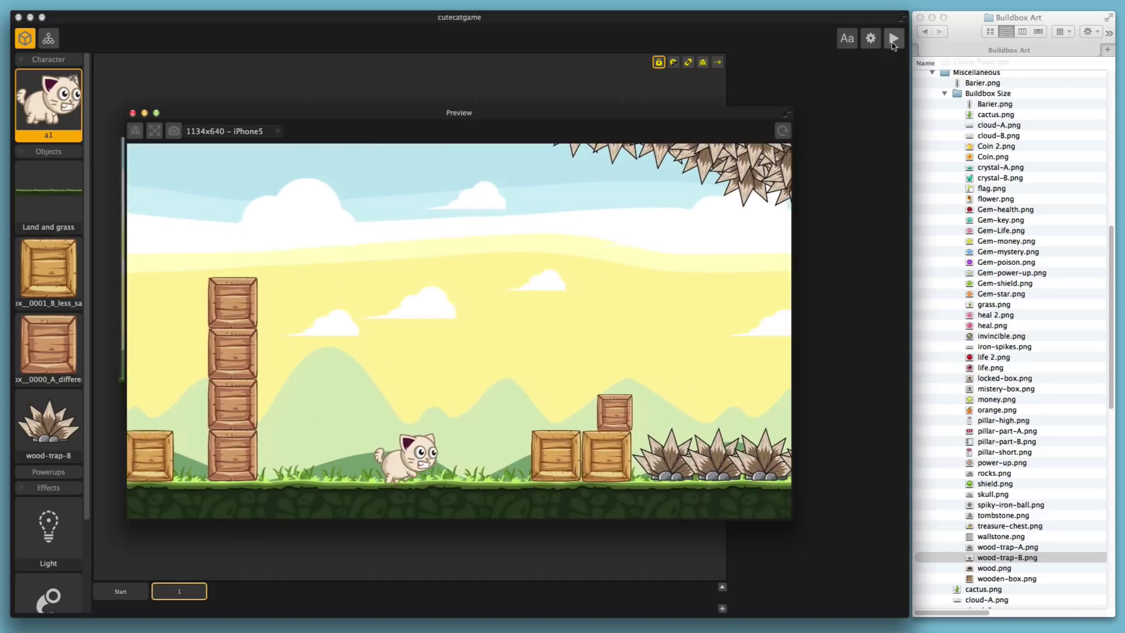
key(space)
key(space)
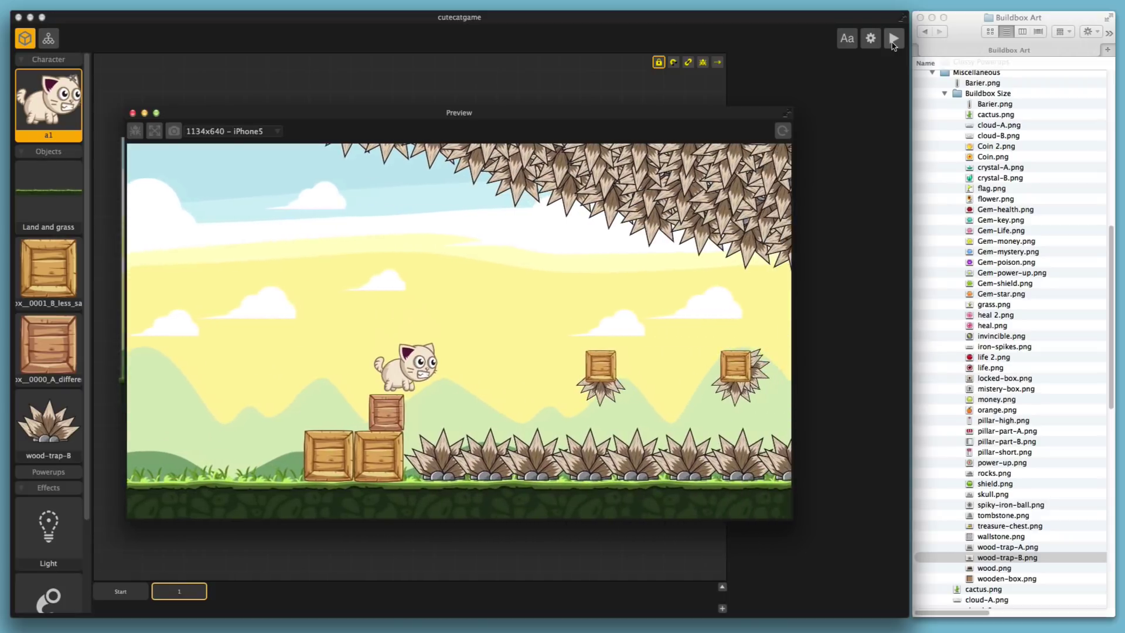
key(space)
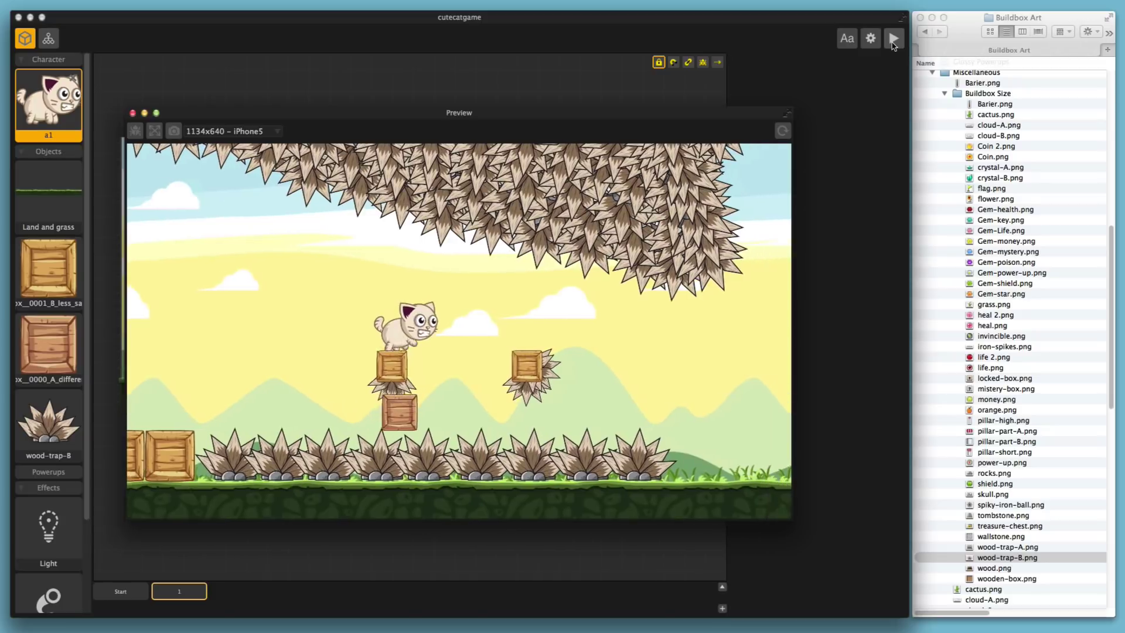
click(893, 40)
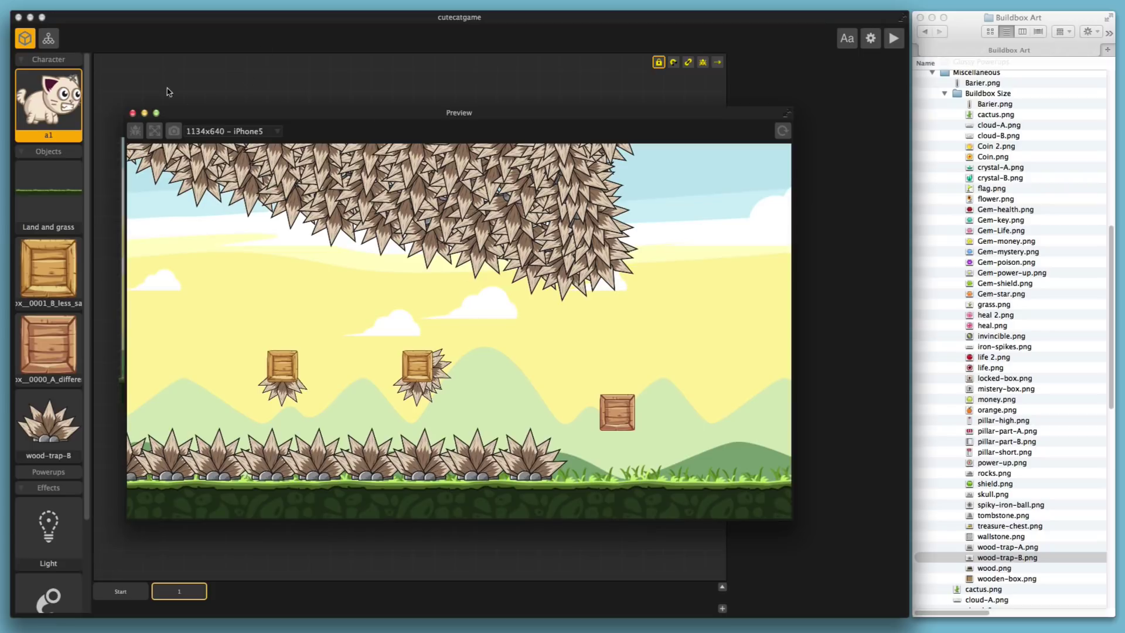
click(132, 114)
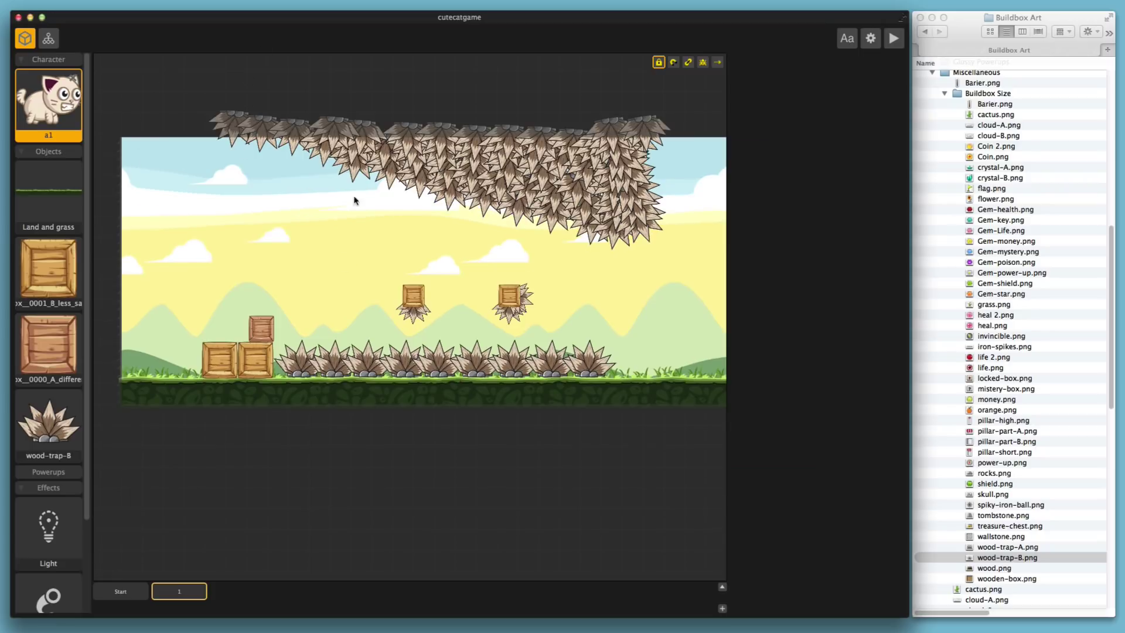
- In the Start scene, set the random value beside the crate's 80 linear velocity to 10 and briefly preview the game
click(121, 592)
click(364, 356)
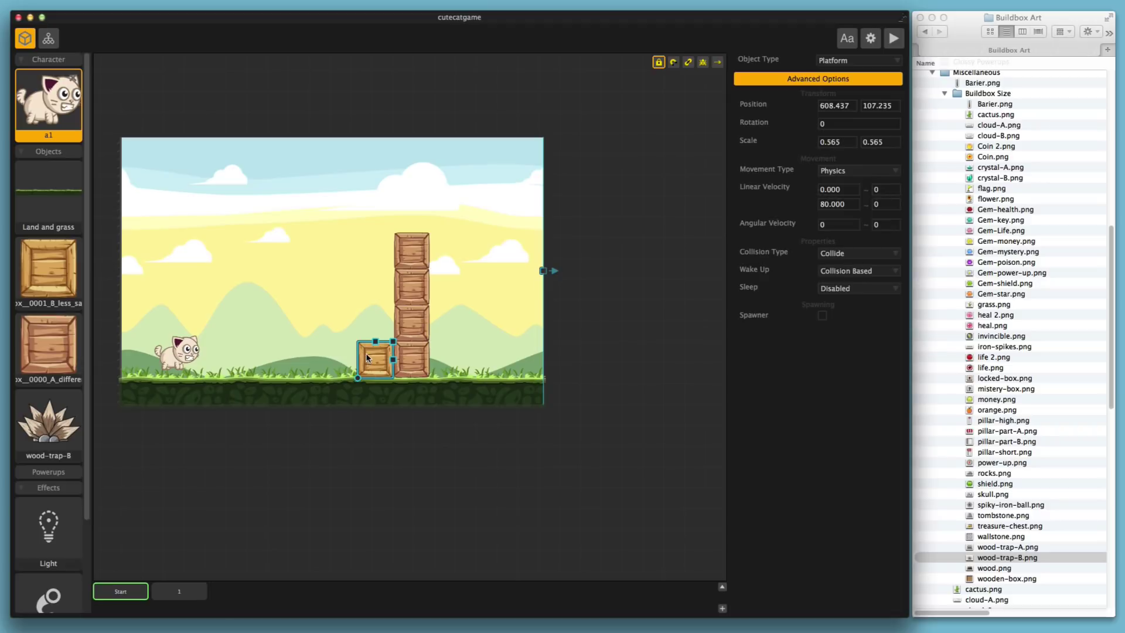
drag(368, 356, 370, 354)
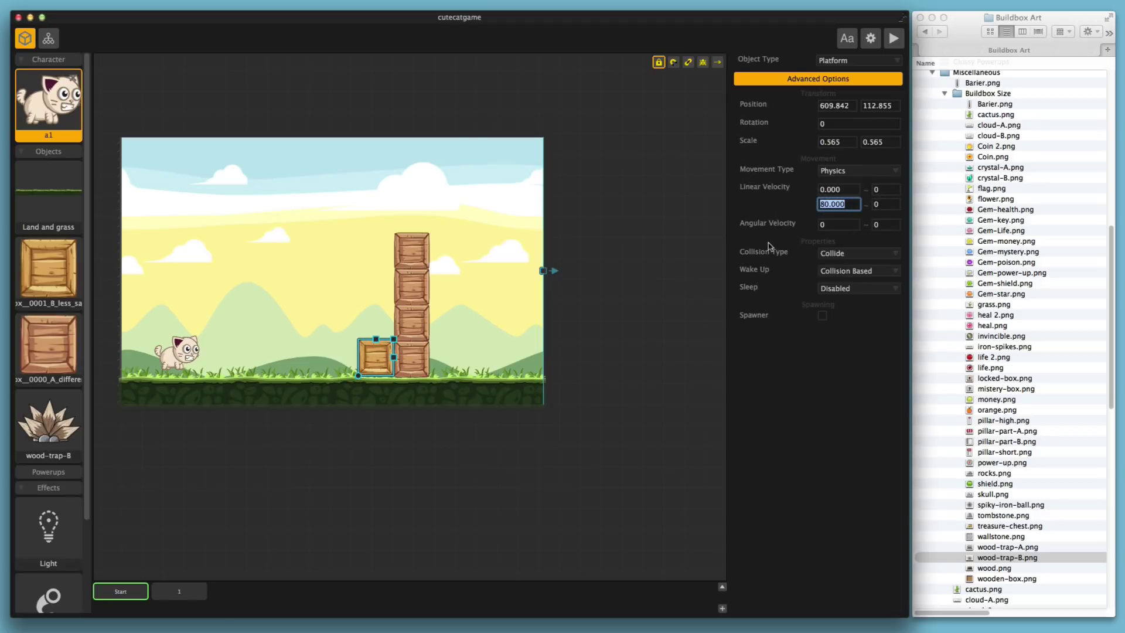
key(Tab)
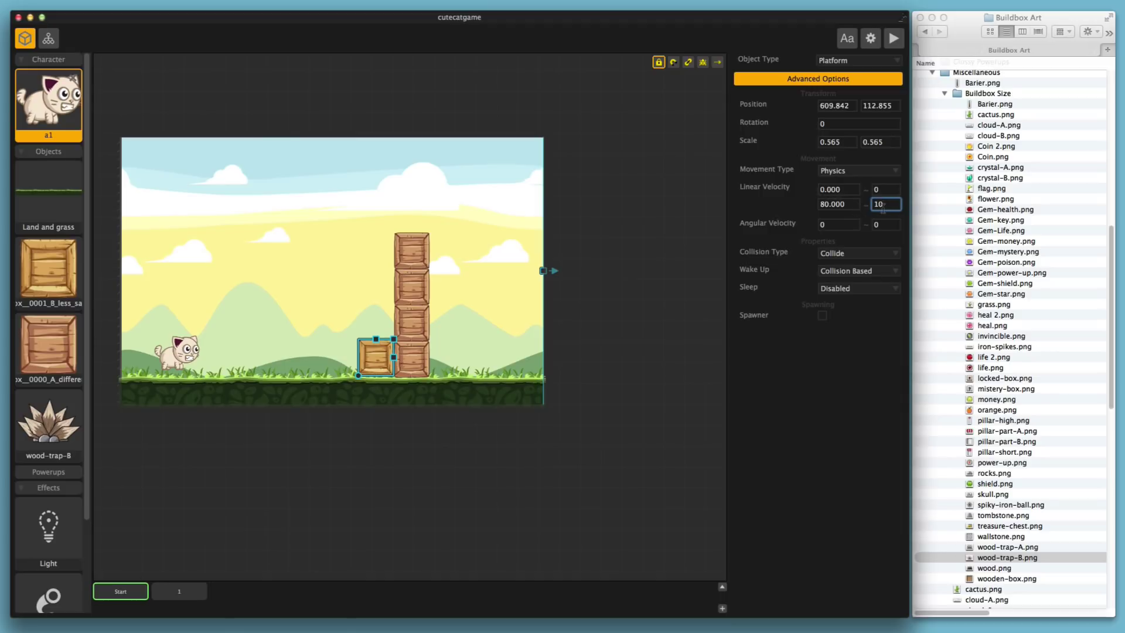
click(893, 36)
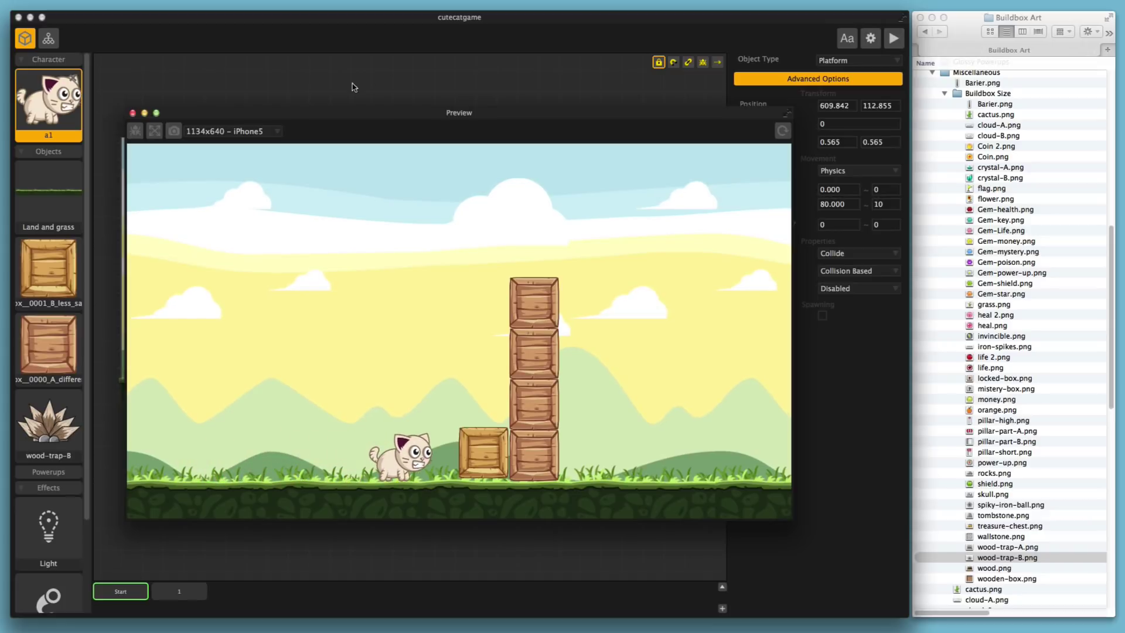
click(133, 113)
- Move the Start scene's crate away from the tower and duplicate it three times to form a row of four
drag(390, 371, 271, 370)
key(super+d)
key(super+d)
key(super+d)
- Playtest the row of four crates by jumping the cat onto them, and close the preview
click(892, 38)
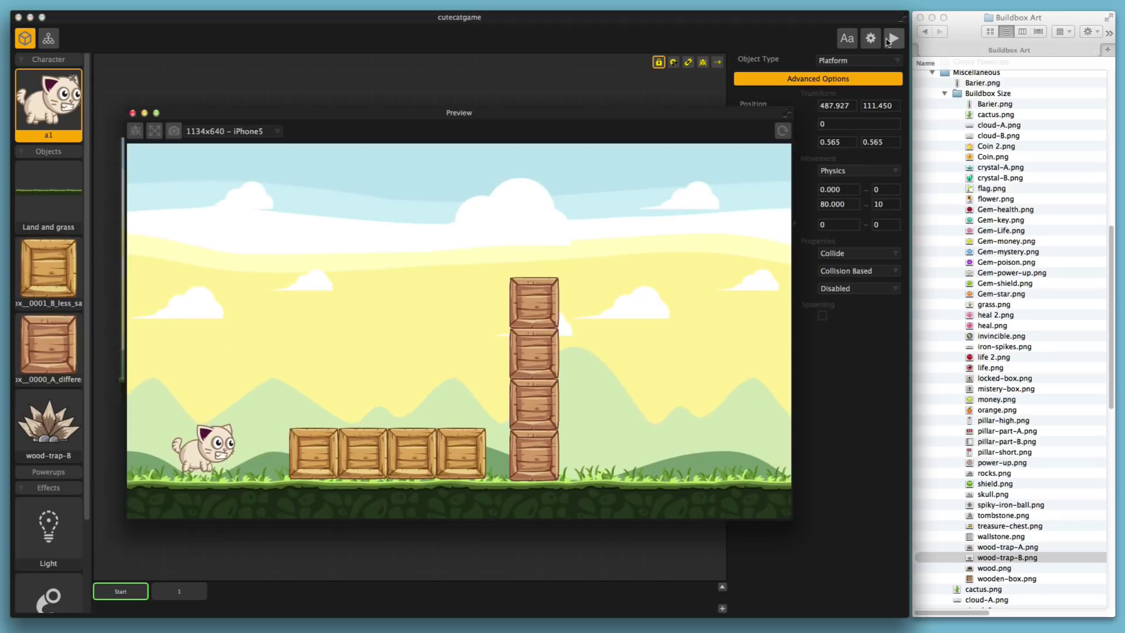
key(Left)
key(Right)
key(Up)
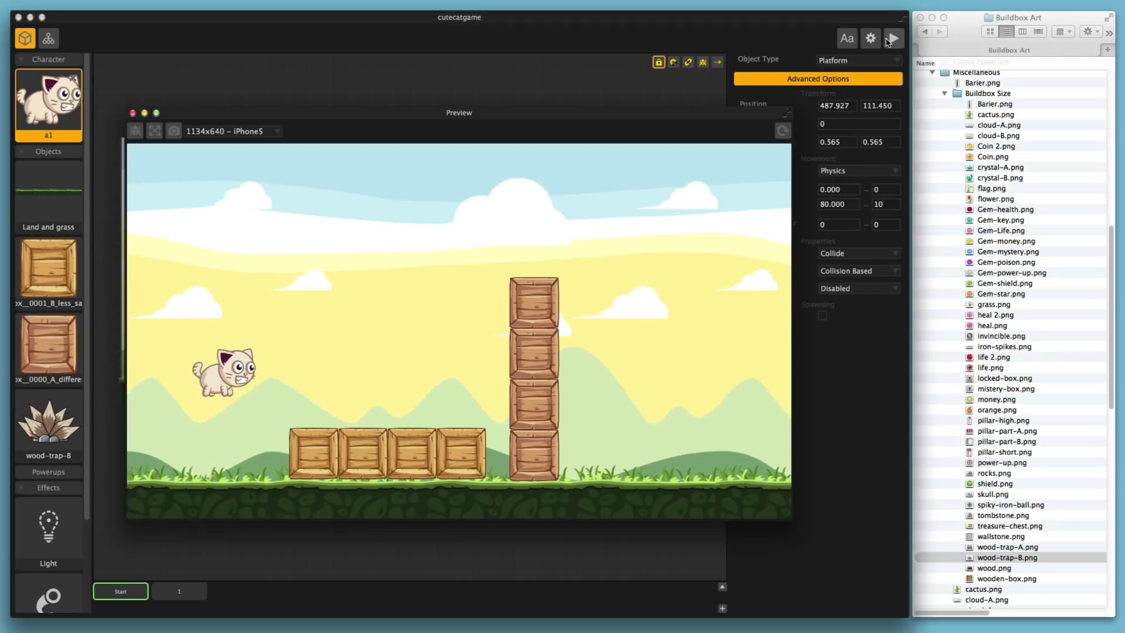
key(Left)
key(Up)
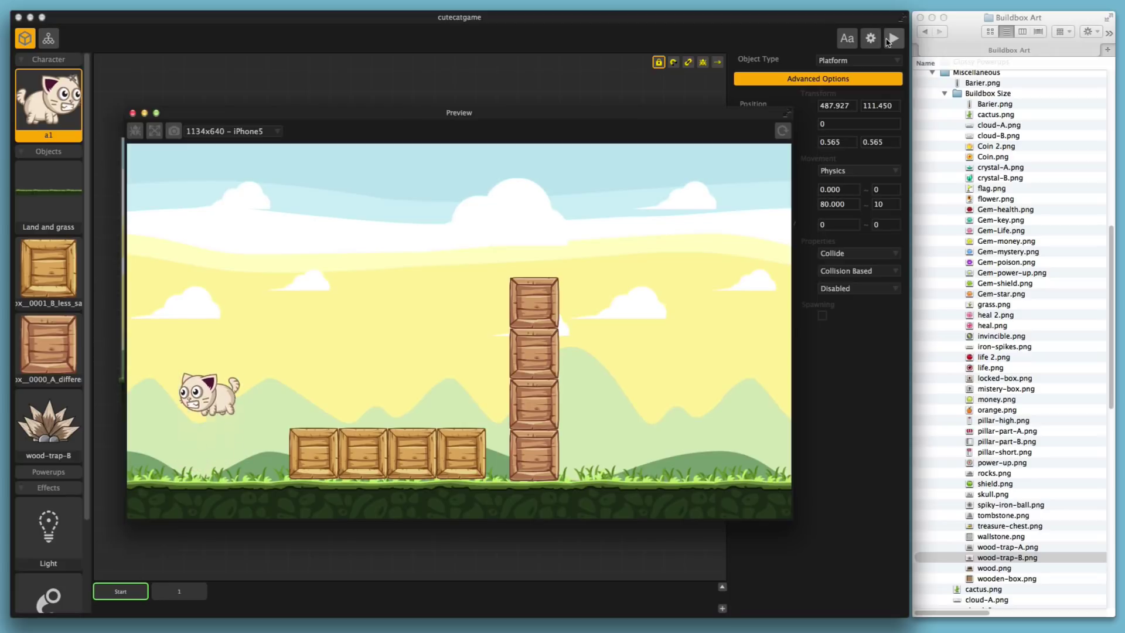
key(Right)
key(Up)
key(Up)
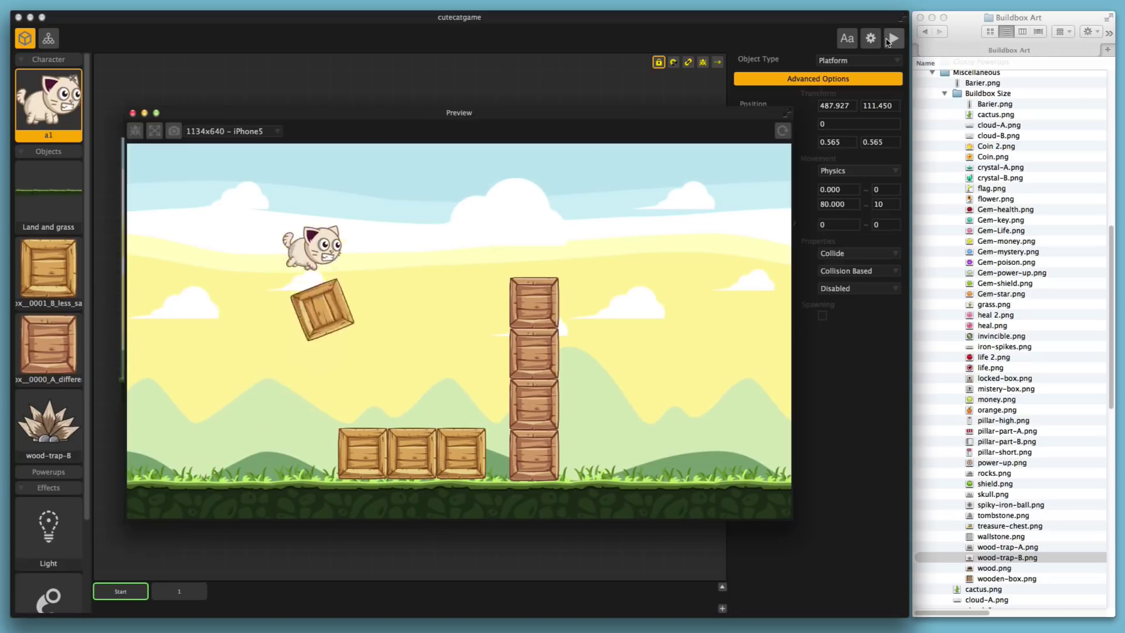
key(Left)
key(Up)
key(Right)
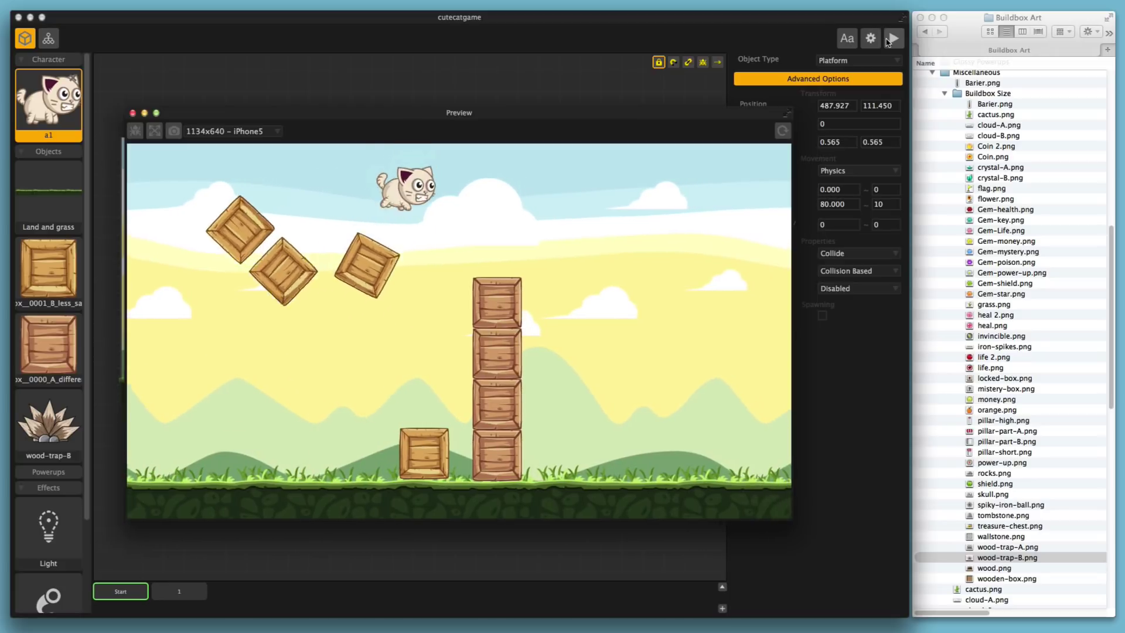
key(Up)
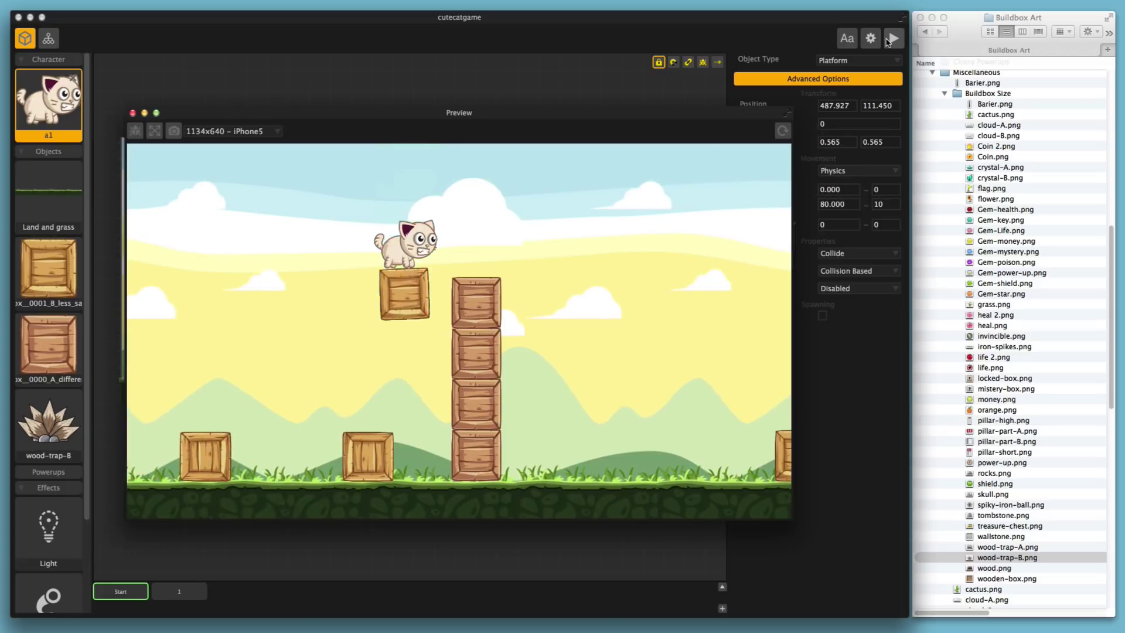
click(133, 113)
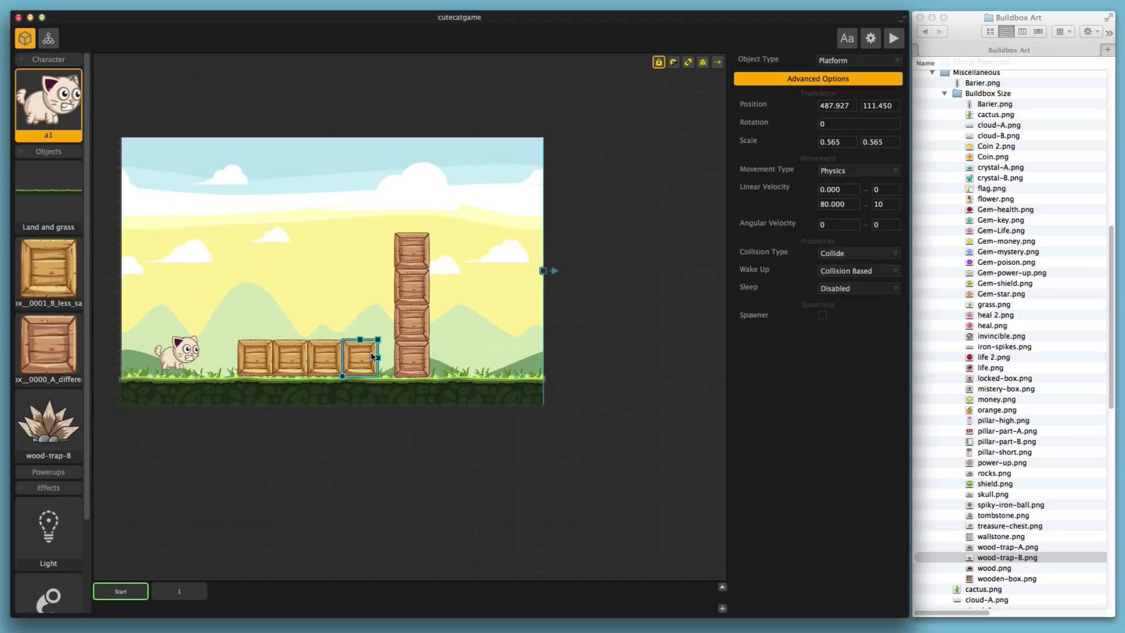
- Delete the three extra crates and return the remaining one beside the tower, with its vertical velocity's random value at 0
key(Delete)
click(325, 359)
key(Delete)
click(289, 358)
key(Delete)
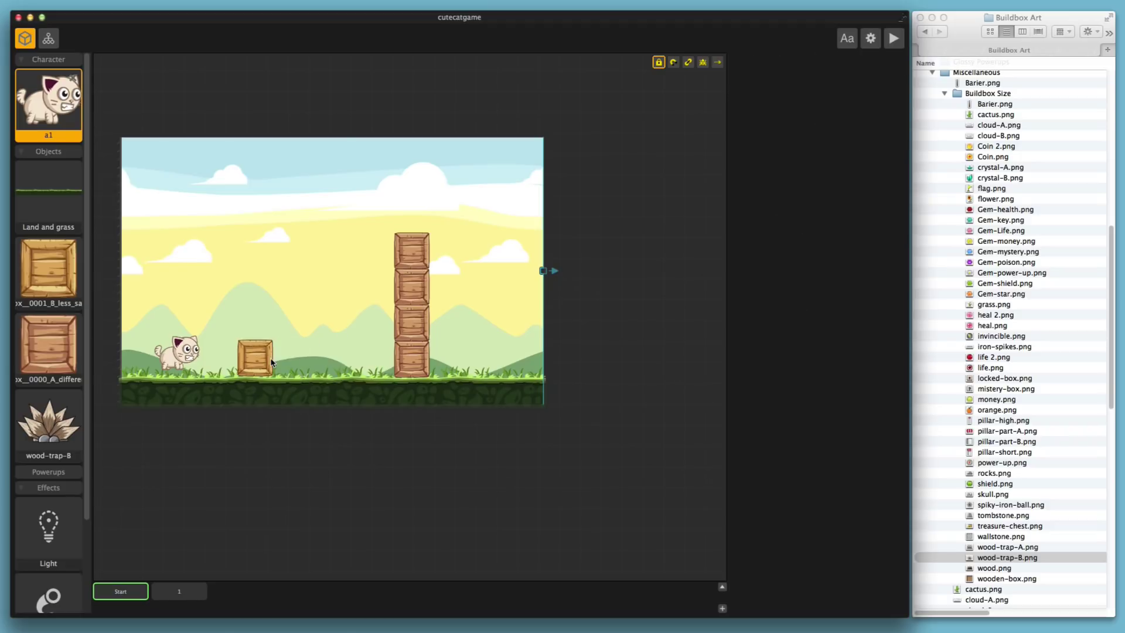
drag(262, 360, 409, 352)
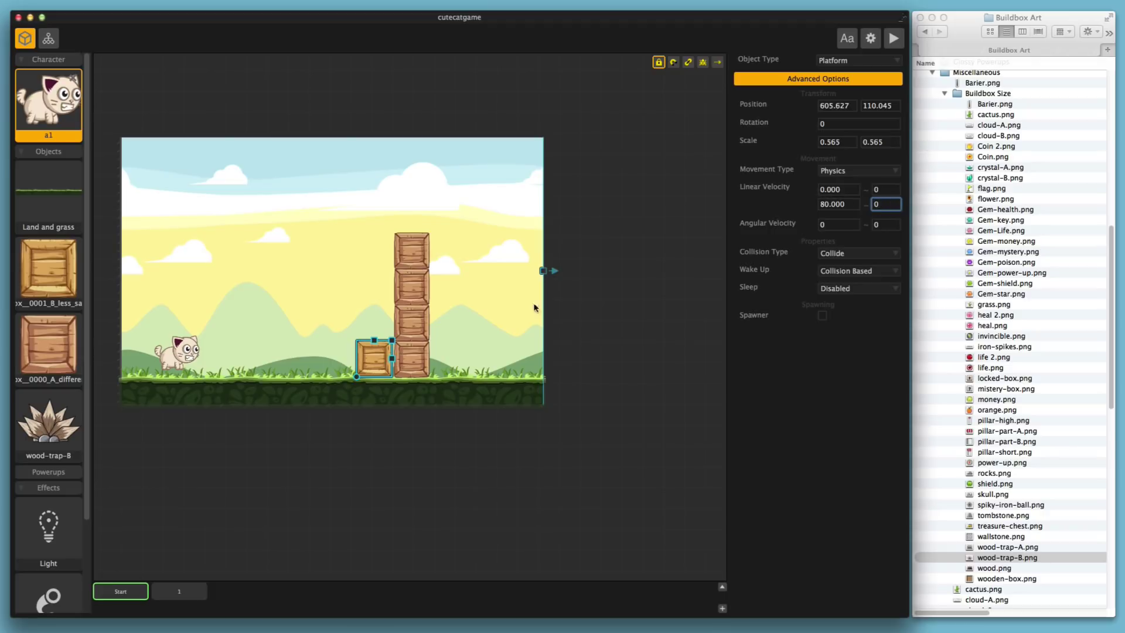
- Trim the lowest spikes from scene 1's ceiling and reposition a remaining one at about x 1114, y 484
click(166, 587)
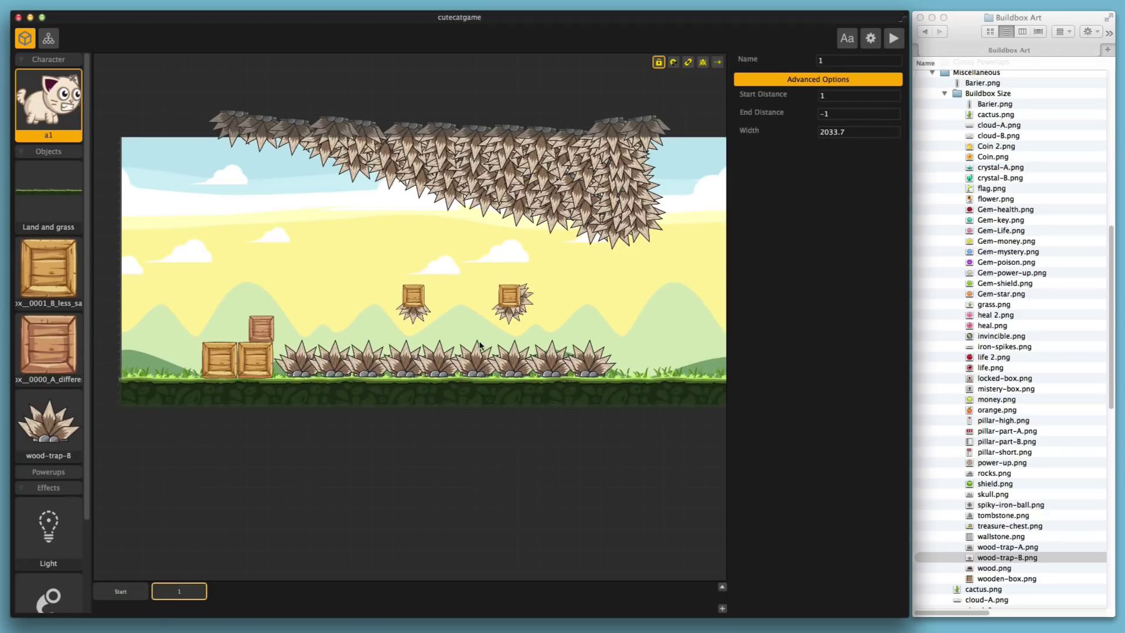
click(642, 237)
click(622, 241)
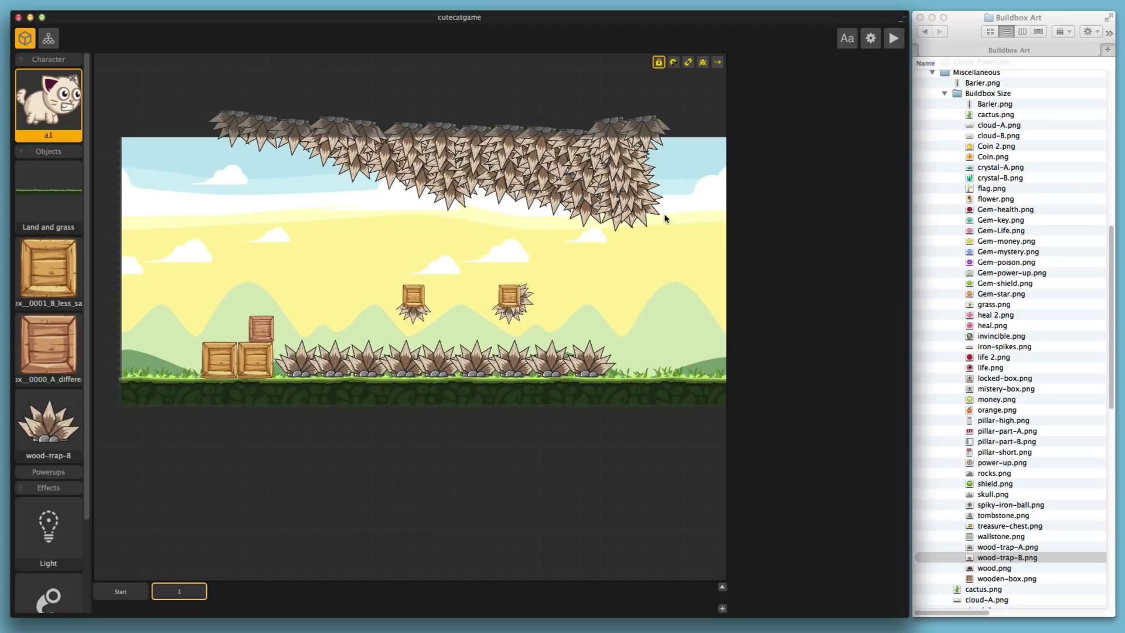
click(639, 228)
click(636, 225)
mouse_move(631, 223)
mouse_down()
mouse_move(553, 225)
mouse_move(454, 200)
mouse_move(666, 221)
mouse_move(628, 227)
mouse_up()
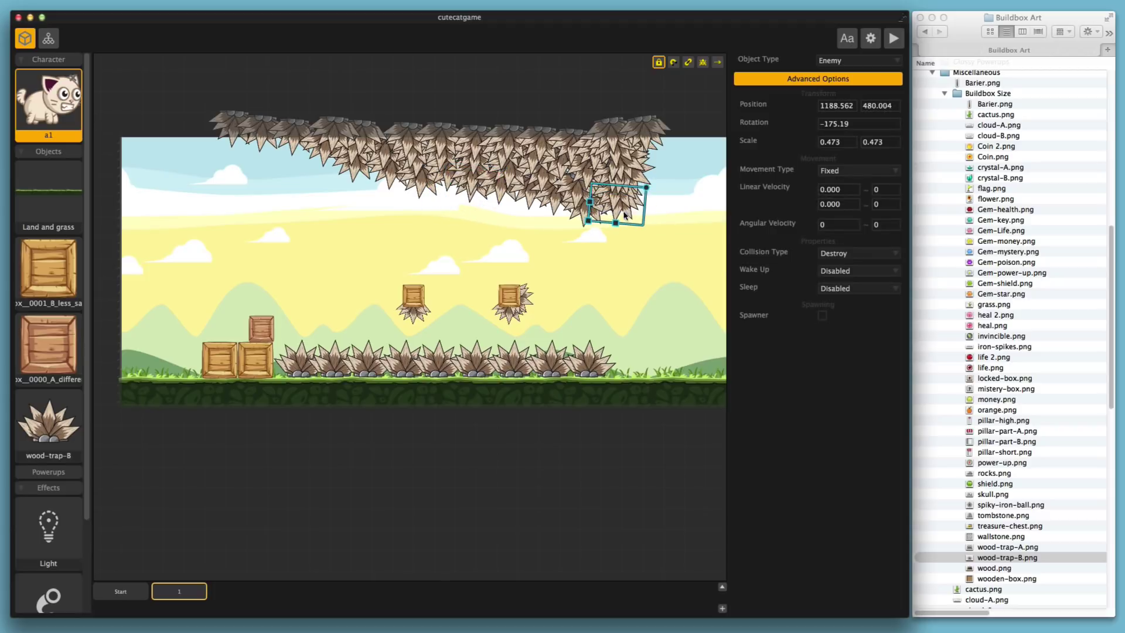
drag(573, 191, 581, 213)
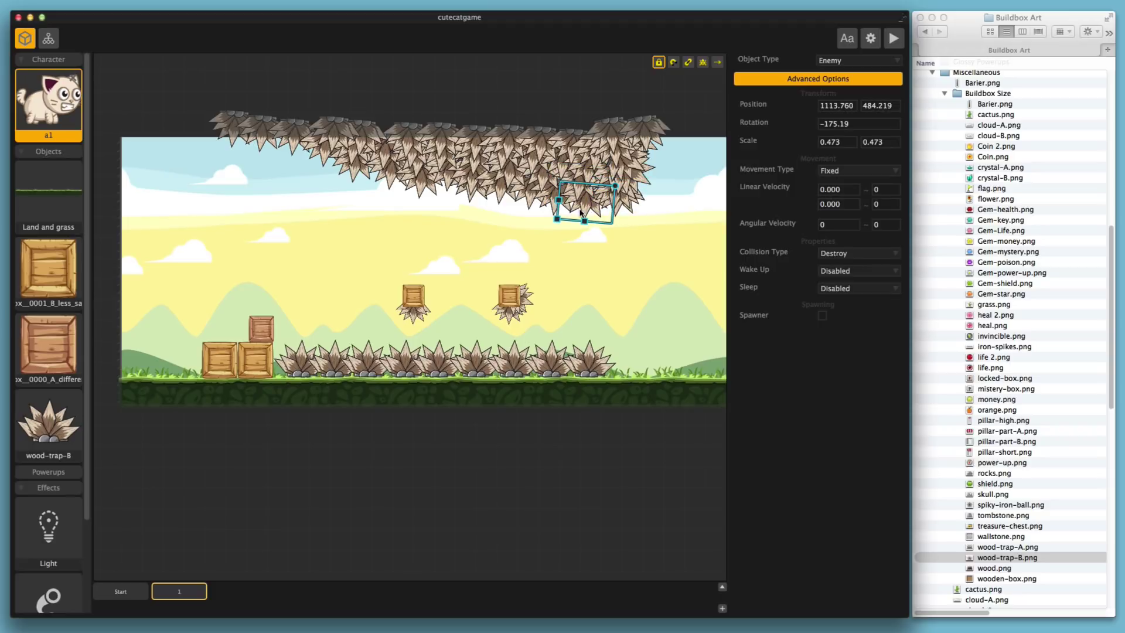
- Playtest the level by jumping the cat over the tower and riding the moving crate past the spikes, and close the preview
click(891, 41)
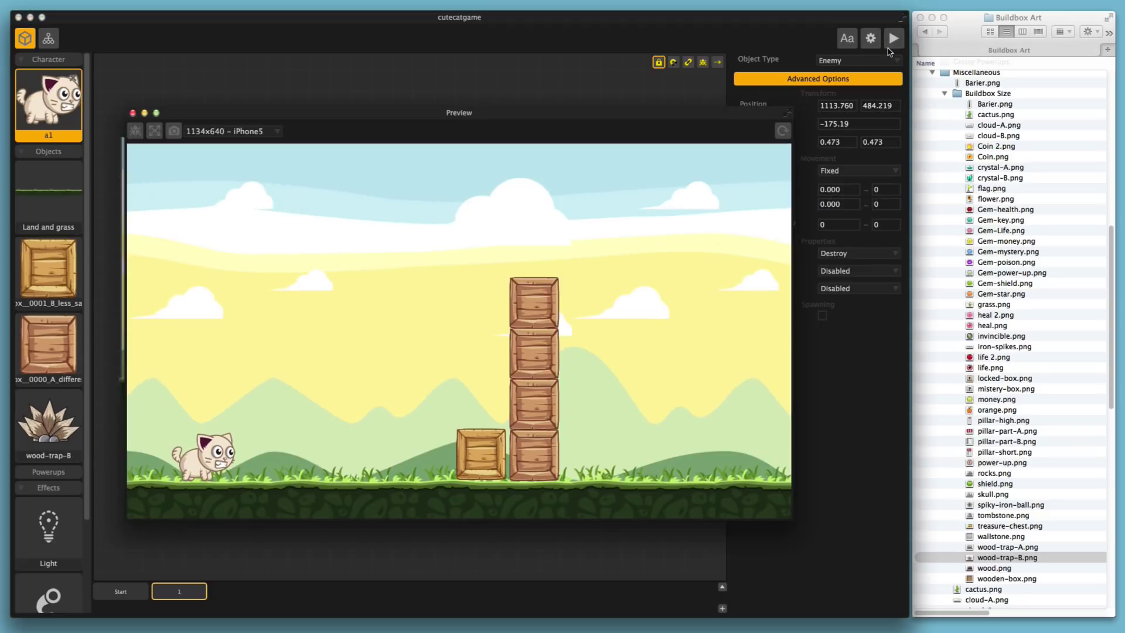
key(space)
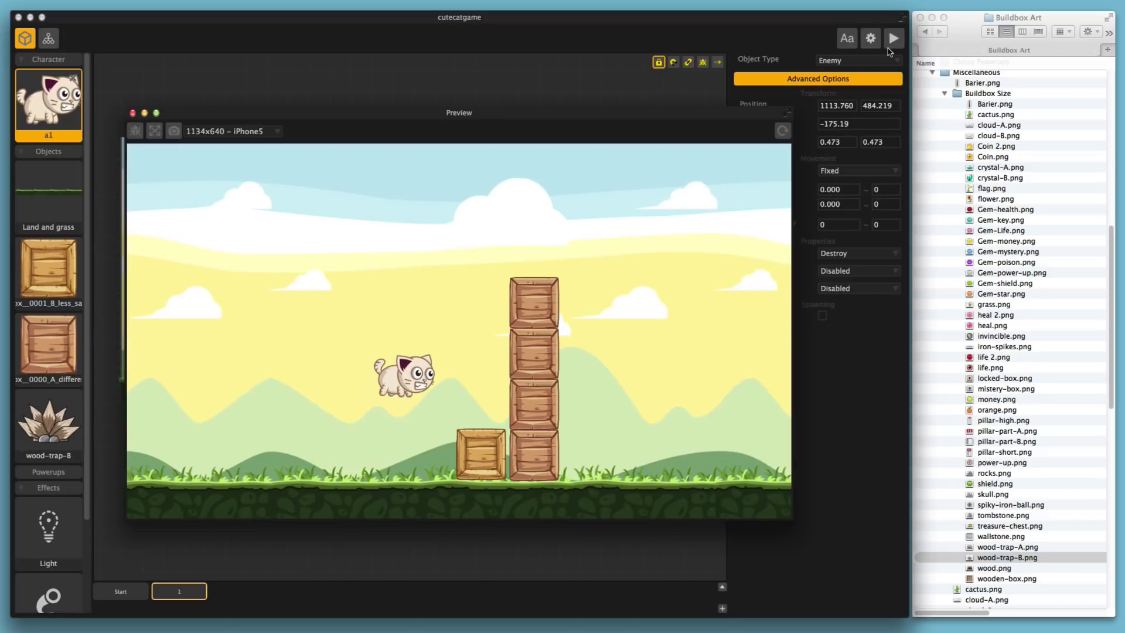
key(space)
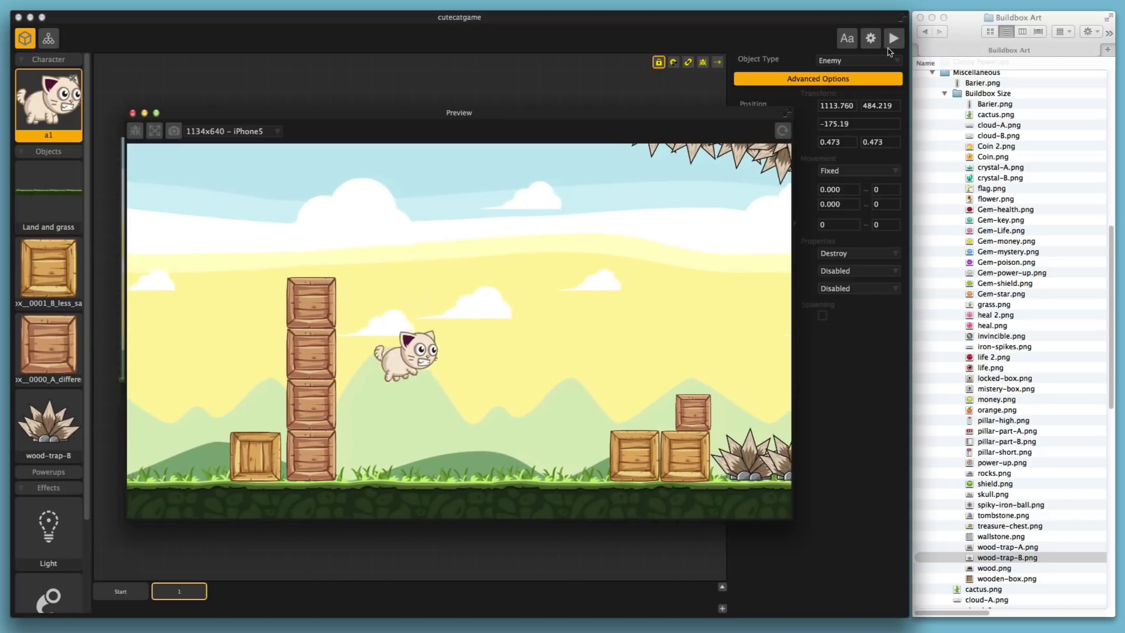
key(space)
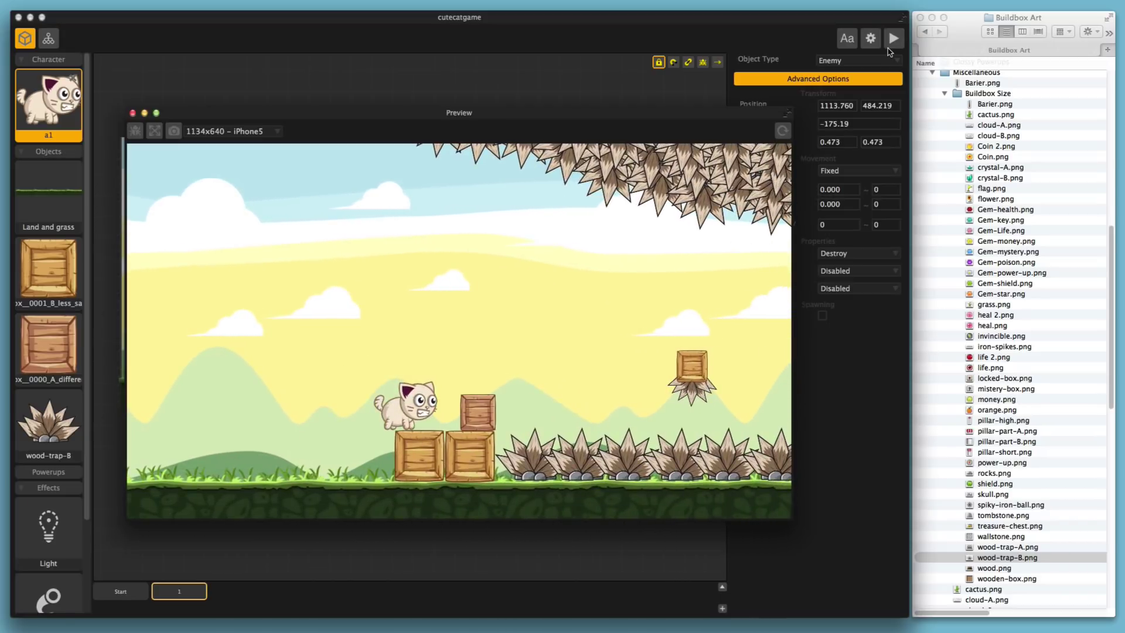
key(space)
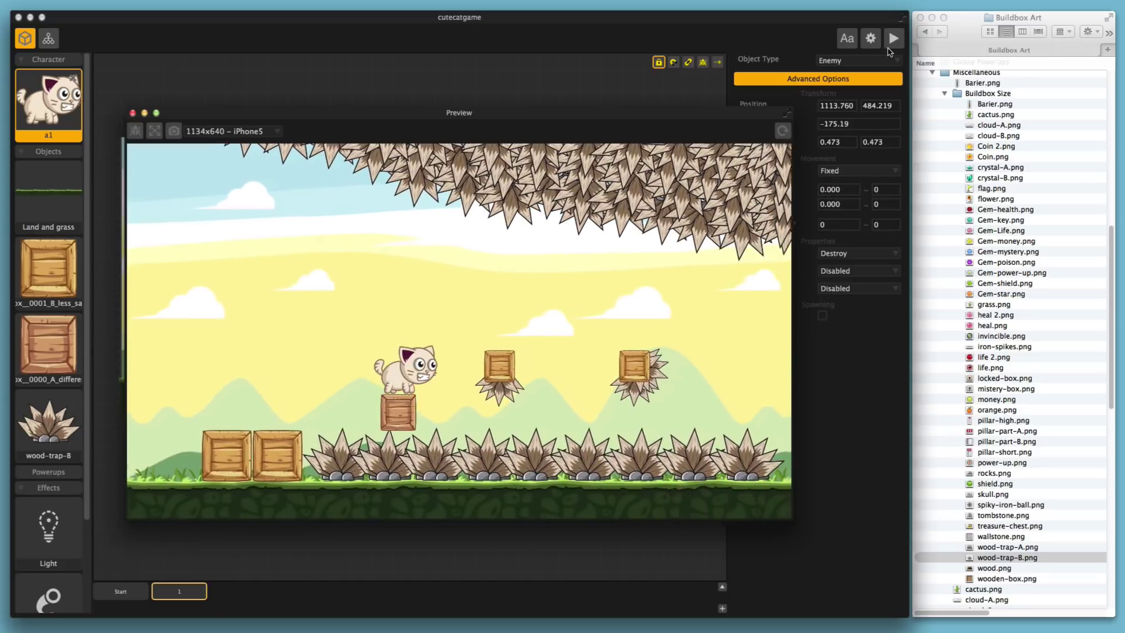
key(space)
key(space)
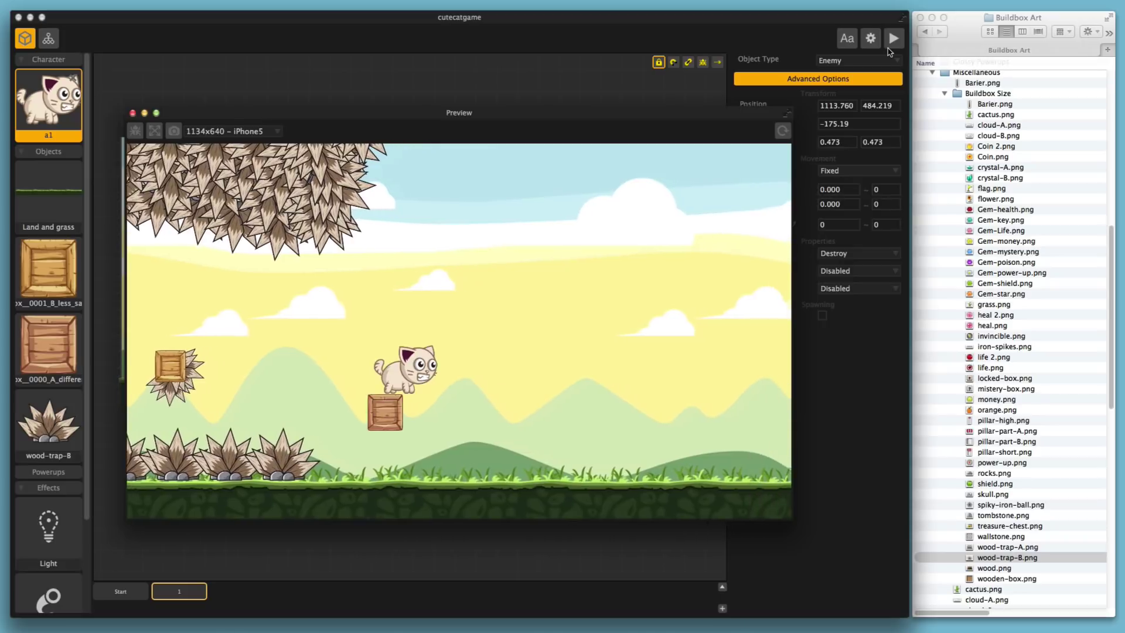
key(space)
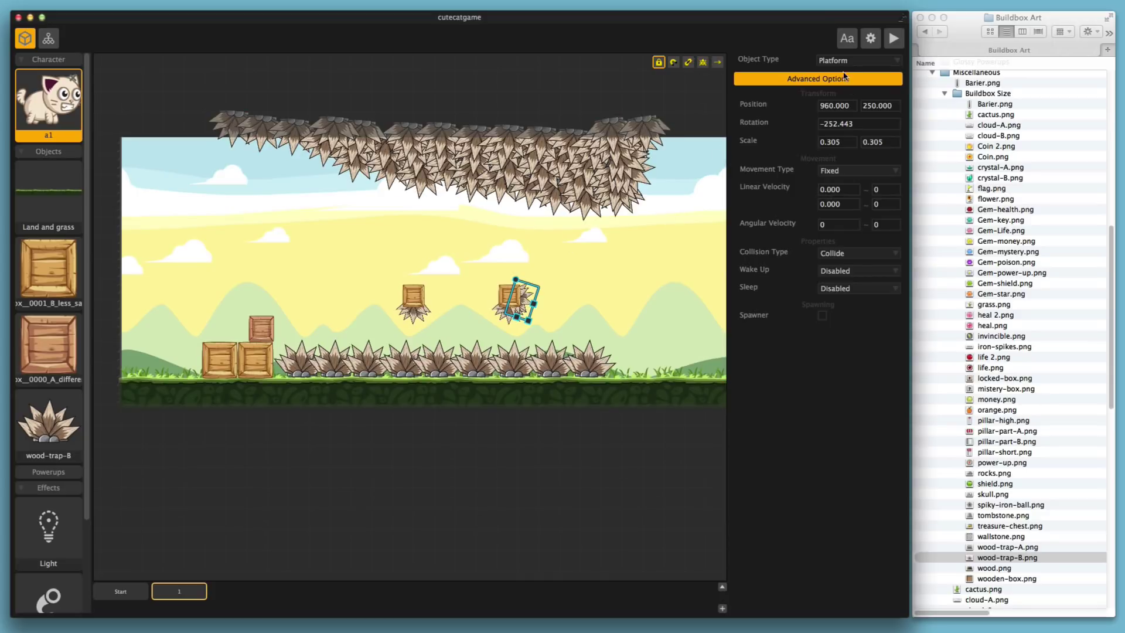
- Set the object type to Enemy for the side spike of the second hanging box and the spike beneath the first
click(859, 60)
click(844, 76)
click(426, 317)
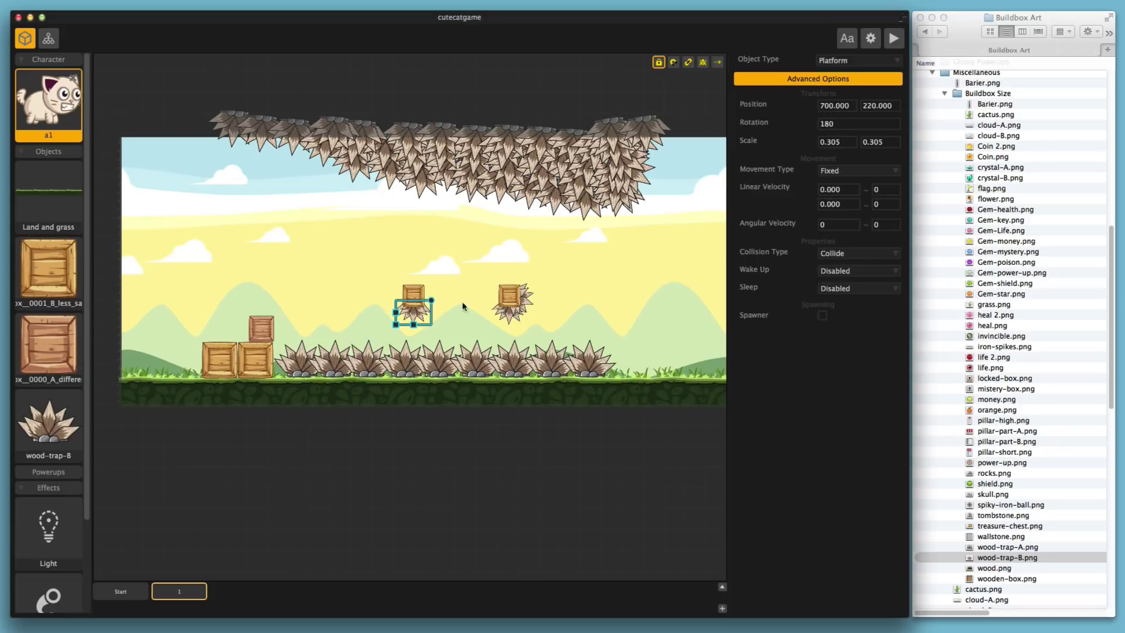
click(844, 65)
click(820, 60)
click(820, 60)
click(833, 71)
- Delete the side spike of the second hanging box and check the object type of the spike beneath that box
drag(518, 285, 529, 289)
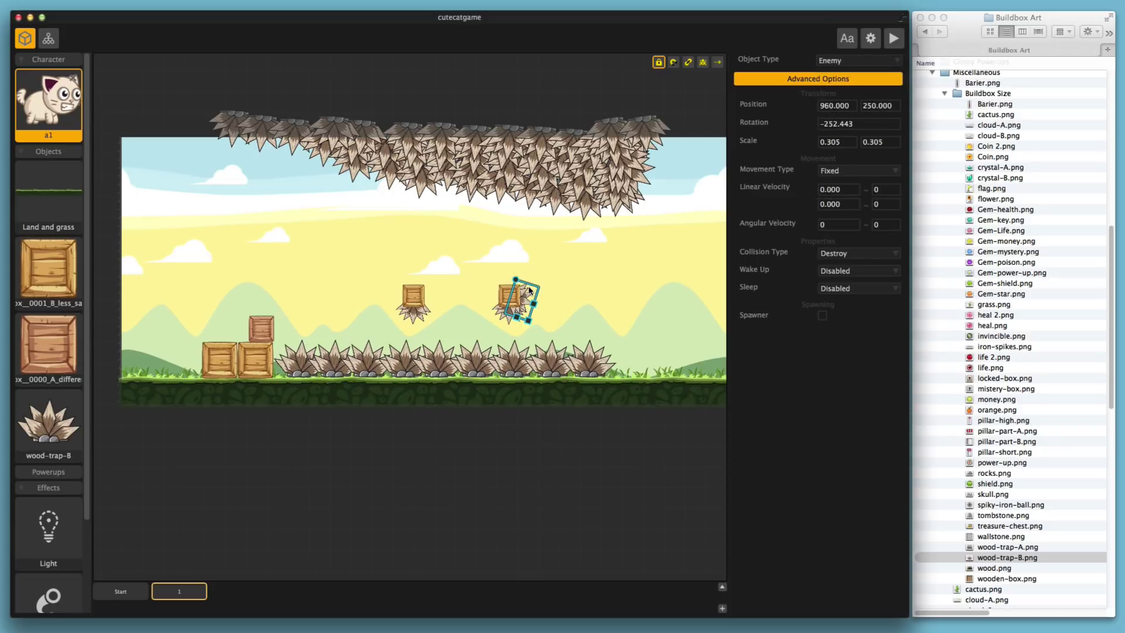
click(529, 290)
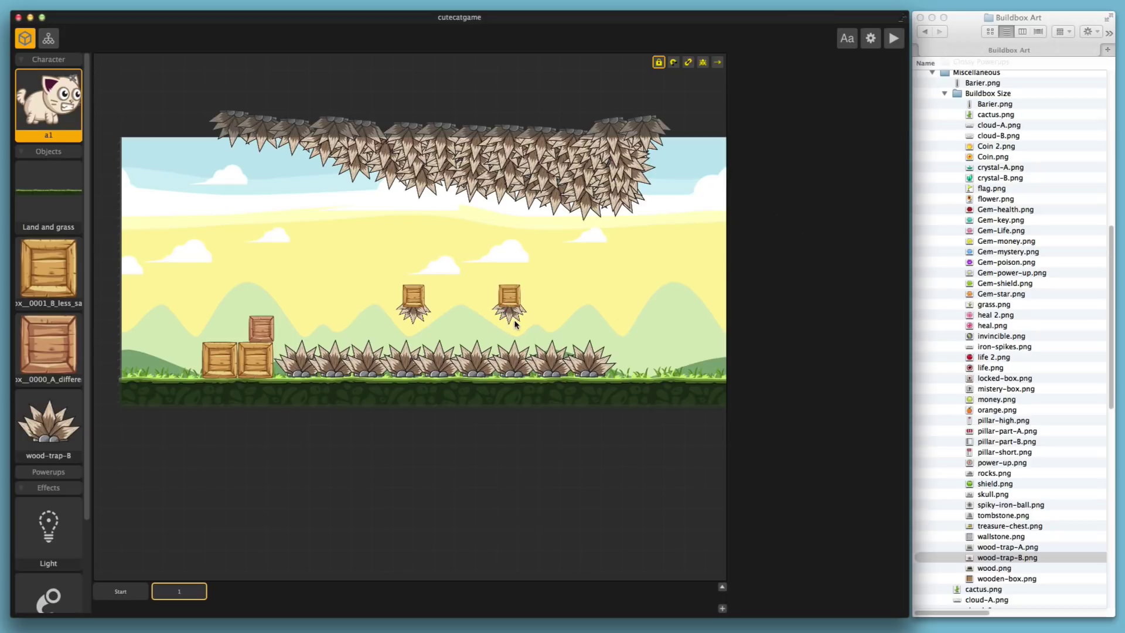
scroll(516, 323, up, 2)
click(560, 314)
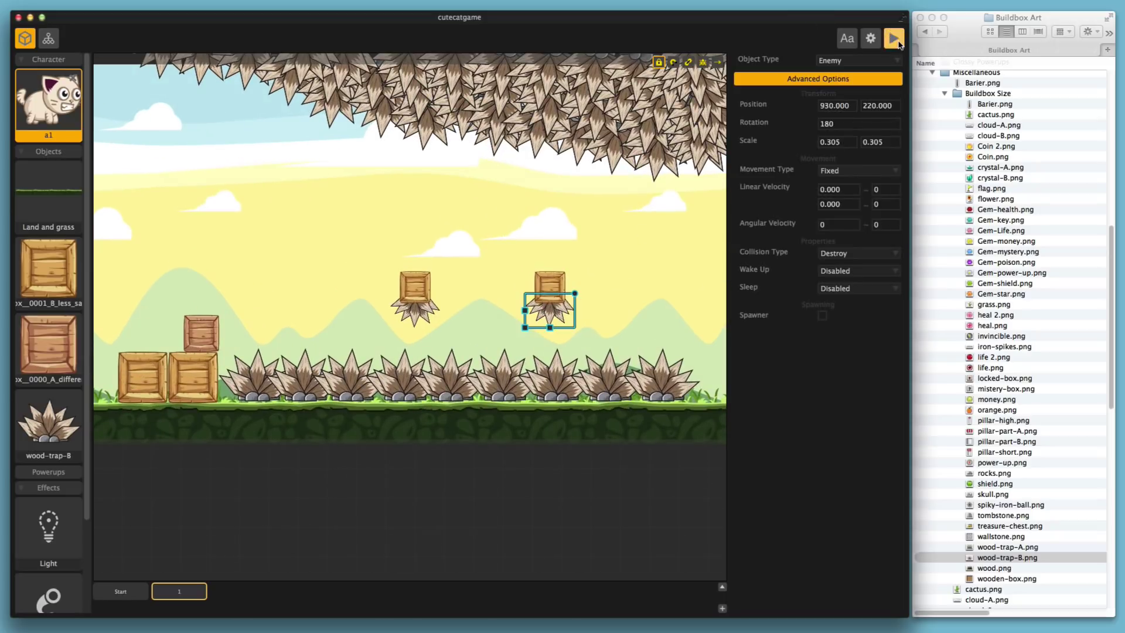
- Playtest the moving crate against the spiked hanging boxes and close the preview
click(898, 42)
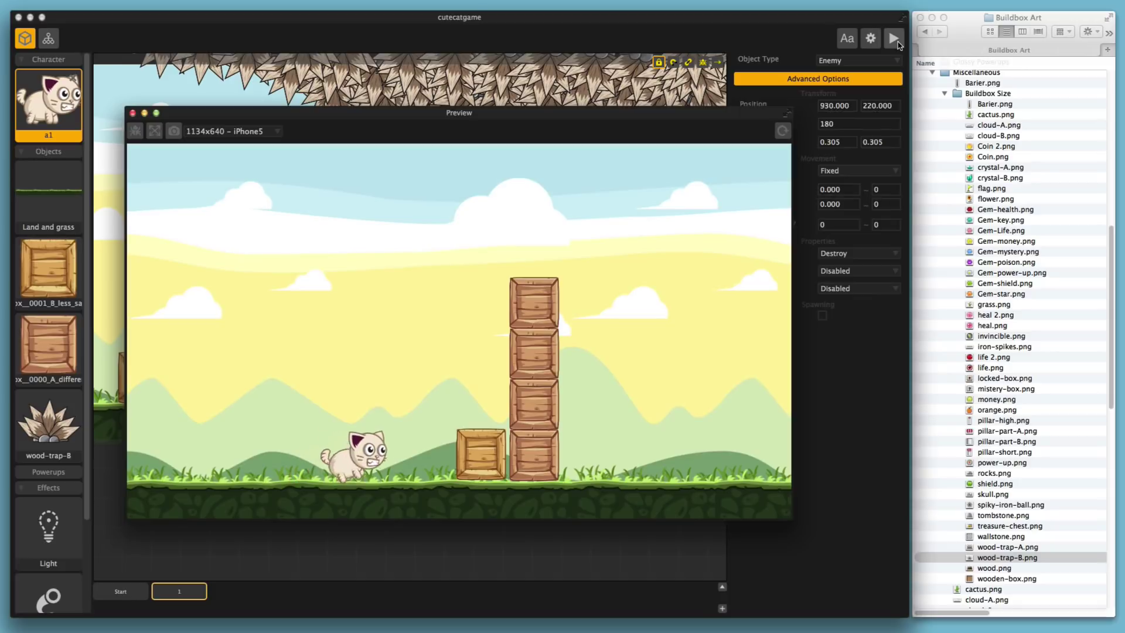
key(Up)
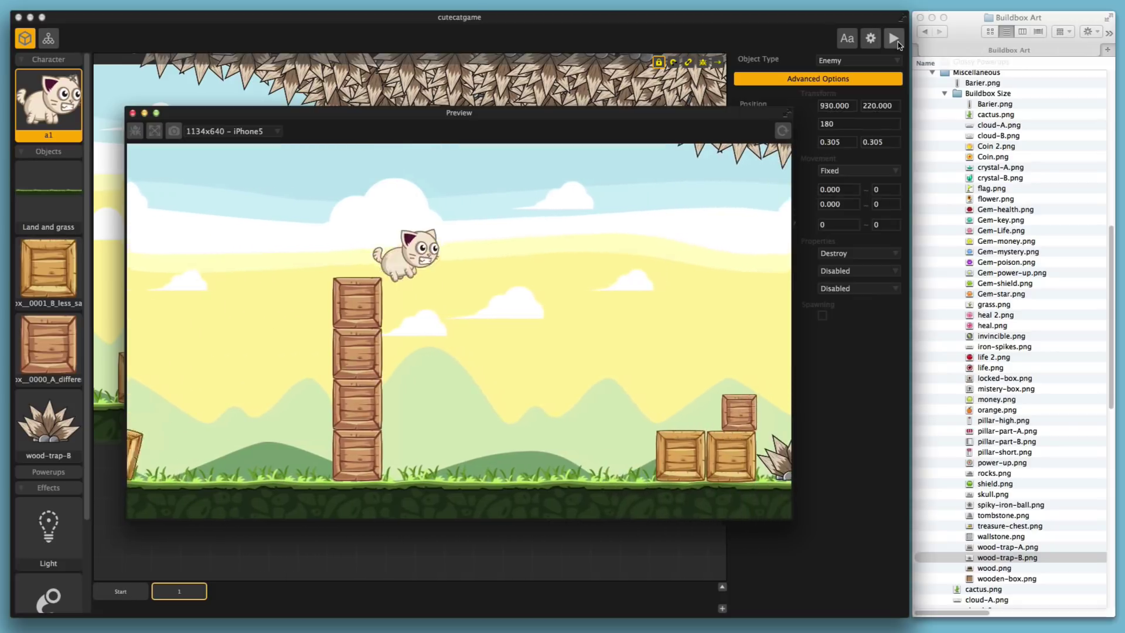
key(Up)
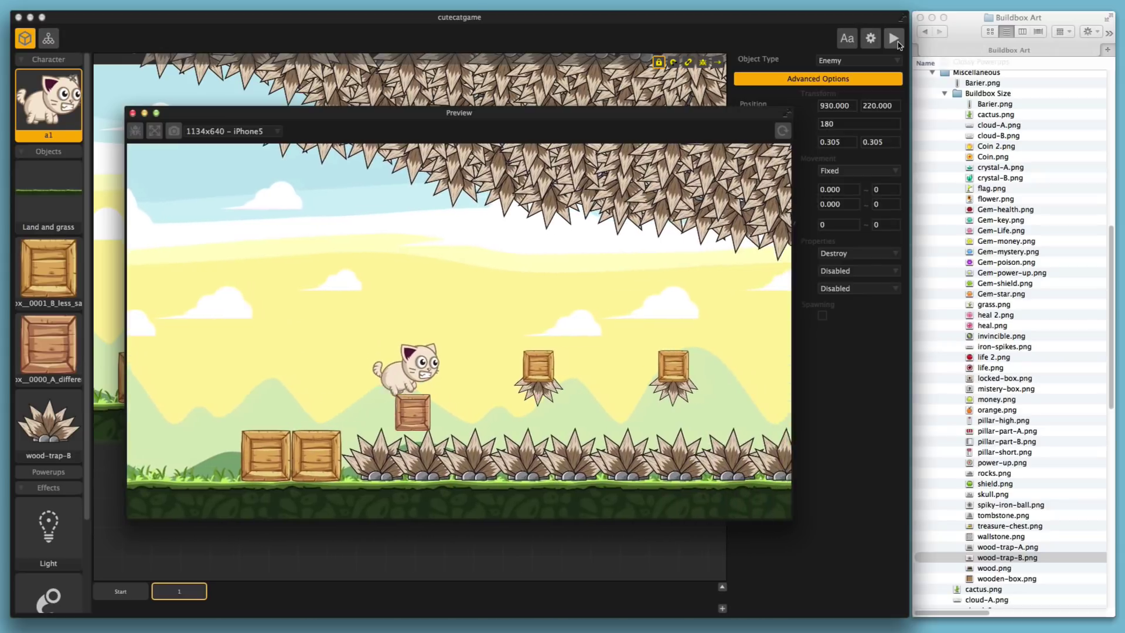
key(Up)
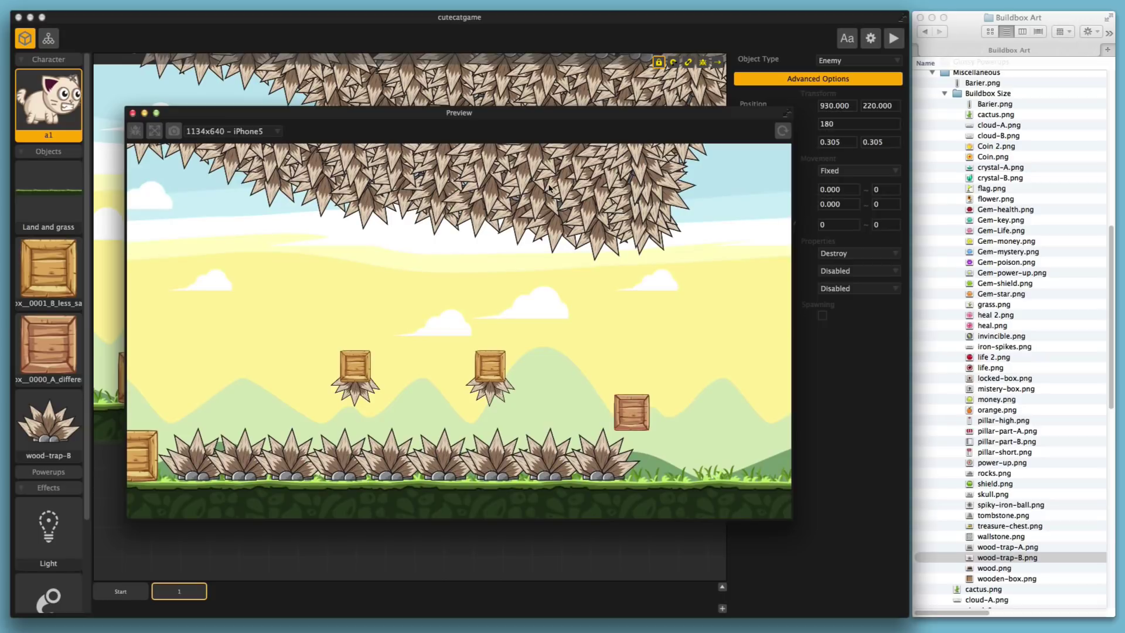
click(132, 112)
- Move scene 1's end ground piece back to about x 836 and shorten the scene to match, about 1350 wide
scroll(375, 251, down, 5)
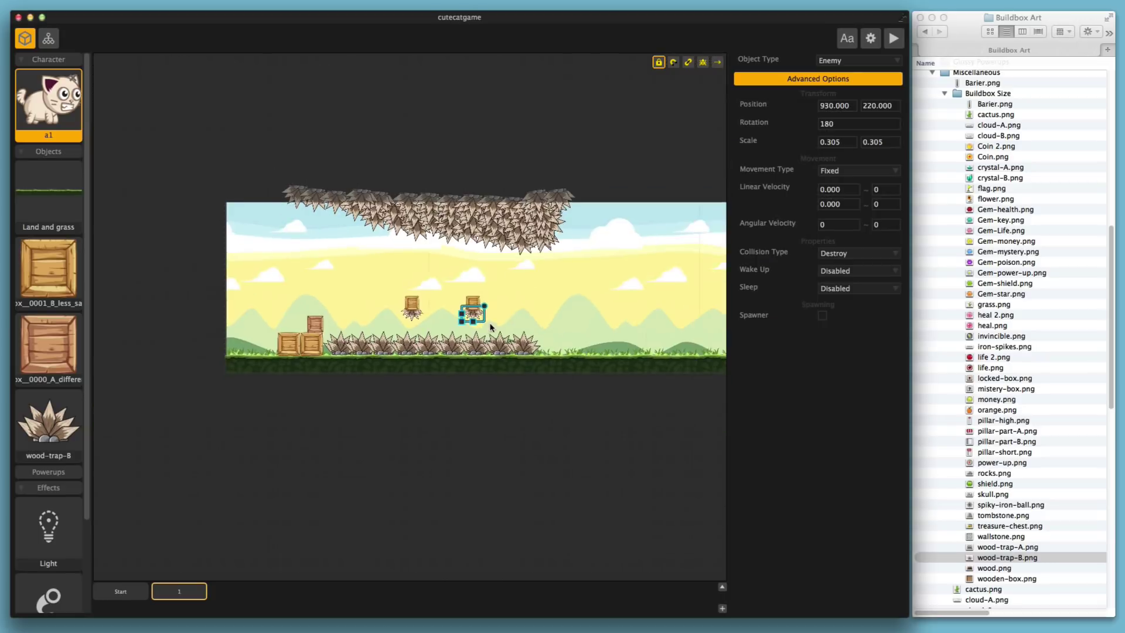
click(577, 349)
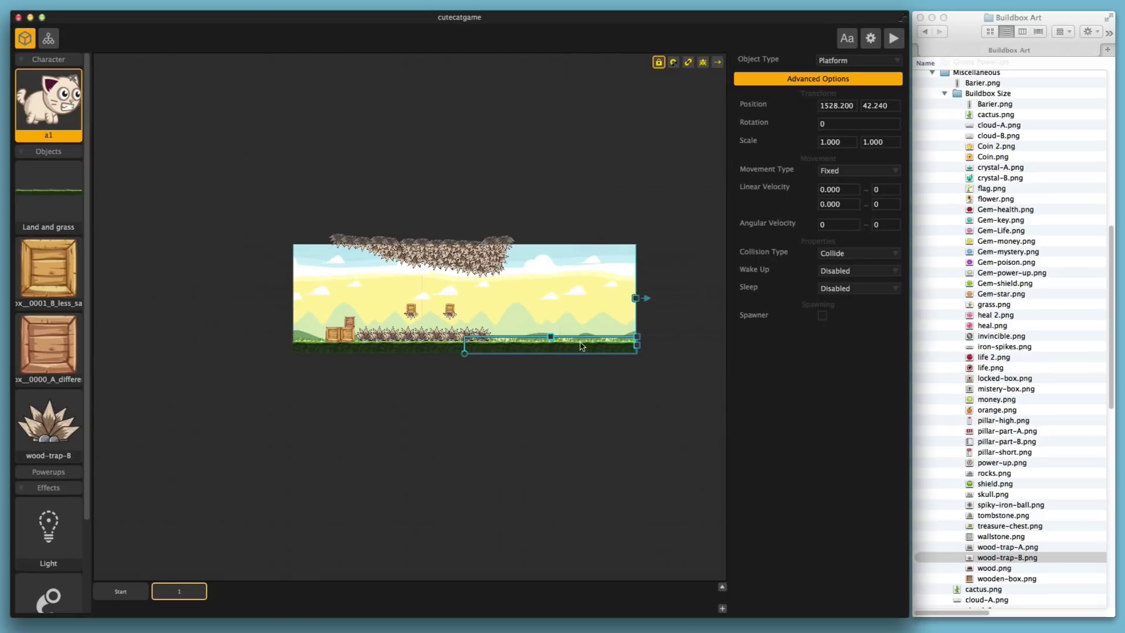
drag(582, 346, 467, 352)
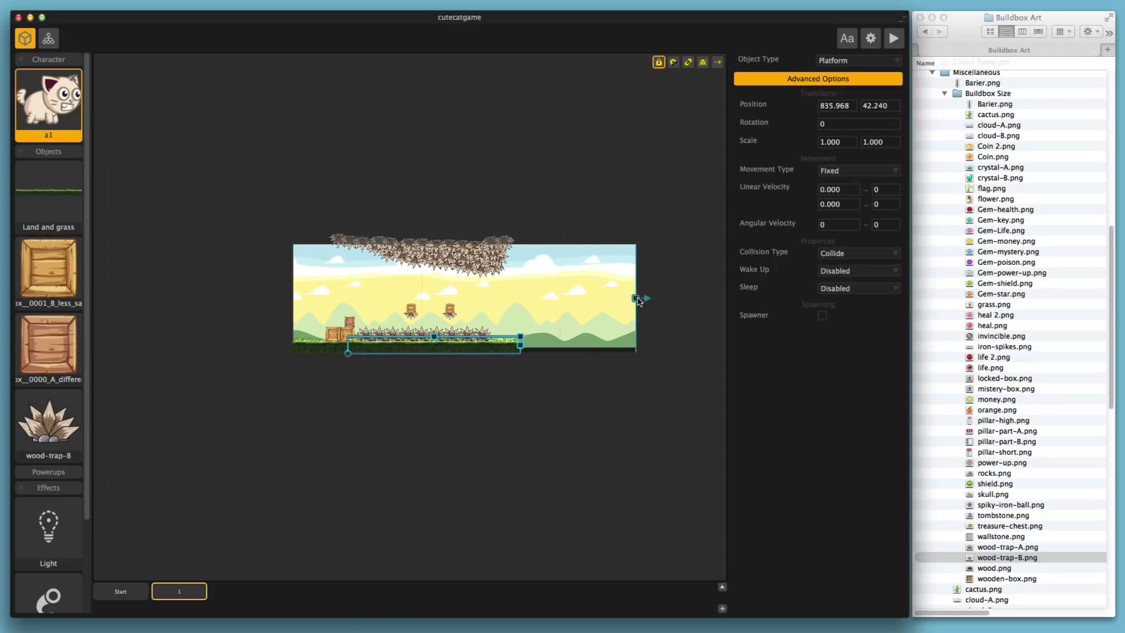
drag(637, 300, 522, 301)
scroll(660, 434, up, 3)
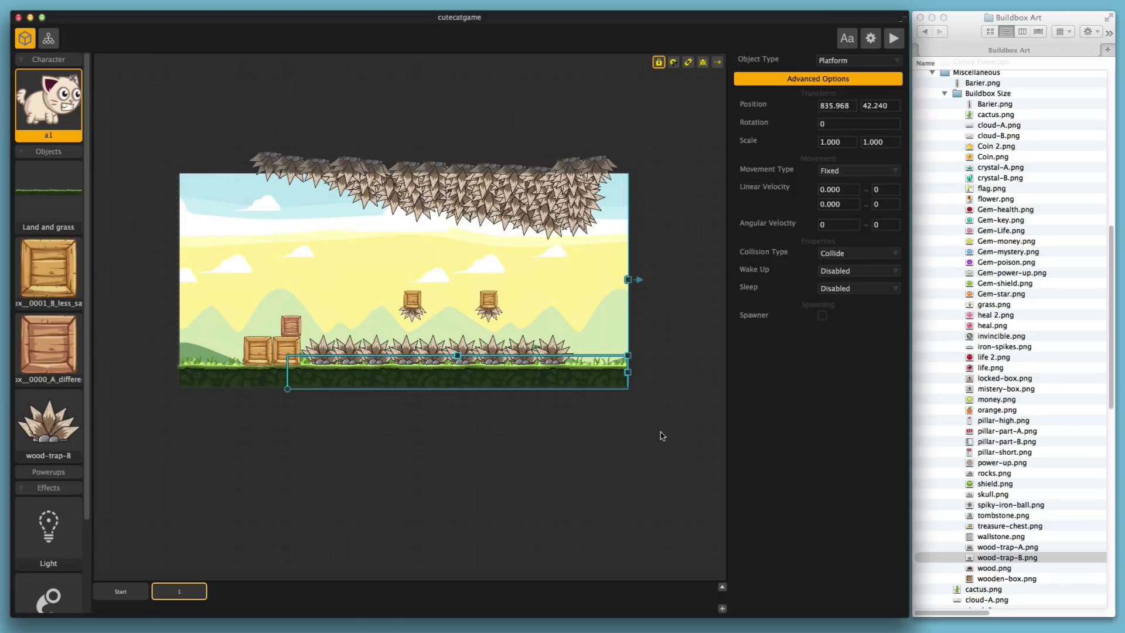
scroll(680, 449, up, 2)
drag(680, 449, 619, 449)
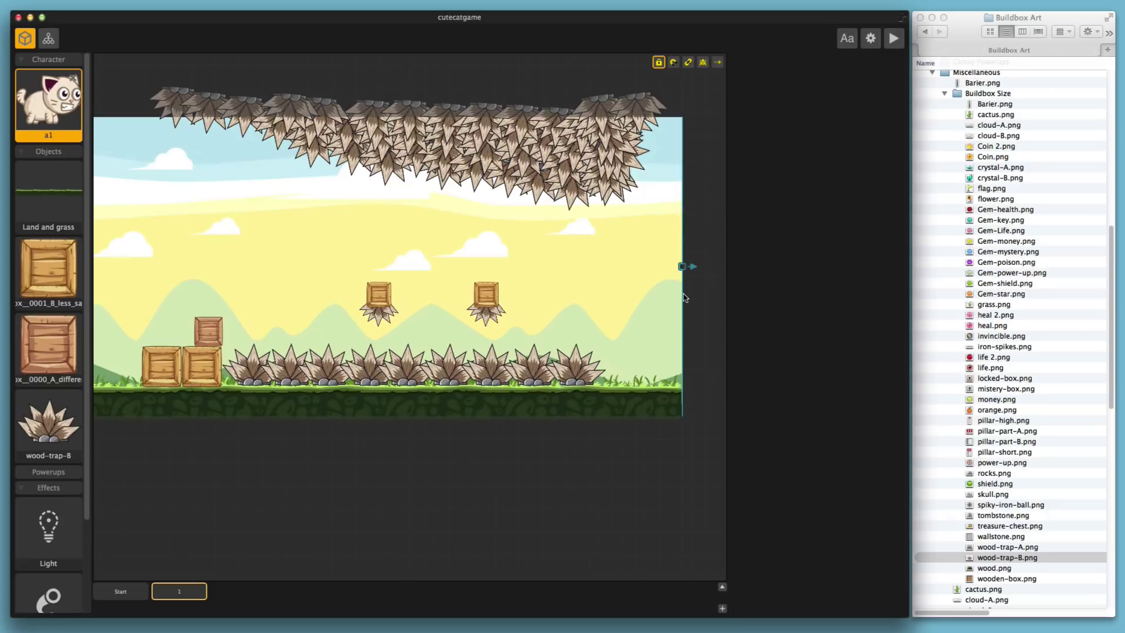
- Measure the distance from the moving crate to beyond the last floor spikes and set the crate's sleep distance to 920
click(215, 336)
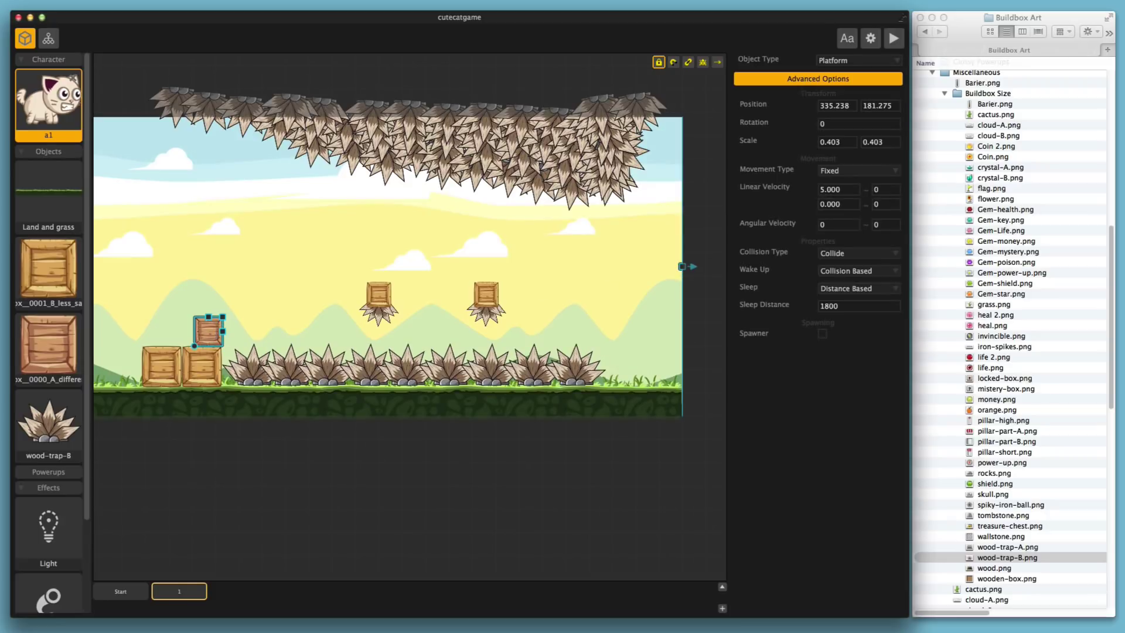
scroll(222, 273, up, 1)
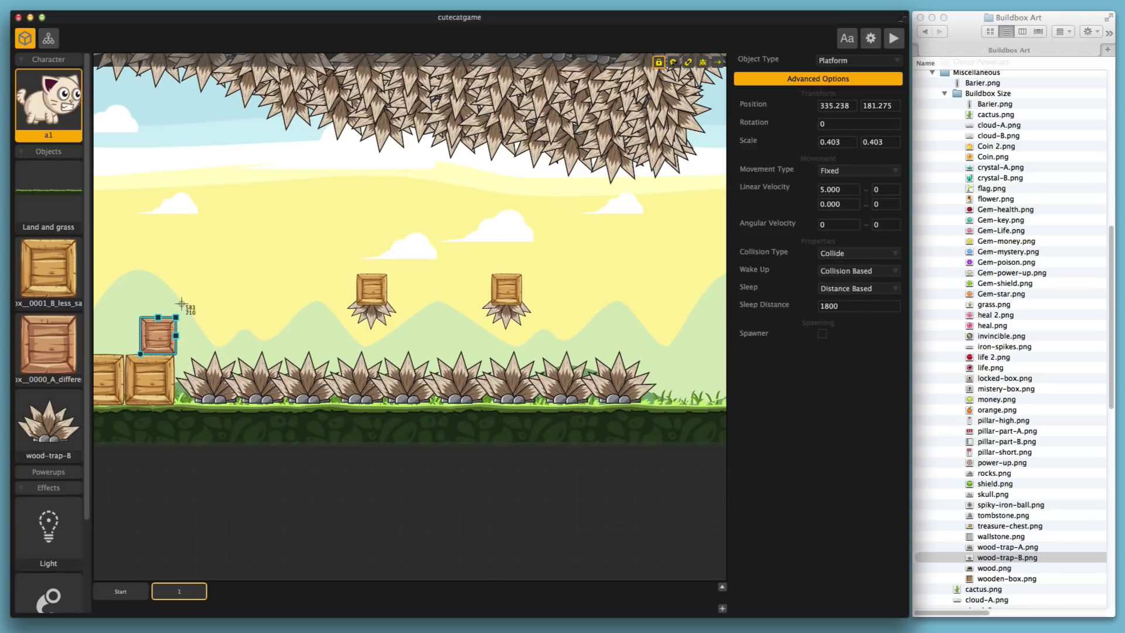
drag(158, 291, 697, 365)
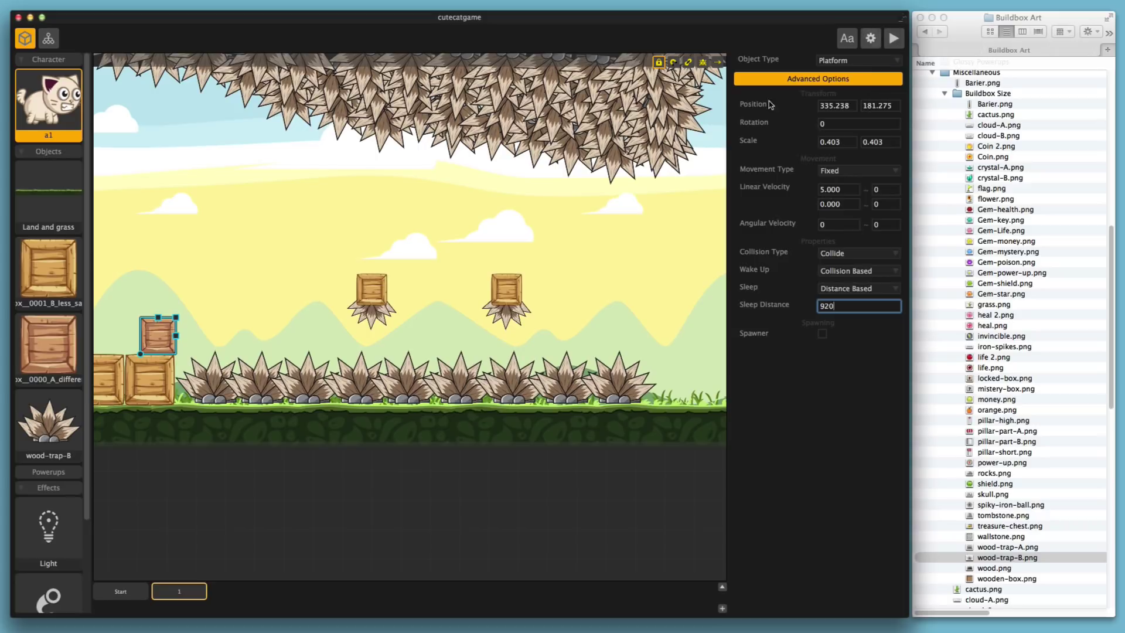
- Scale the cat in the Start scene down to about 0.438
click(118, 593)
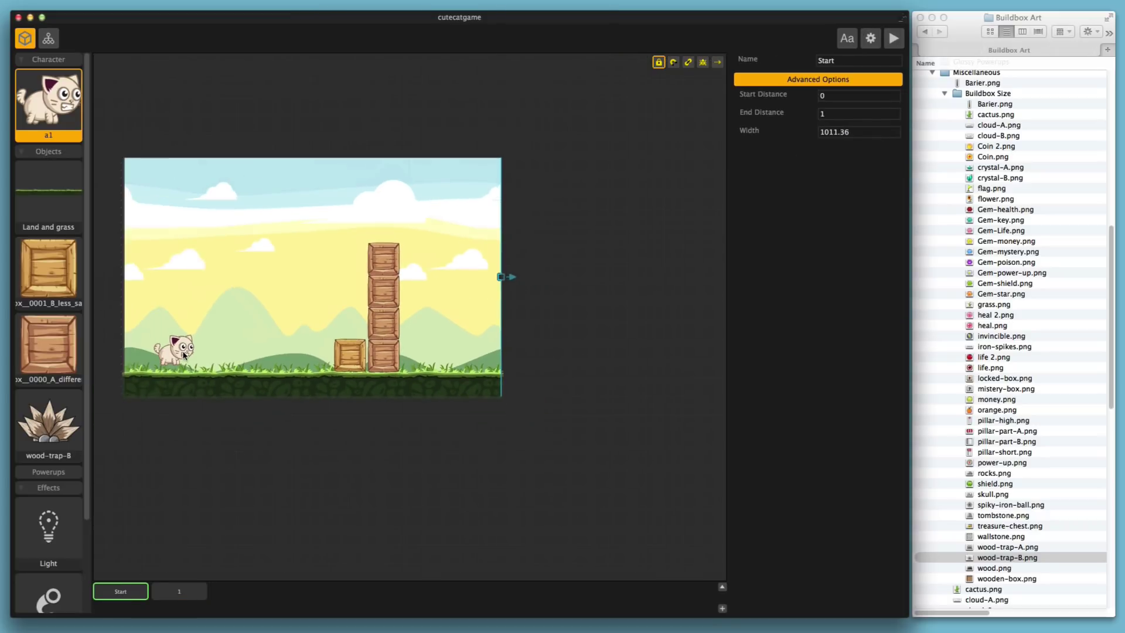
click(183, 355)
scroll(240, 350, up, 4)
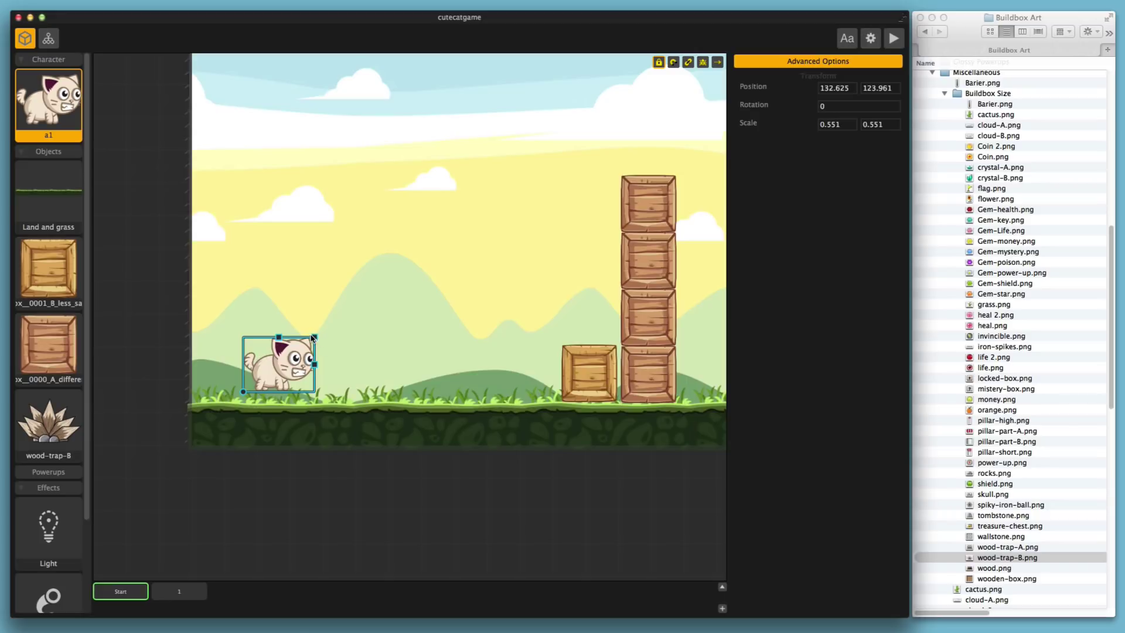
drag(315, 339, 305, 345)
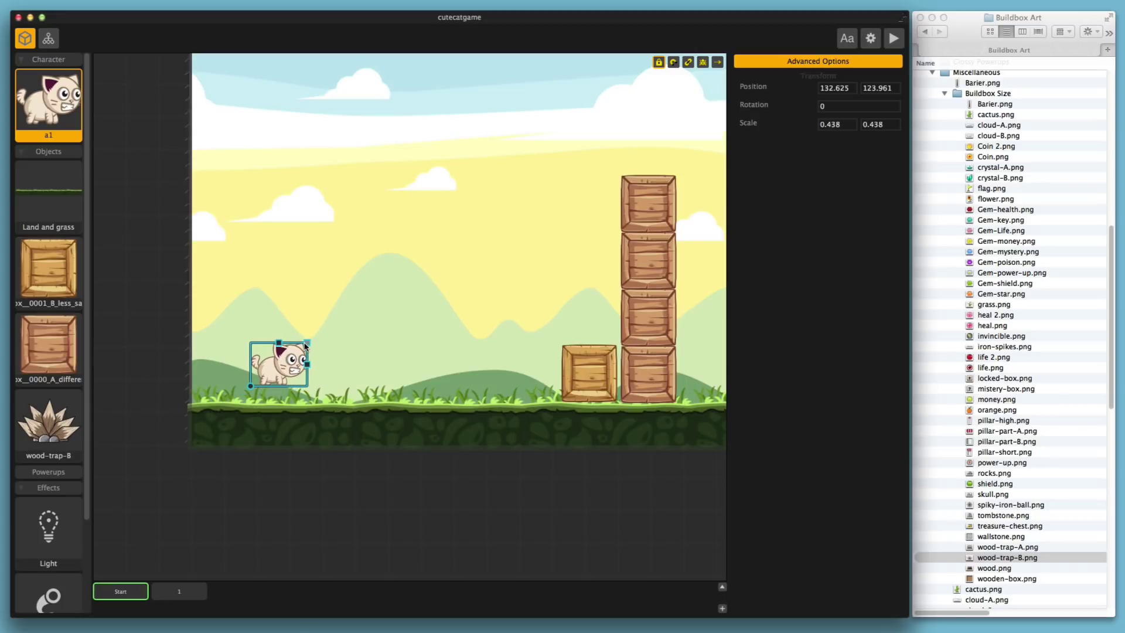
- Playtest the level with the smaller cat and close the preview
click(894, 38)
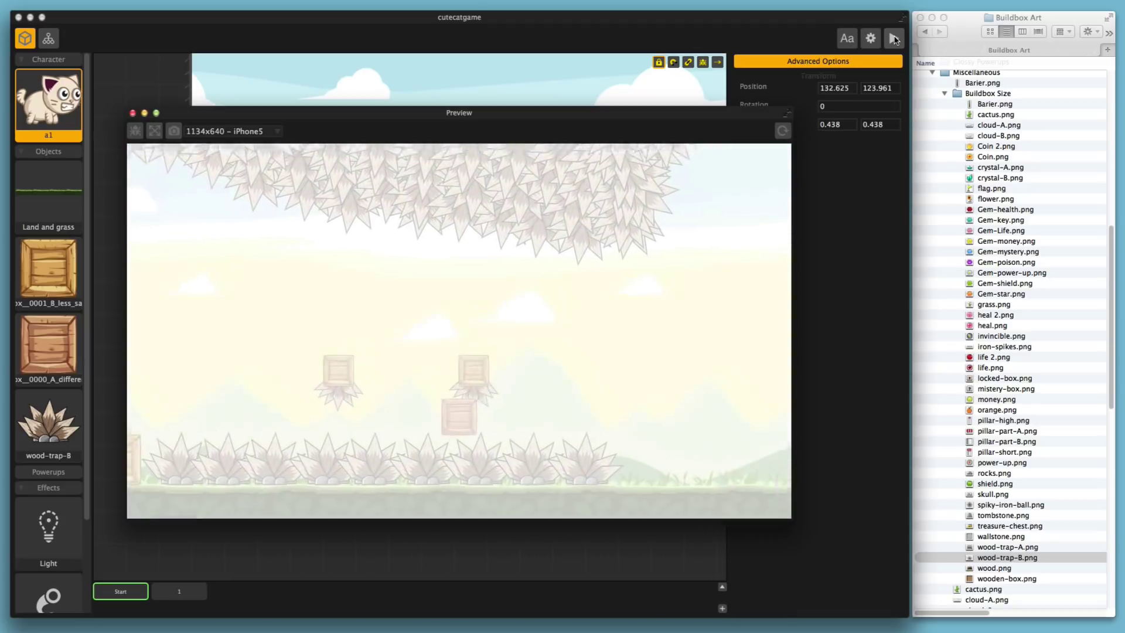
click(893, 38)
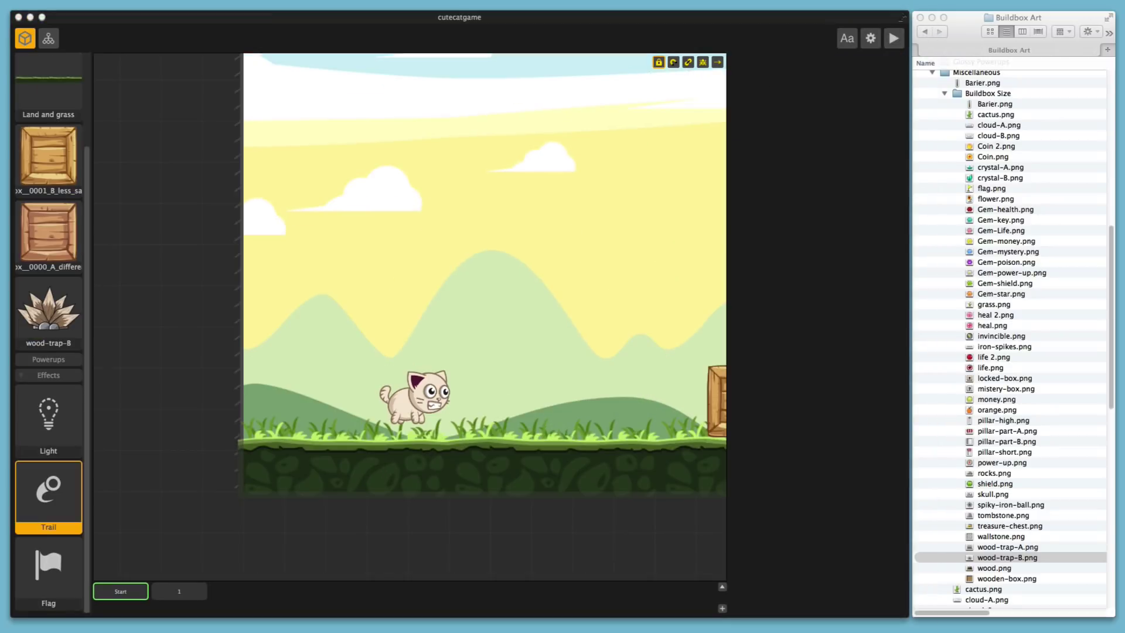
click(894, 39)
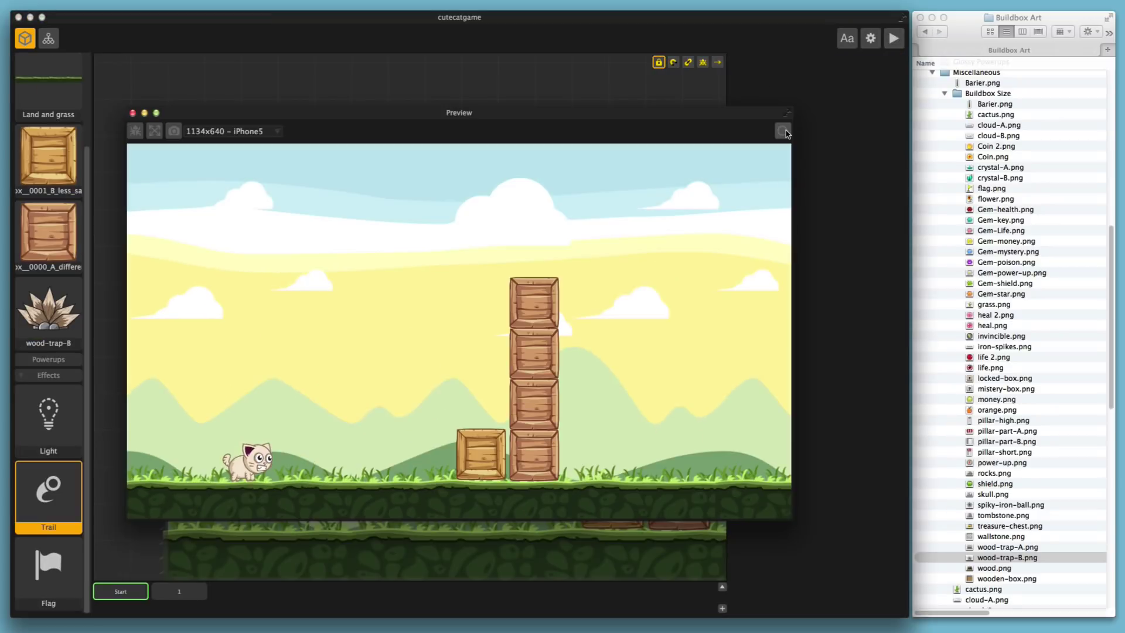
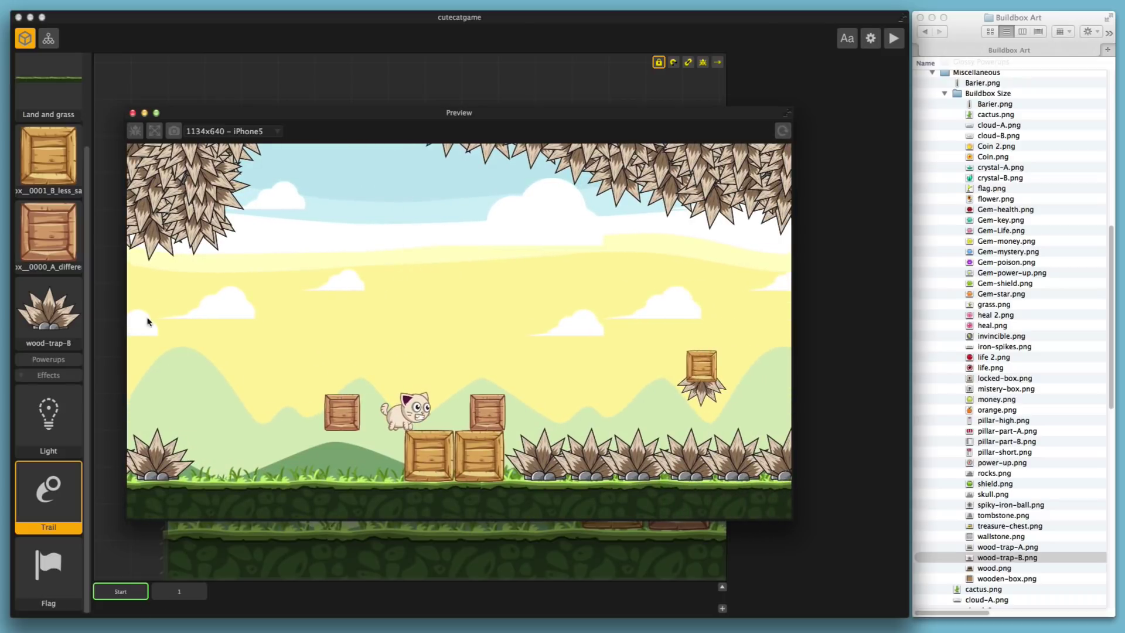
click(131, 113)
- Add a Trail effect to the Start scene just above and ahead of the cat, at about x 303, y 177
click(182, 590)
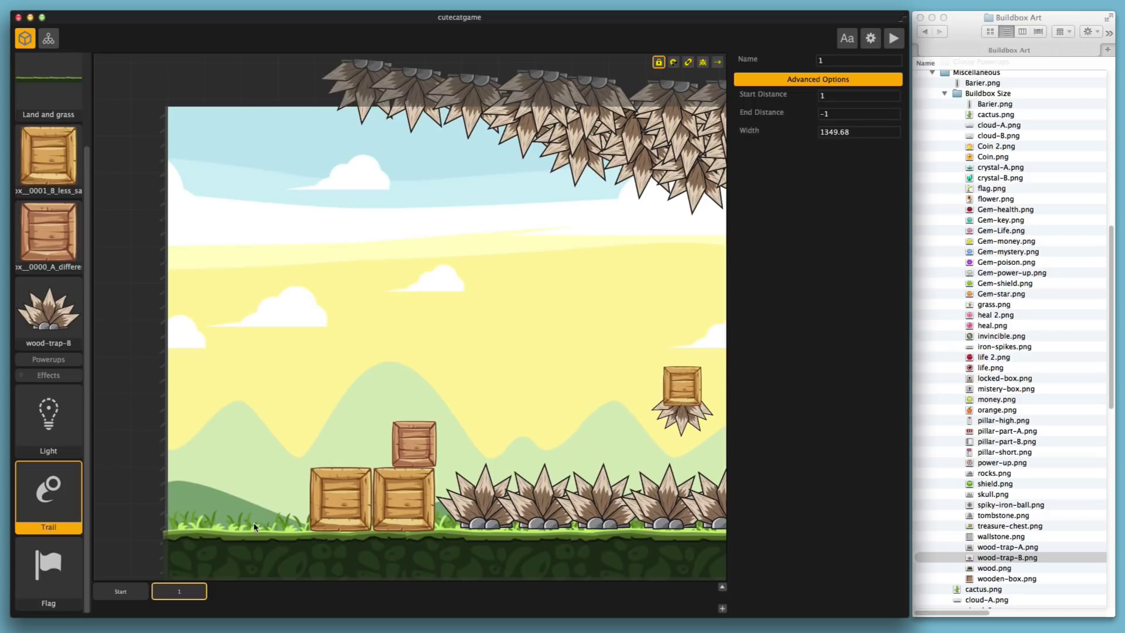
click(144, 596)
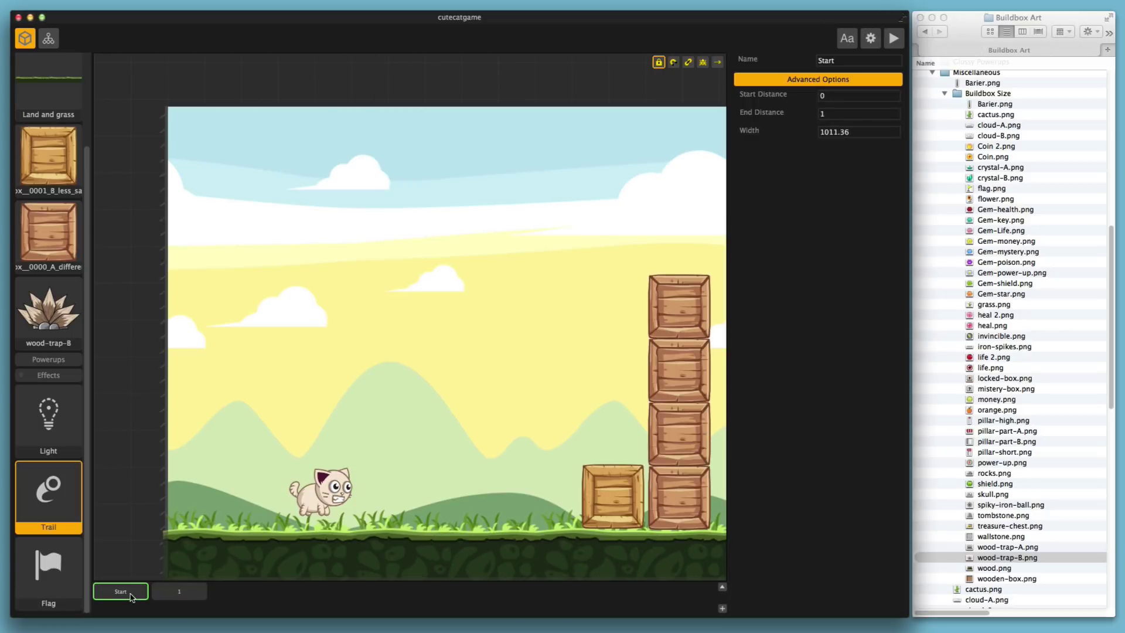
scroll(394, 321, up, 5)
scroll(386, 363, up, 2)
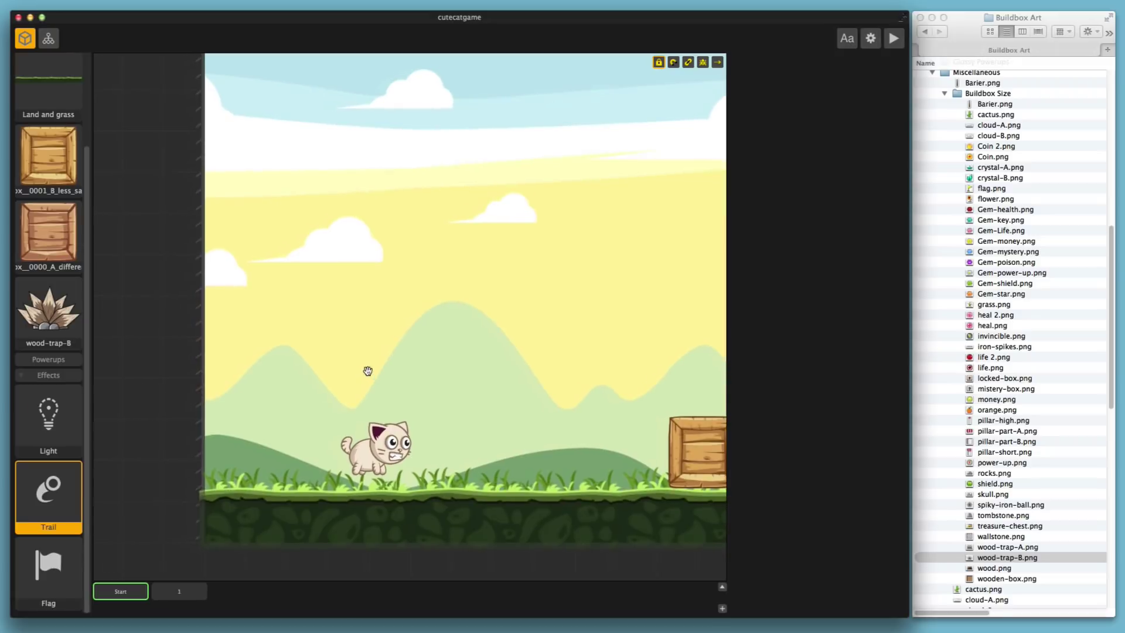
drag(44, 512, 468, 403)
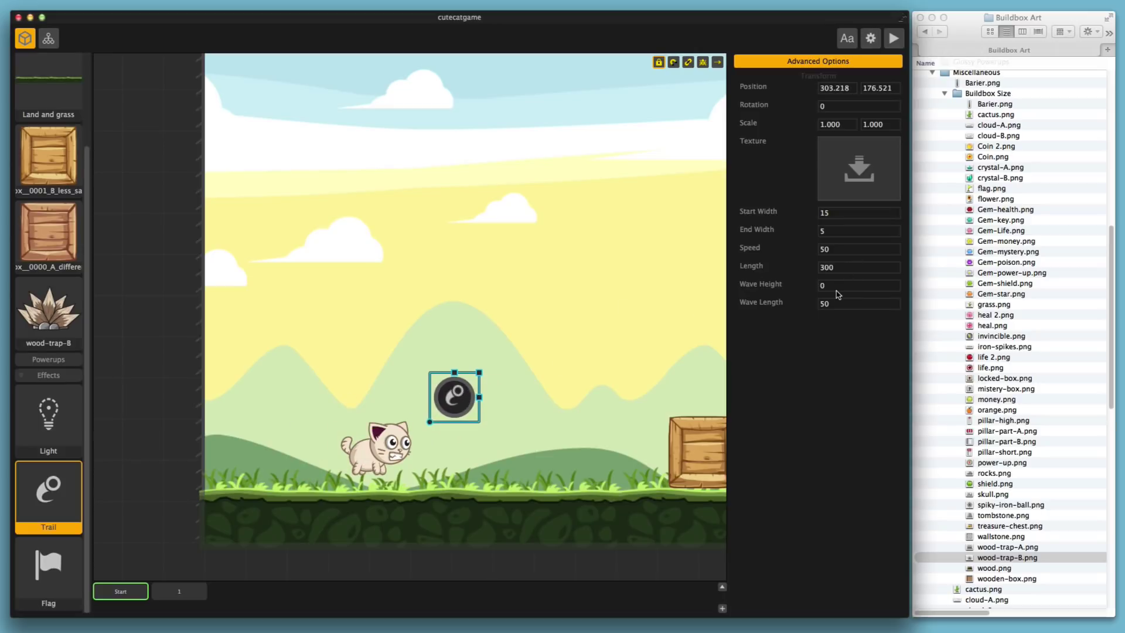
- Set the trail's wave height to 50
click(830, 286)
key(Tab)
click(836, 210)
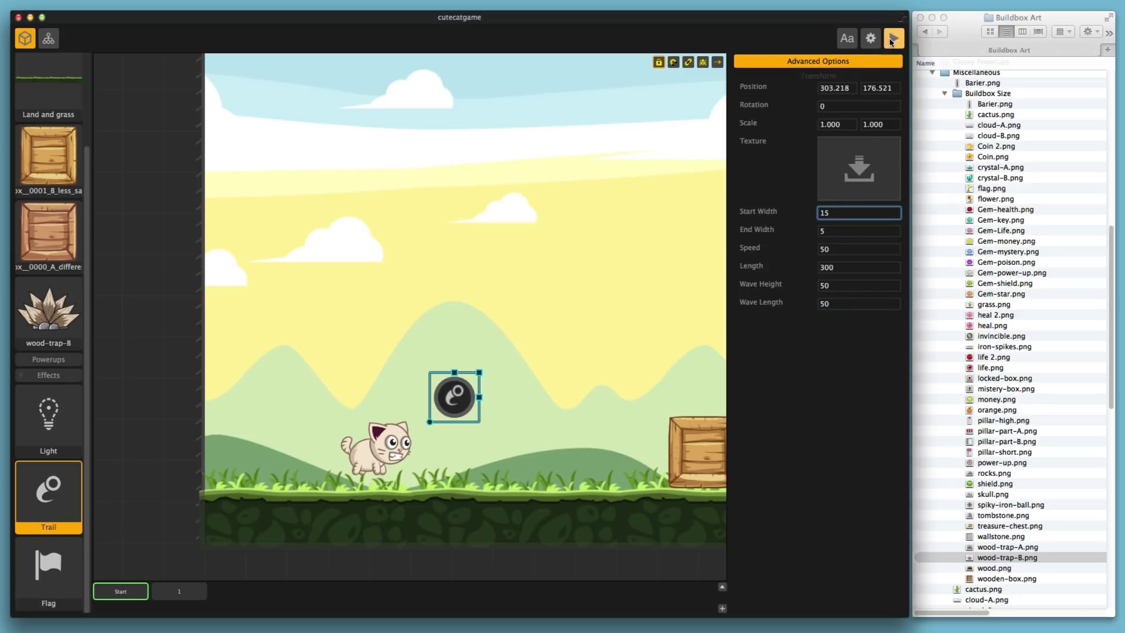
- Playtest the level with the wavy trail above the cat and close the preview
click(893, 38)
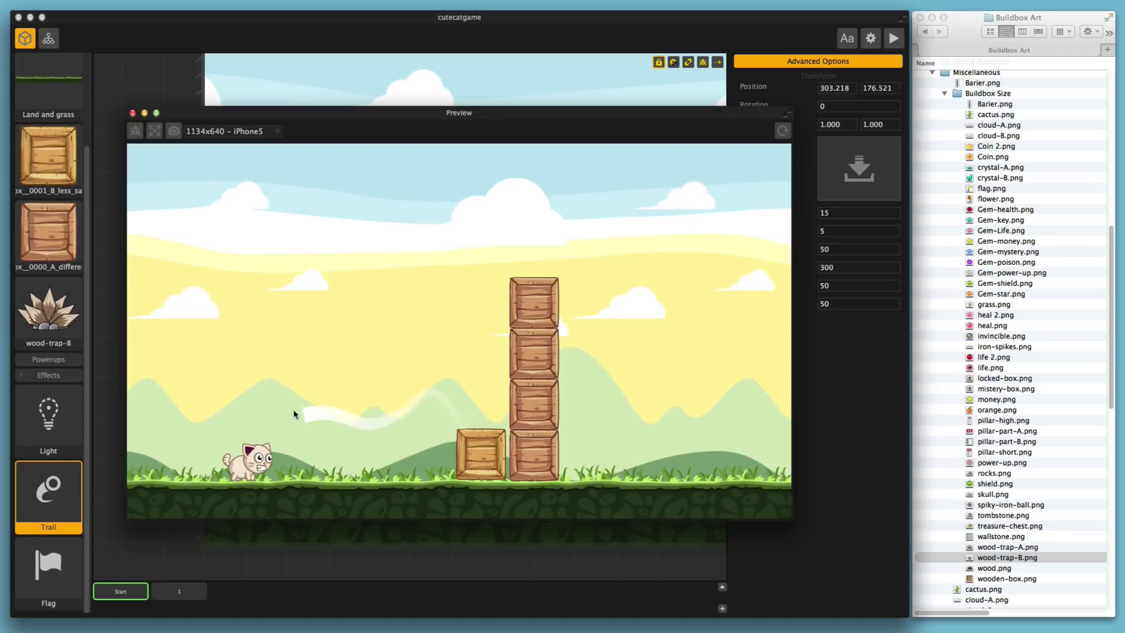
click(133, 113)
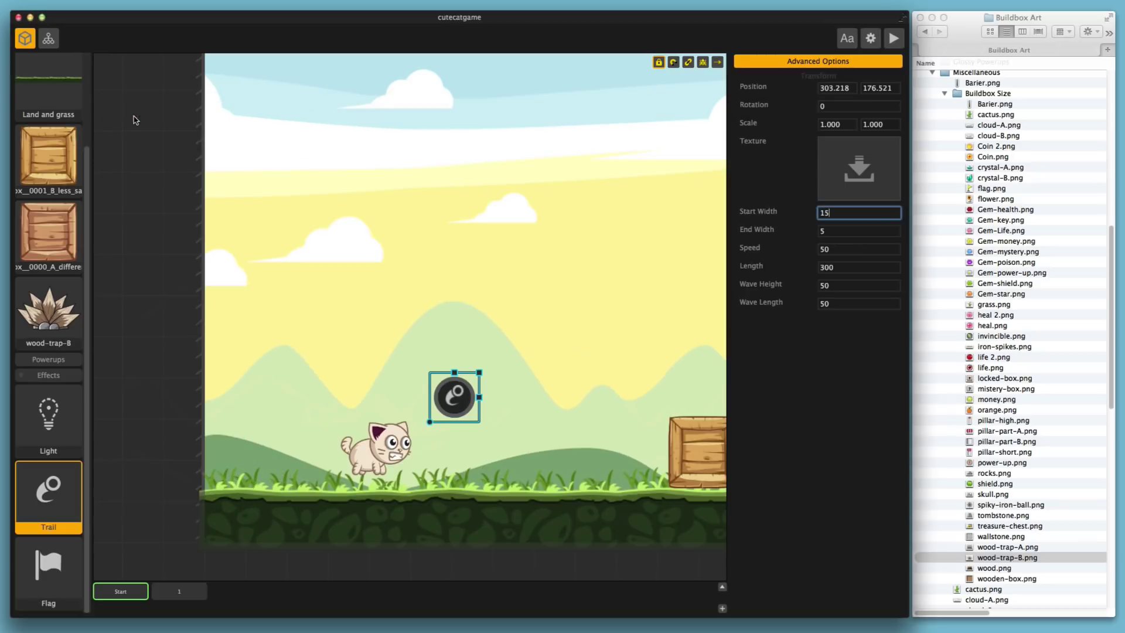
- Place the trail behind the cat at about x 158, y 133, rotated to about -181°, and connect it to the cat
drag(429, 422, 316, 443)
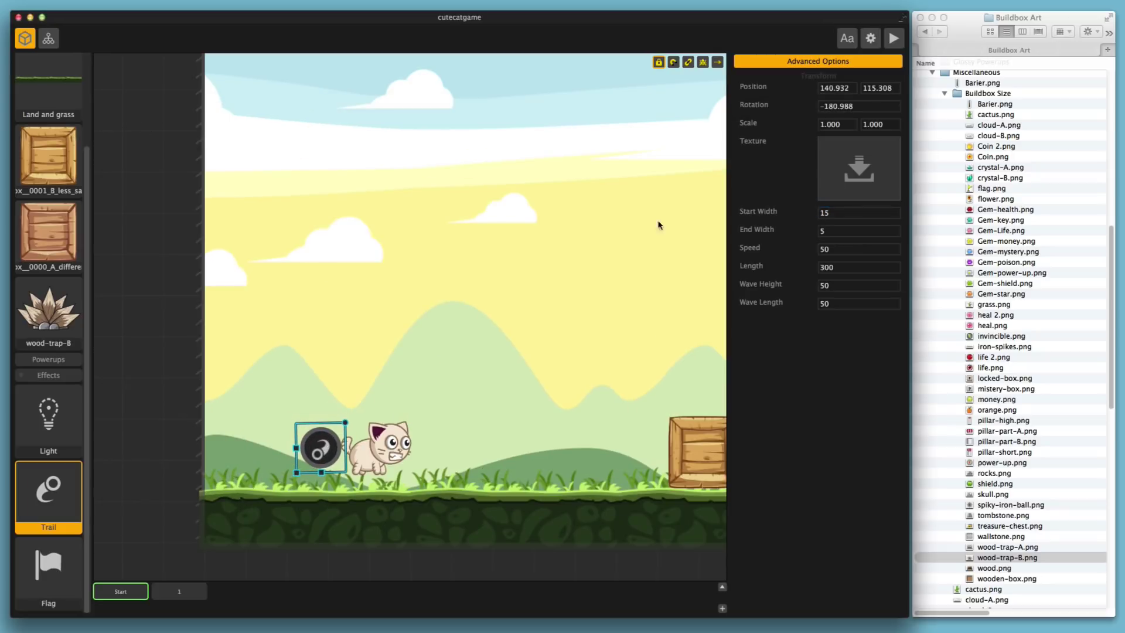
click(688, 62)
click(688, 62)
scroll(442, 329, down, 2)
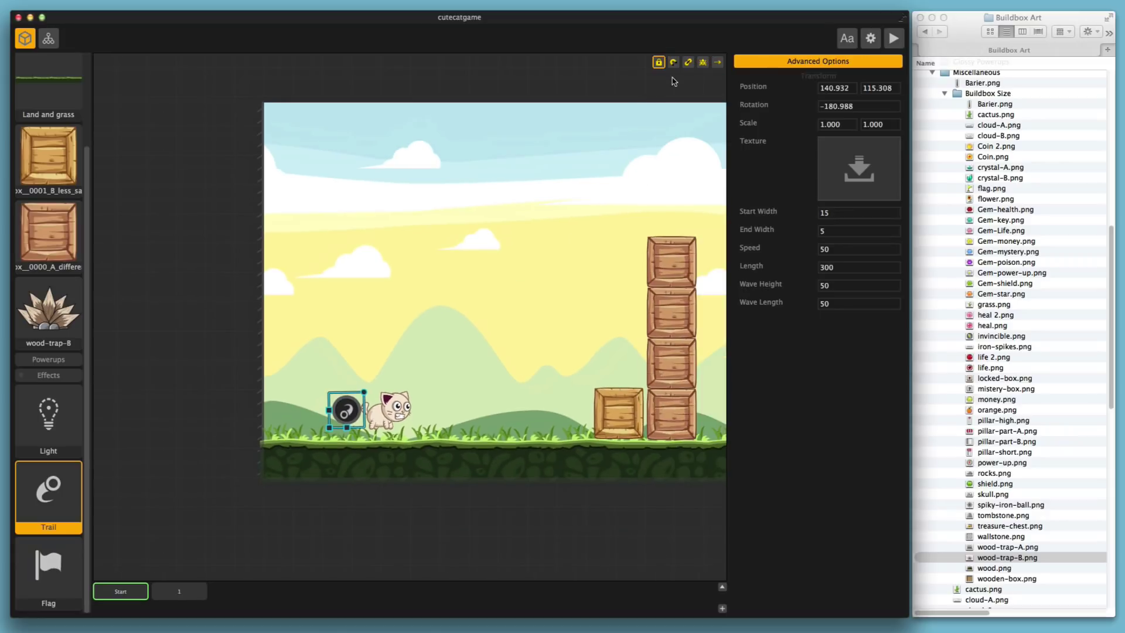
click(688, 62)
click(688, 62)
scroll(560, 243, up, 2)
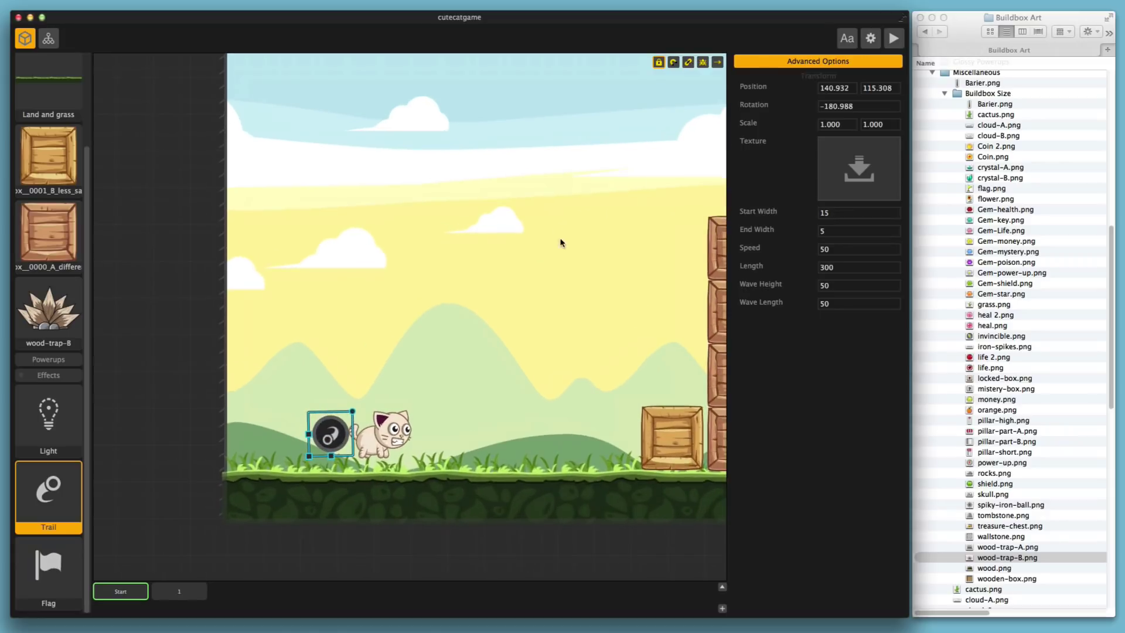
click(689, 64)
drag(382, 436, 342, 421)
click(687, 63)
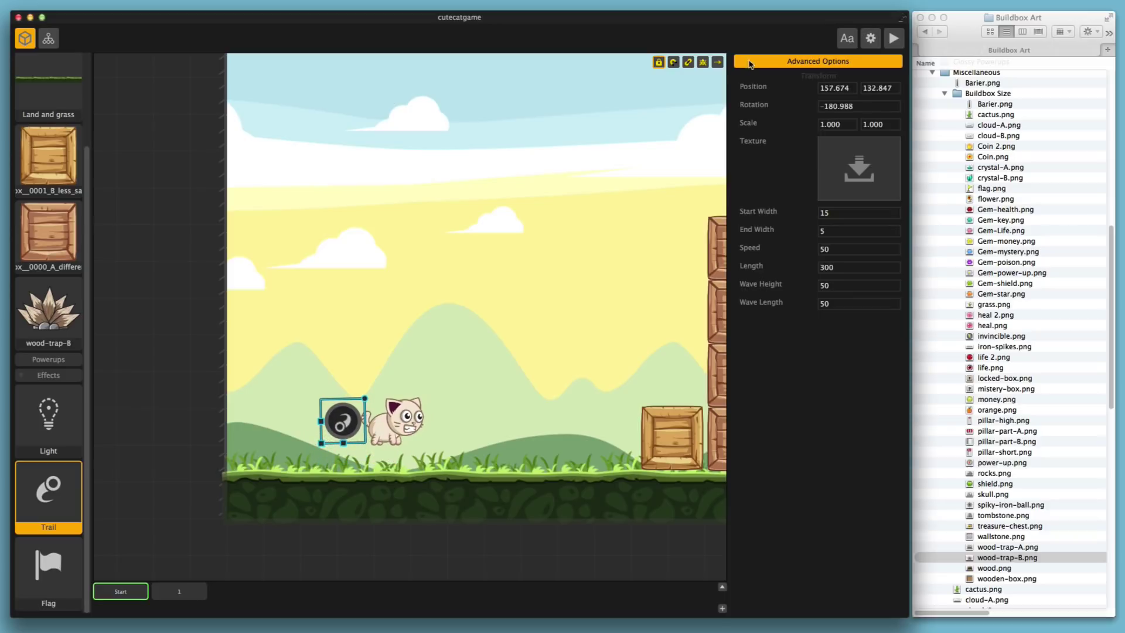
- Playtest the level with the trail connected behind the cat and close the preview
click(894, 39)
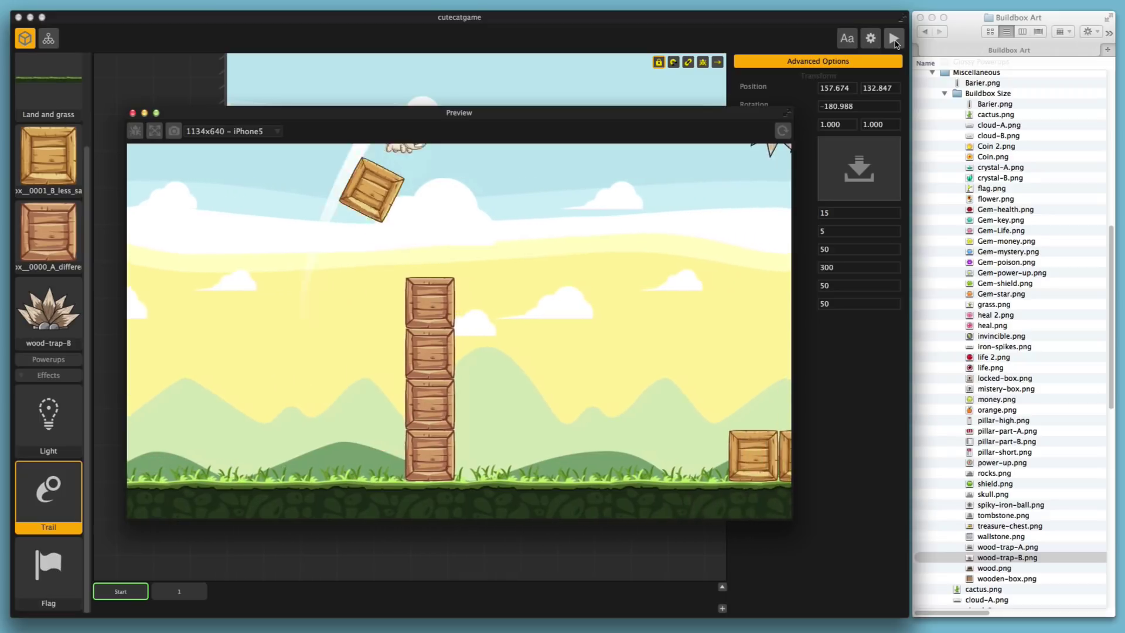
key(super+w)
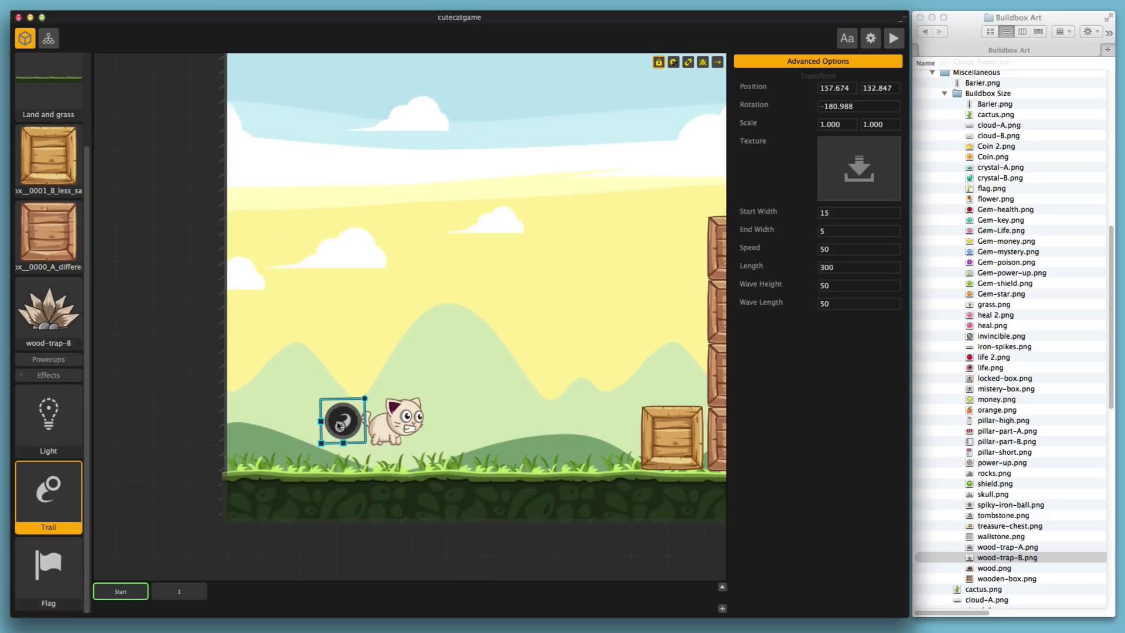
- Capture a small patch of the cat's body as an image and apply it as the trail's texture
scroll(351, 422, up, 5)
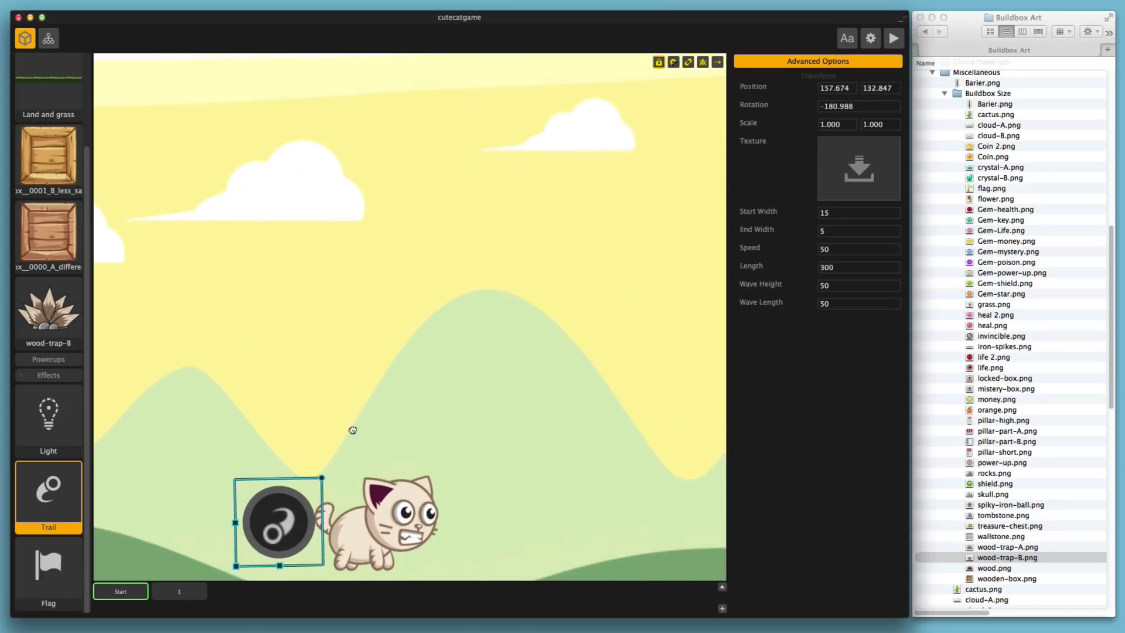
scroll(371, 438, down, 3)
scroll(384, 348, up, 5)
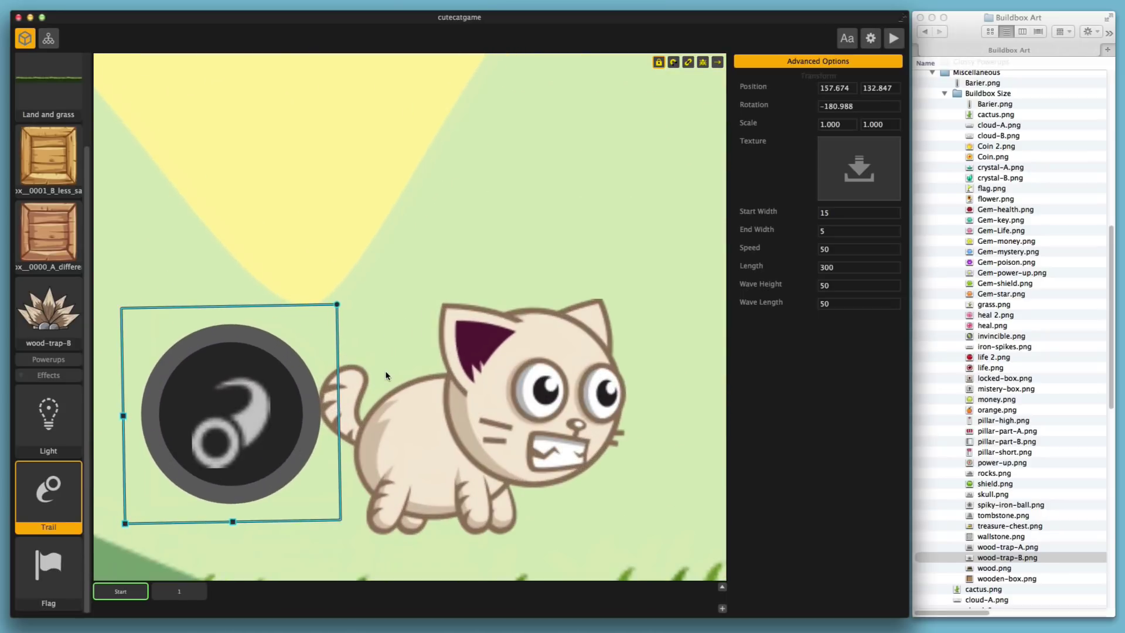
drag(375, 384, 377, 347)
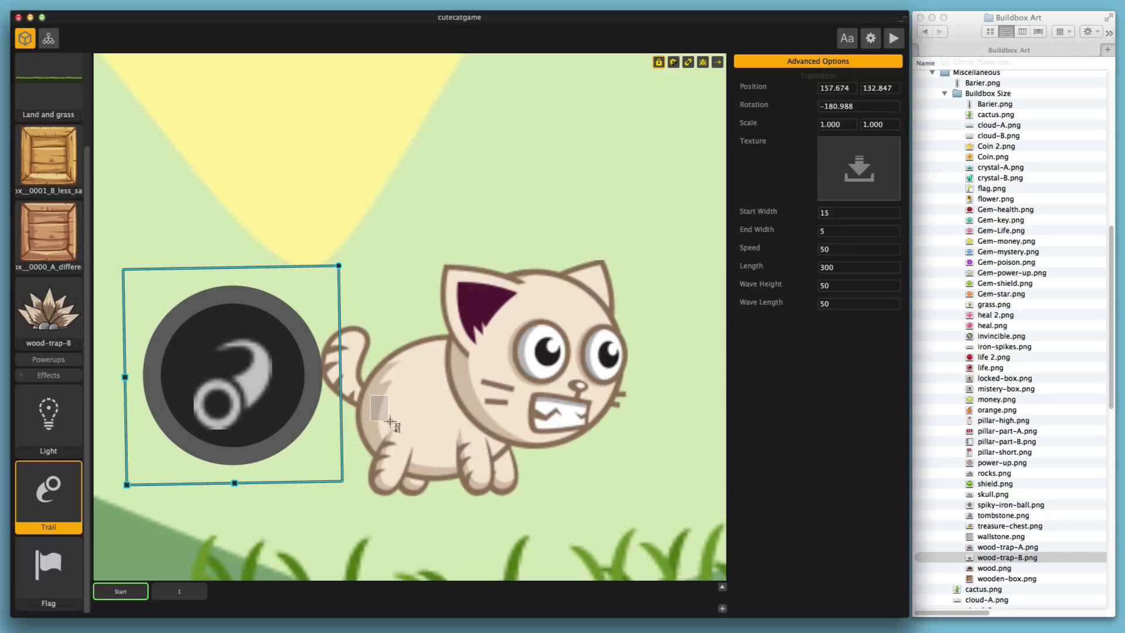
mouse_move(371, 396)
mouse_down()
mouse_move(451, 431)
mouse_move(385, 379)
mouse_move(368, 388)
mouse_up()
drag(1117, 276, 856, 177)
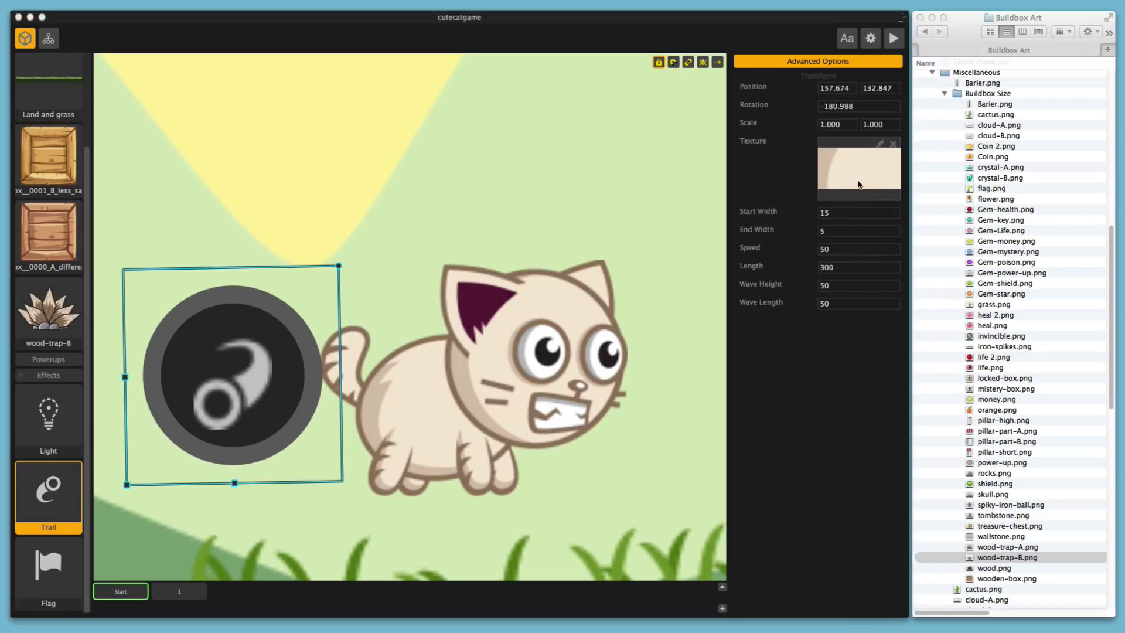
- Move the connected trail onto the cat's hind body at about x 185, y 129, and playtest it
click(230, 379)
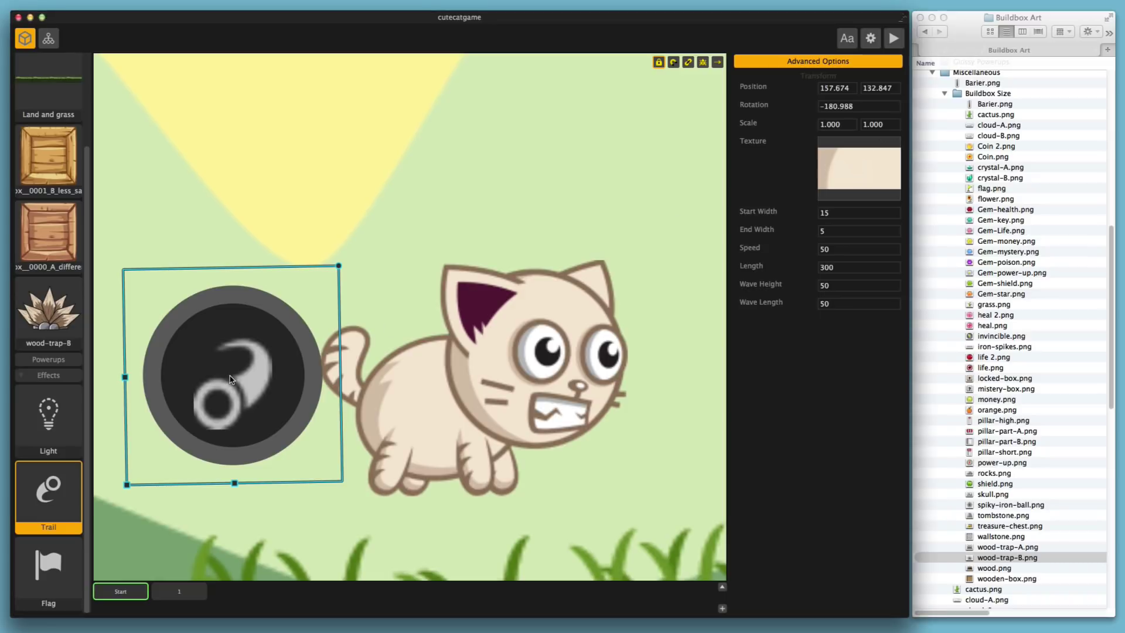
click(690, 62)
drag(267, 325, 363, 340)
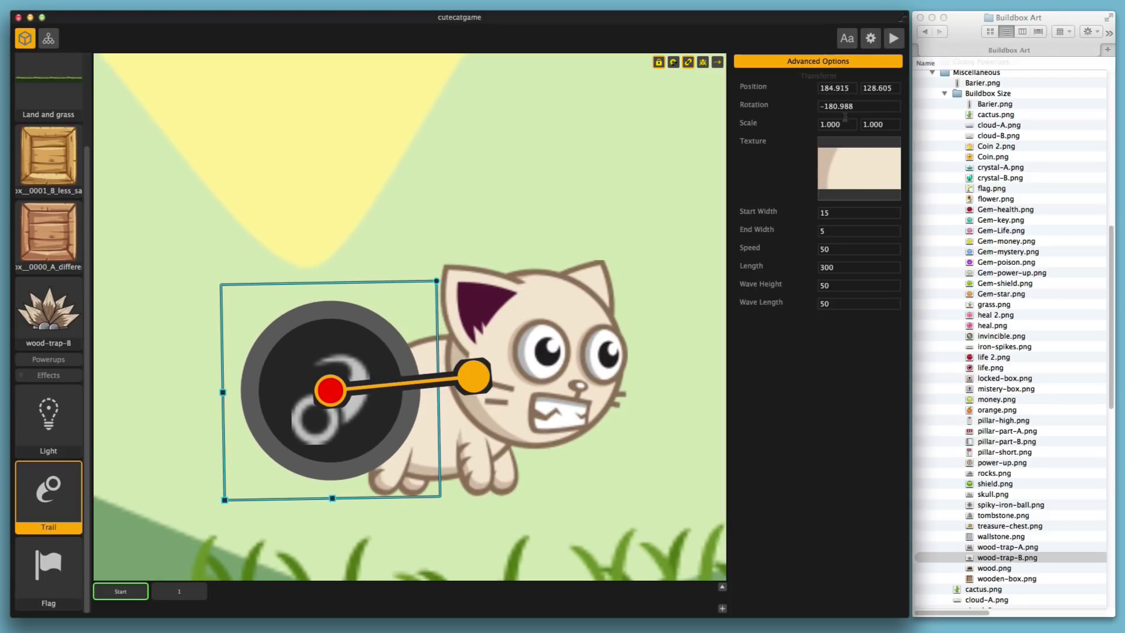
click(893, 39)
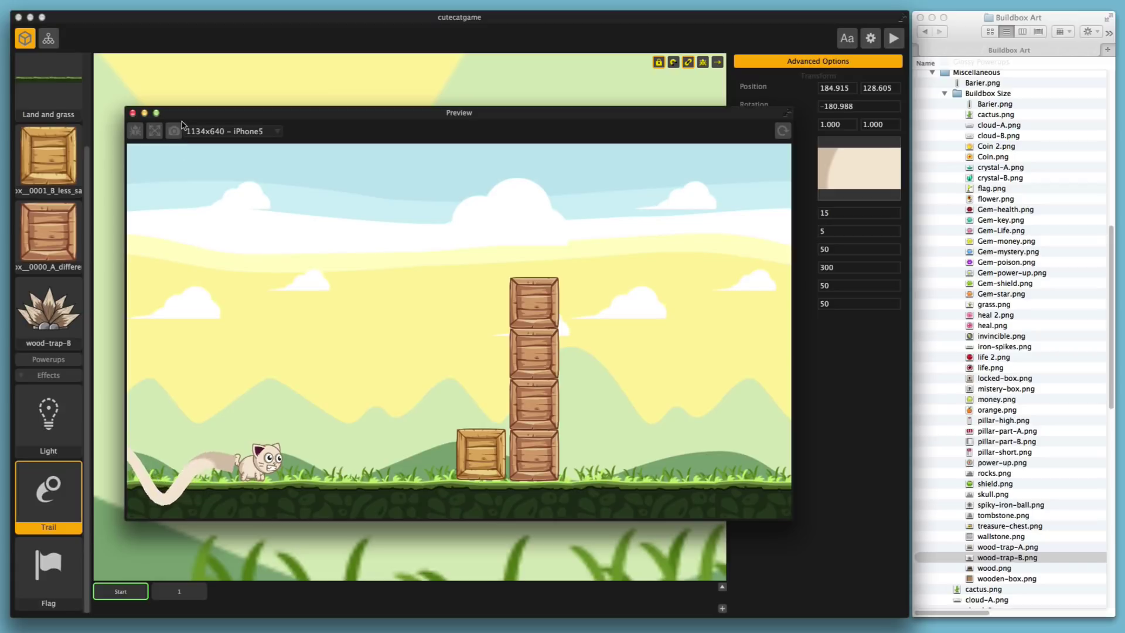
click(132, 112)
- Set the trail's start width to 5, end width to 3, length to 50, and both wave height and wave length to 25
click(849, 212)
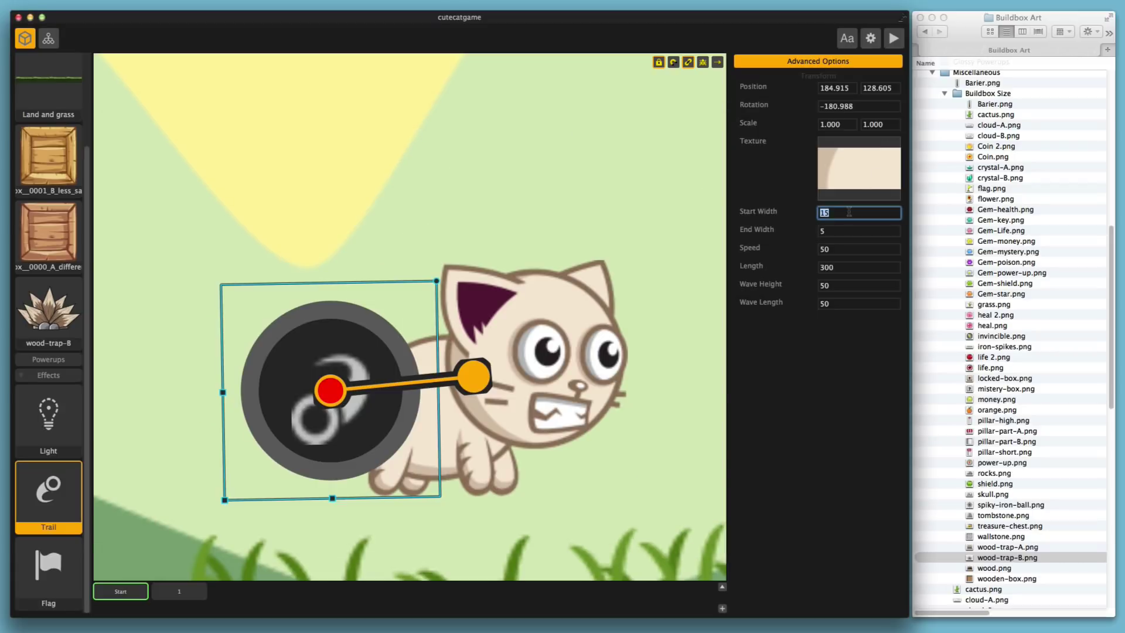
key(Tab)
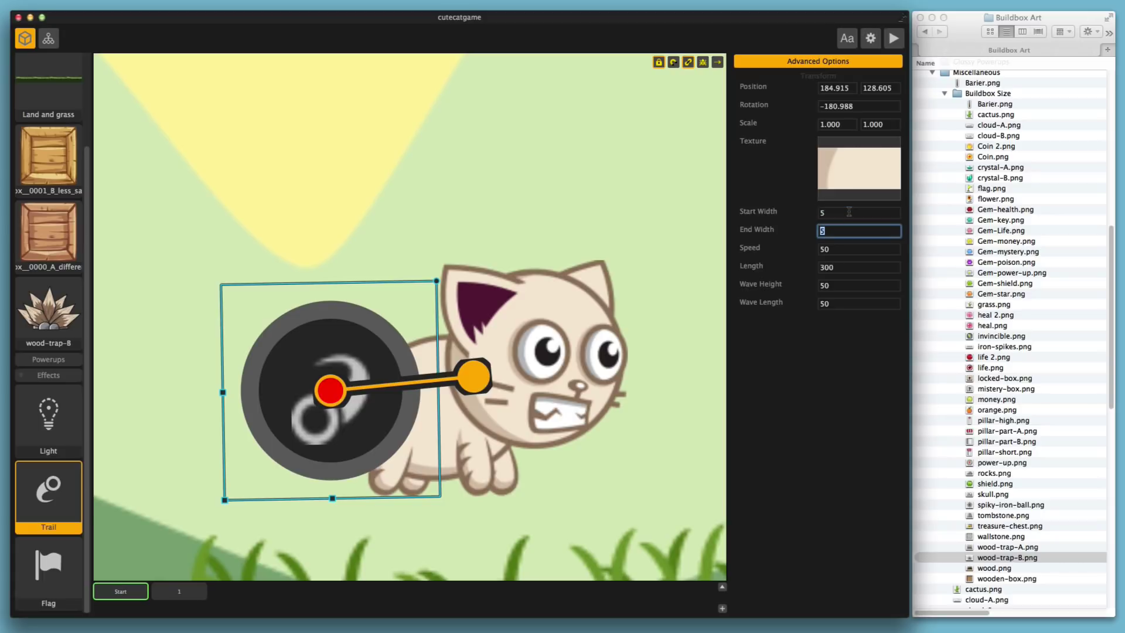
click(841, 267)
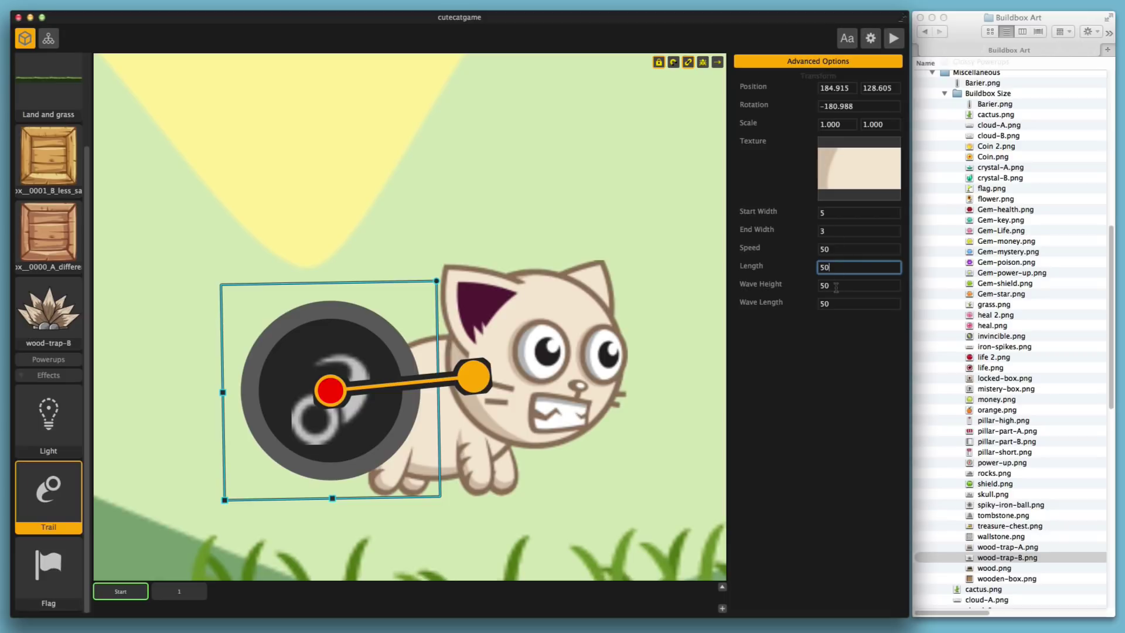
click(837, 286)
key(Tab)
text(25)
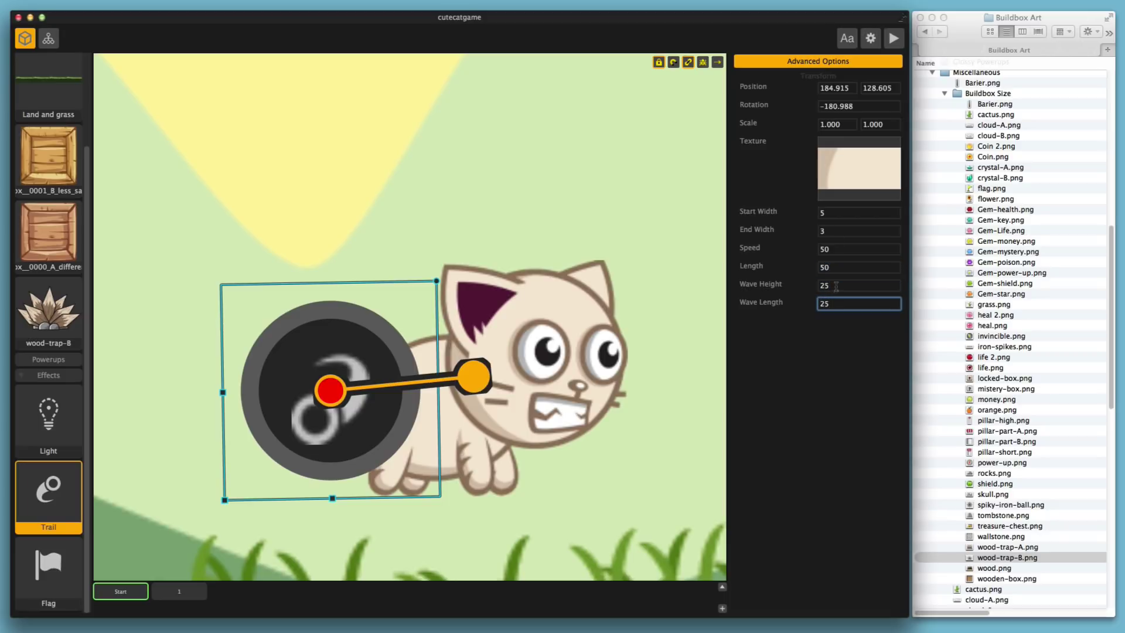
- Playtest the level with the thinner trail, jumping past the boxes and riding the moving crate, and close the preview
click(894, 38)
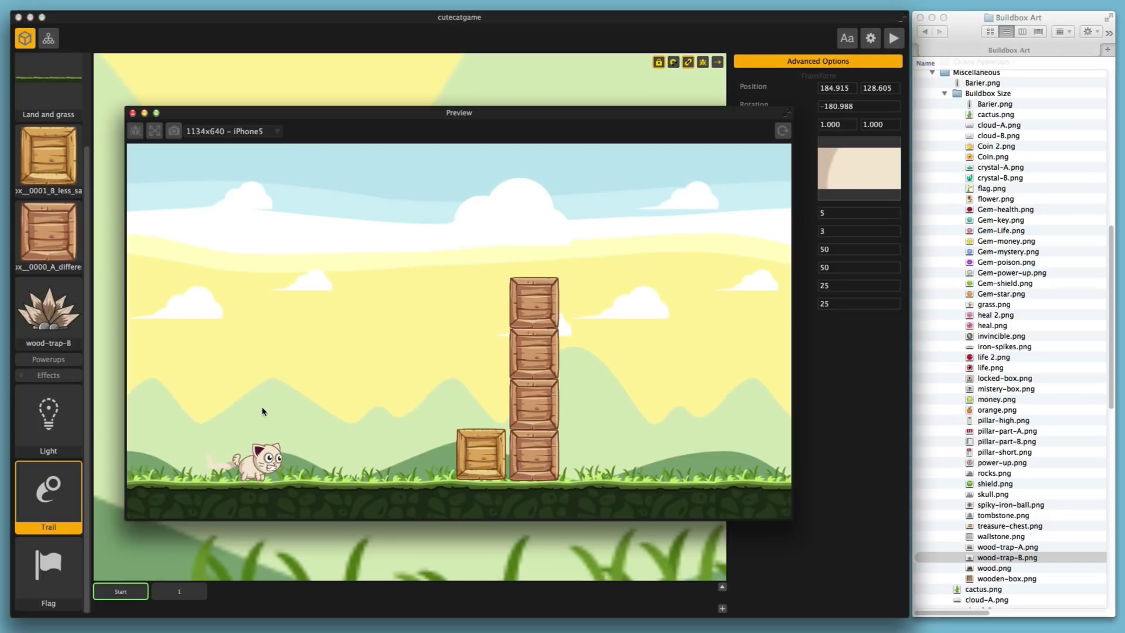
click(205, 298)
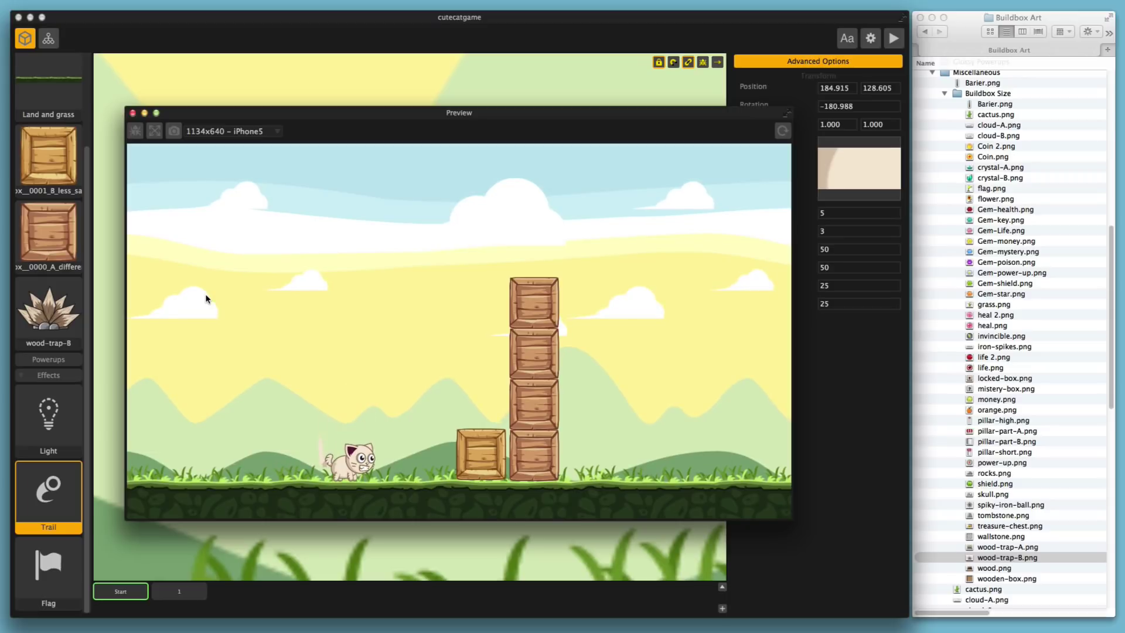
click(206, 299)
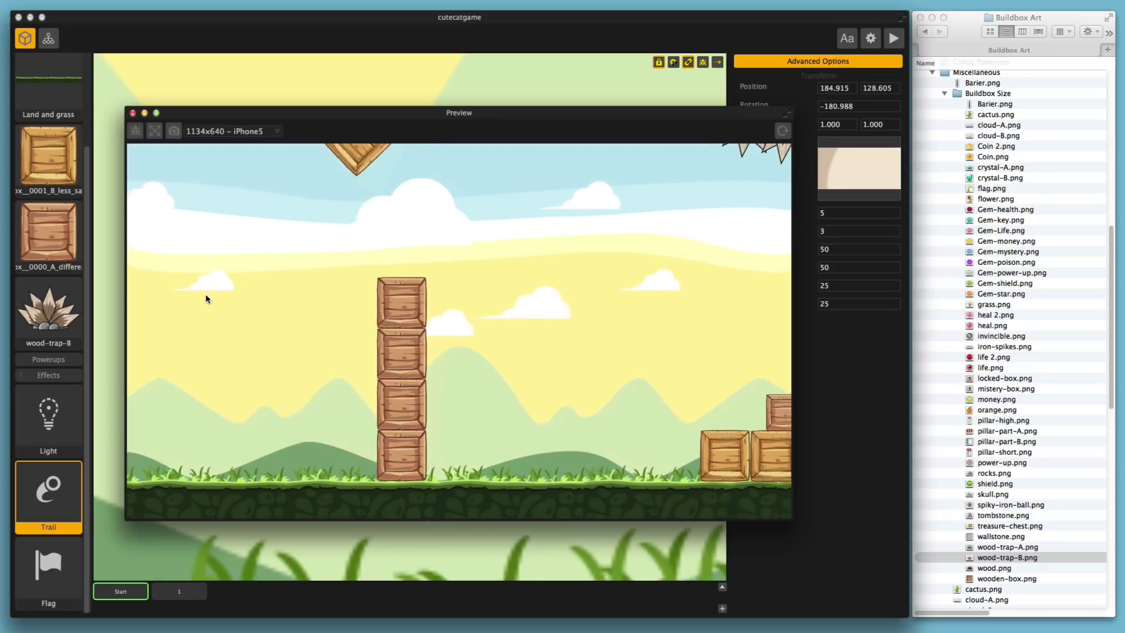
click(206, 299)
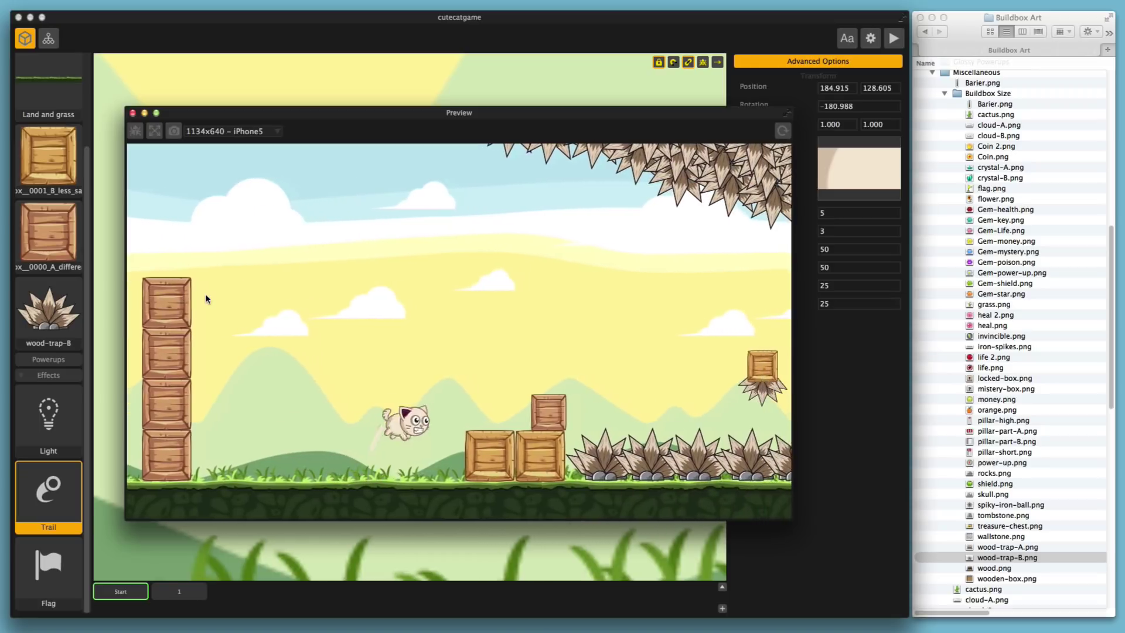
click(206, 299)
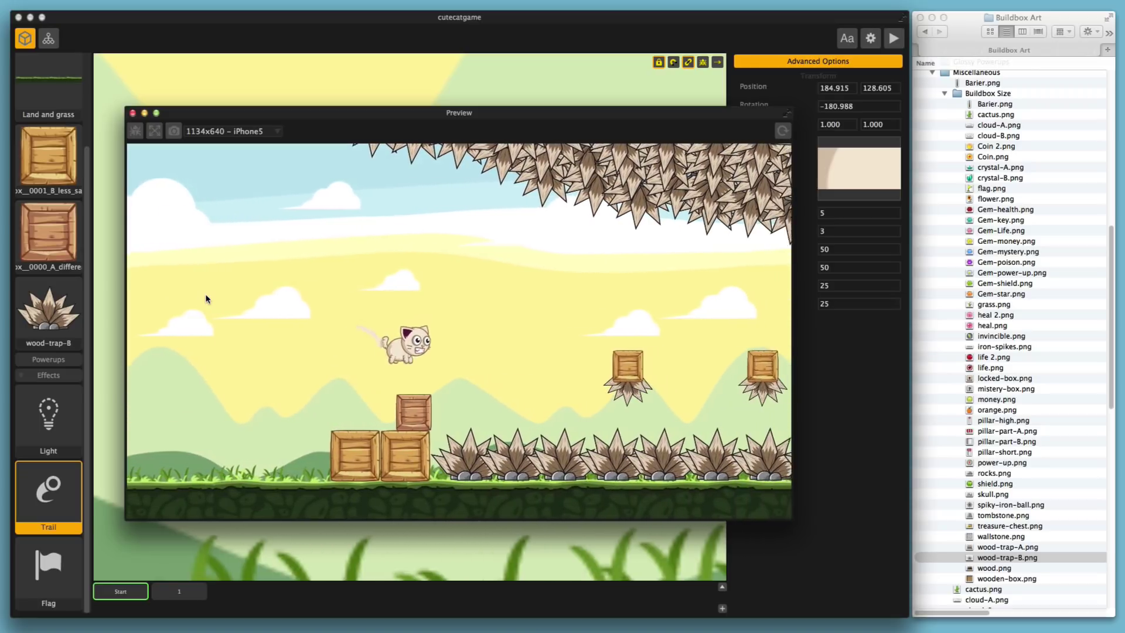
click(205, 299)
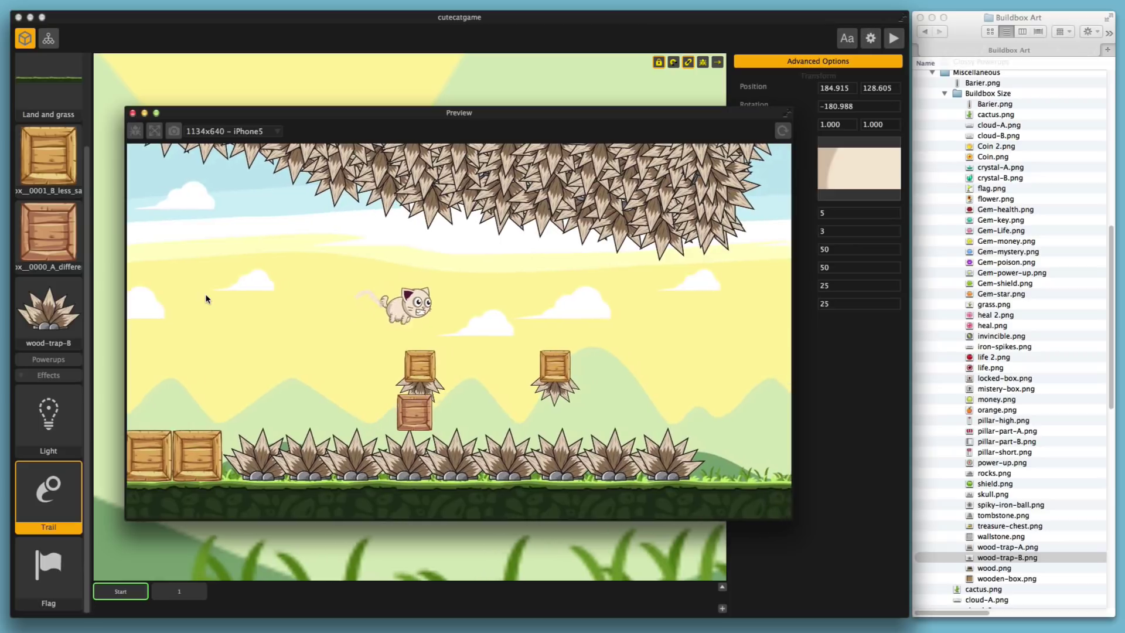
click(206, 299)
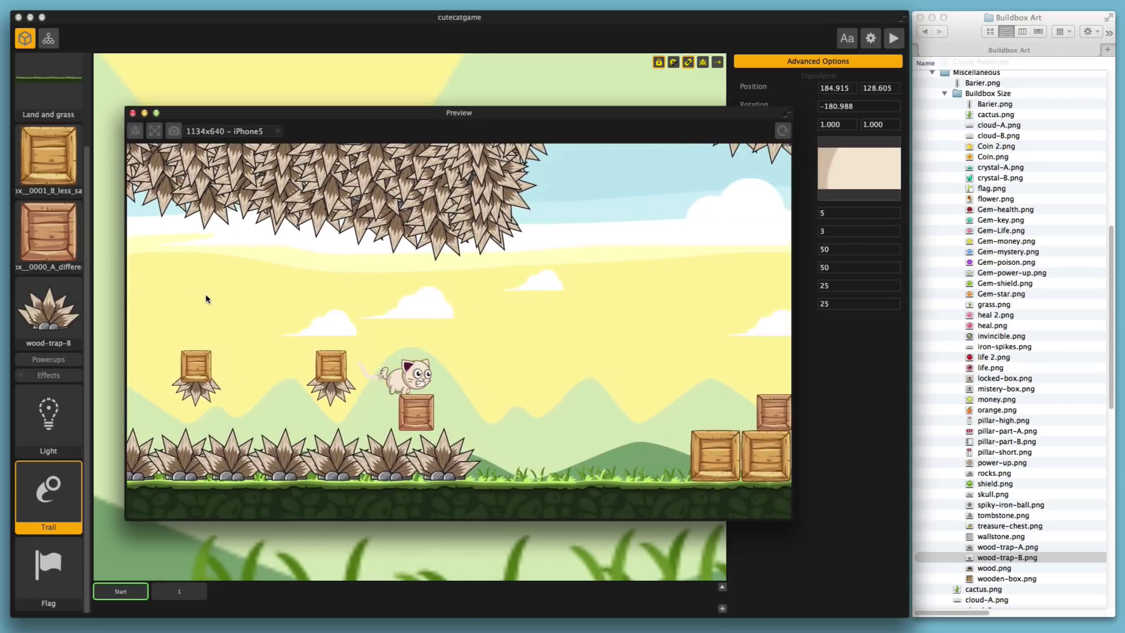
click(206, 299)
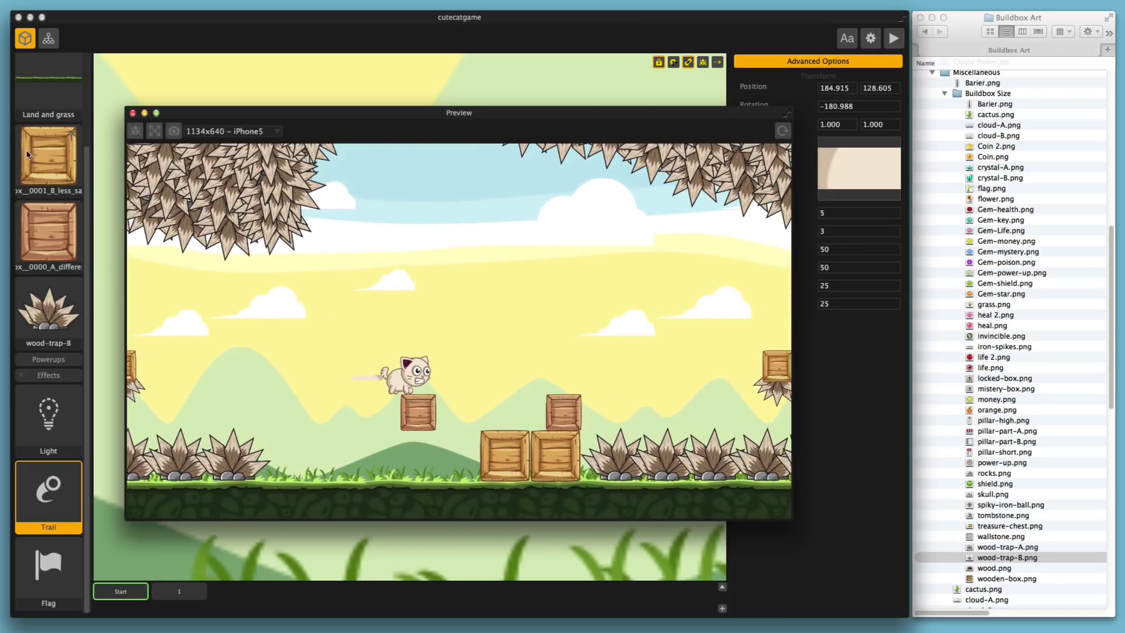
click(132, 112)
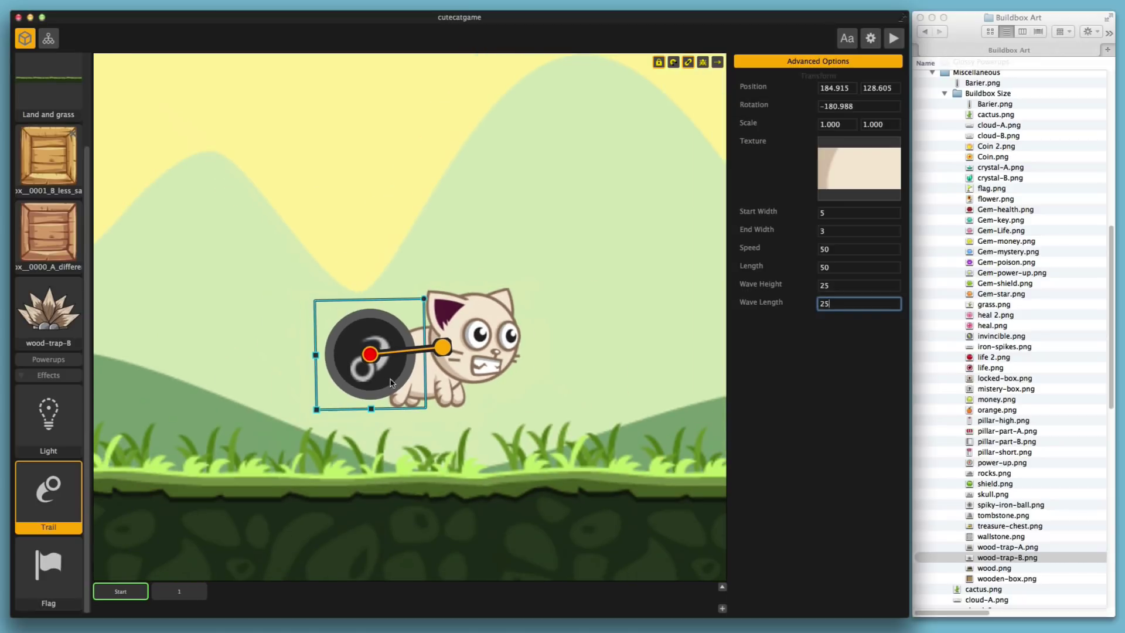
- Delete the cat's connected trail and add a fresh Trail effect ahead of the cat at x 365, y 144
click(392, 372)
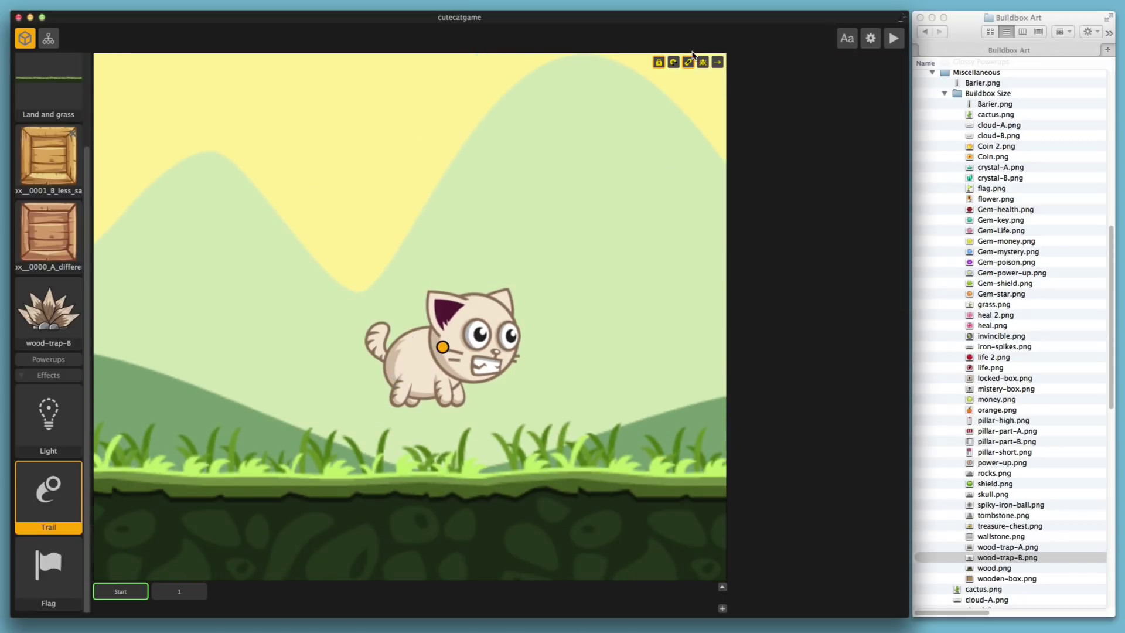
scroll(550, 279, down, 3)
scroll(419, 379, up, 3)
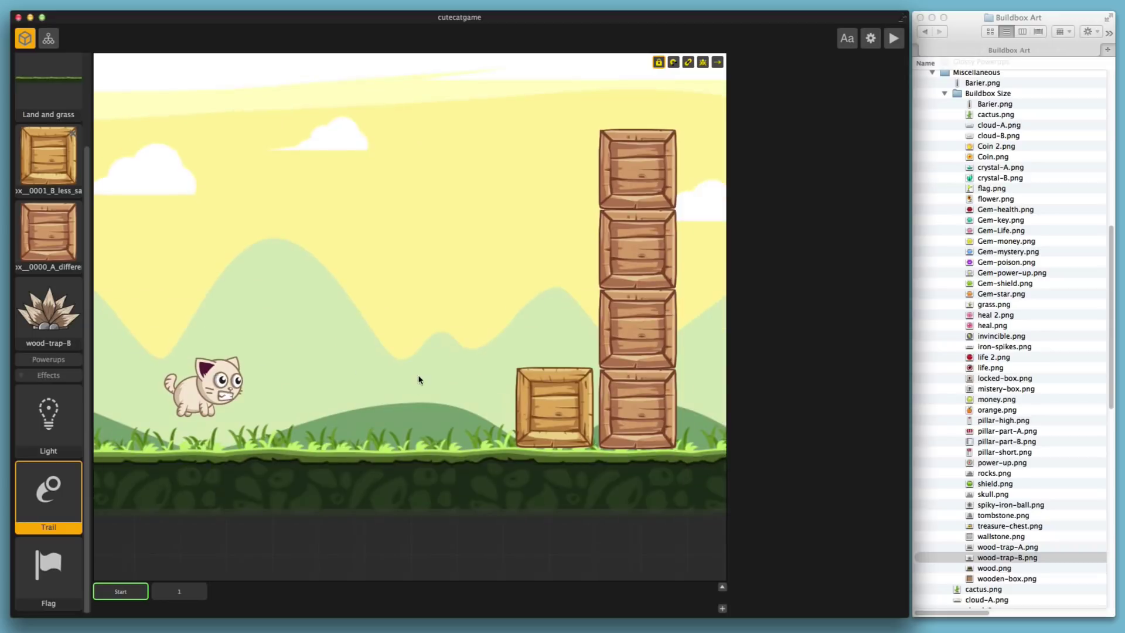
scroll(420, 380, down, 2)
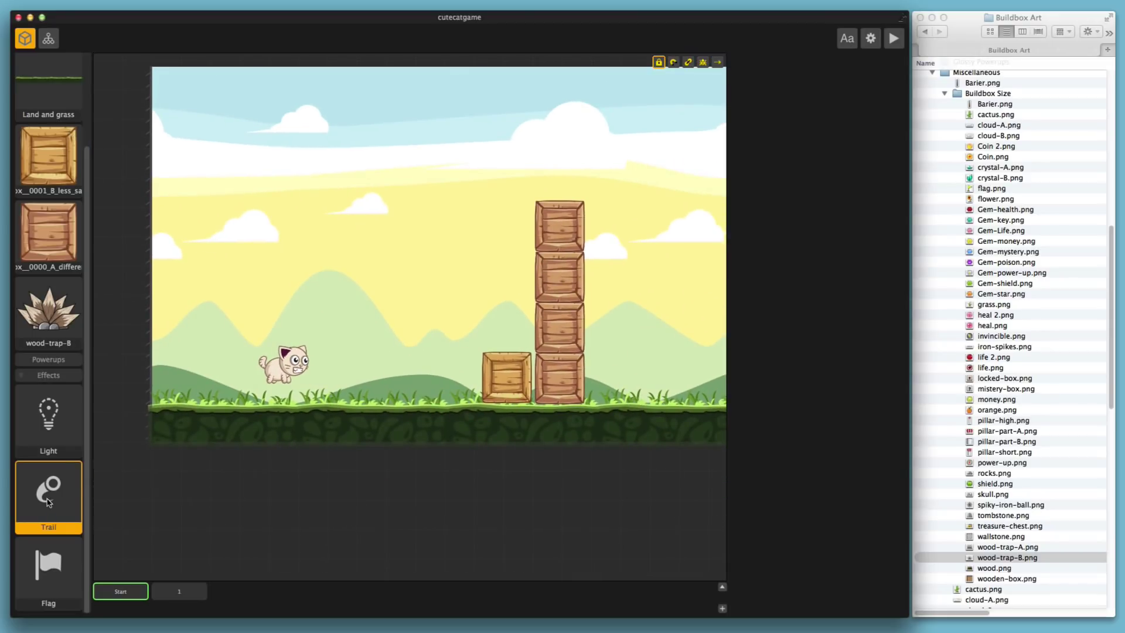
drag(48, 502, 619, 392)
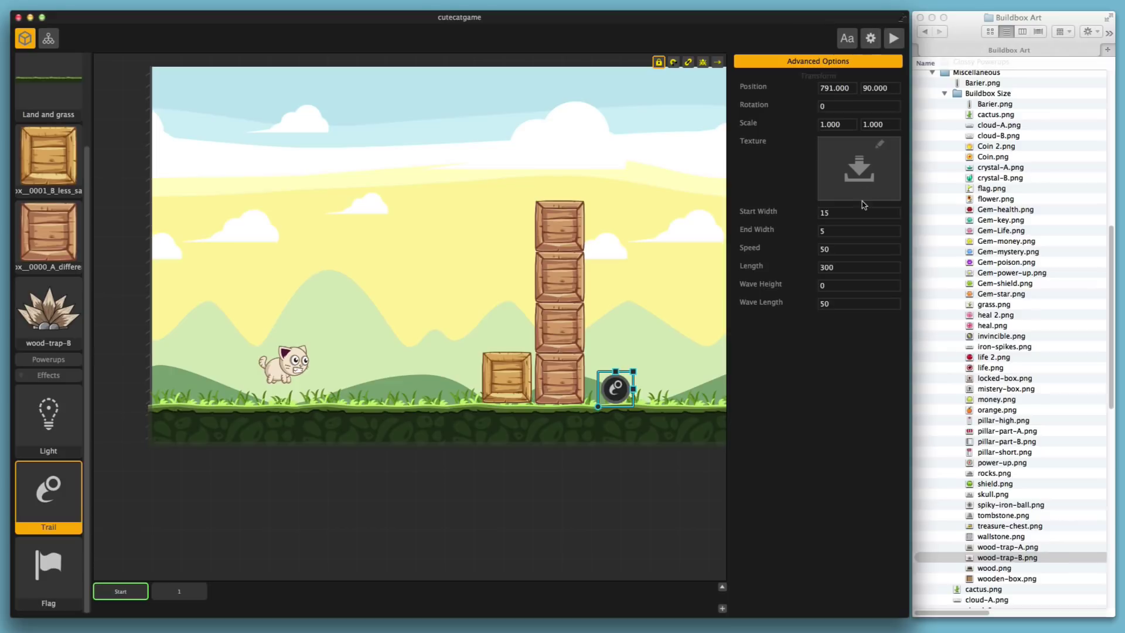
drag(615, 381, 370, 357)
- Move the new trail to the far side of the tall box stack, at about x 790, y 110
scroll(369, 357, up, 4)
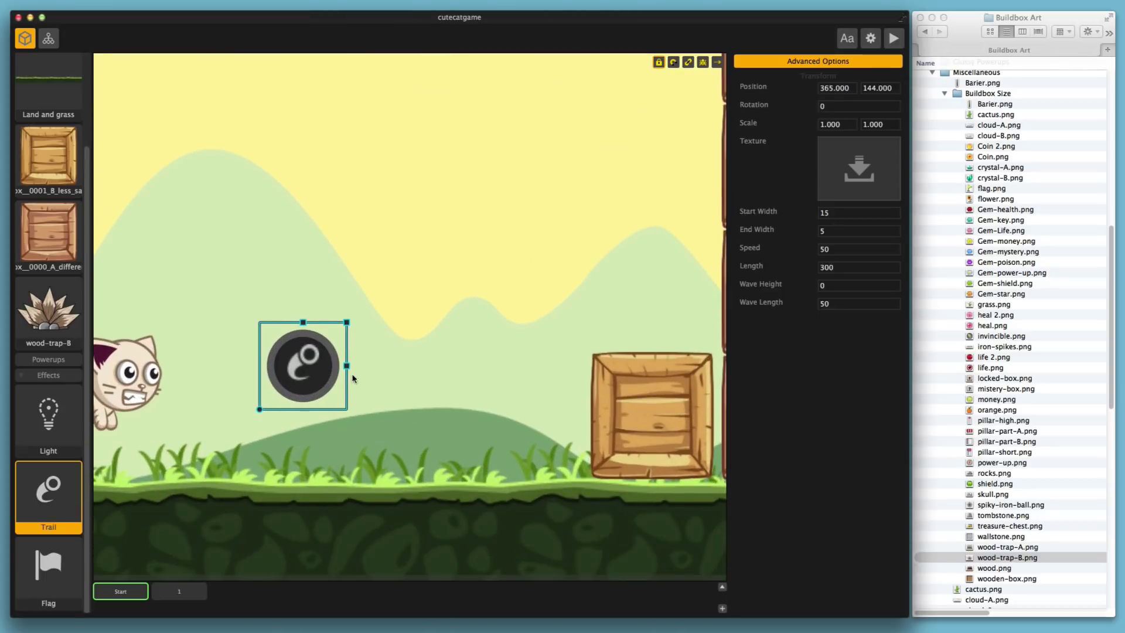
drag(349, 397, 423, 222)
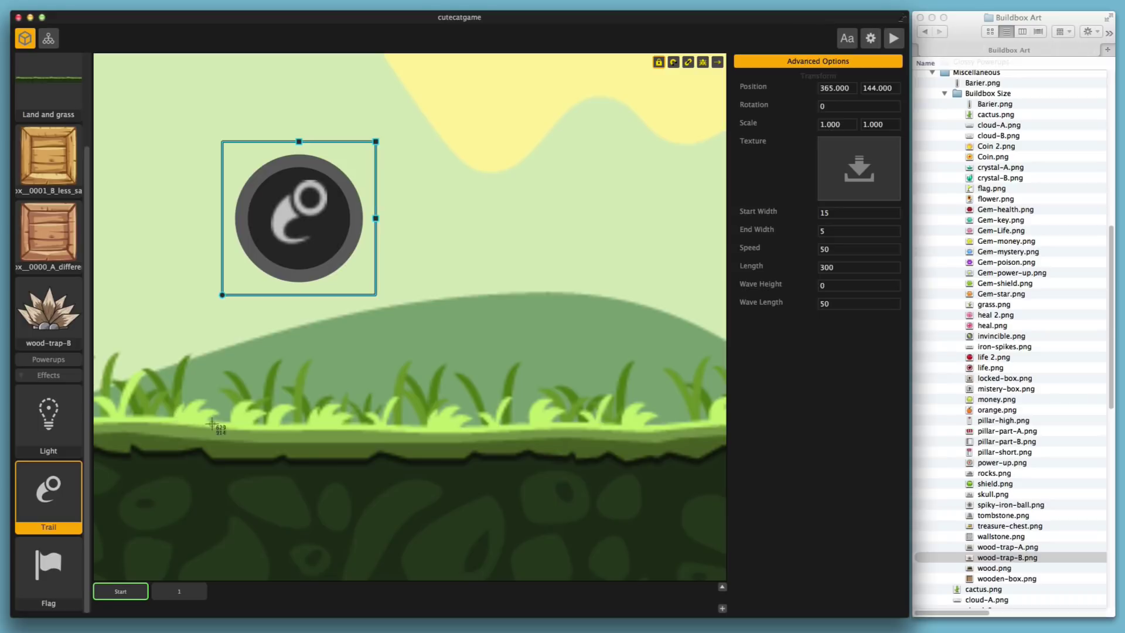
drag(226, 425, 516, 450)
scroll(559, 458, down, 4)
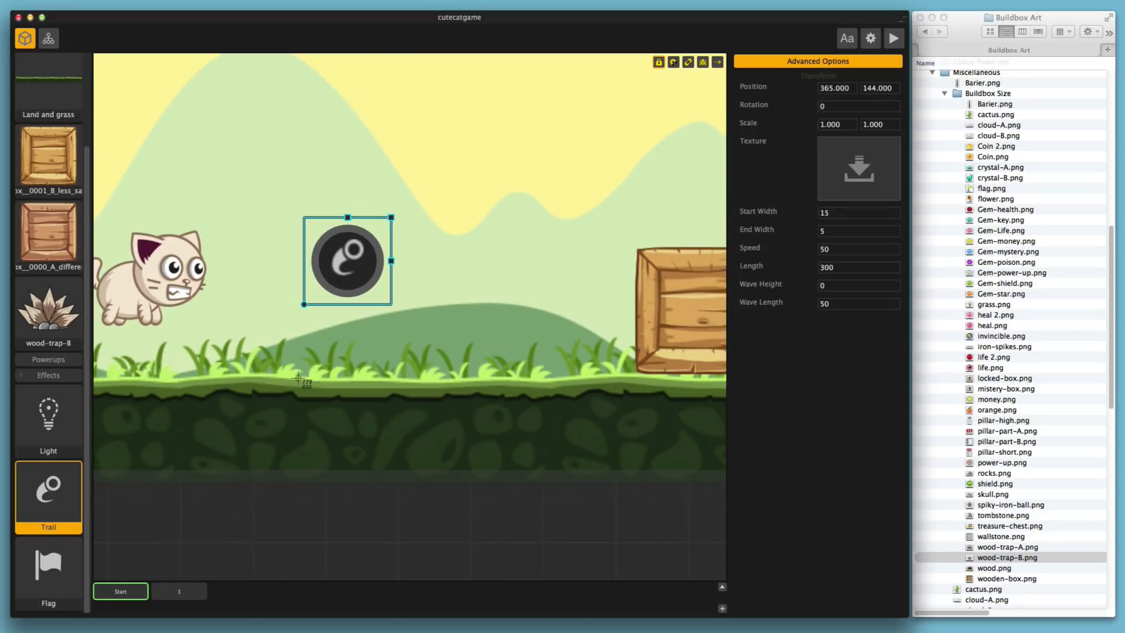
drag(298, 377, 472, 398)
drag(448, 398, 440, 395)
drag(358, 221, 492, 228)
scroll(492, 293, down, 2)
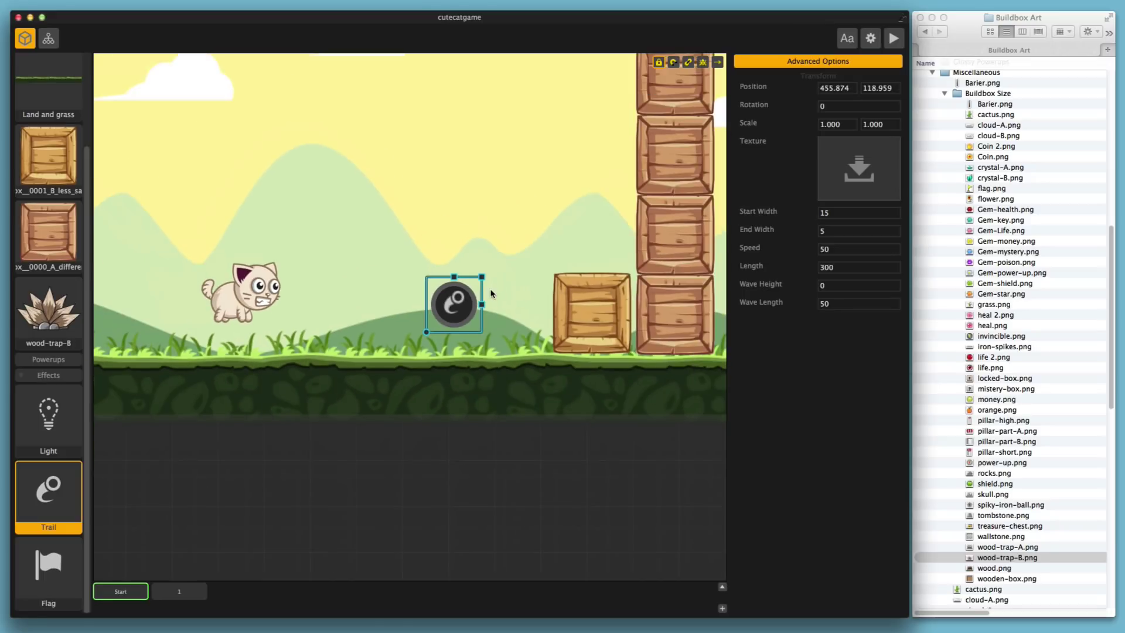
drag(460, 307, 677, 315)
scroll(508, 321, down, 2)
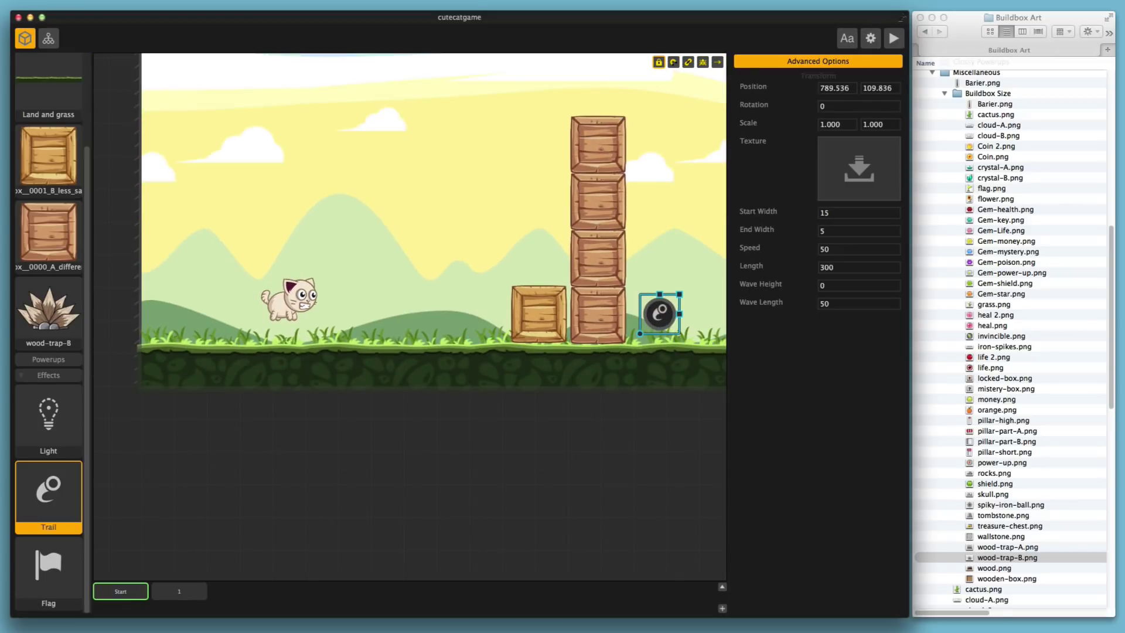
- Give the trail the grass.png texture and place it on the ground ahead of the cat at about x 362, y 80
drag(995, 304, 859, 169)
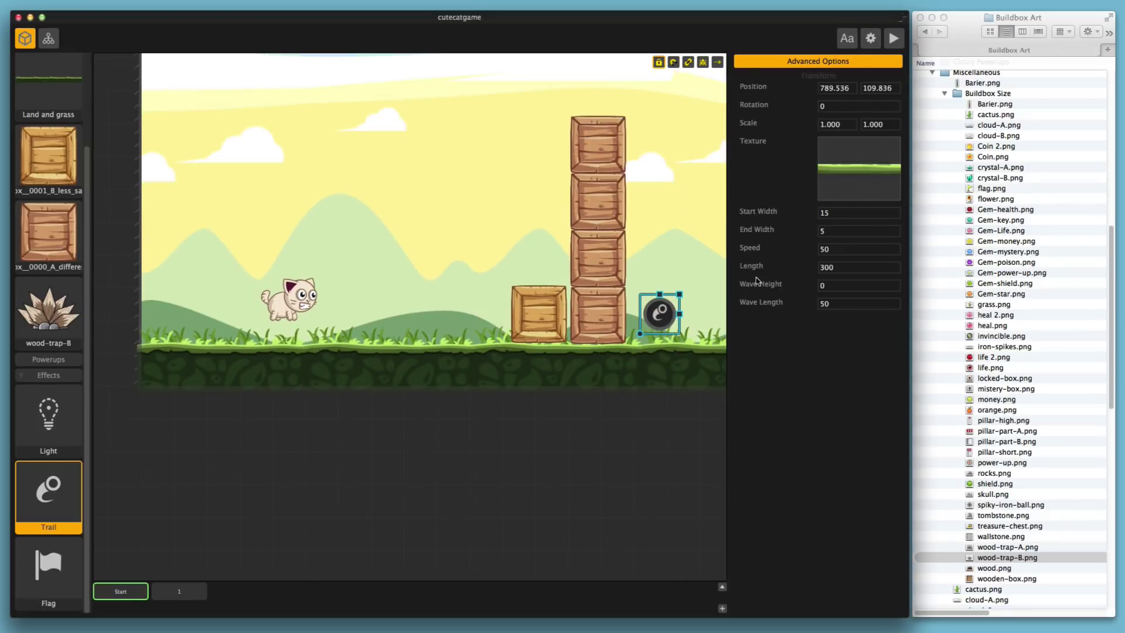
drag(655, 313, 380, 341)
- Send the trail to the back of the stacking order and bring it forward until it sits just behind the grass
right_click(380, 363)
right_click(380, 341)
click(412, 379)
right_click(382, 337)
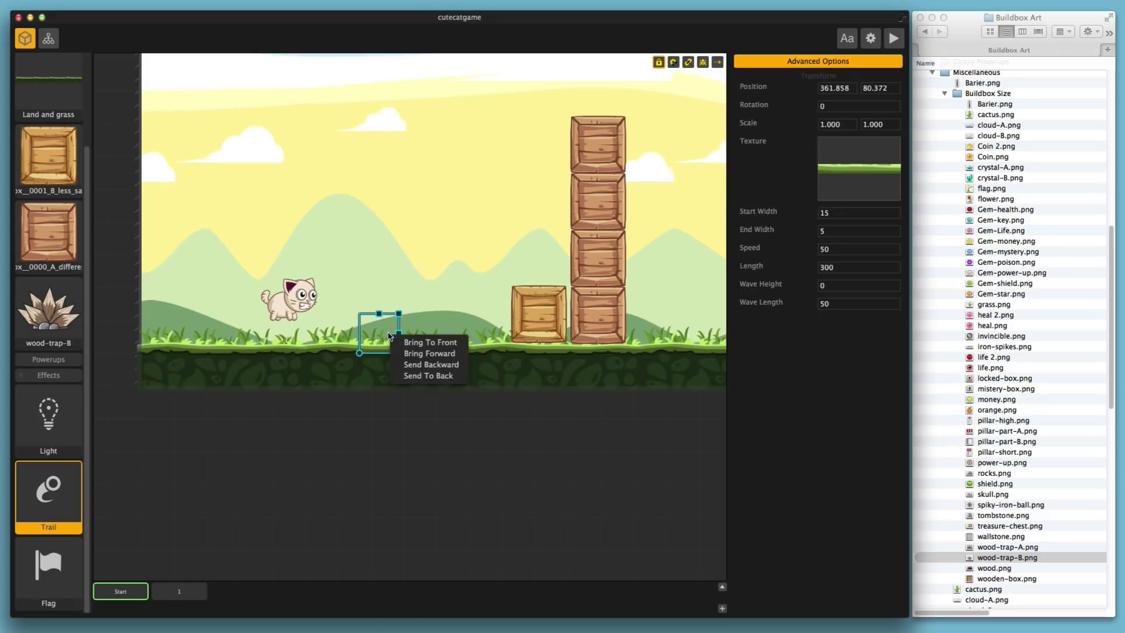
click(401, 353)
right_click(382, 336)
click(399, 355)
right_click(381, 335)
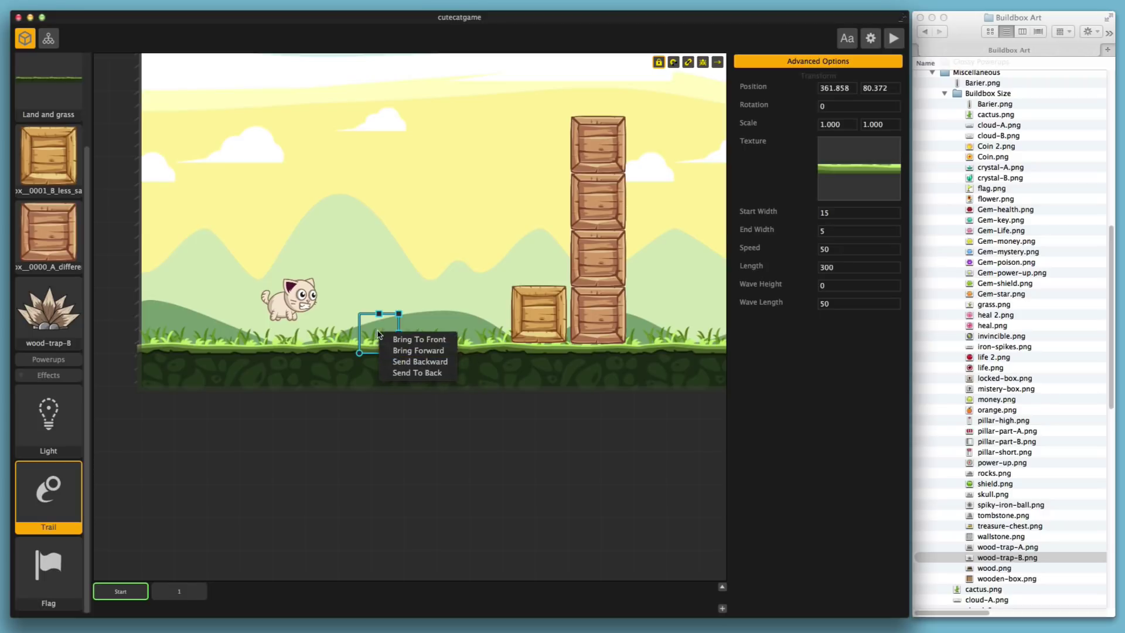
click(398, 352)
right_click(379, 336)
click(393, 352)
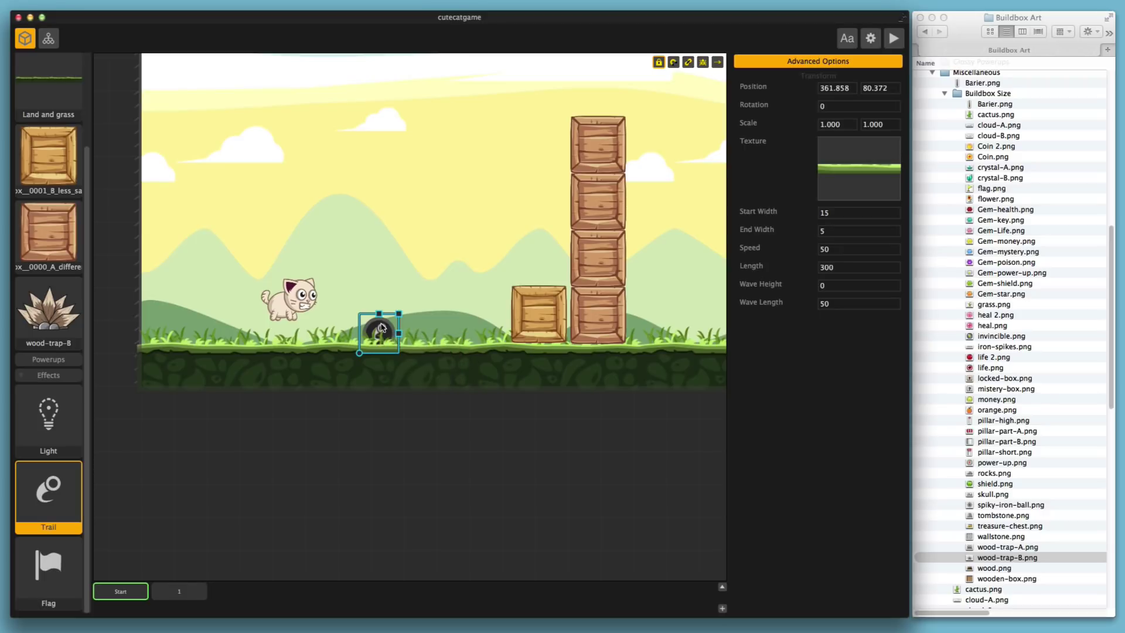
- Nudge the trail down to y 78.372, preview the level, and close the preview
key(Down)
key(Down)
click(892, 39)
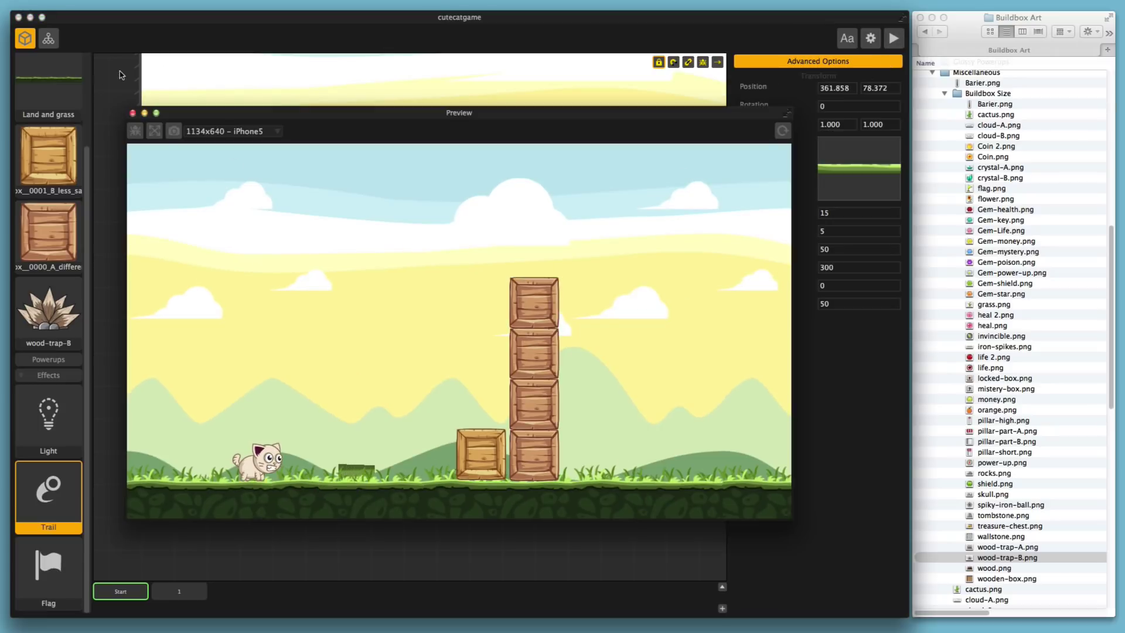
click(132, 113)
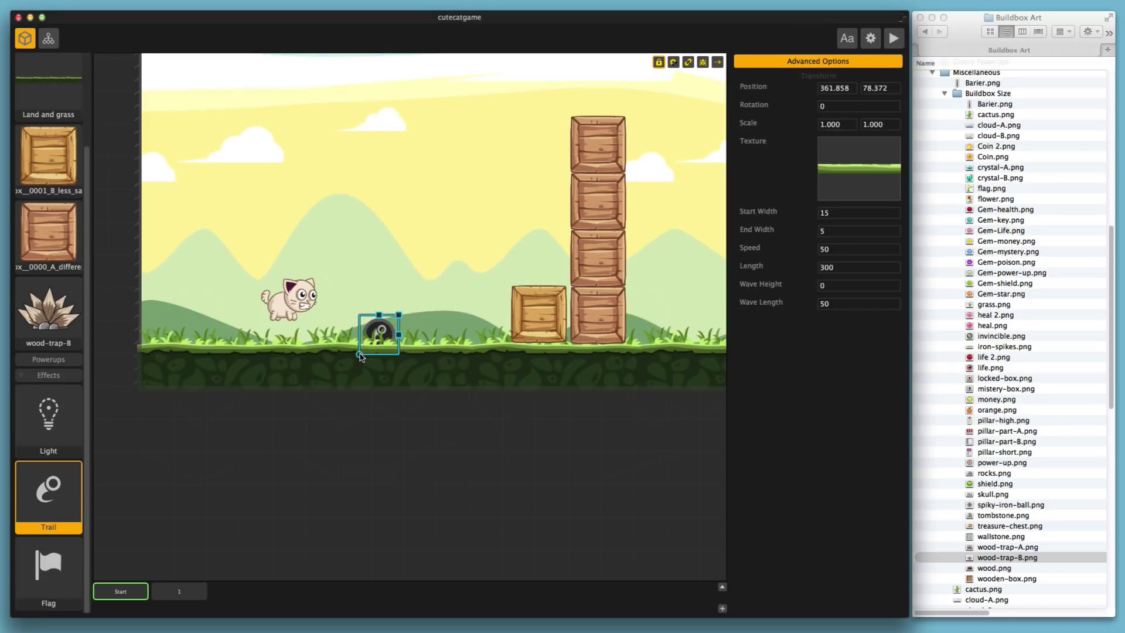
- Rotate the trail to about -91.7 degrees, set start width 7, end width 1 and length 65, and preview the result
drag(361, 356, 401, 355)
click(869, 212)
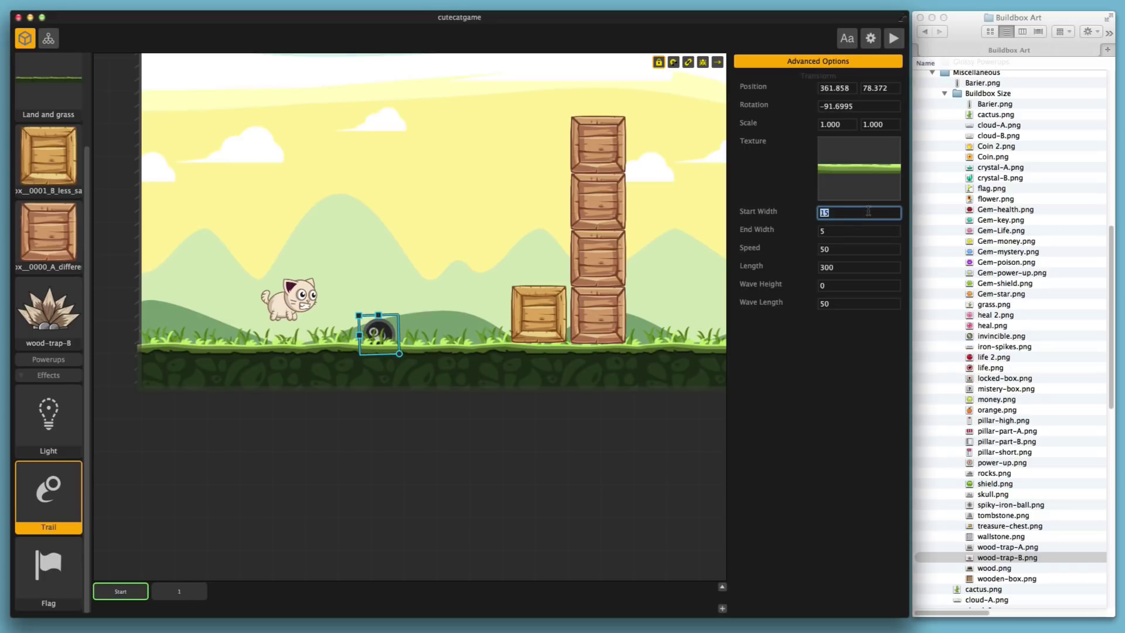
click(853, 233)
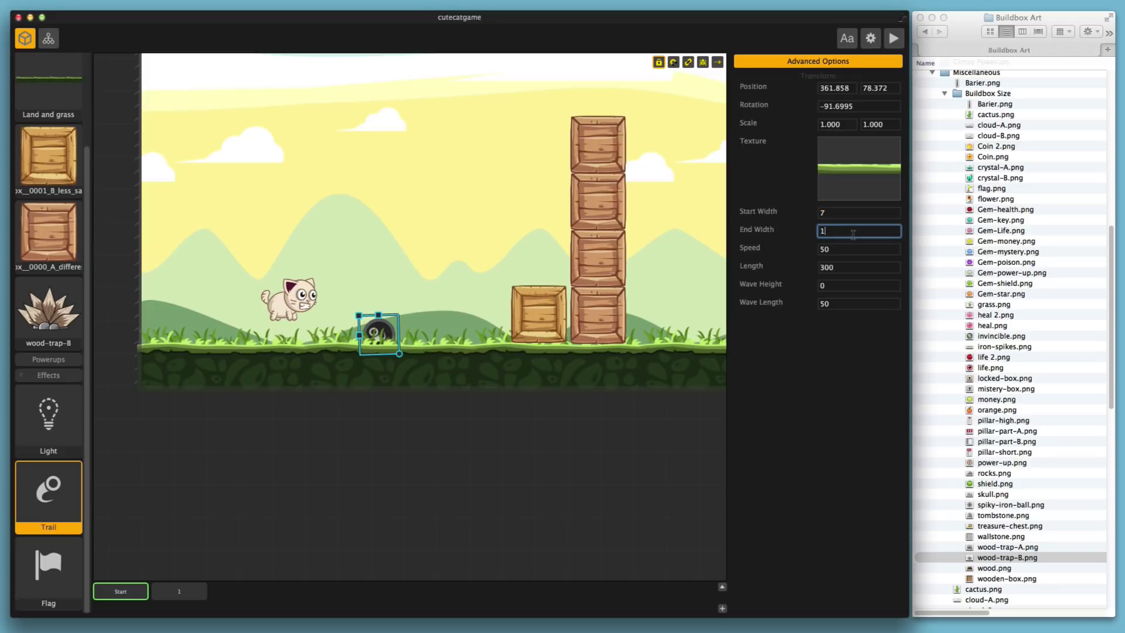
click(844, 267)
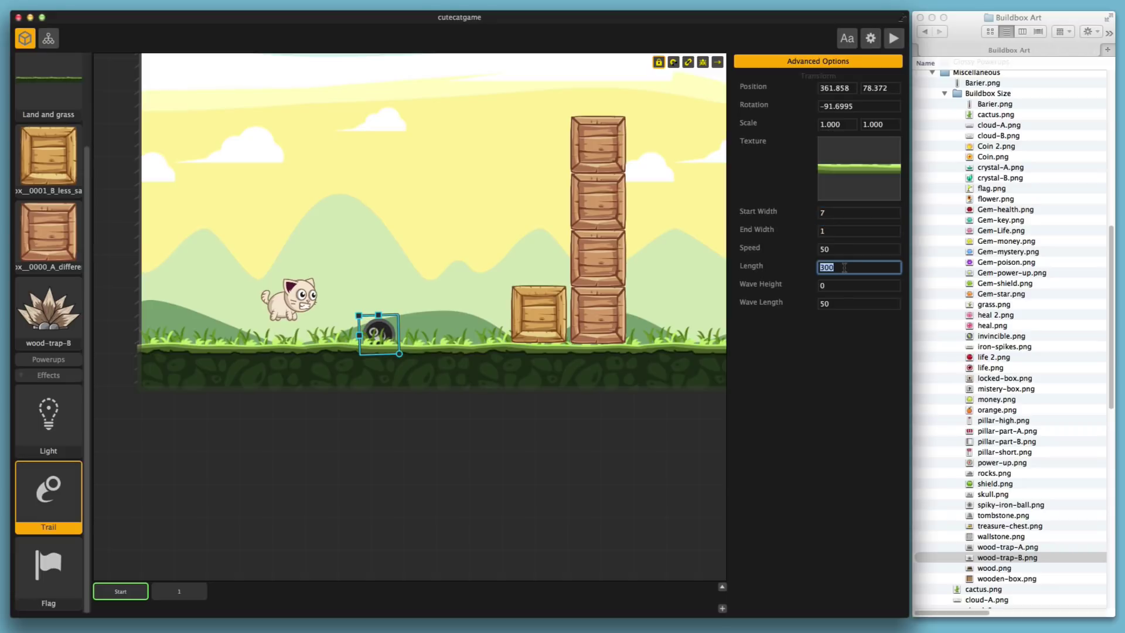
text(65)
click(896, 38)
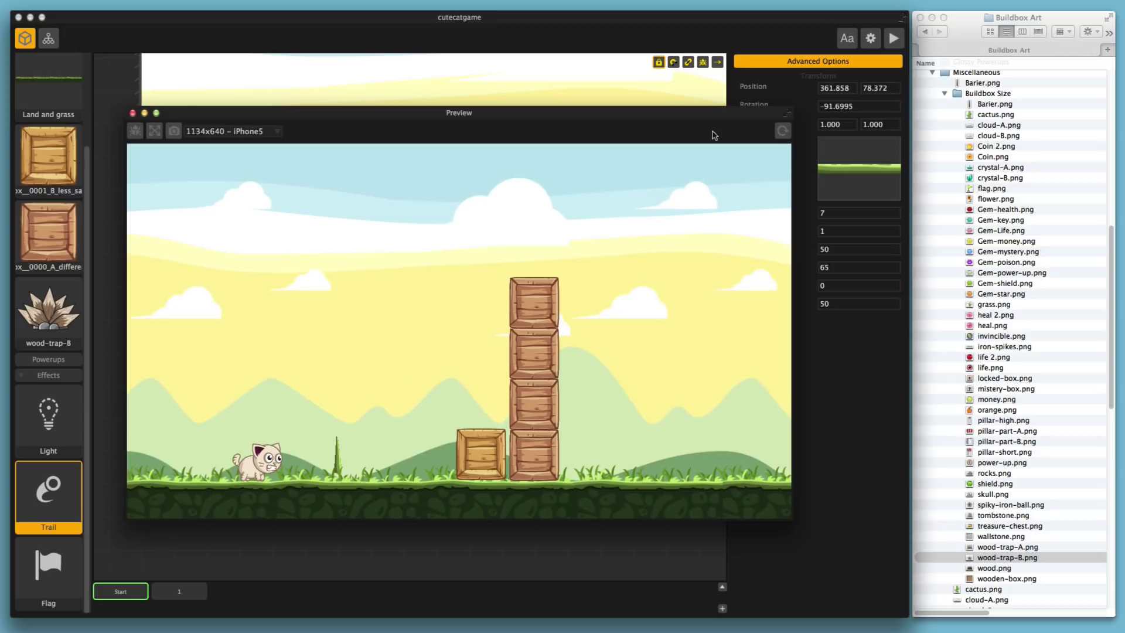
click(132, 113)
- Set the trail's wave height to 25, and check it in a preview of the level
double_click(823, 286)
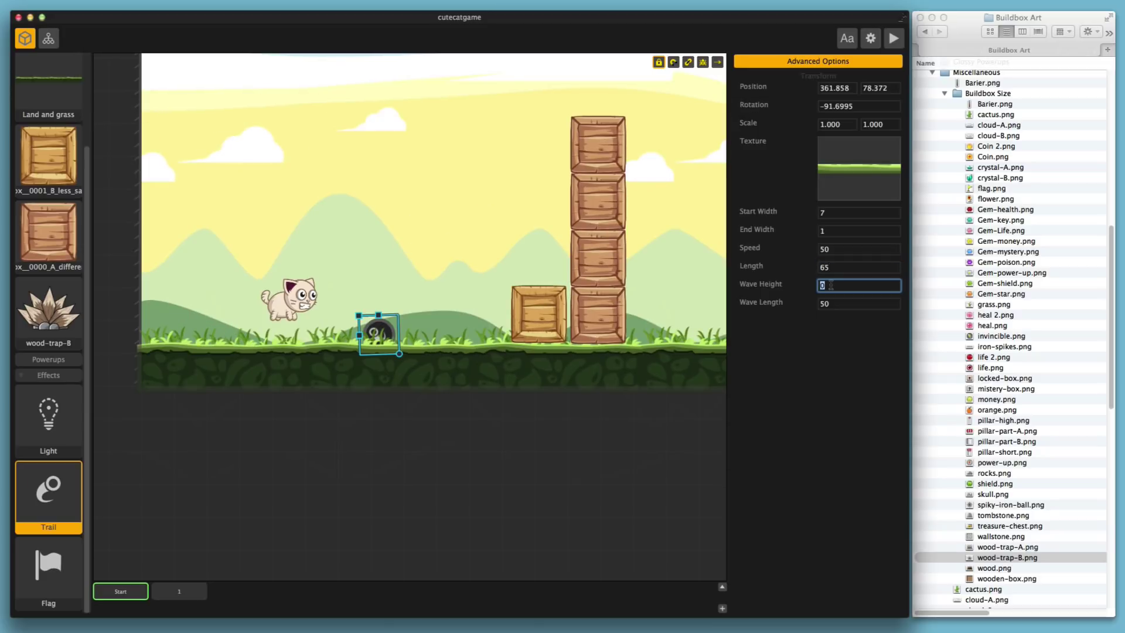
click(895, 39)
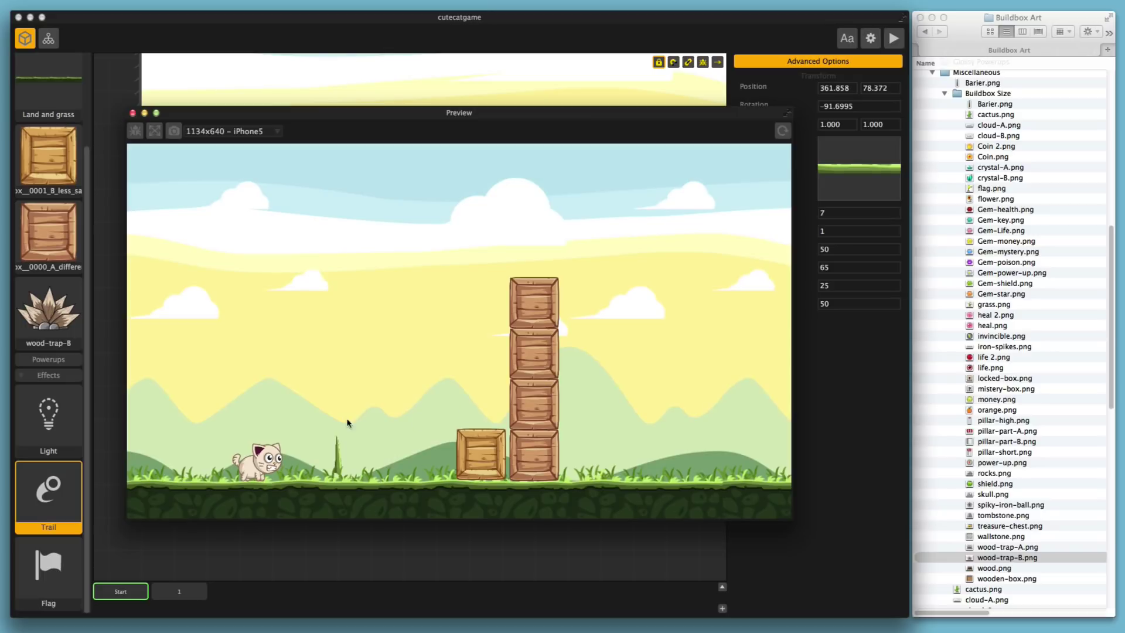
click(132, 114)
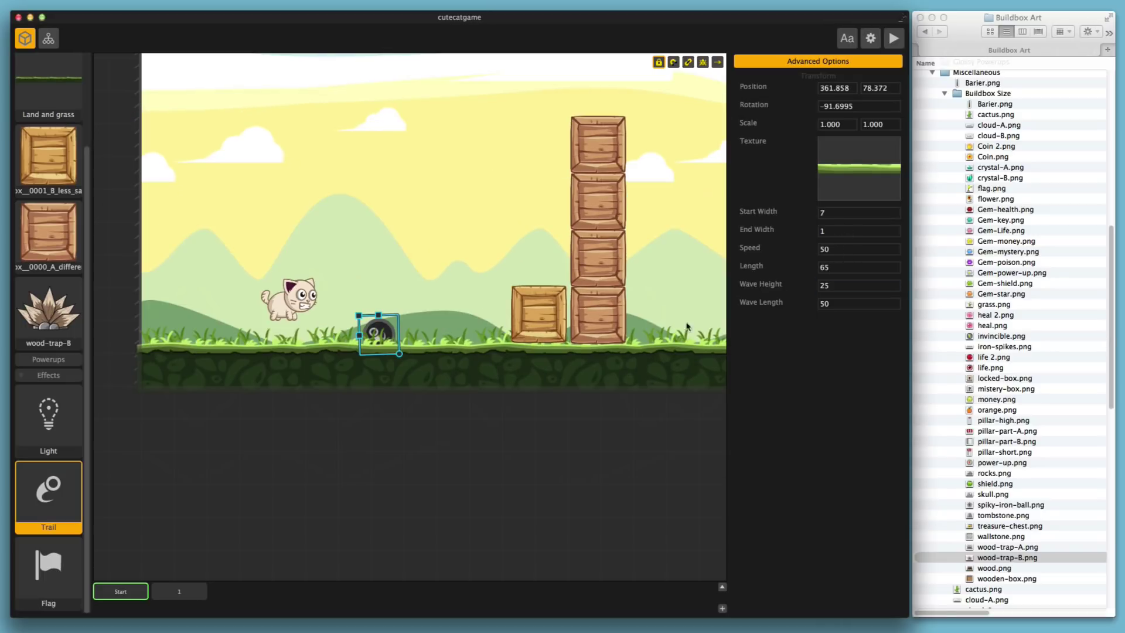
- Select the trail overlapped by the land platform and nudge it down into the soil to x 347.858, y 5.372
click(384, 329)
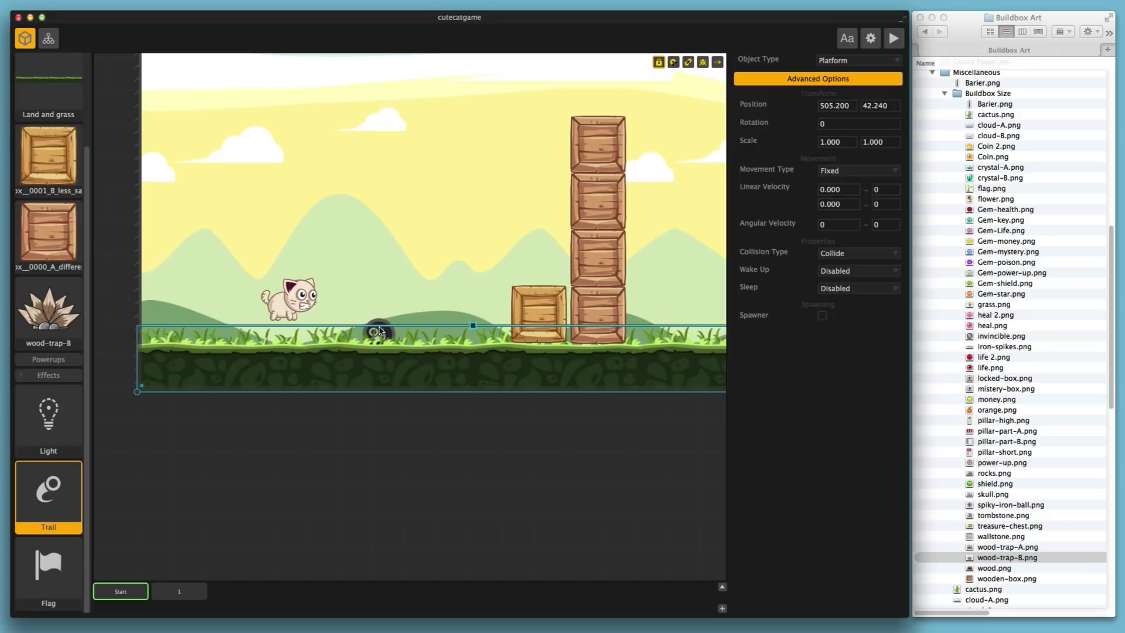
click(378, 327)
click(379, 339)
right_click(380, 330)
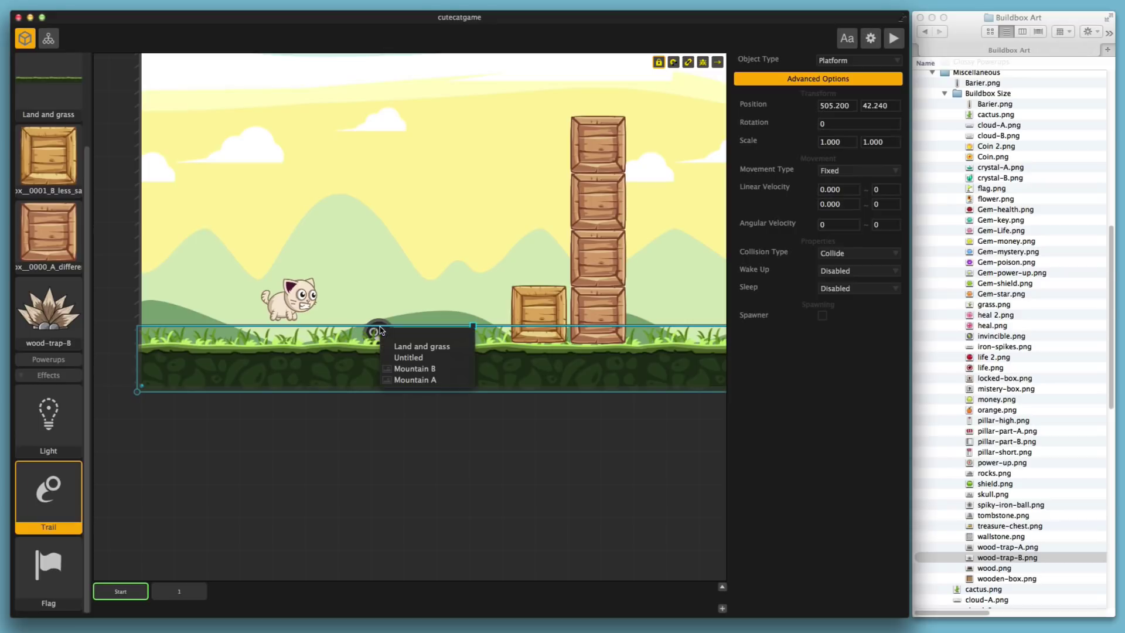
click(414, 359)
key(Left)
key(Left)
key(Left)
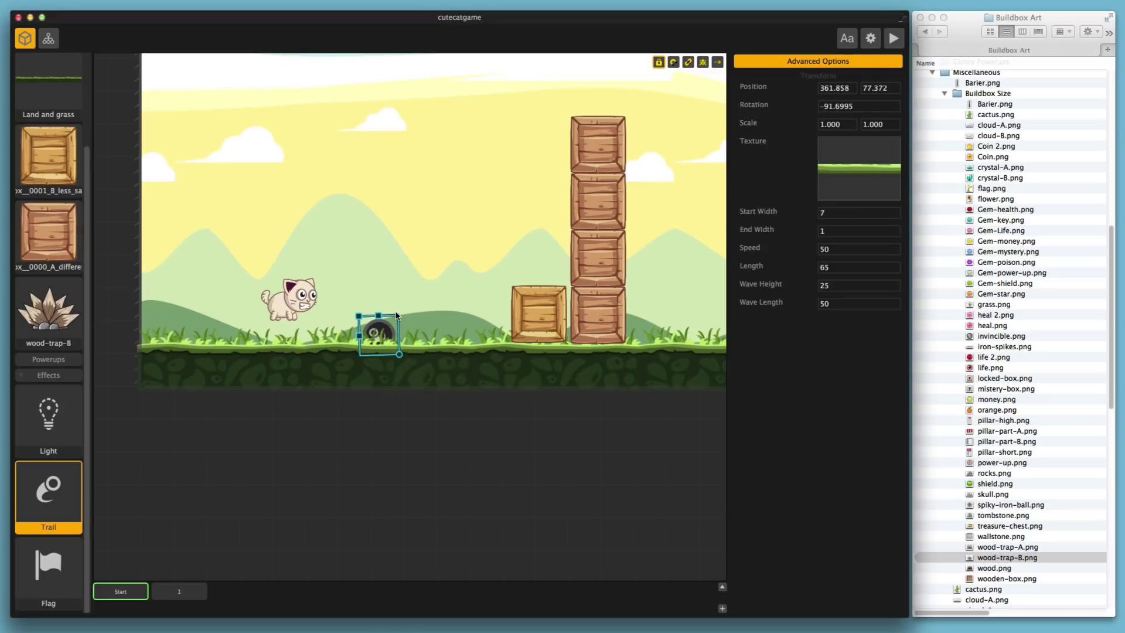
key(Down)
key(Right)
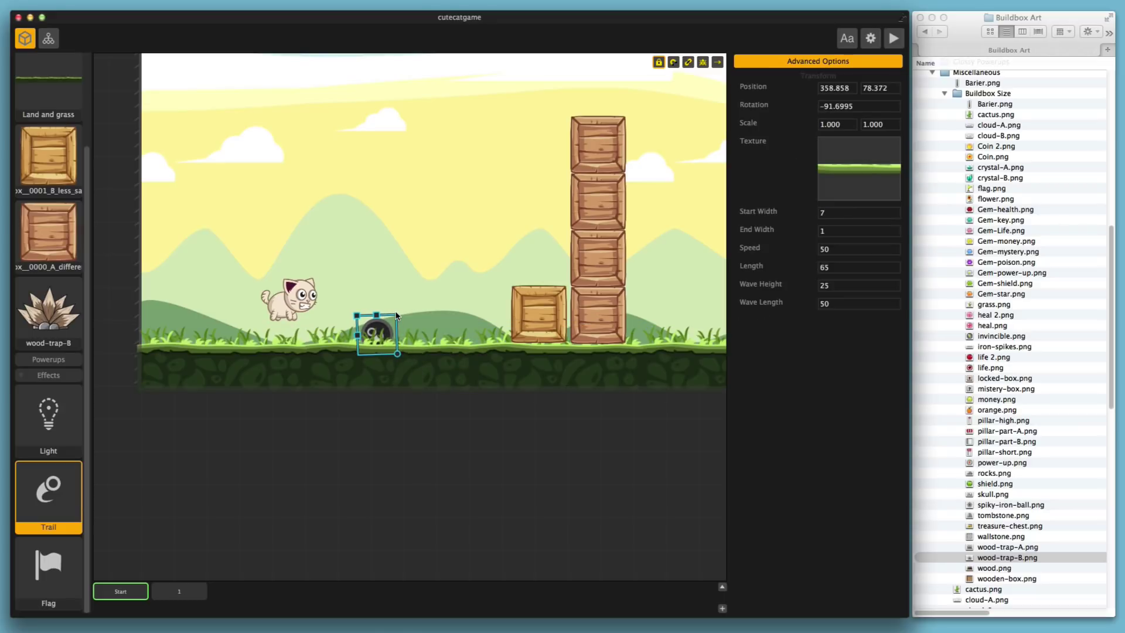
key(Up)
key(Up)
key(Up)
key(Left)
key(Left)
key(Down)
key(Down)
key(Down)
key(Down)
key(Down)
key(Down)
key(Down)
key(Down)
key(Down)
key(Down)
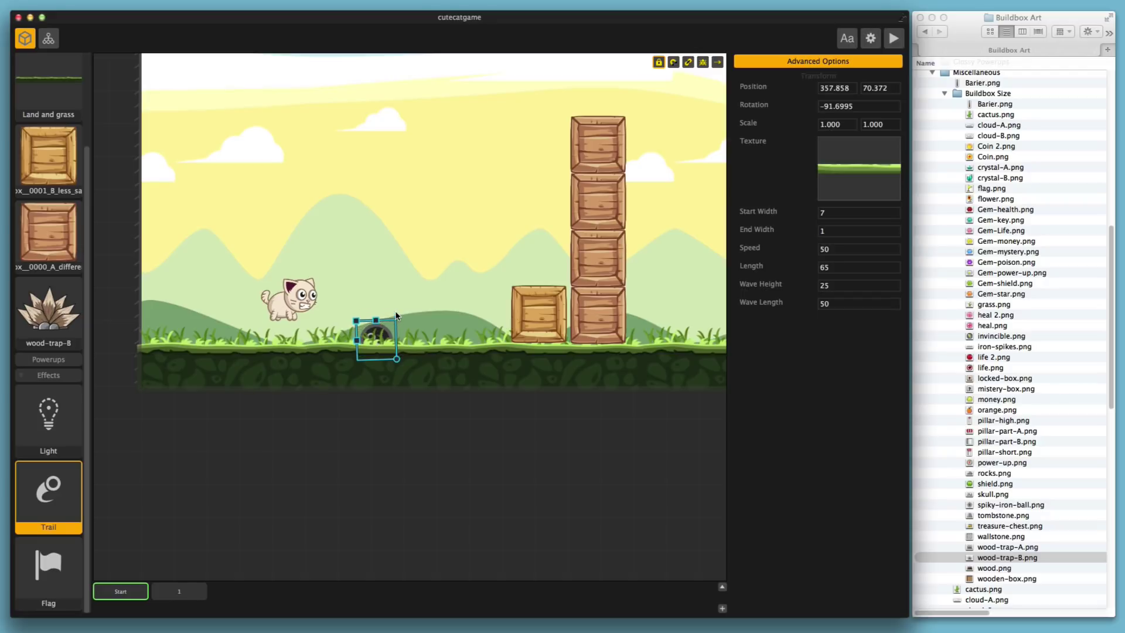
key(Down)
key(Down)
key(Down)
key(Down)
key(Down)
key(Down)
key(Down)
key(Down)
key(Down)
key(Down)
key(Down)
key(Down)
key(Down)
key(Down)
key(Down)
key(Down)
key(Down)
key(Down)
key(Down)
key(Down)
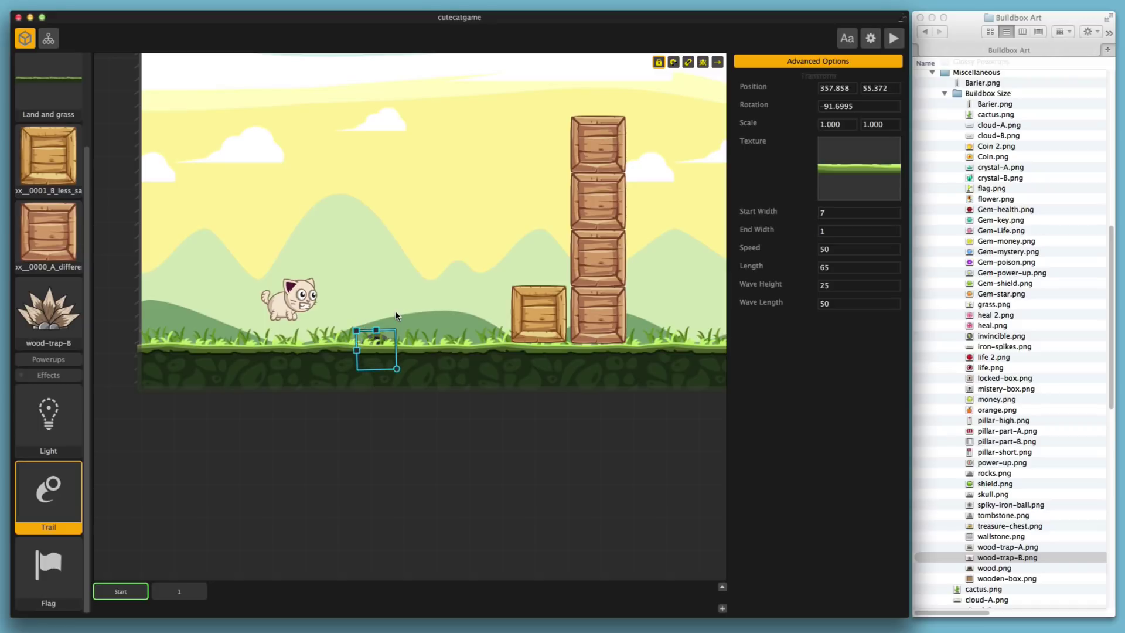
key(Left)
key(Left)
key(Left)
key(Left)
key(Left)
key(Down)
key(Down)
key(Down)
key(Down)
key(Down)
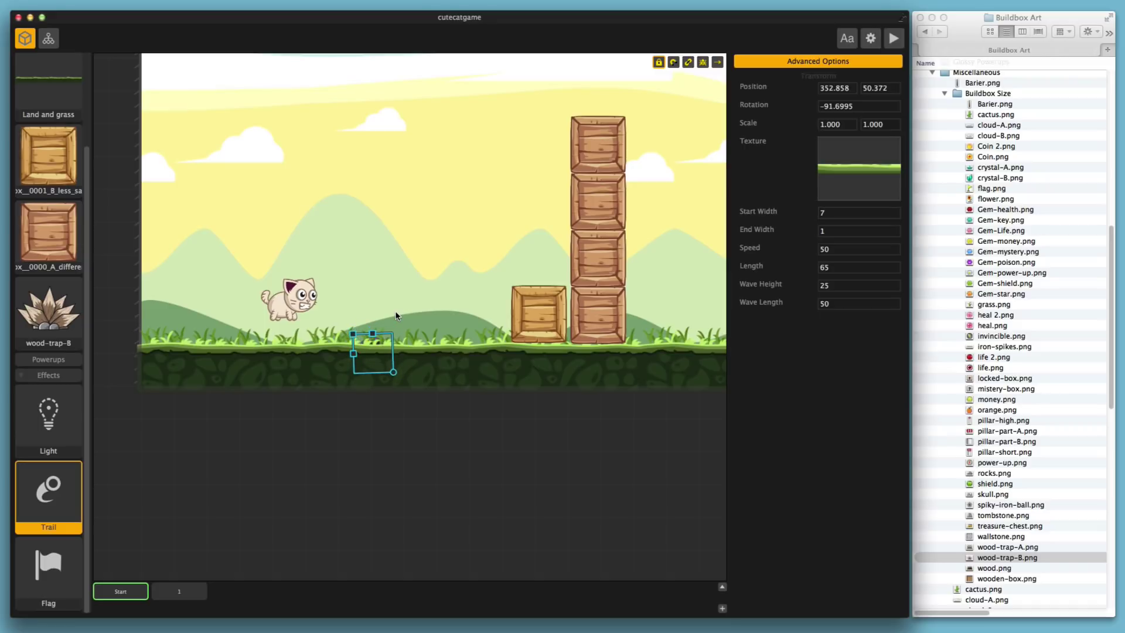
key(Left)
key(Left)
key(Left)
key(Left)
key(Left)
key(Down)
key(Down)
key(Down)
key(Down)
key(Down)
key(Down)
key(Down)
key(Down)
key(Down)
key(Down)
key(Down)
key(Down)
key(Down)
key(Down)
key(Down)
key(Down)
key(Down)
key(Down)
key(Down)
key(Down)
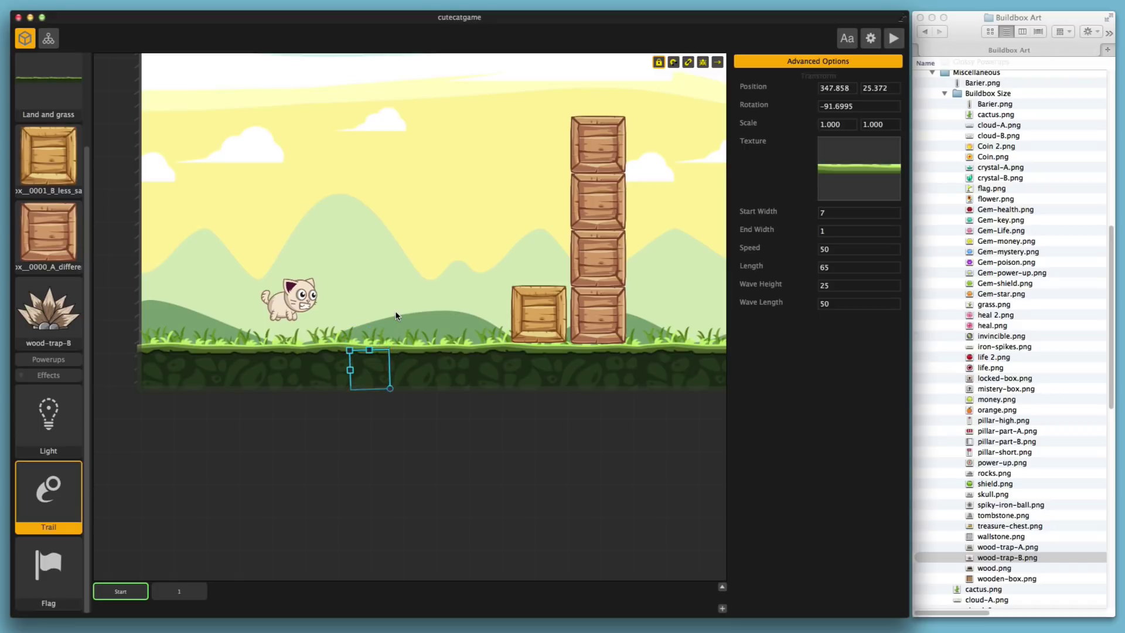
key(Up)
key(Up)
key(Up)
key(Up)
key(Up)
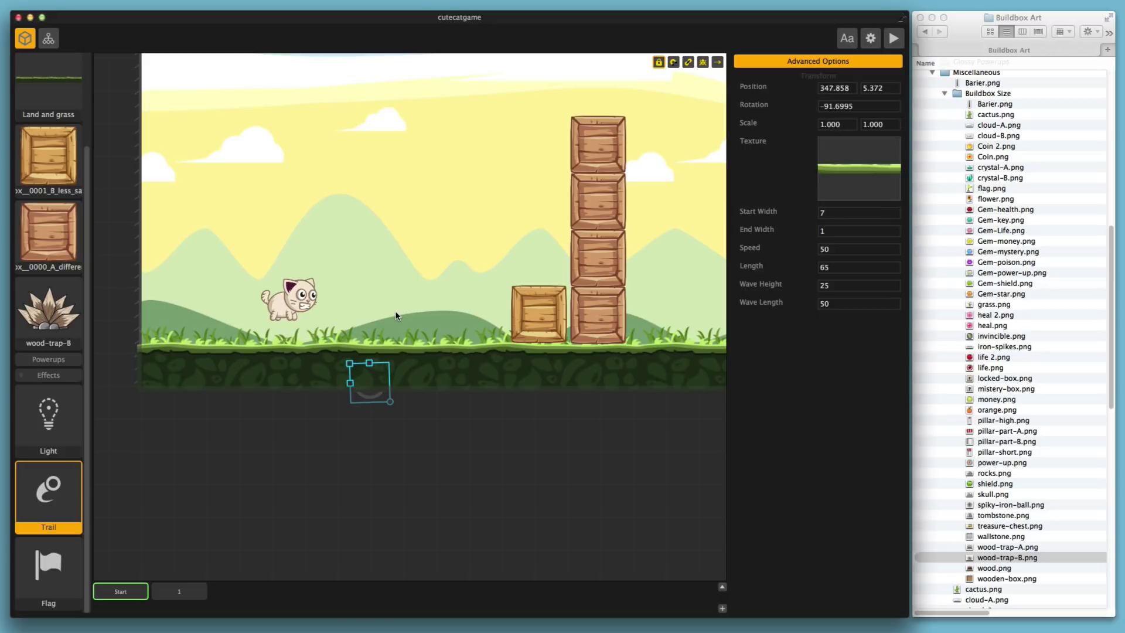
- Set the trail's length to 150, preview the level, and close the preview
click(843, 267)
click(893, 38)
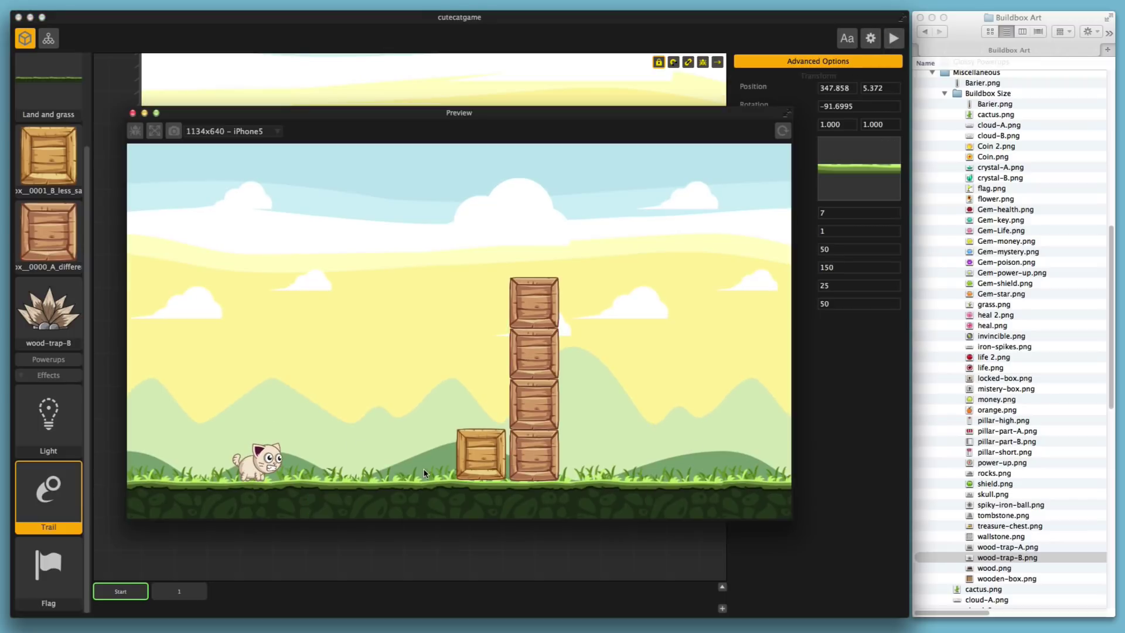
click(133, 113)
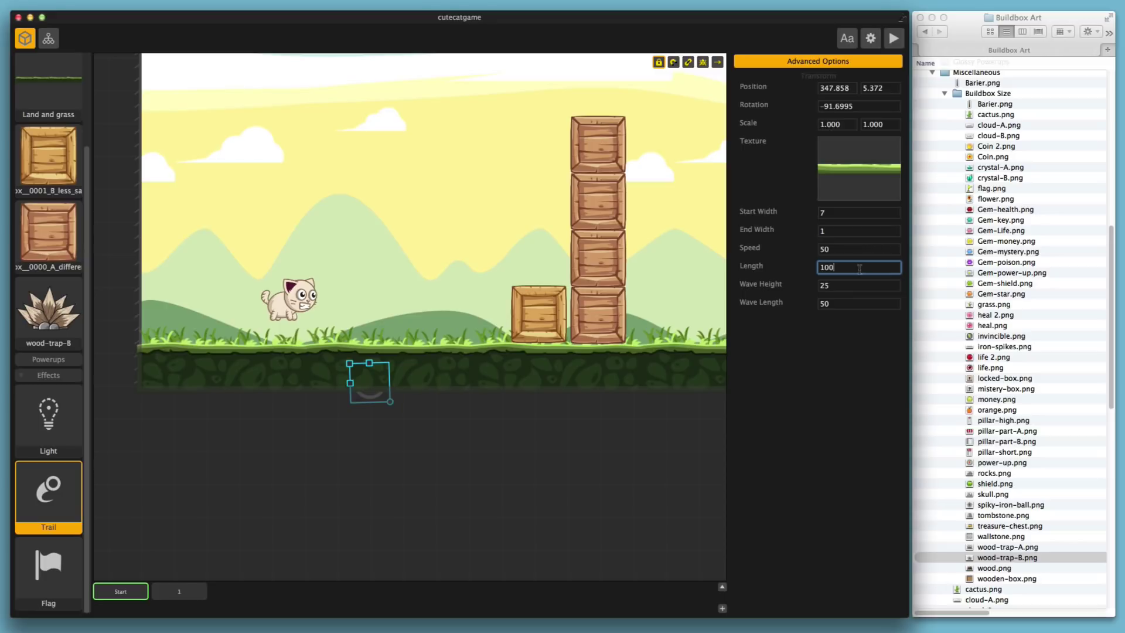
- Set the trail's length to 100, start width to 10 and end width to 4, and playtest by walking the cat
click(846, 214)
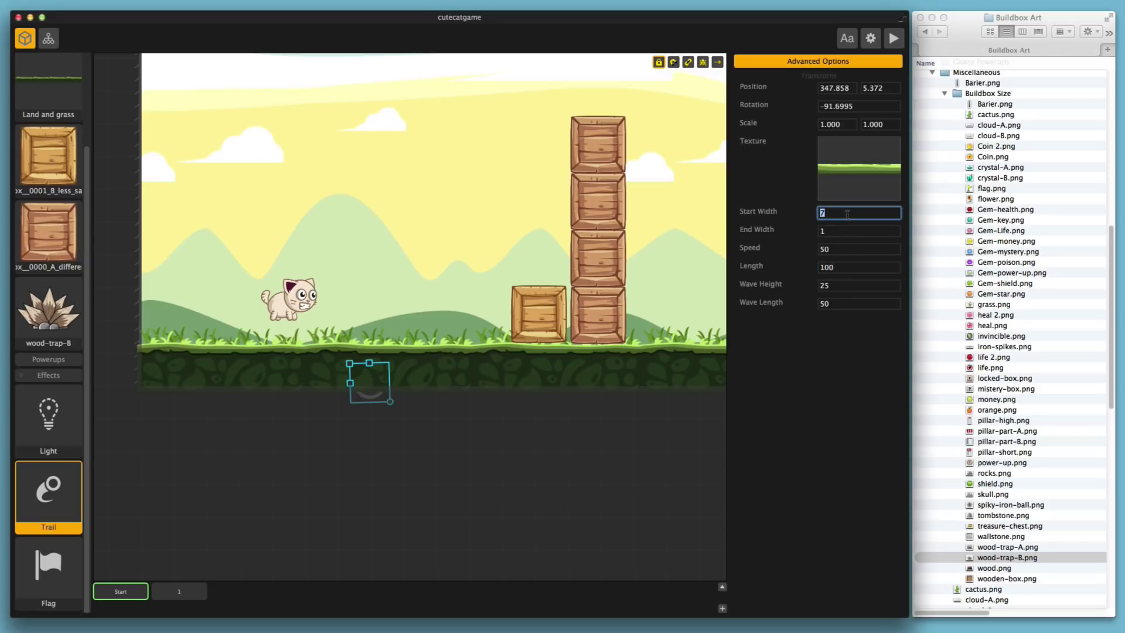
text(10)
key(Tab)
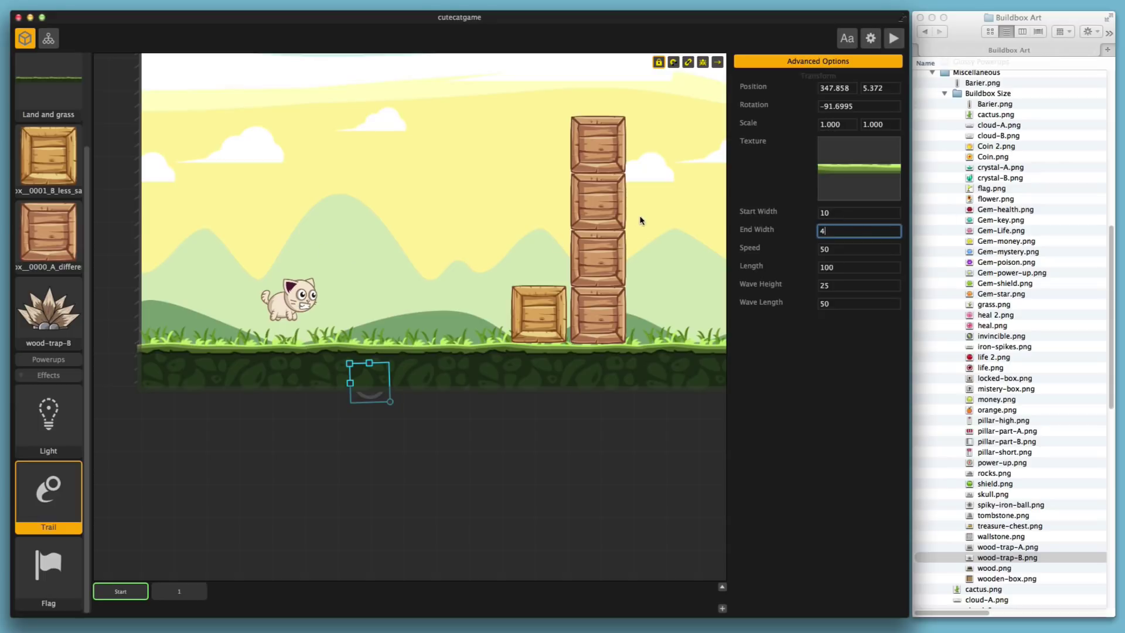
click(893, 38)
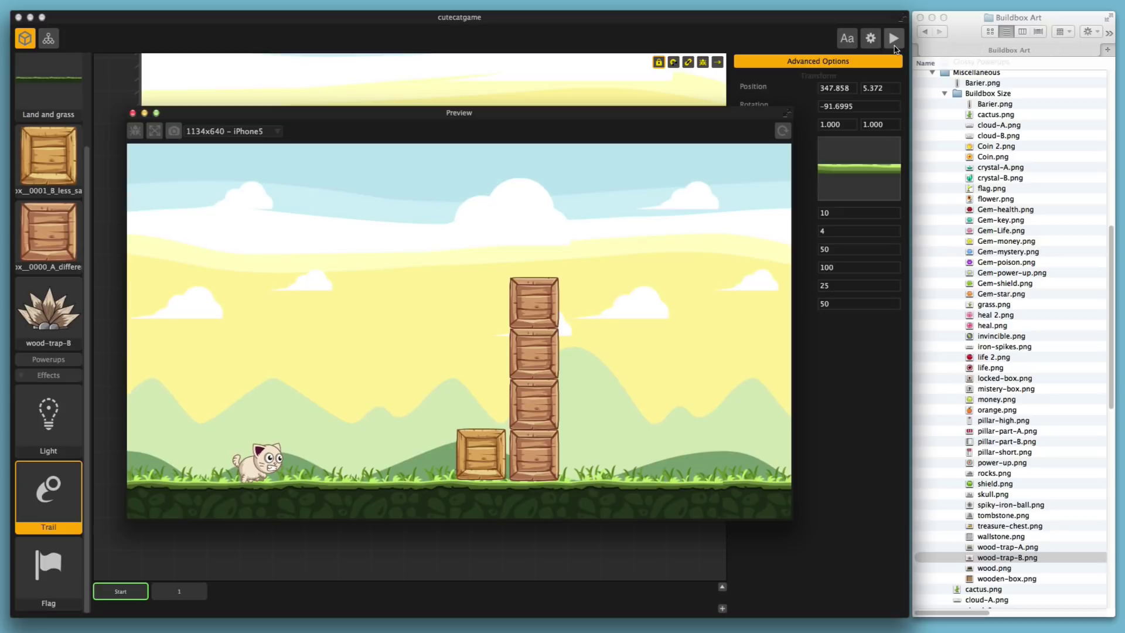
key(Left)
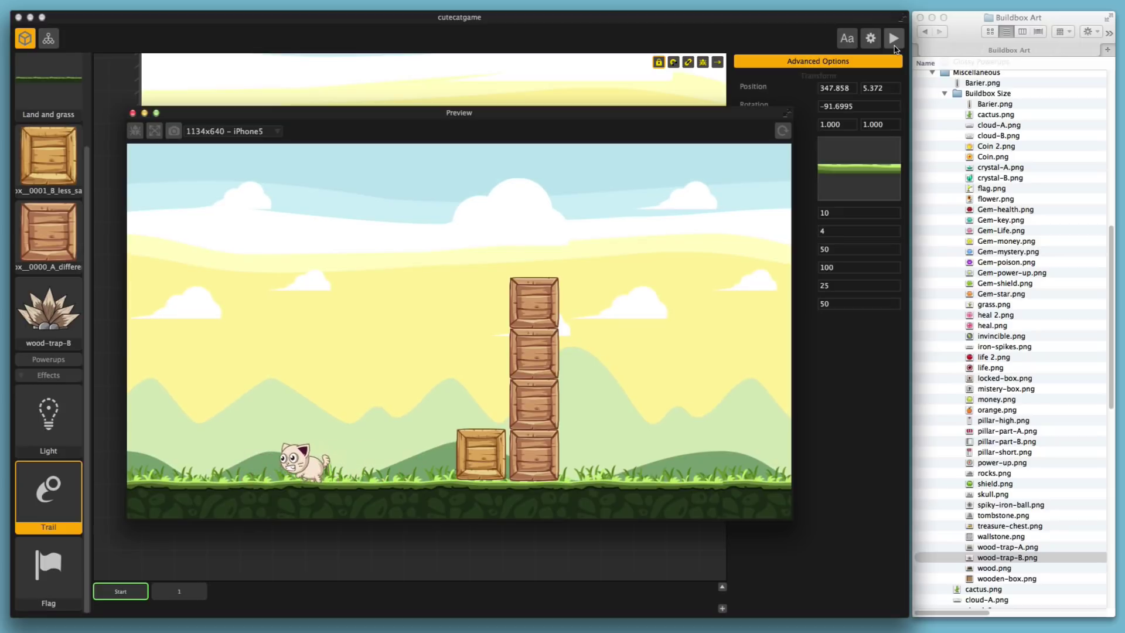
click(132, 113)
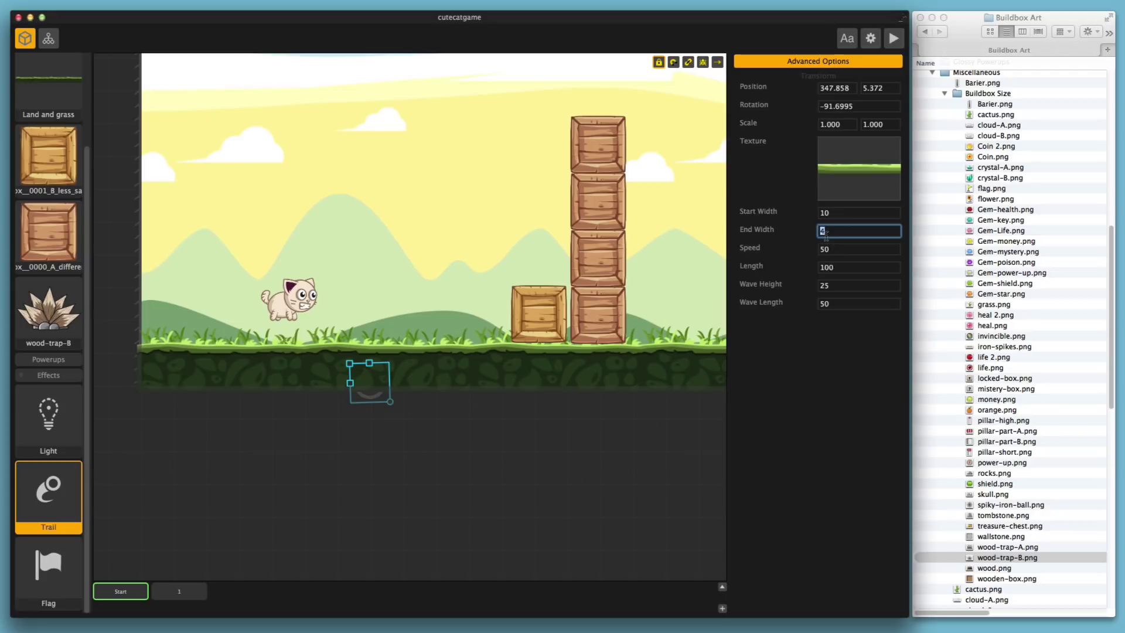
- Set the trail's end width to 1 and place copies of it farther right in the soil
drag(369, 401, 397, 400)
key(super+z)
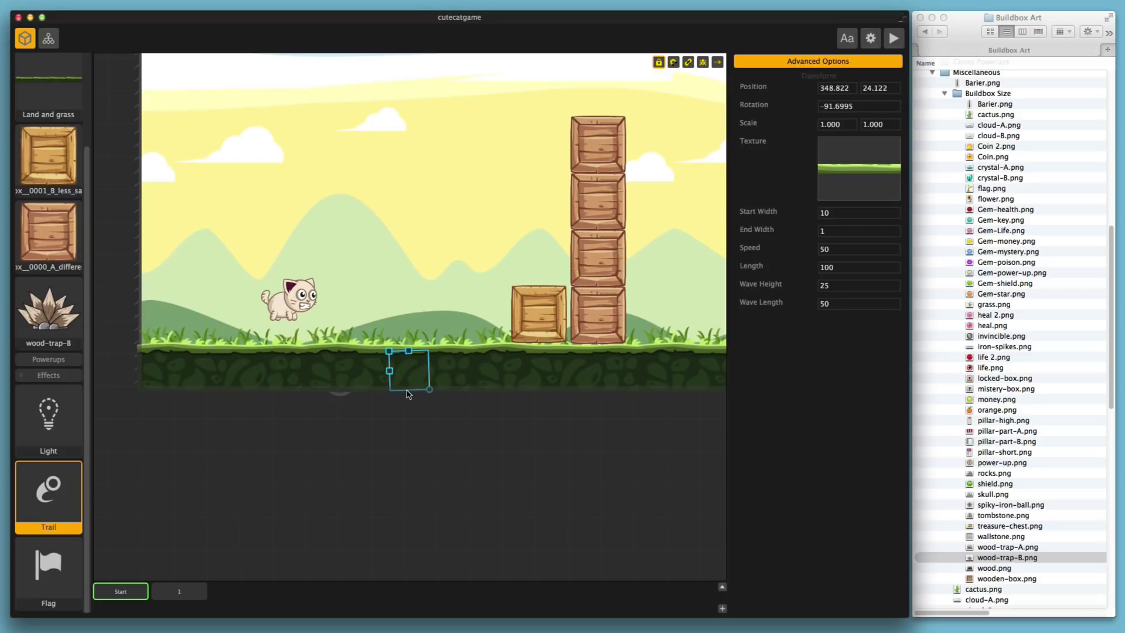
key(Down)
key(Down)
key(Down)
key(alt+Right)
key(Up)
key(Up)
key(Up)
key(alt+Right)
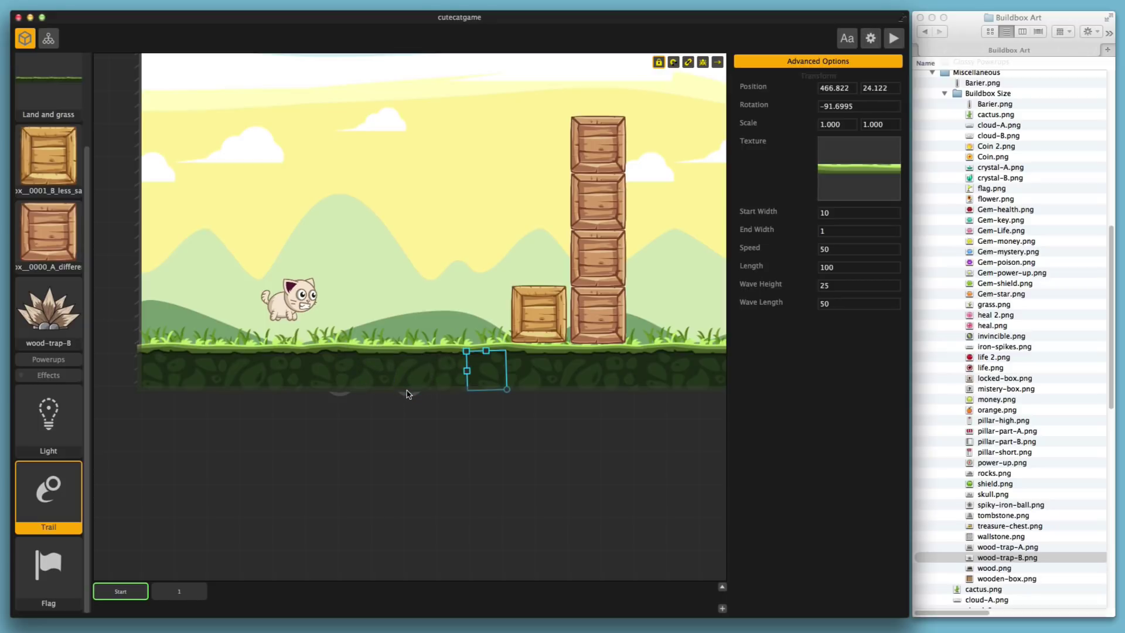
- Move the newest trail copy back toward the other trails in the soil, to x 394.322, y 15.479
key(Down)
key(Down)
key(Down)
key(Down)
key(Down)
key(alt+Right)
drag(489, 381, 410, 382)
key(Left)
key(Left)
key(Left)
key(Left)
key(Left)
key(Left)
key(Left)
key(Left)
key(Left)
key(Left)
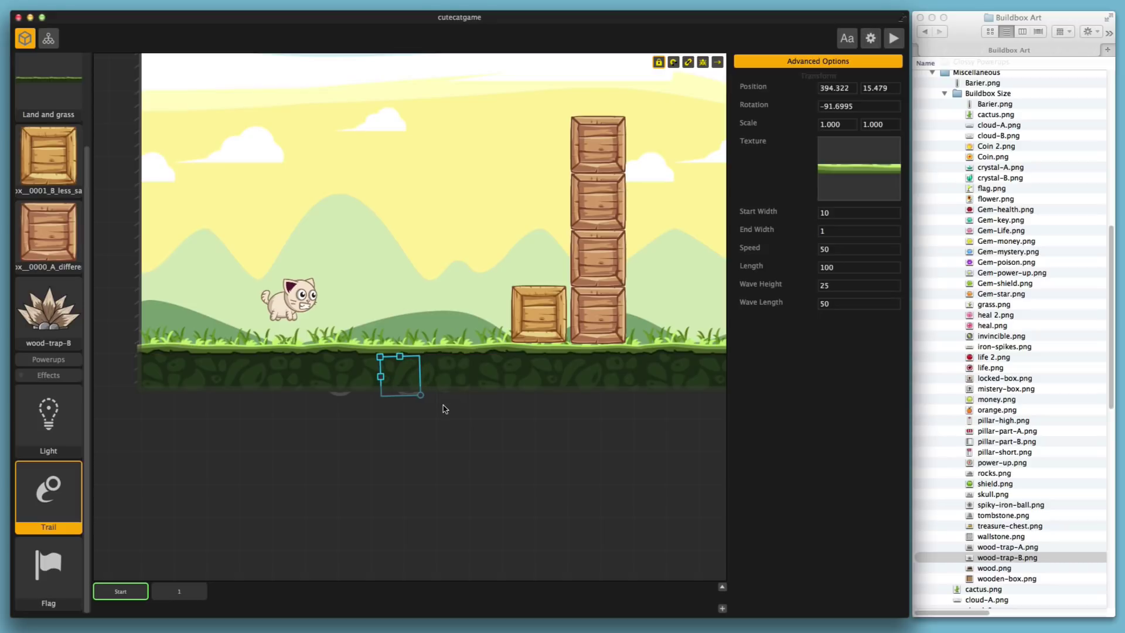
- Place more trail copies farther left in the soil, ending with one at x 266.322, y 14.479
key(Down)
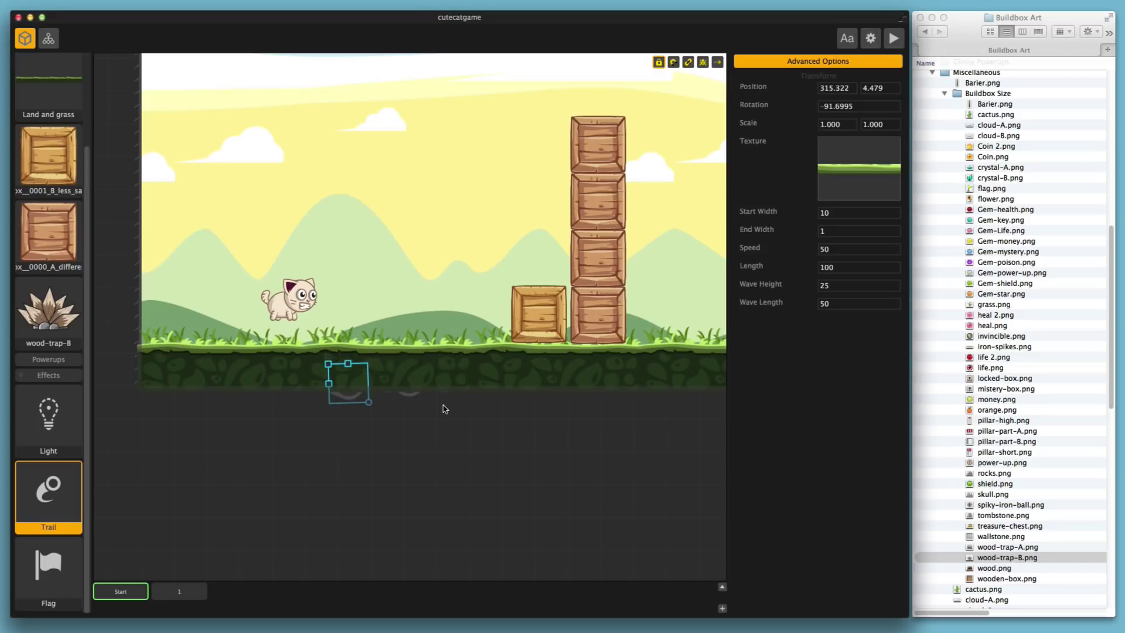
key(Left)
key(Left)
key(Left)
key(Left)
key(Left)
key(Left)
key(Up)
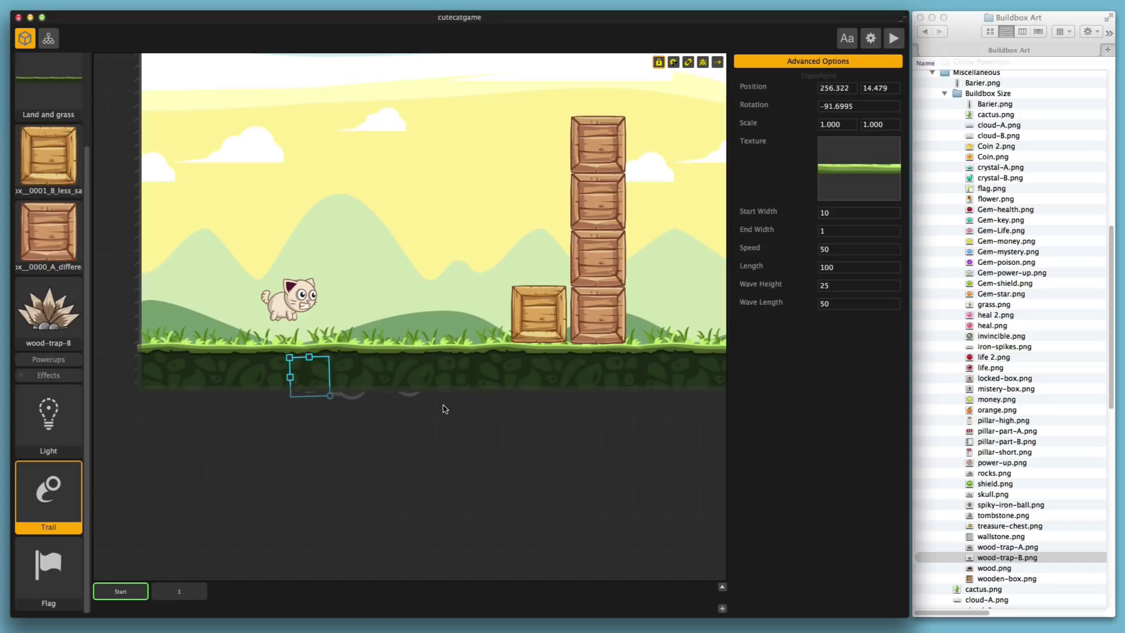
key(Right)
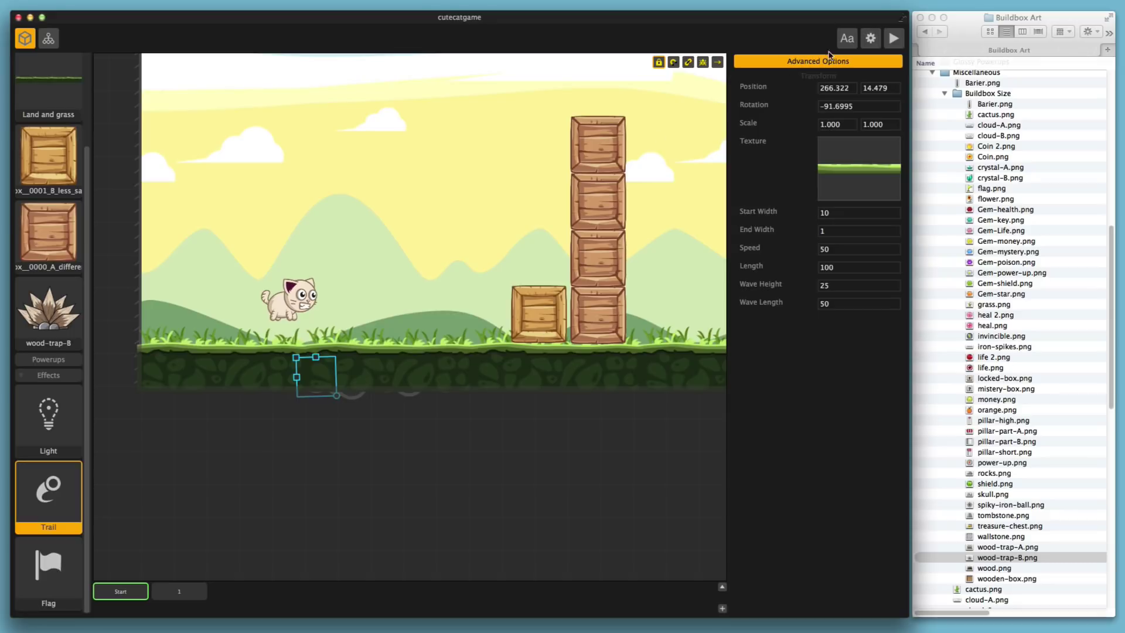
- Preview the level and walk the cat back and forth through the grass-like trails
click(894, 38)
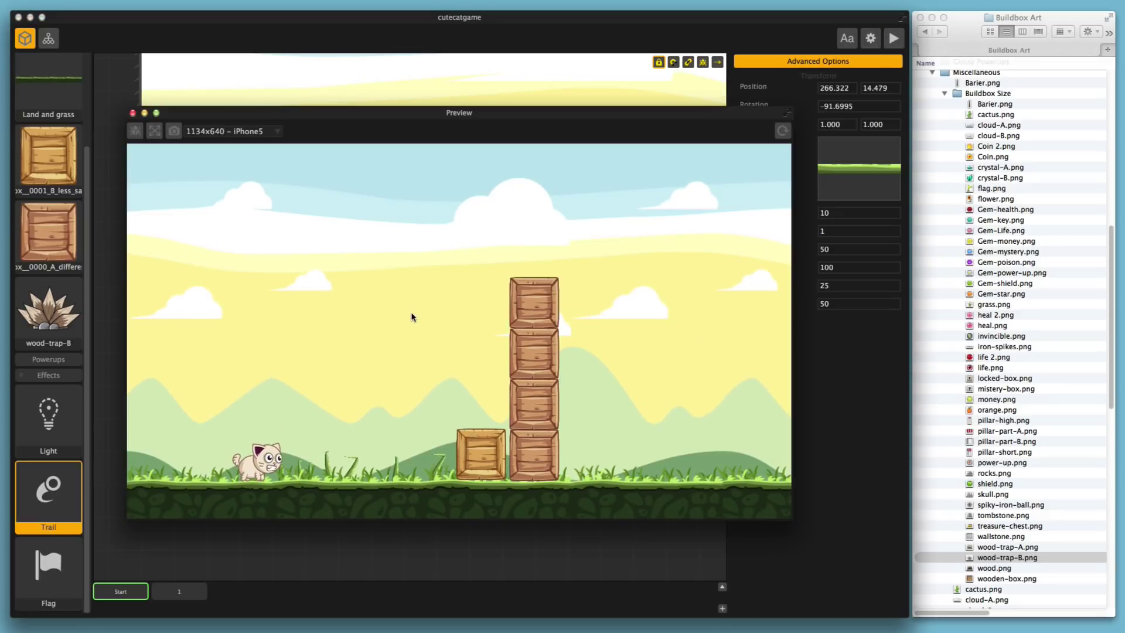
key(Right)
key(Right)
key(Left)
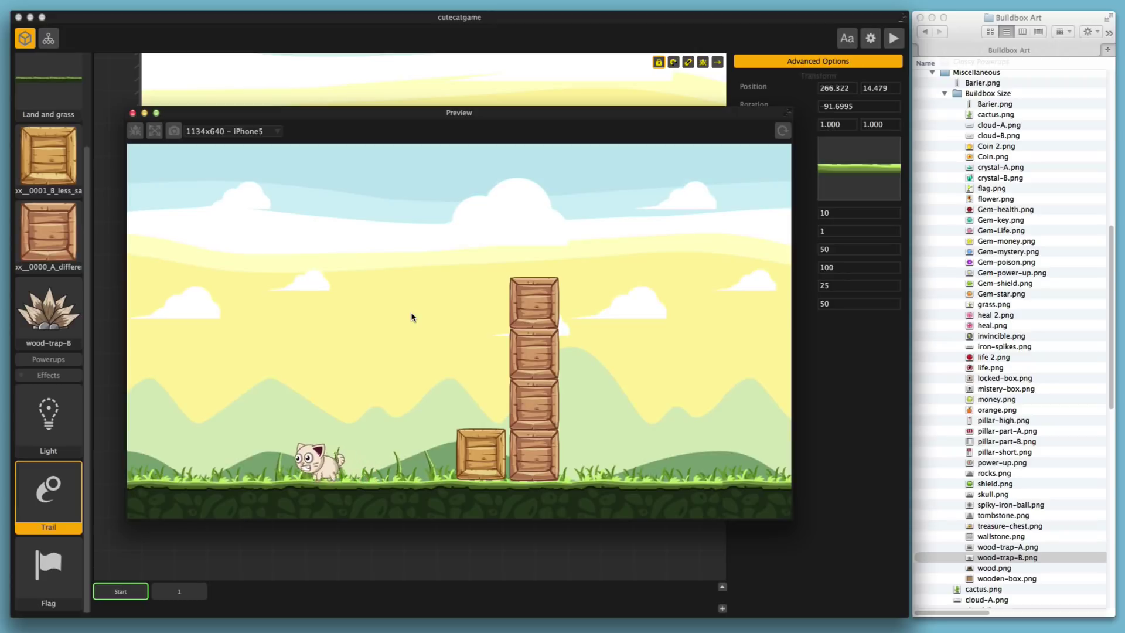
key(Right)
key(Left)
key(Right)
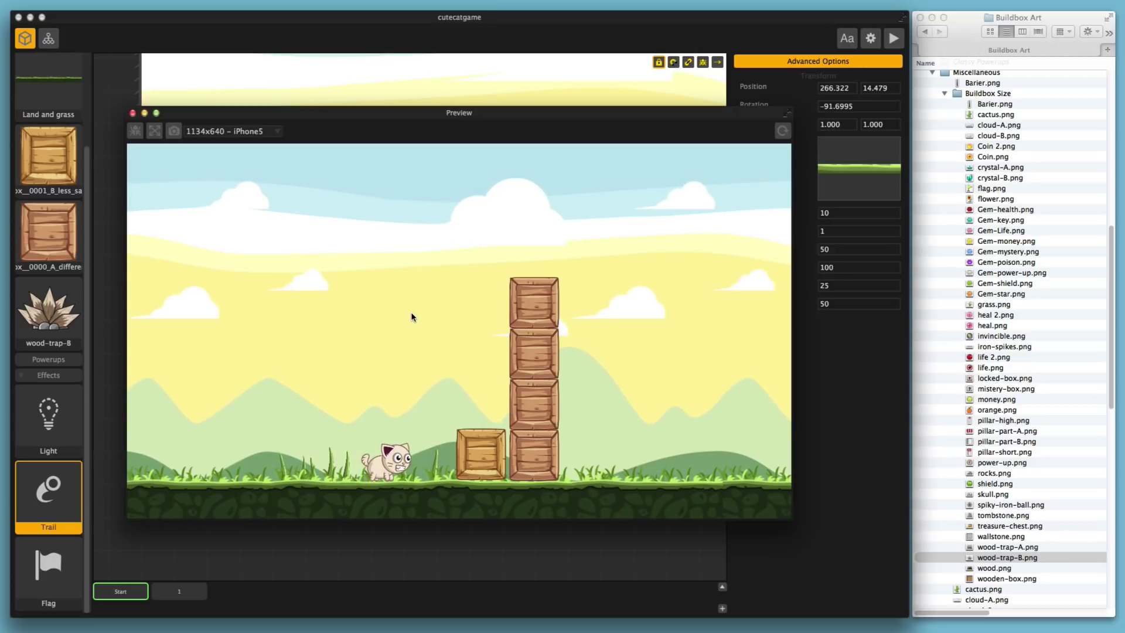
key(Left)
- Enlarge the preview to 1920x1080 Full HD and playtest by walking and jumping the cat past the crate stack
click(258, 131)
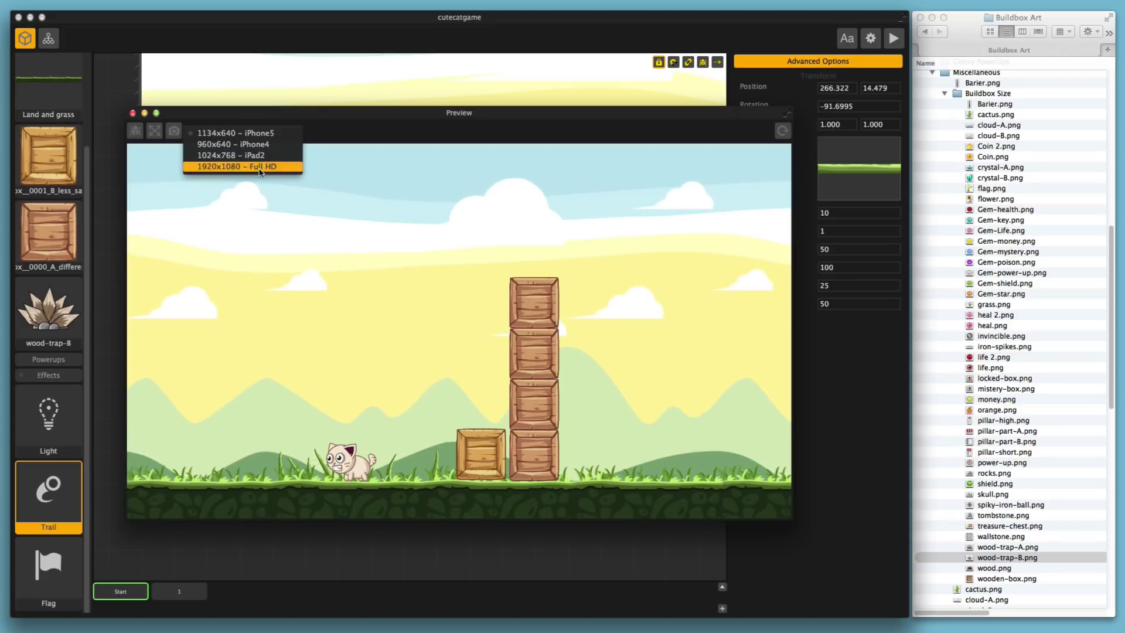
click(234, 172)
drag(586, 113, 479, 3)
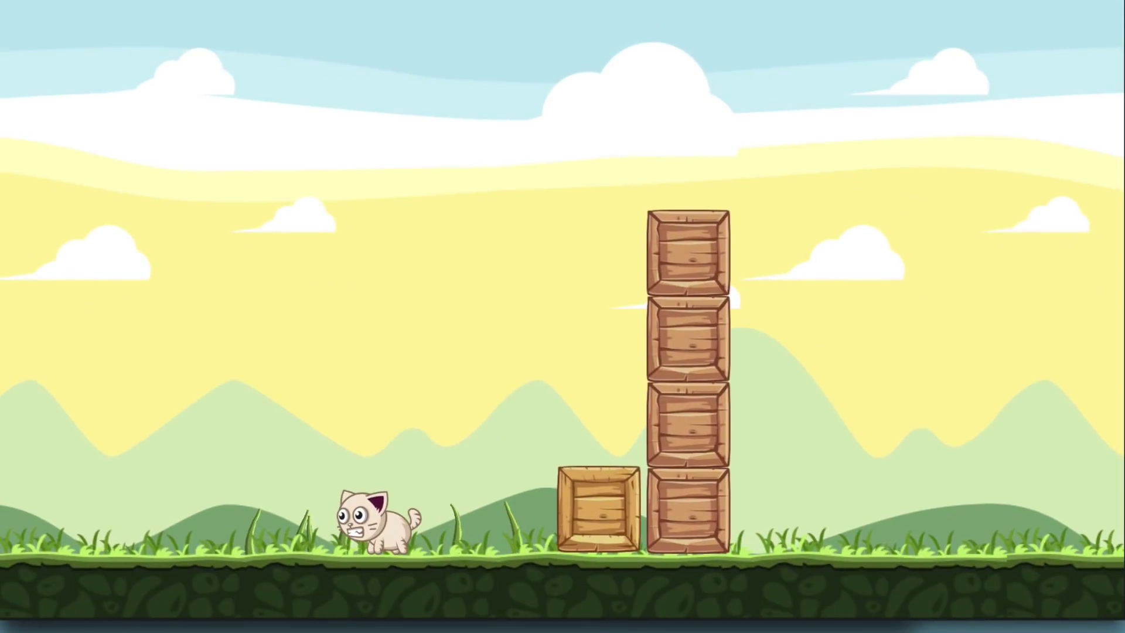
key(Right)
key(Right)
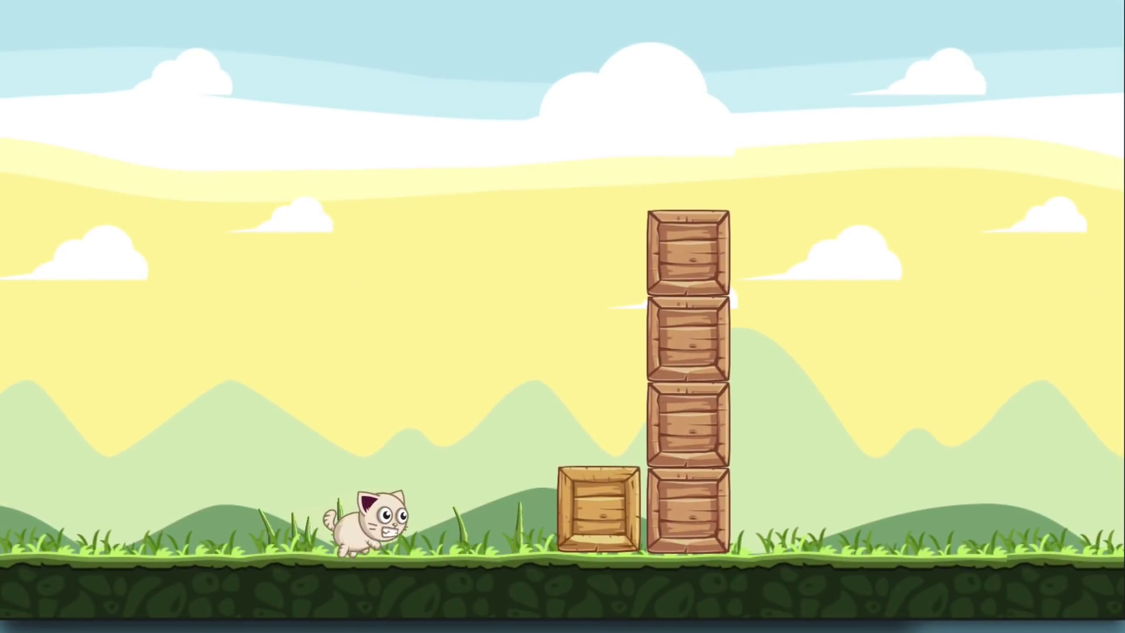
key(space)
key(space)
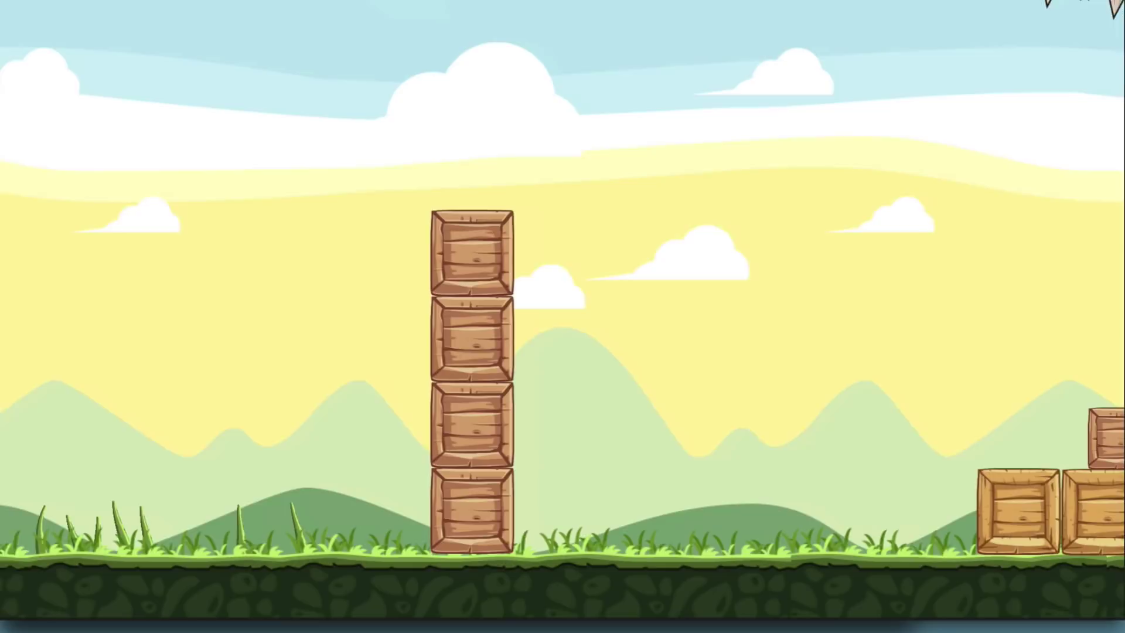
key(Right)
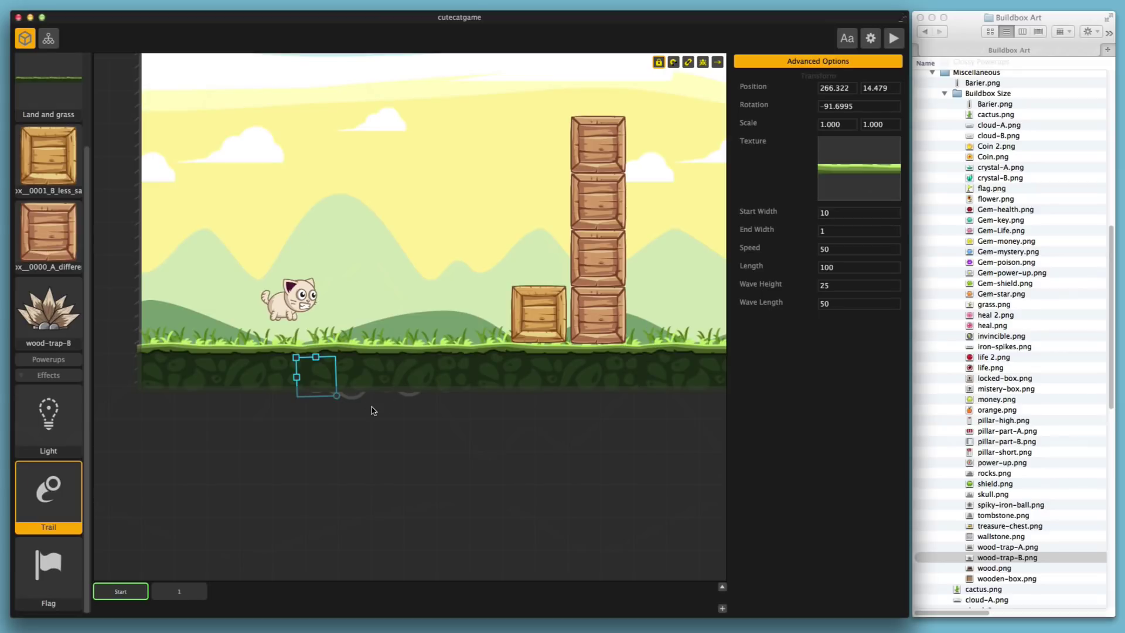
- Place a light above the cat at x 305.212, y 271.553, and layer it one level forward from the back
drag(61, 414, 345, 218)
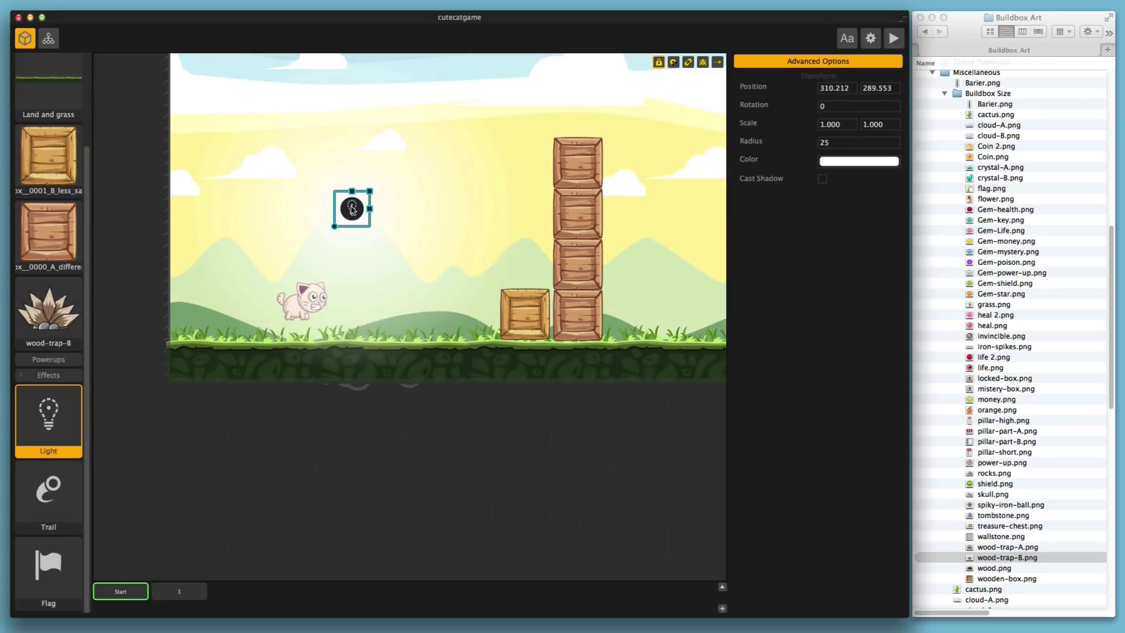
right_click(345, 218)
click(375, 268)
right_click(355, 227)
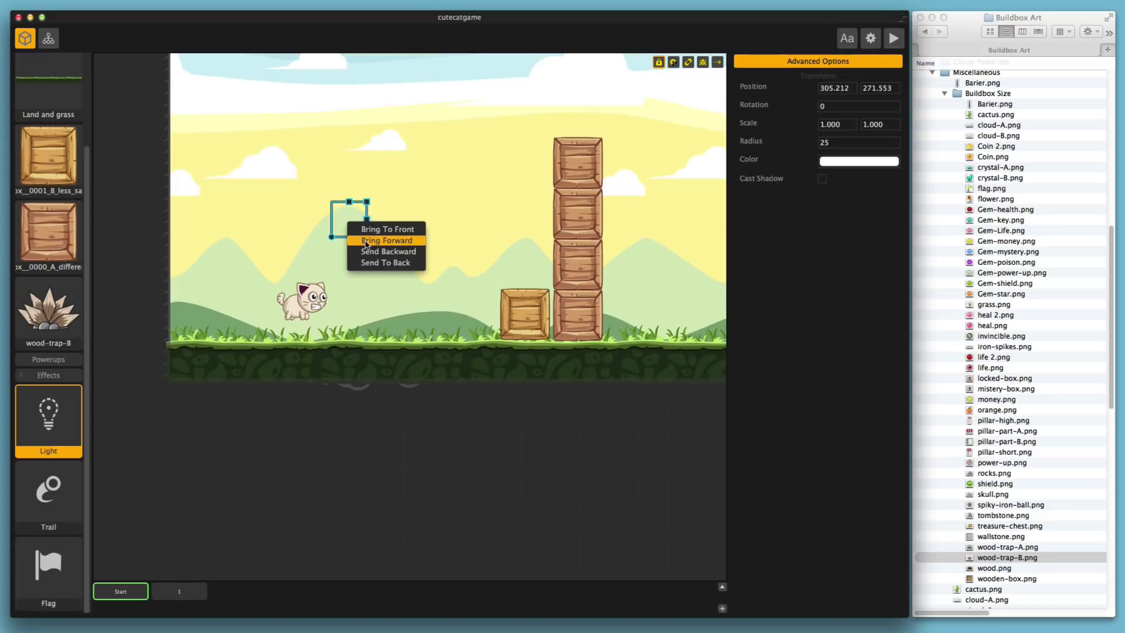
click(366, 245)
- Lower the opacity of the light's white color and check the result in a preview of the level
click(858, 161)
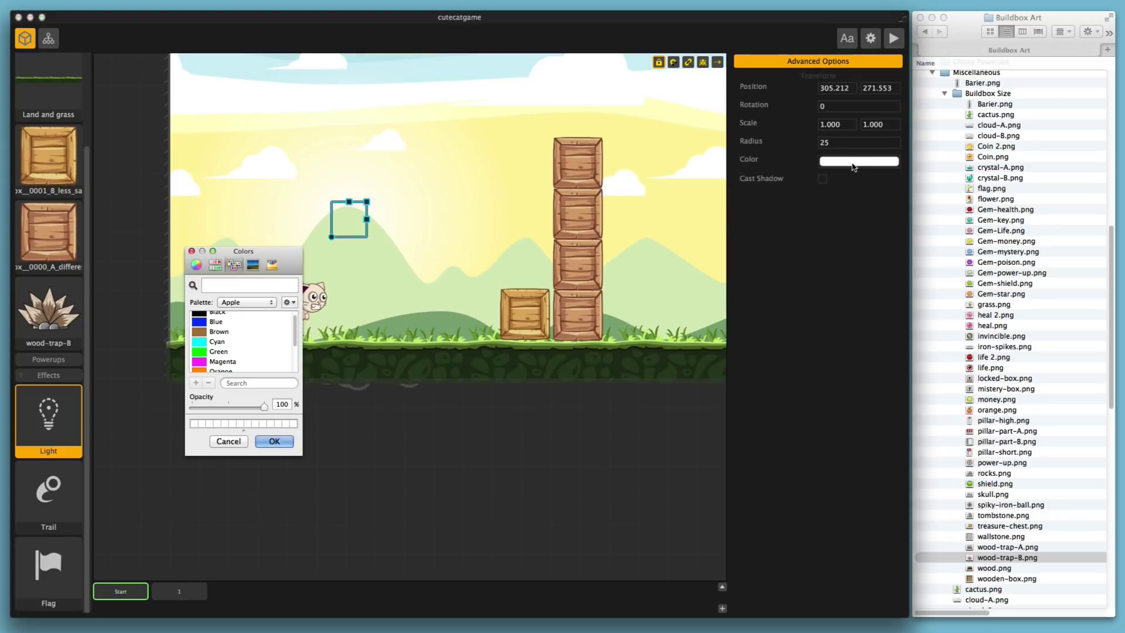
drag(266, 408, 238, 408)
click(272, 441)
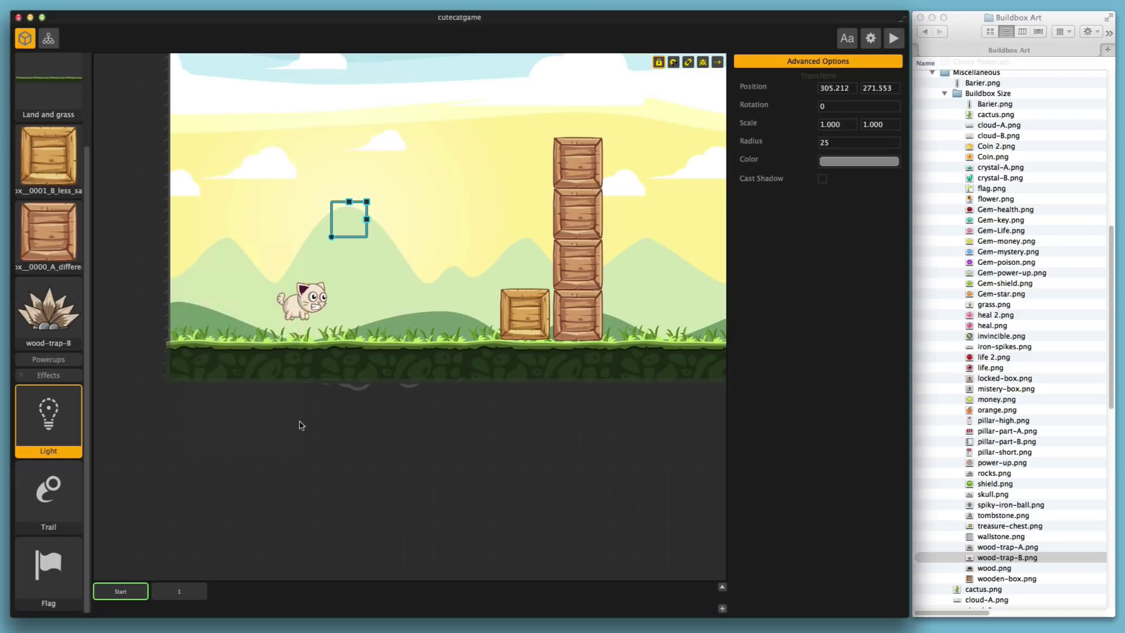
click(894, 38)
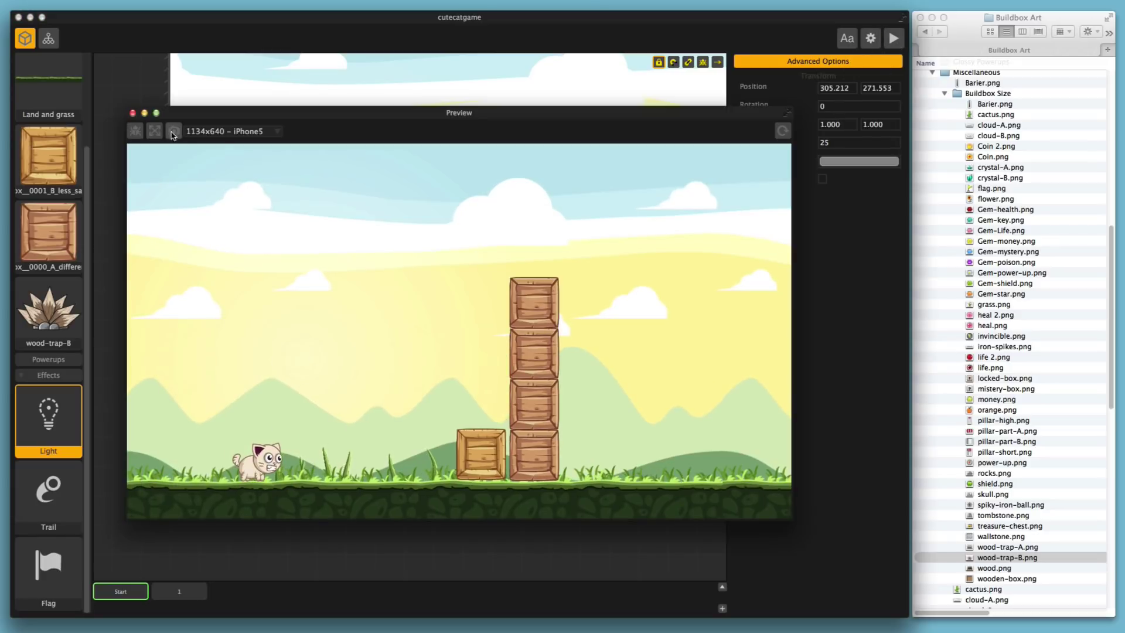
click(133, 112)
- Move the light to x 212.212, y 244.553 with Cast Shadow enabled, and bring both it and the cat to the front
right_click(344, 229)
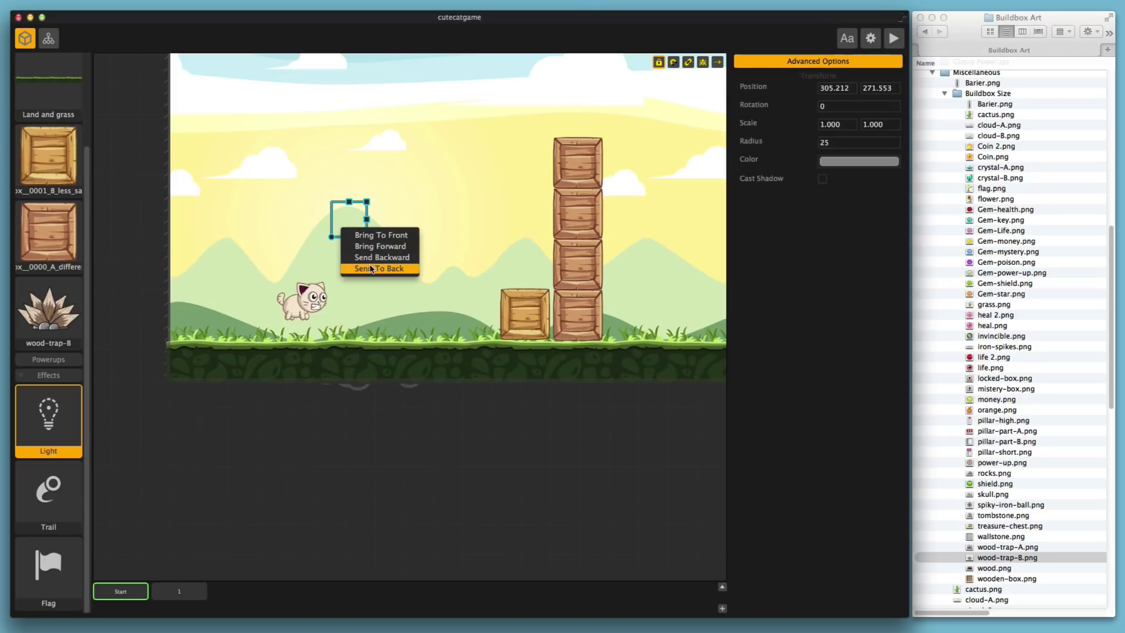
click(378, 235)
drag(352, 216, 294, 235)
click(305, 299)
right_click(309, 297)
click(328, 304)
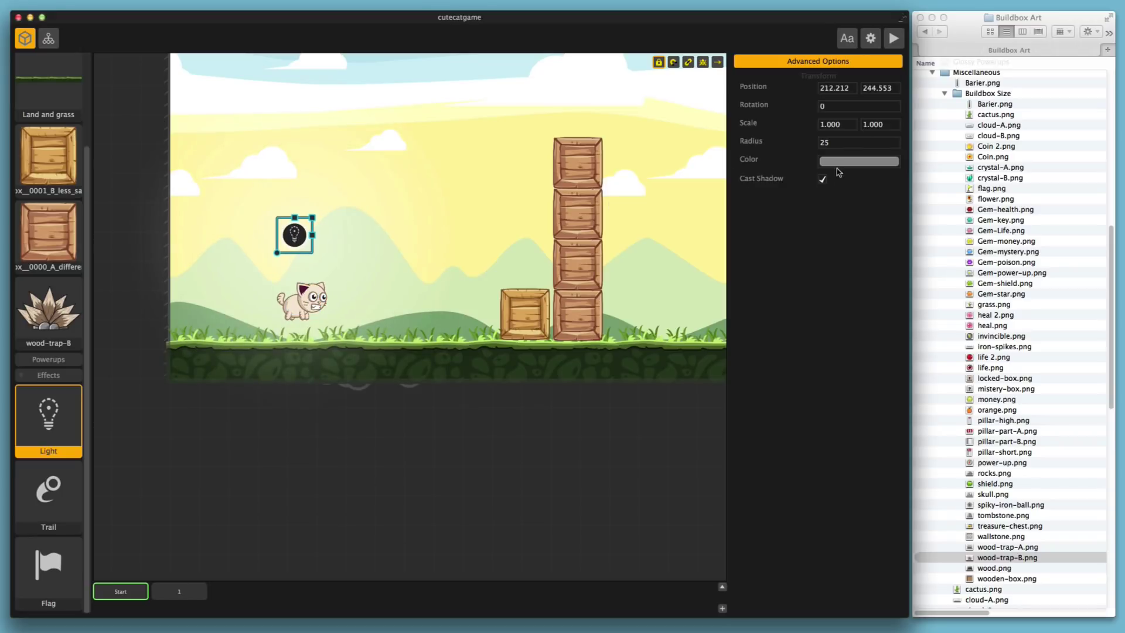
- Preview the level, jump the cat around under the light and over the crates to test the shadows, and close the preview
click(894, 38)
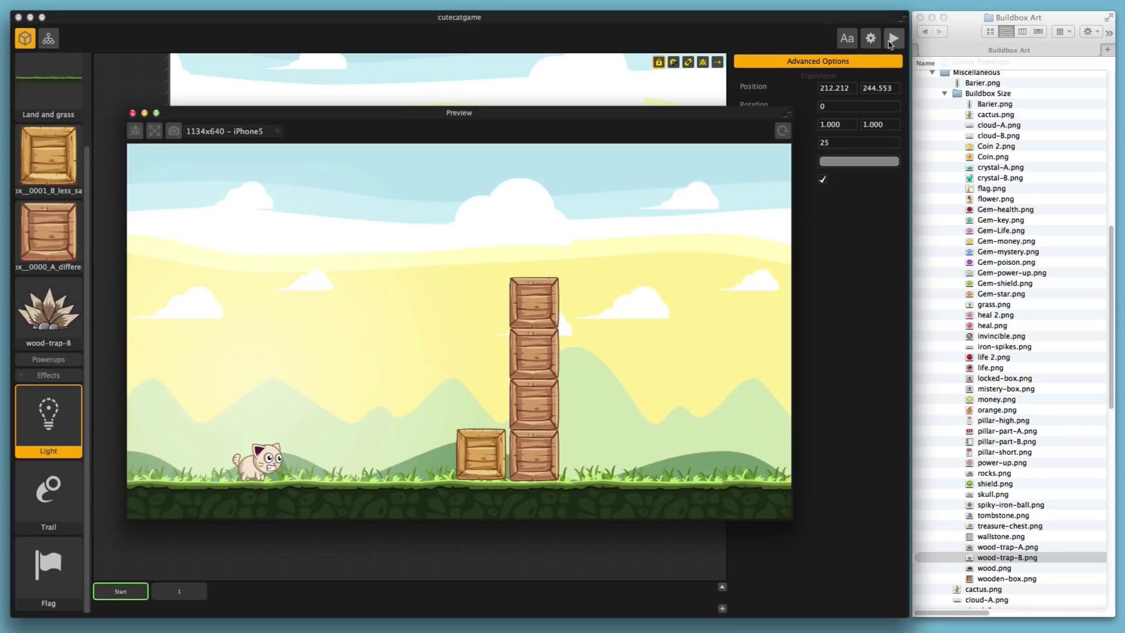
click(670, 193)
click(670, 193)
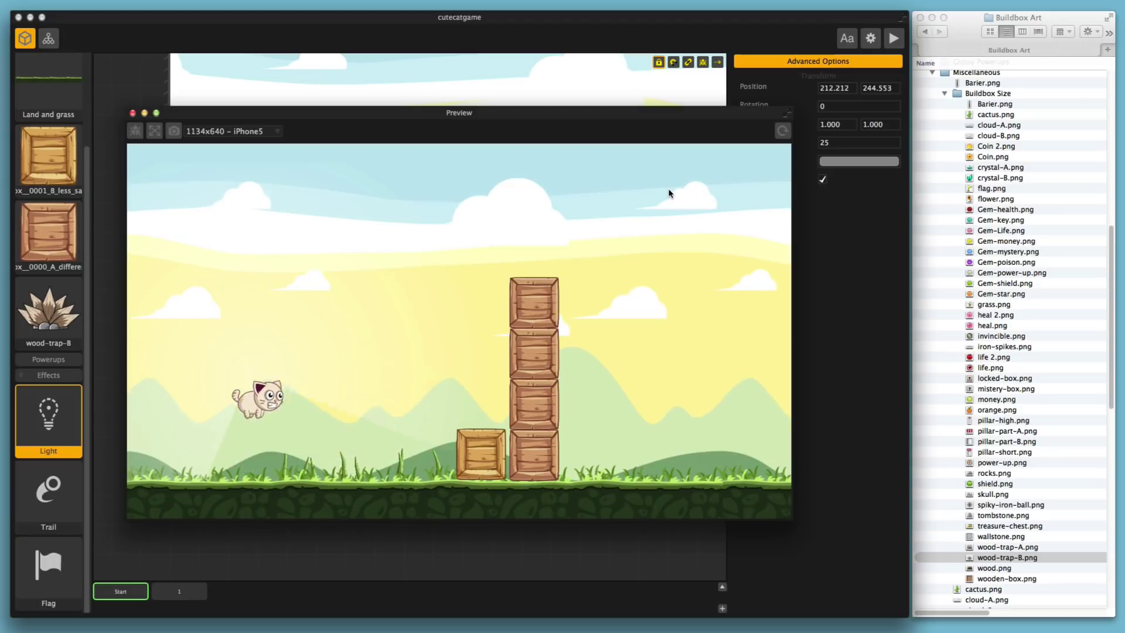
click(670, 193)
click(670, 194)
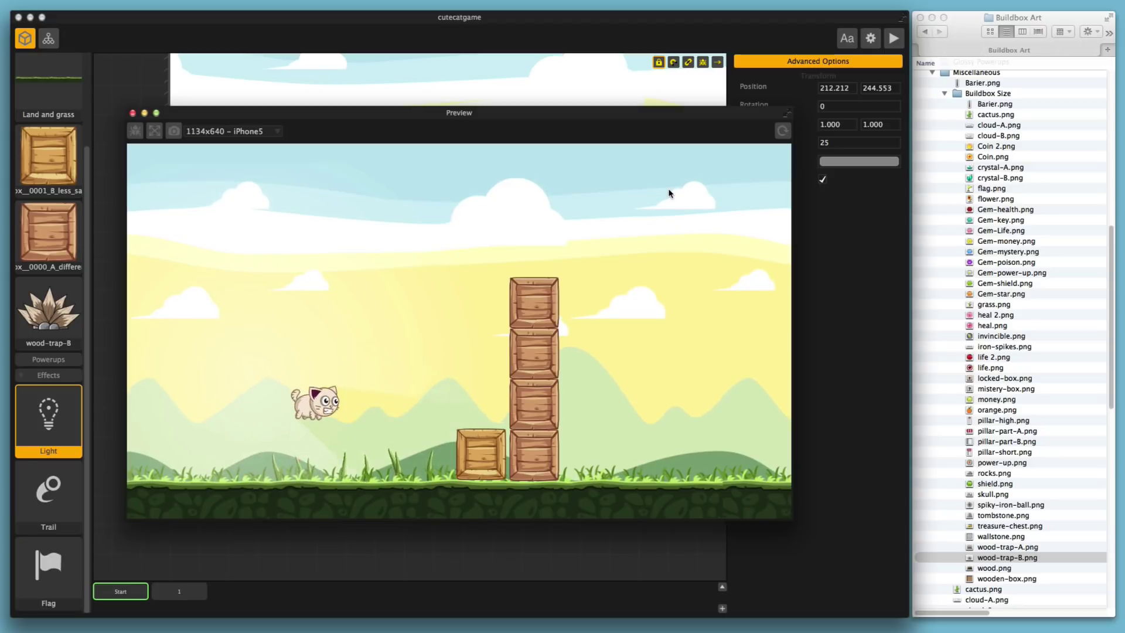
click(670, 193)
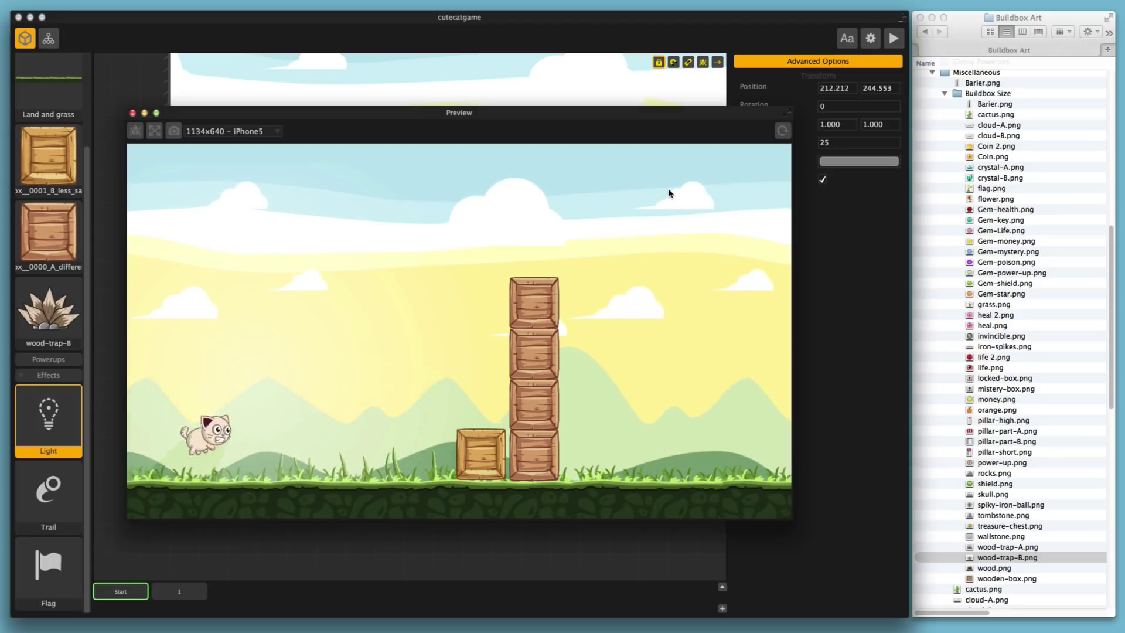
click(670, 194)
click(670, 194)
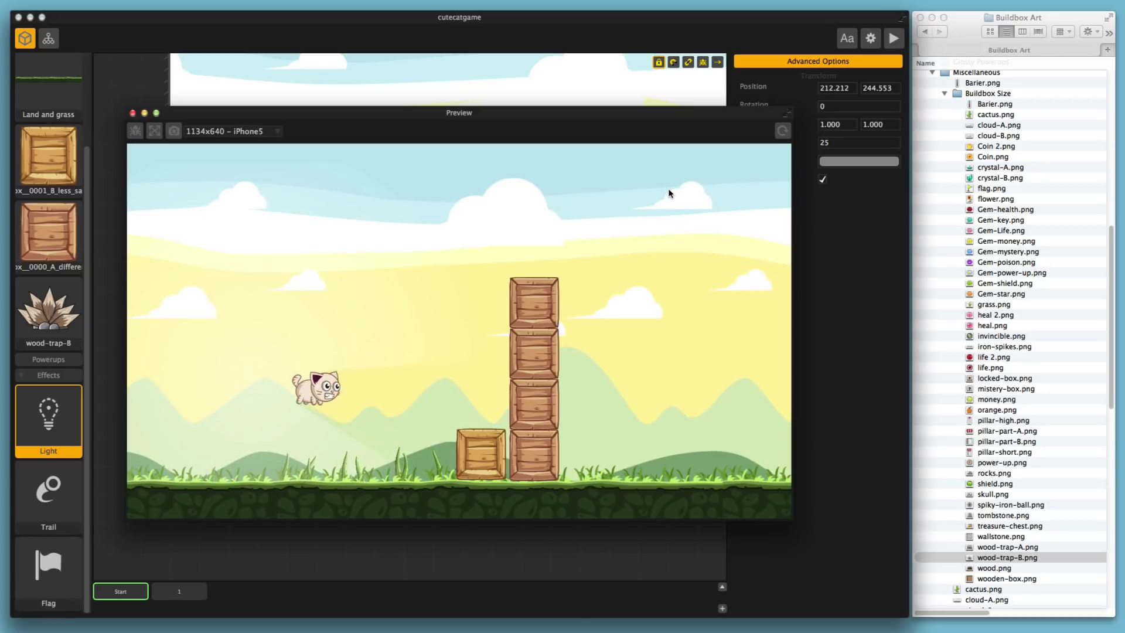
click(670, 193)
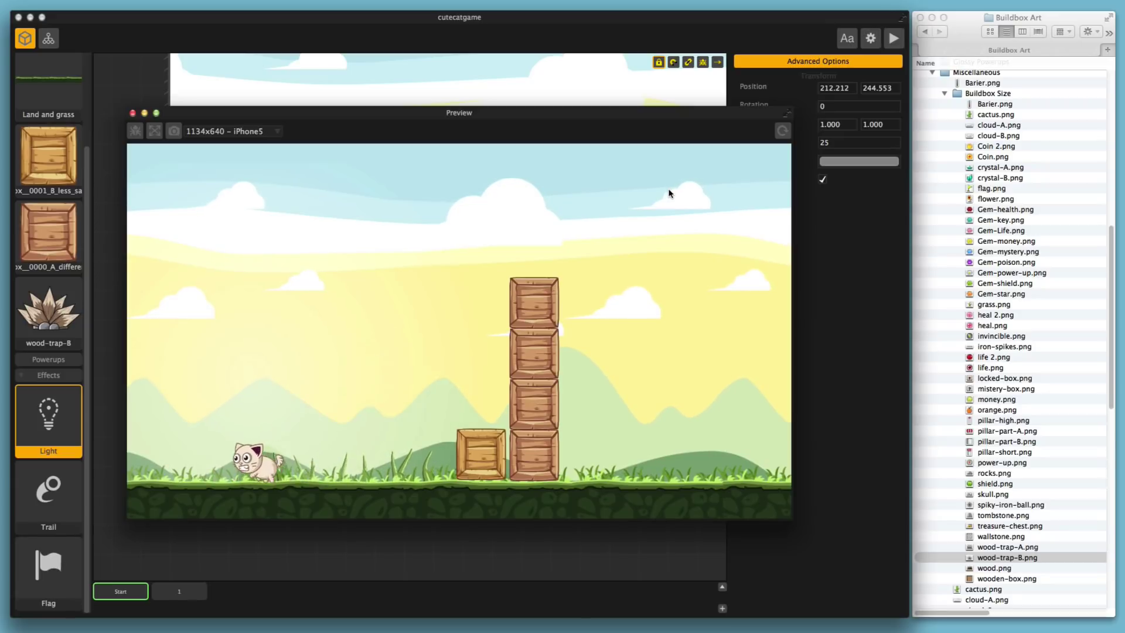
click(669, 194)
click(669, 193)
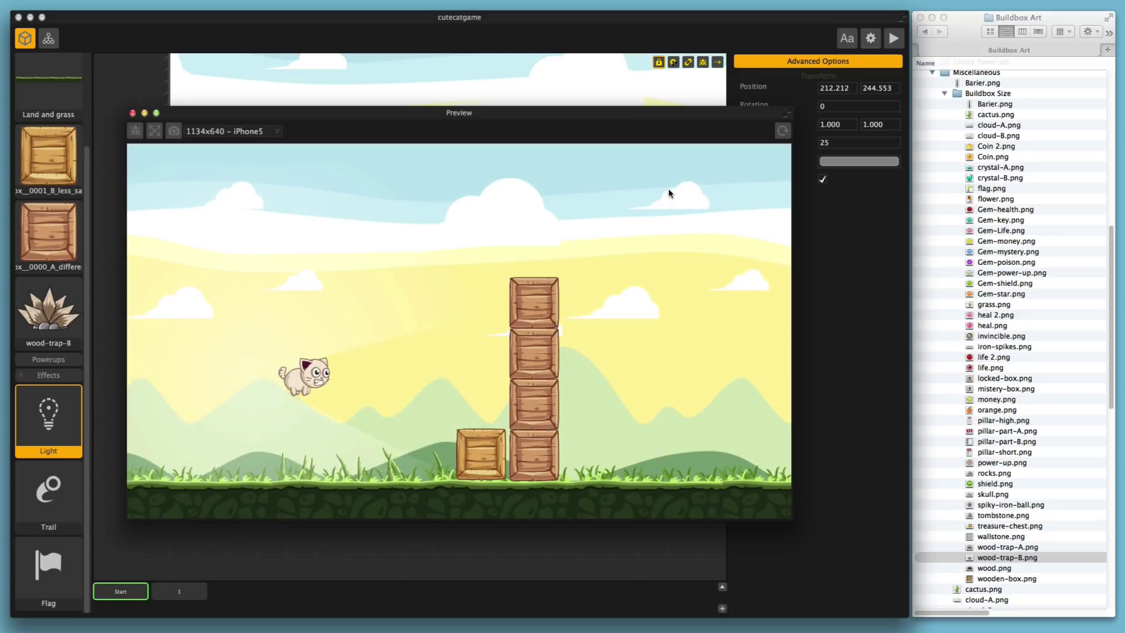
click(669, 194)
click(669, 193)
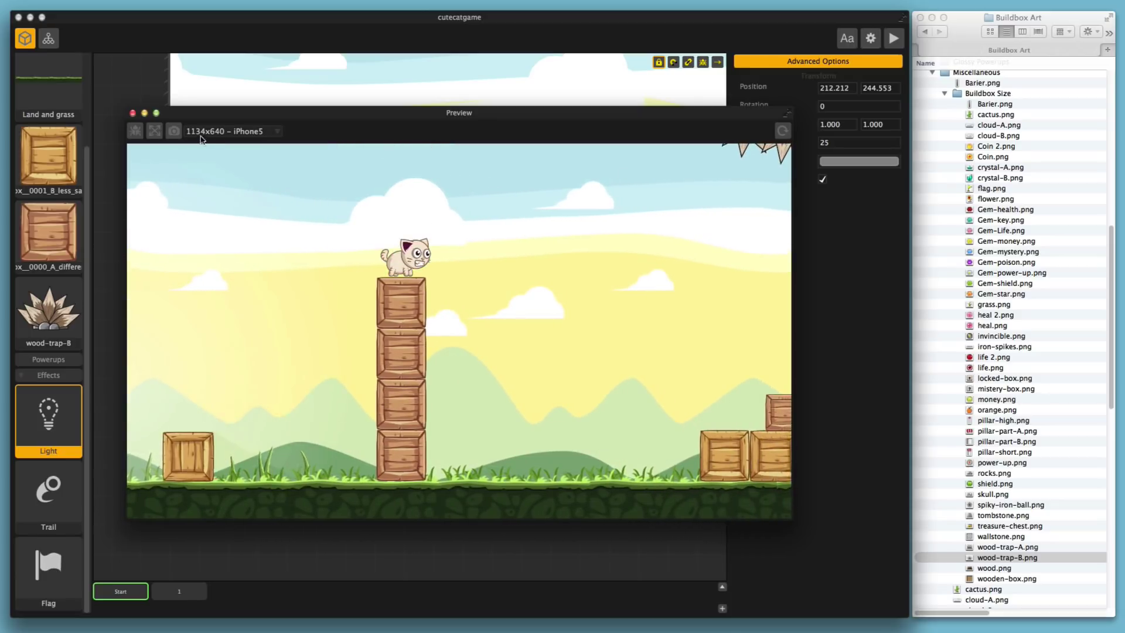
key(Escape)
- Select the yellow crate beside the stack and open its vertical linear velocity for editing
click(517, 314)
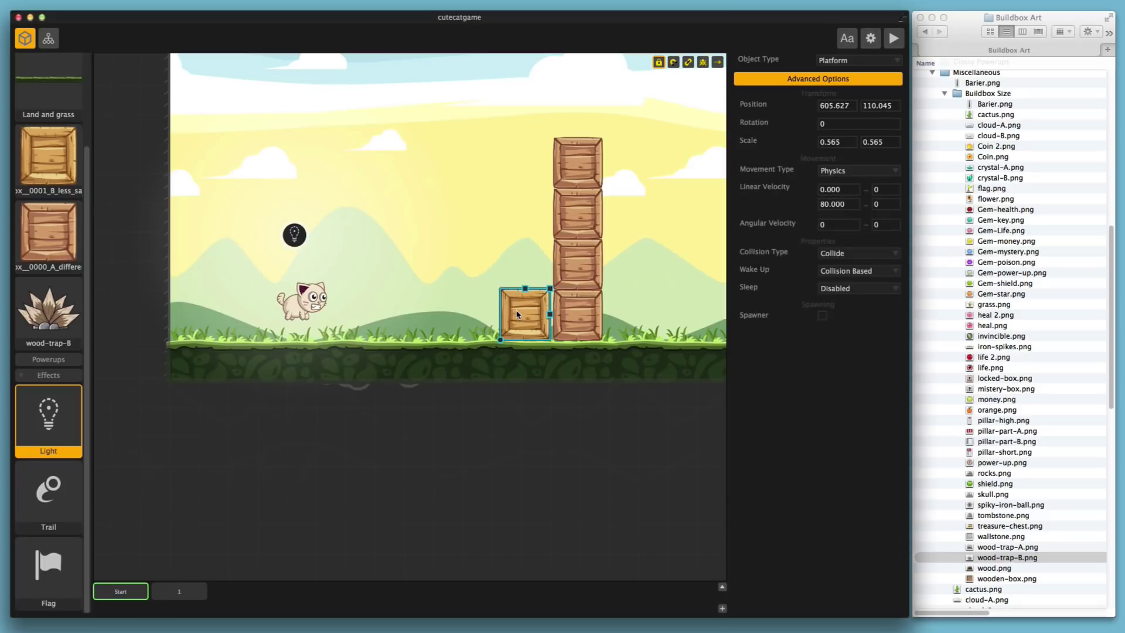
double_click(835, 205)
double_click(825, 205)
click(823, 221)
click(823, 204)
- Switch to scene 1 and place a wood-trap-B spike cluster at x 522, y 328, scaled to 0.674
click(181, 592)
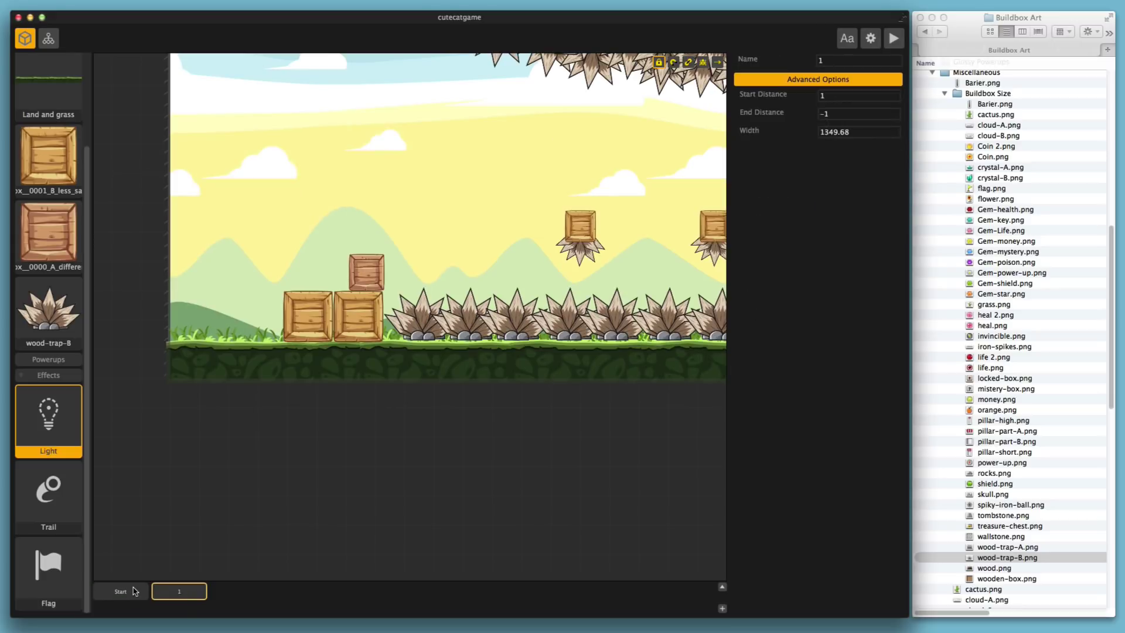
drag(46, 316, 464, 178)
drag(556, 131, 530, 159)
- Add a yellow wooden box at x 297, y 316, scaled to 0.573 and rotated to -112.161
scroll(42, 234, up, 3)
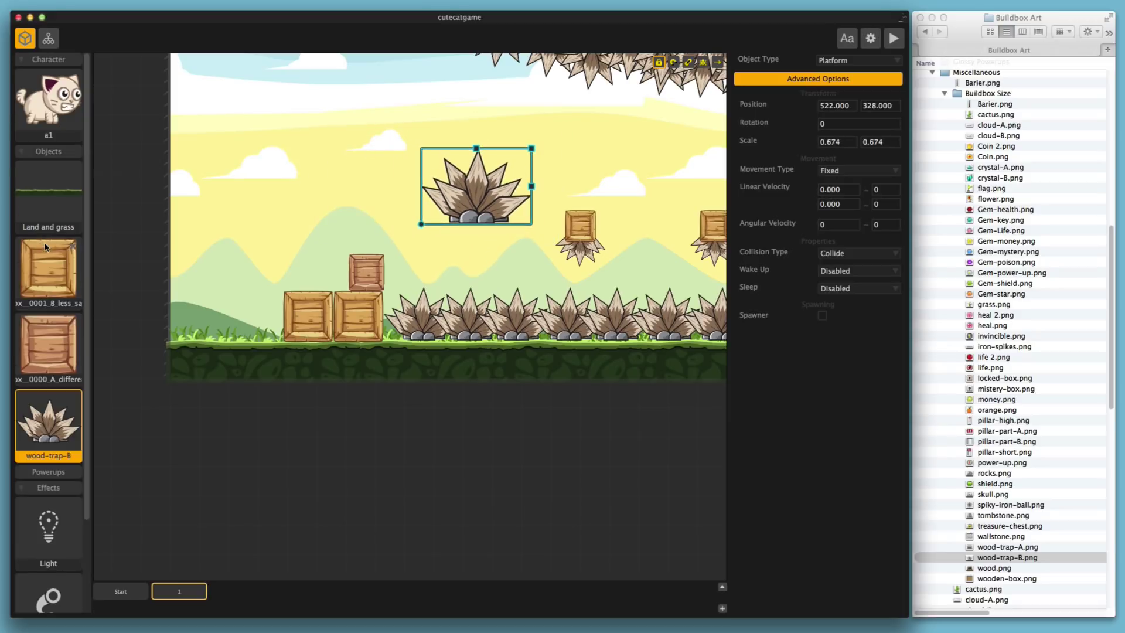
drag(41, 258, 225, 154)
drag(265, 119, 251, 128)
drag(199, 180, 353, 197)
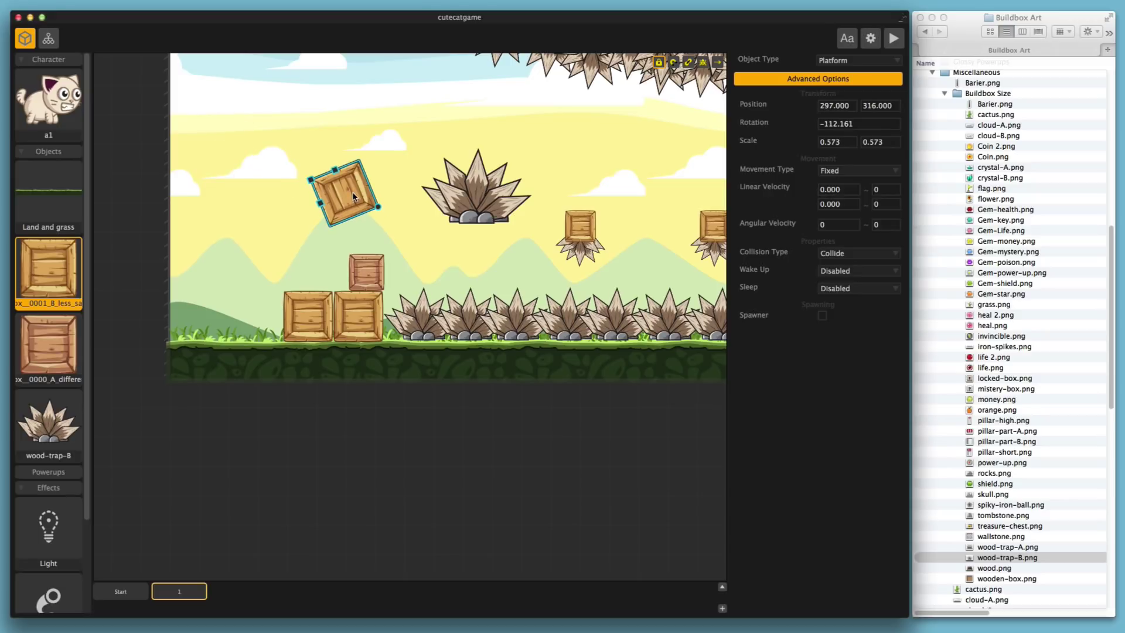
- Try out the full-size rocks.png from the Miscellaneous art in scene 1 and delete it from the scene
scroll(996, 493, up, 15)
scroll(1000, 492, down, 12)
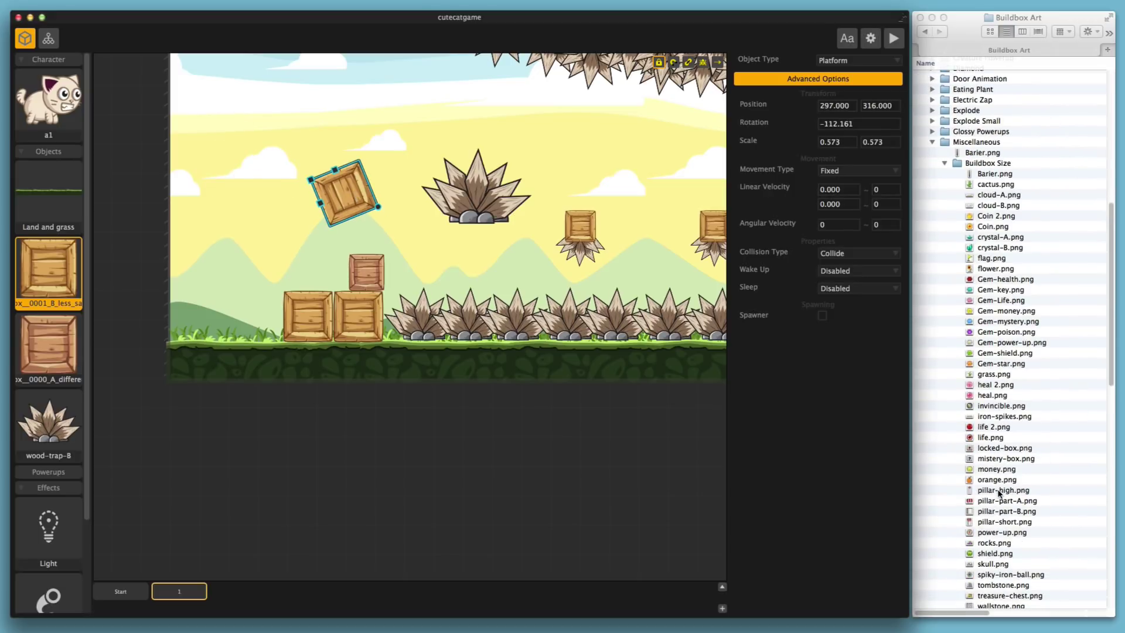
scroll(1000, 493, down, 15)
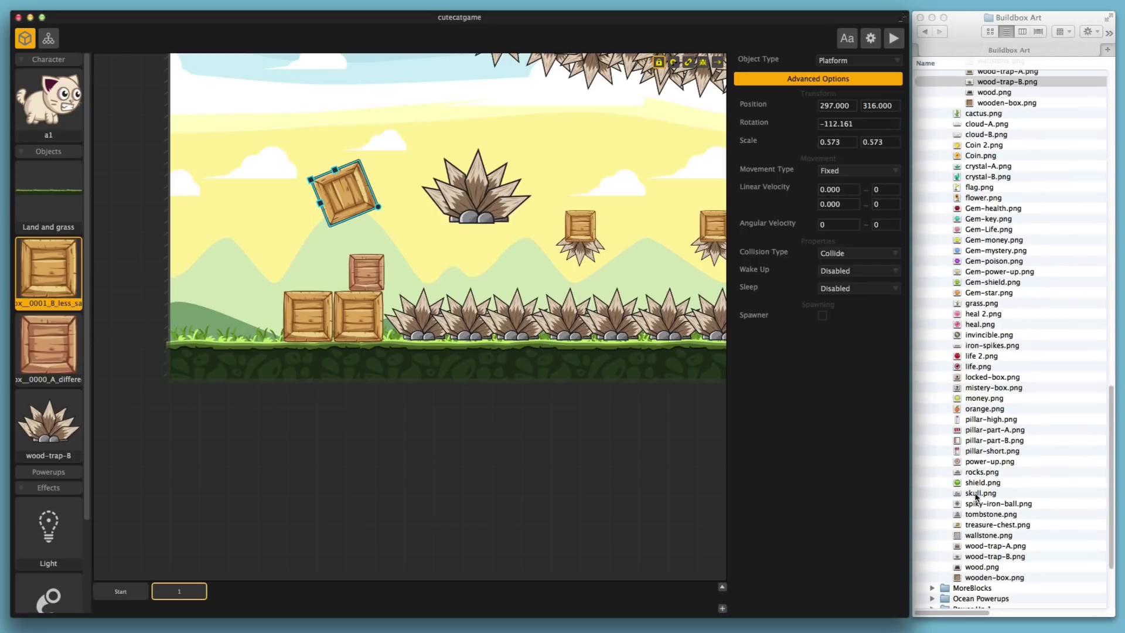
drag(982, 472, 504, 196)
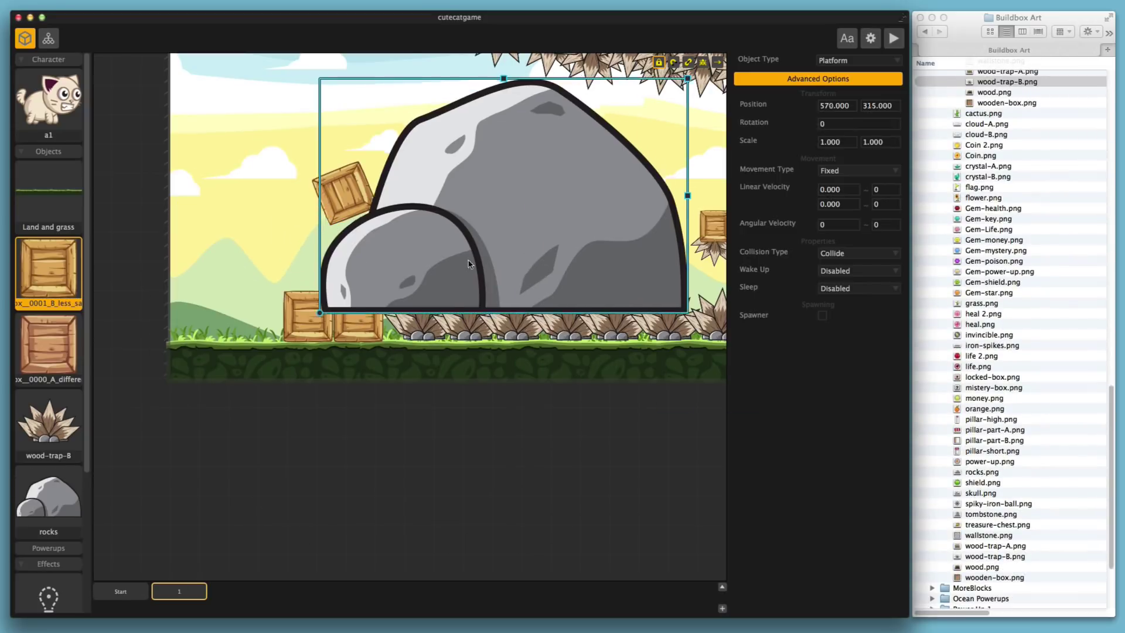
drag(468, 263, 316, 324)
drag(514, 142, 514, 158)
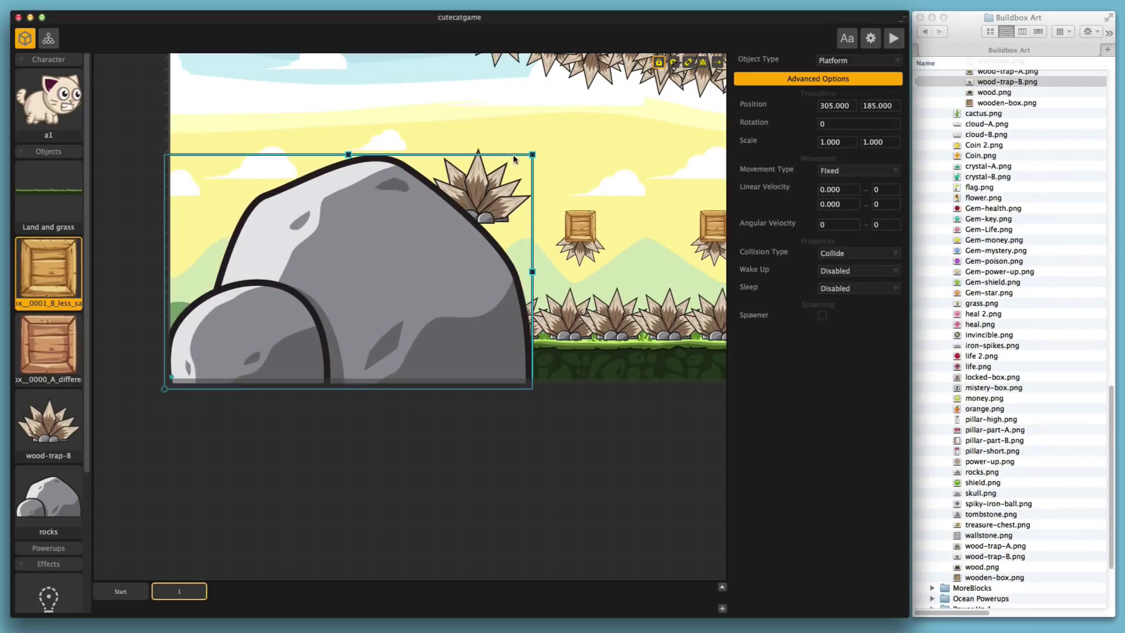
key(Delete)
- Place rocks.png from the Buildbox Size folder on the ground beside the crates at x 108, y 106, scaled to 0.684
scroll(934, 351, up, 10)
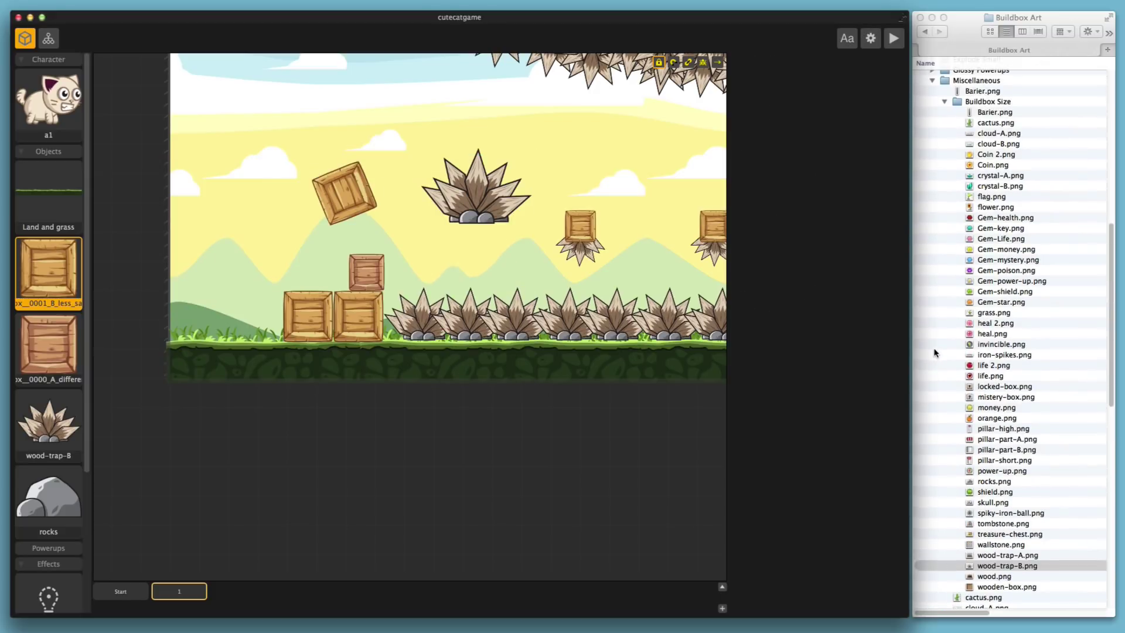
click(999, 564)
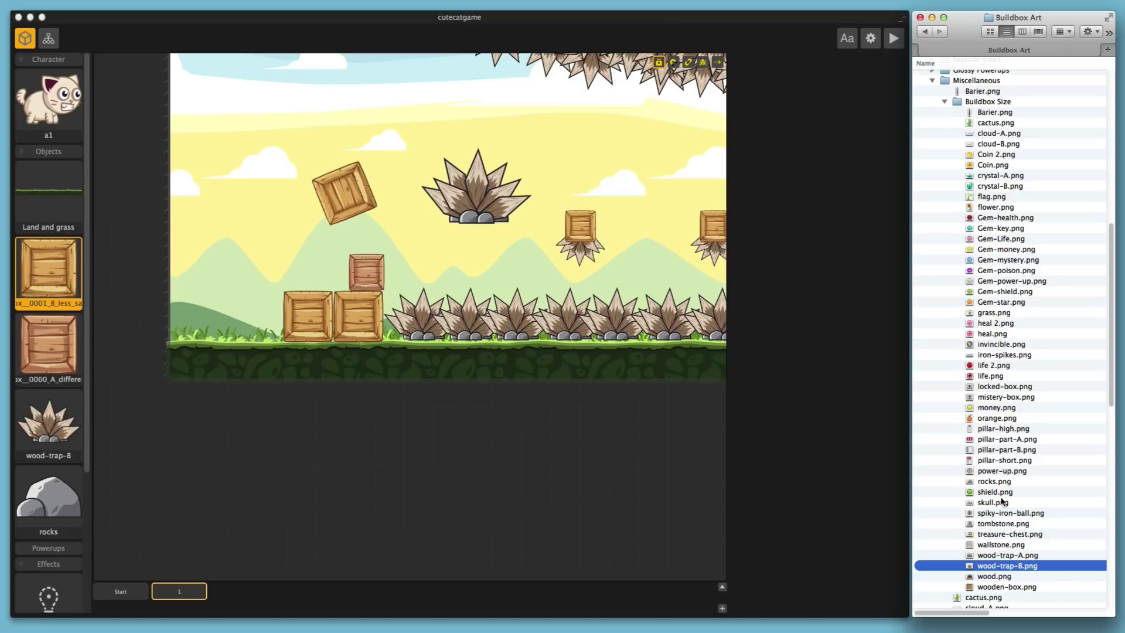
drag(994, 481, 253, 325)
drag(314, 269, 242, 318)
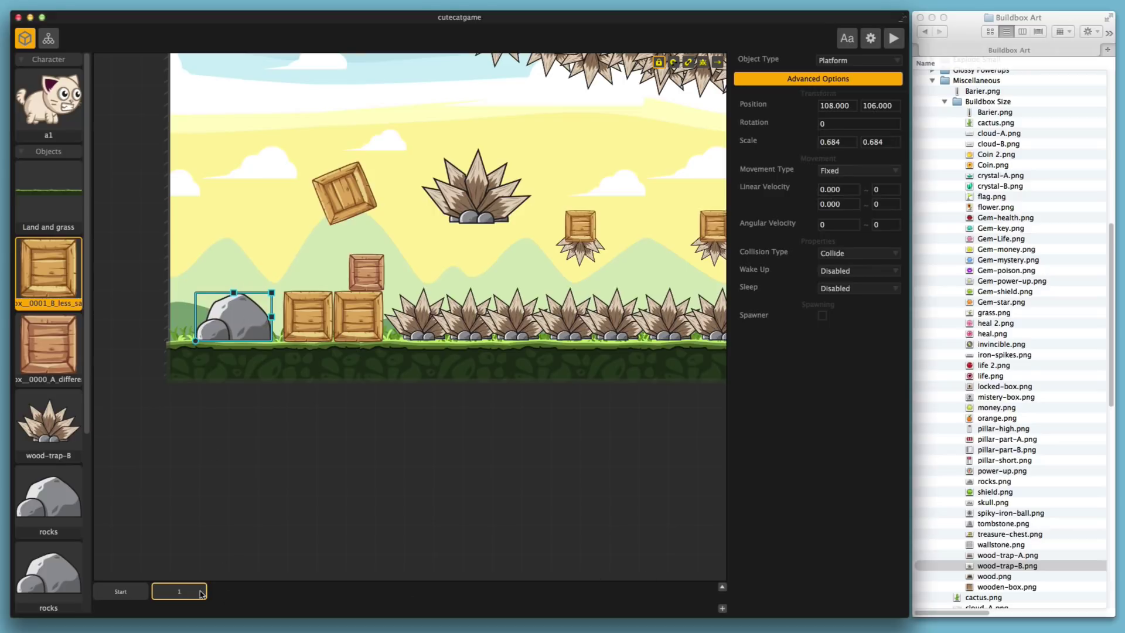
- Duplicate scene 1 and add three empty scenes after the copy
click(181, 593)
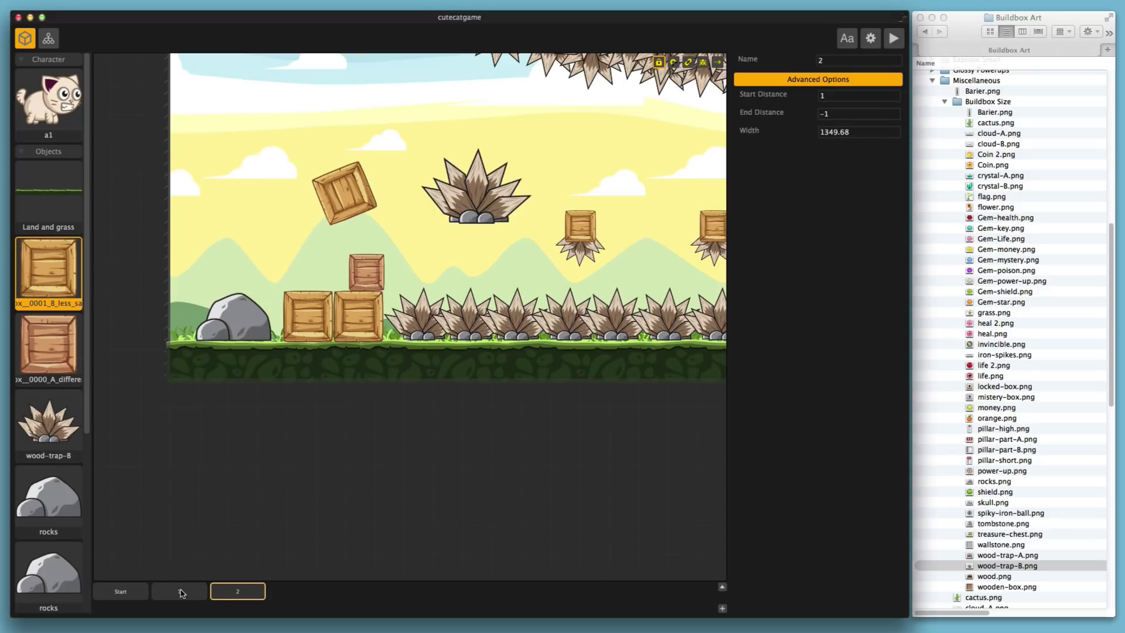
click(218, 593)
click(723, 608)
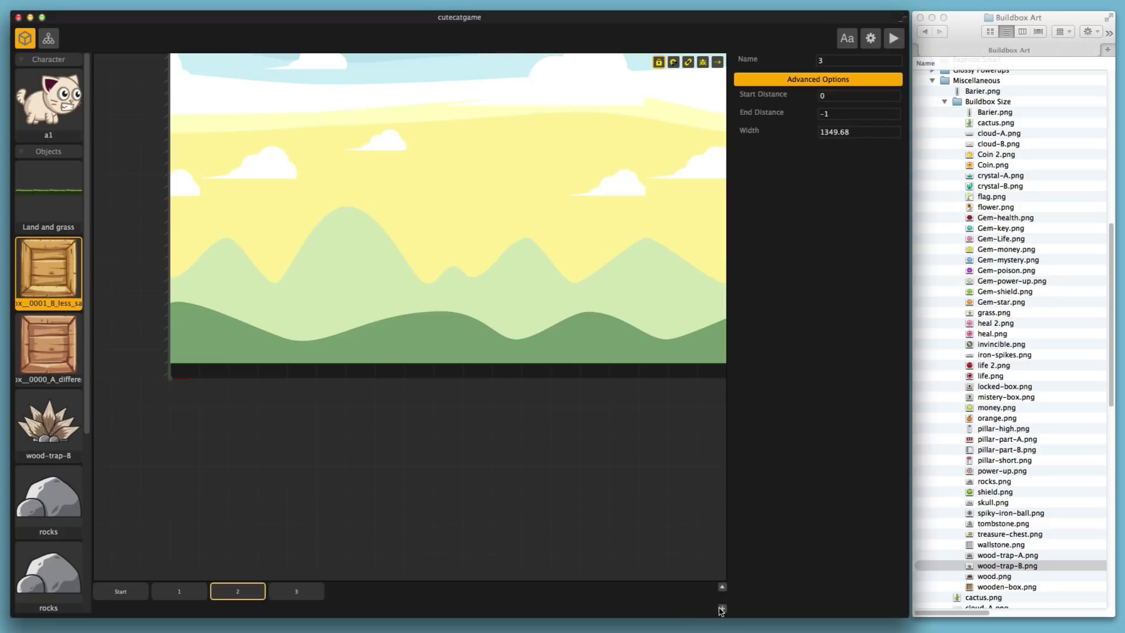
click(723, 608)
click(723, 608)
- Copy the grassy ground platform from scene 1 into scene 3 at x 505.2, y 42.24
click(186, 593)
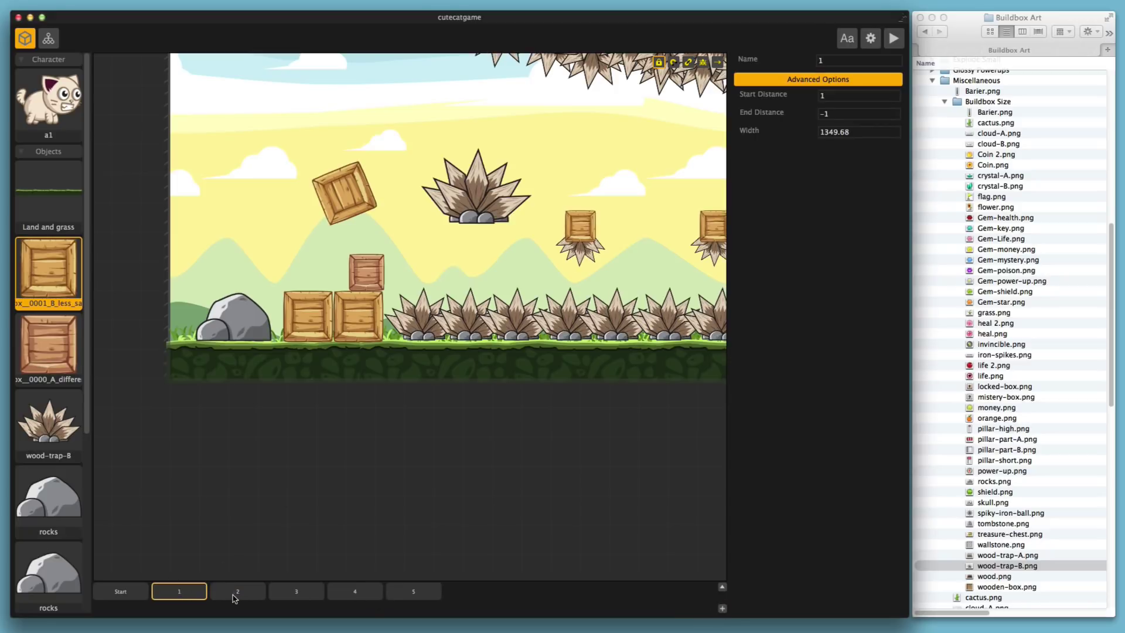
click(284, 362)
click(297, 591)
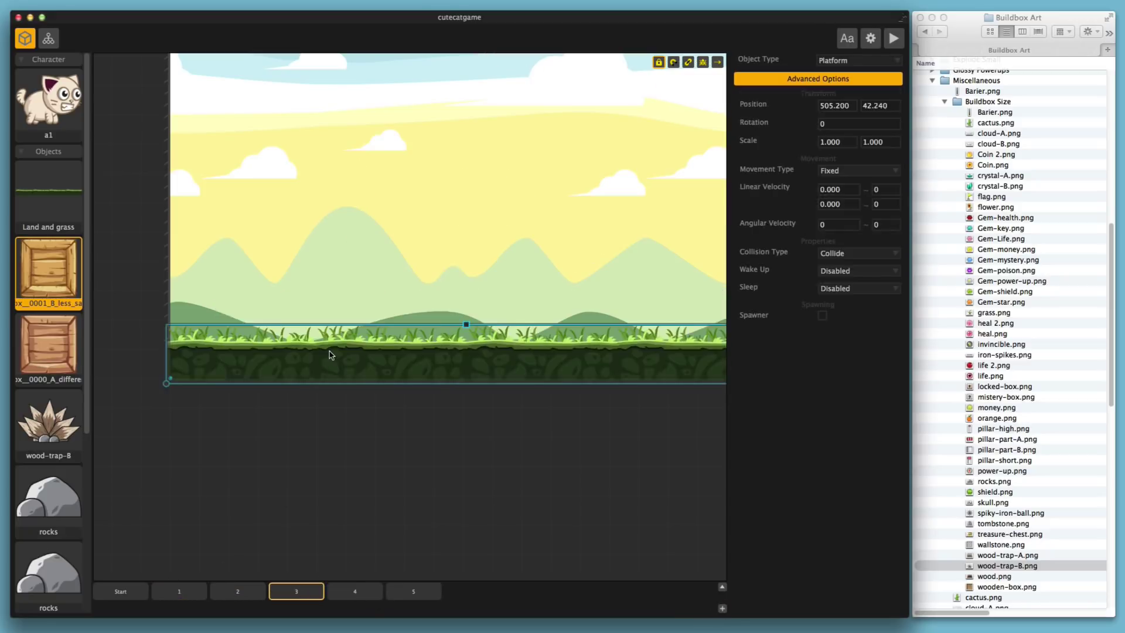
- Place spiky-iron-ball.png above the ground in scene 3 at x 318.16, y 183.36, scaled to 0.727
drag(1003, 514, 368, 278)
scroll(410, 315, down, 3)
scroll(362, 306, up, 3)
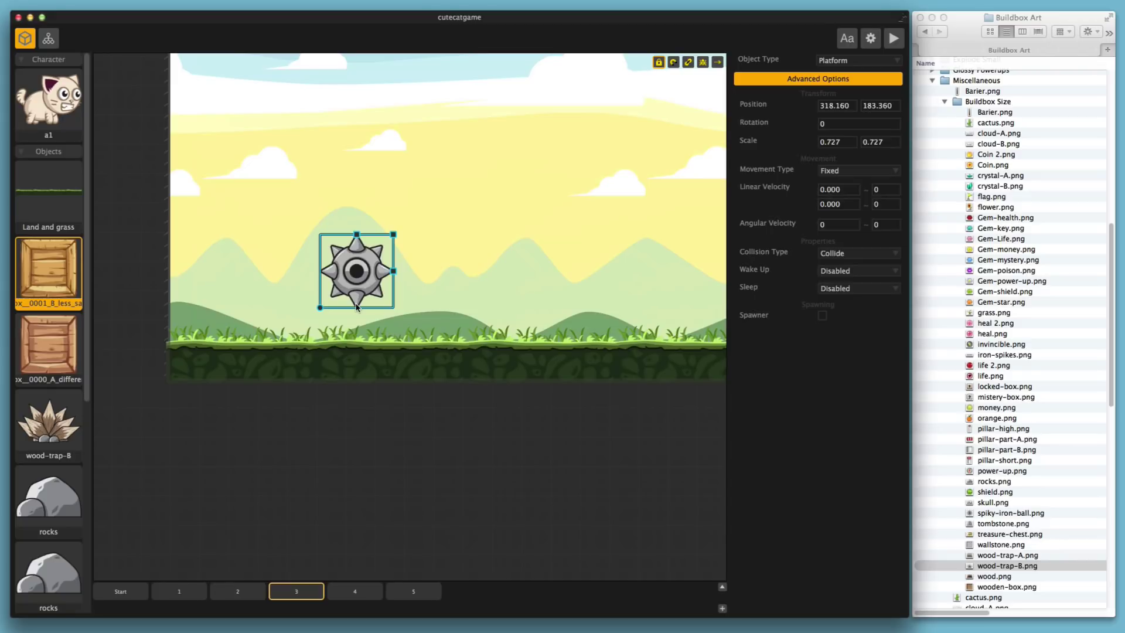
scroll(356, 305, down, 3)
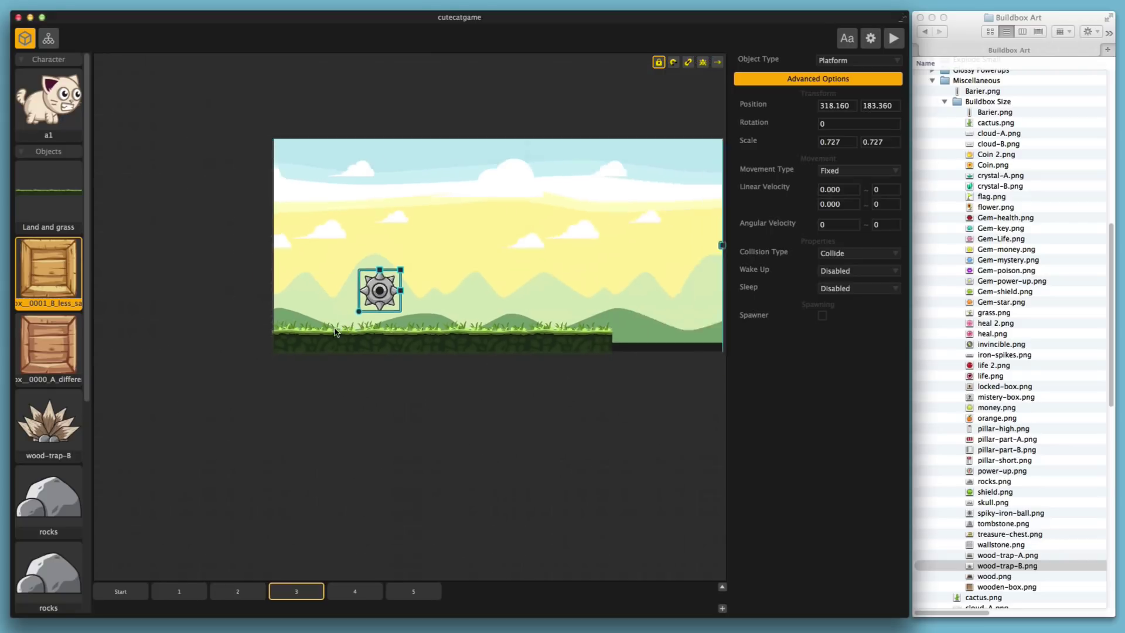
scroll(346, 319, up, 5)
scroll(336, 329, down, 1)
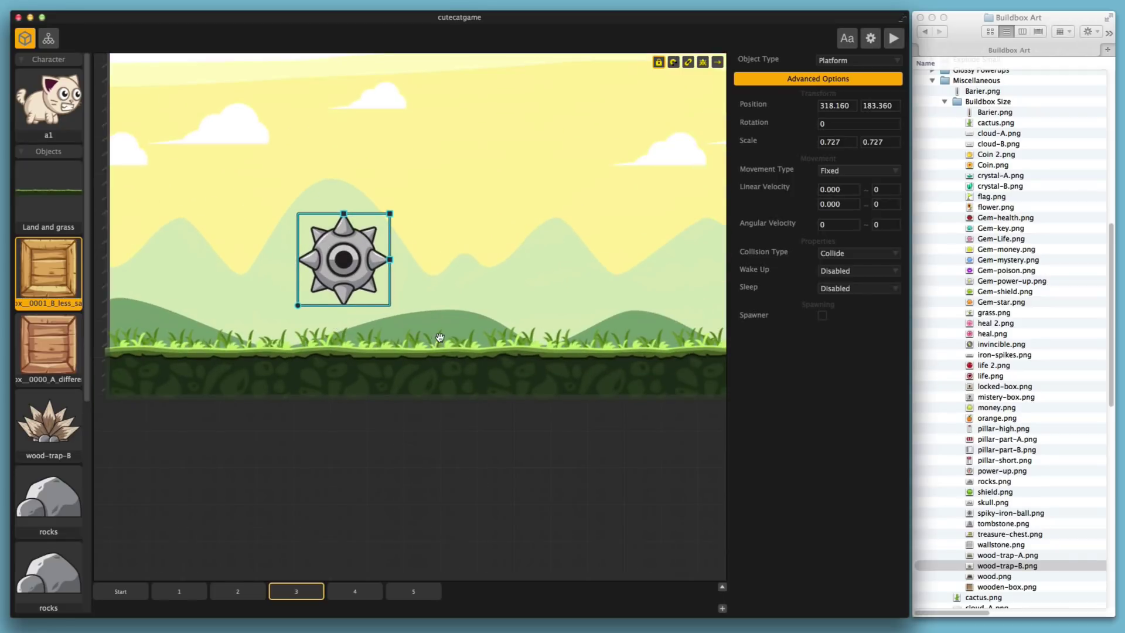
drag(439, 340, 432, 514)
scroll(440, 449, up, 3)
scroll(435, 464, down, 1)
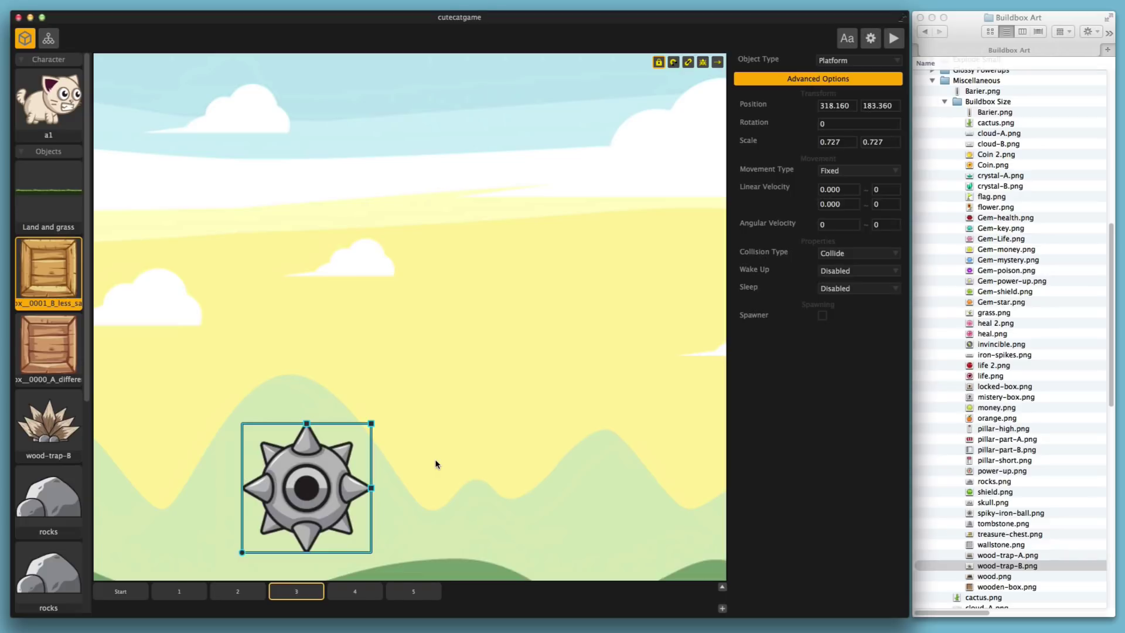
- Switch to the Start scene and apply the Helicopter gameplay preset in the project settings
click(130, 592)
scroll(352, 391, down, 3)
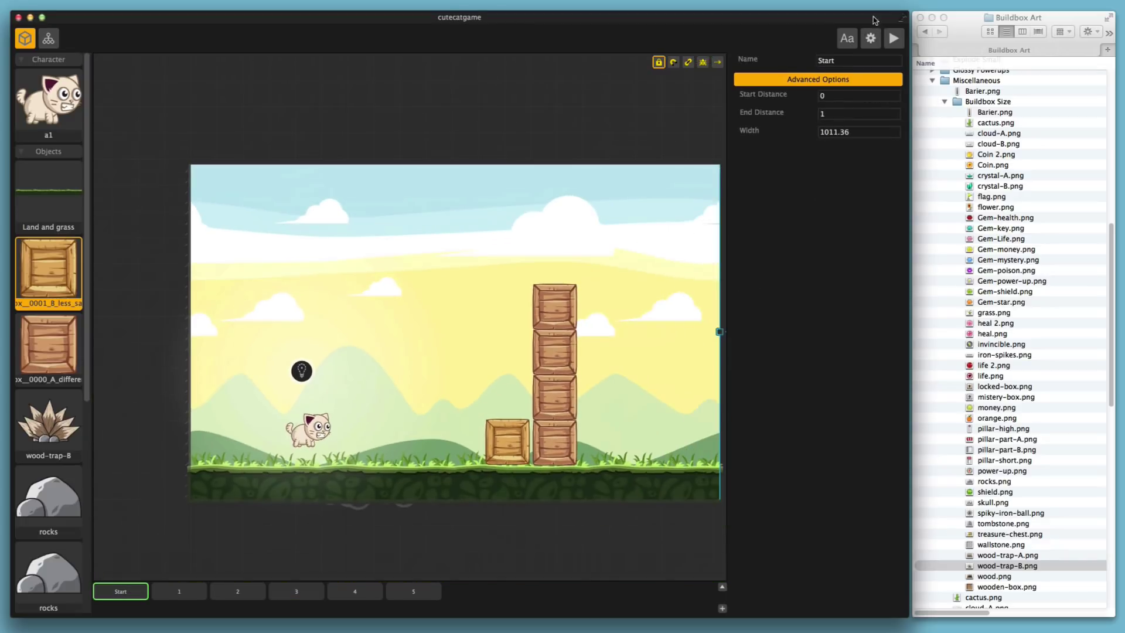
click(872, 39)
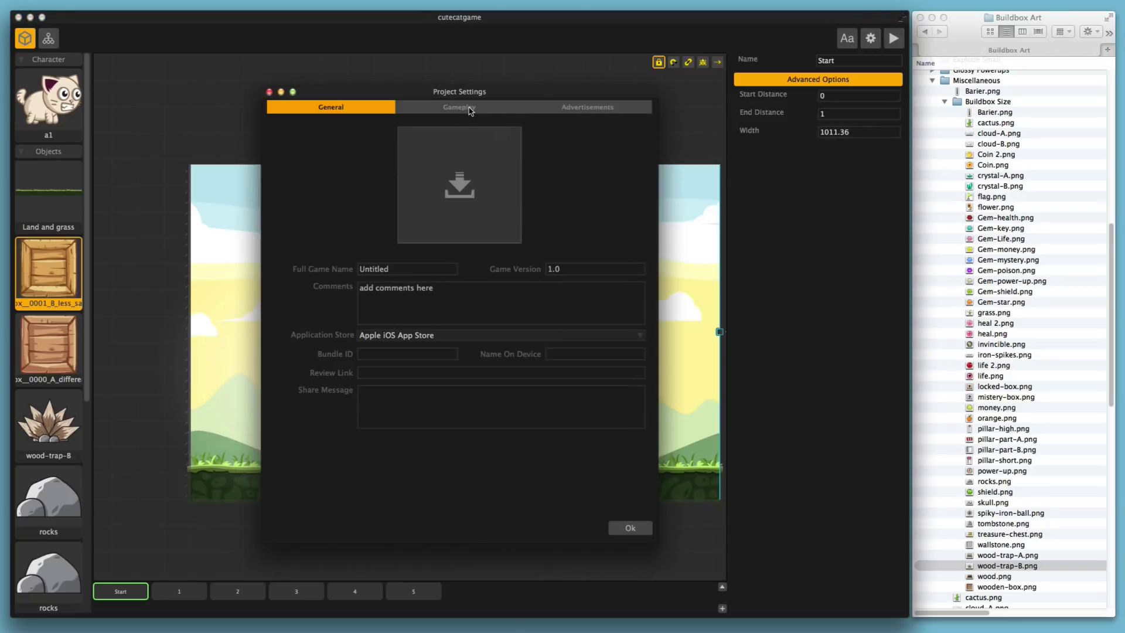
click(470, 110)
click(404, 134)
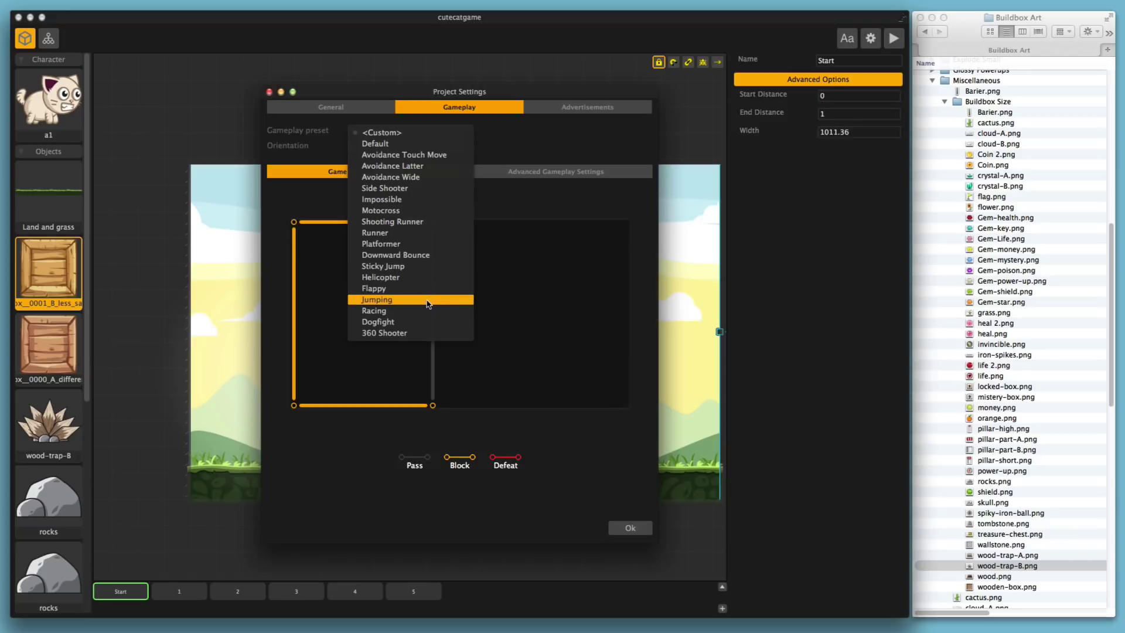
click(427, 277)
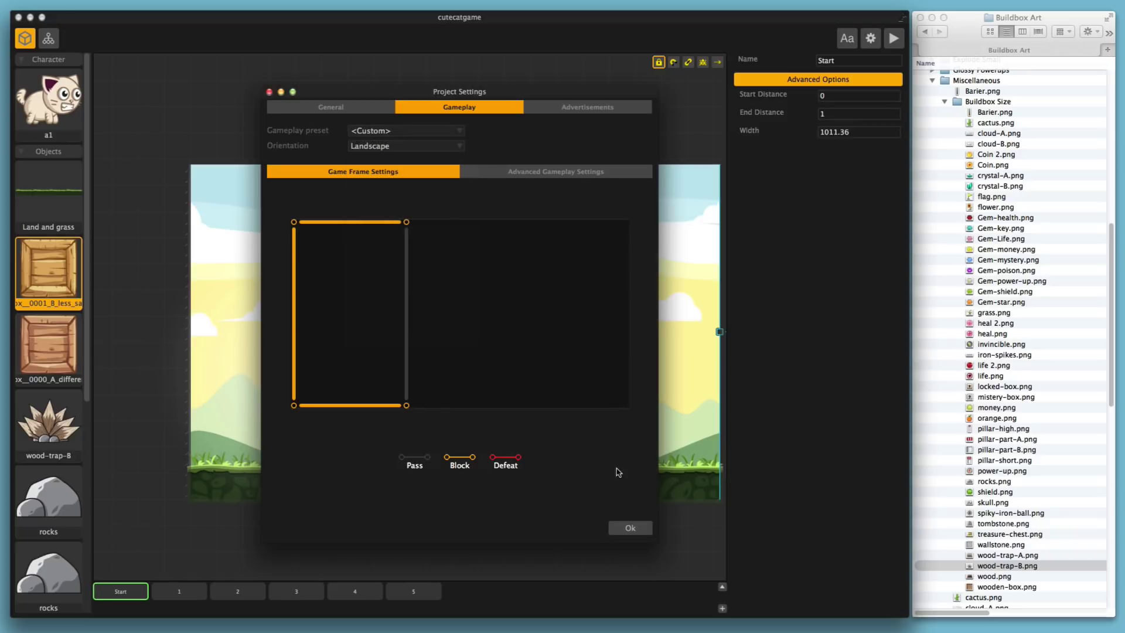
click(630, 528)
- Preview the game with the Helicopter preset, restart the run once and close the preview
click(893, 39)
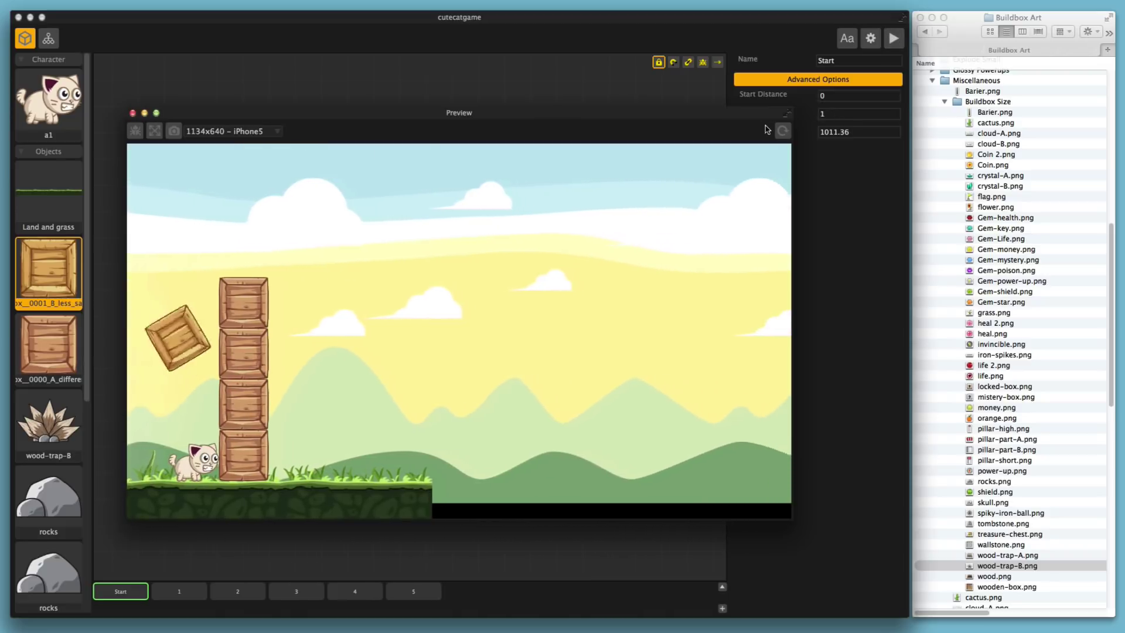
click(782, 131)
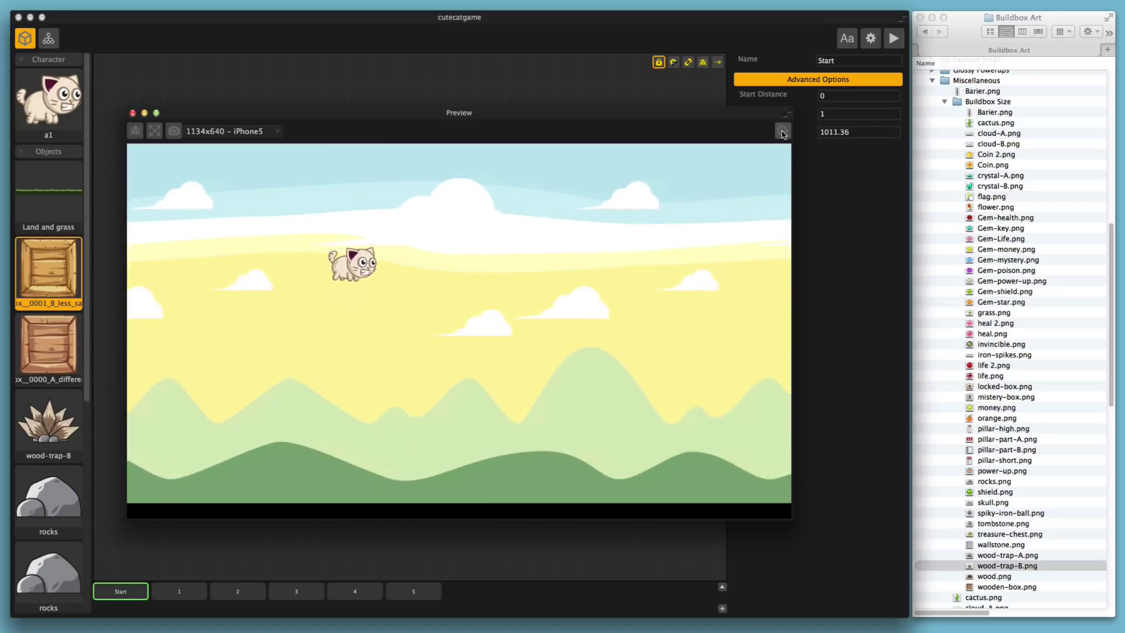
click(134, 113)
- Delete the empty scenes 4 and 5
click(237, 591)
click(296, 592)
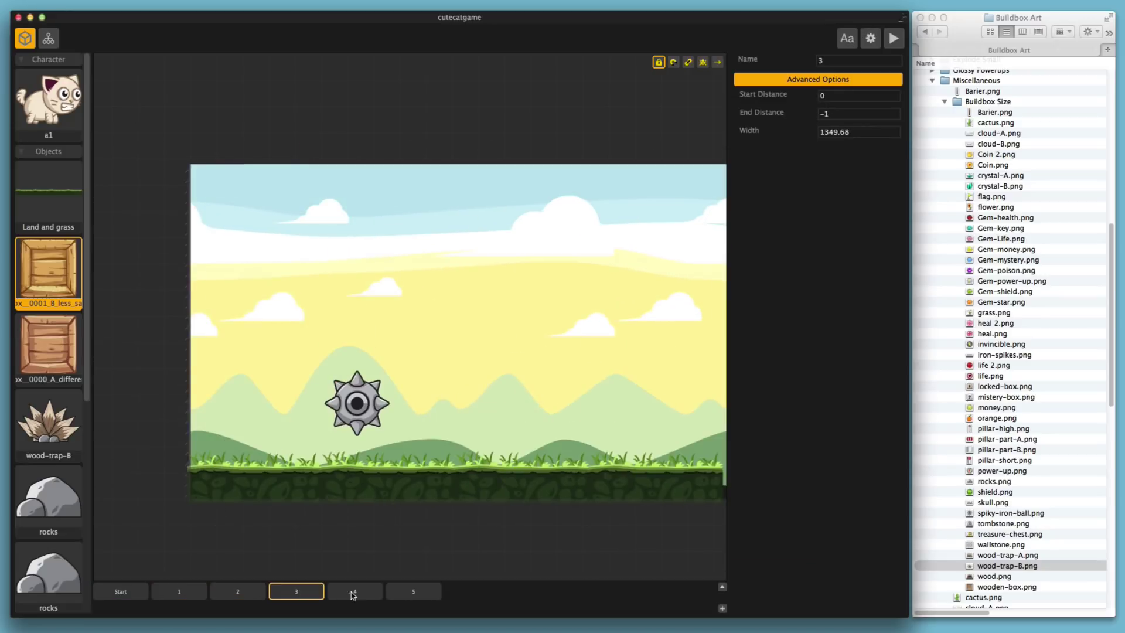
click(353, 593)
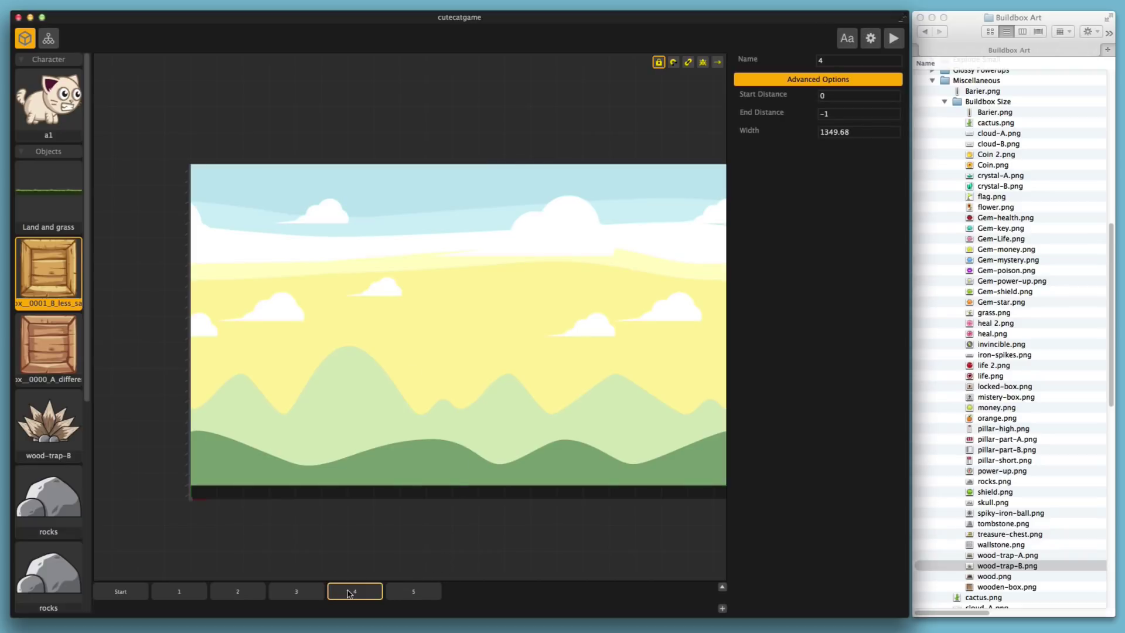
key(Delete)
click(683, 144)
click(354, 593)
key(Delete)
click(674, 146)
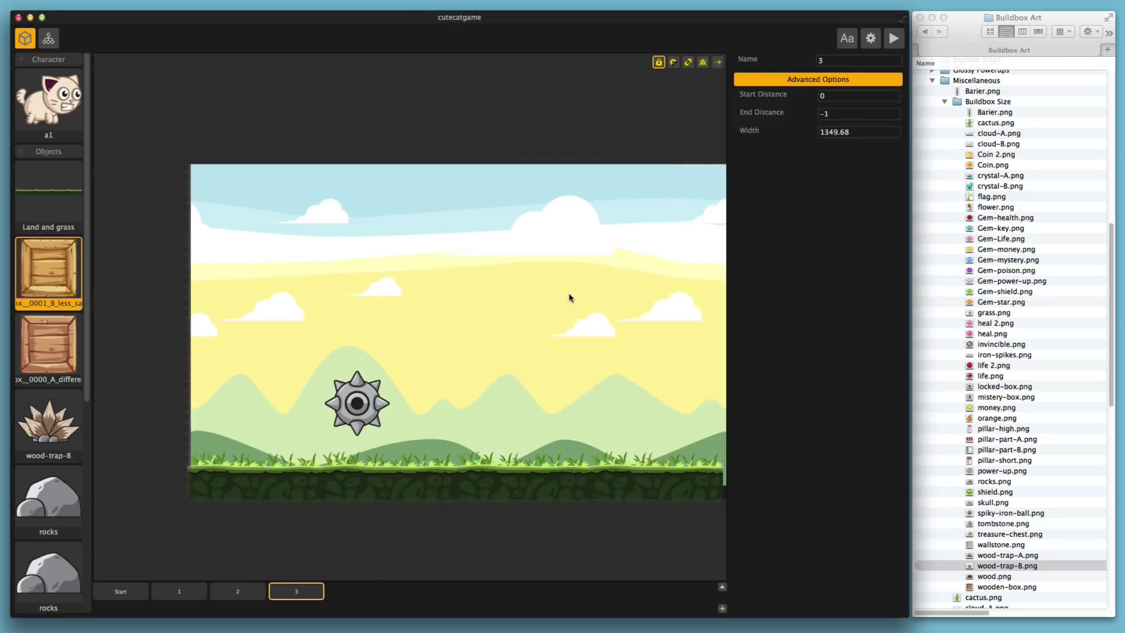
- Set the Start scene's end distance to 1011
click(121, 591)
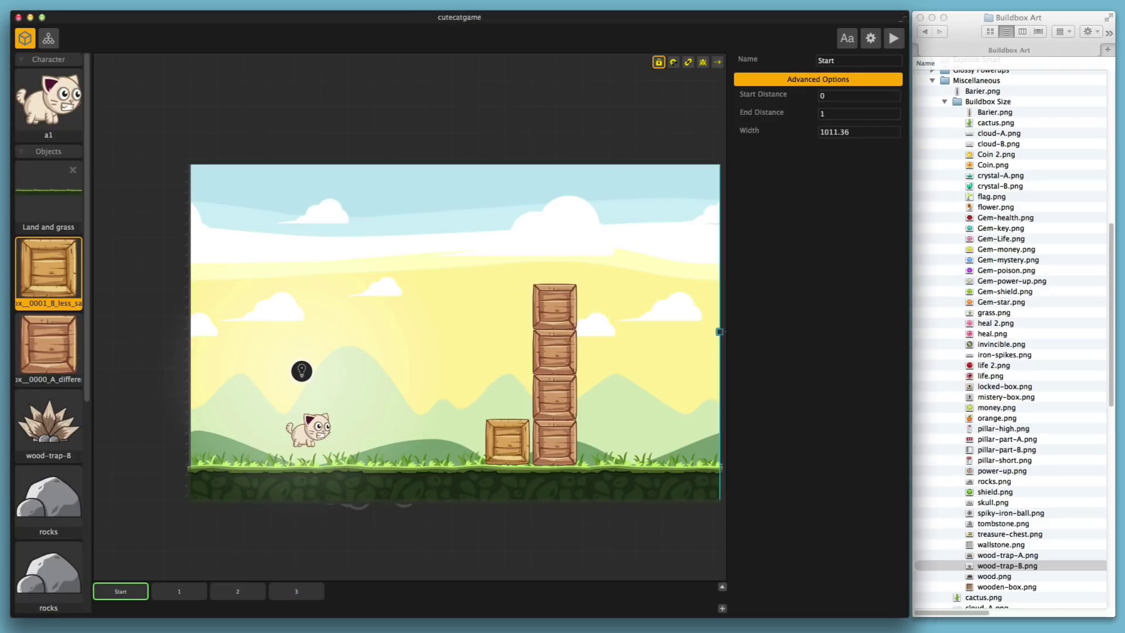
text(011)
key(Return)
click(673, 145)
- Preview the game from the Start scene into the obstacle scenes and restart the run
click(892, 39)
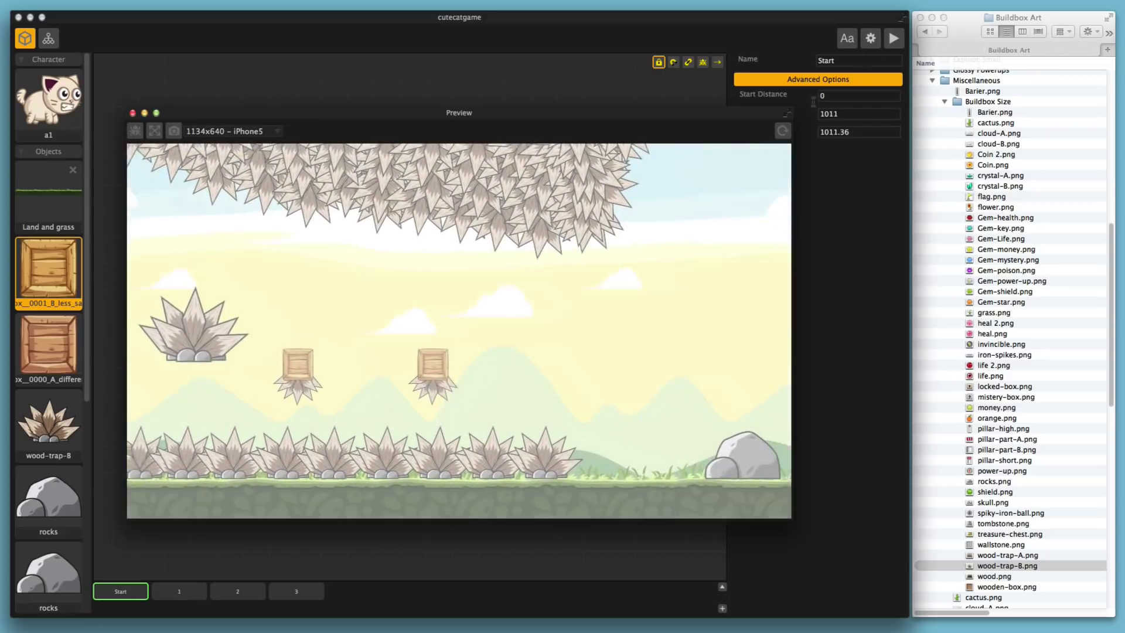
click(783, 131)
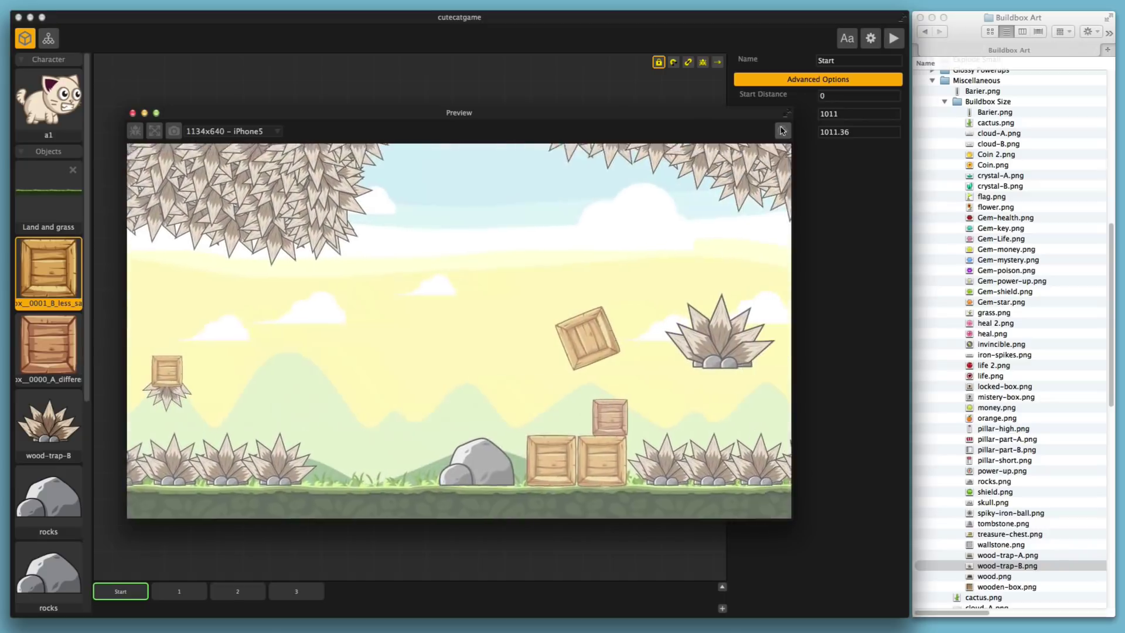
click(782, 130)
- Set both the minimum and maximum game speed to 50 in the advanced gameplay settings
click(870, 38)
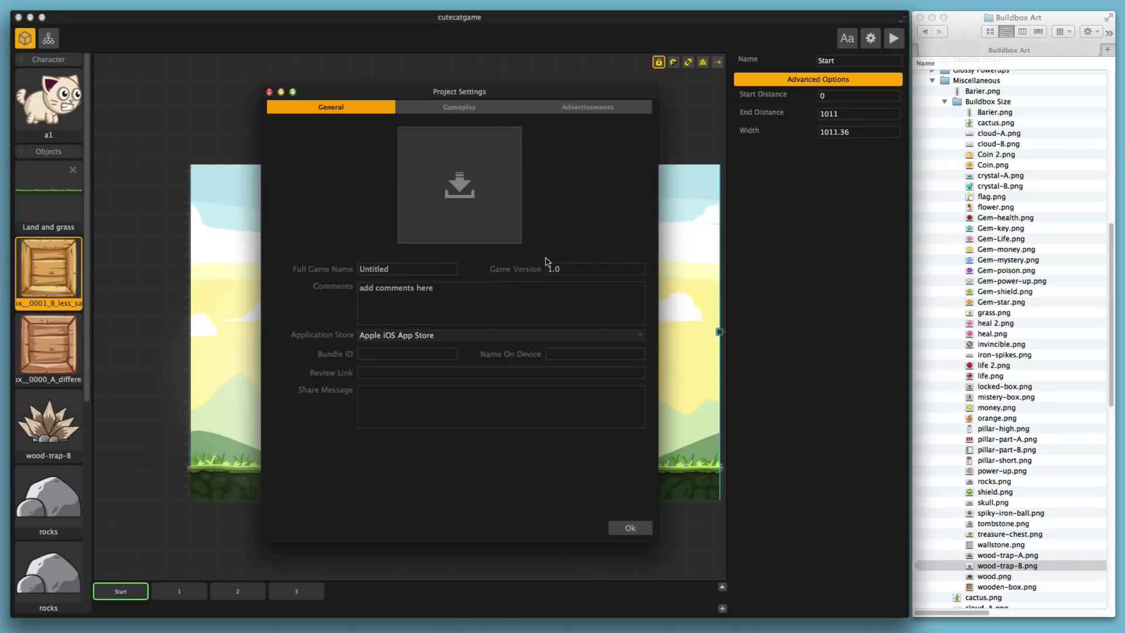
click(484, 109)
click(545, 171)
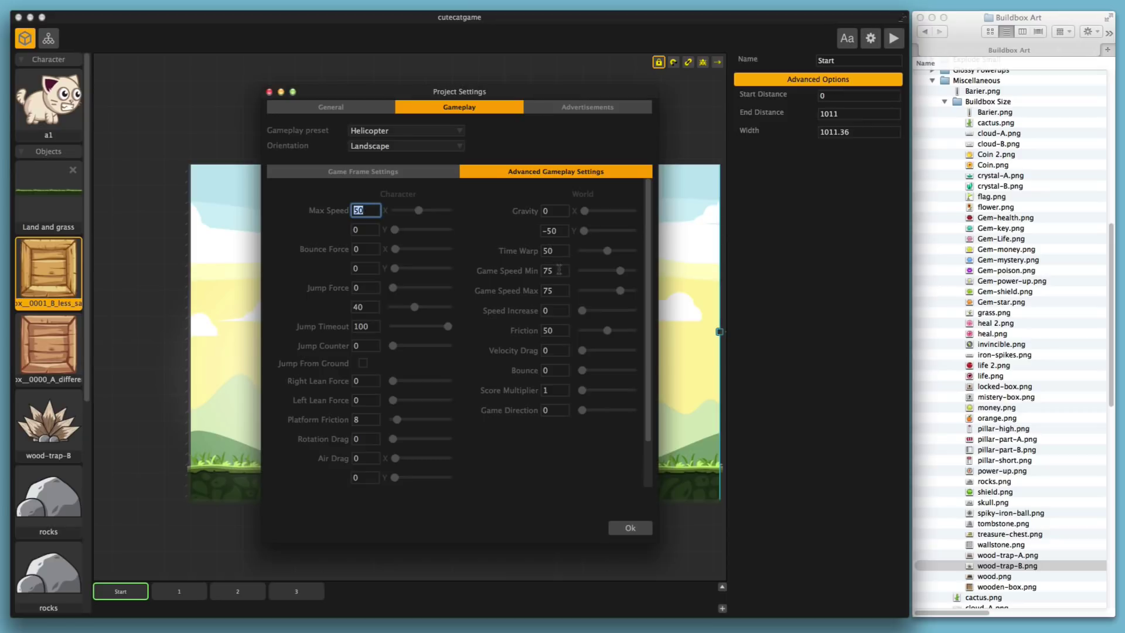
double_click(560, 270)
text(50)
double_click(557, 291)
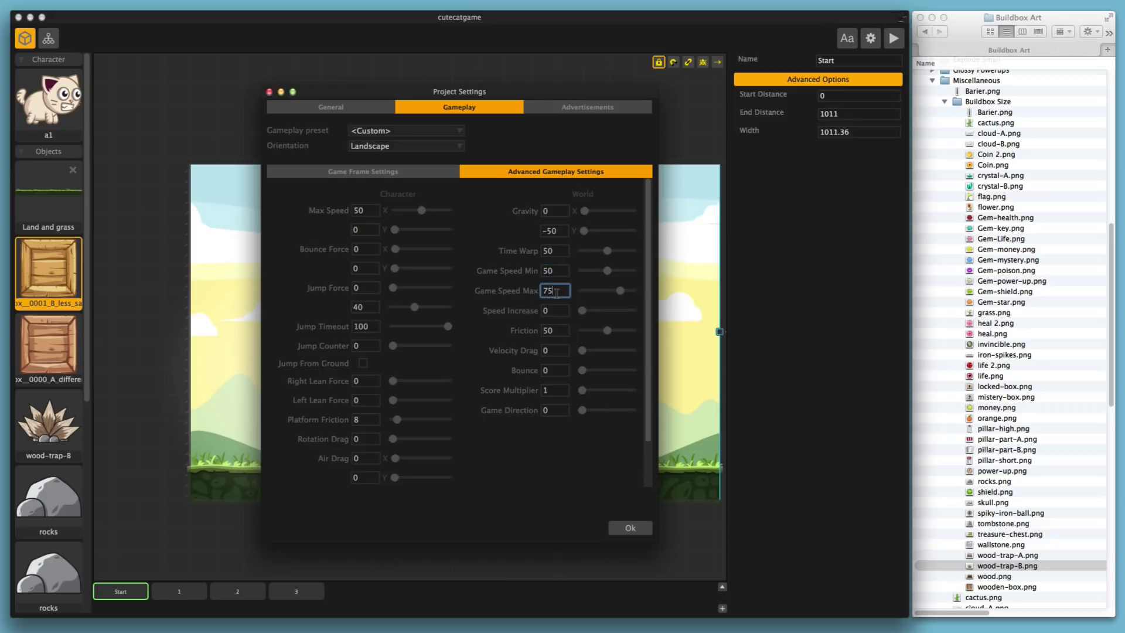
text(50)
click(630, 529)
- Preview the game at the reduced speed, restart the run once and close the preview
click(893, 39)
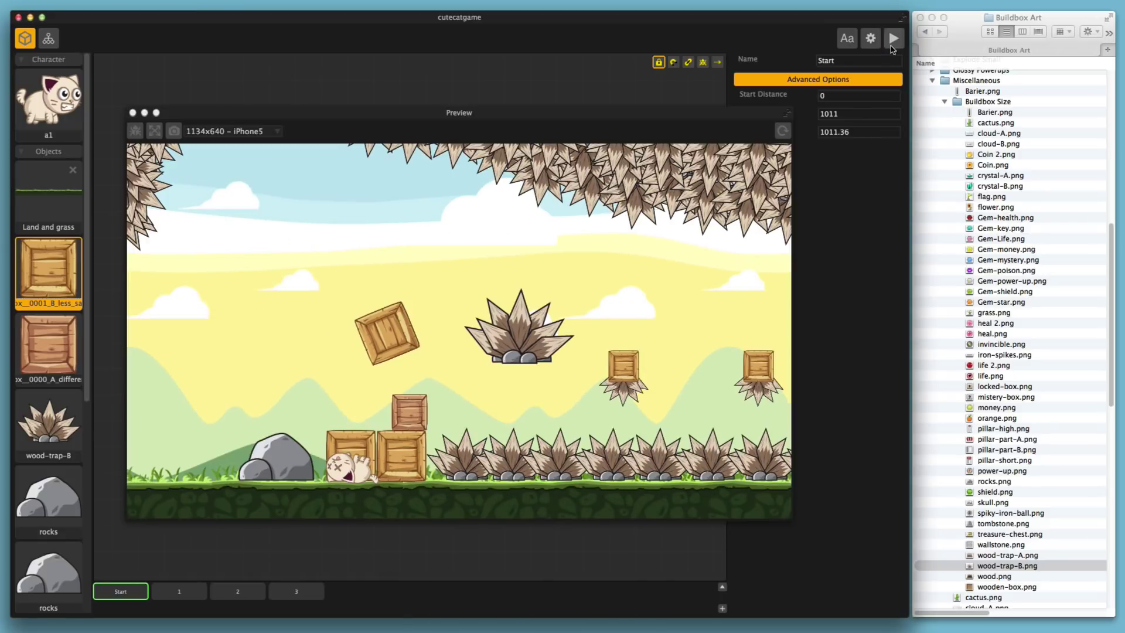
click(783, 132)
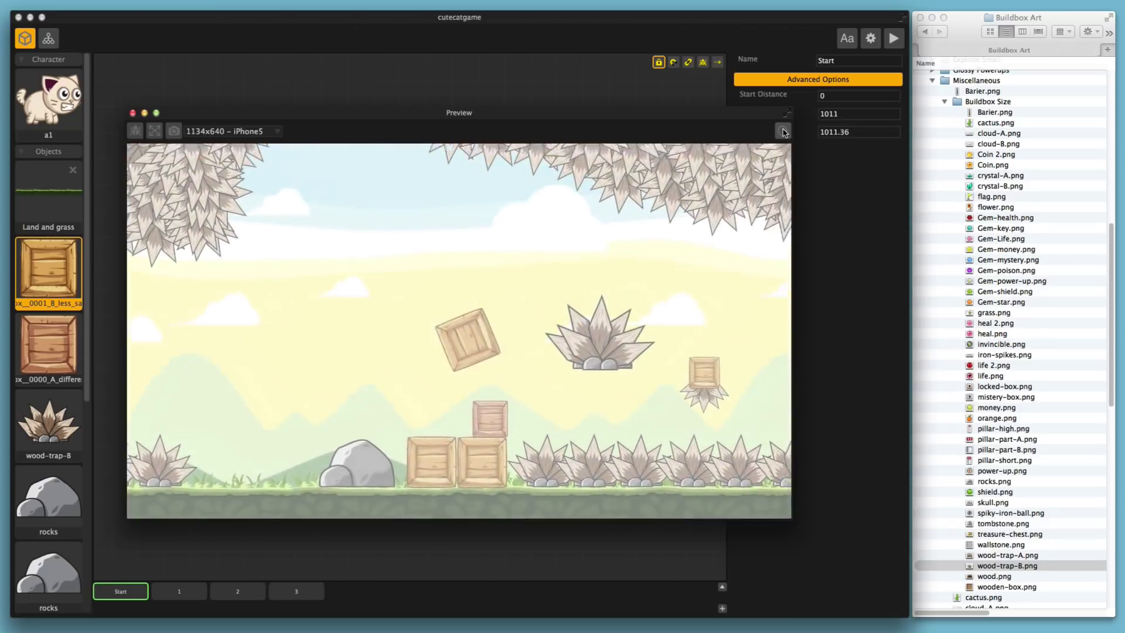
click(133, 112)
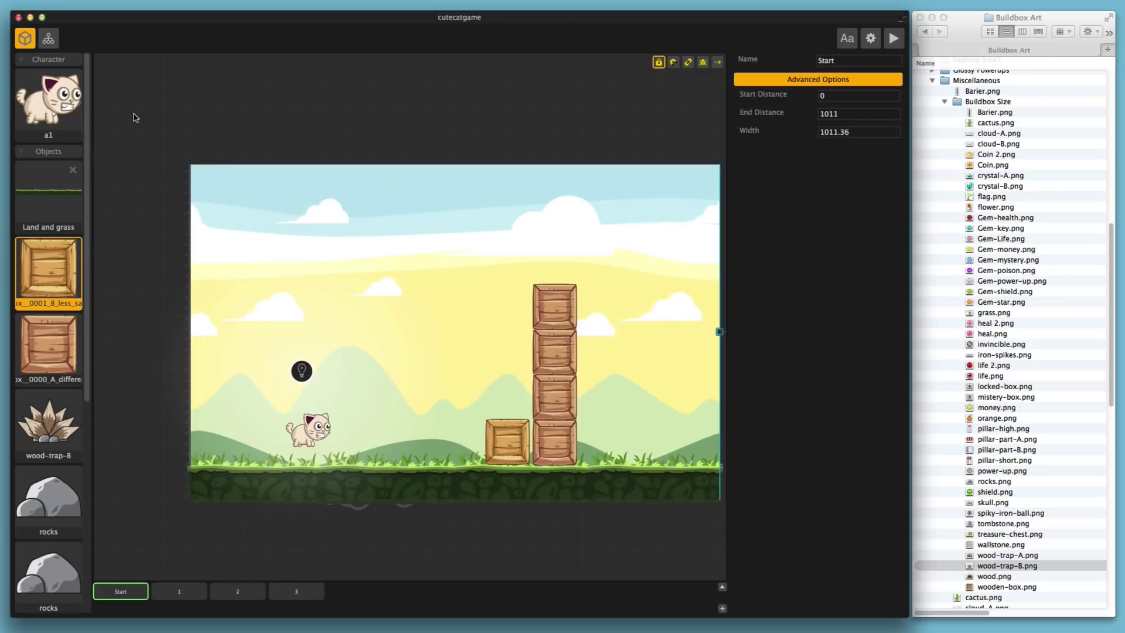
- Compare the start and end distances and layouts of scenes 1, 2 and 3, and return to the Start scene
click(193, 596)
click(247, 595)
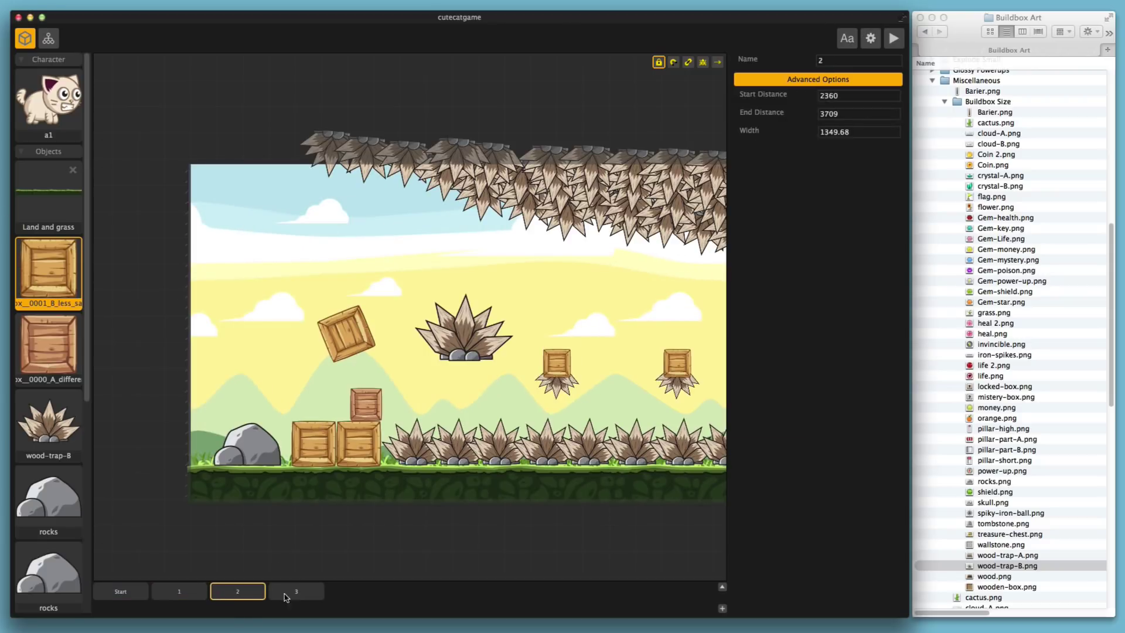
click(178, 593)
click(233, 594)
click(195, 591)
click(249, 592)
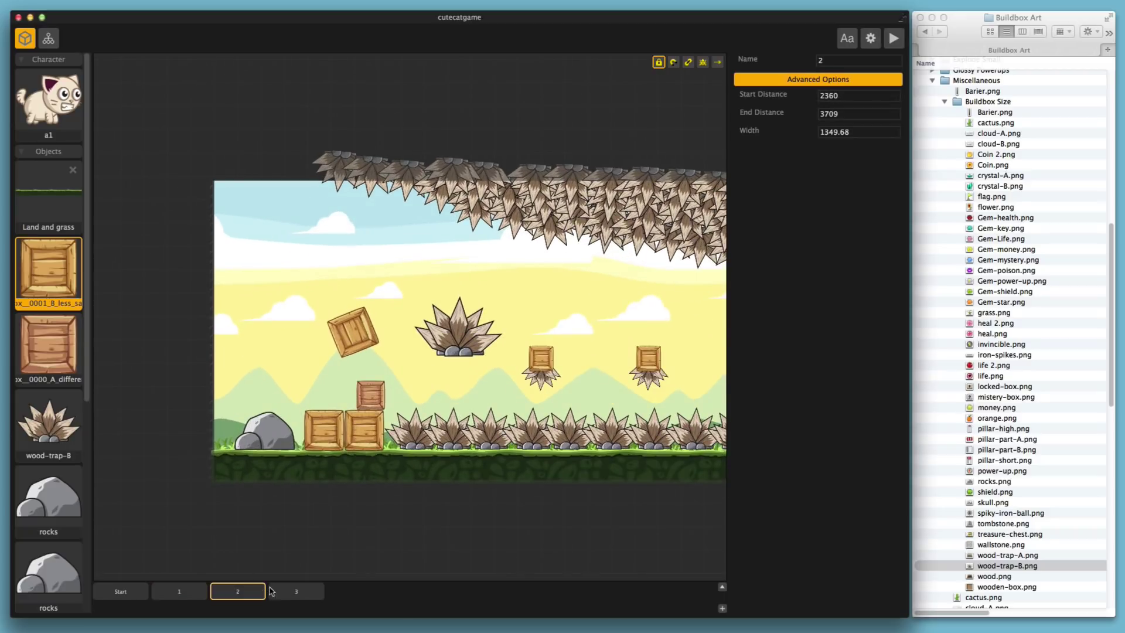
click(304, 593)
click(140, 591)
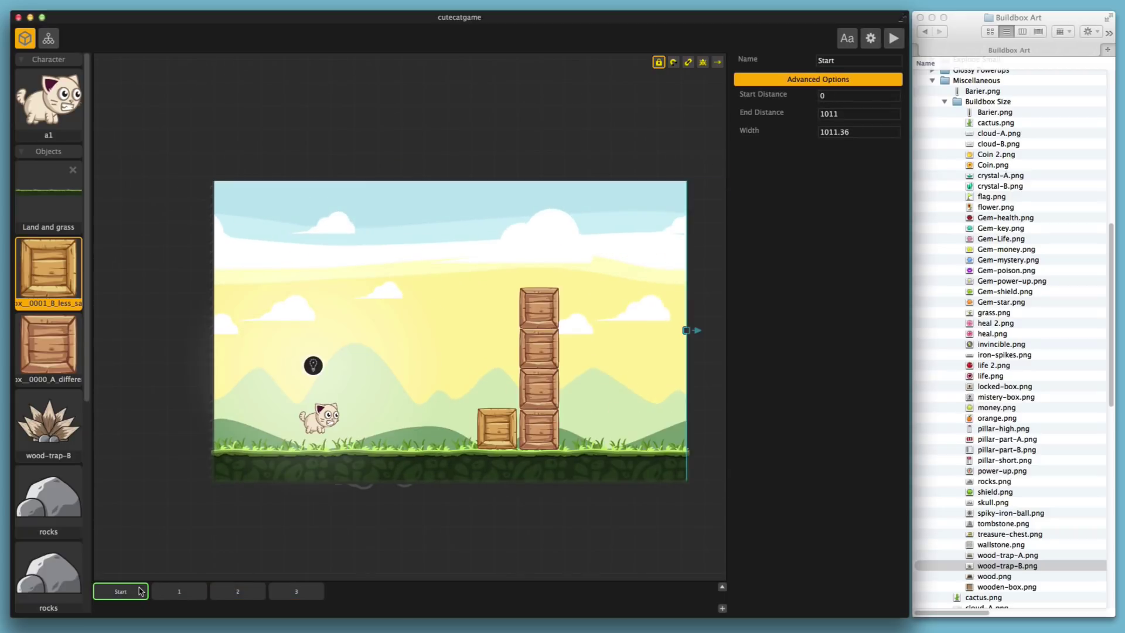